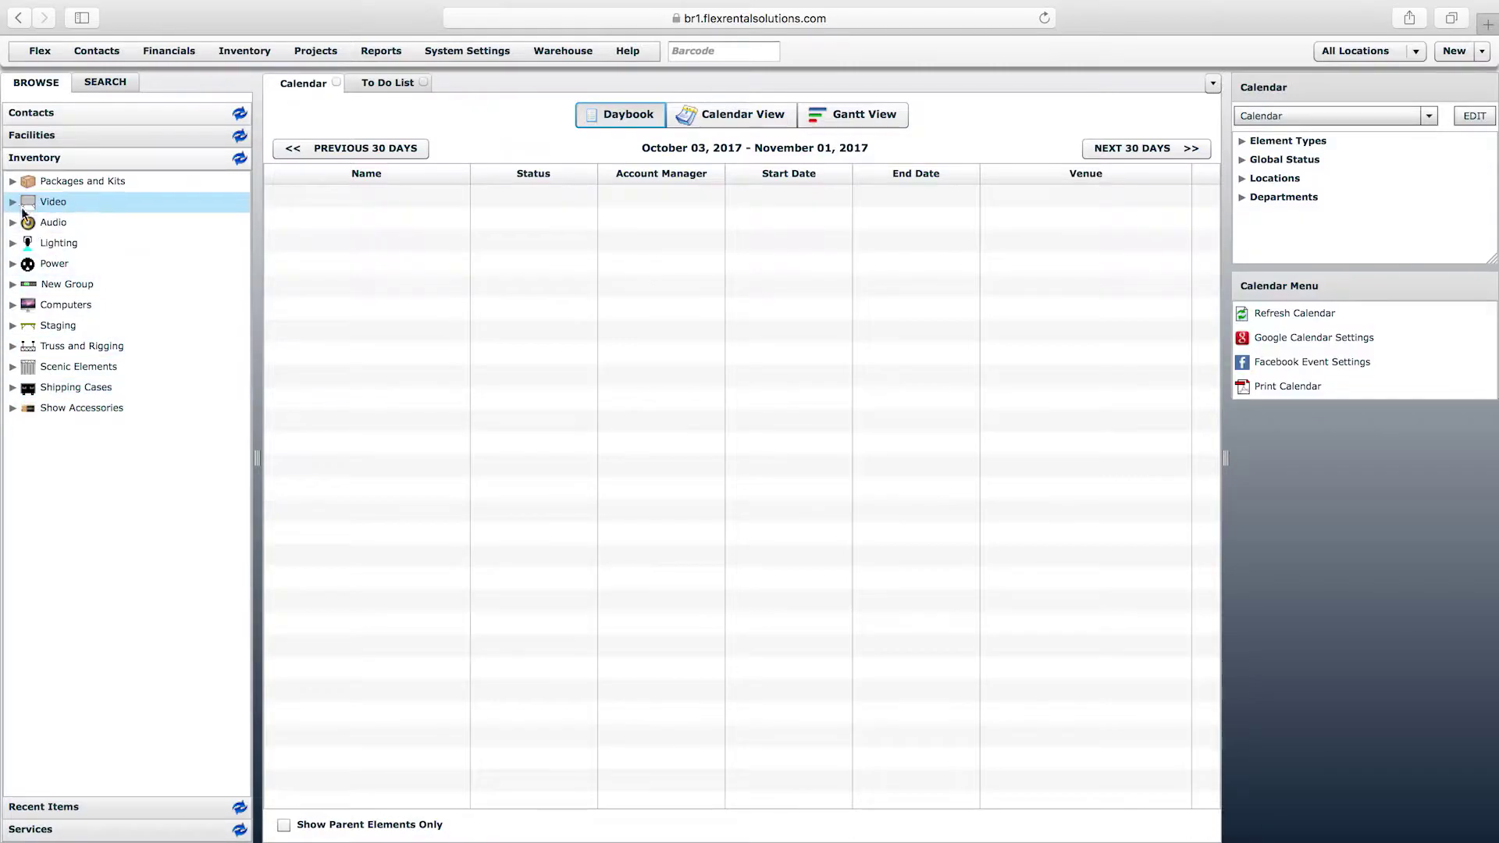
- Browse the inventory tree's Video and Audio groups, examining their packages, projection screens and screens
click(12, 182)
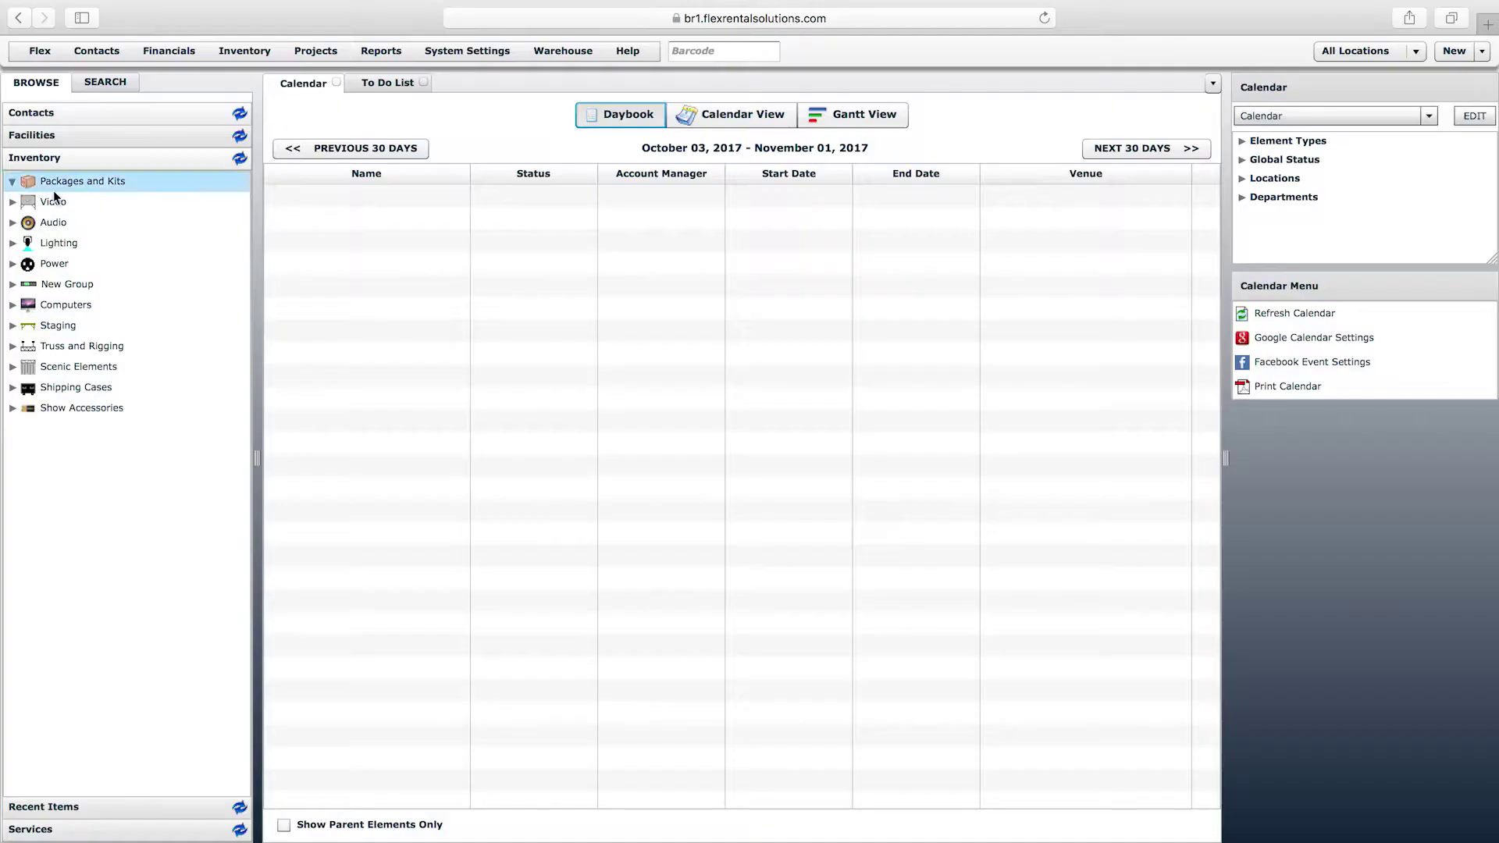
click(14, 202)
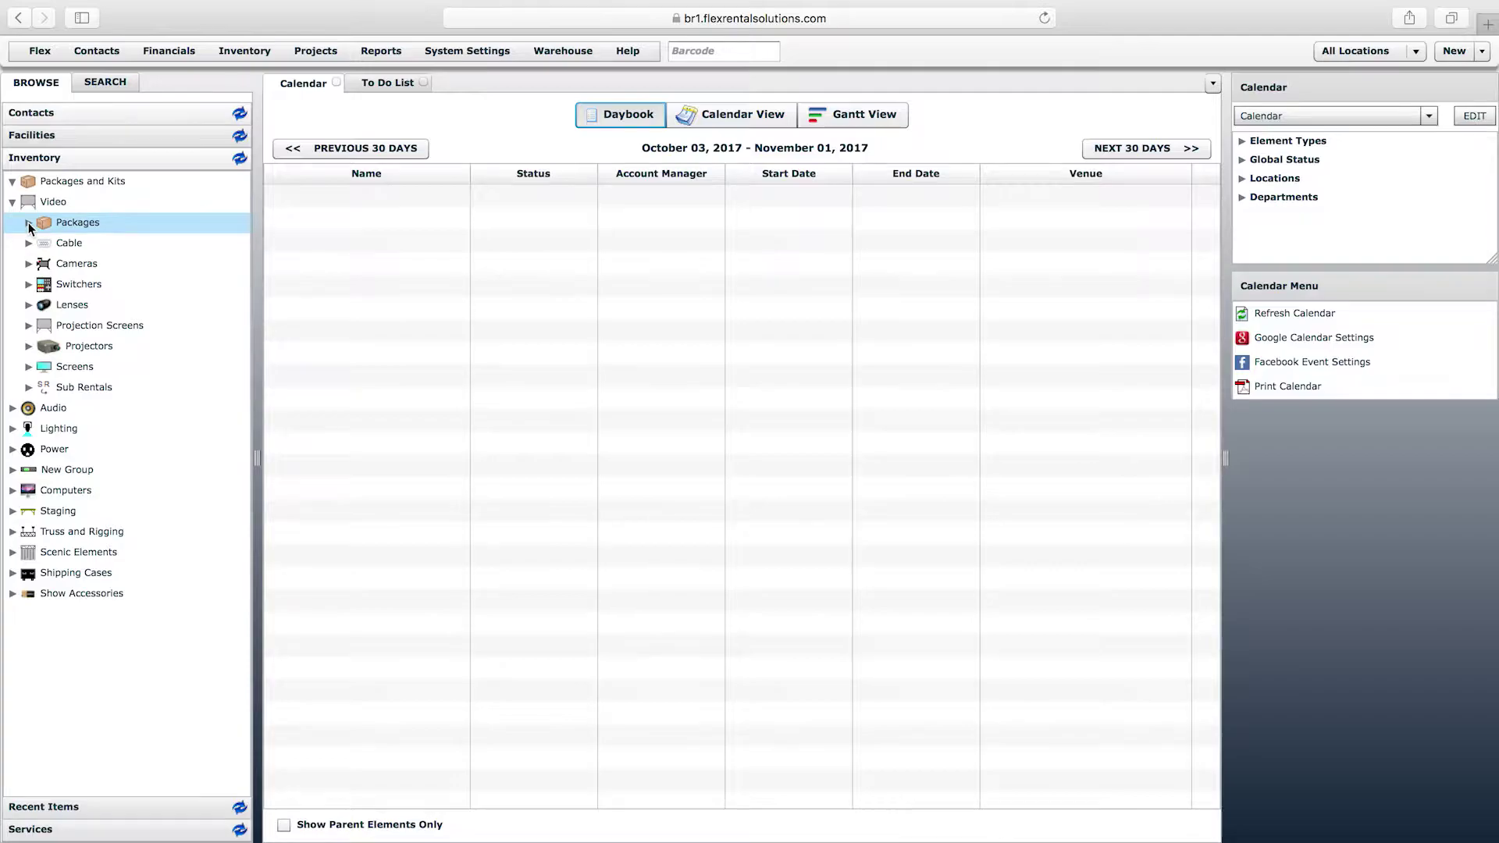
click(28, 223)
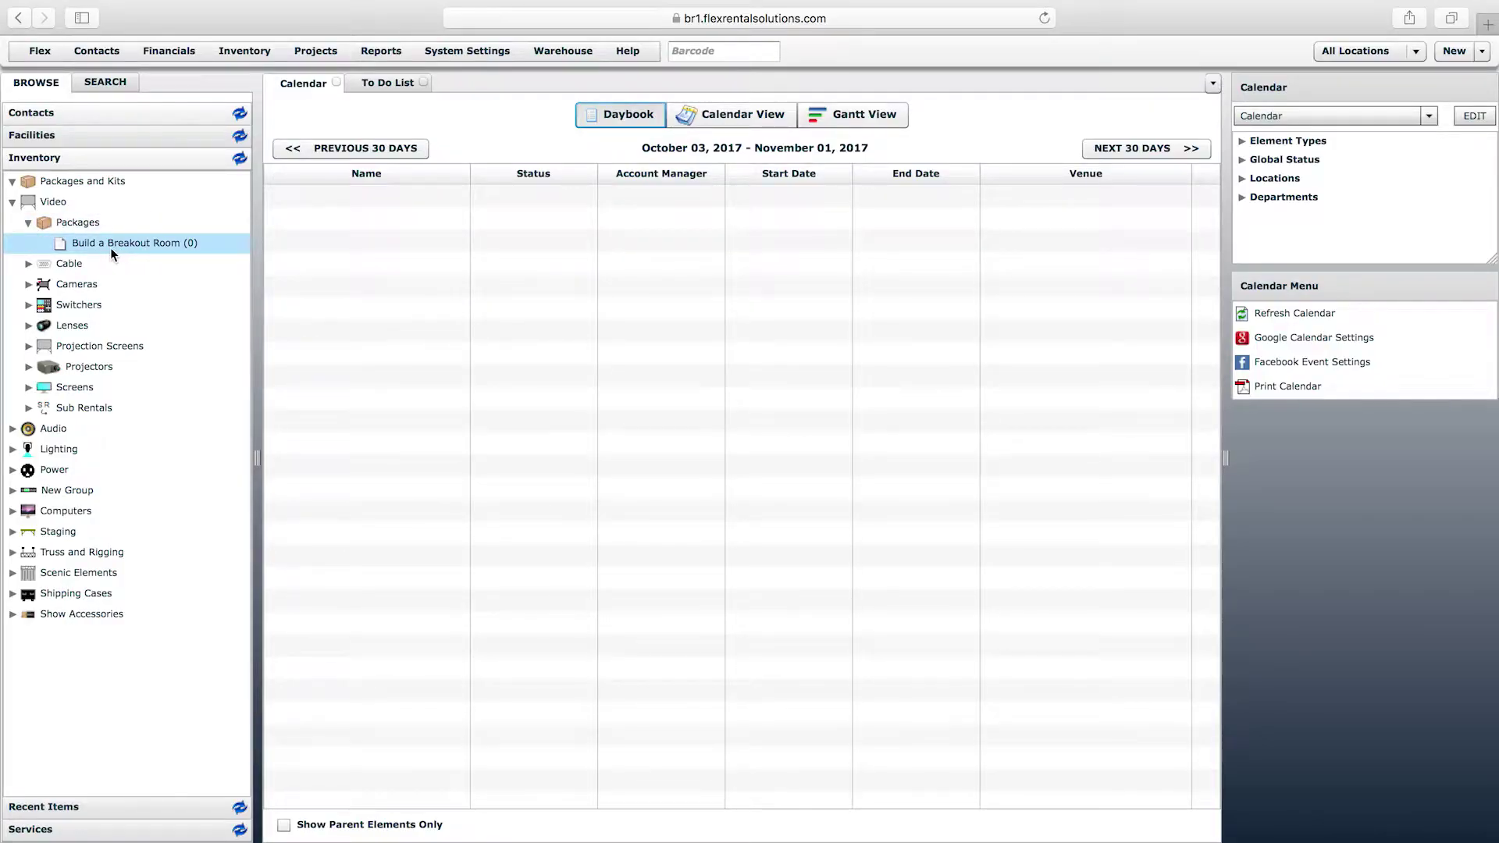
click(32, 386)
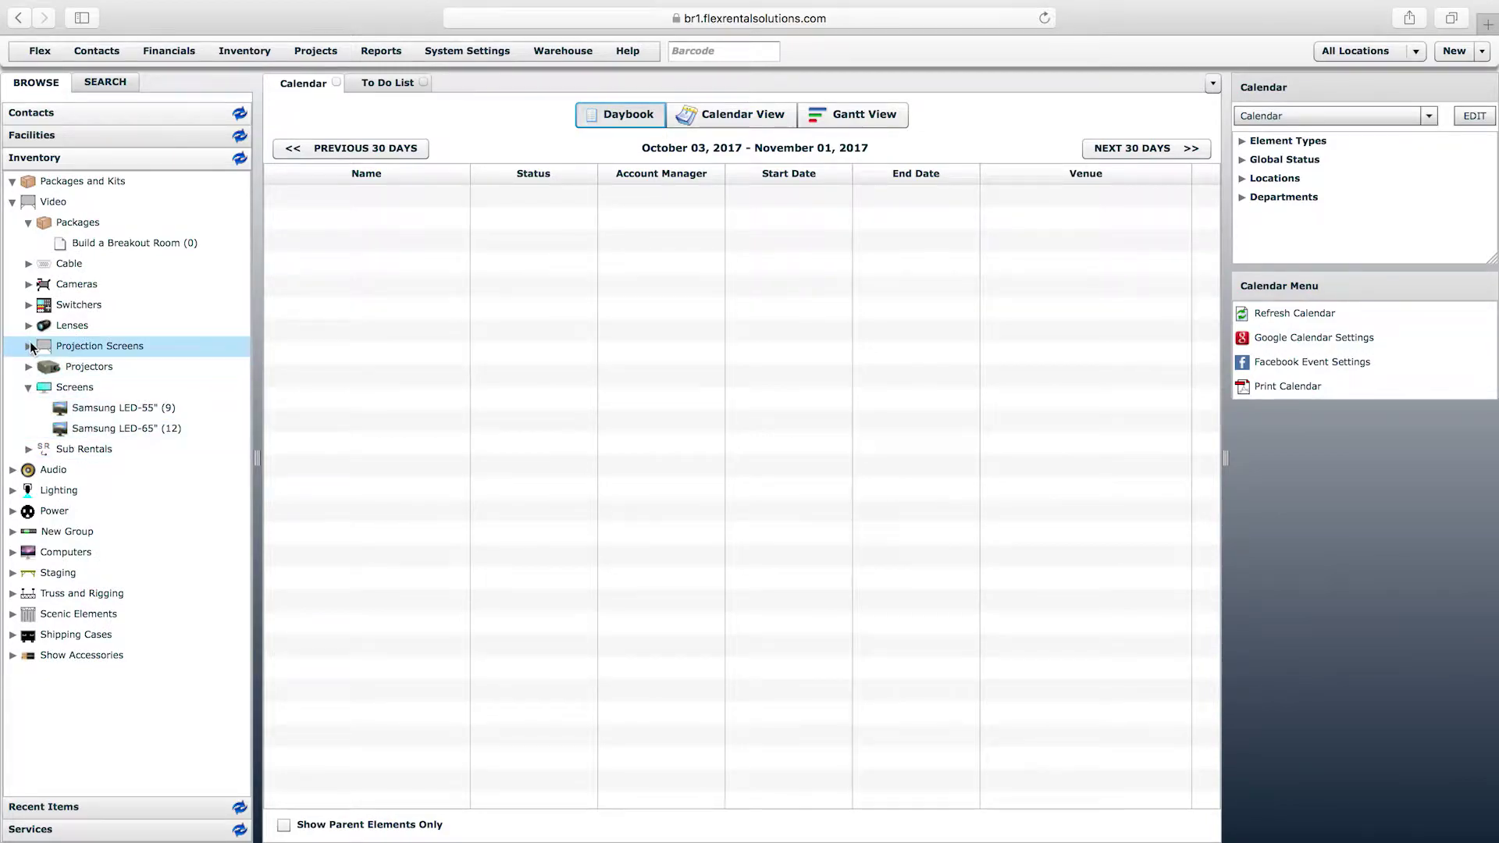
click(30, 346)
click(123, 369)
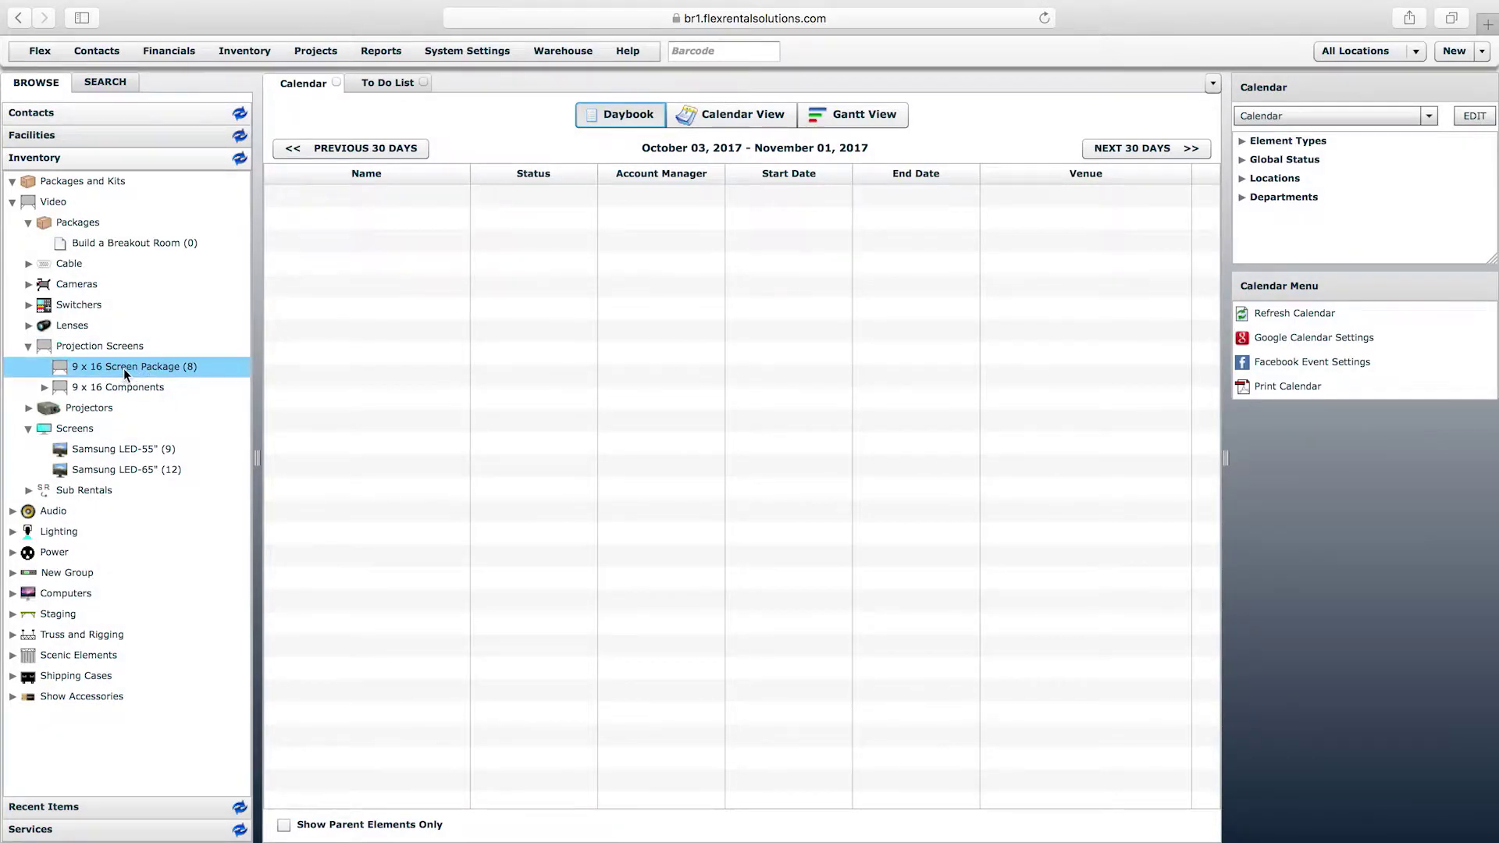
click(11, 510)
click(29, 532)
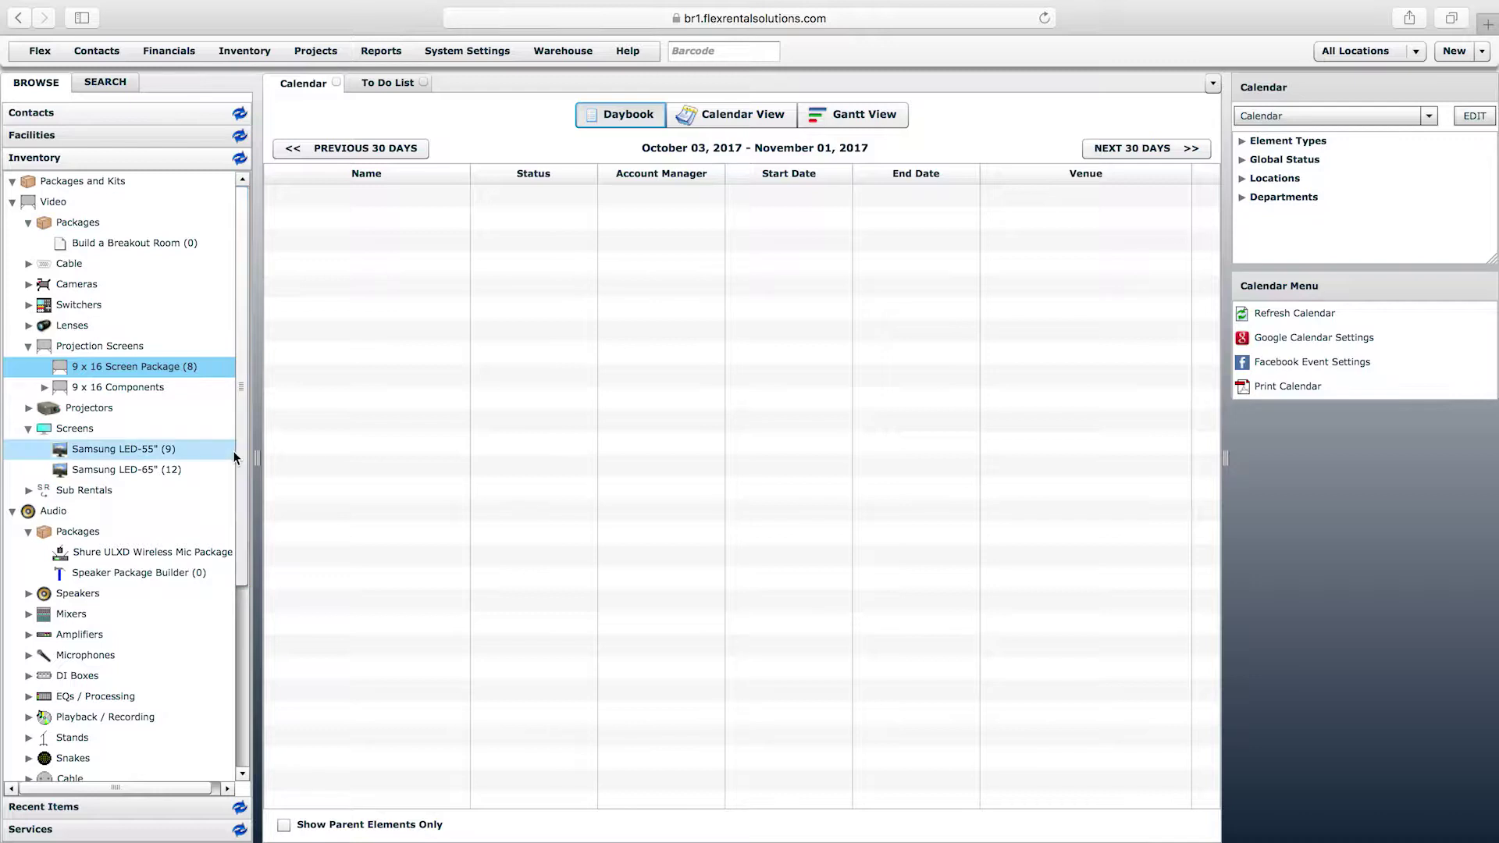
click(243, 433)
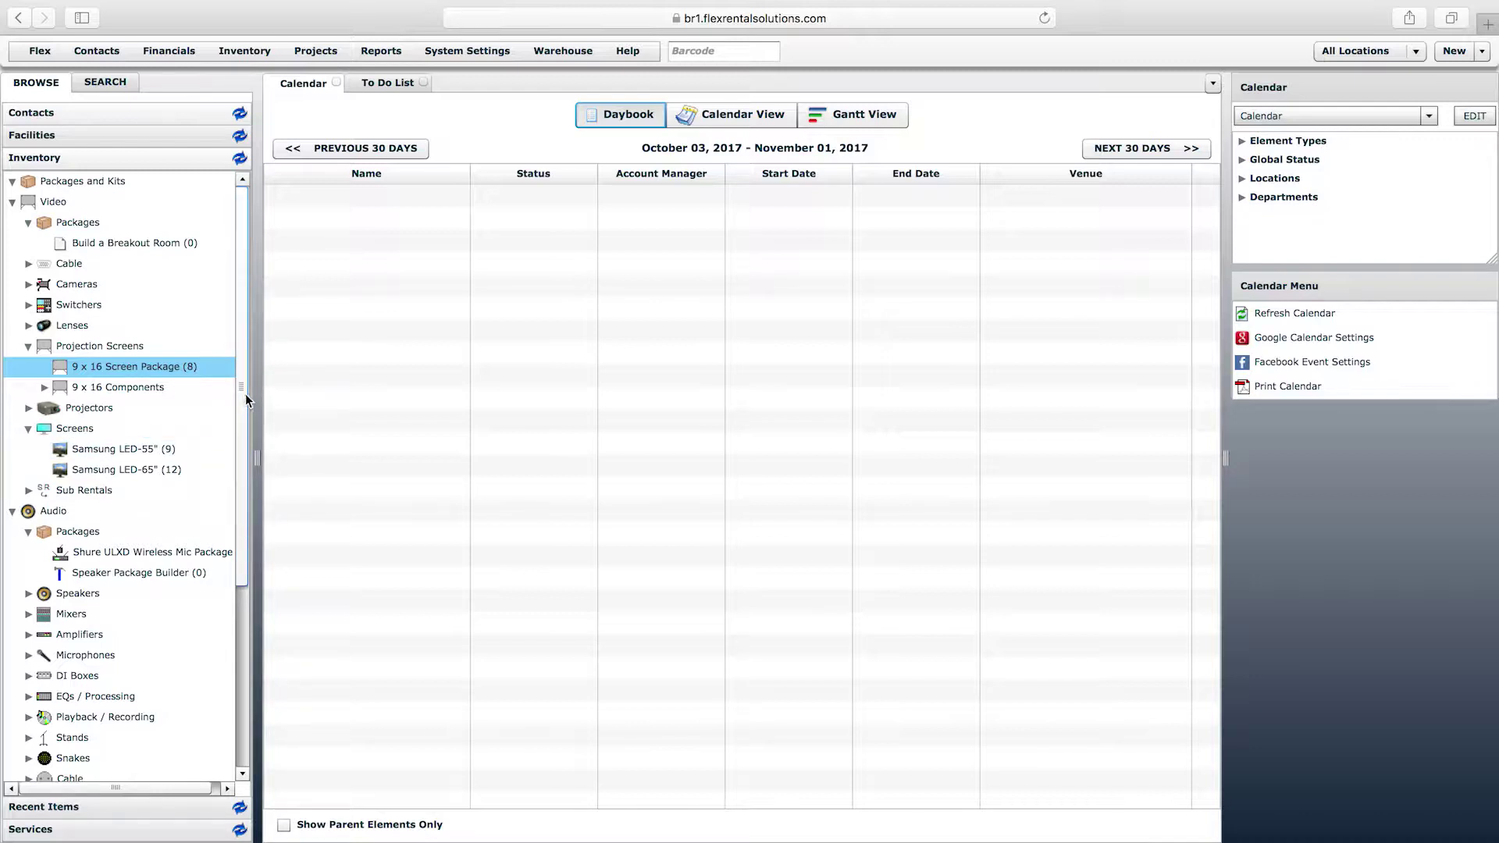
click(134, 363)
- Start a new inventory item and name it "4 Speaker Package"
click(228, 52)
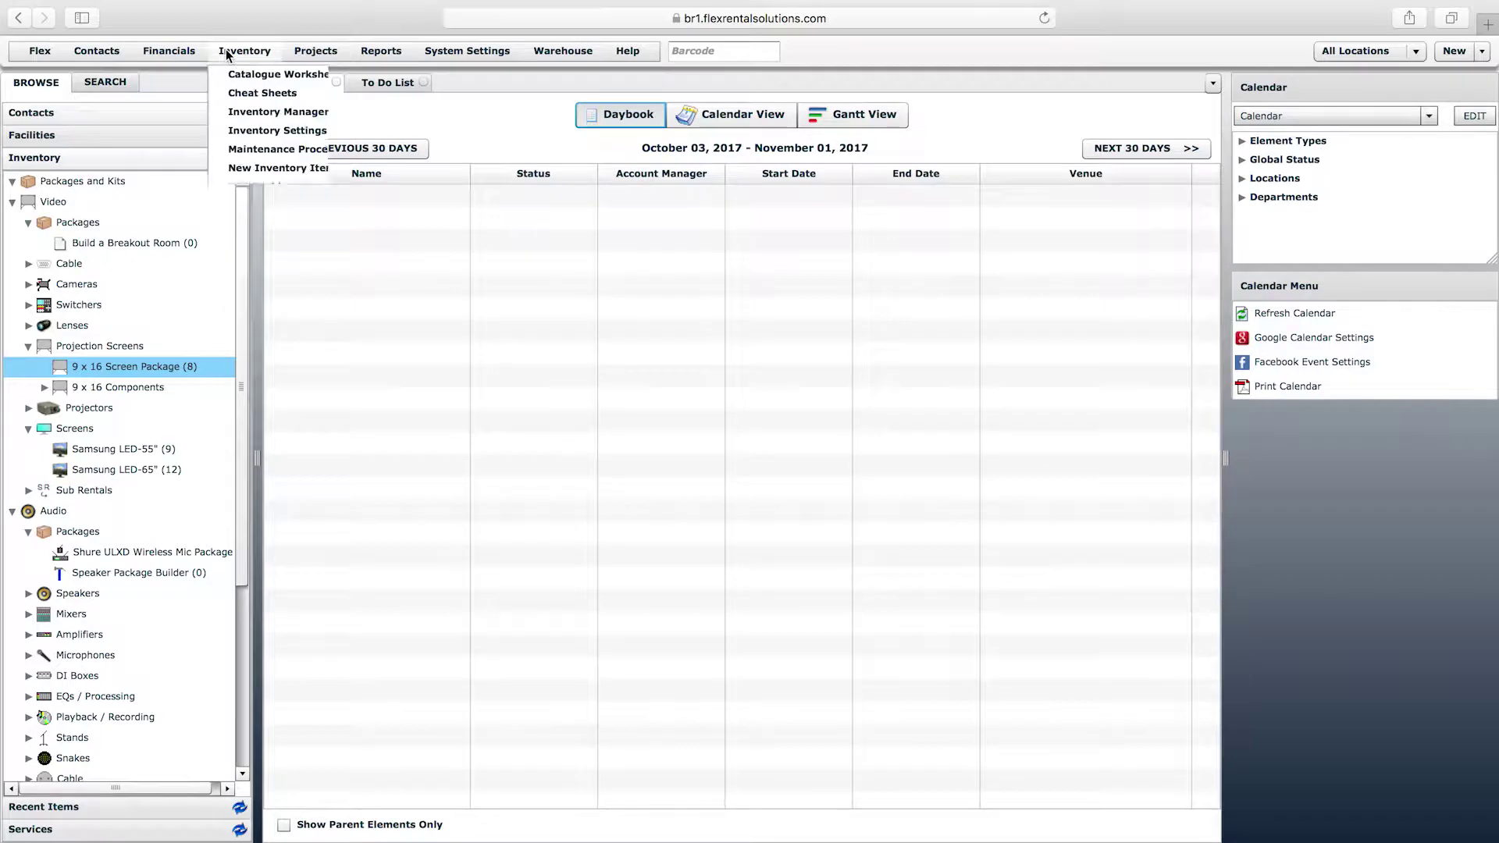
click(284, 168)
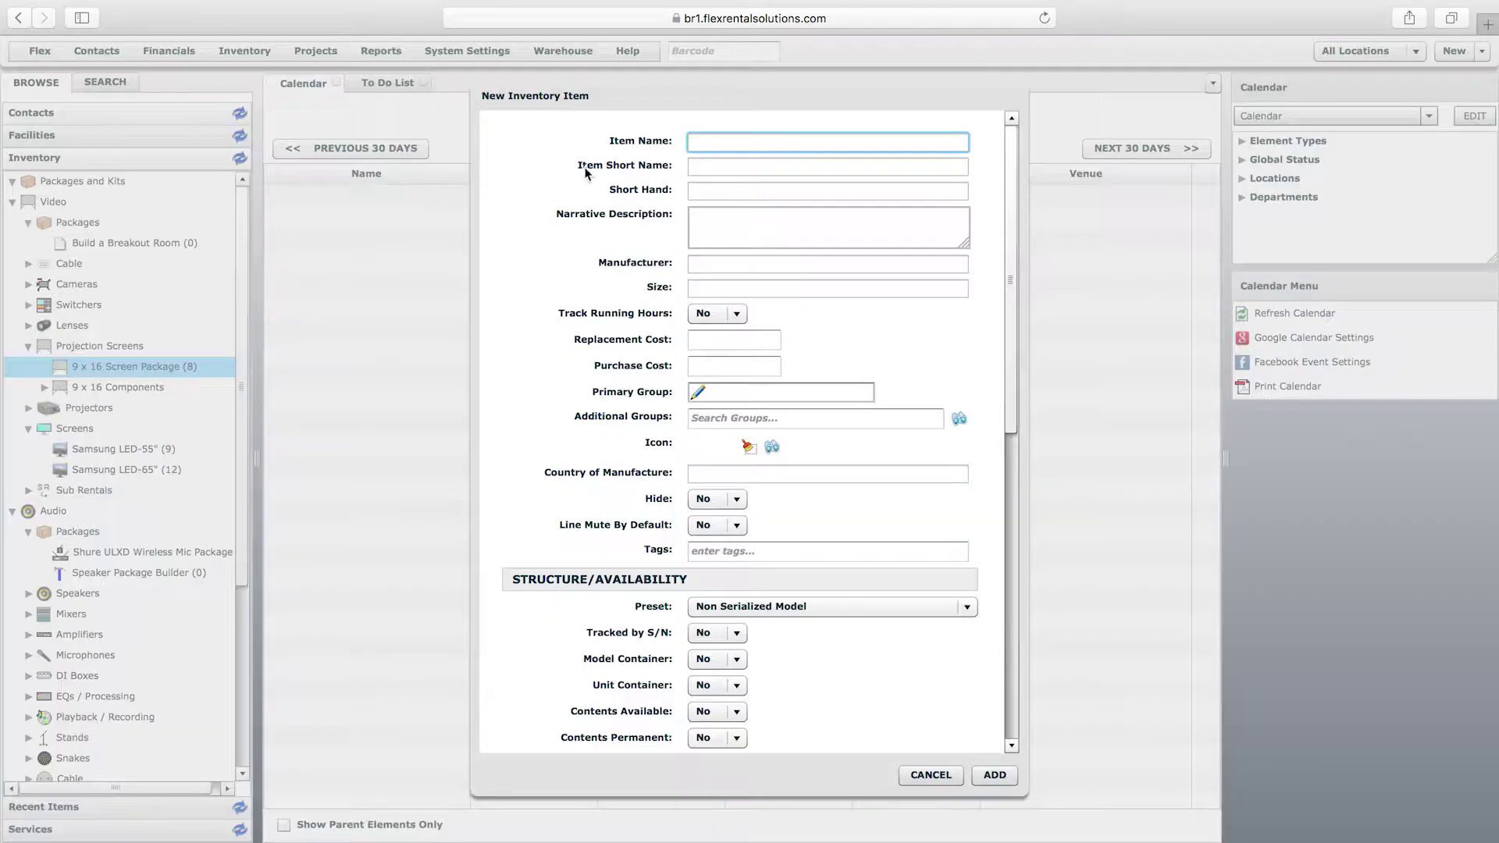
click(748, 144)
text(4 Speaker Package)
drag(691, 143, 795, 144)
scroll(794, 144, down, 1)
click(790, 153)
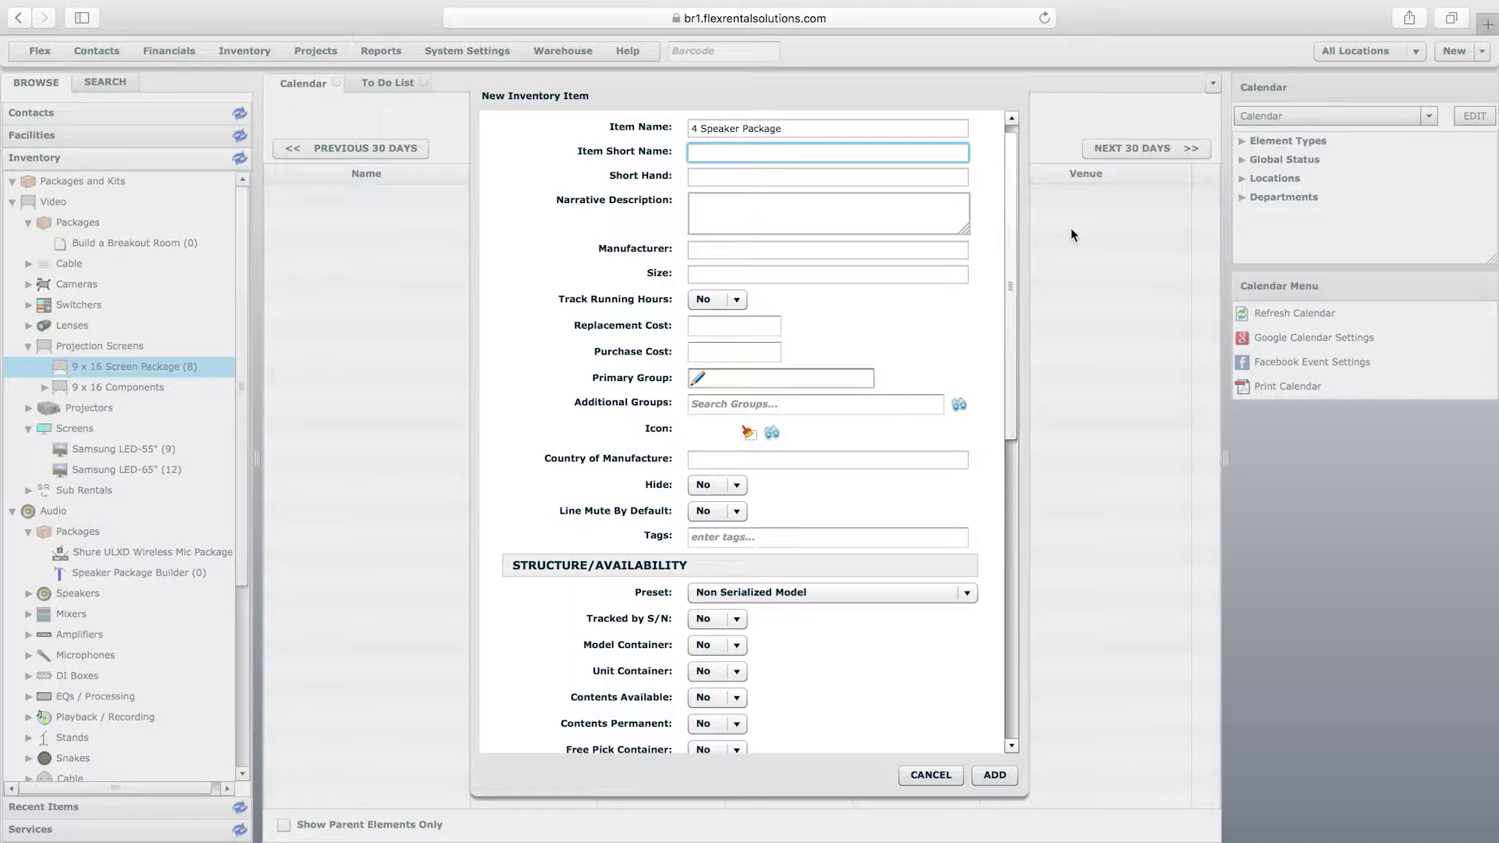
- Assign Packages and Kits as the new item's primary group
drag(1008, 189, 1013, 290)
click(697, 239)
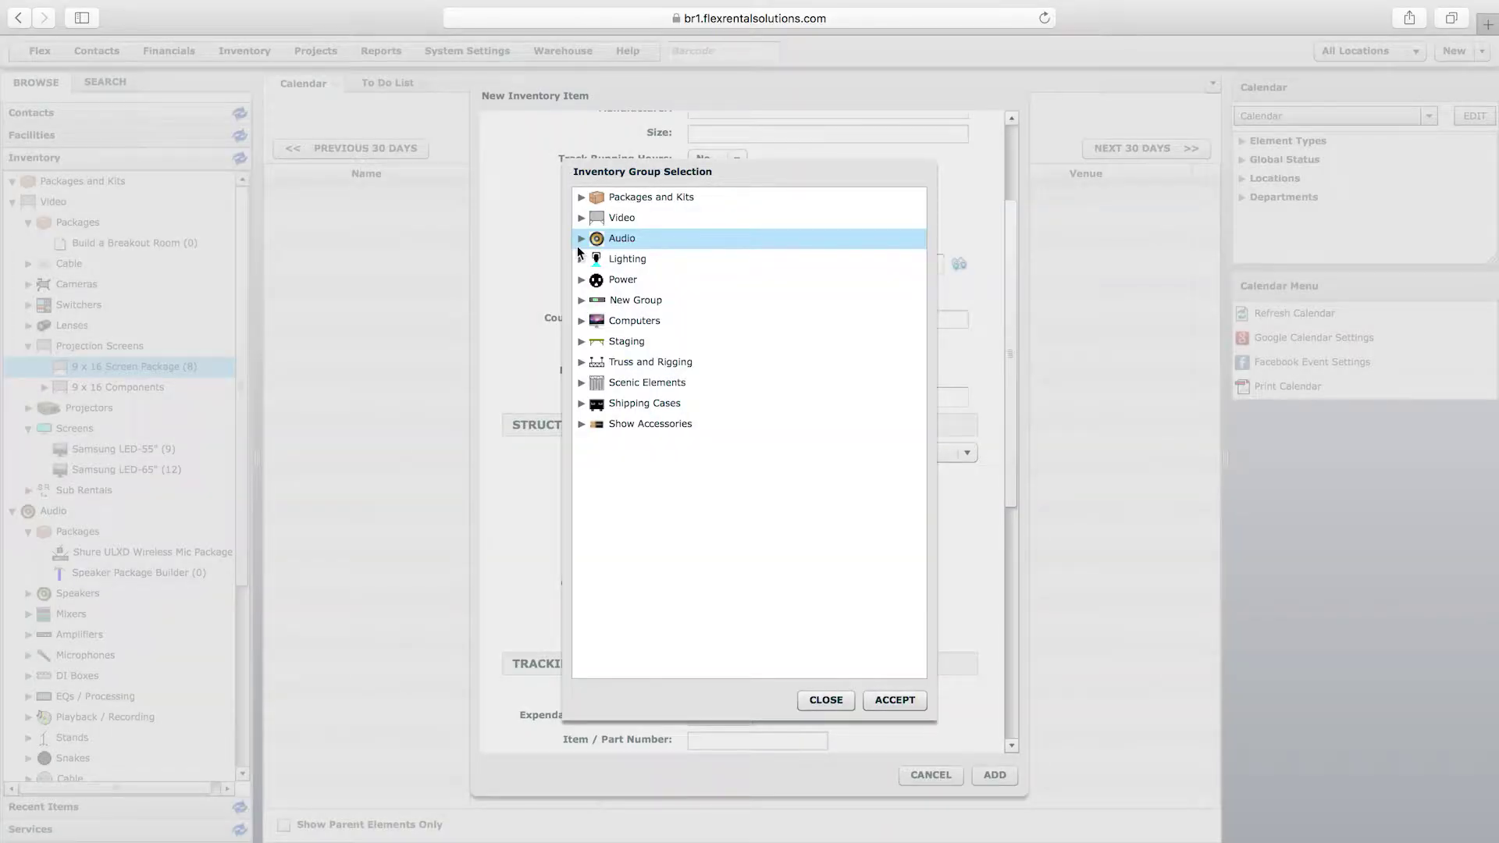
click(626, 196)
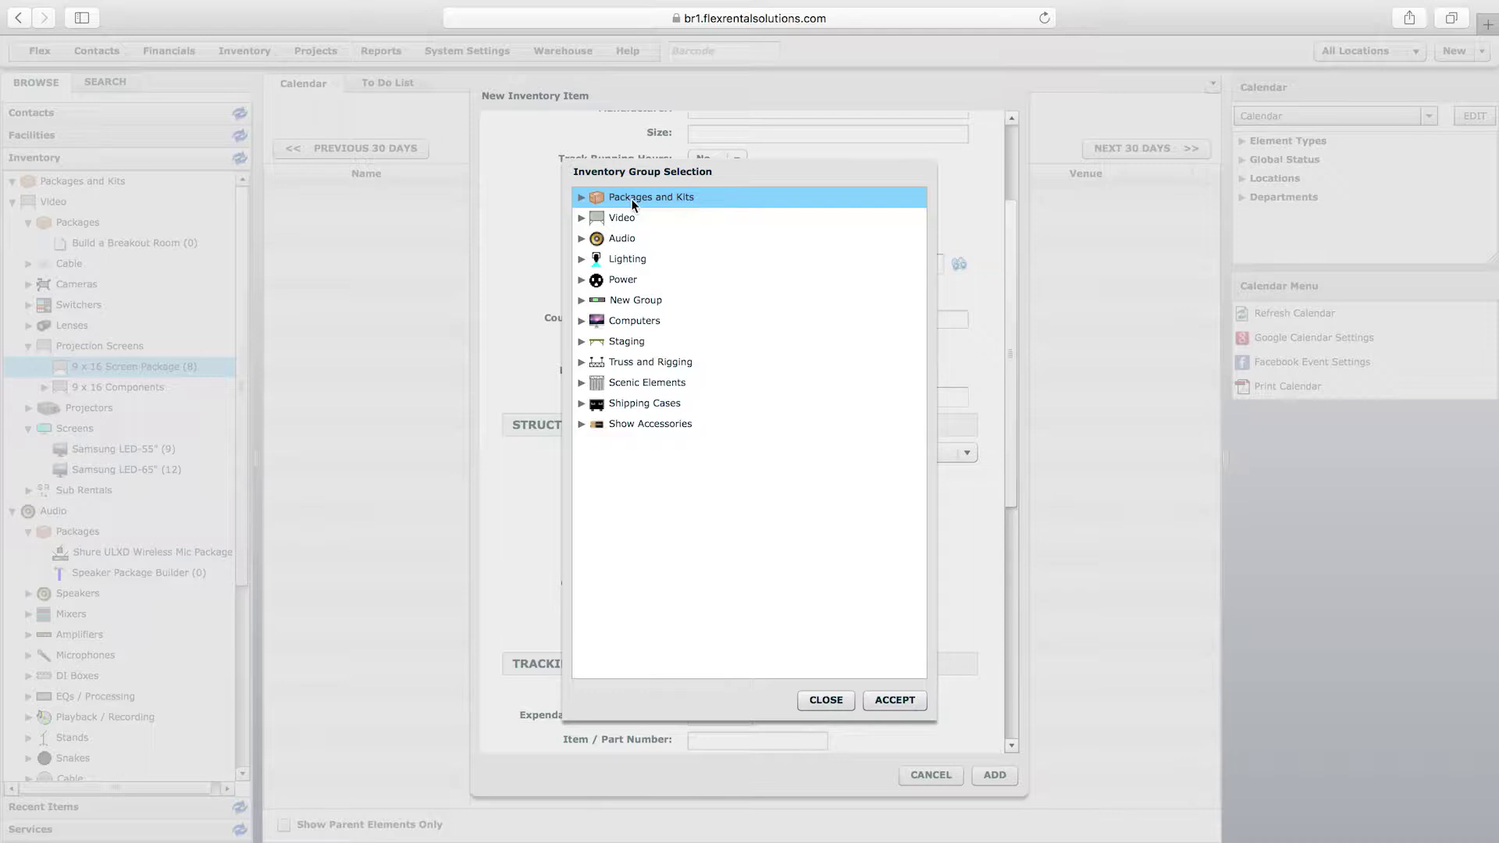
click(893, 693)
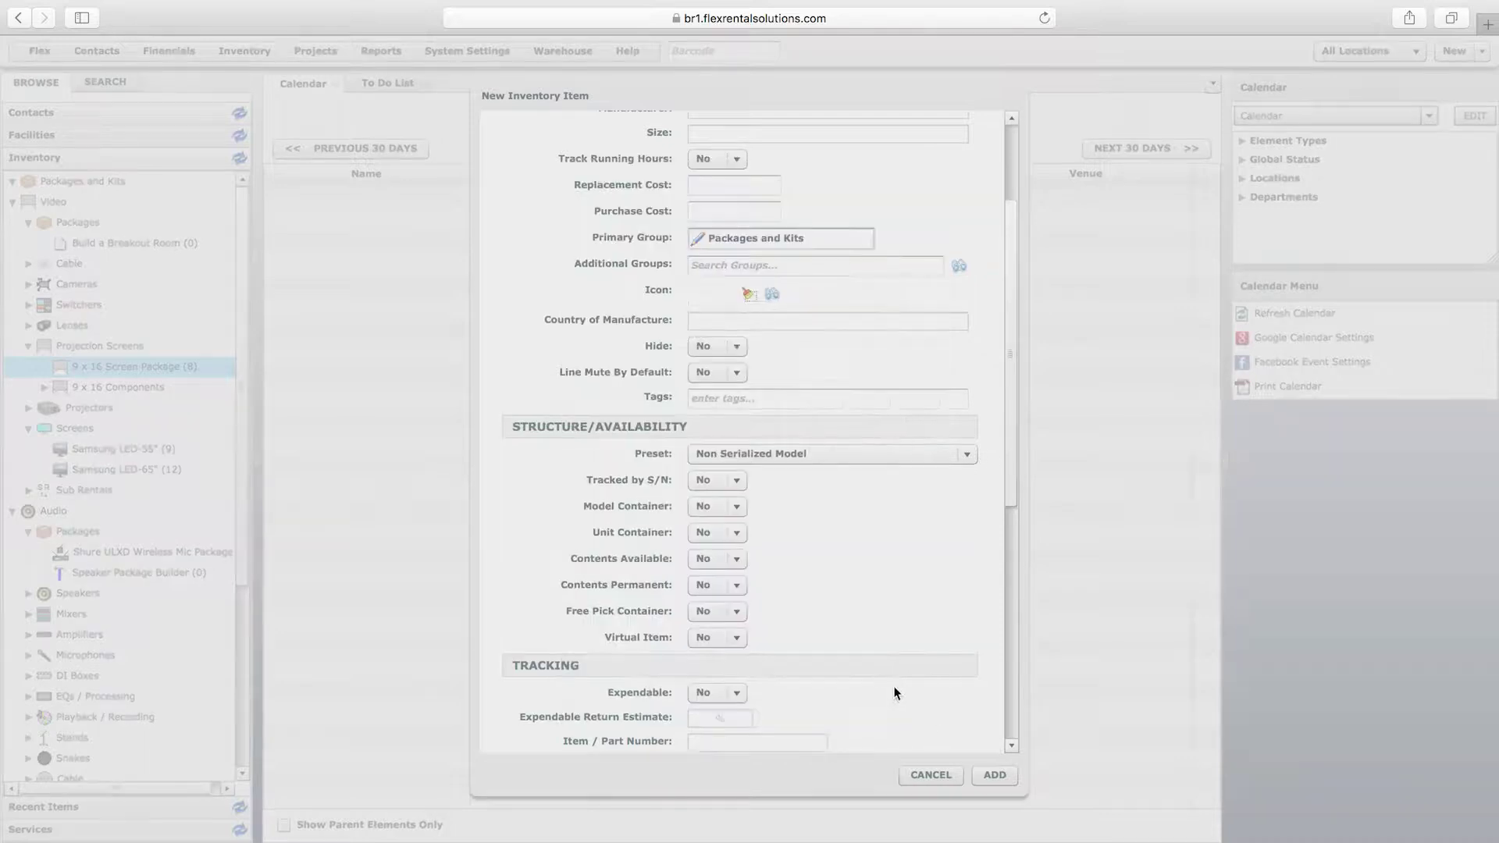
- Set the new item's structure/availability preset to Virtual Package
click(836, 453)
click(970, 551)
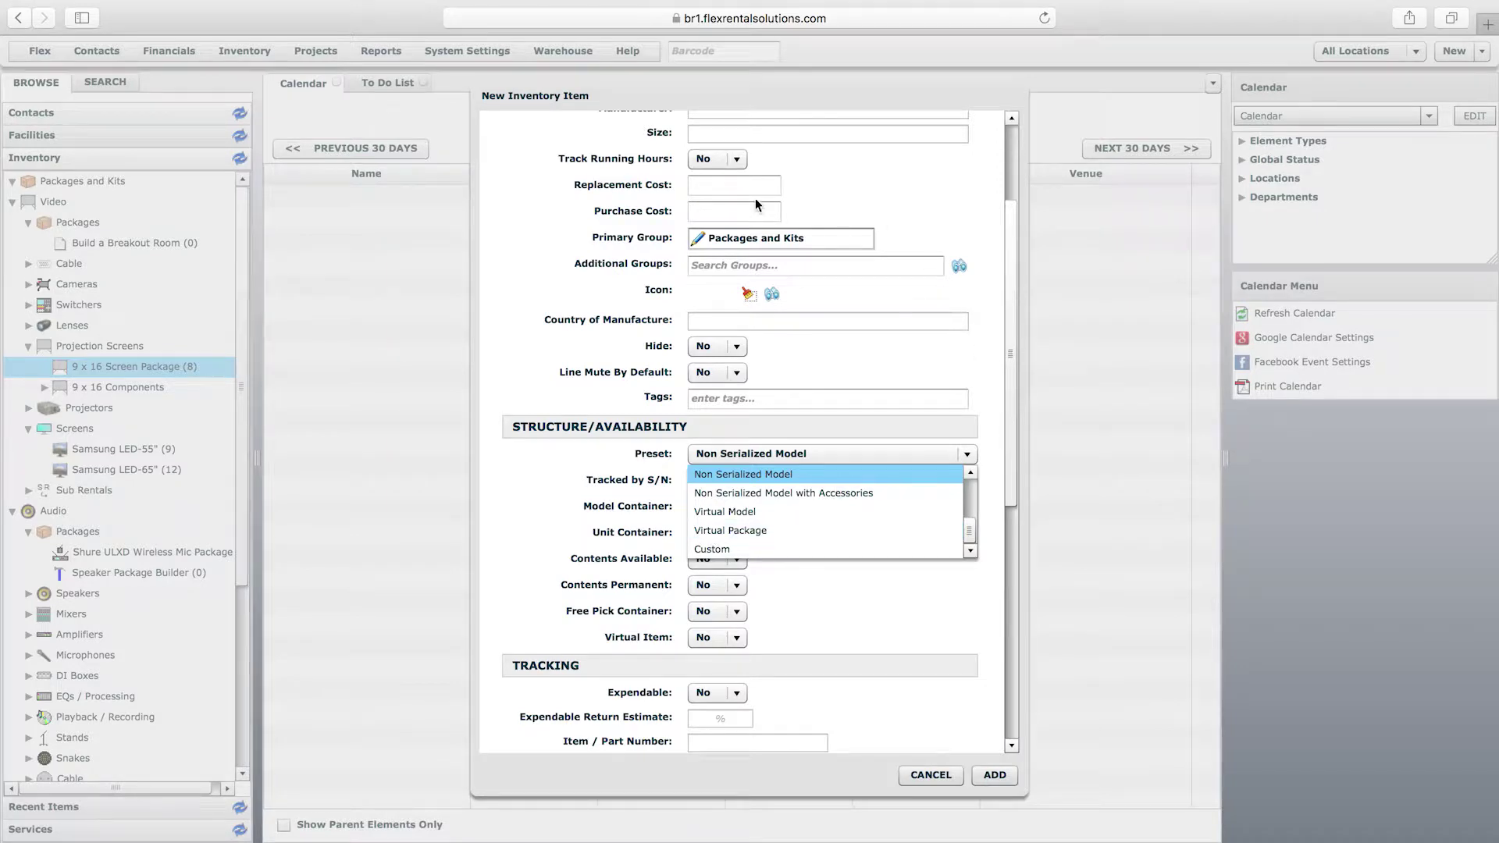
click(935, 454)
click(935, 454)
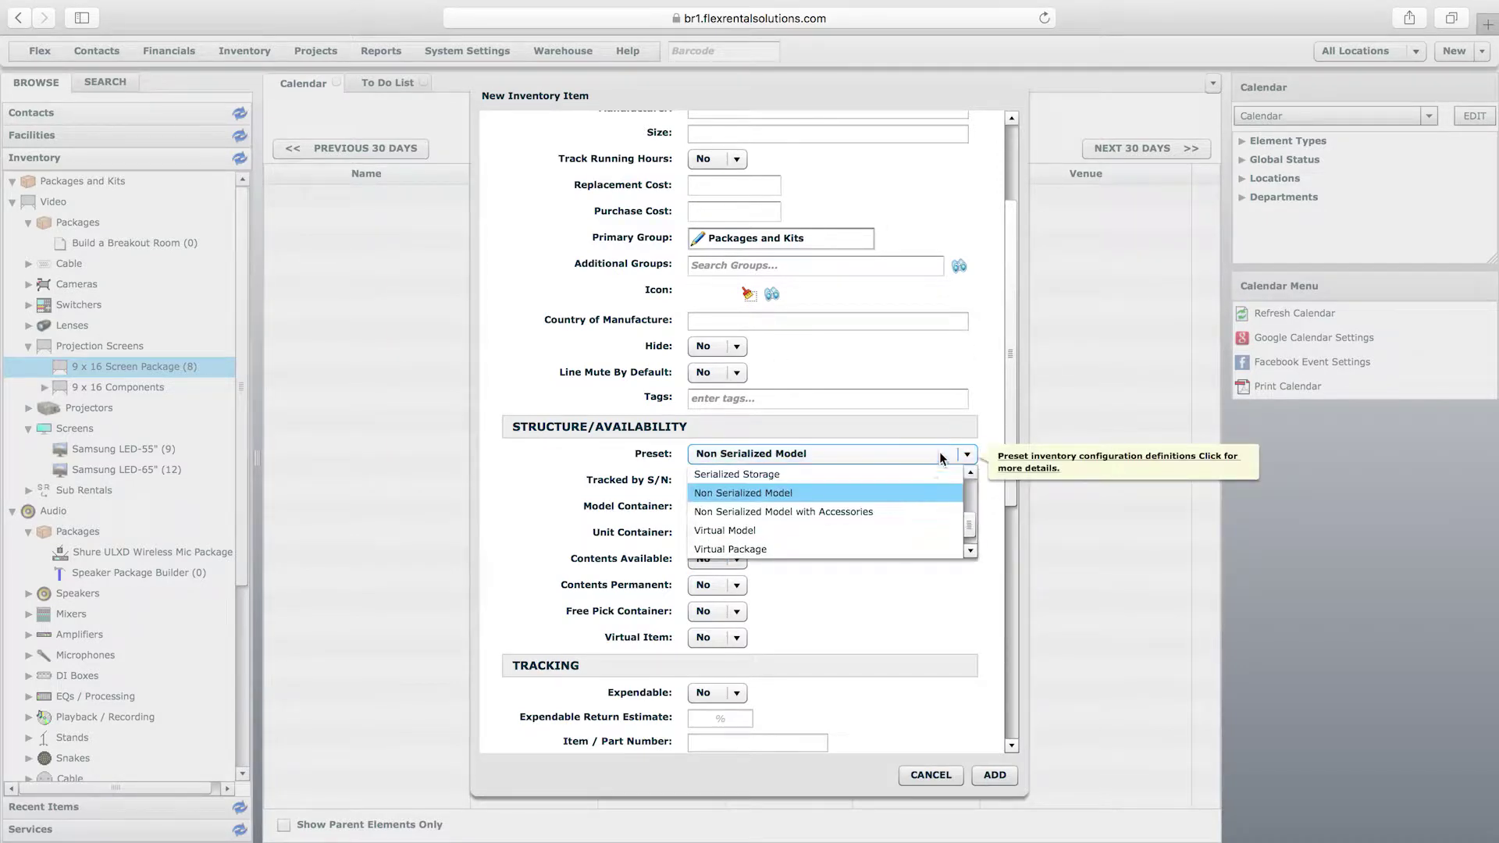
click(968, 550)
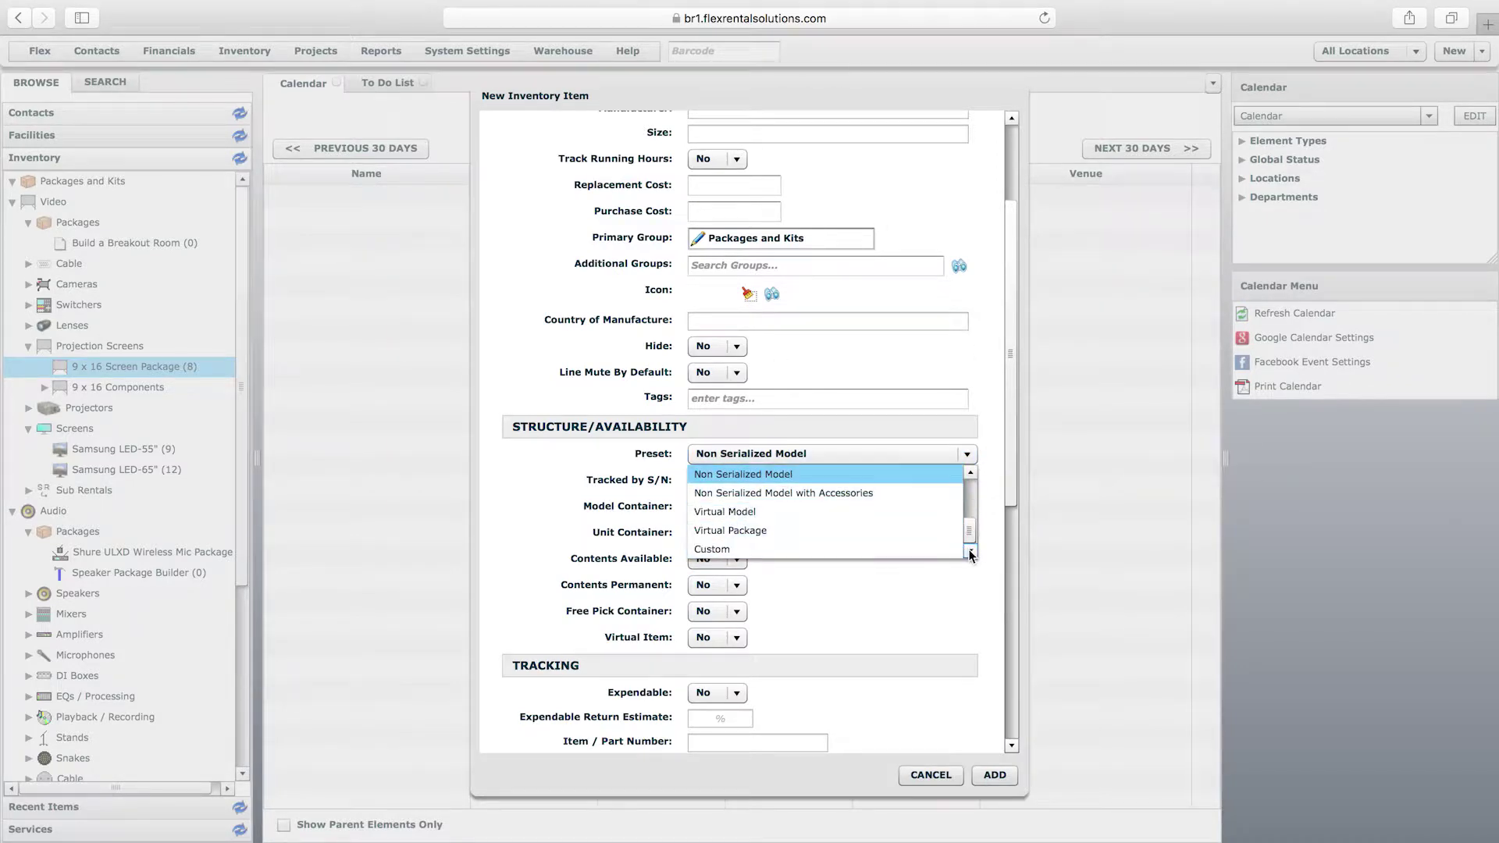
click(751, 531)
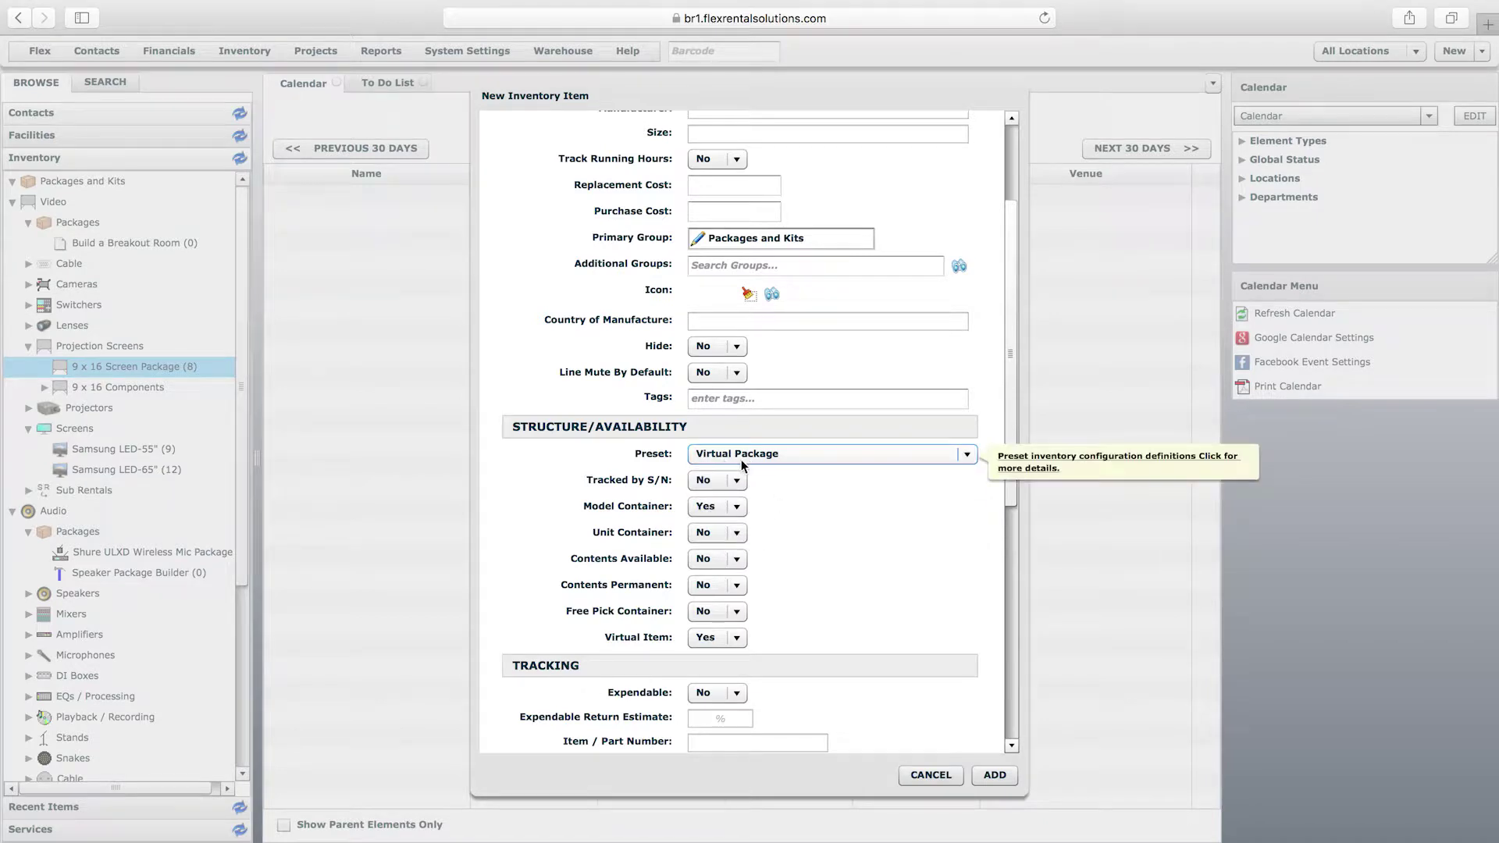
- Review the new item's remaining fields, including replacement cost, container settings, tracking, weight and dimensions, and model notes
drag(1015, 269, 824, 120)
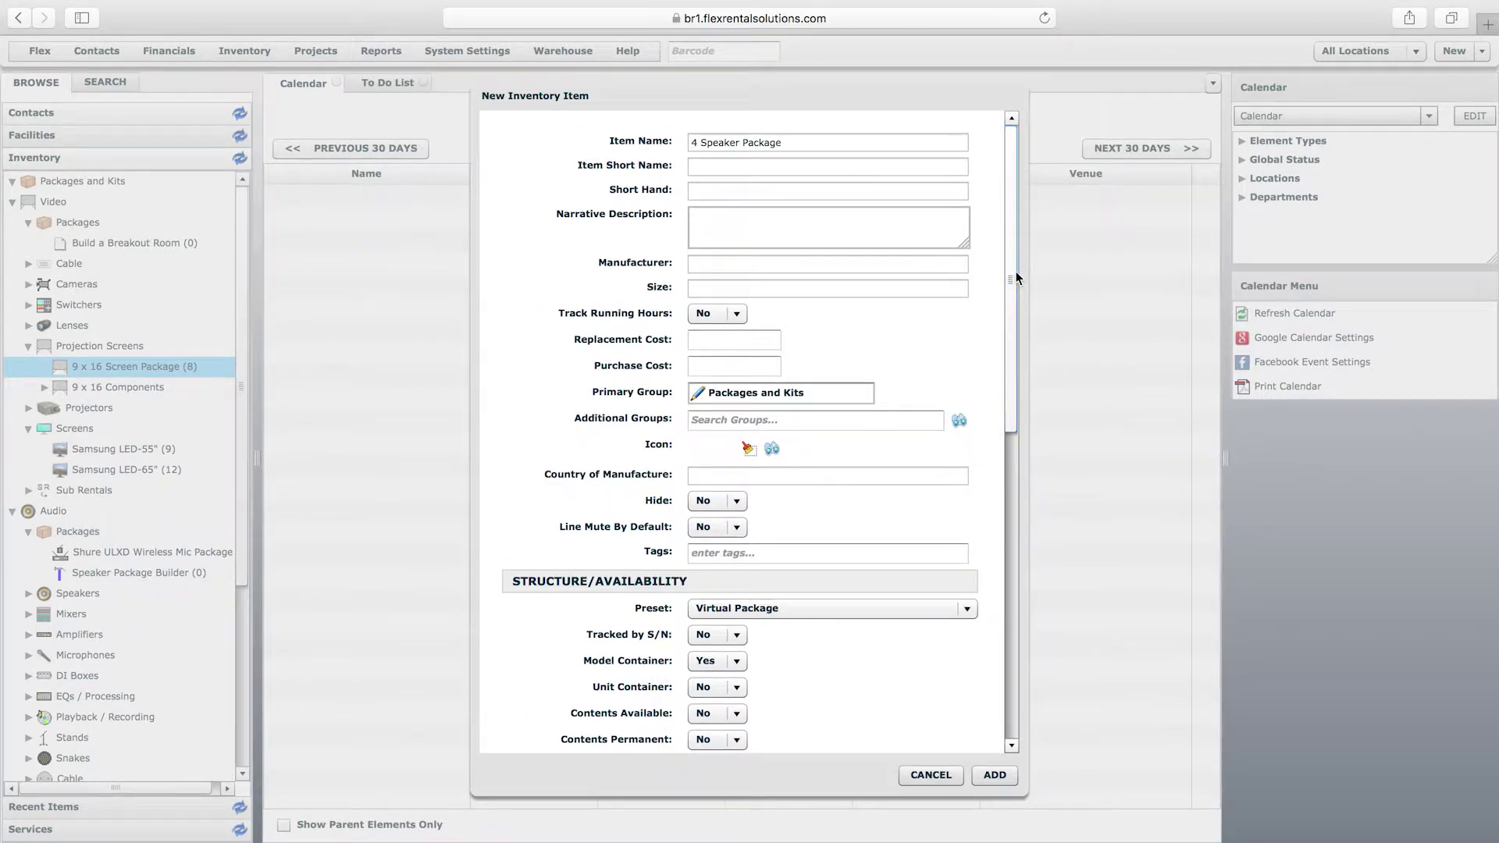
drag(1015, 271, 1007, 358)
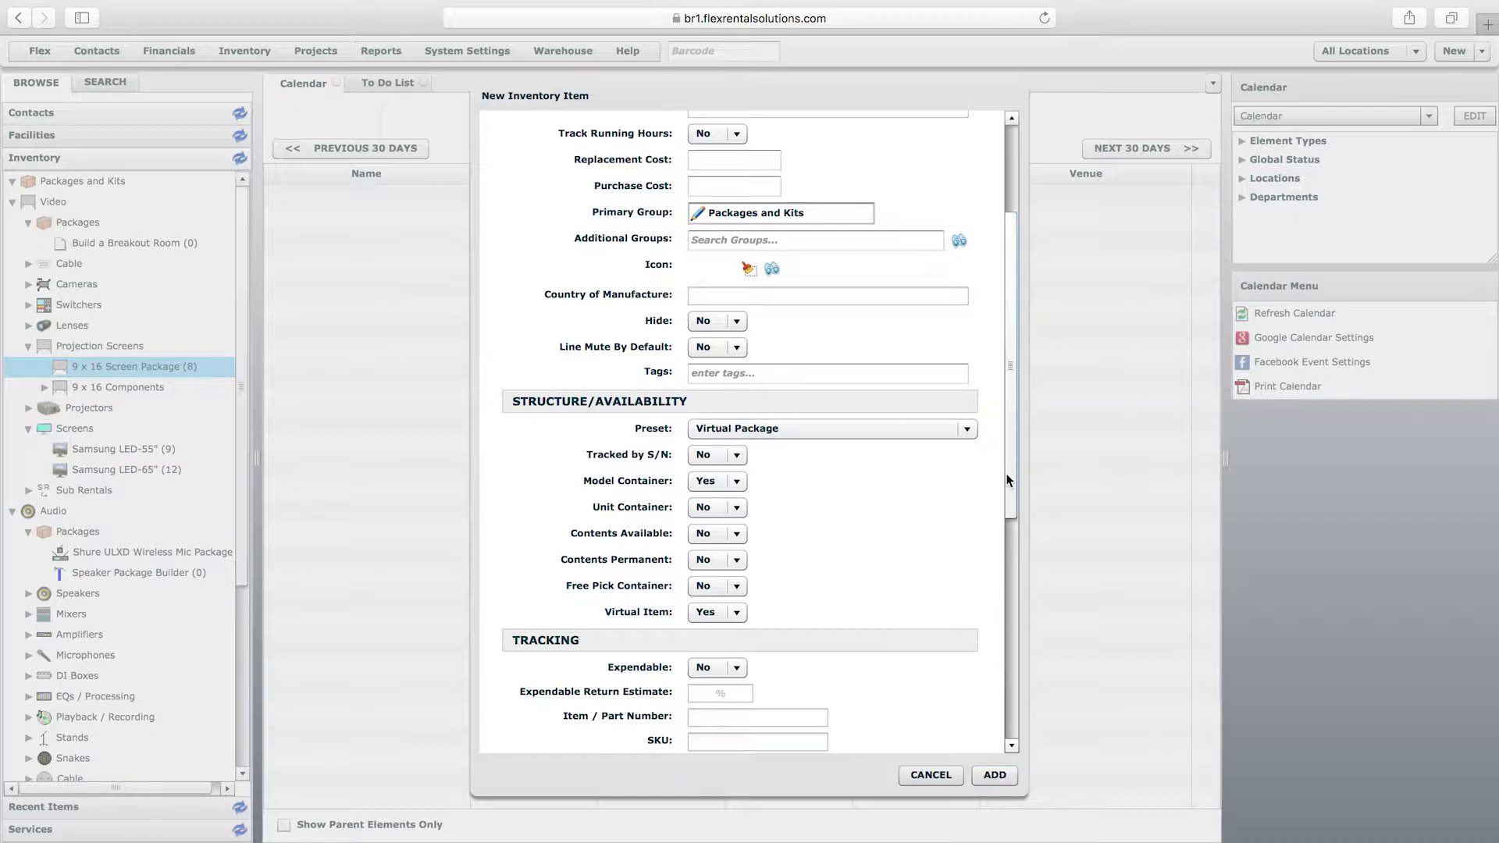
drag(1006, 473, 1010, 360)
click(723, 340)
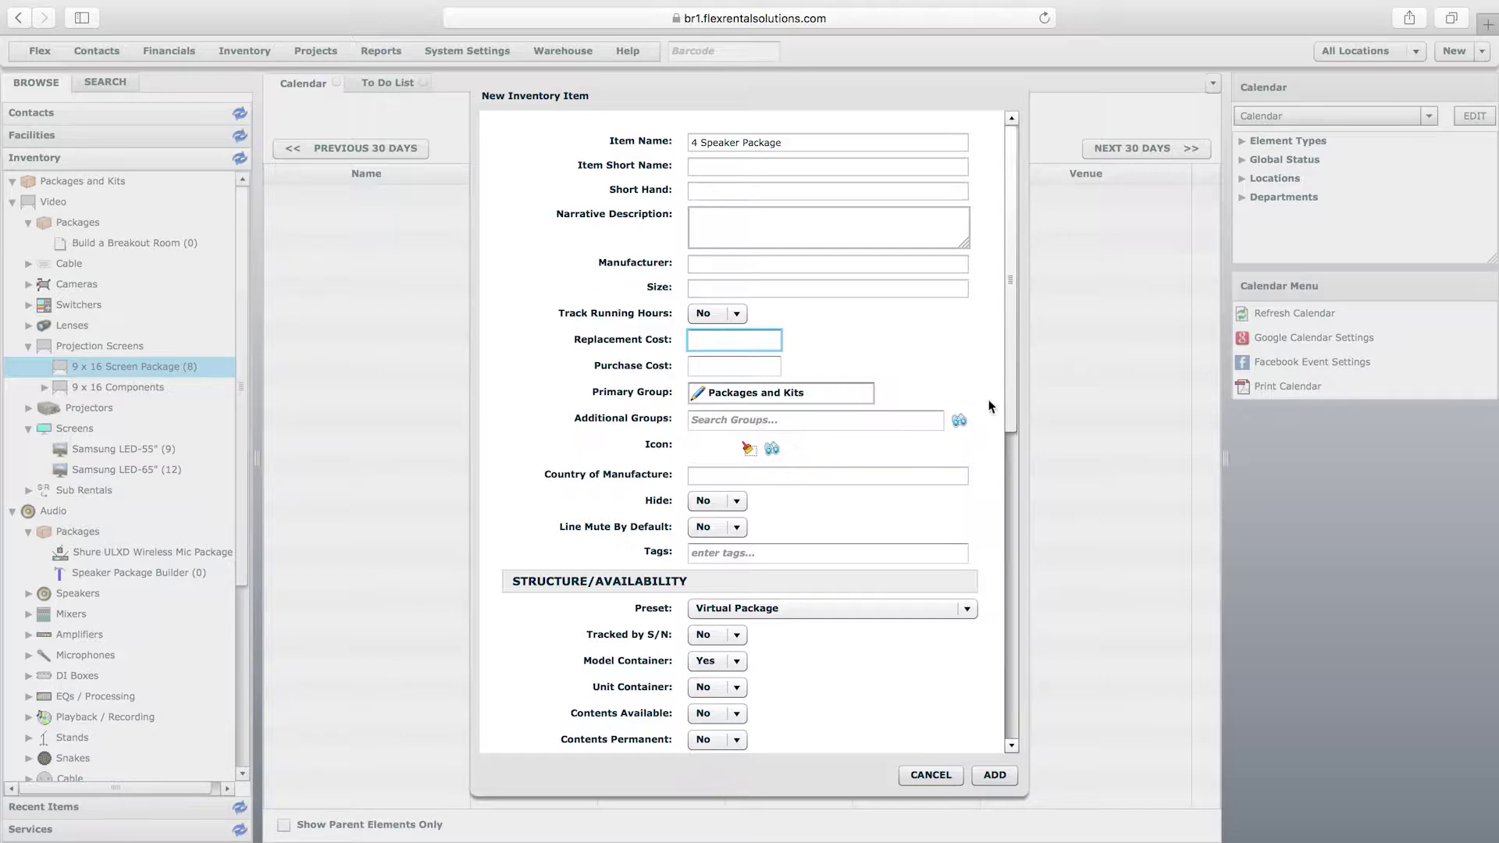
drag(1011, 363, 1015, 661)
click(724, 452)
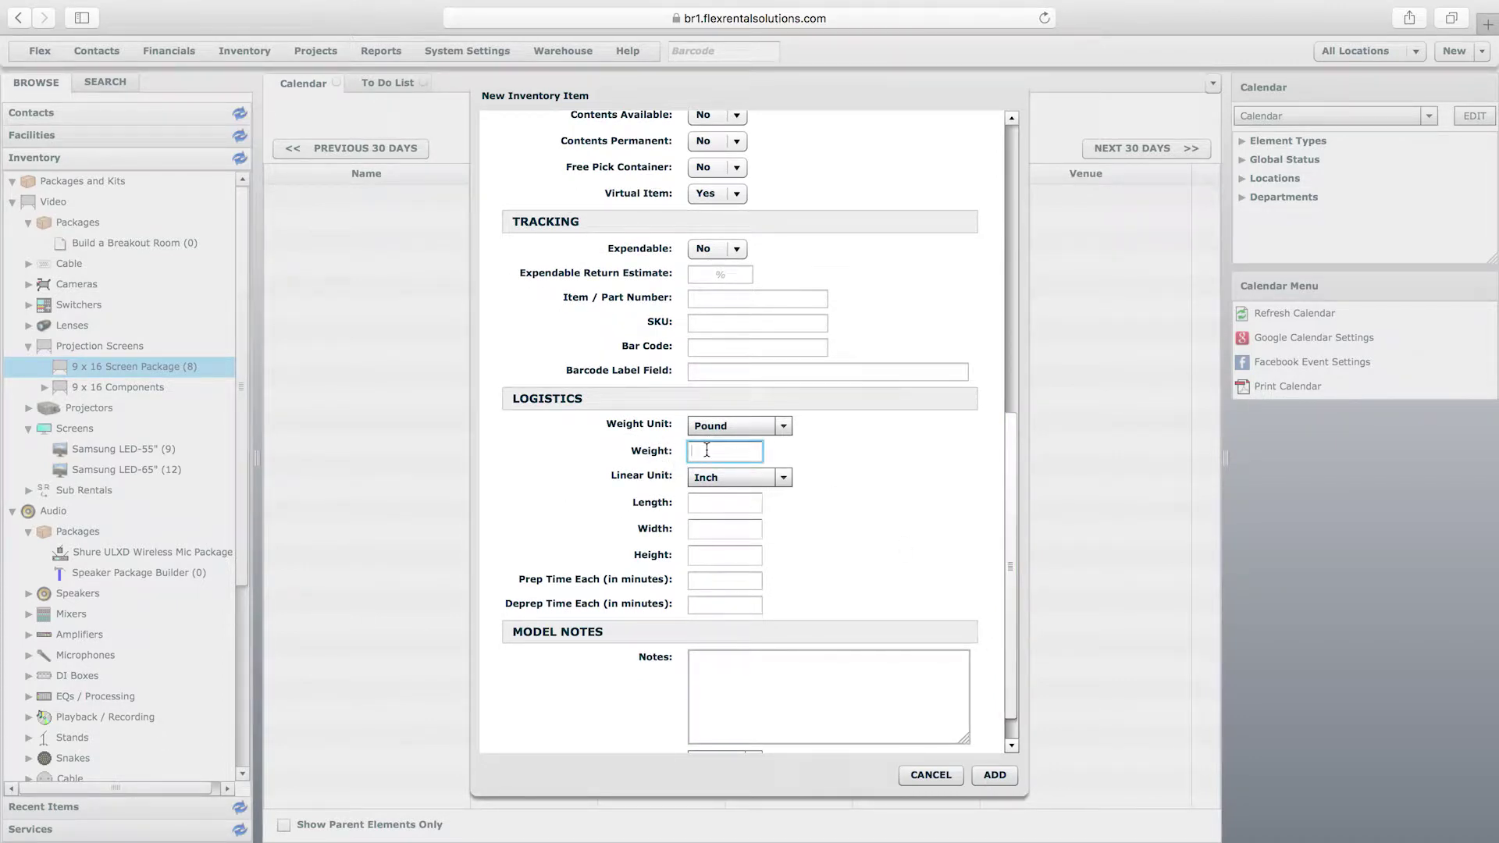
drag(1011, 469, 1007, 549)
click(860, 642)
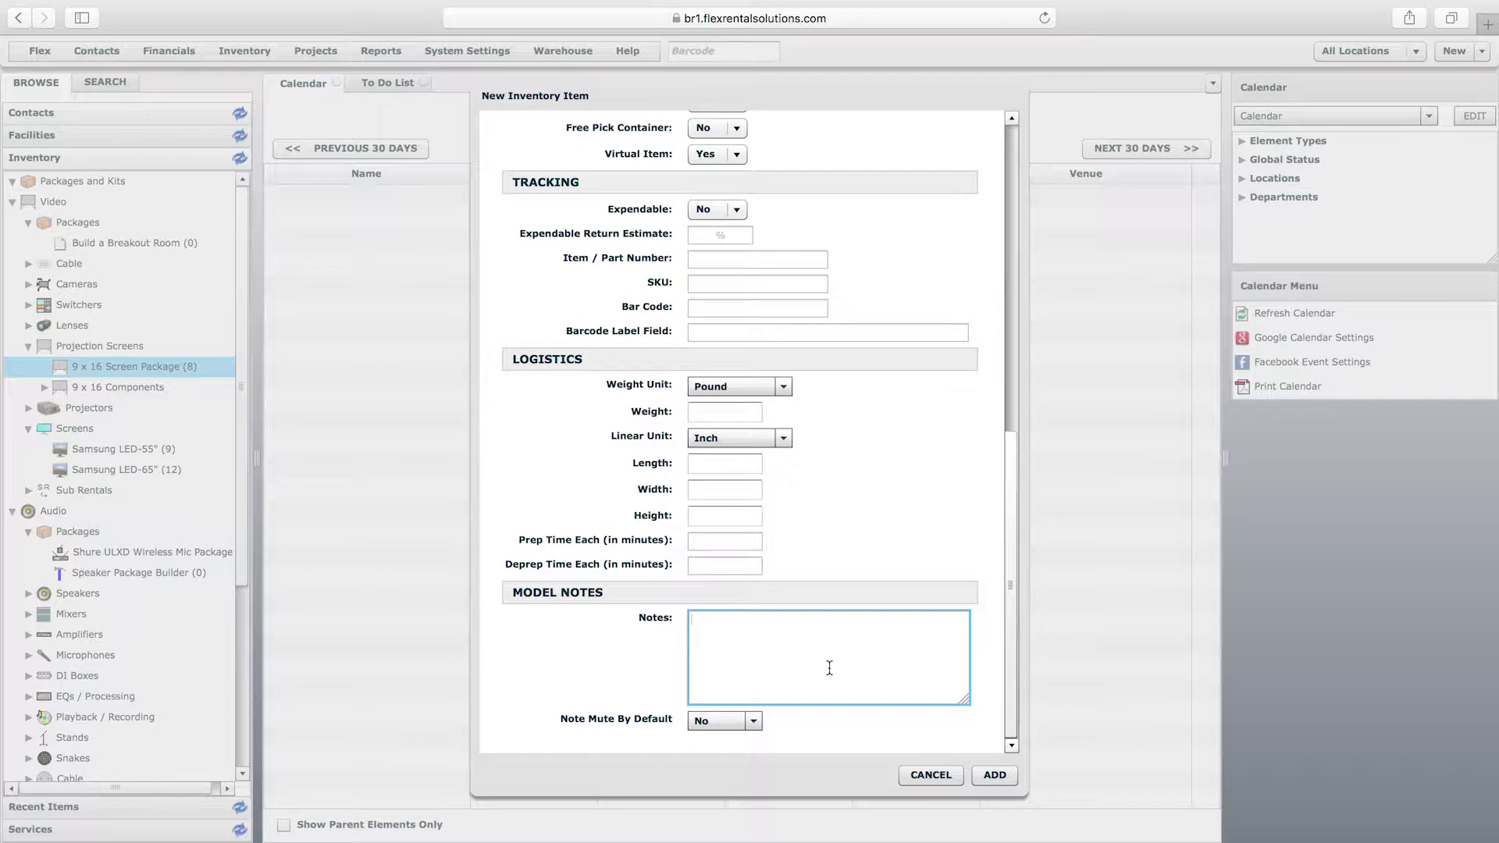
drag(1015, 514, 1016, 213)
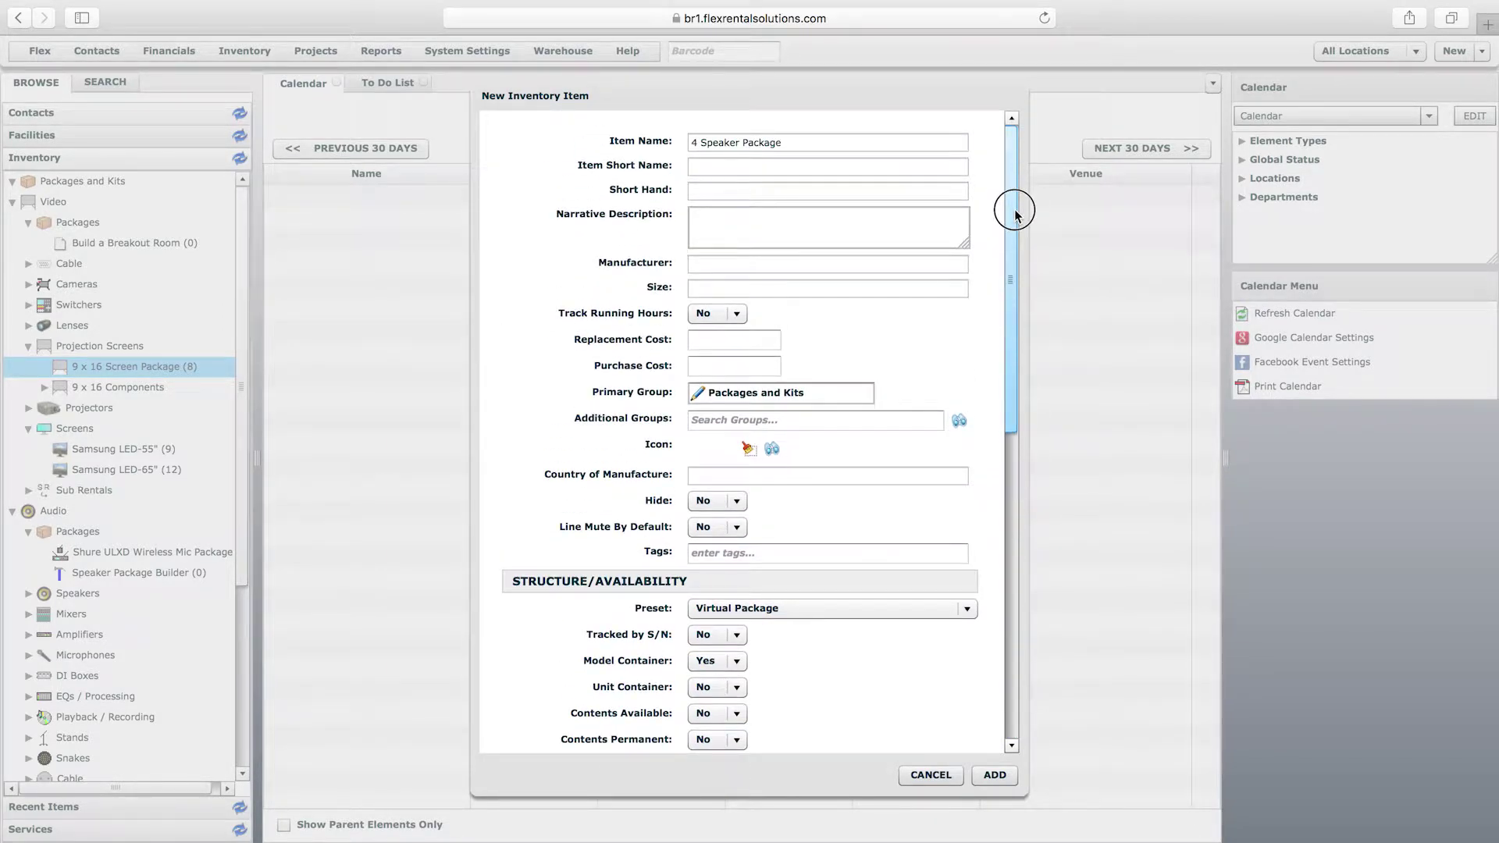
drag(1016, 214, 1007, 298)
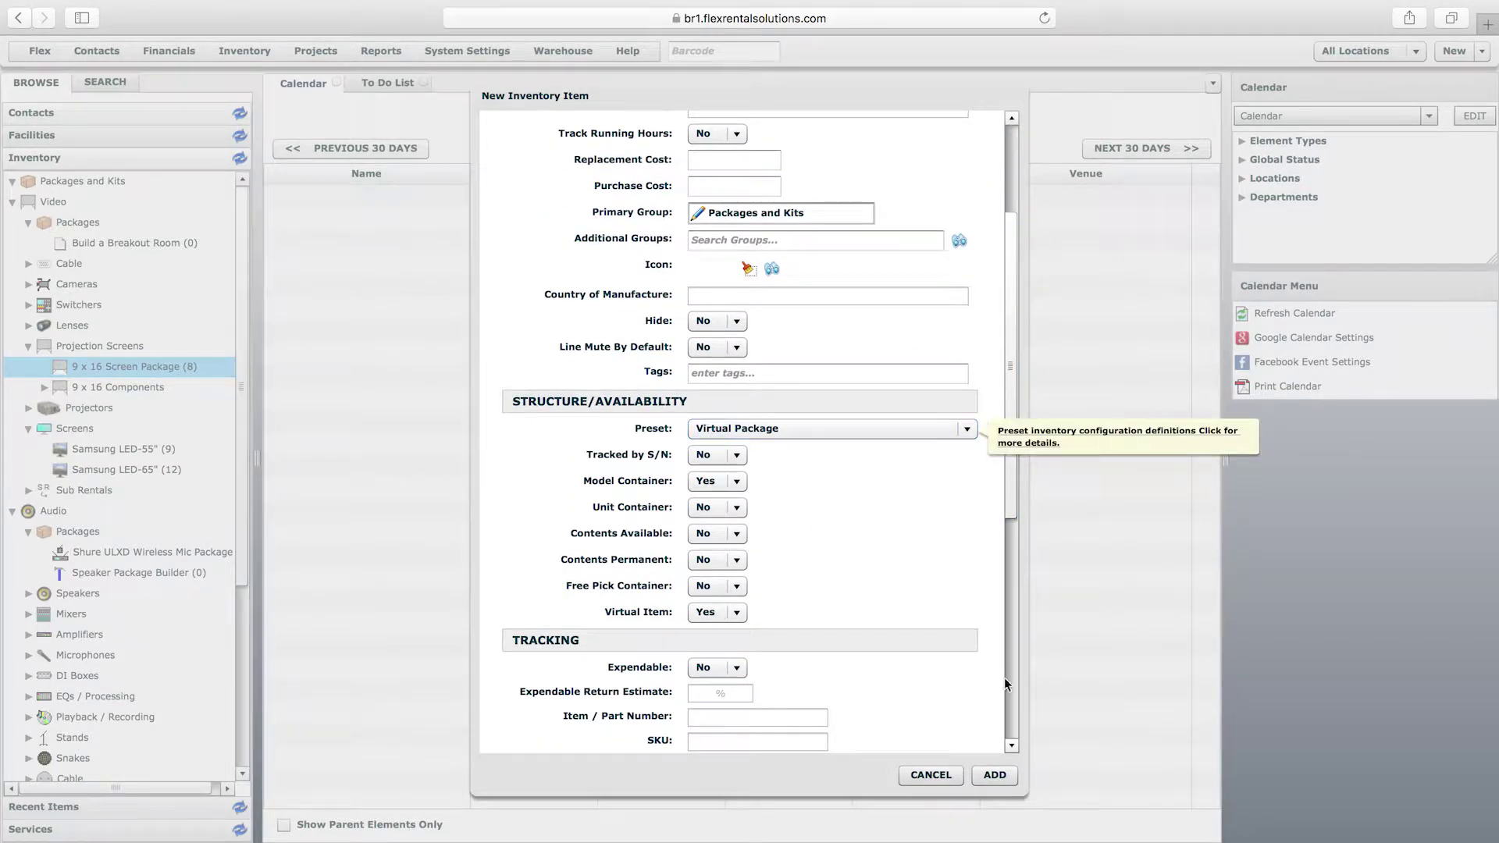
- Add the 4 Speaker Package item to the inventory and display its contents list
click(996, 773)
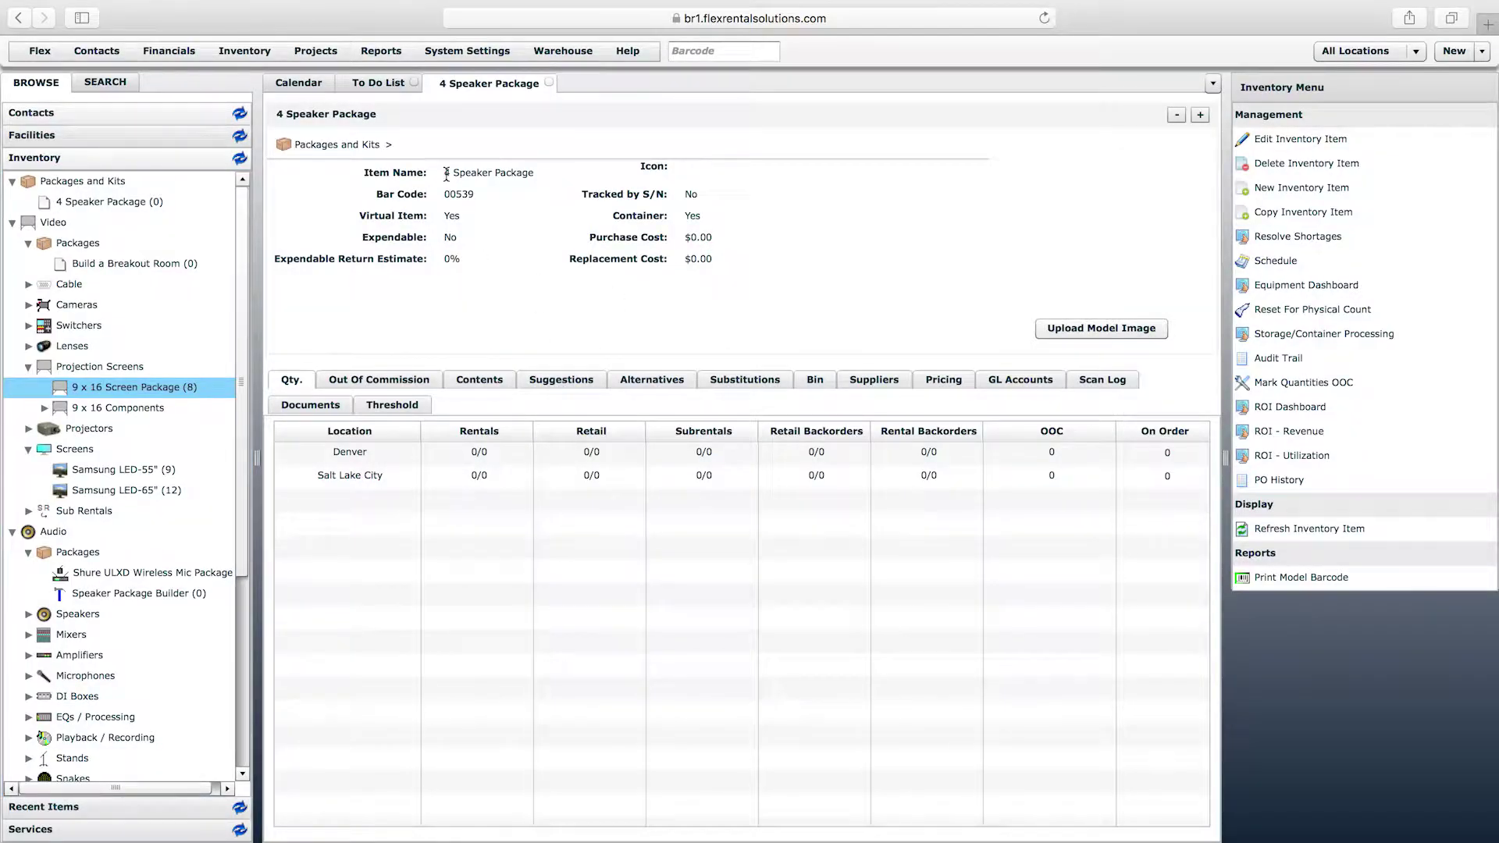
drag(443, 172, 556, 171)
click(512, 178)
click(489, 384)
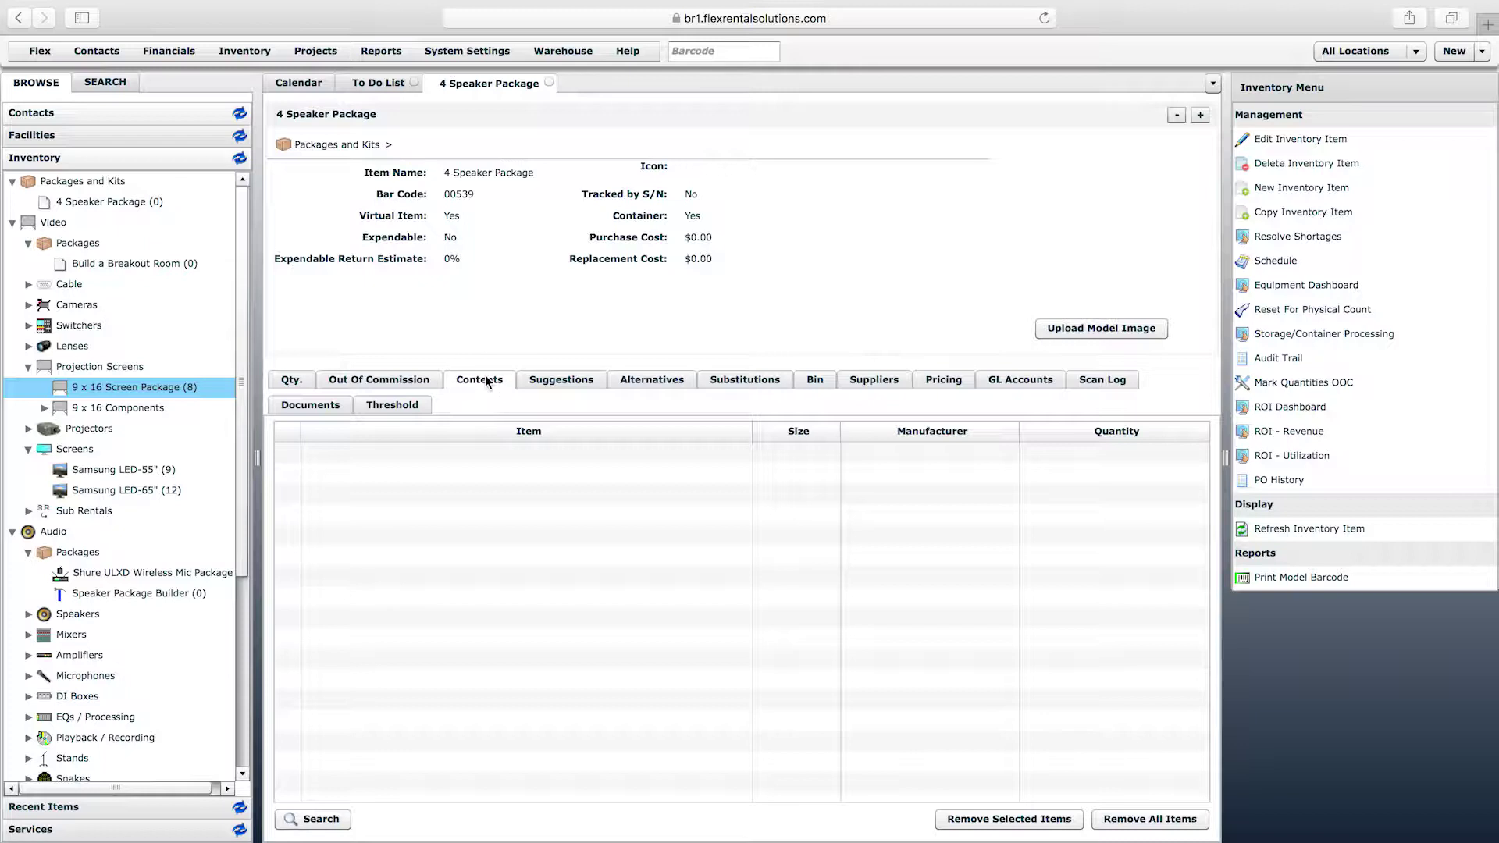
drag(447, 170, 523, 169)
click(517, 172)
- Add a quantity of 4 Mackie 450 speakers from the Audio group's powered speakers to the package contents
scroll(227, 545, down, 2)
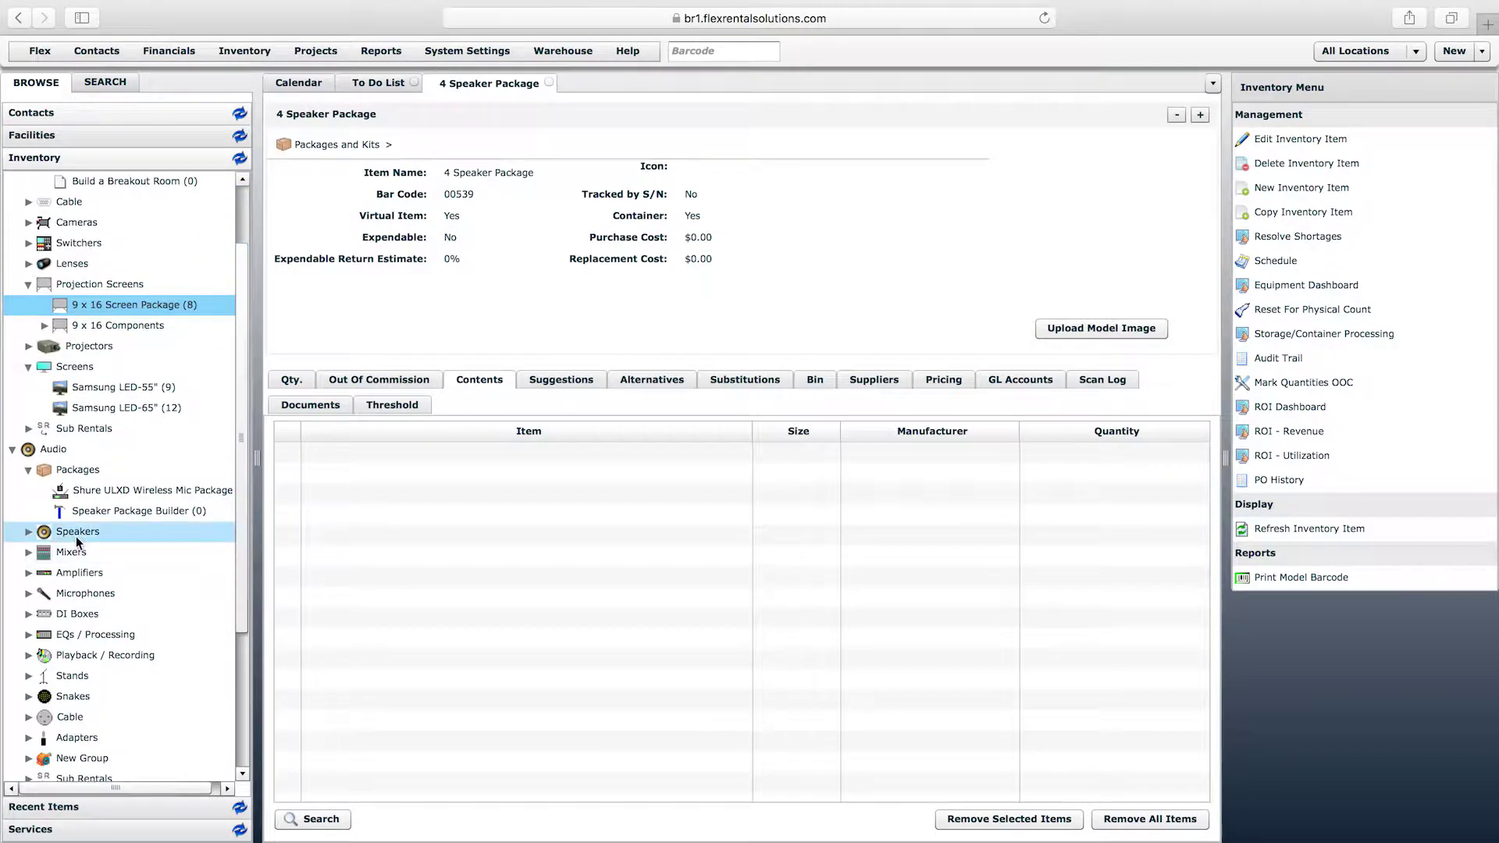
click(30, 531)
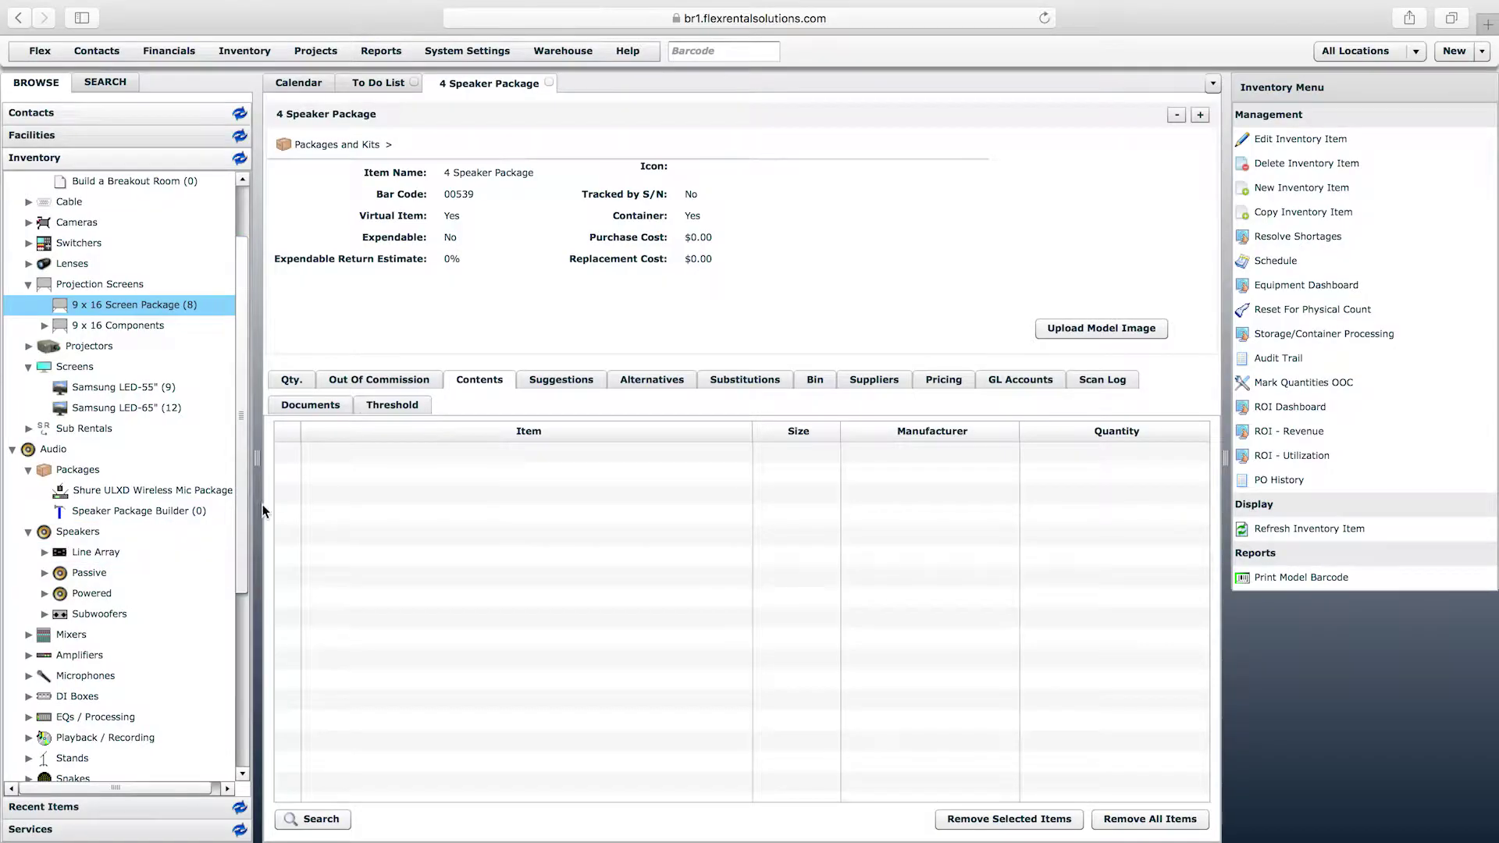
scroll(241, 576, down, 3)
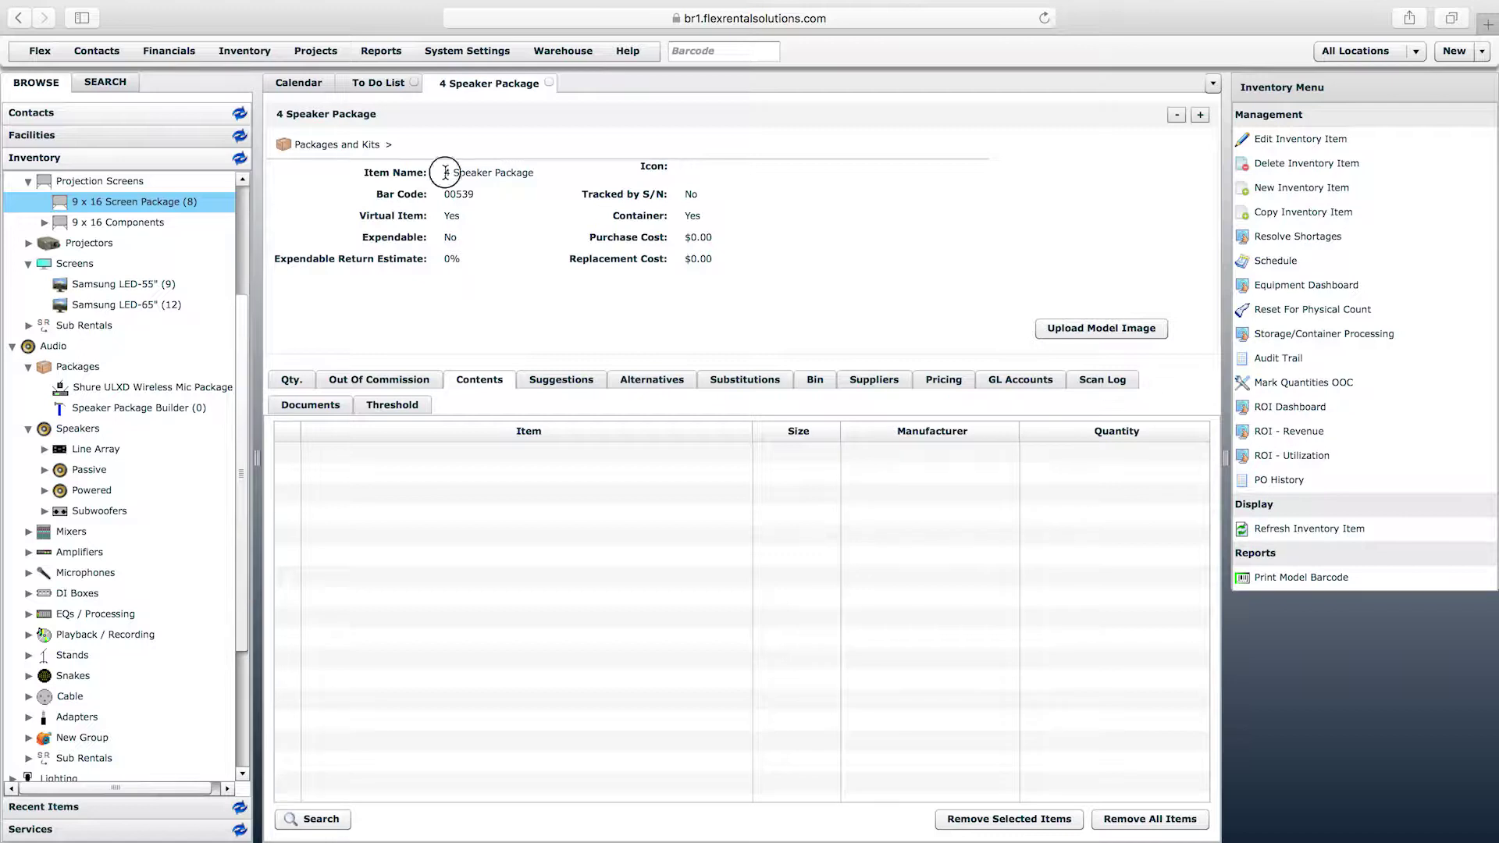
drag(446, 172, 543, 169)
click(491, 173)
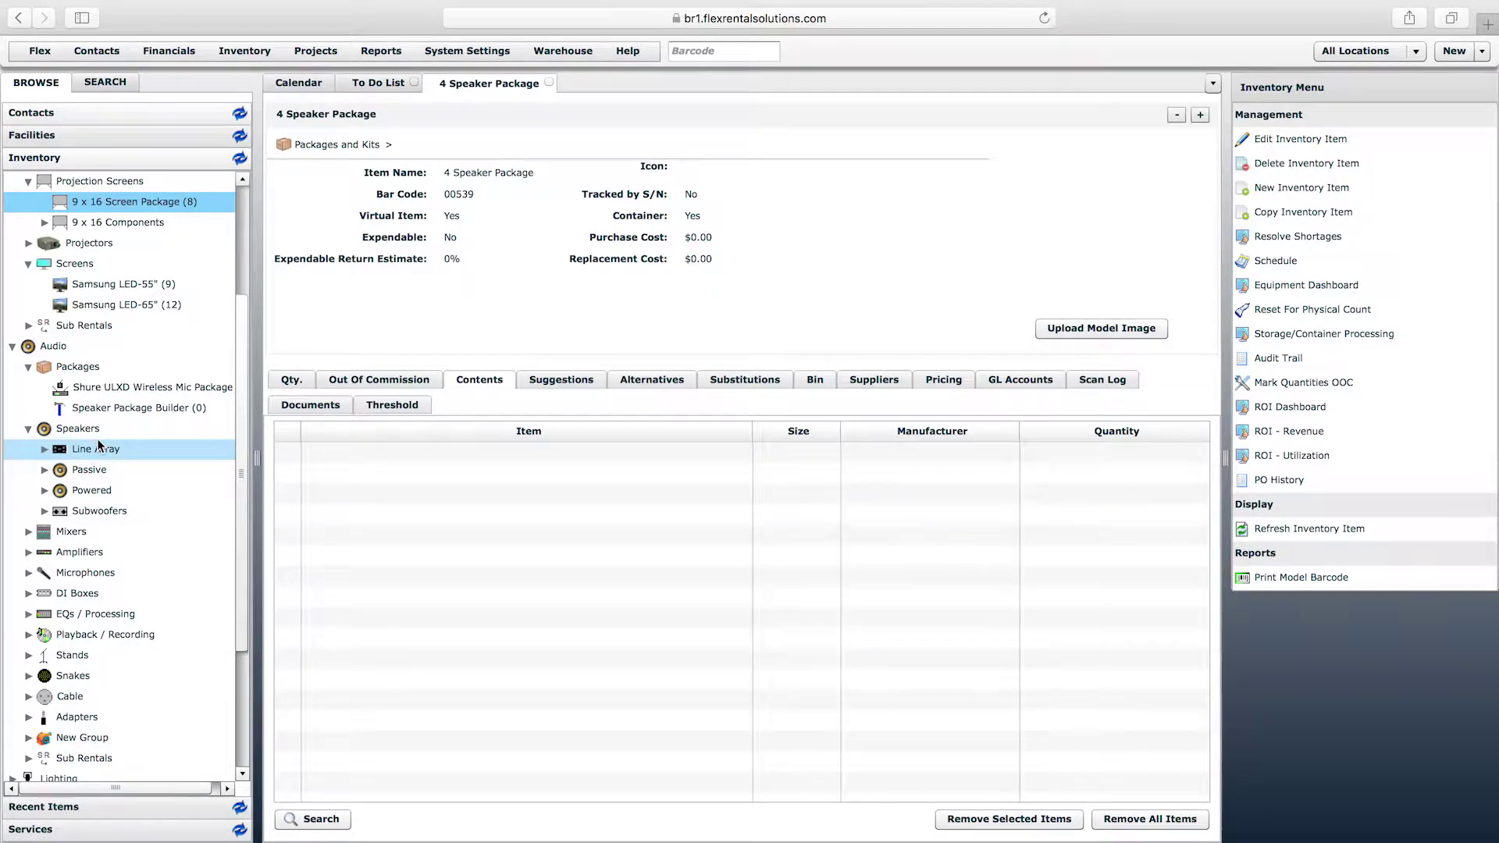
click(44, 491)
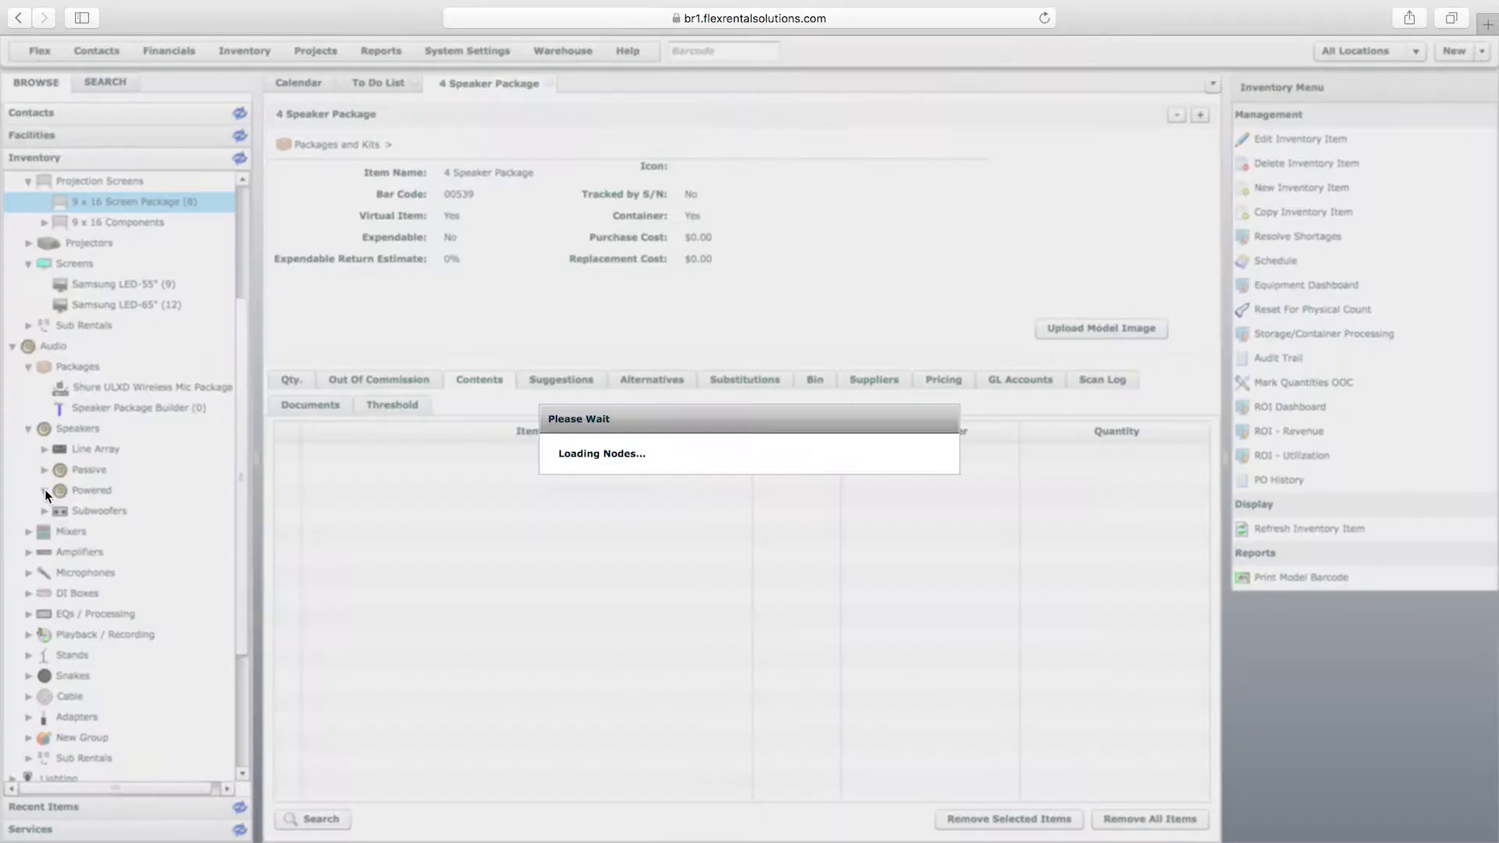
scroll(242, 480, down, 2)
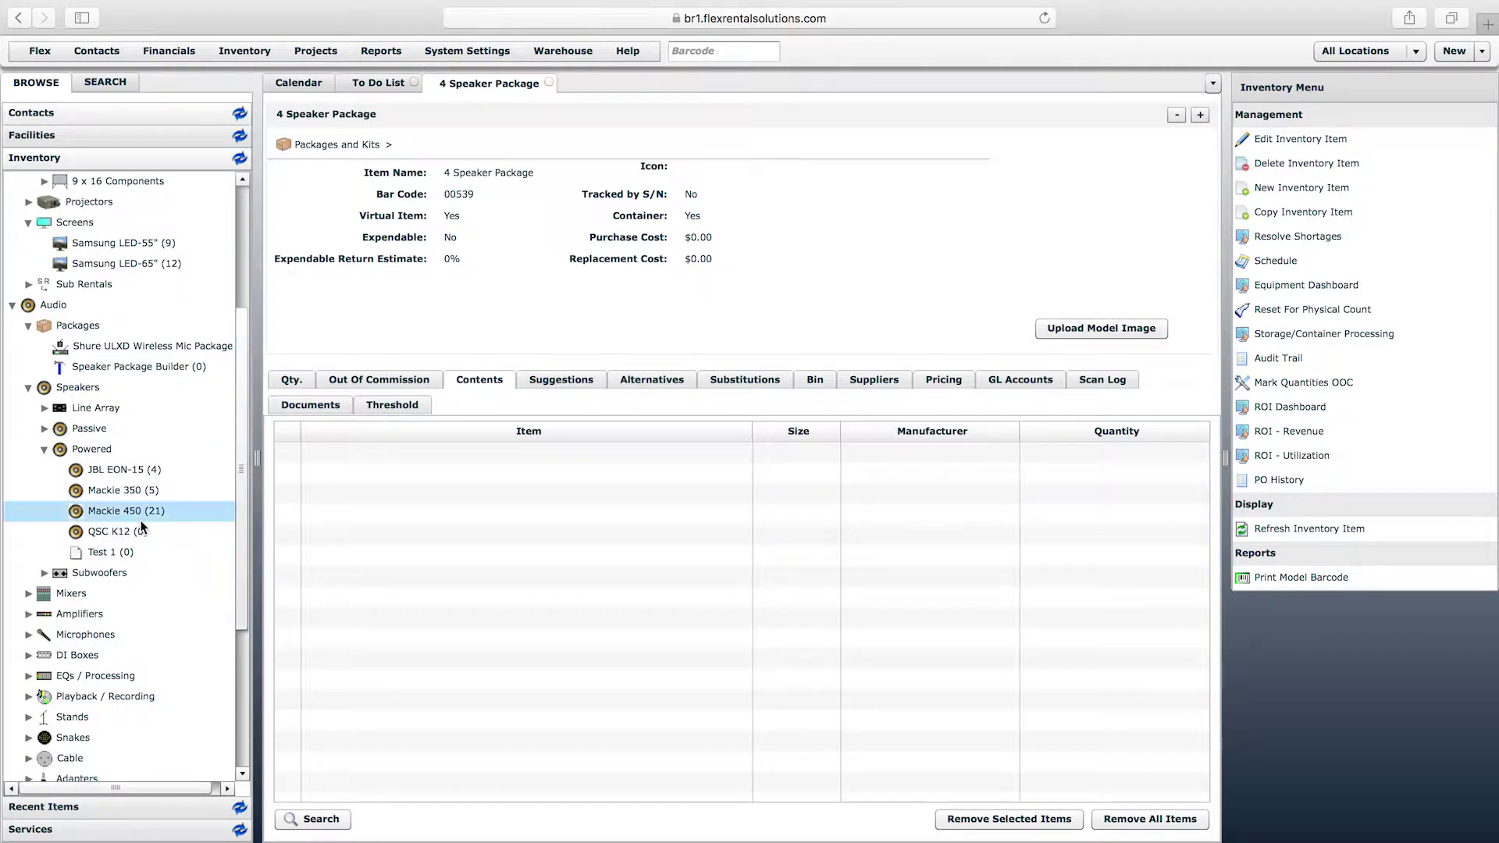
click(119, 515)
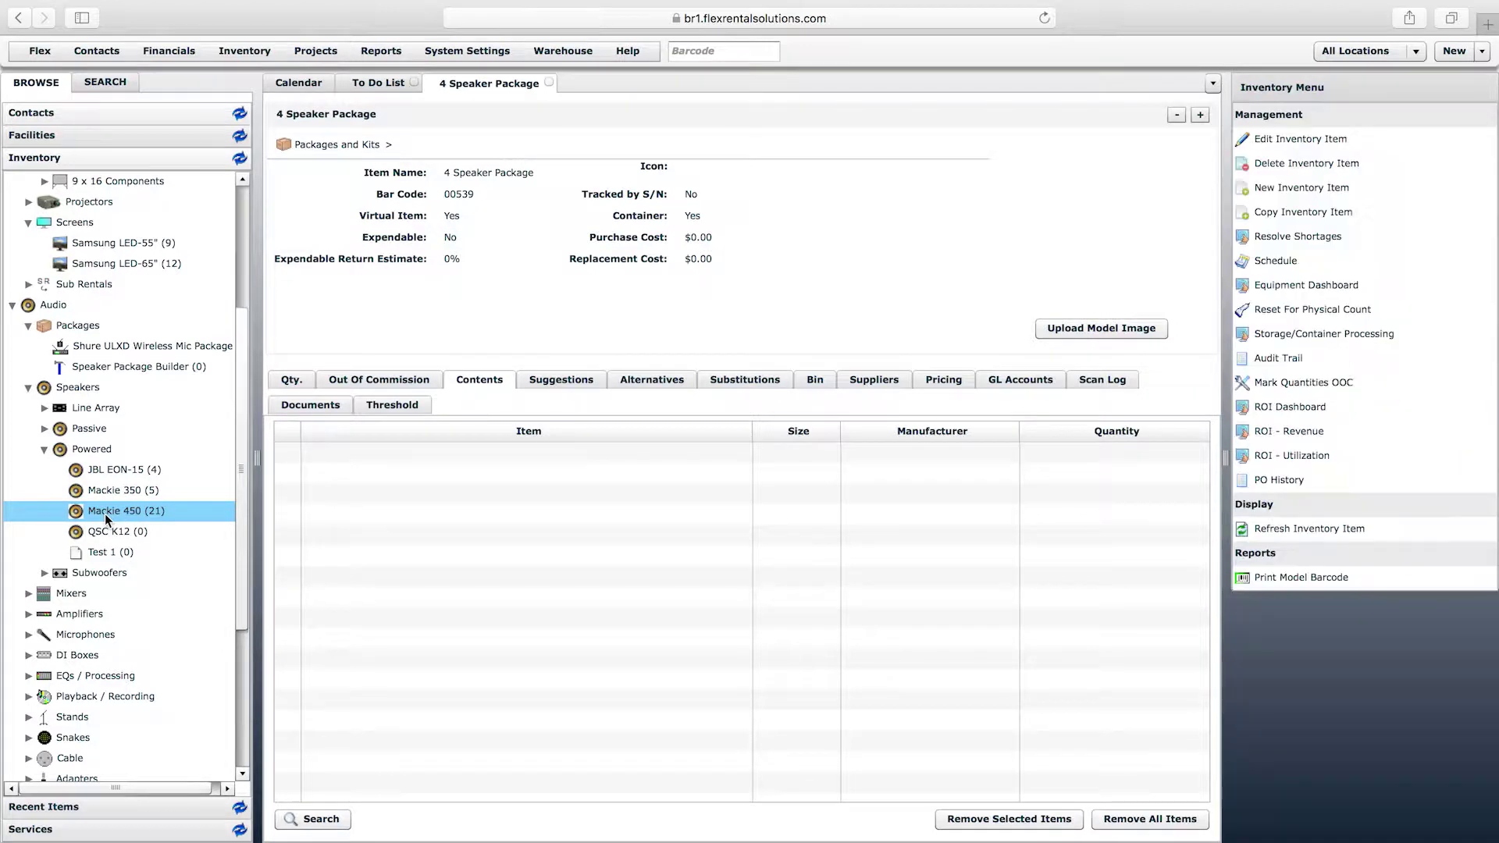
drag(105, 513, 423, 478)
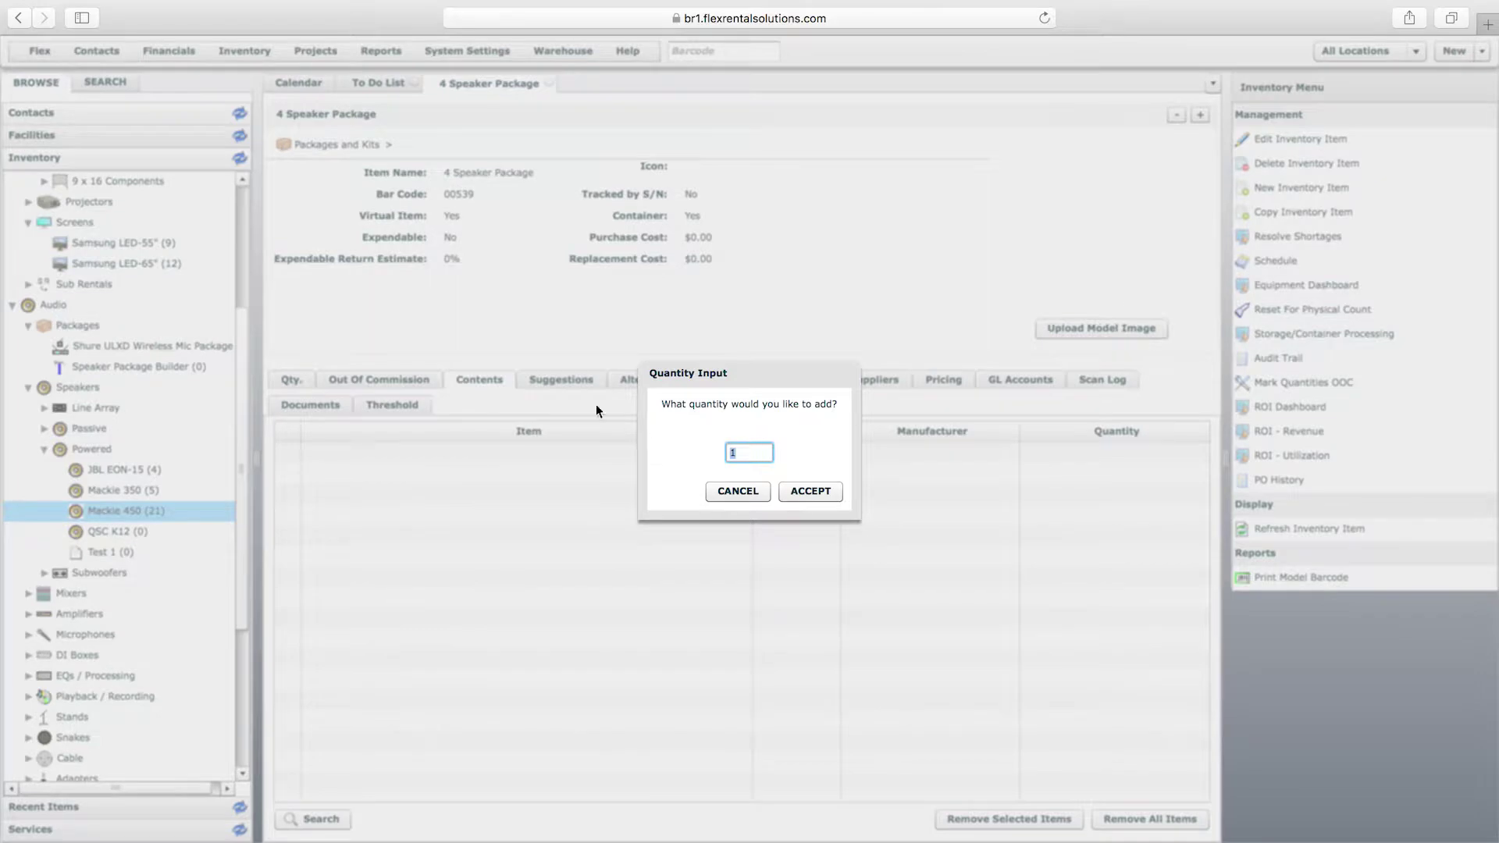
click(802, 491)
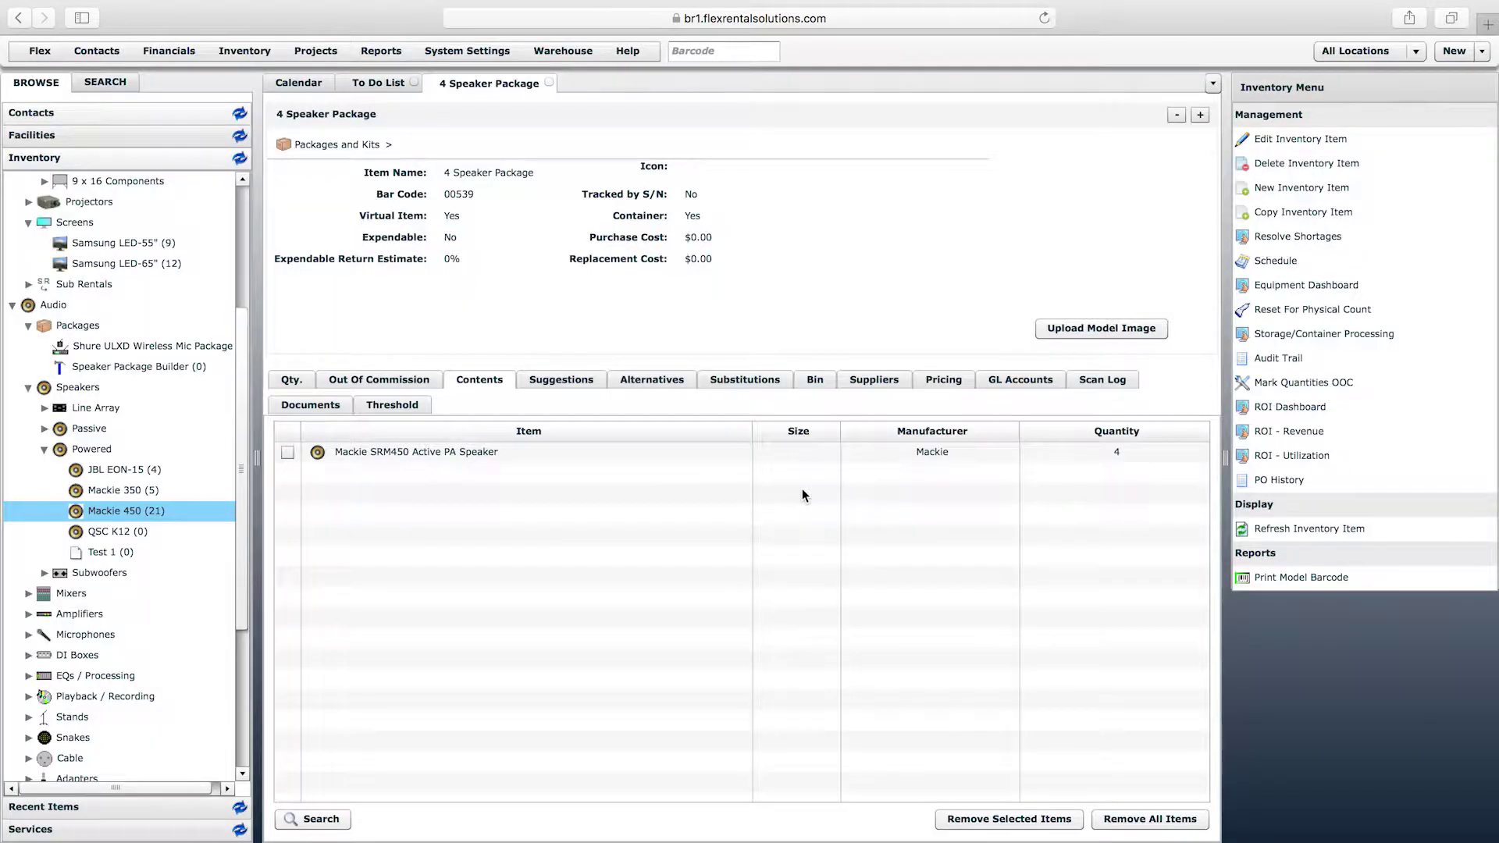
- Add one Yamaha MG12XU 12 Ch analog mixer from the Audio group's mixers to the package contents
scroll(241, 504, down, 3)
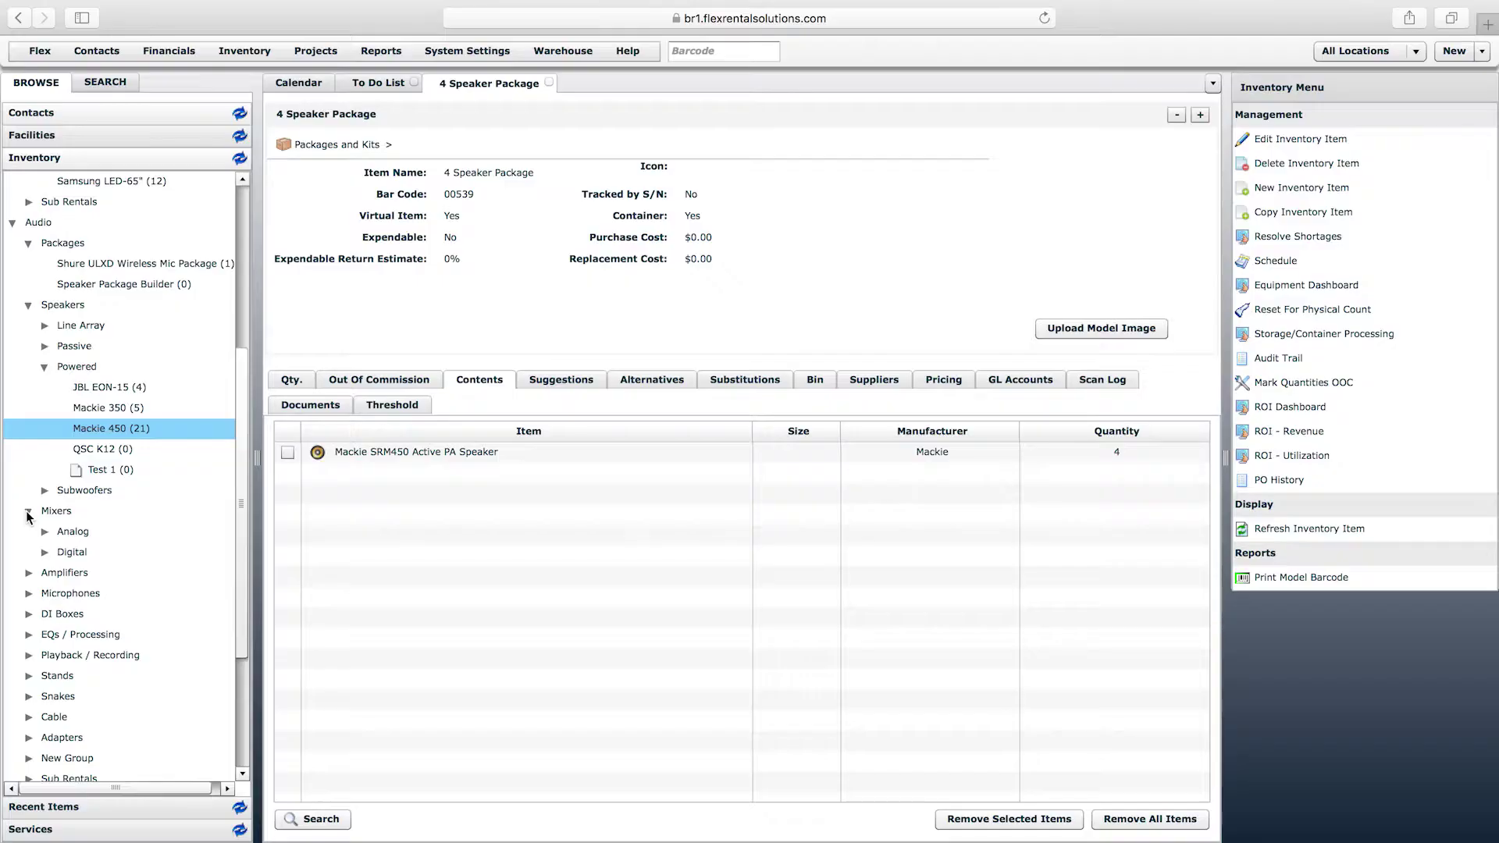
click(29, 512)
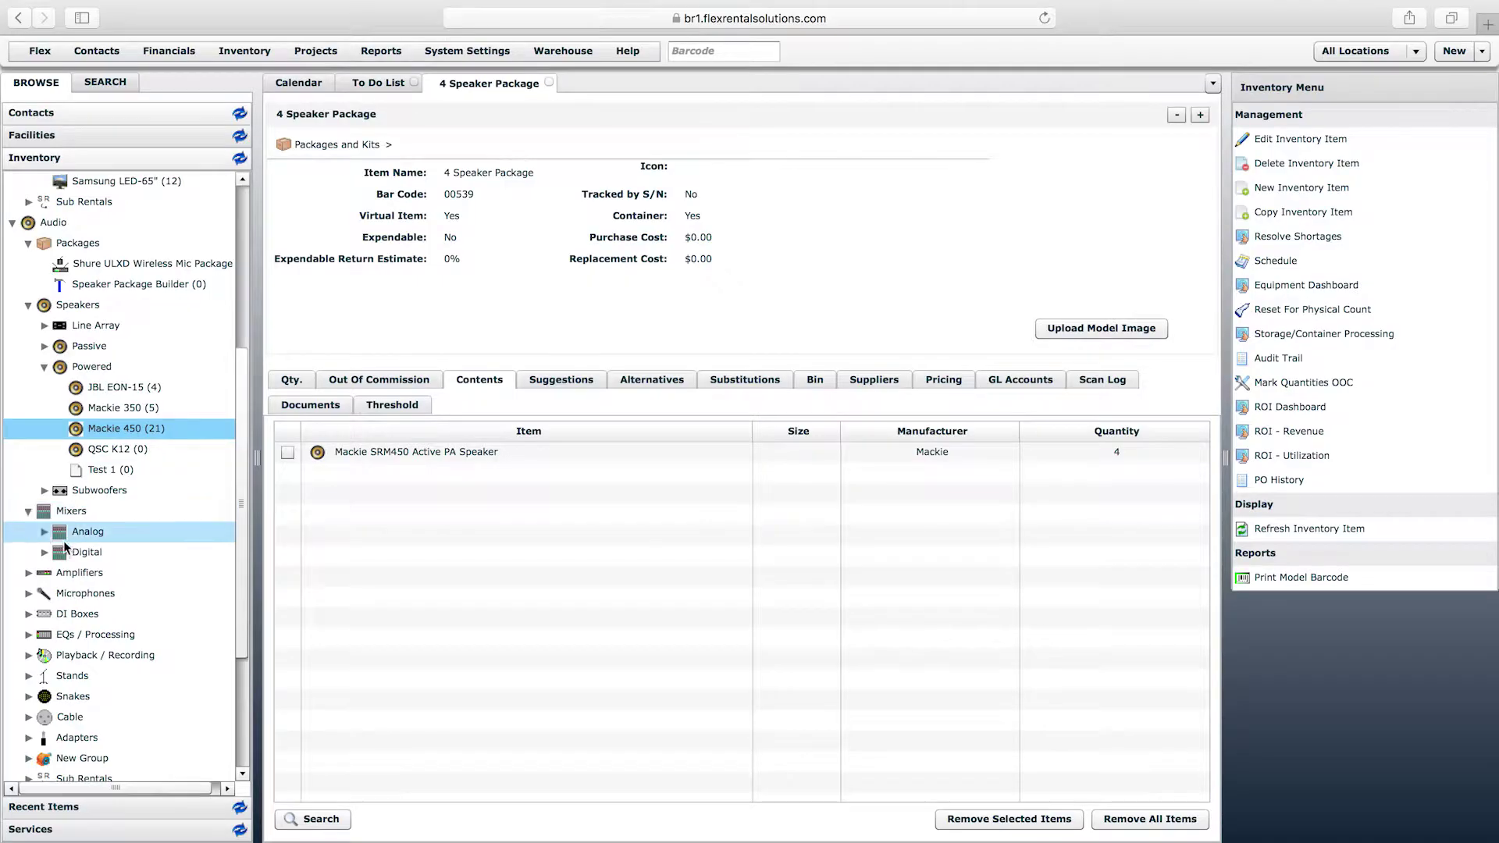
click(45, 532)
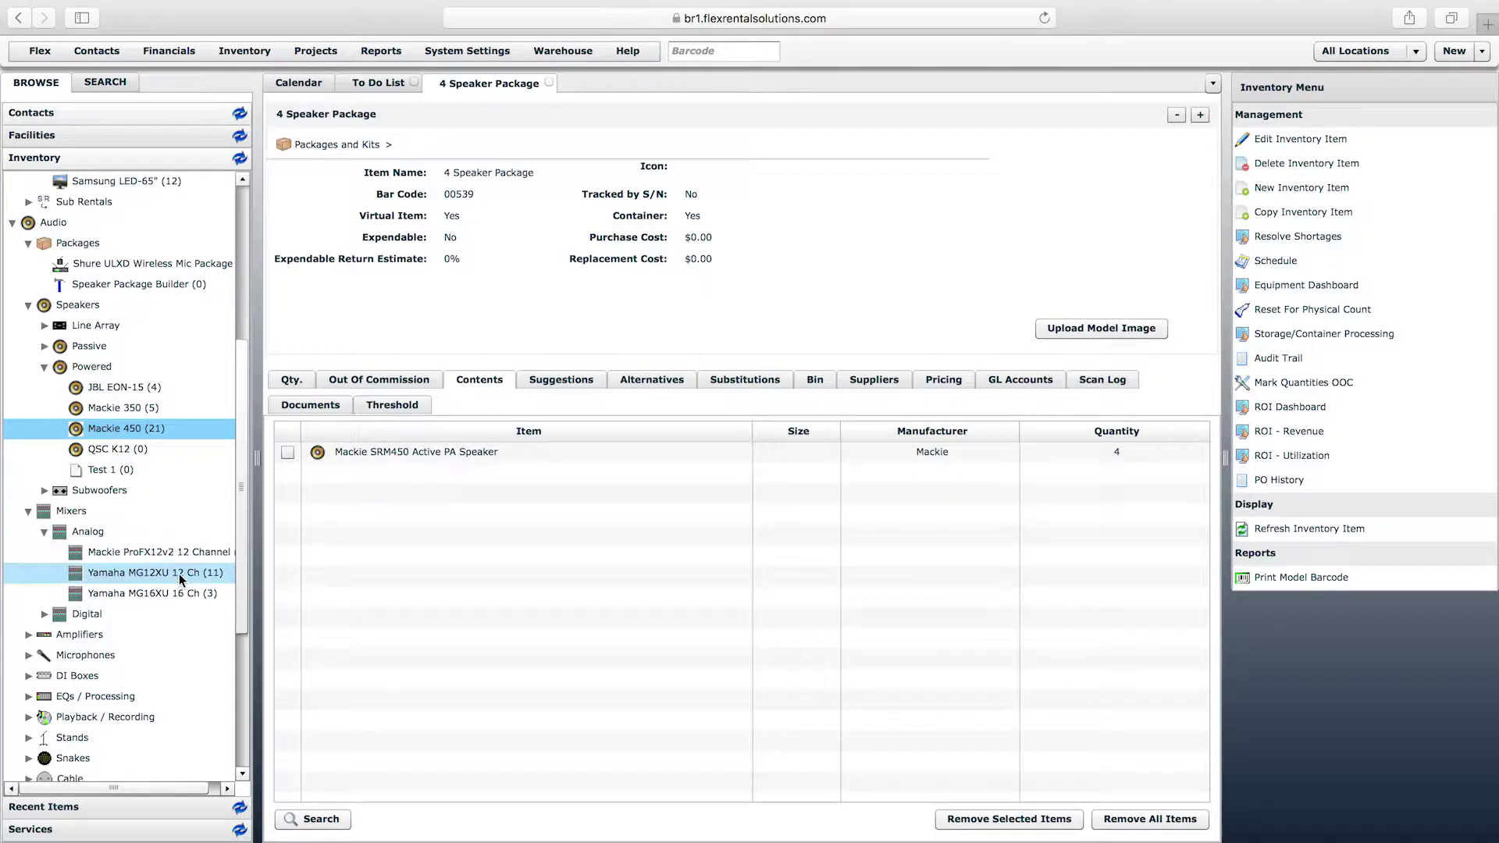
drag(180, 574, 447, 517)
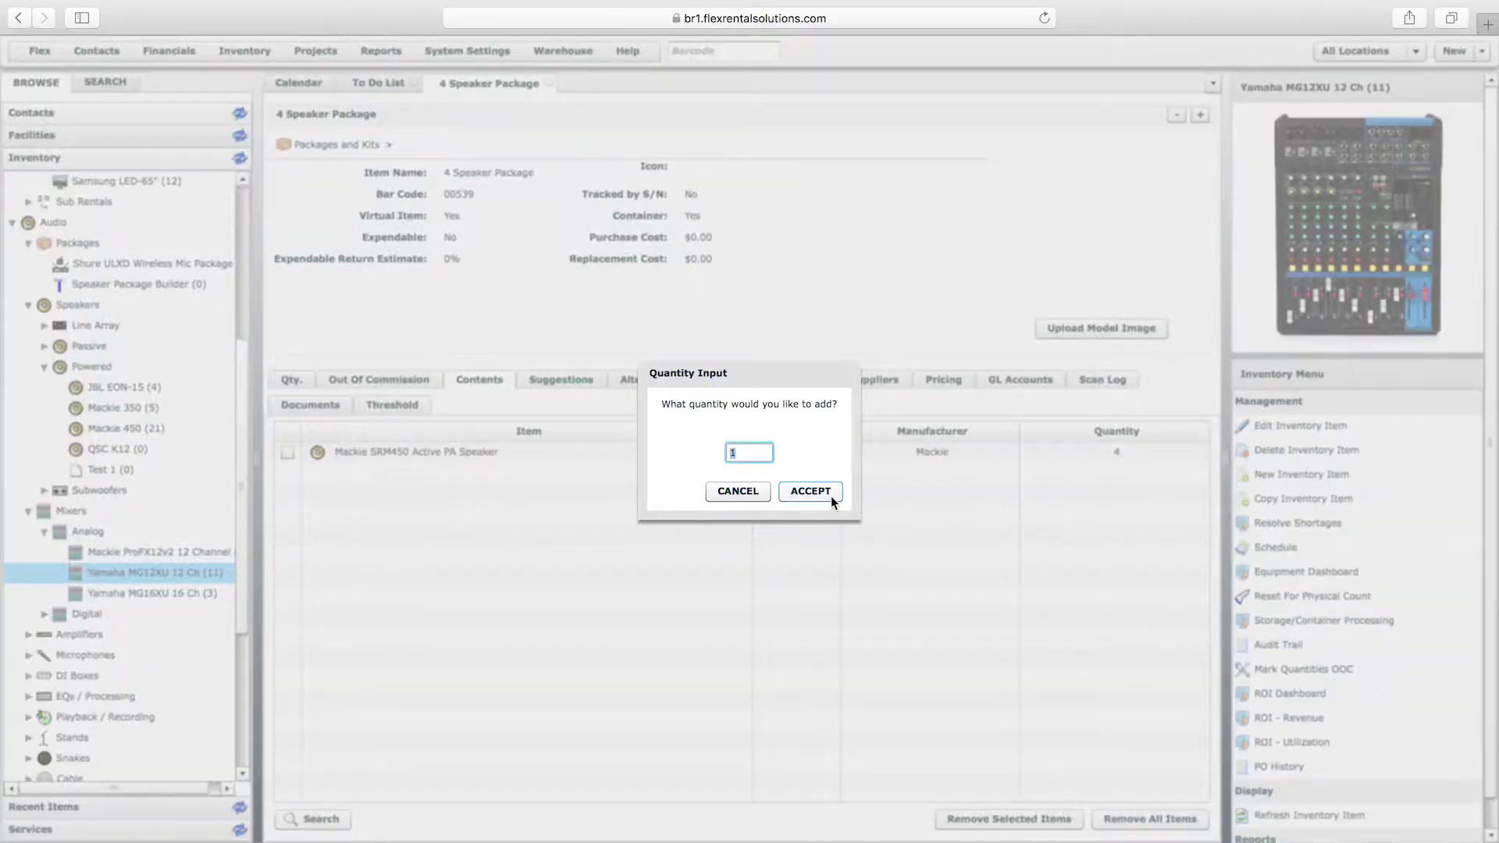
click(831, 495)
- Add one Shure SM58 from the wired microphones to the package contents
scroll(234, 596, down, 3)
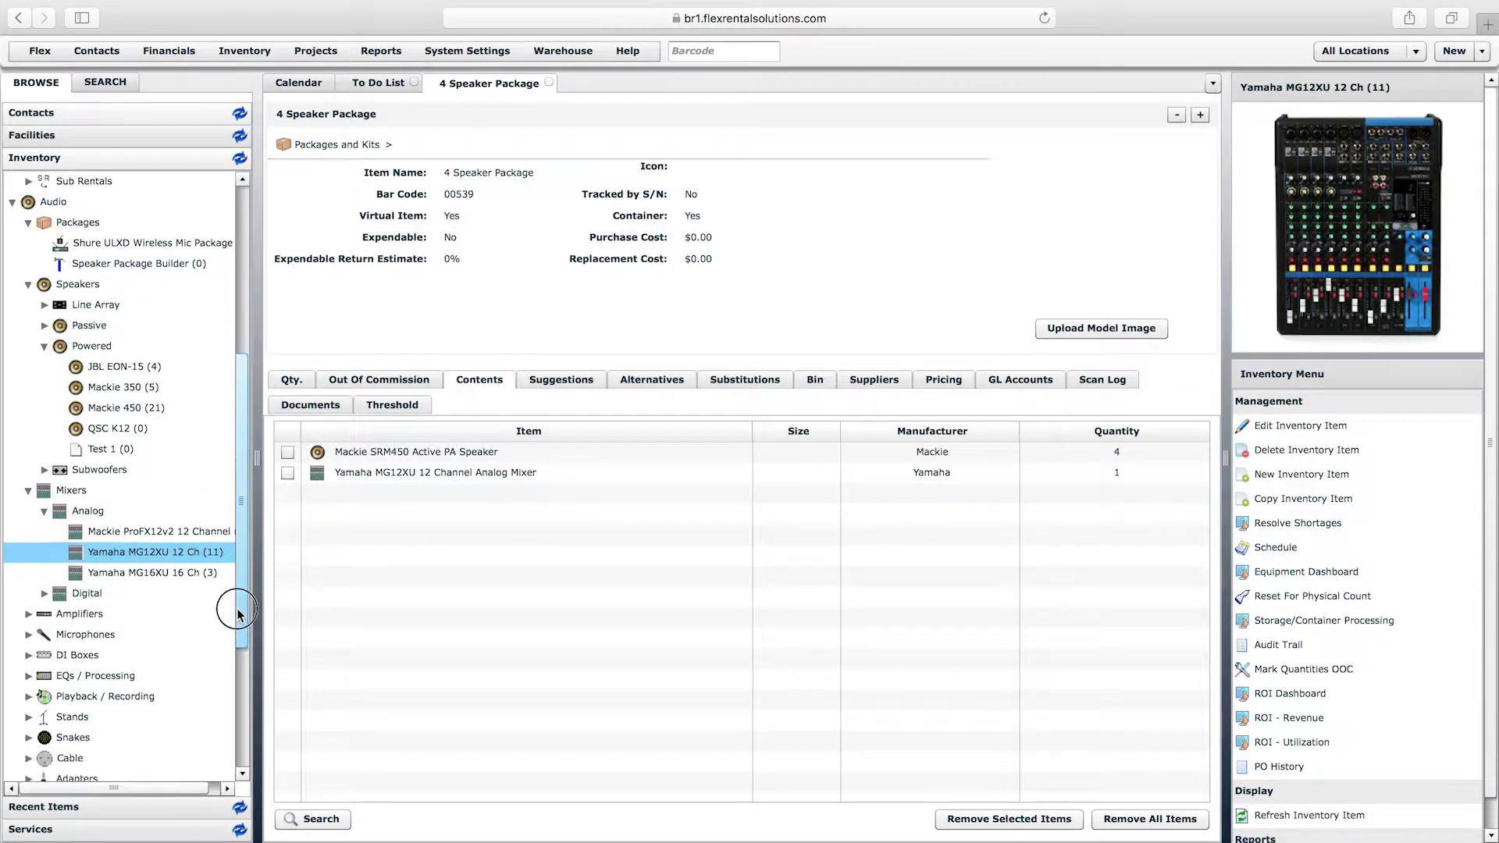
click(29, 552)
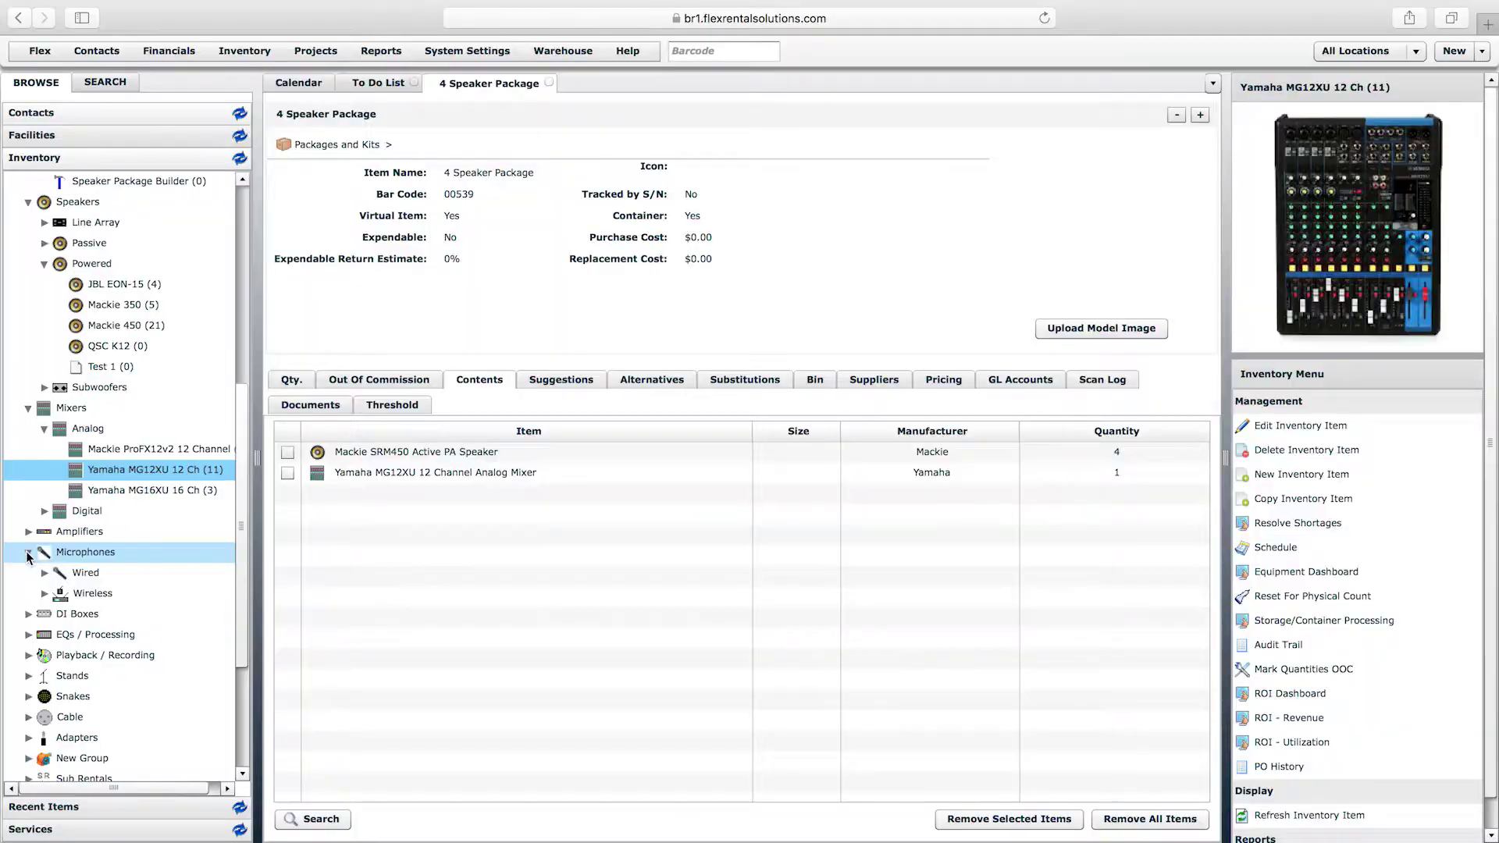
click(46, 573)
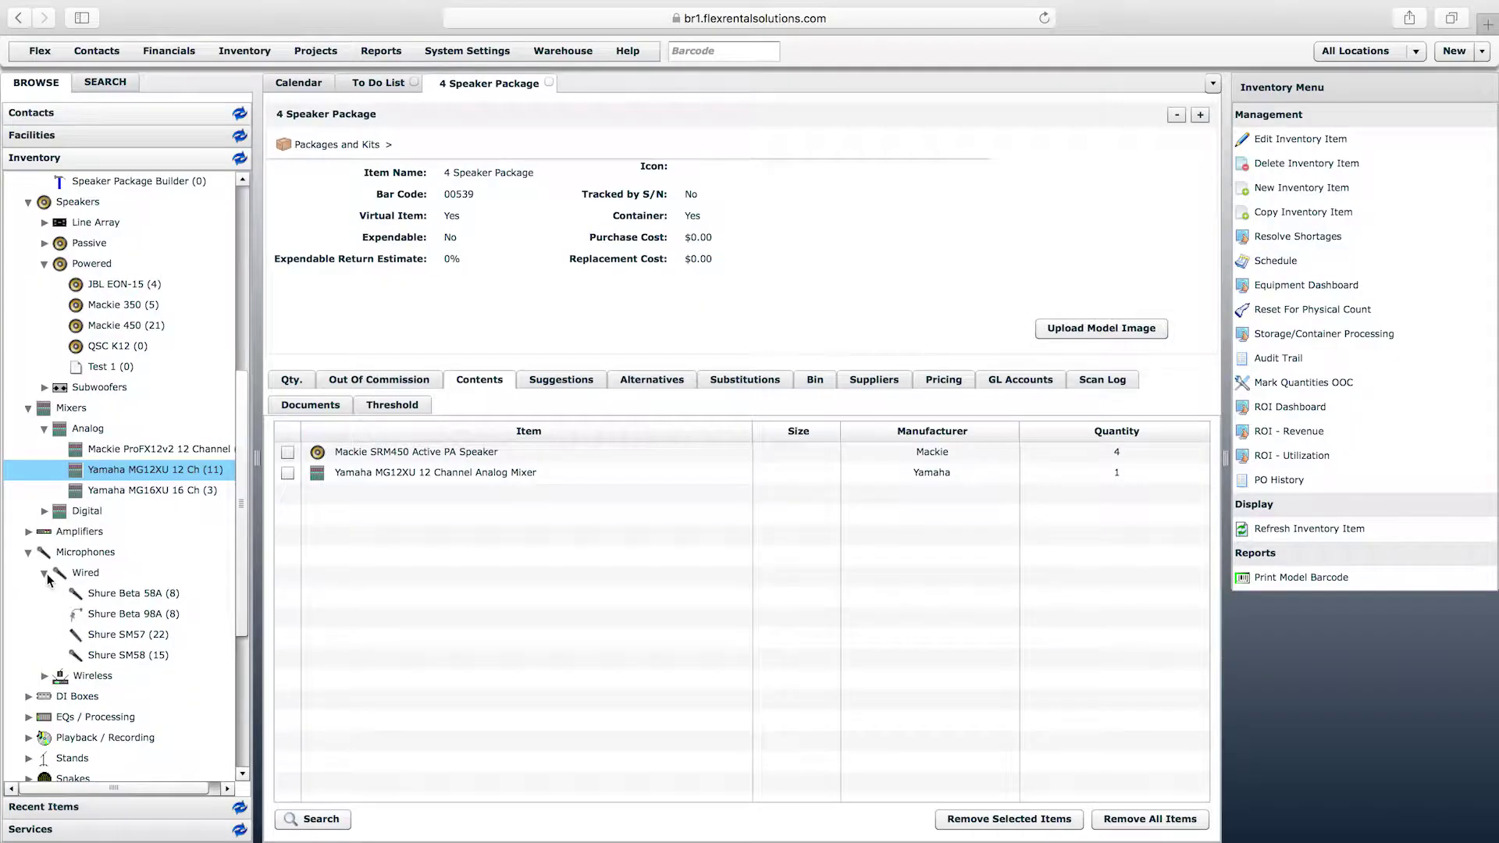
drag(125, 654, 409, 568)
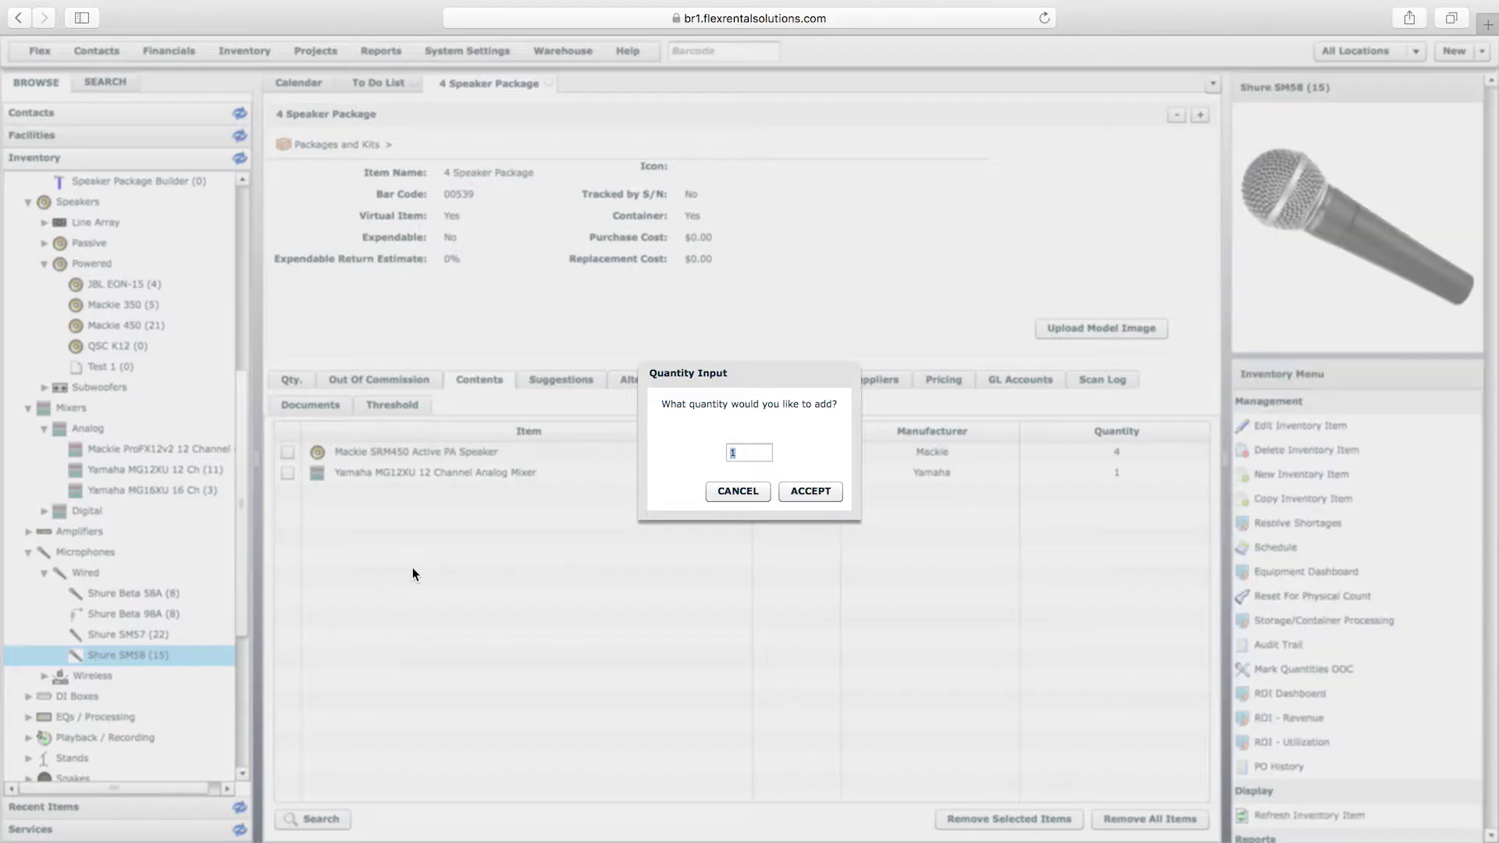
click(816, 490)
- Add a quantity of 4 of the 3 Pin XLR-10' cable from the Audio group's XLR cables to the package contents
scroll(234, 602, down, 5)
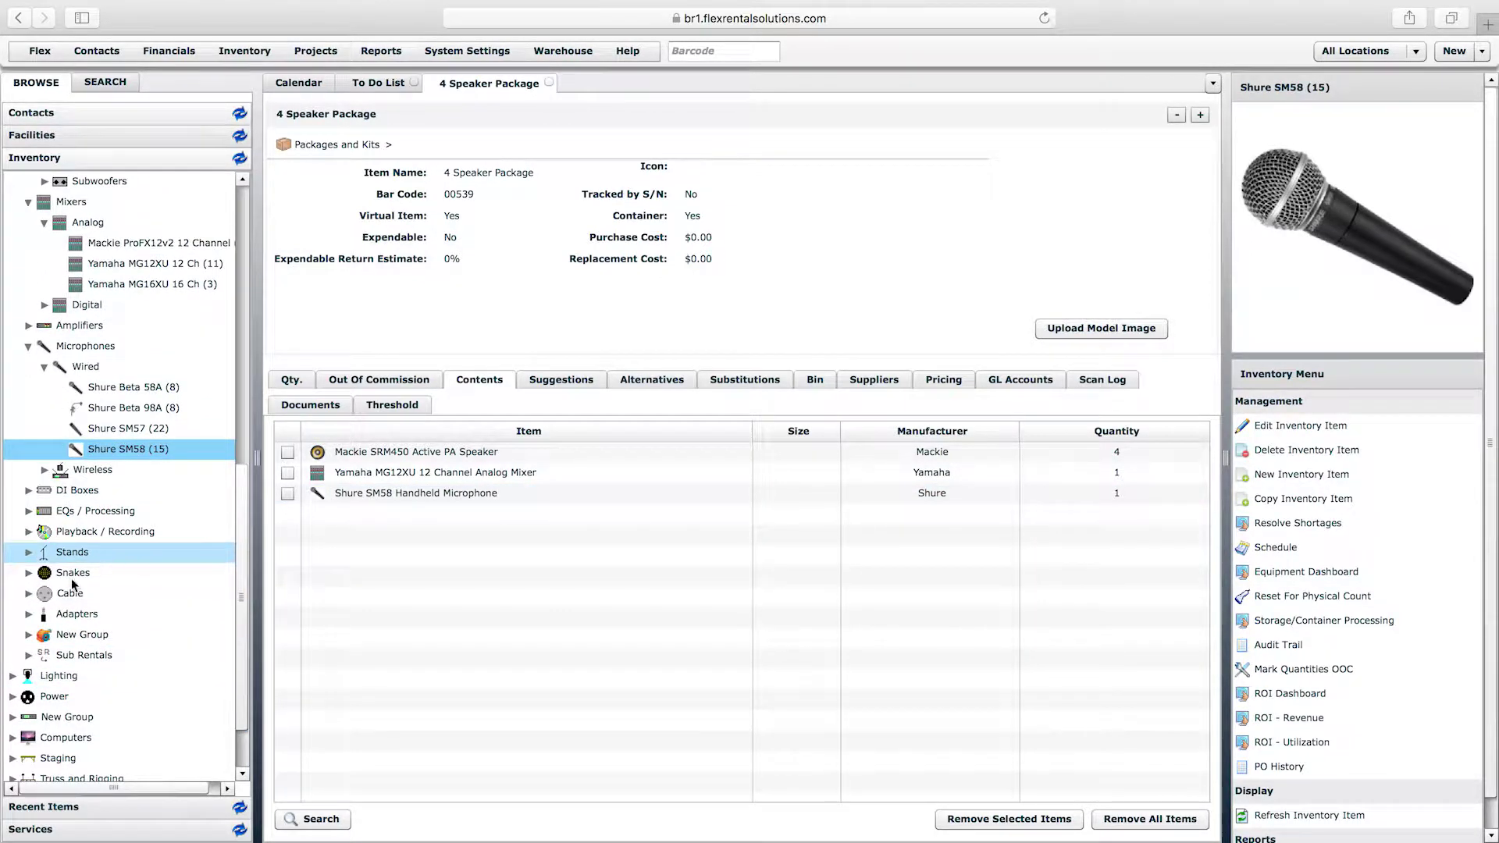
click(28, 594)
click(44, 656)
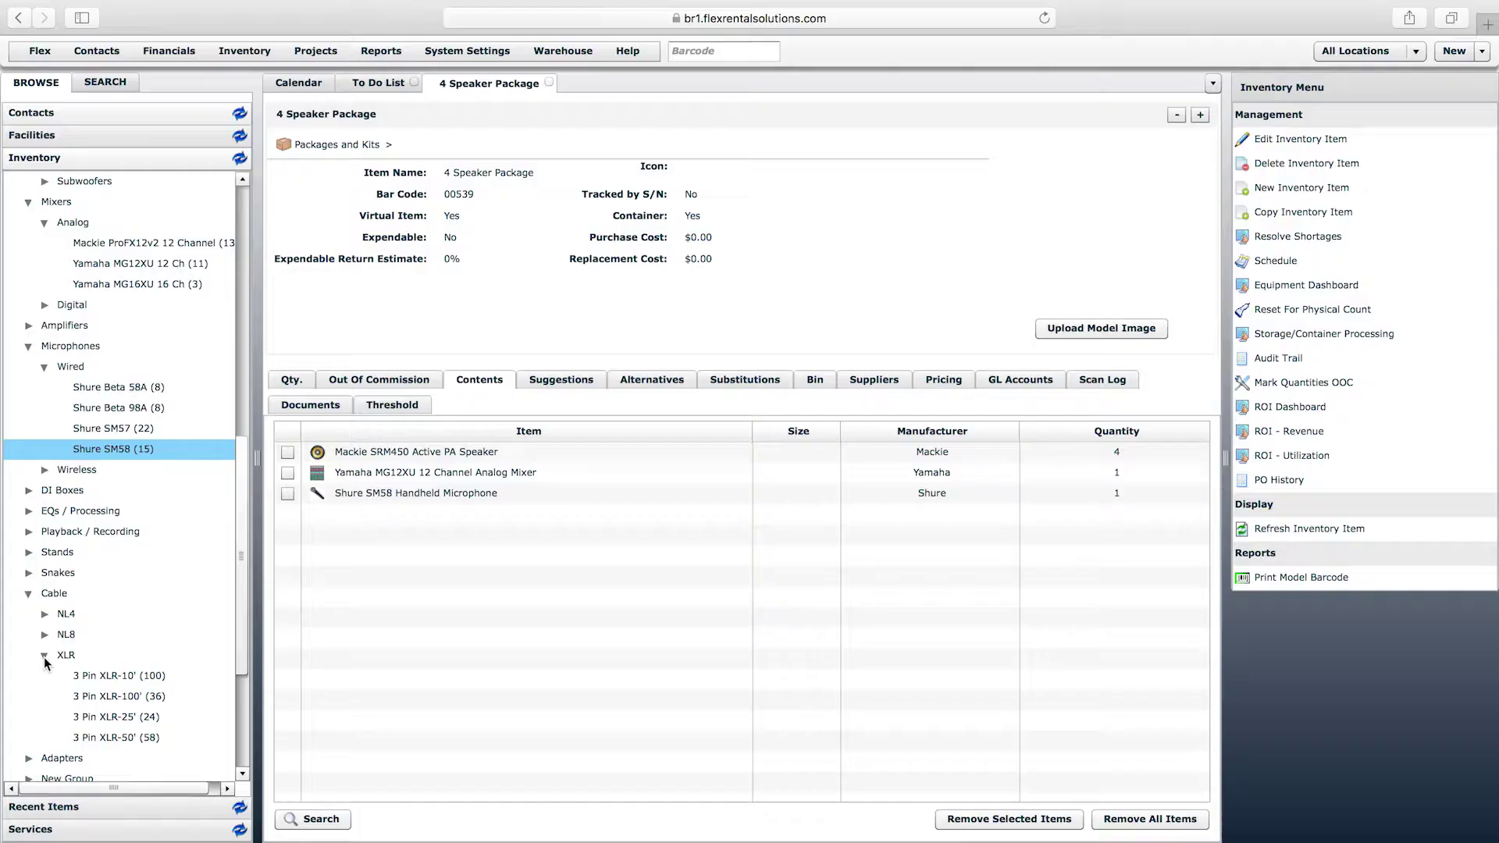
drag(240, 593, 235, 642)
drag(137, 552, 396, 562)
click(802, 489)
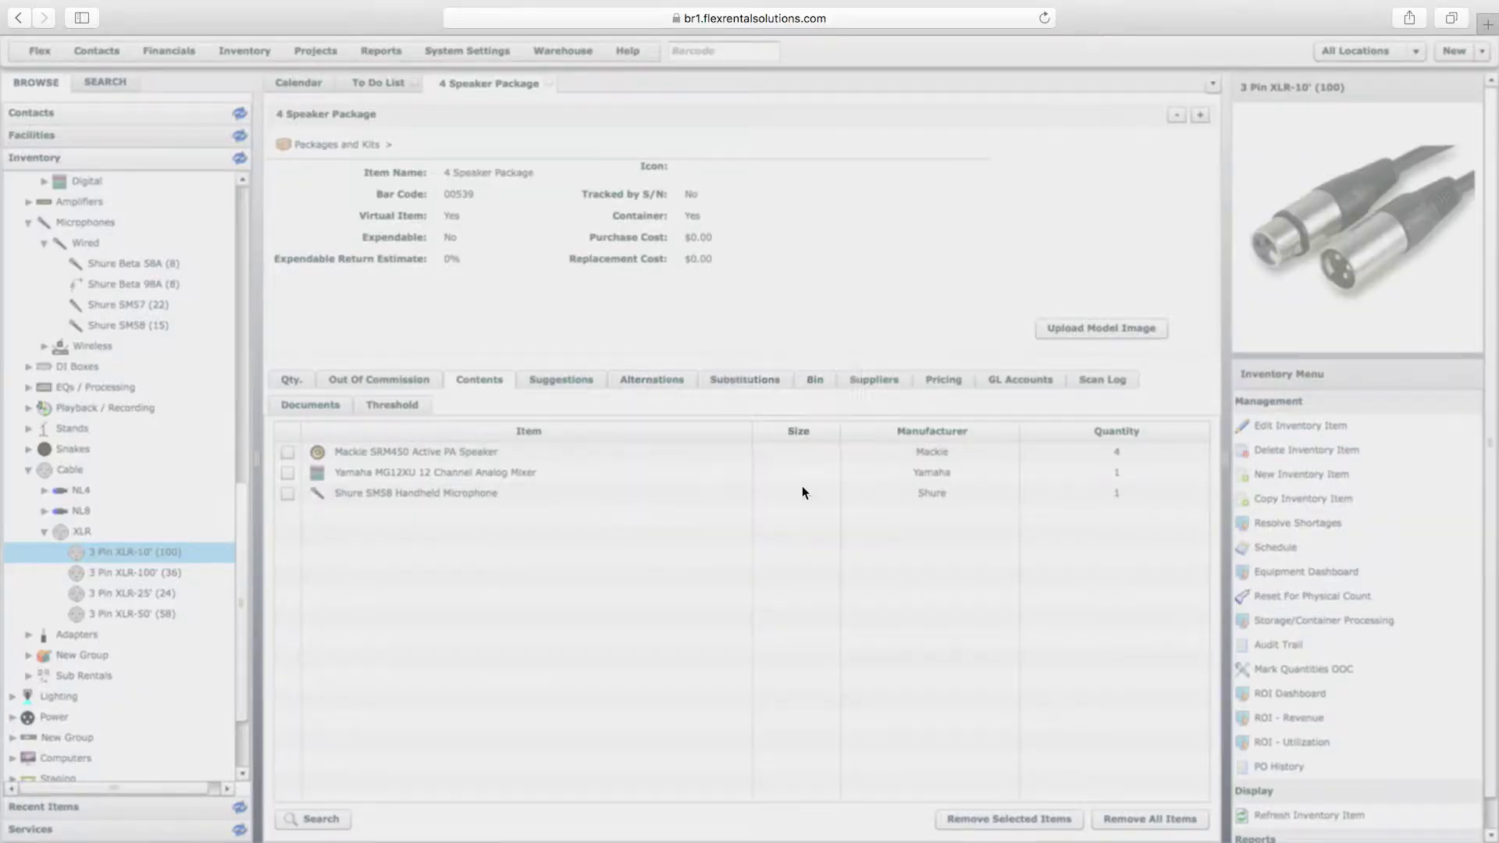
- Add 6 of the 3 Pin XLR-25' cable and 4 of the 3 Pin XLR-50' cable to the package contents
drag(134, 595, 375, 582)
text(6)
click(812, 490)
drag(95, 614, 384, 588)
click(802, 492)
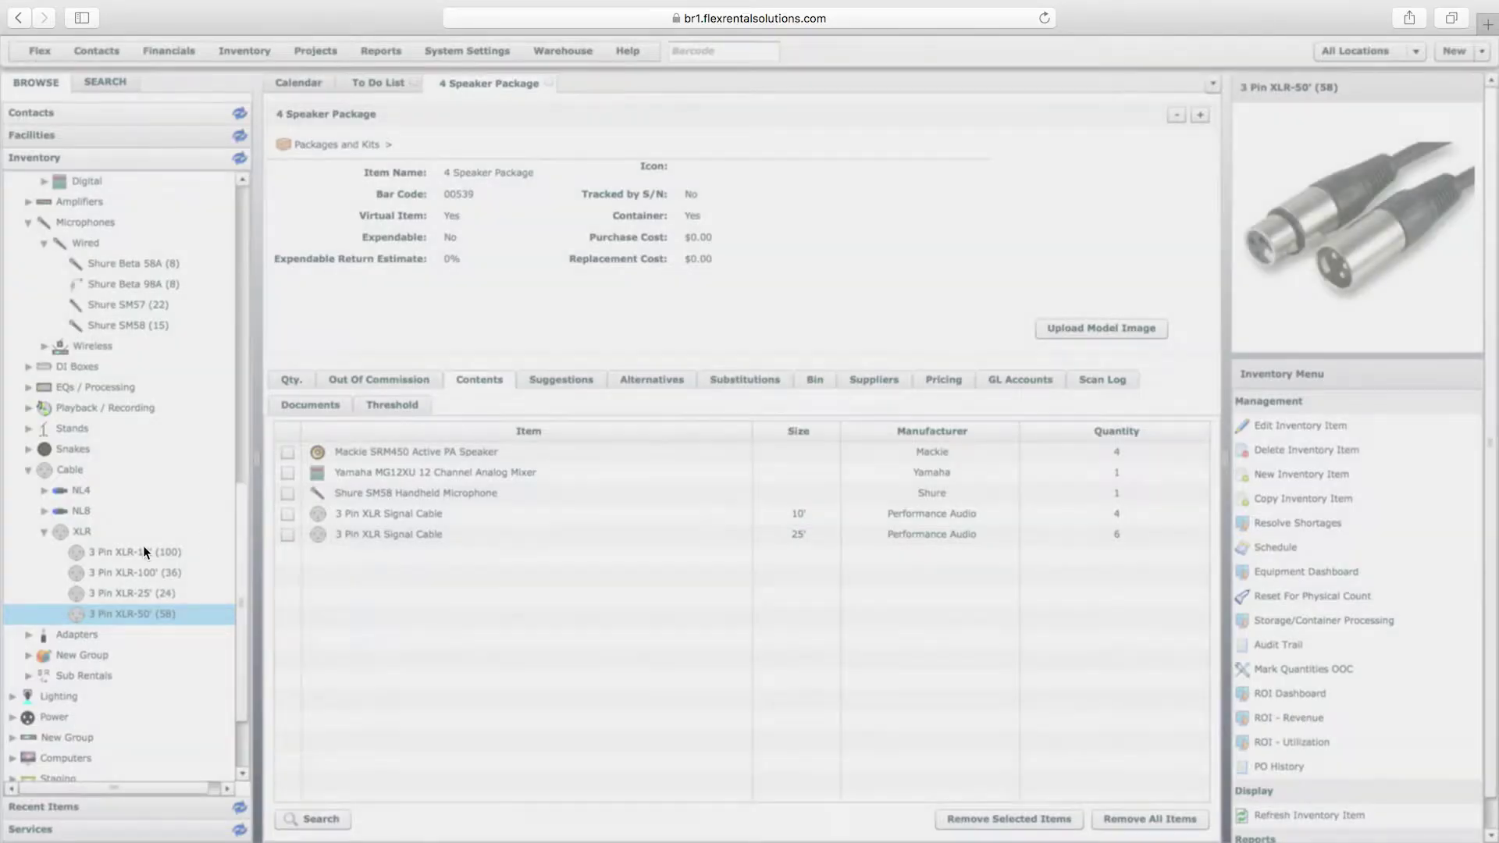
- Add a quantity of 4 of the 3 Pin XLR-100' cable to the package contents
drag(117, 552, 621, 611)
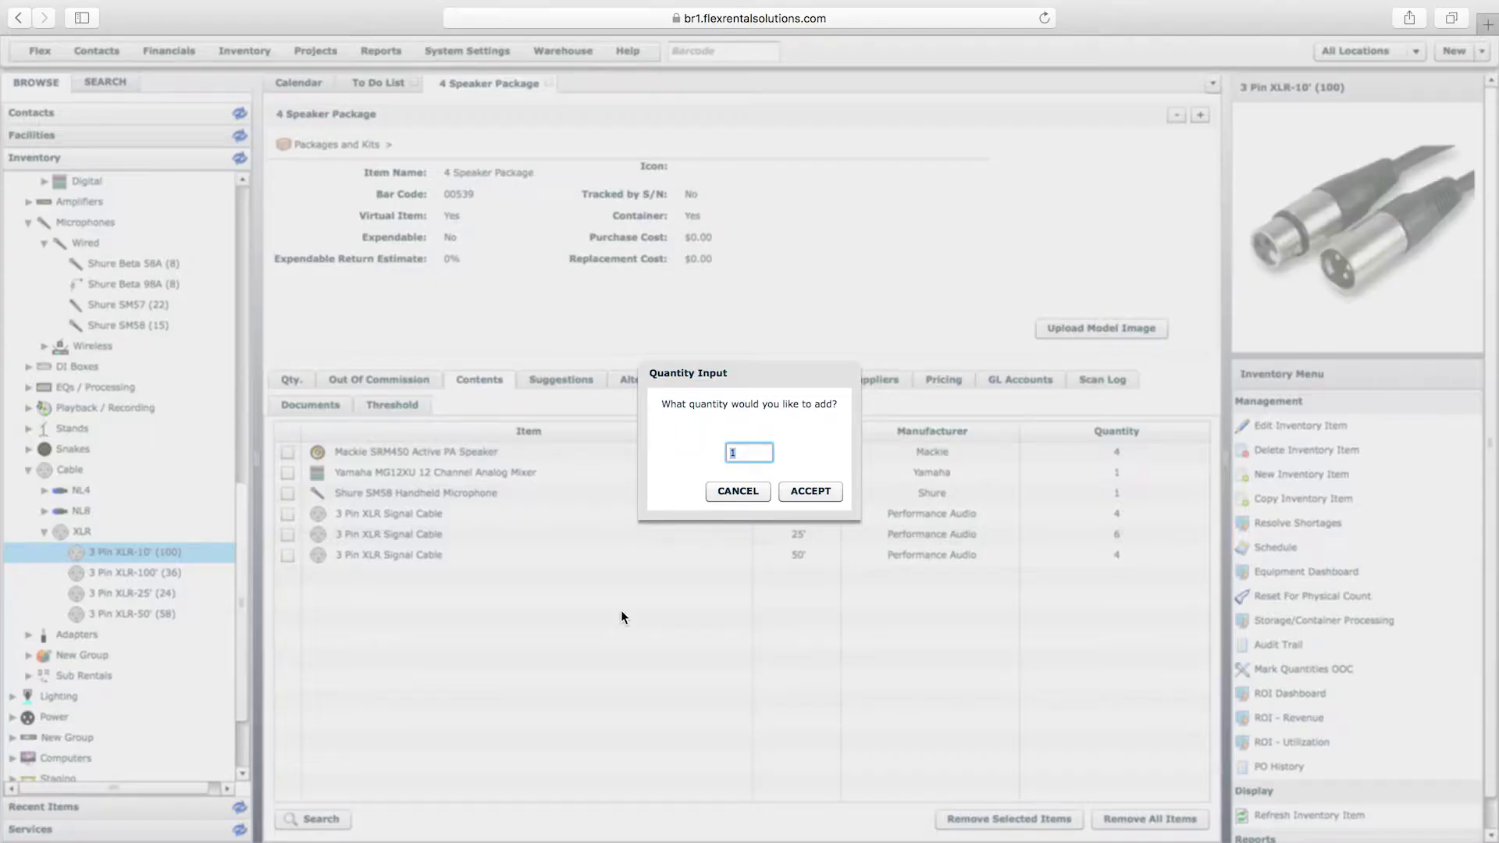
click(738, 493)
drag(128, 578, 401, 590)
text(4)
click(803, 492)
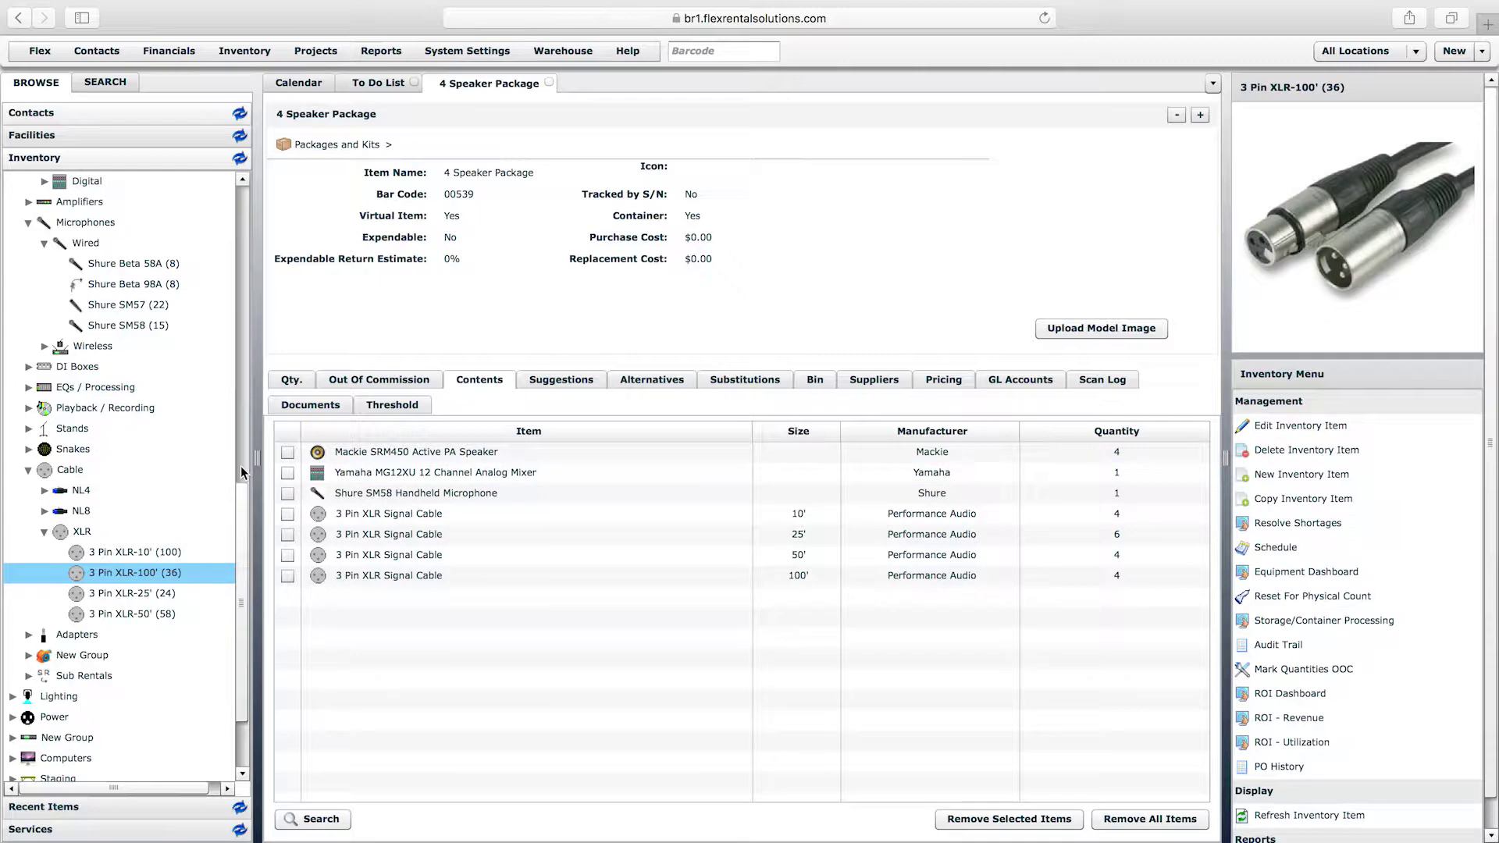
- Look through the Audio group's Stands, Snakes and Adapters for further items for the package
drag(241, 519, 241, 512)
click(30, 471)
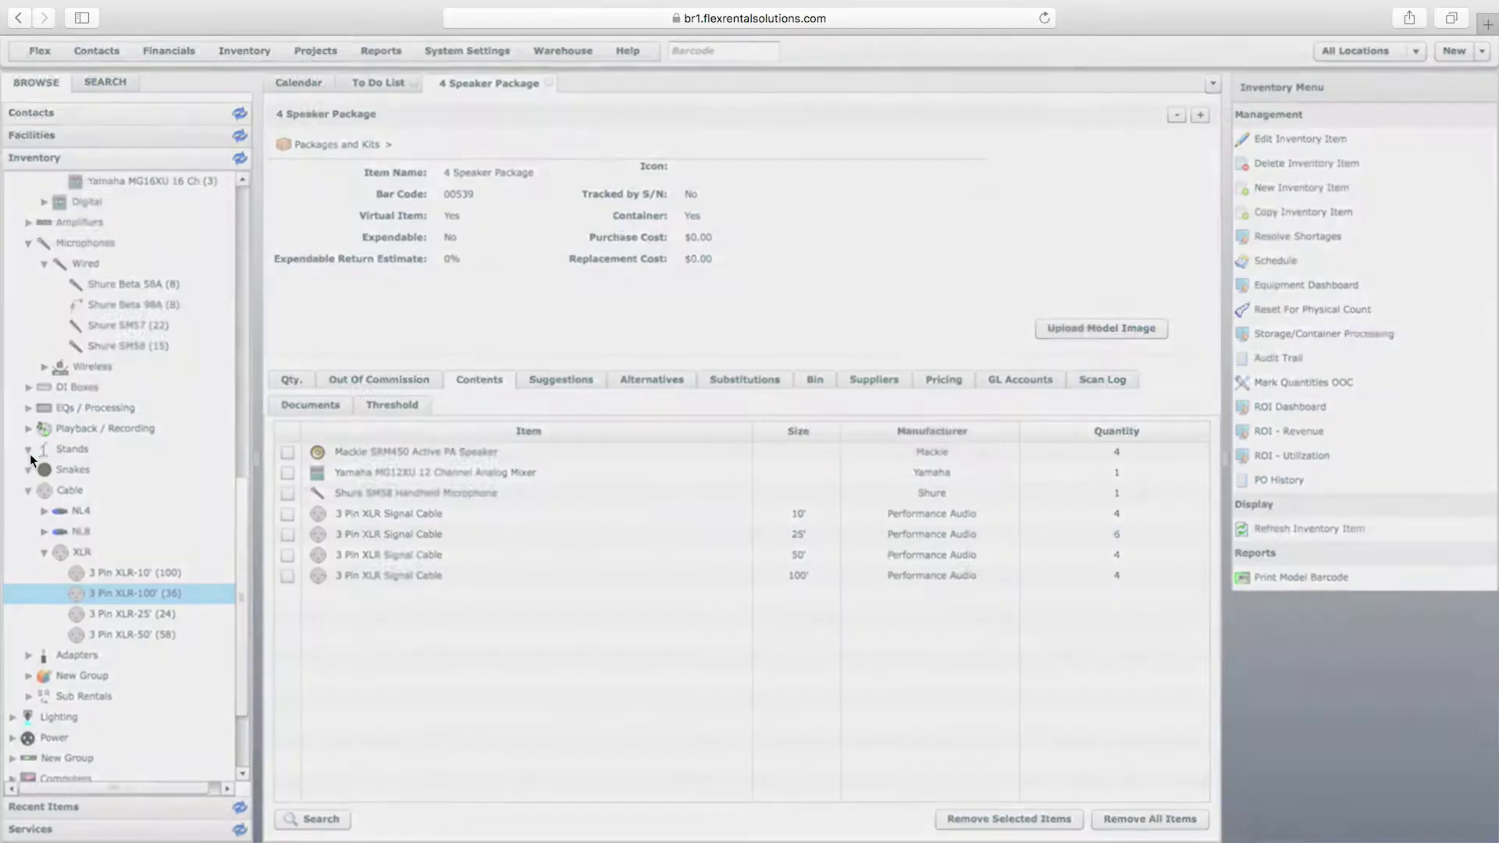
click(30, 451)
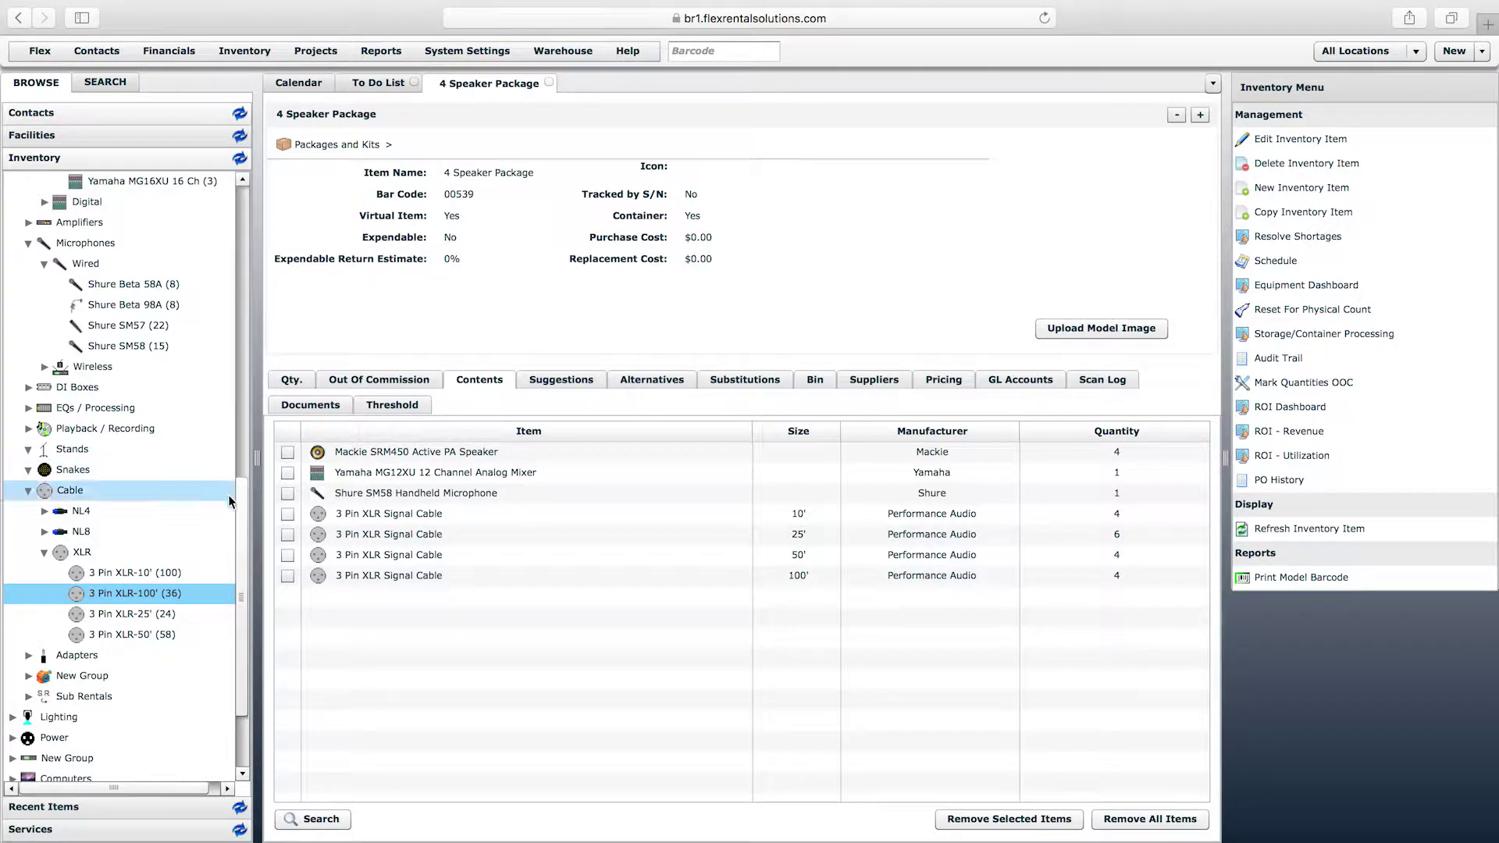
drag(242, 523, 245, 559)
scroll(244, 559, up, 5)
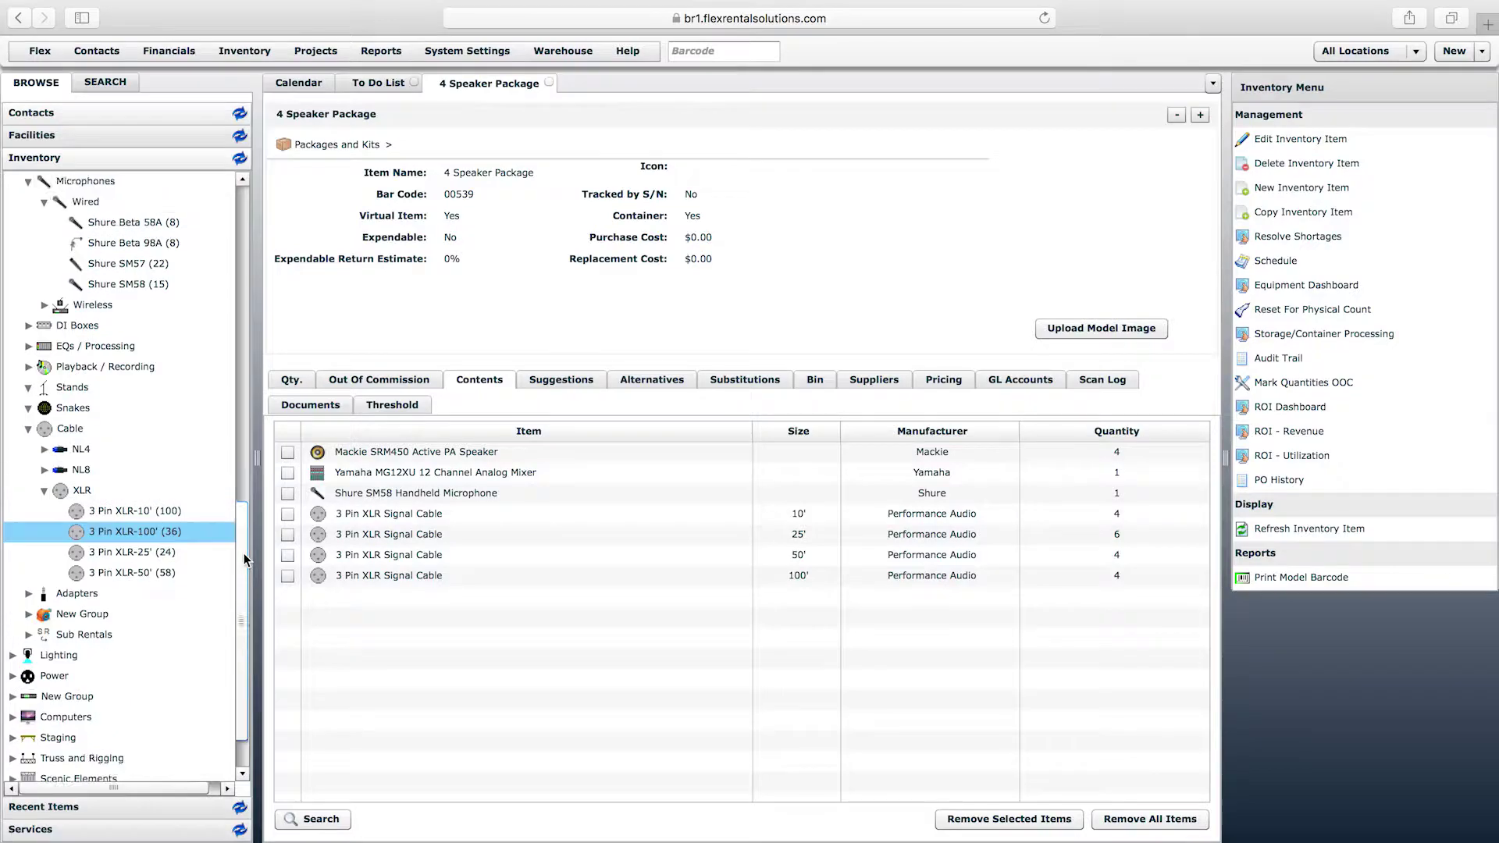
scroll(234, 652, down, 3)
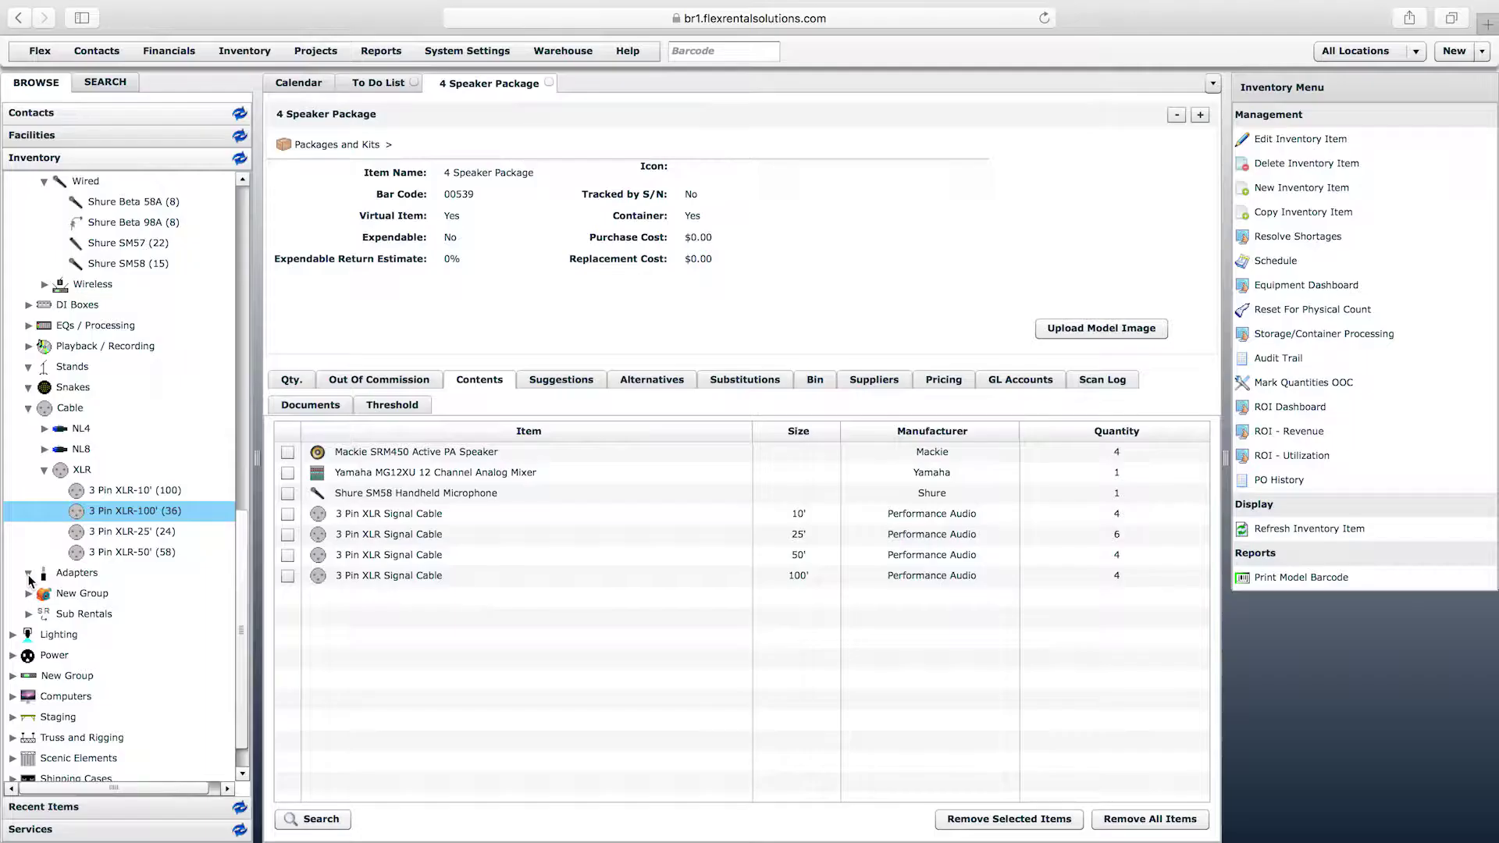
click(29, 573)
- Create a new quote named "Webinar Test" with ship date 10/4/2017 and return date 10/6/2017
click(1480, 52)
click(1300, 356)
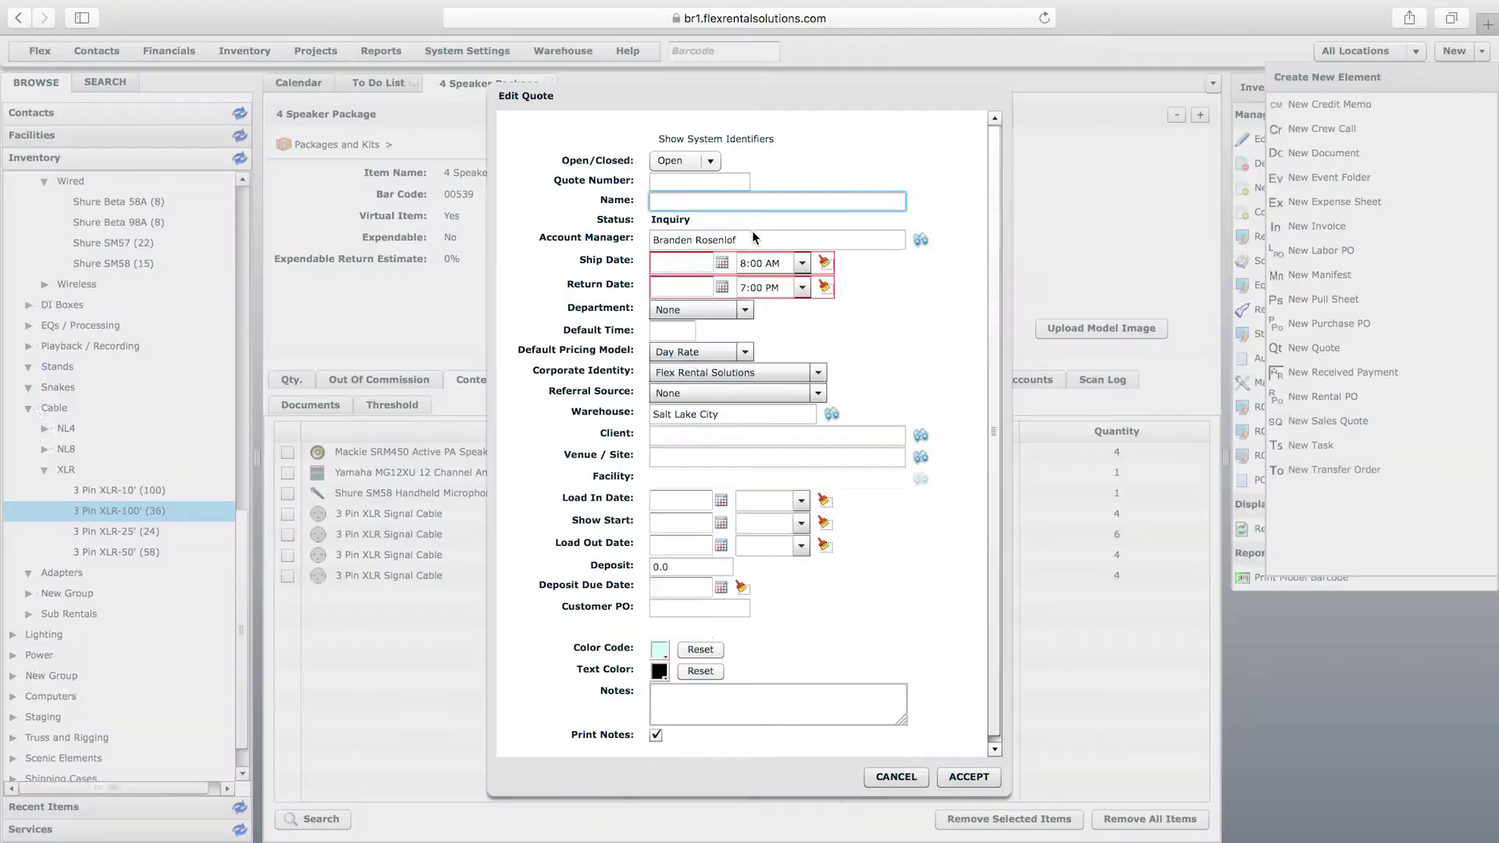
text(Webinar Test)
click(722, 263)
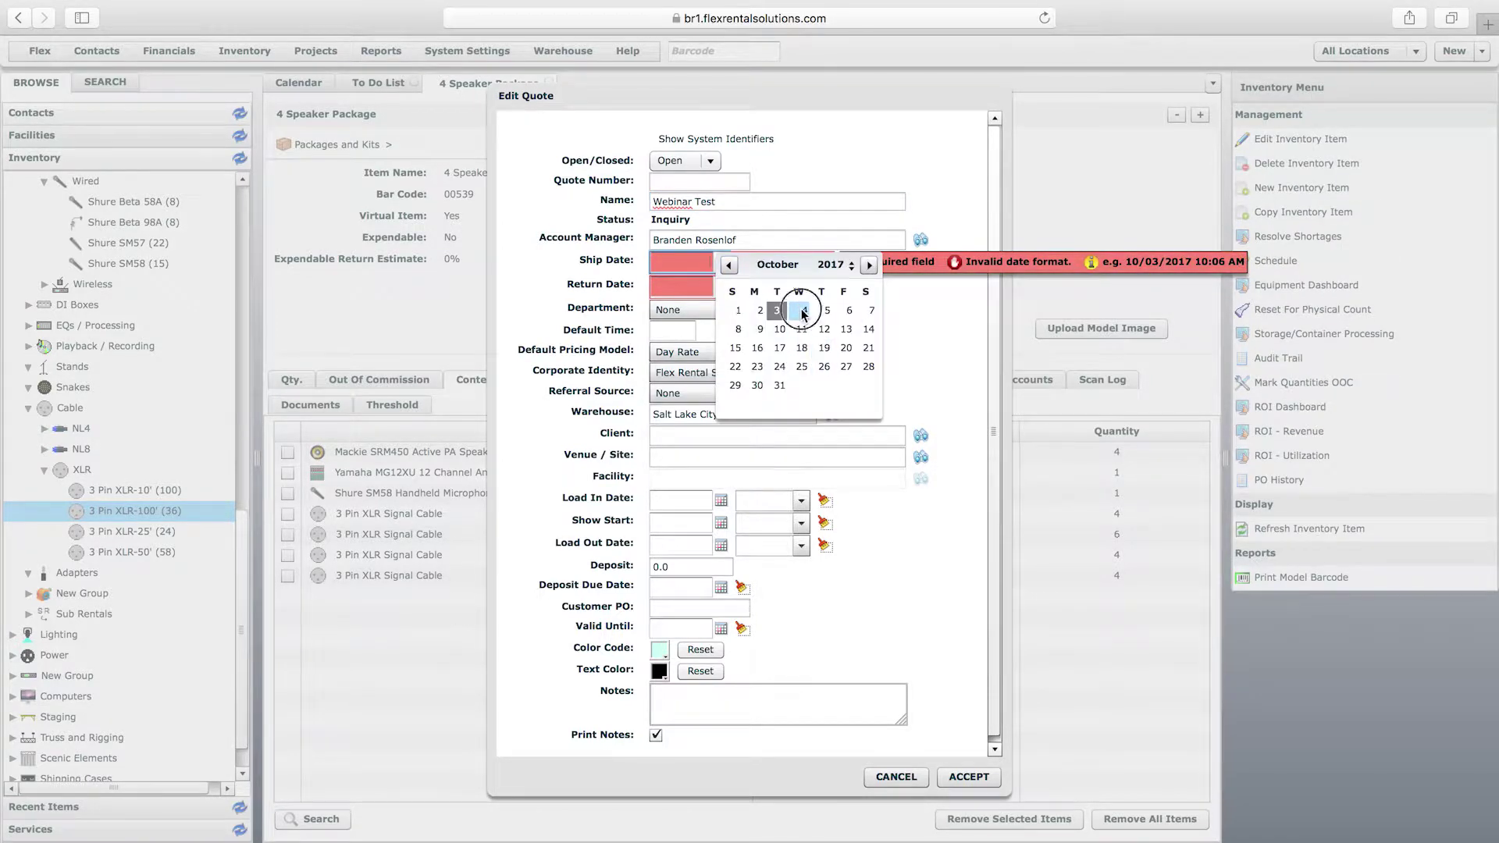
click(803, 311)
click(721, 284)
click(850, 332)
click(969, 775)
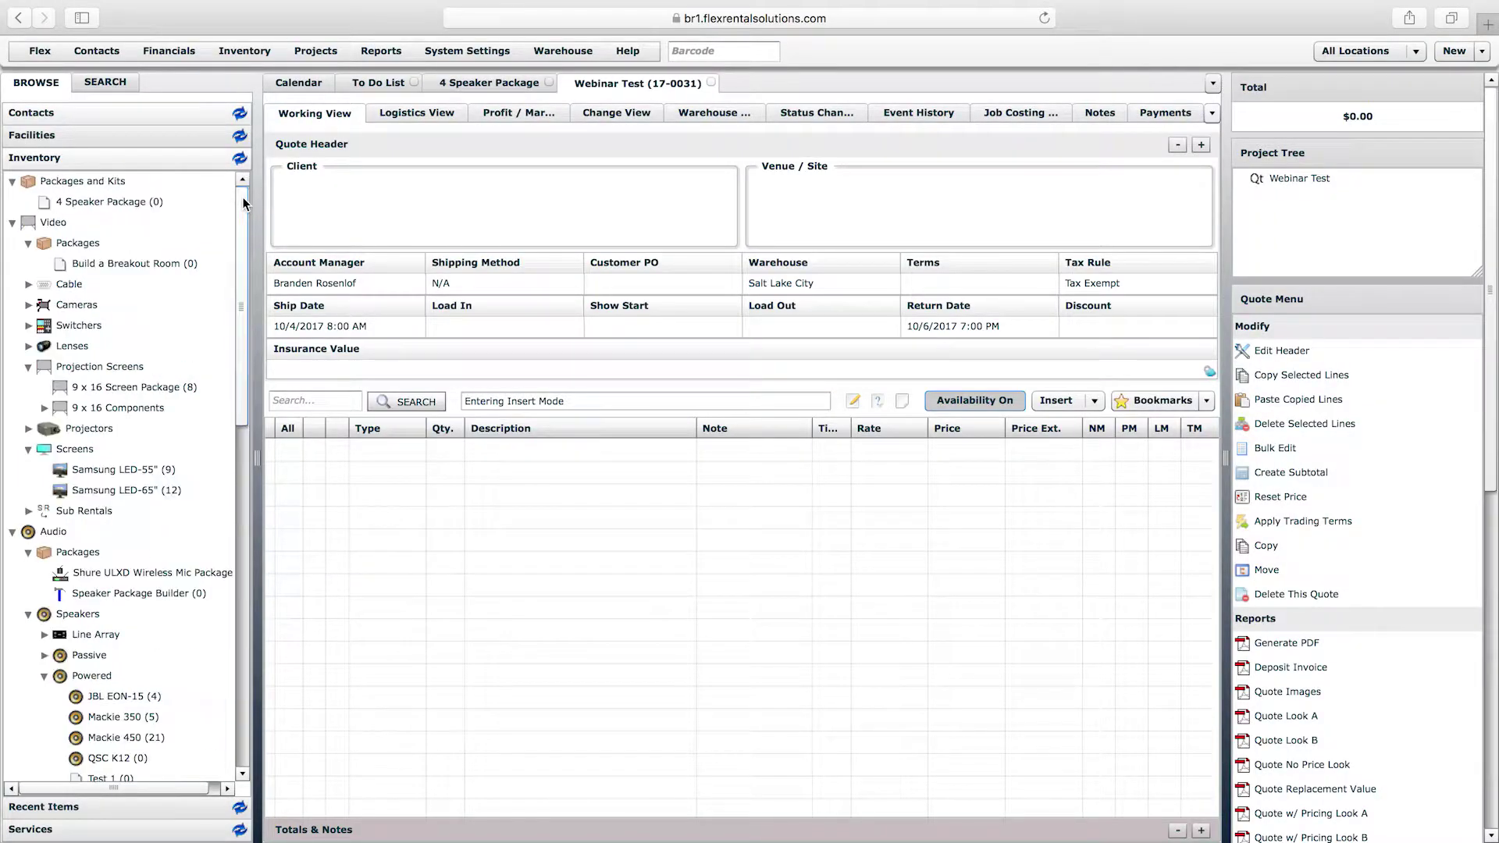
- Add one 4 Speaker Package to the Webinar Test quote and check its speaker and IEC cable lines
drag(225, 201, 461, 479)
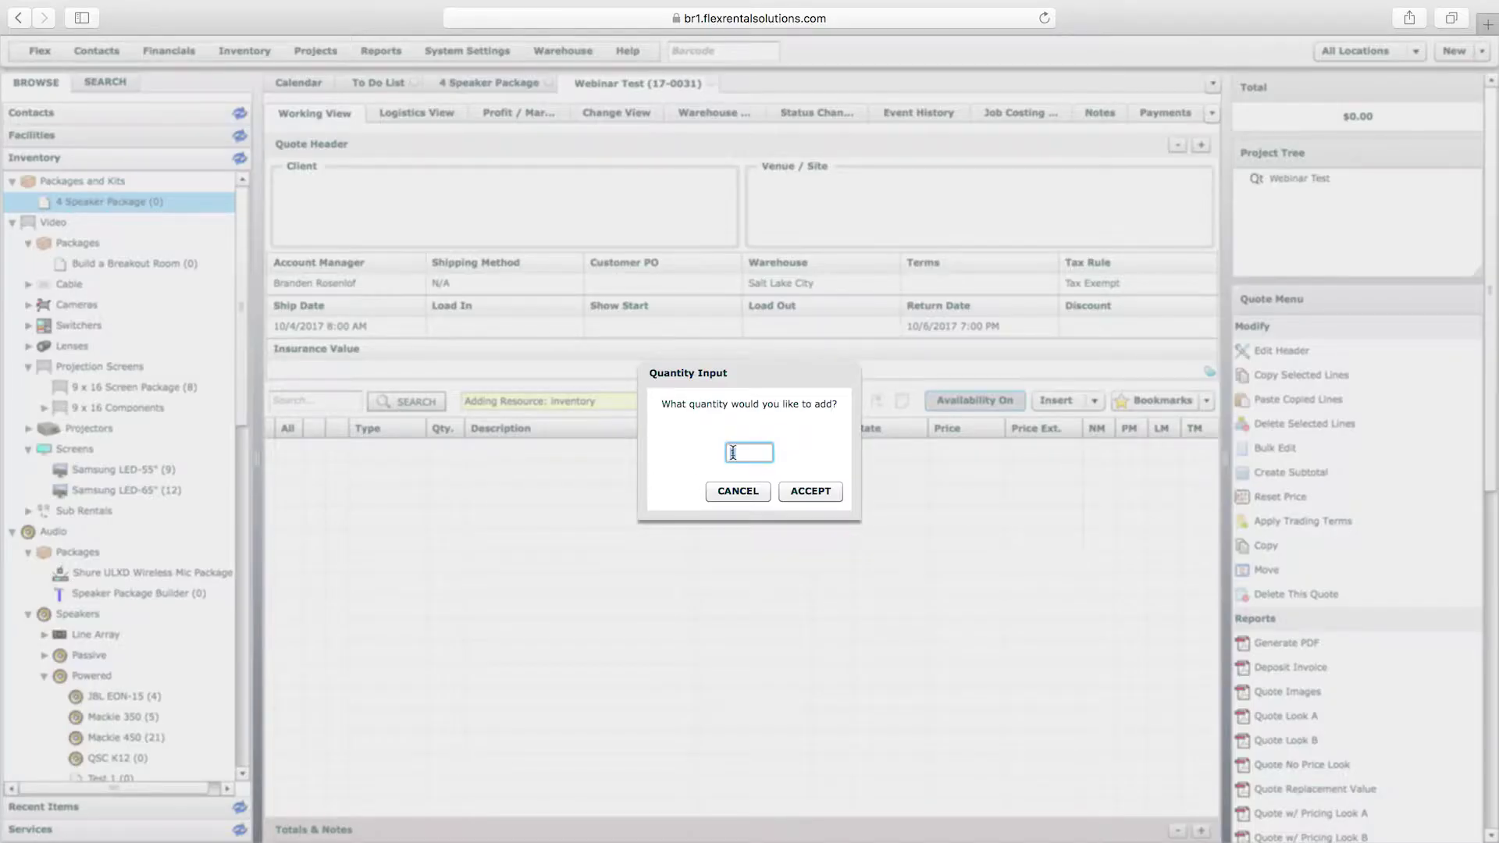
click(823, 497)
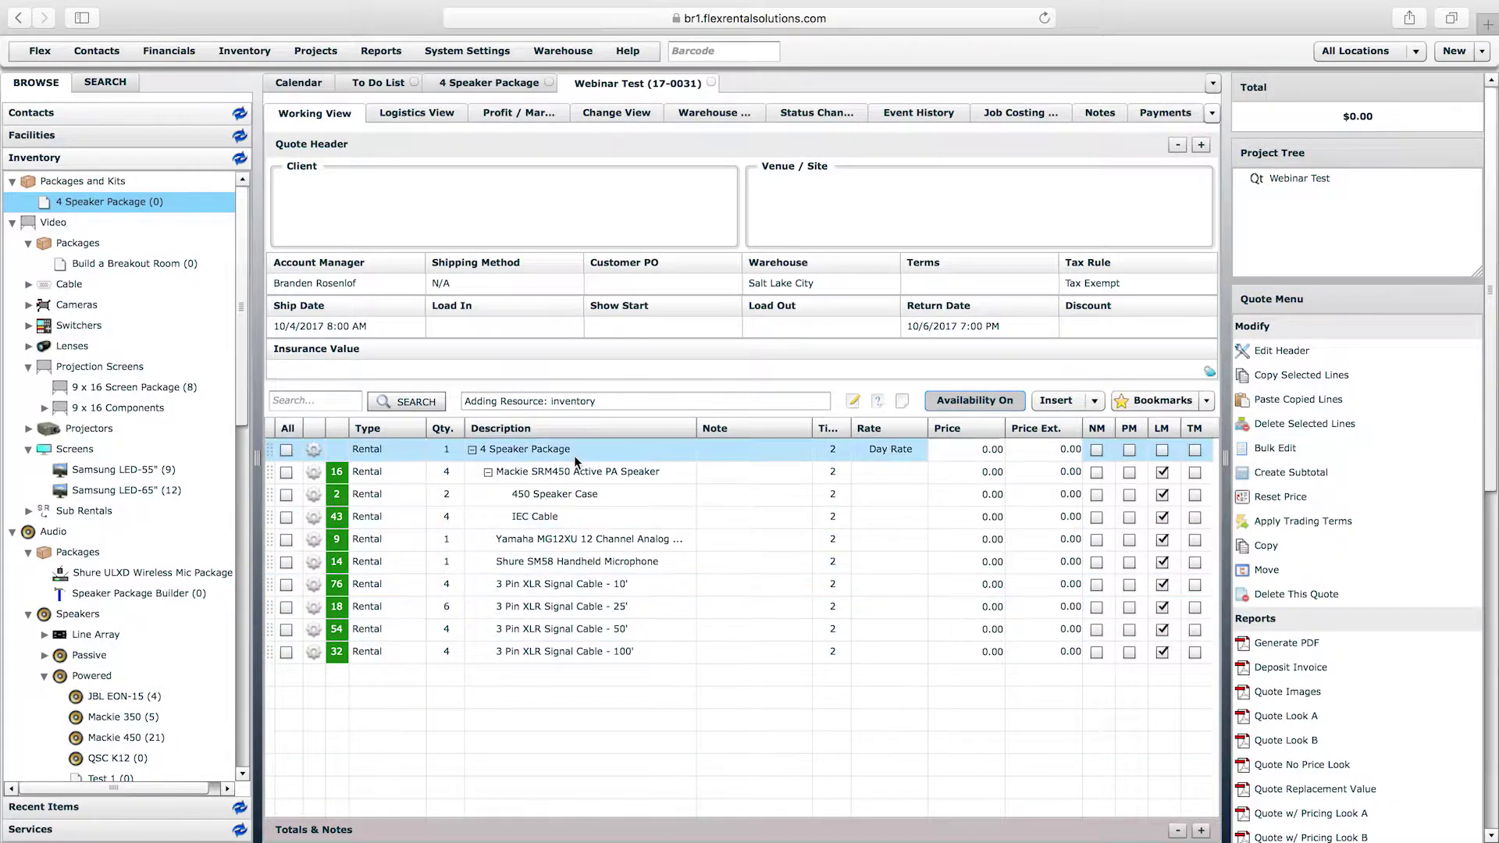
click(515, 471)
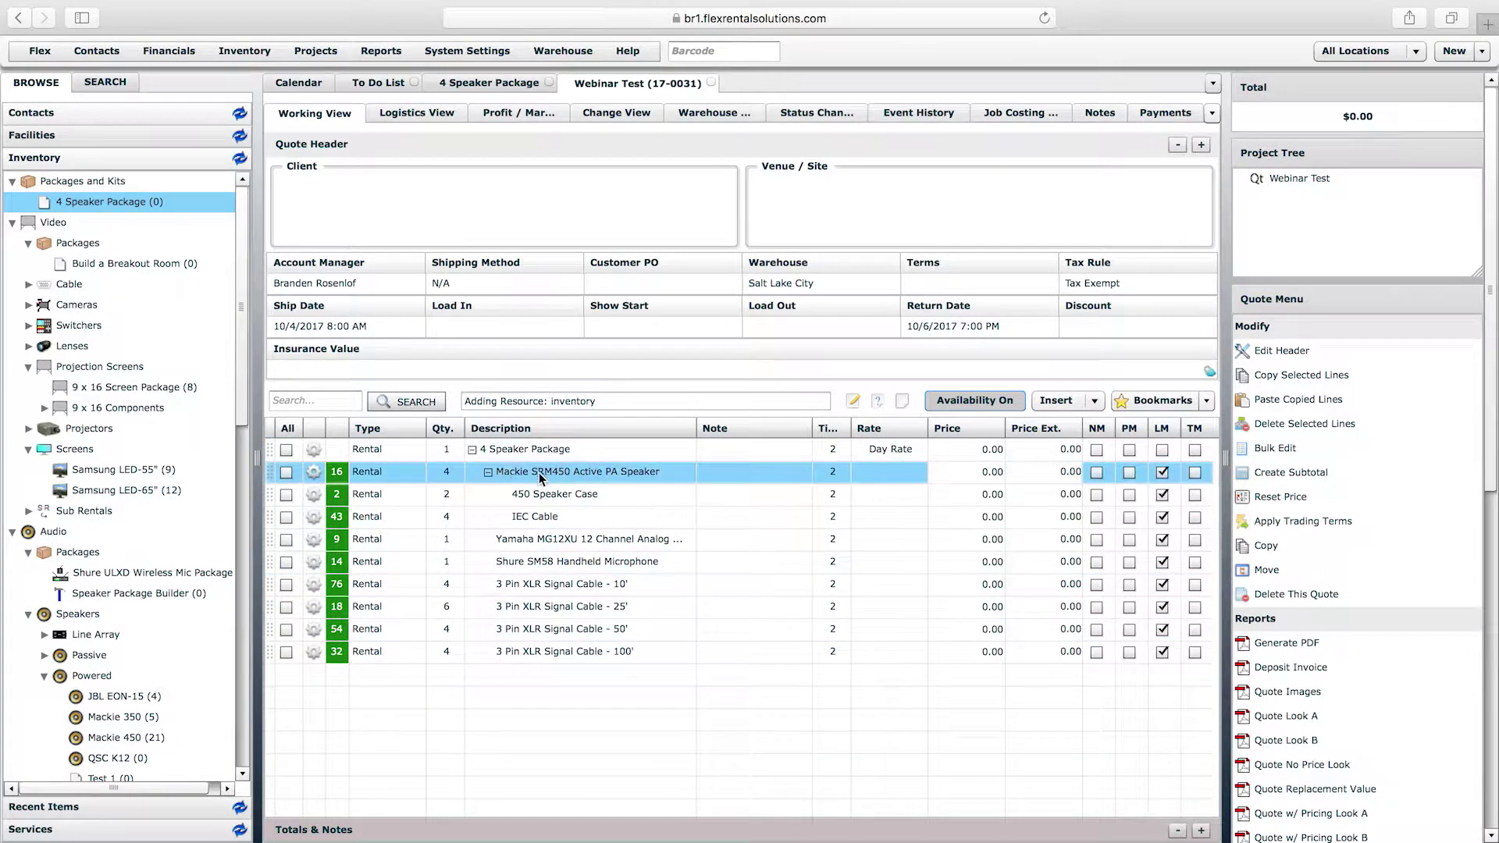
click(545, 518)
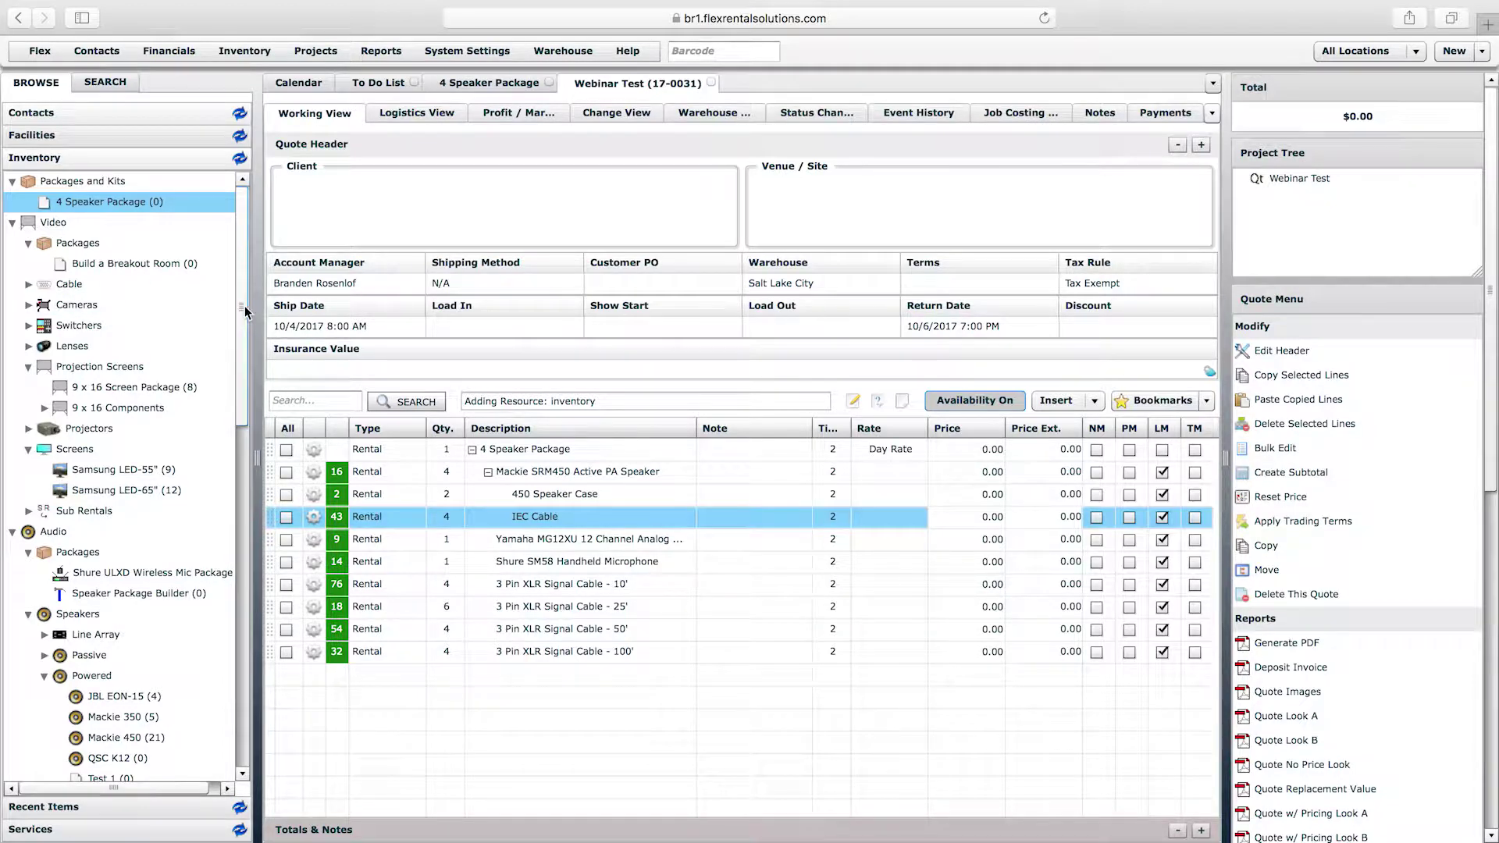
- Open the Shure ULXD Wireless Mic Package from the Audio packages and display its contents list
scroll(246, 313, down, 5)
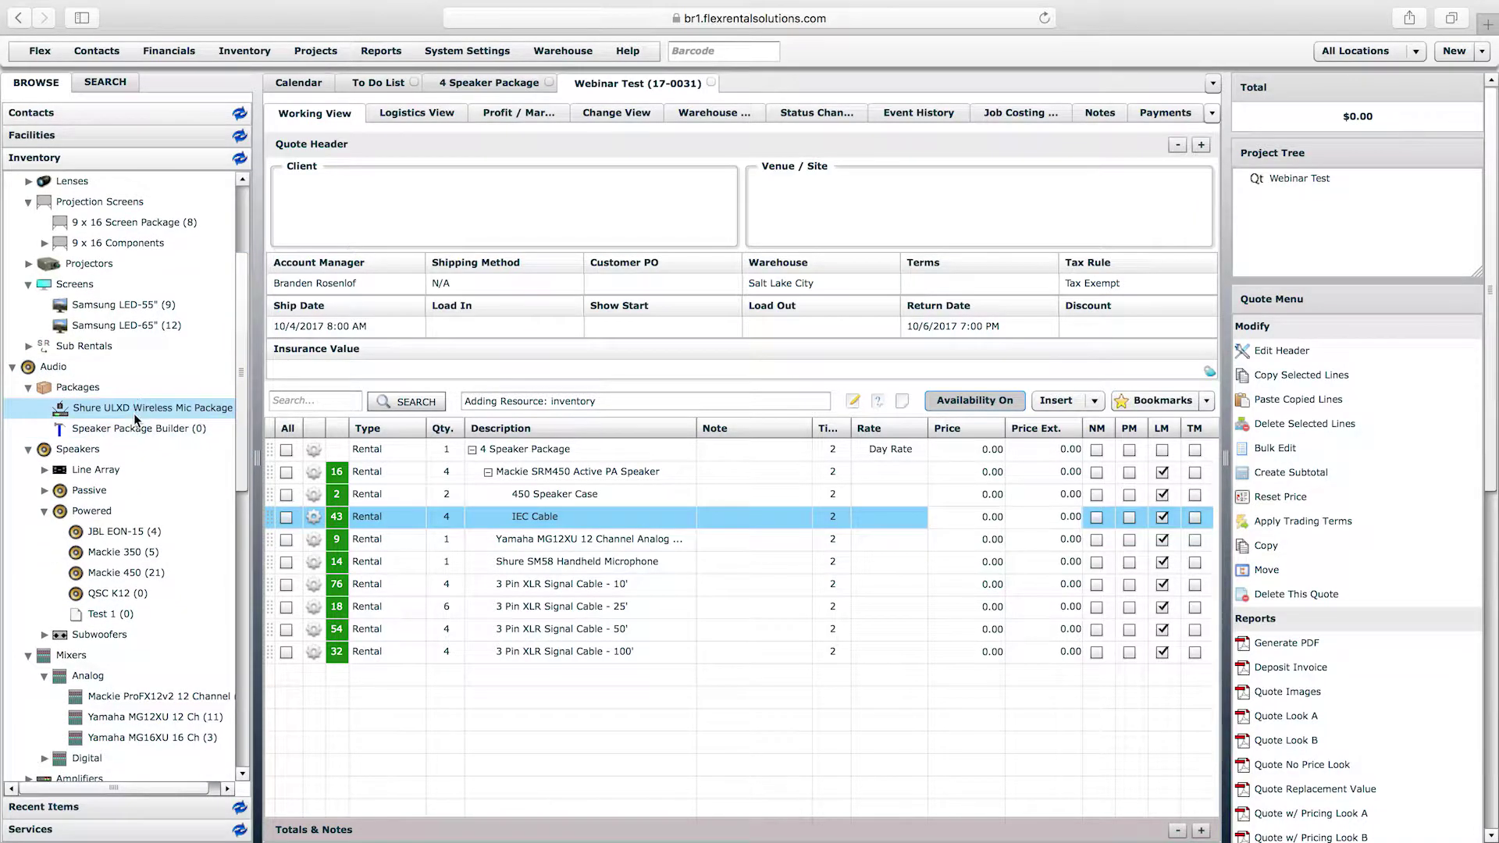
click(134, 414)
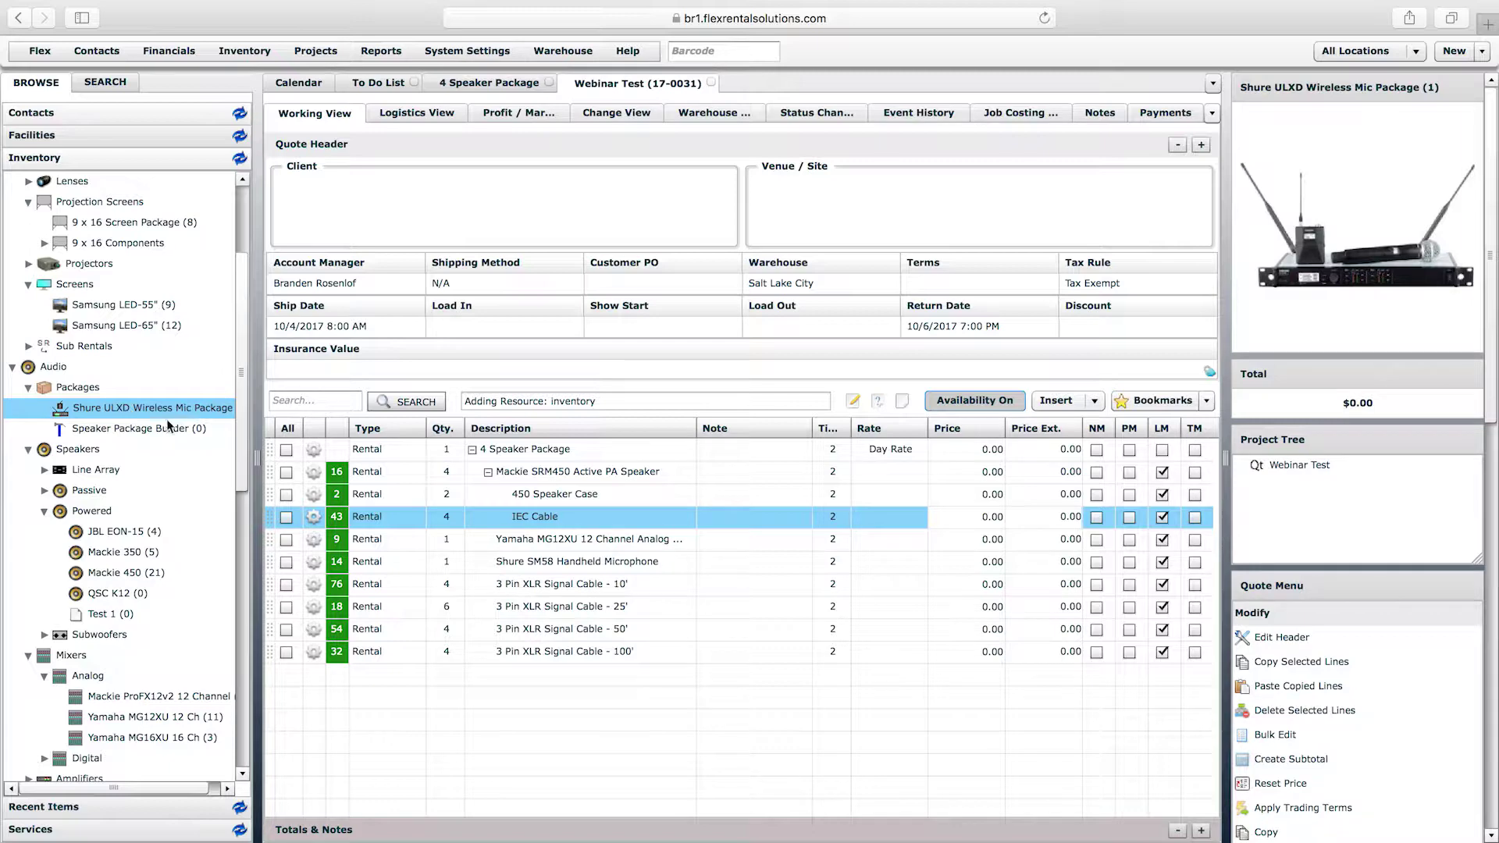
scroll(238, 414, down, 2)
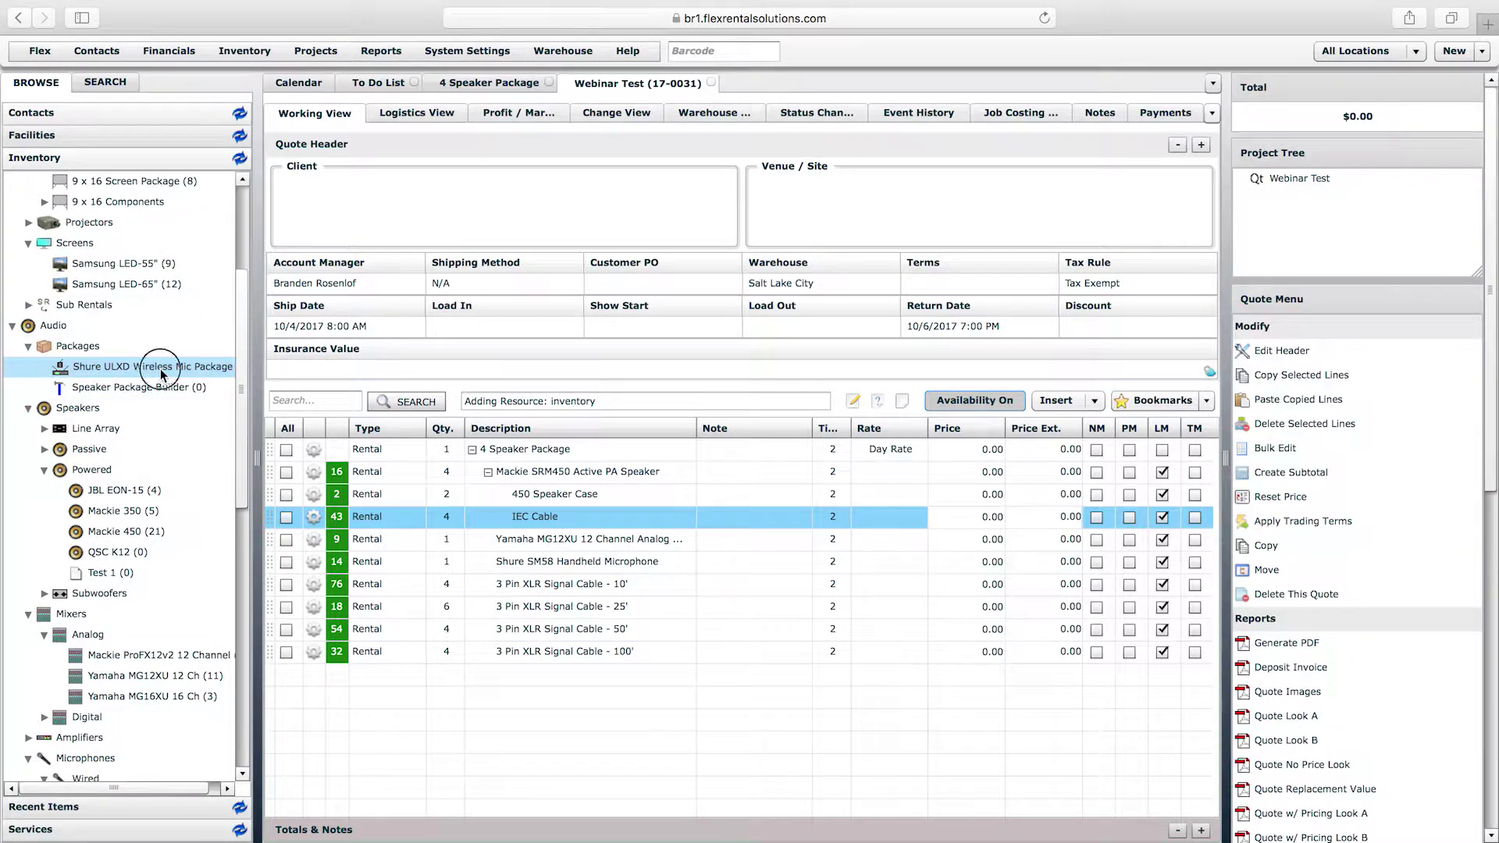
double_click(189, 369)
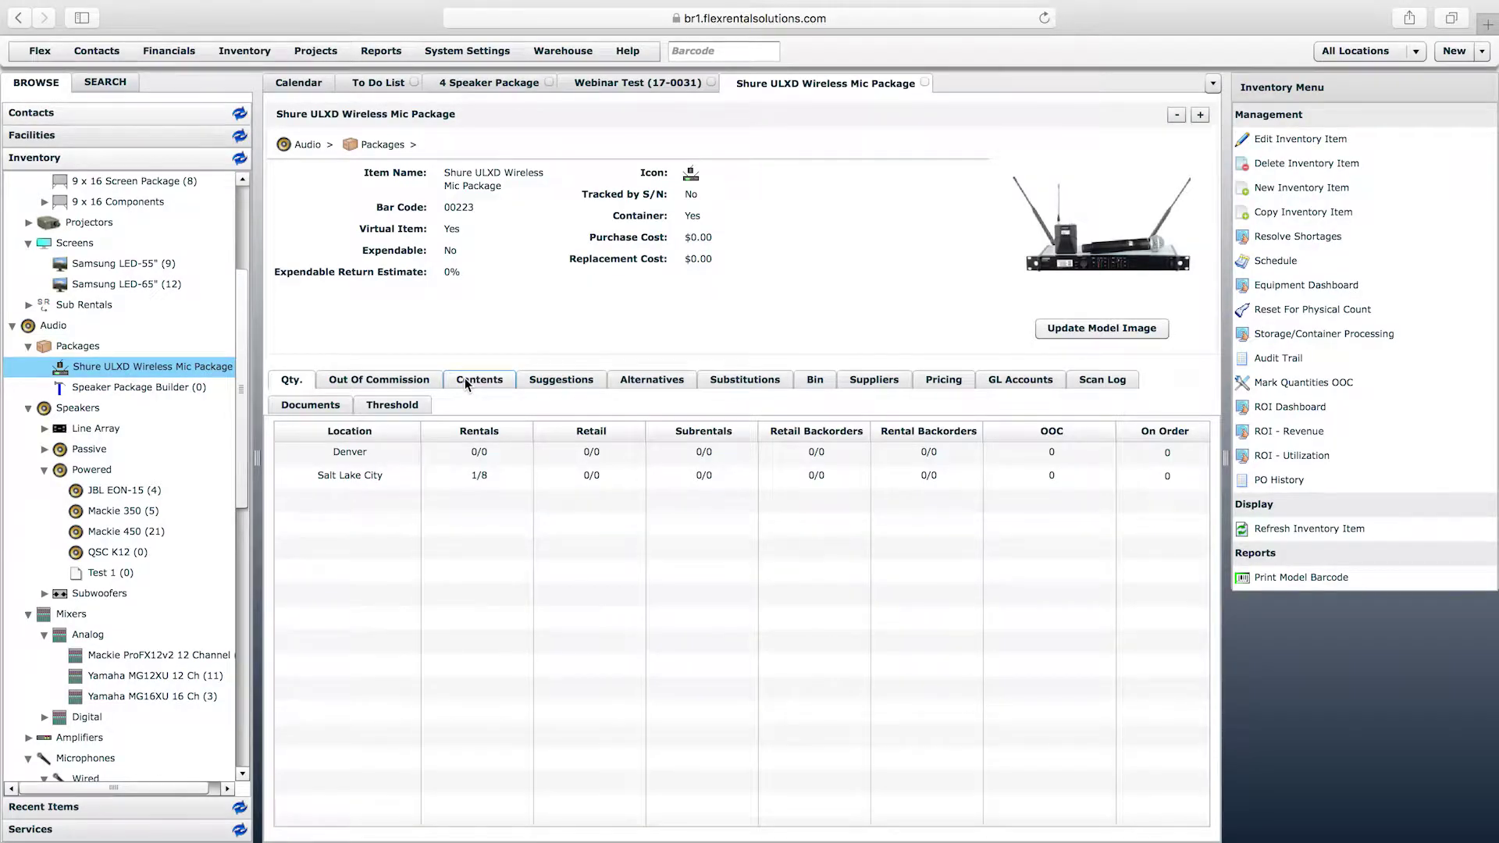
click(465, 378)
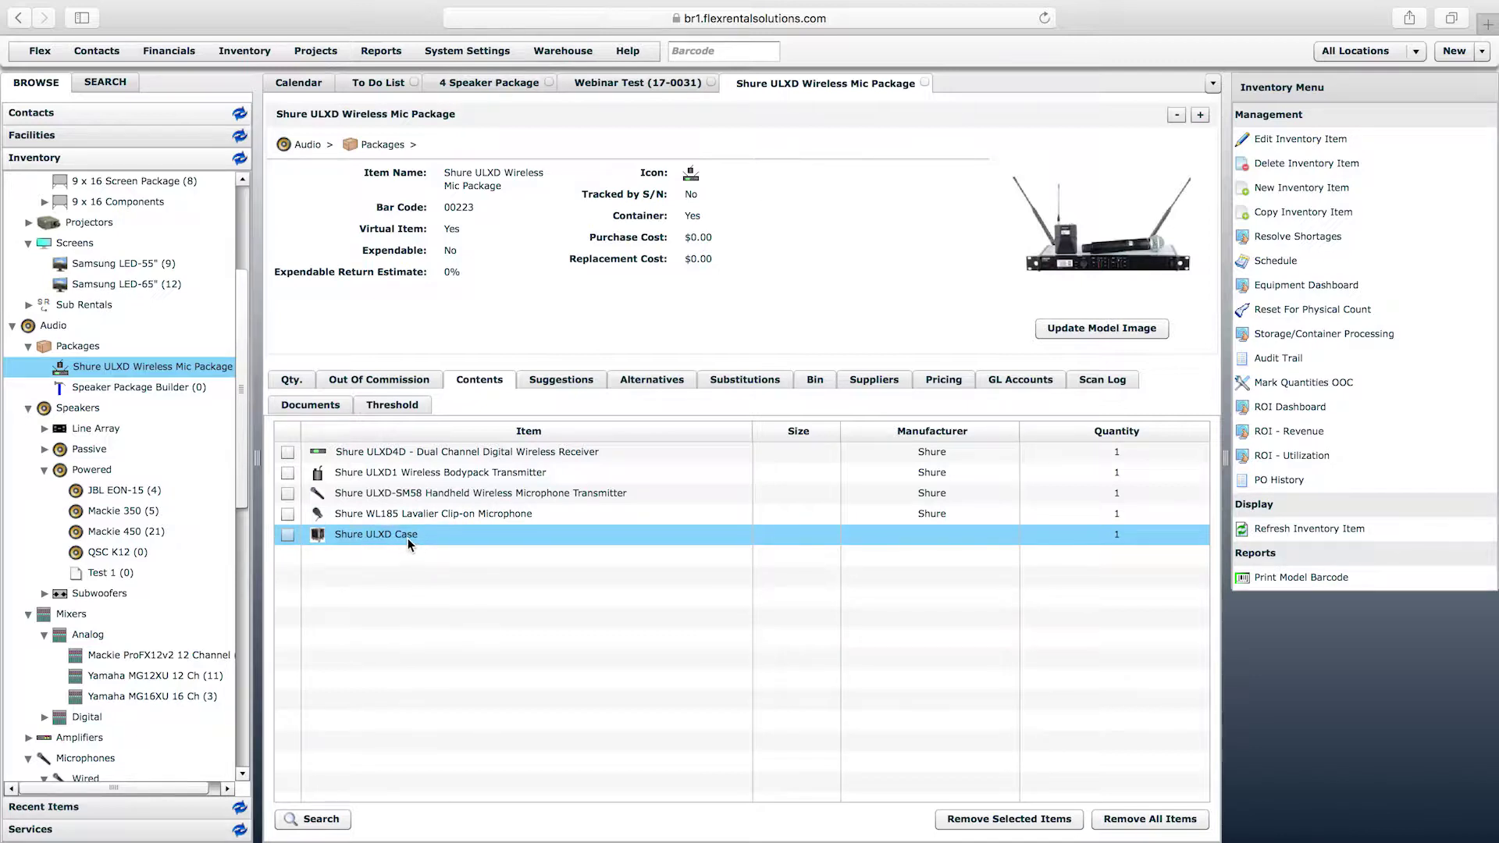
- Open the Shure ULXD Case from the wireless microphones to examine its item details and quantities
drag(241, 475, 240, 547)
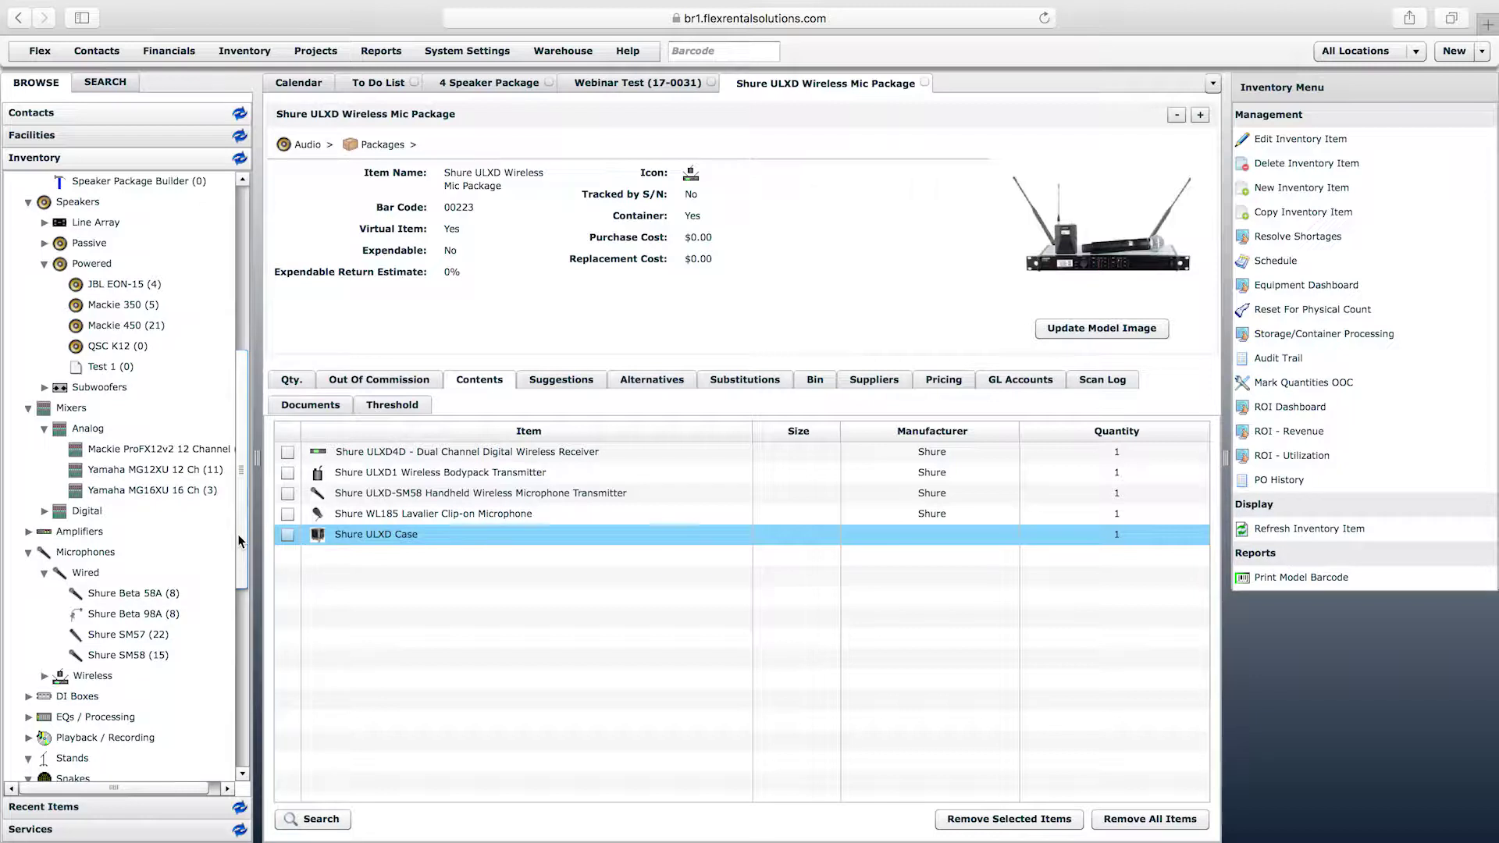
scroll(238, 541, down, 3)
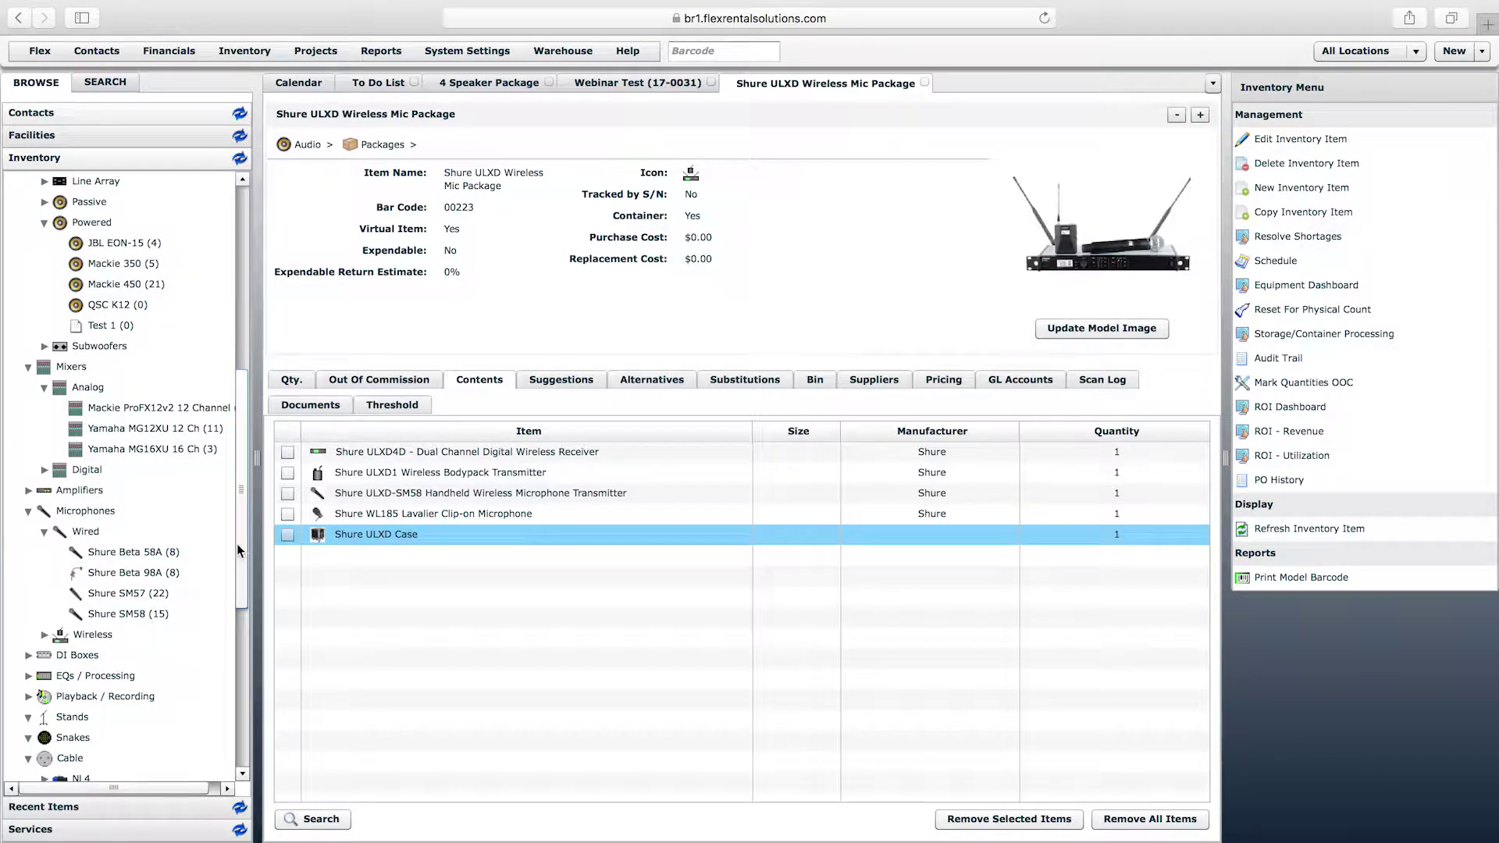
mouse_move(244, 547)
mouse_down()
mouse_move(243, 455)
mouse_move(242, 556)
mouse_up()
click(44, 595)
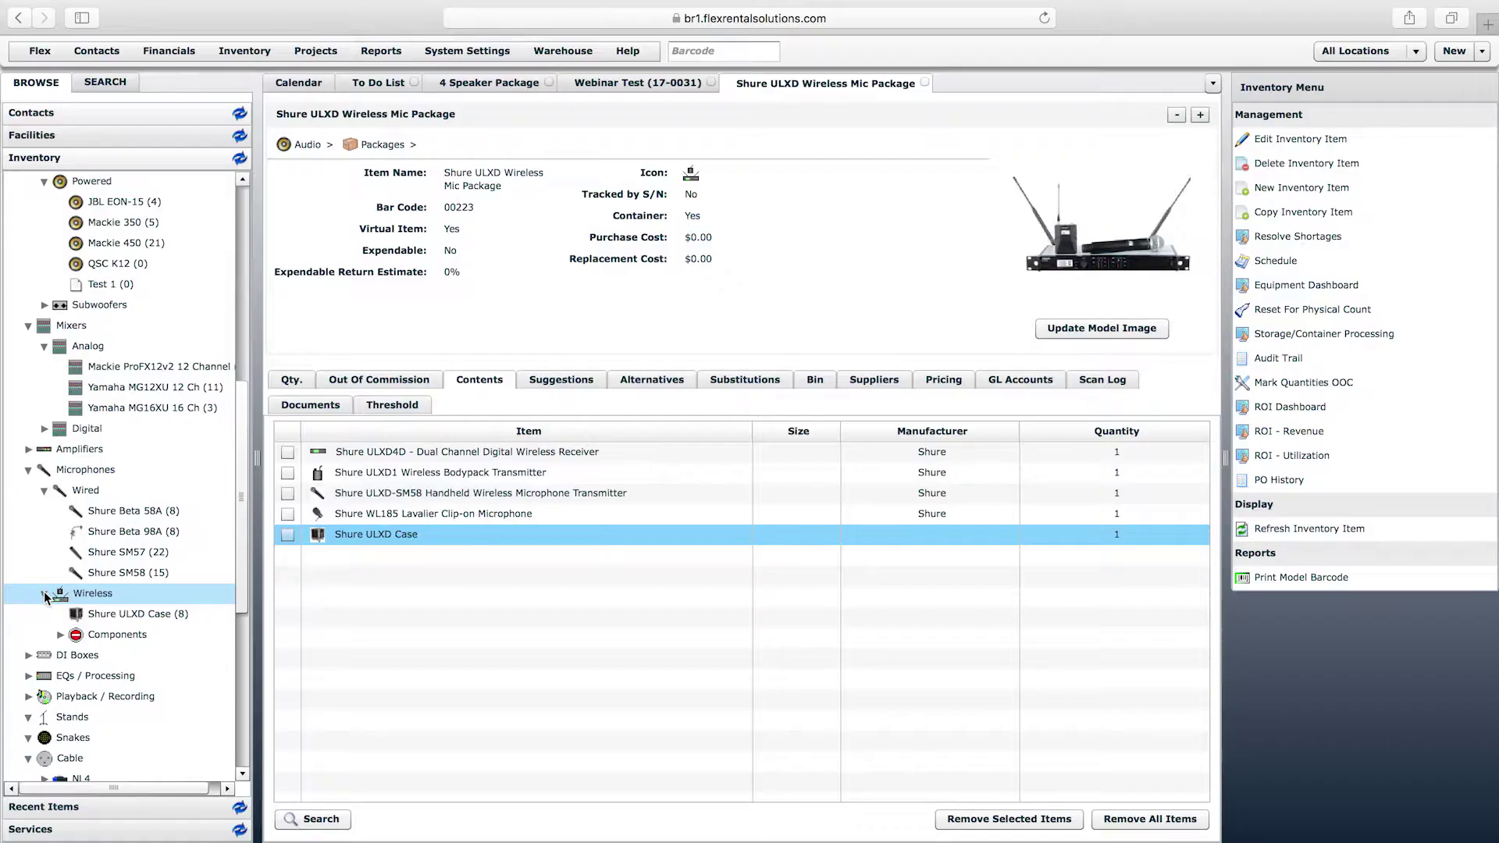
click(62, 614)
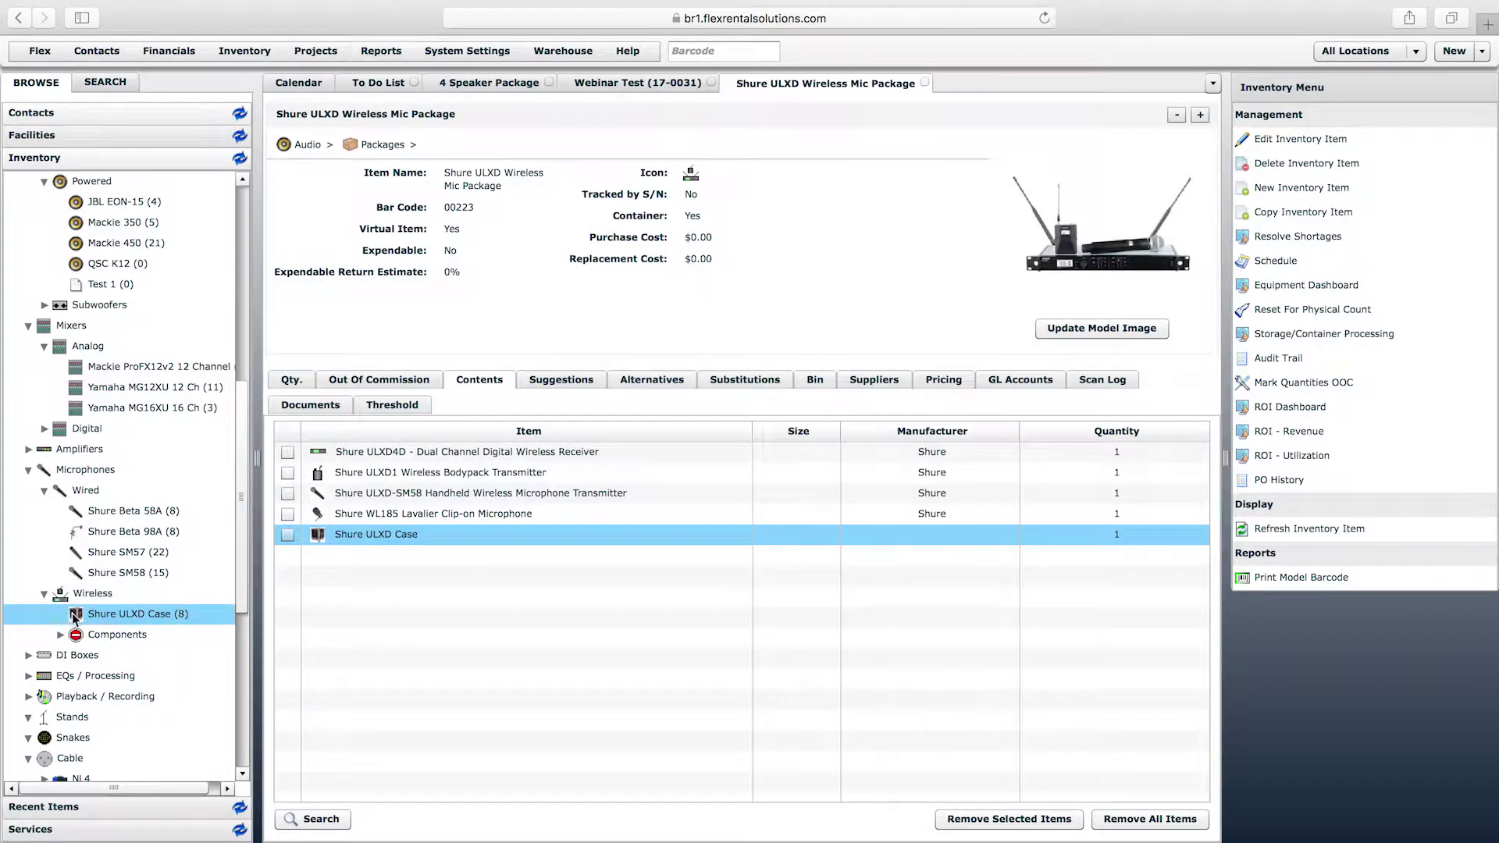
double_click(142, 613)
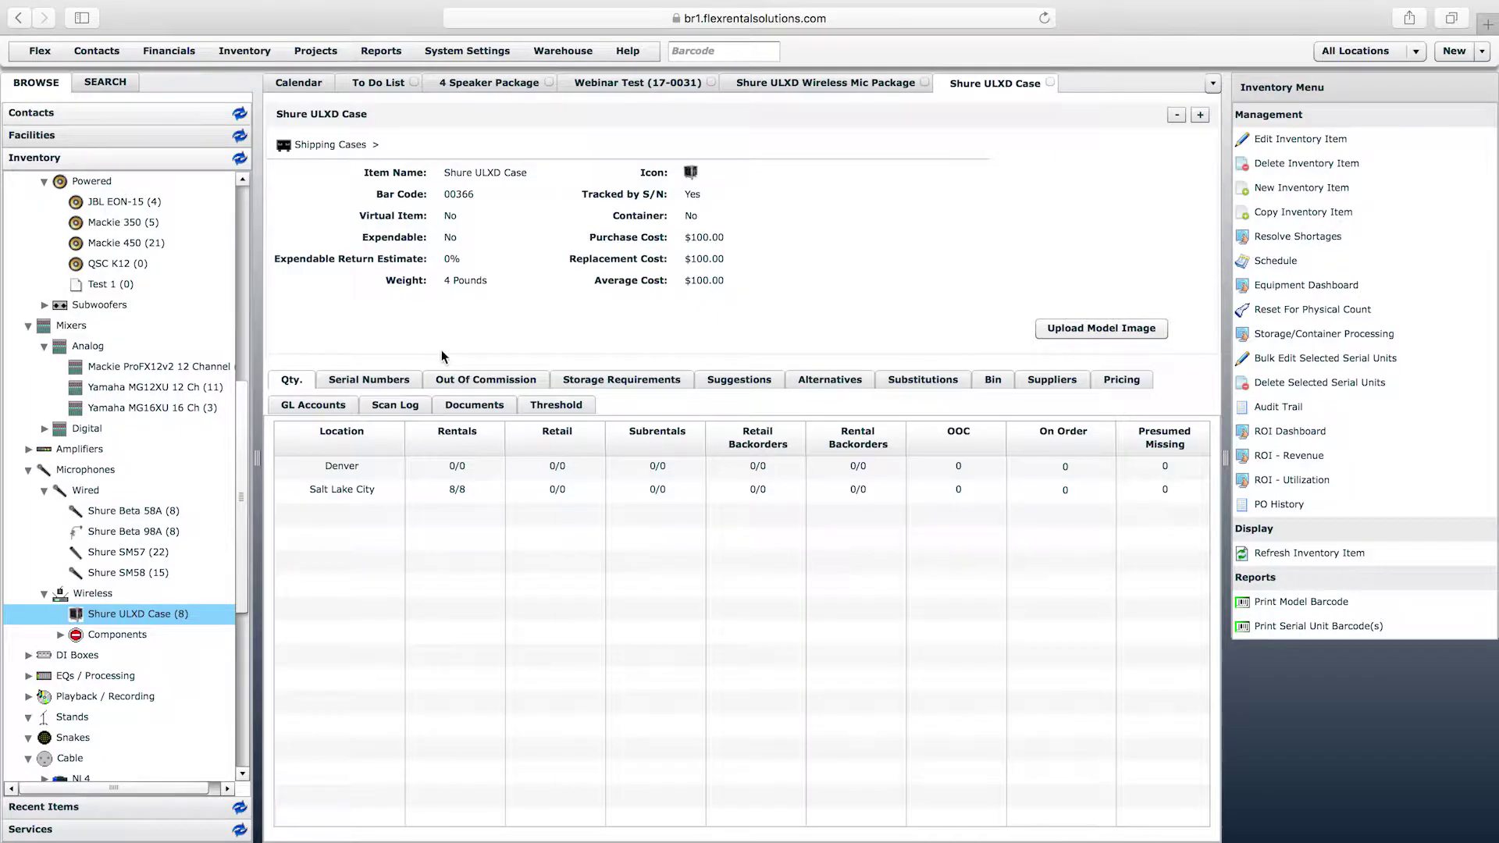
- Examine the contents of serial unit 00372 of the Shure ULXD Case and return to the wireless mic package
click(382, 380)
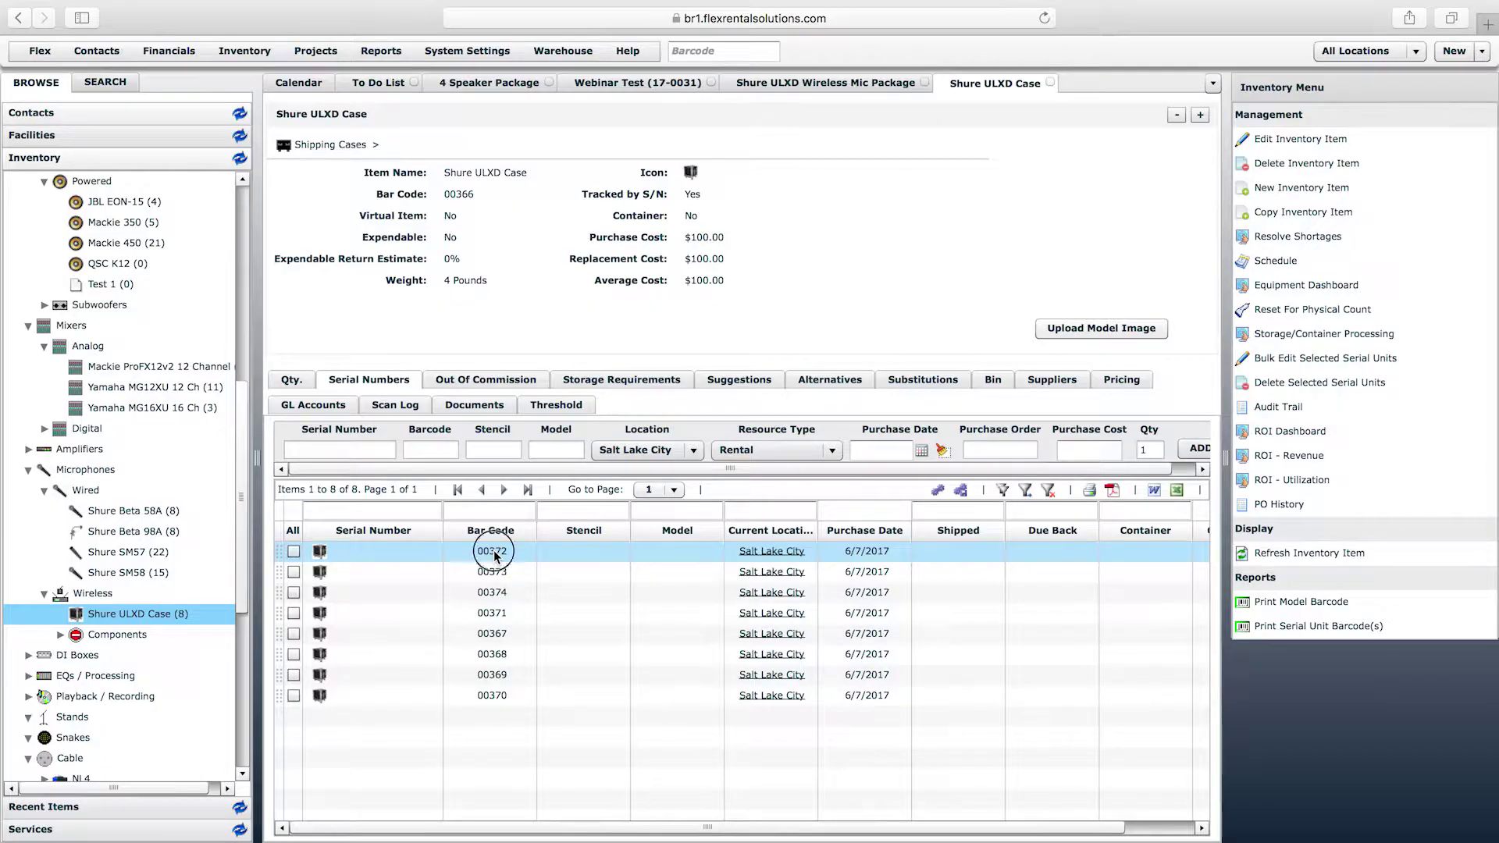
double_click(492, 553)
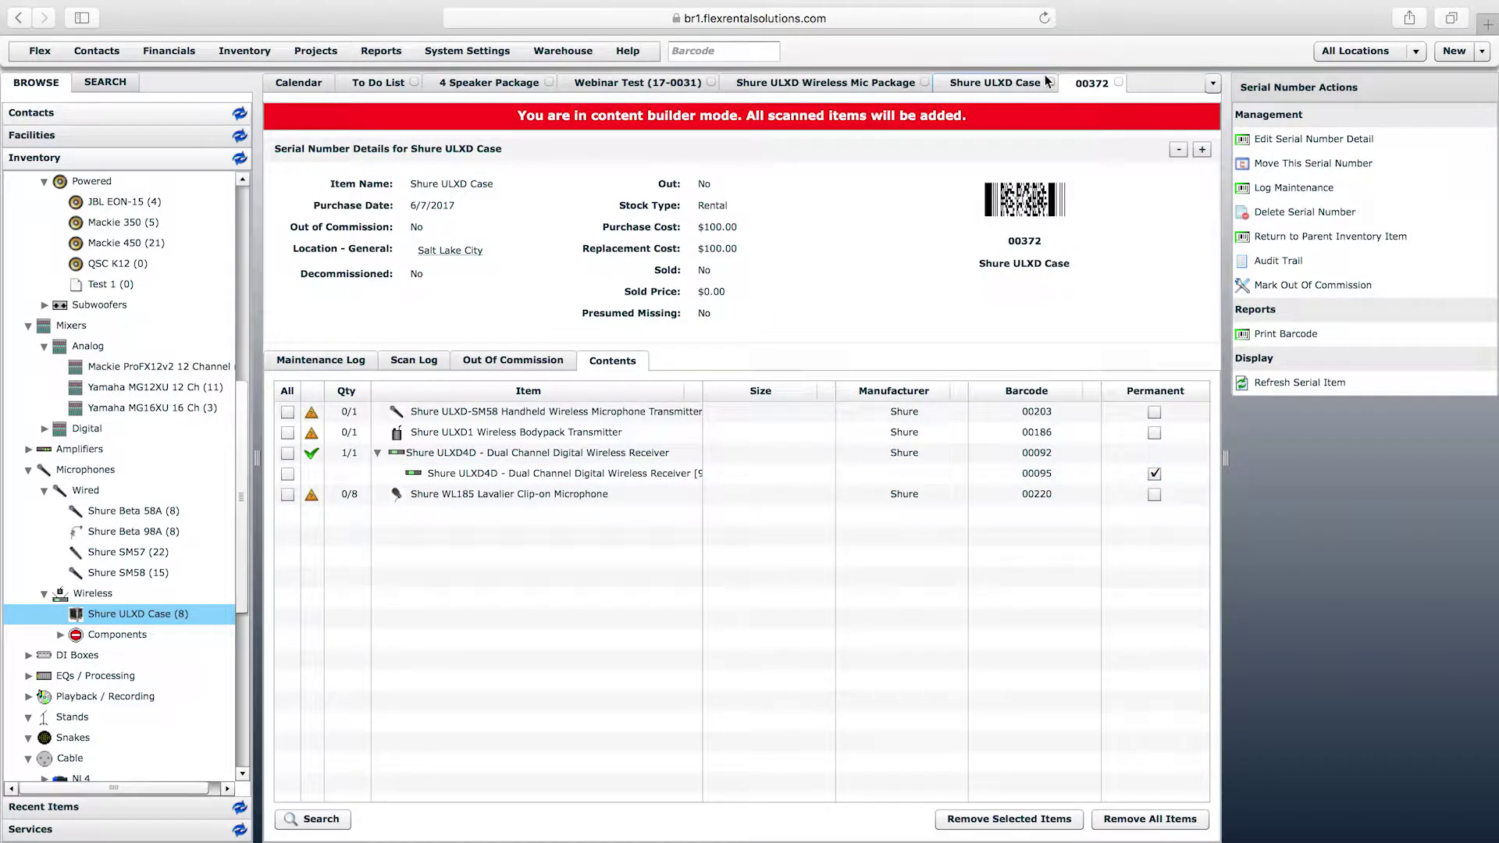
click(1119, 82)
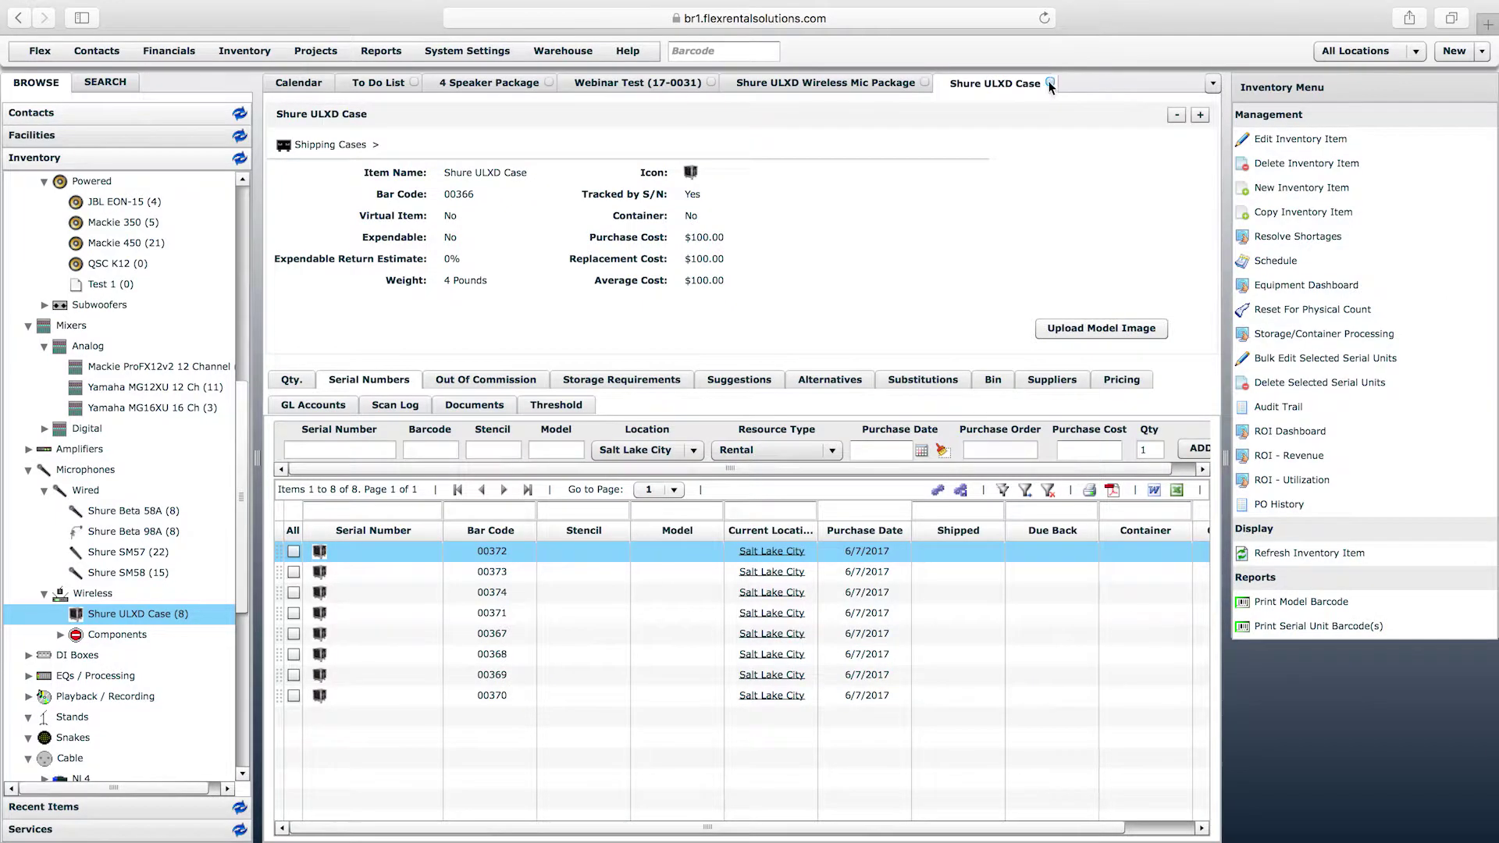
click(1052, 83)
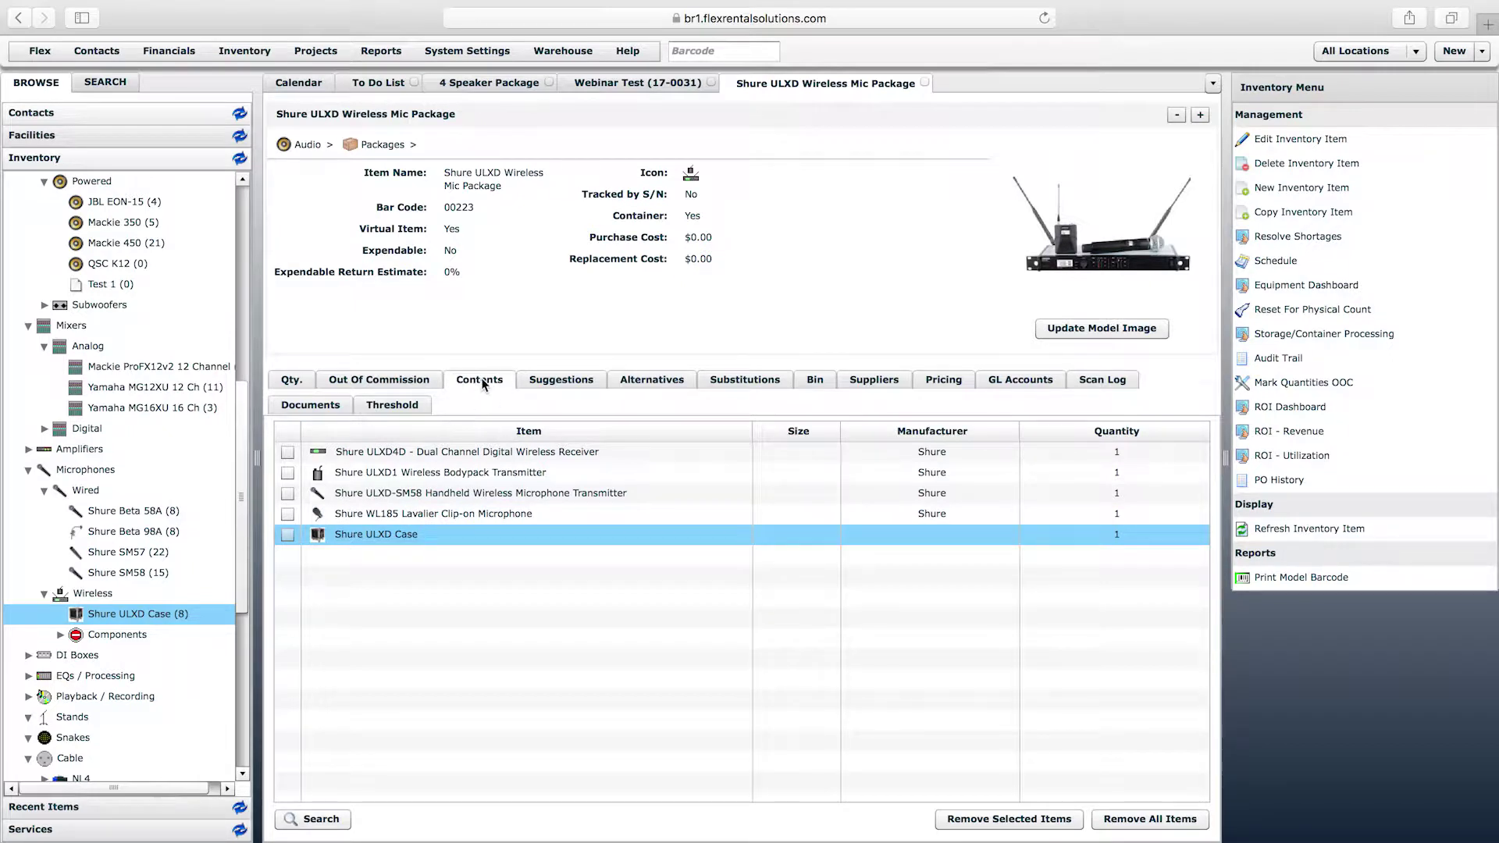
- Review the receiver, transmitter, lavalier and case entries in the Shure ULXD Wireless Mic Package contents
click(499, 453)
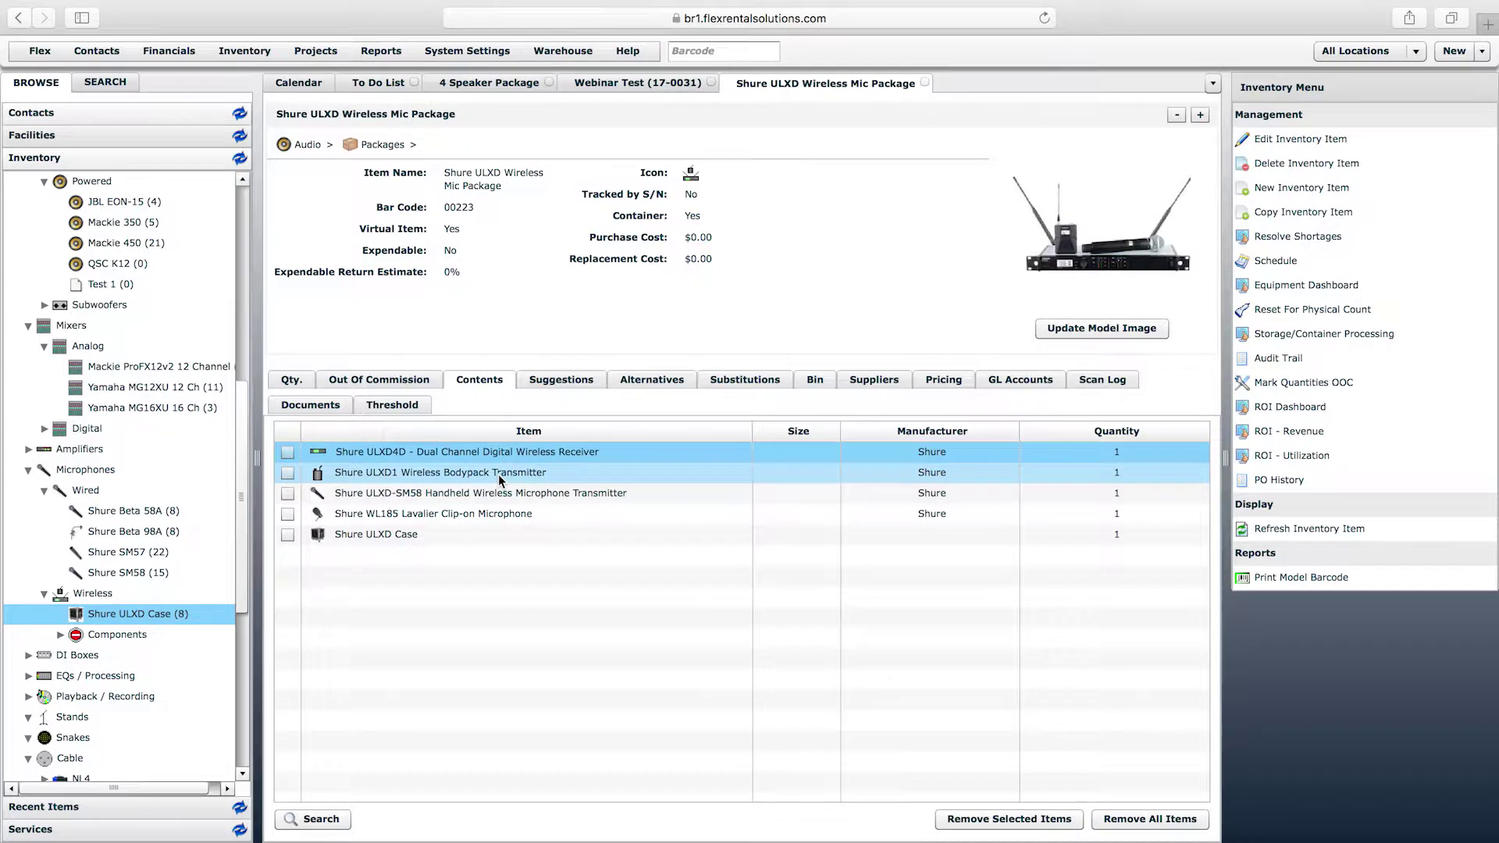
click(500, 473)
click(494, 513)
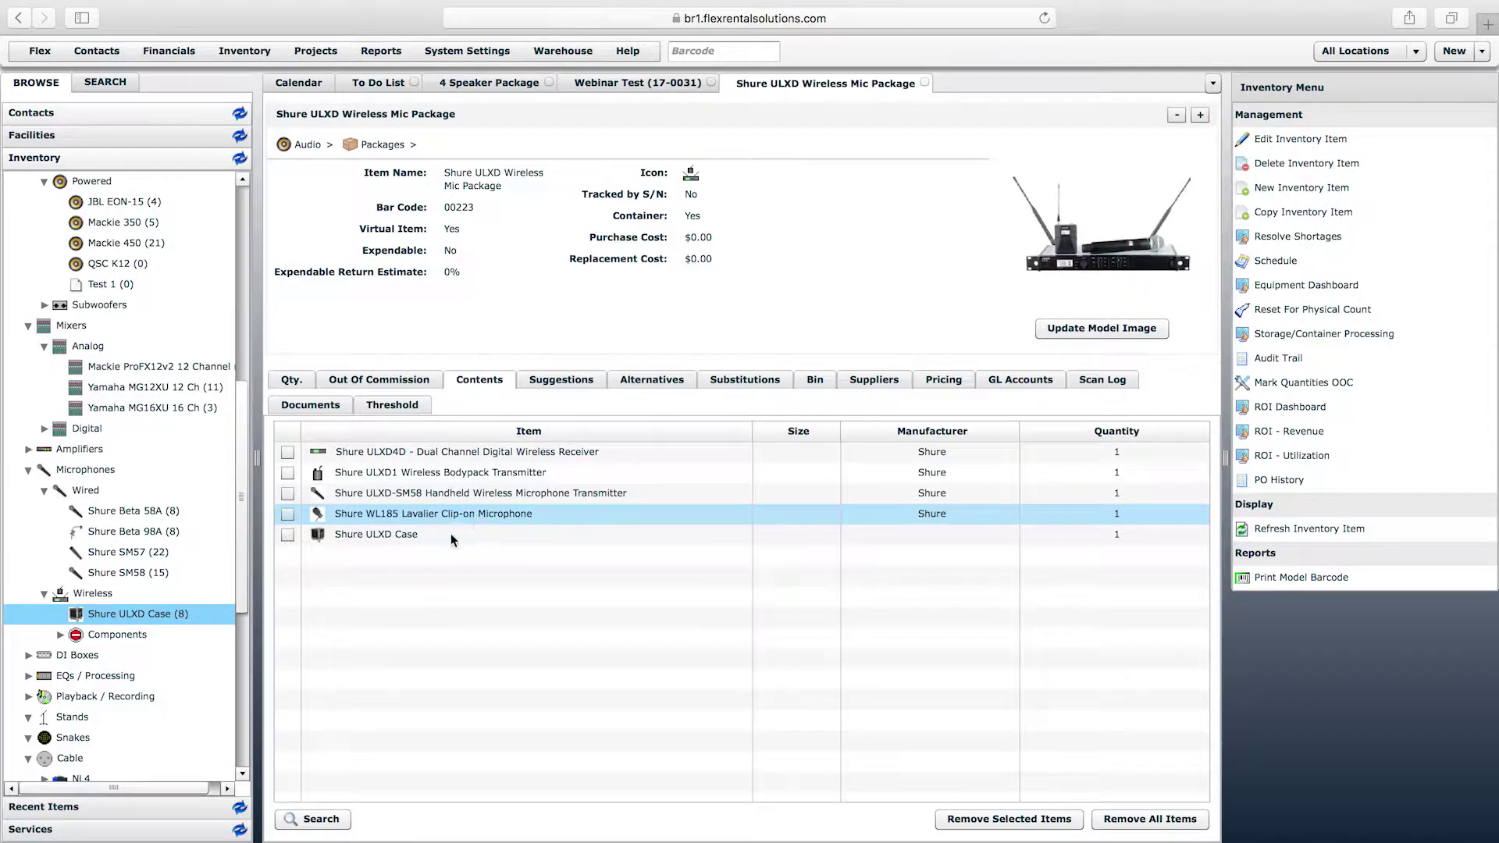
click(428, 537)
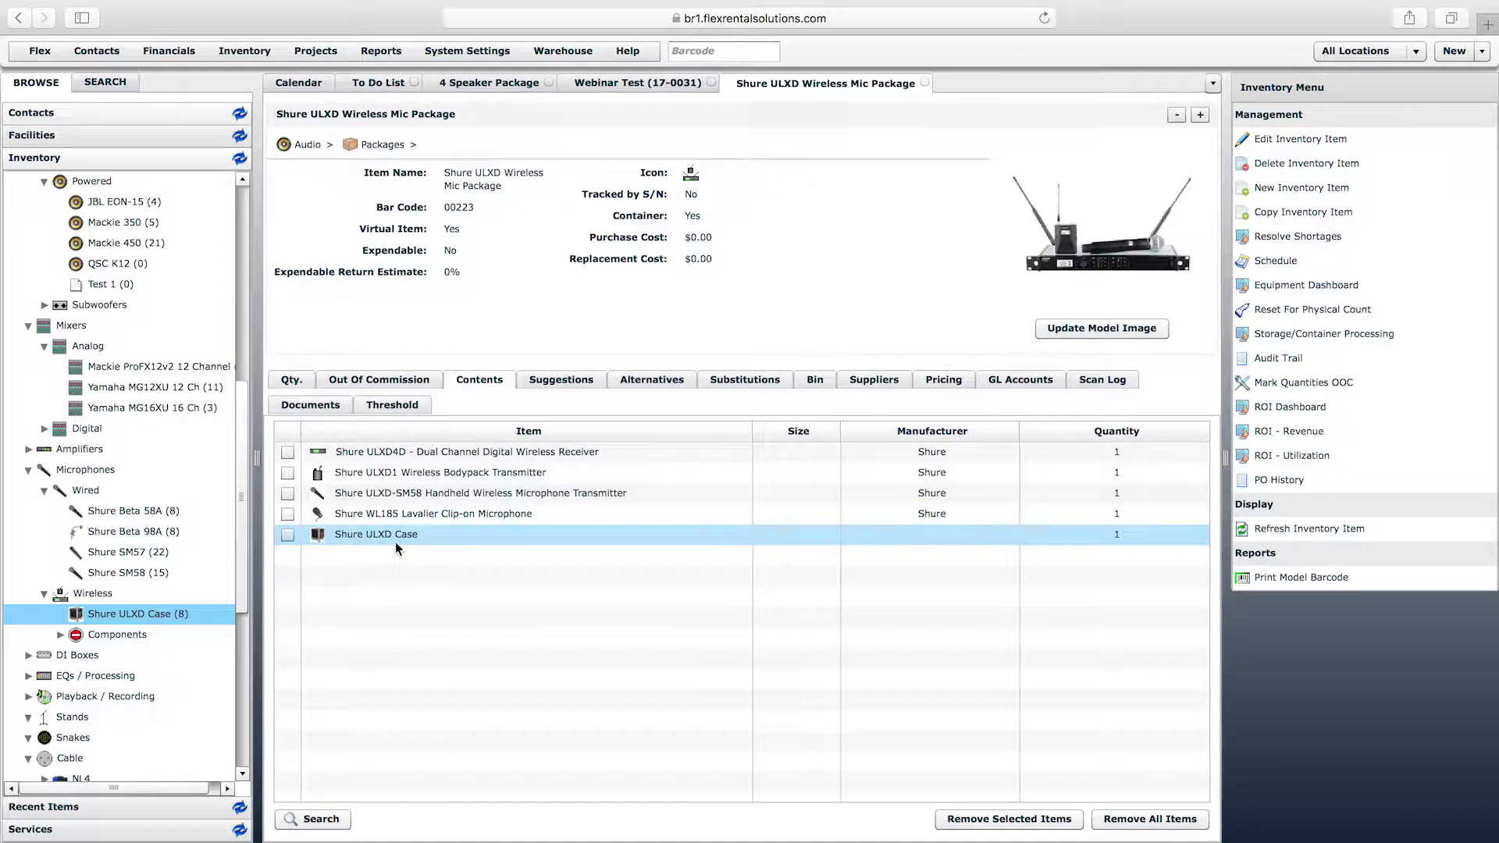
click(395, 537)
click(417, 536)
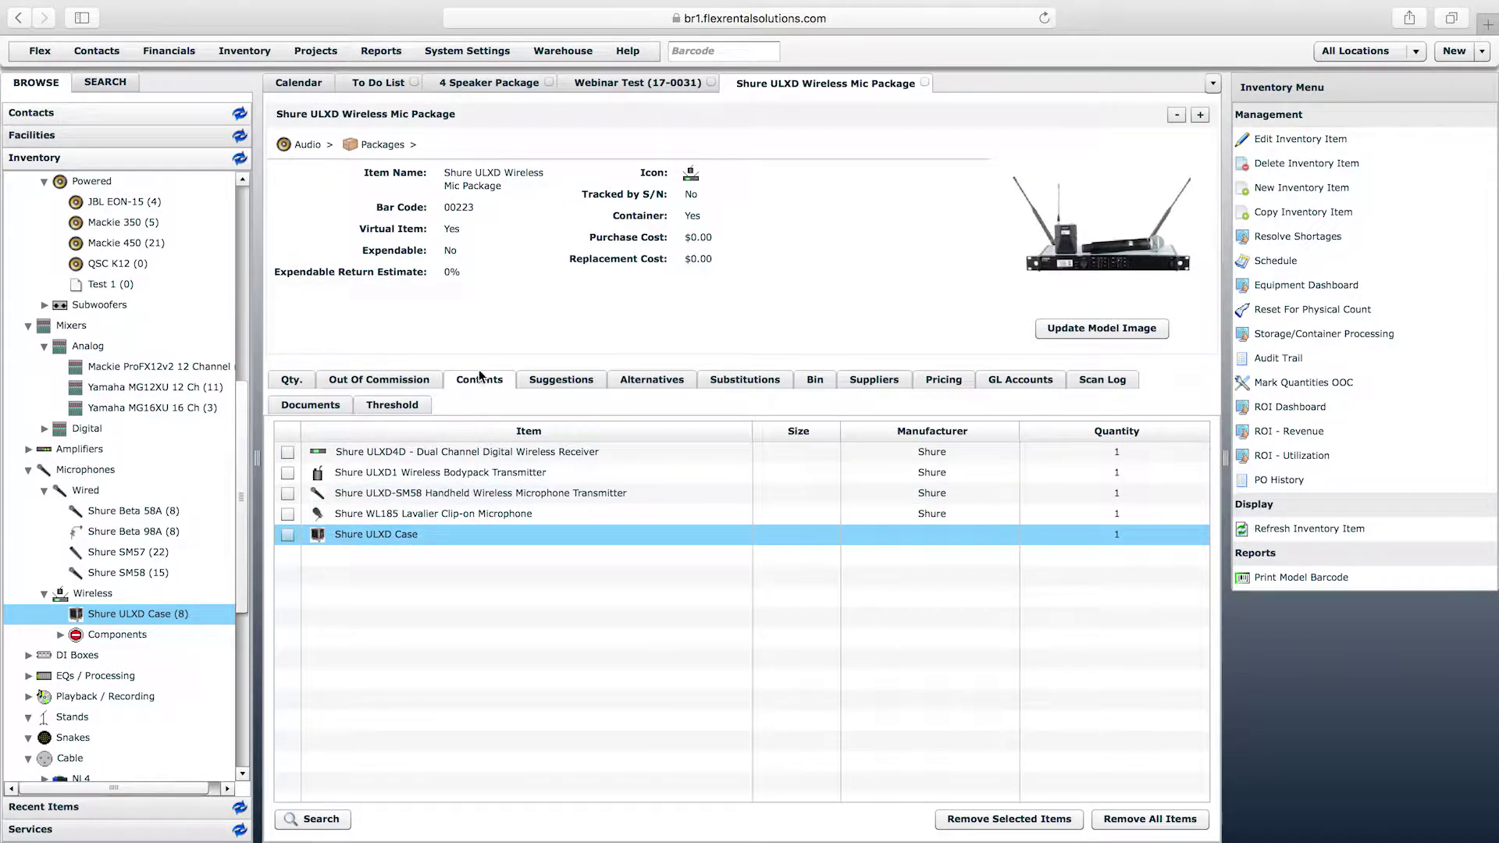
- Add one Shure ULXD Wireless Mic Package from the Audio packages to the Webinar Test quote
click(621, 81)
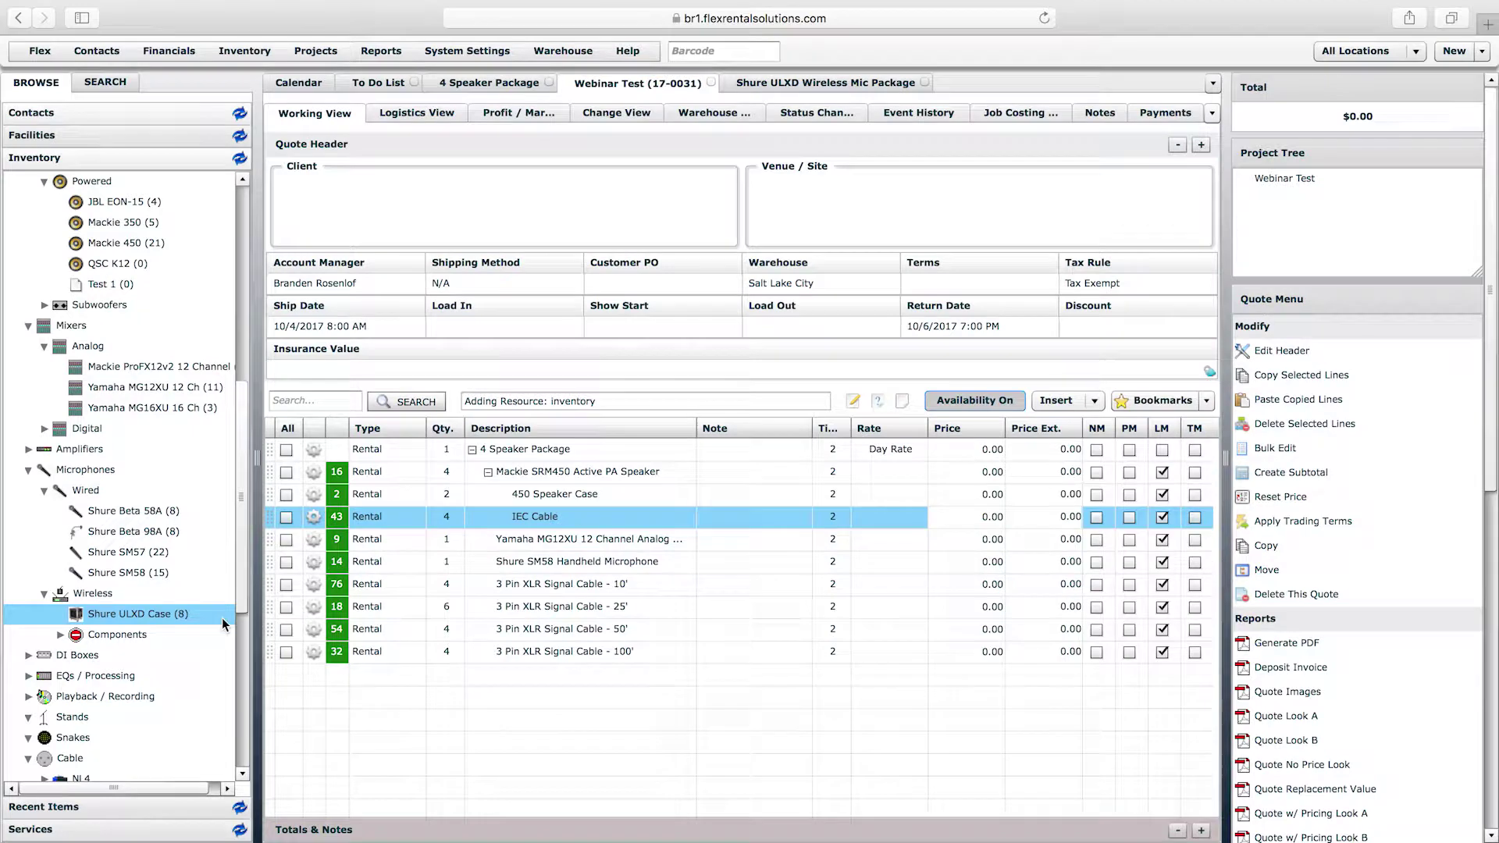
scroll(234, 414, up, 5)
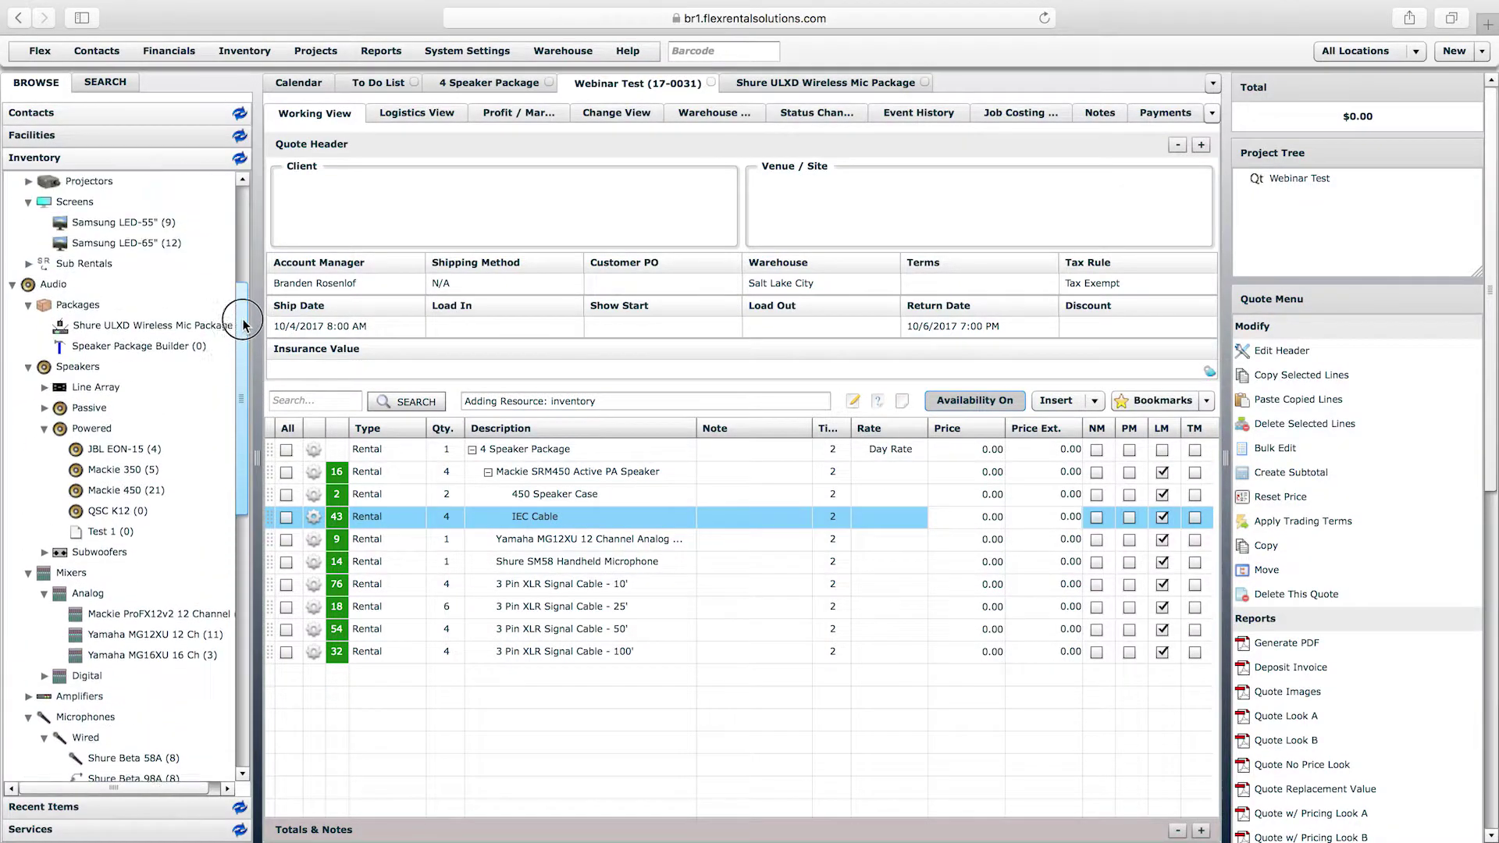
drag(141, 367, 570, 678)
click(803, 493)
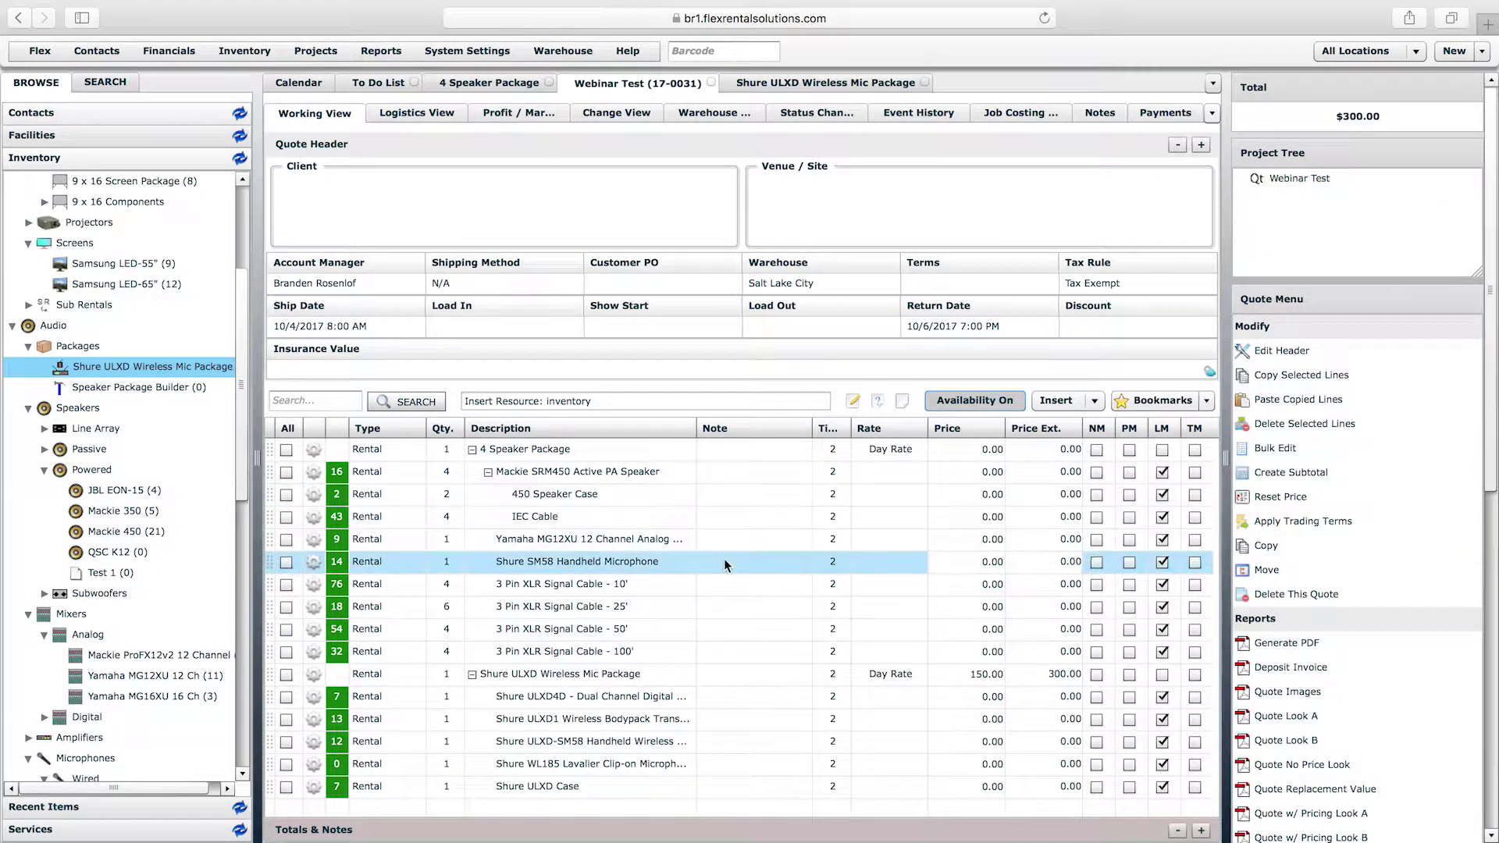
- Check the component and case lines of the Shure ULXD Wireless Mic Package on the quote
click(559, 794)
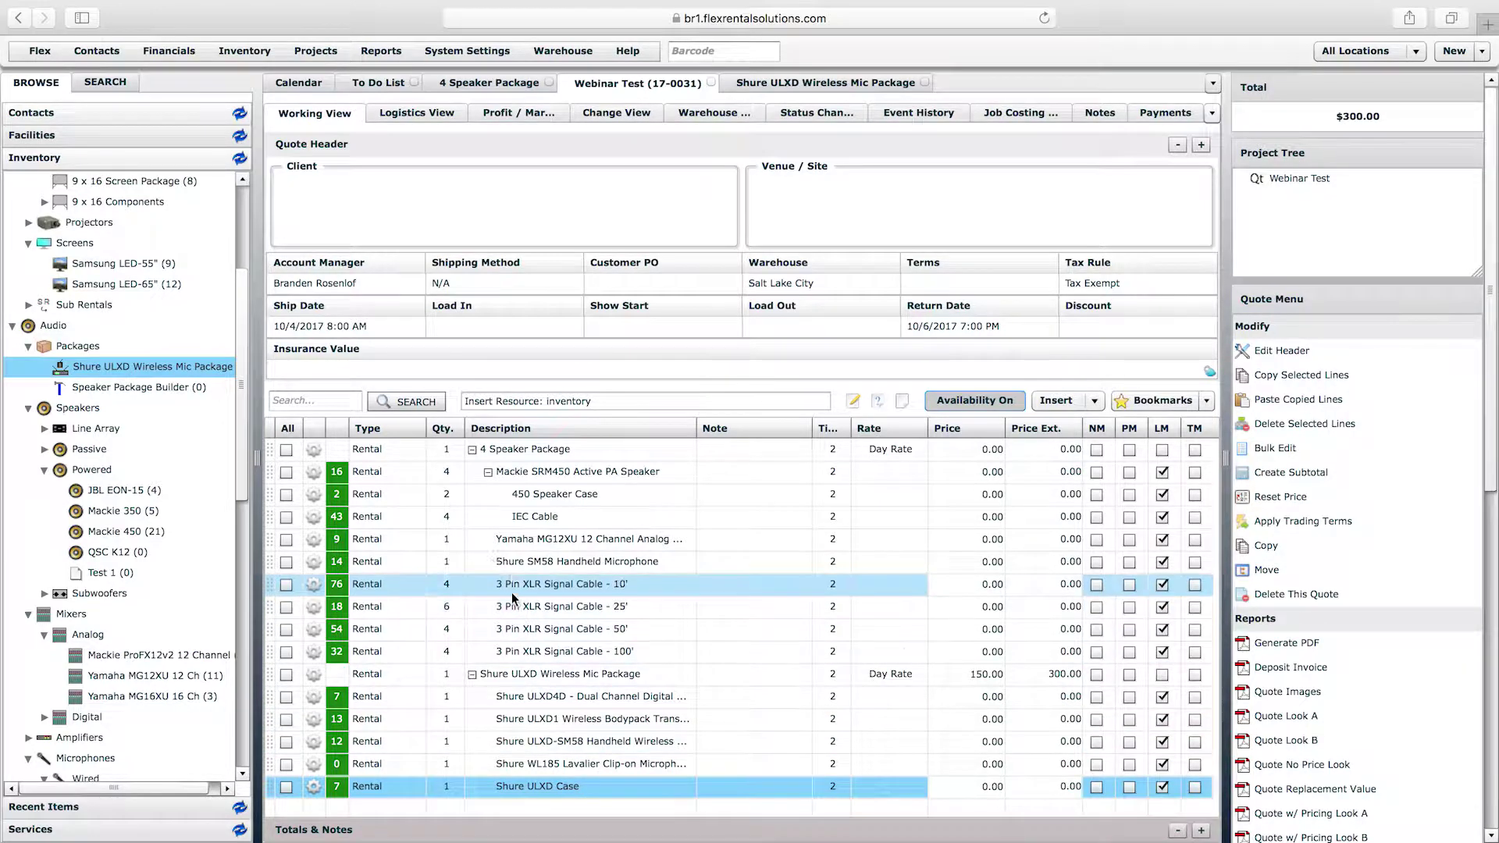
scroll(245, 402, up, 2)
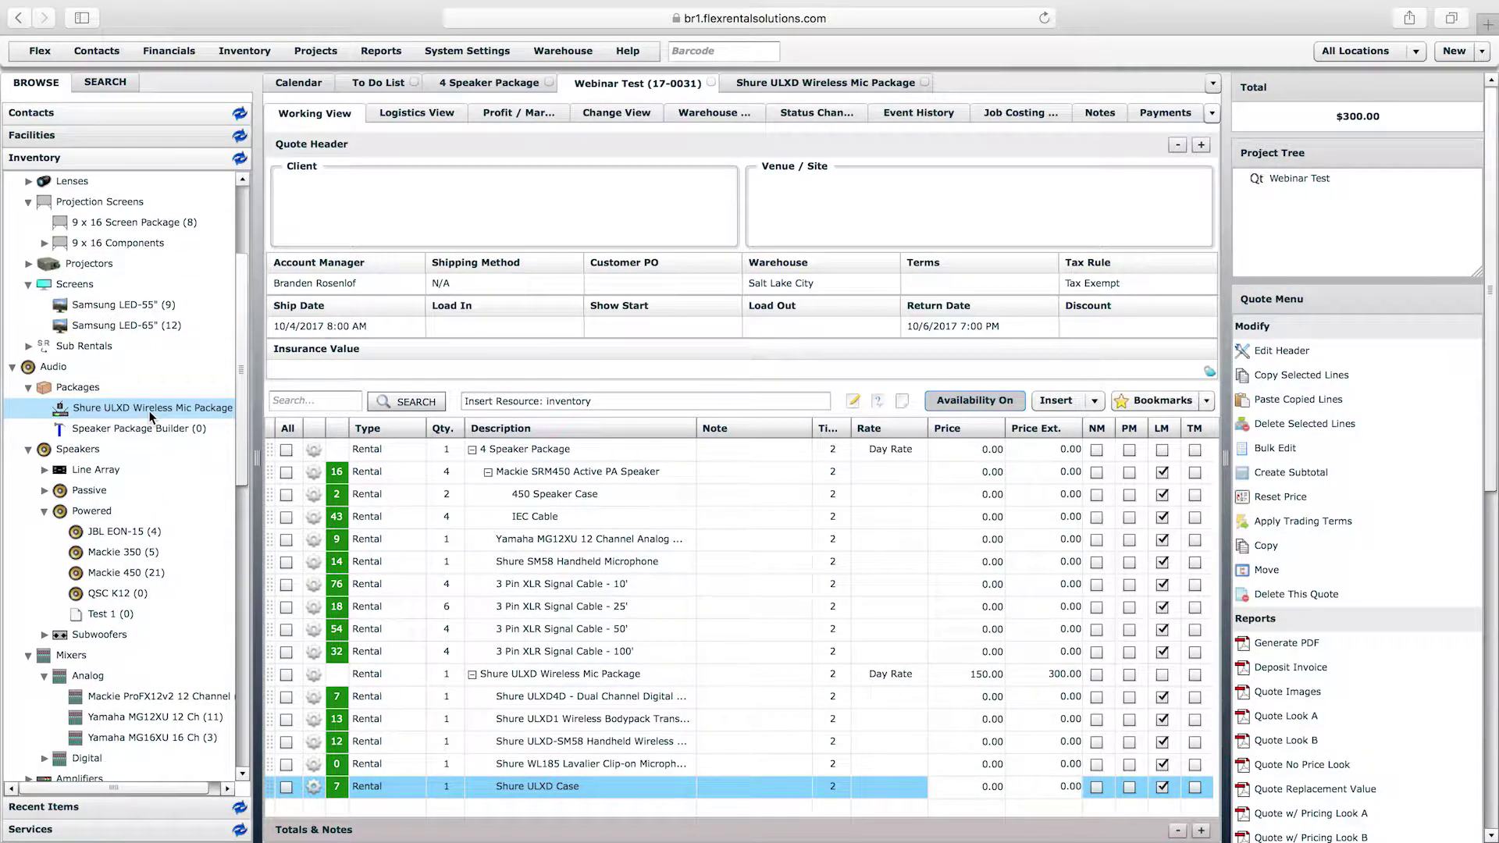
click(615, 697)
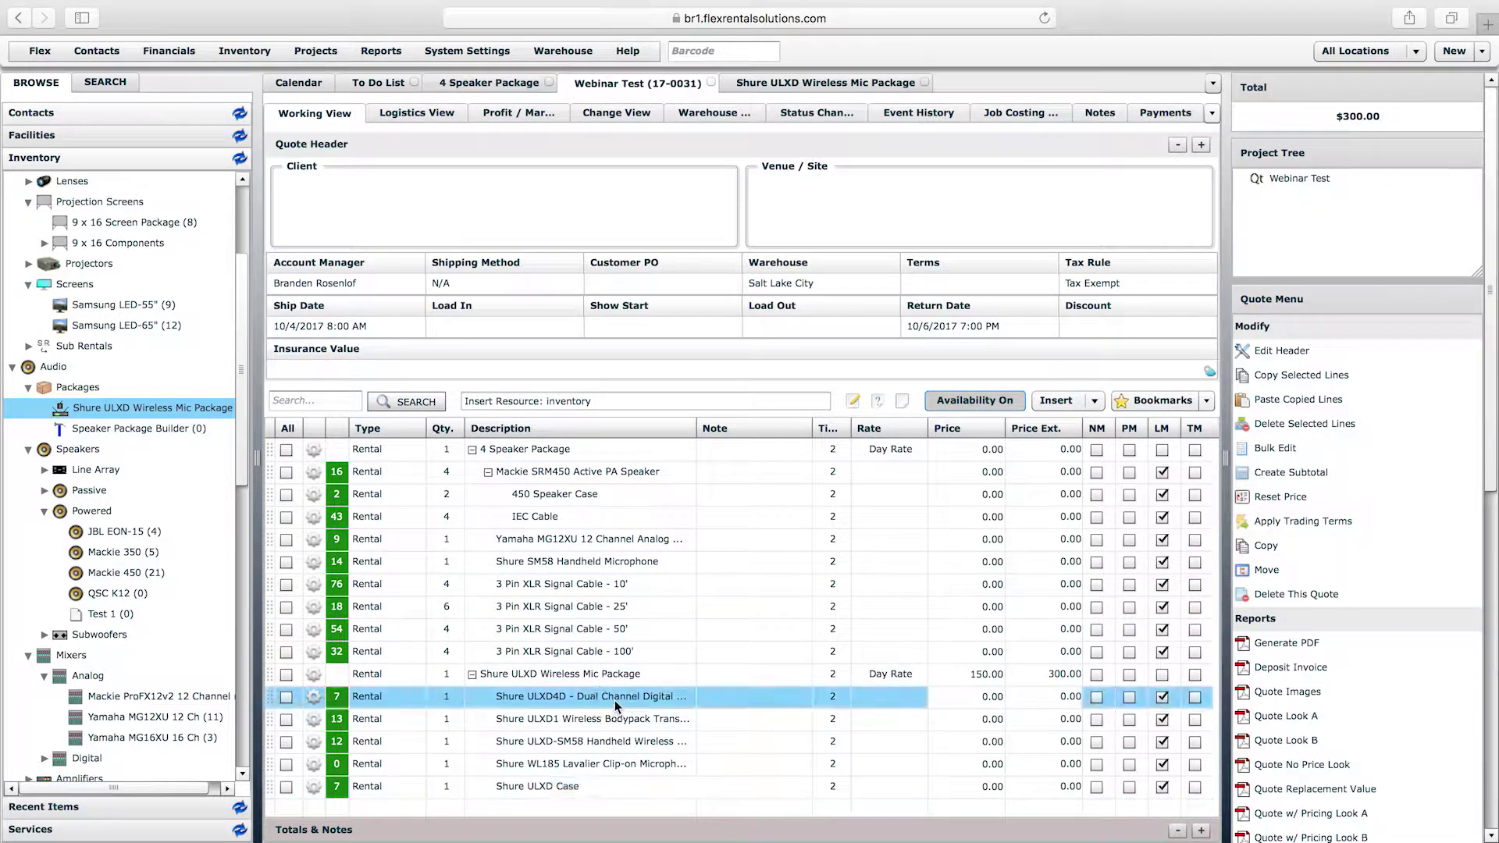
click(609, 741)
click(610, 766)
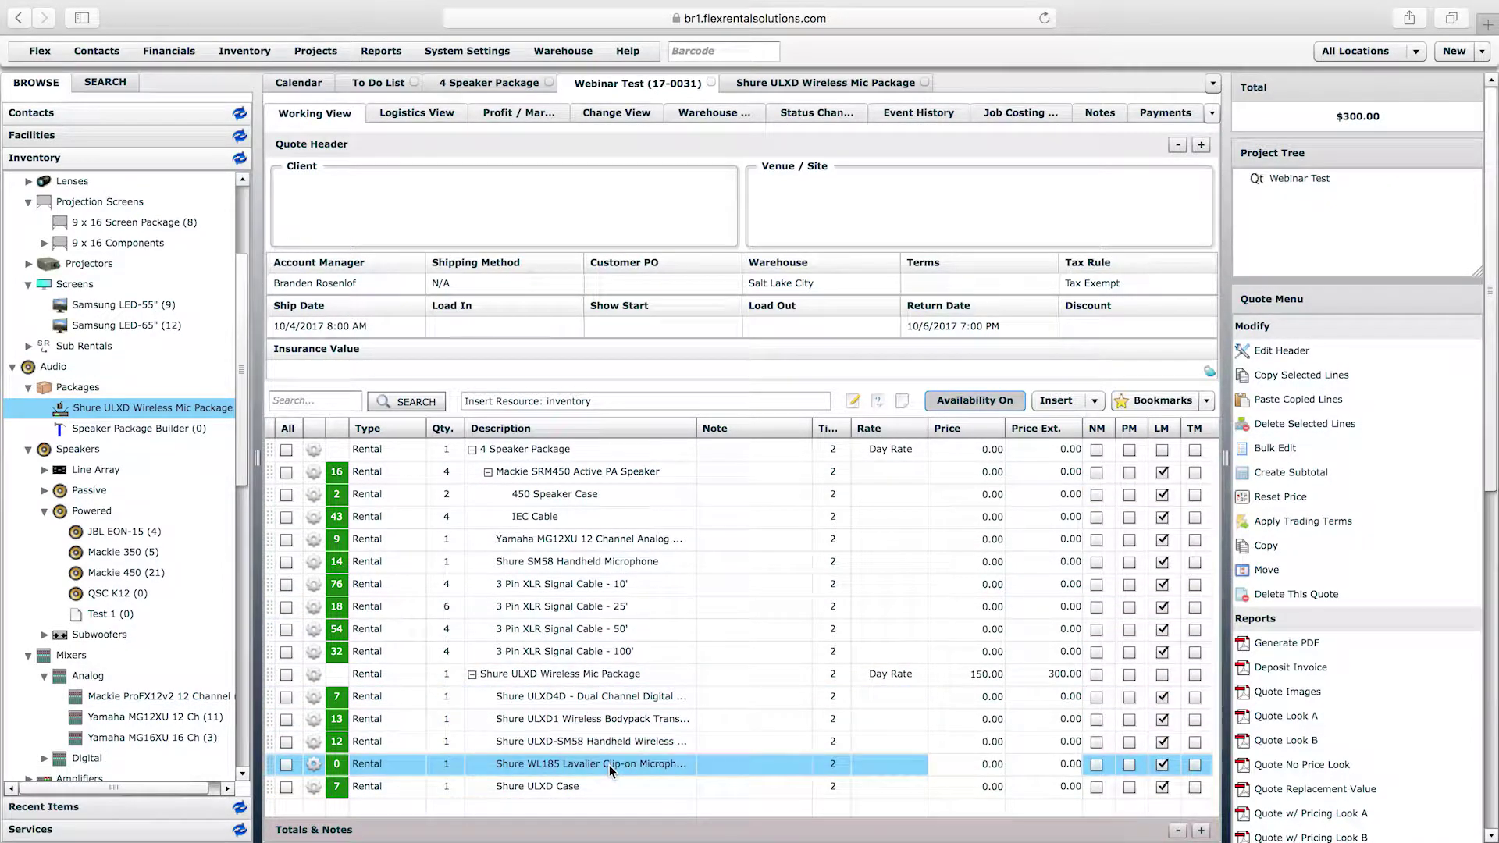
click(587, 785)
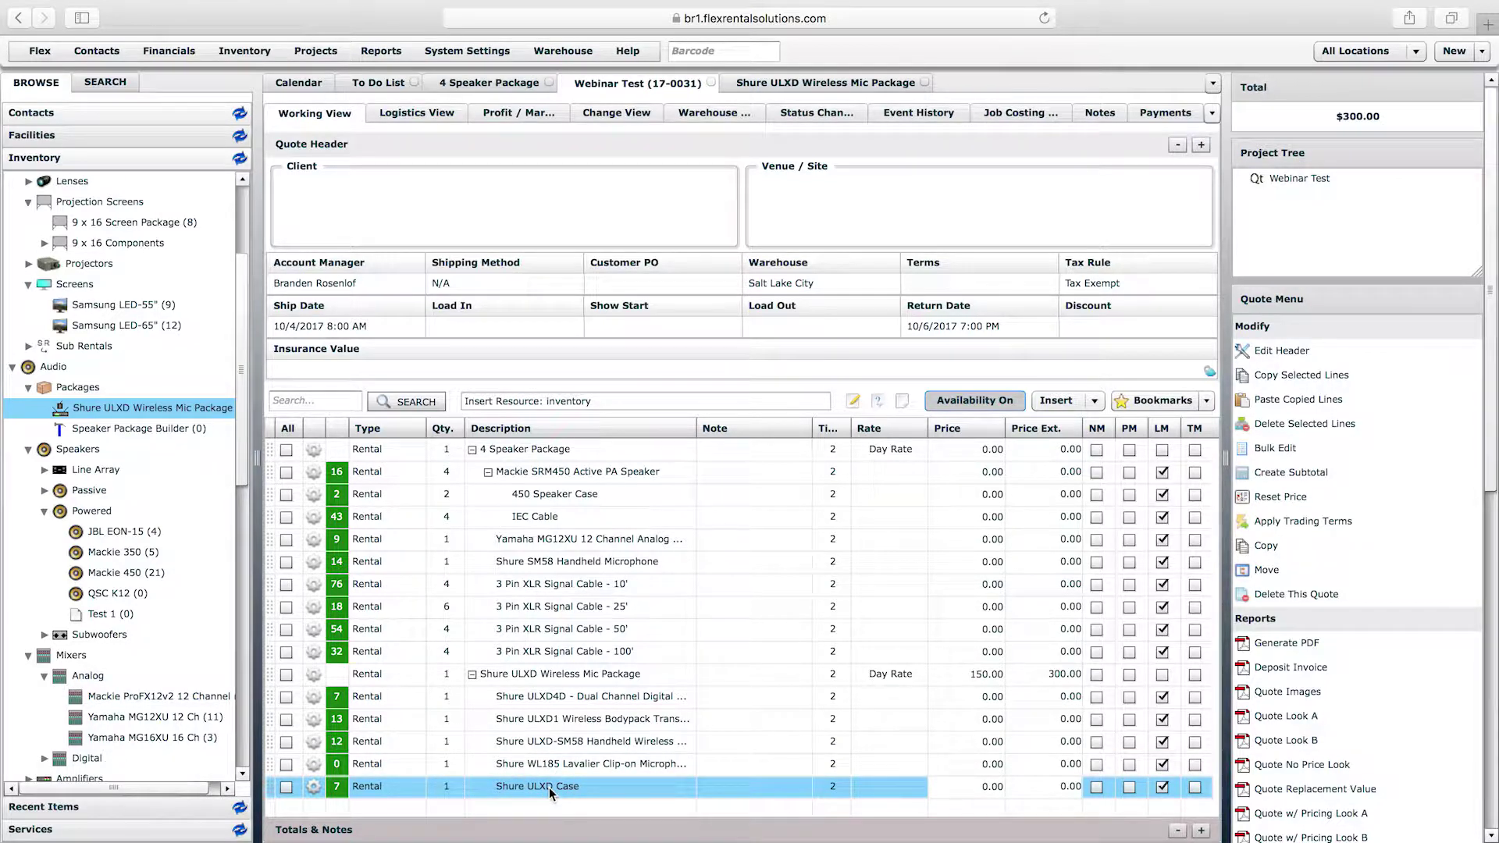
- Open the 4 Speaker Package from Packages and Kits and review its item name and contents list
drag(241, 363, 243, 293)
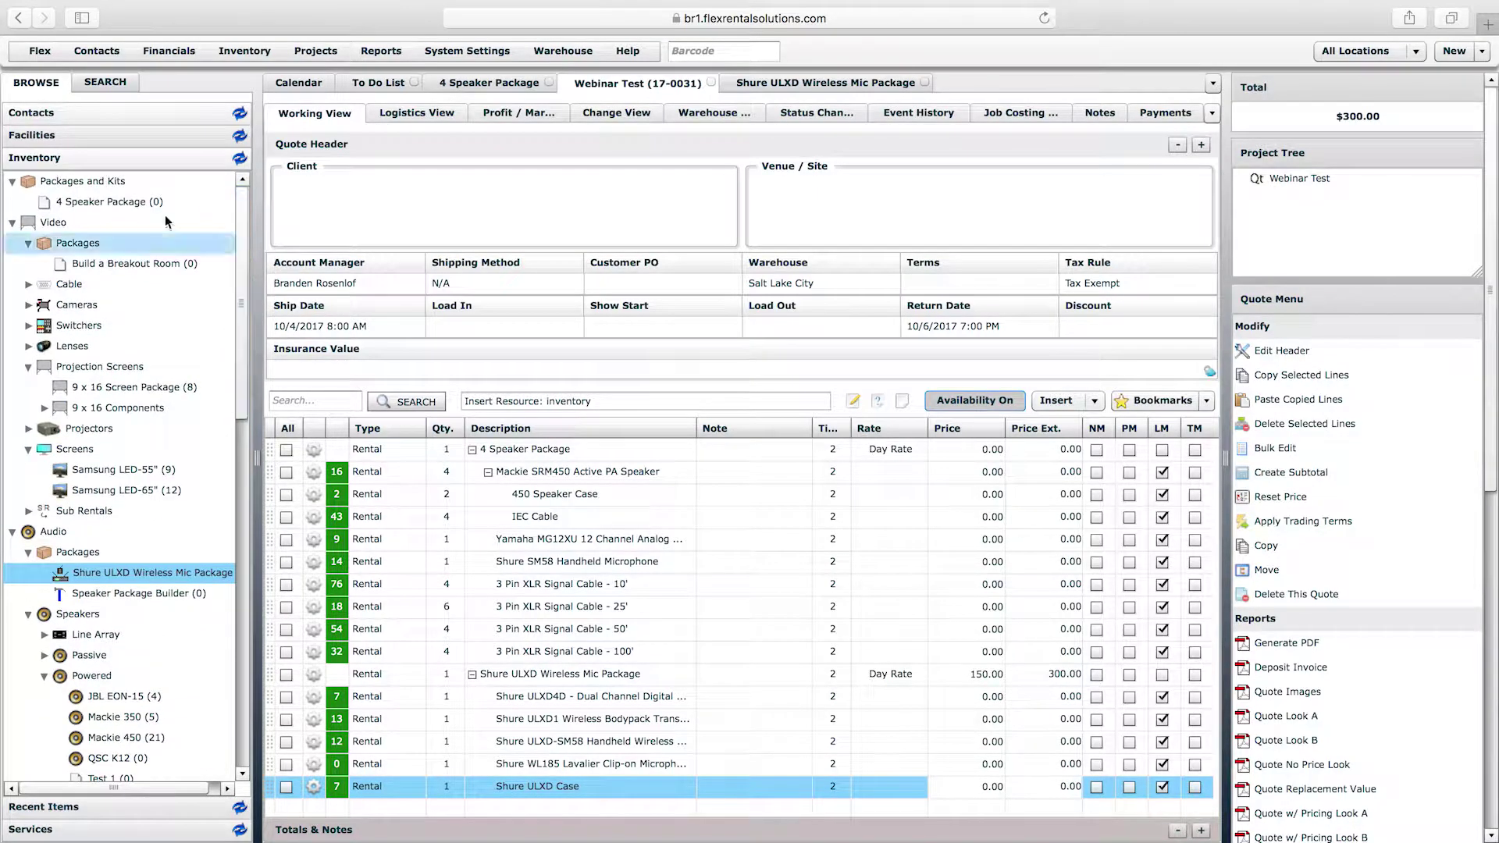
click(110, 200)
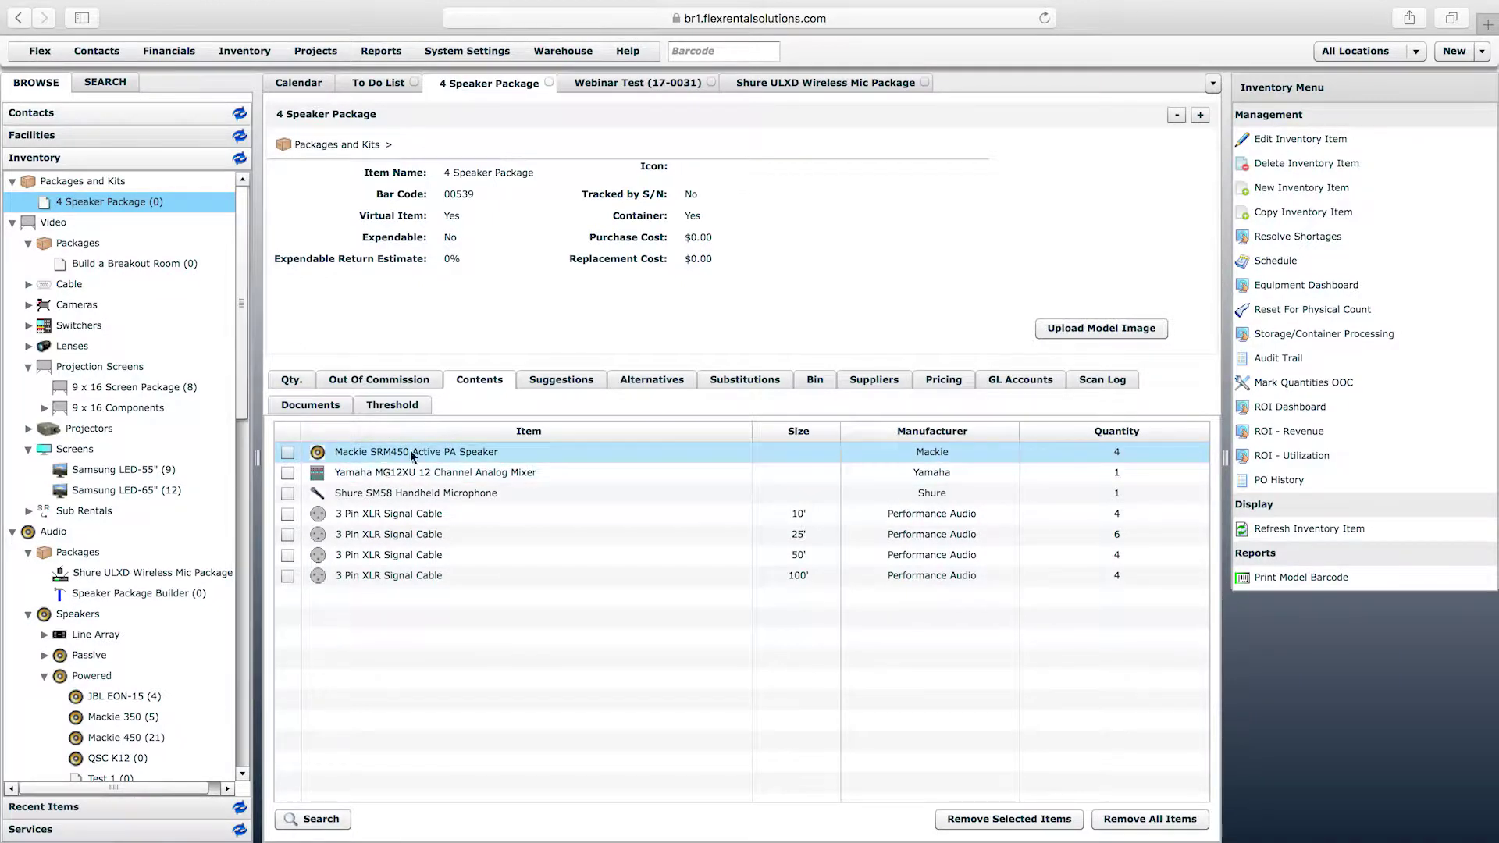
click(415, 477)
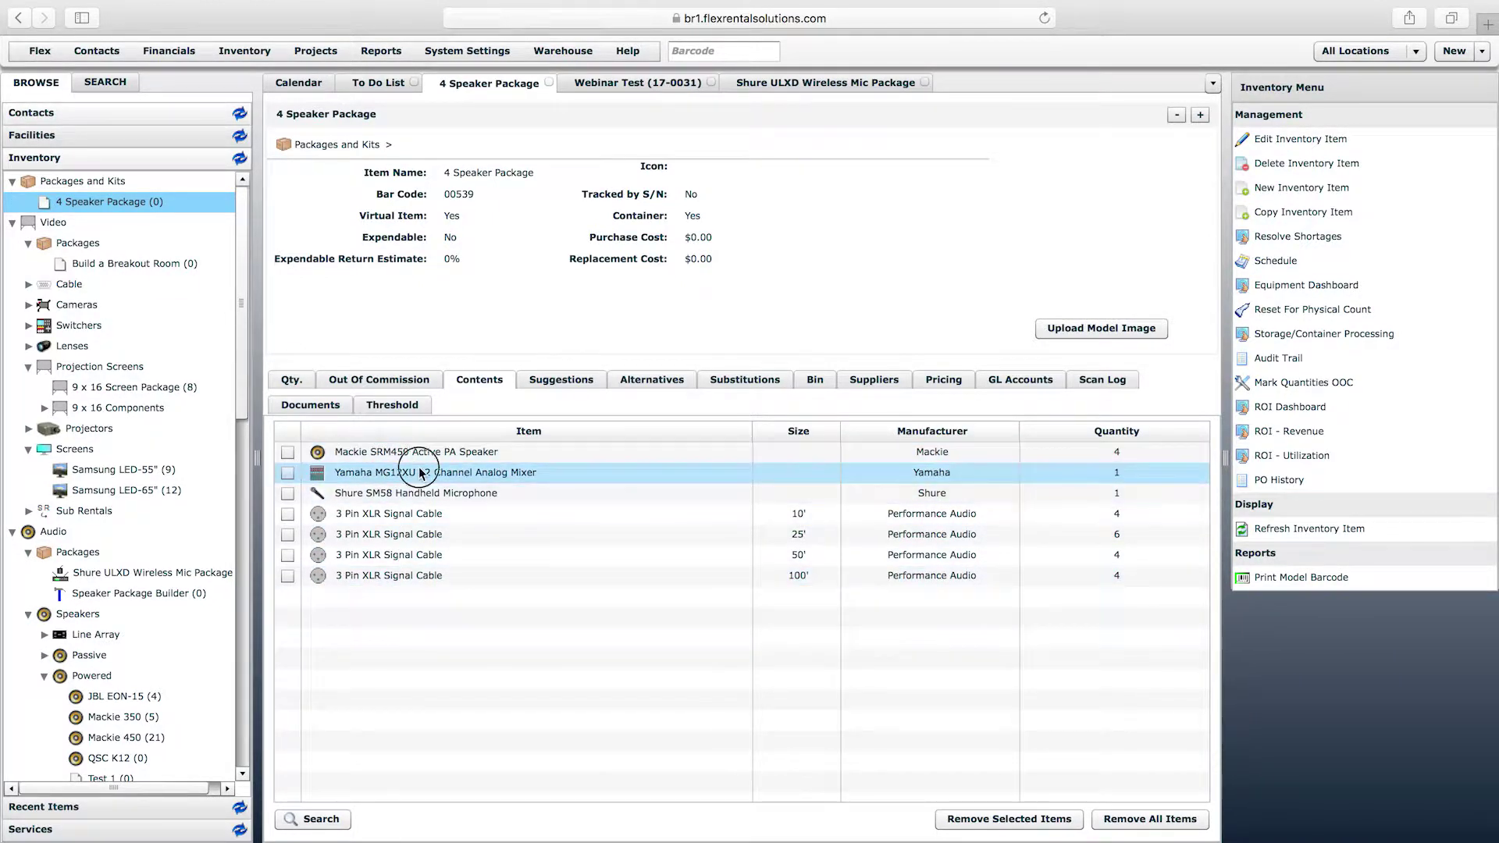
drag(445, 172, 561, 173)
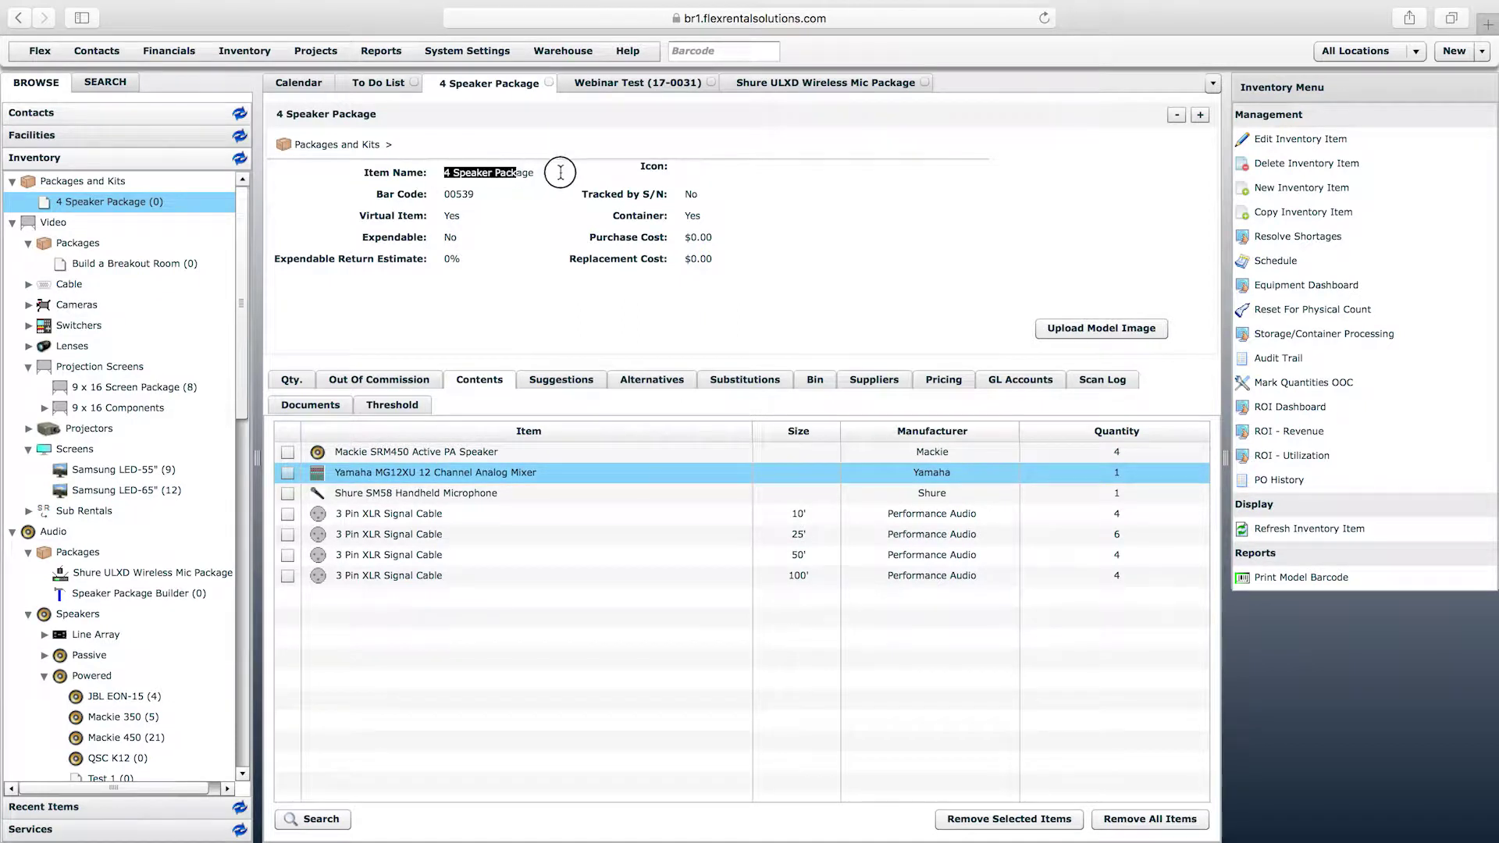
click(468, 177)
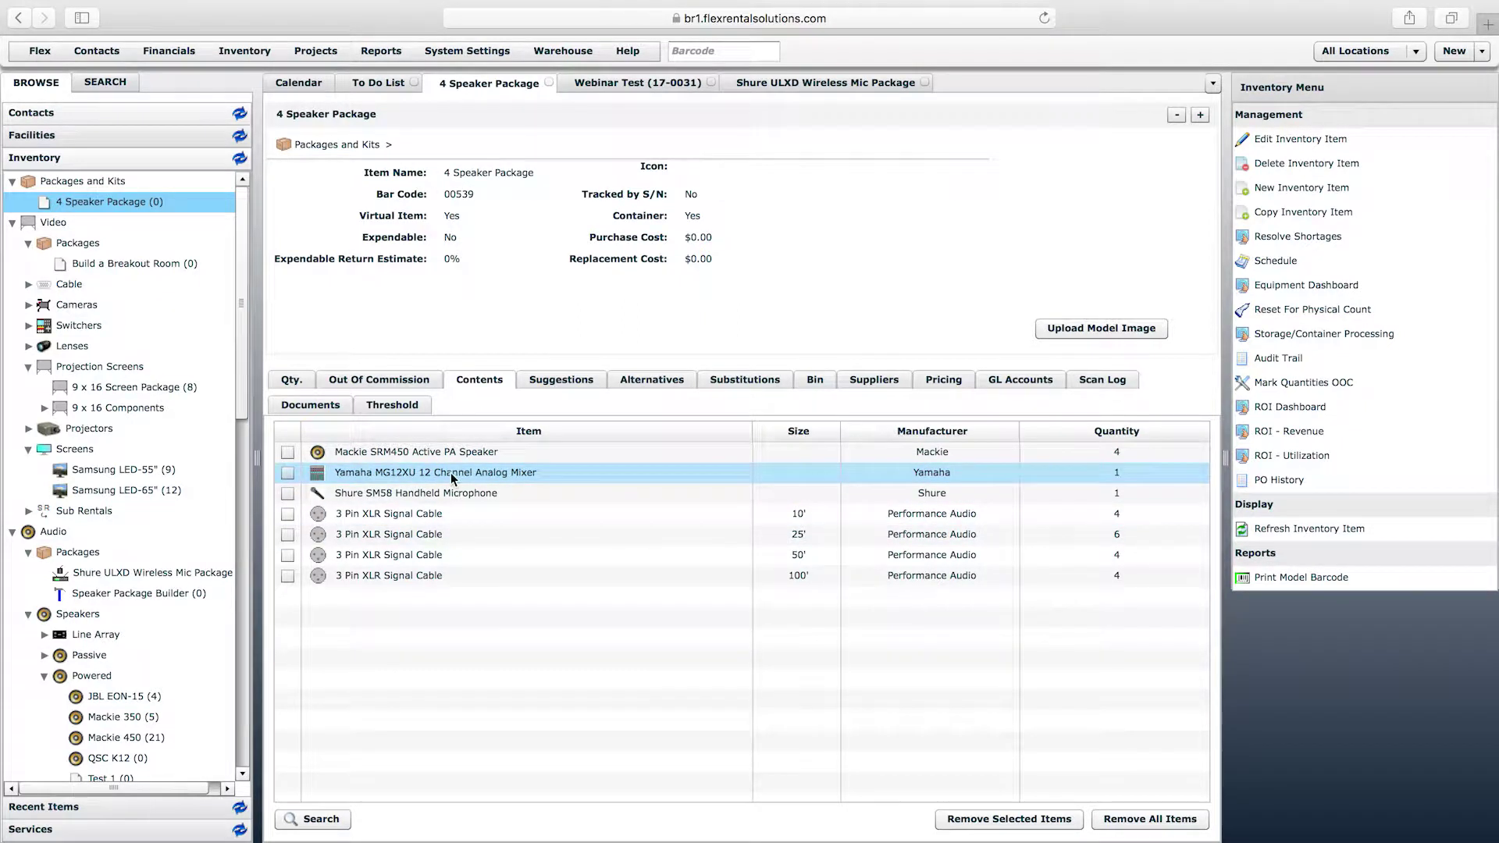
click(395, 497)
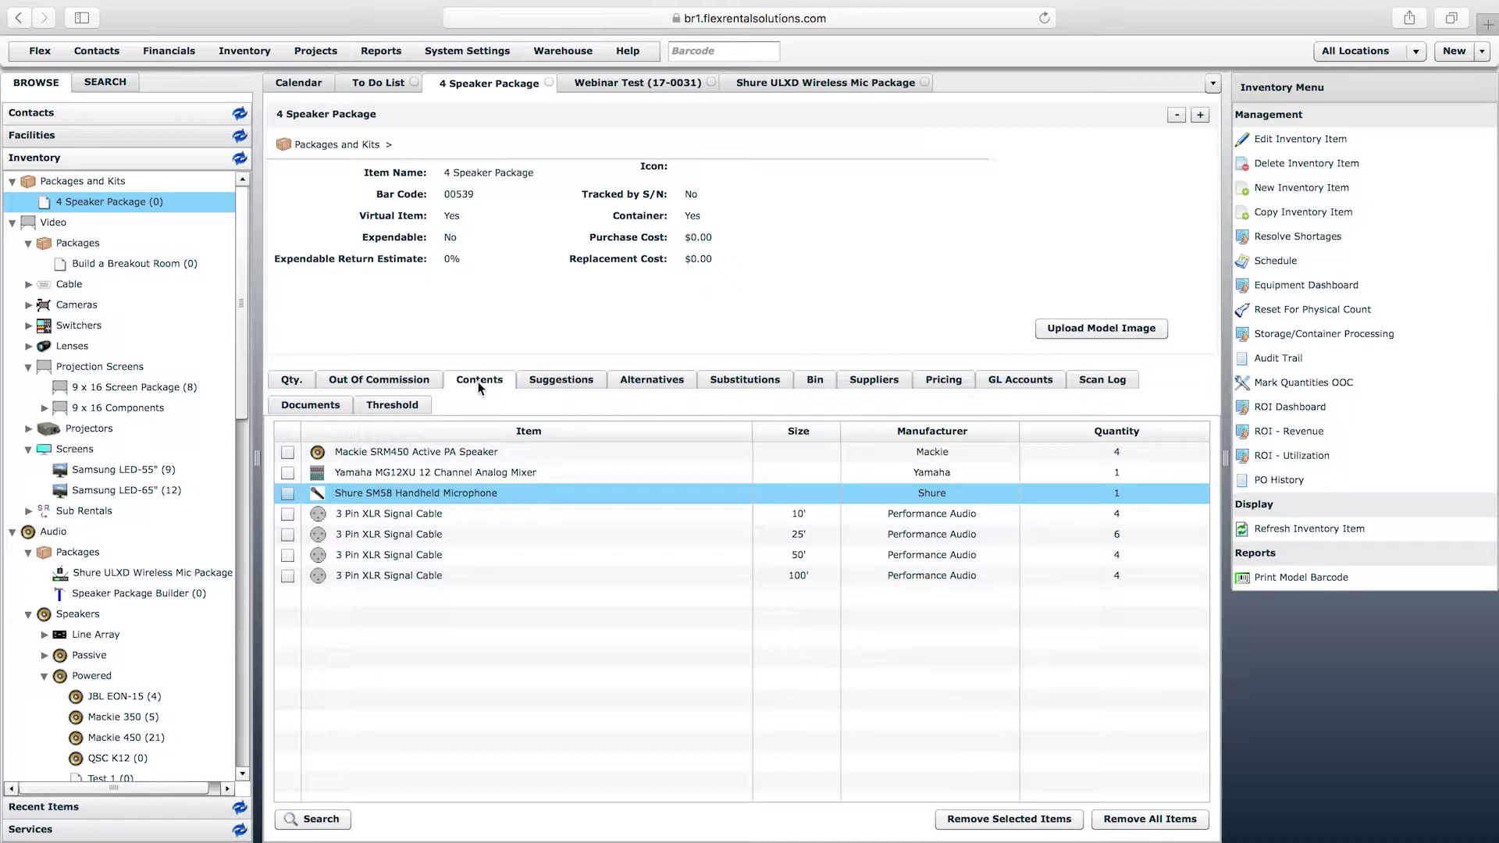
- Remove the Yamaha MG12XU 12 Channel Analog Mixer and Shure SM58 Handheld Microphone from the 4 Speaker Package contents
click(287, 473)
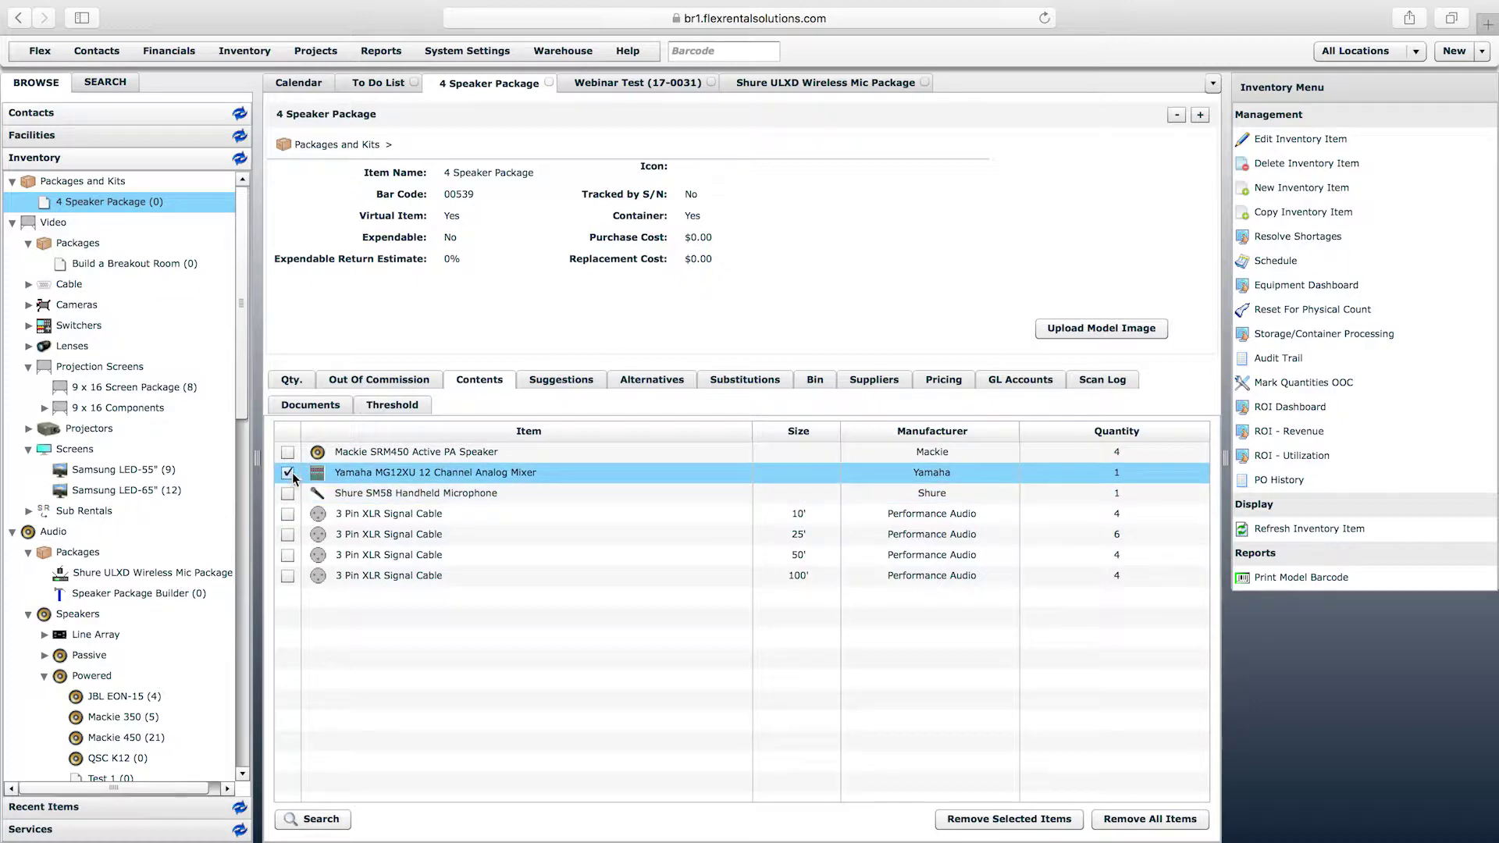
click(287, 493)
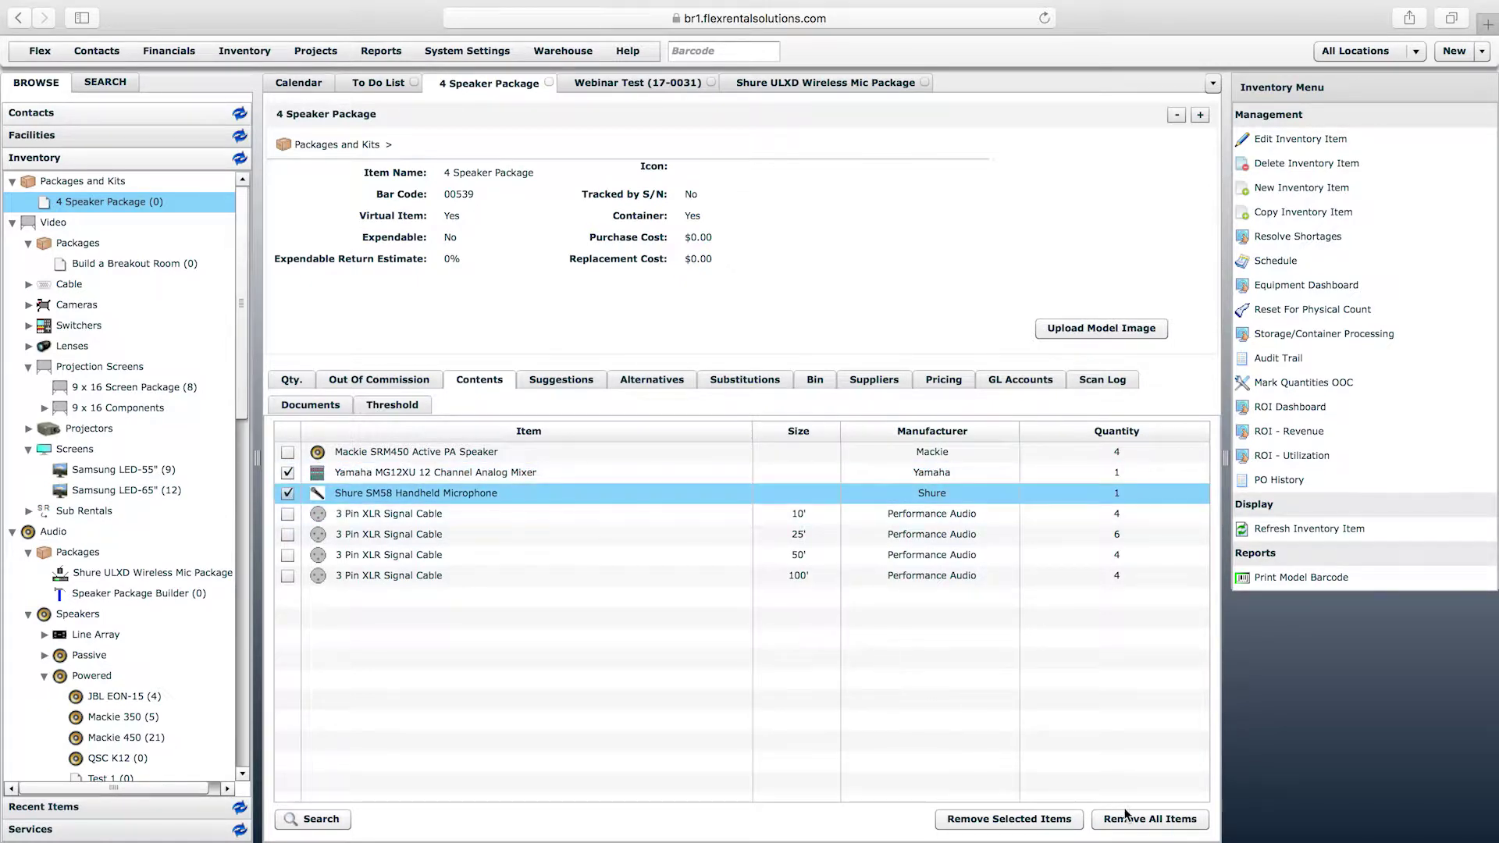
click(1009, 818)
click(717, 473)
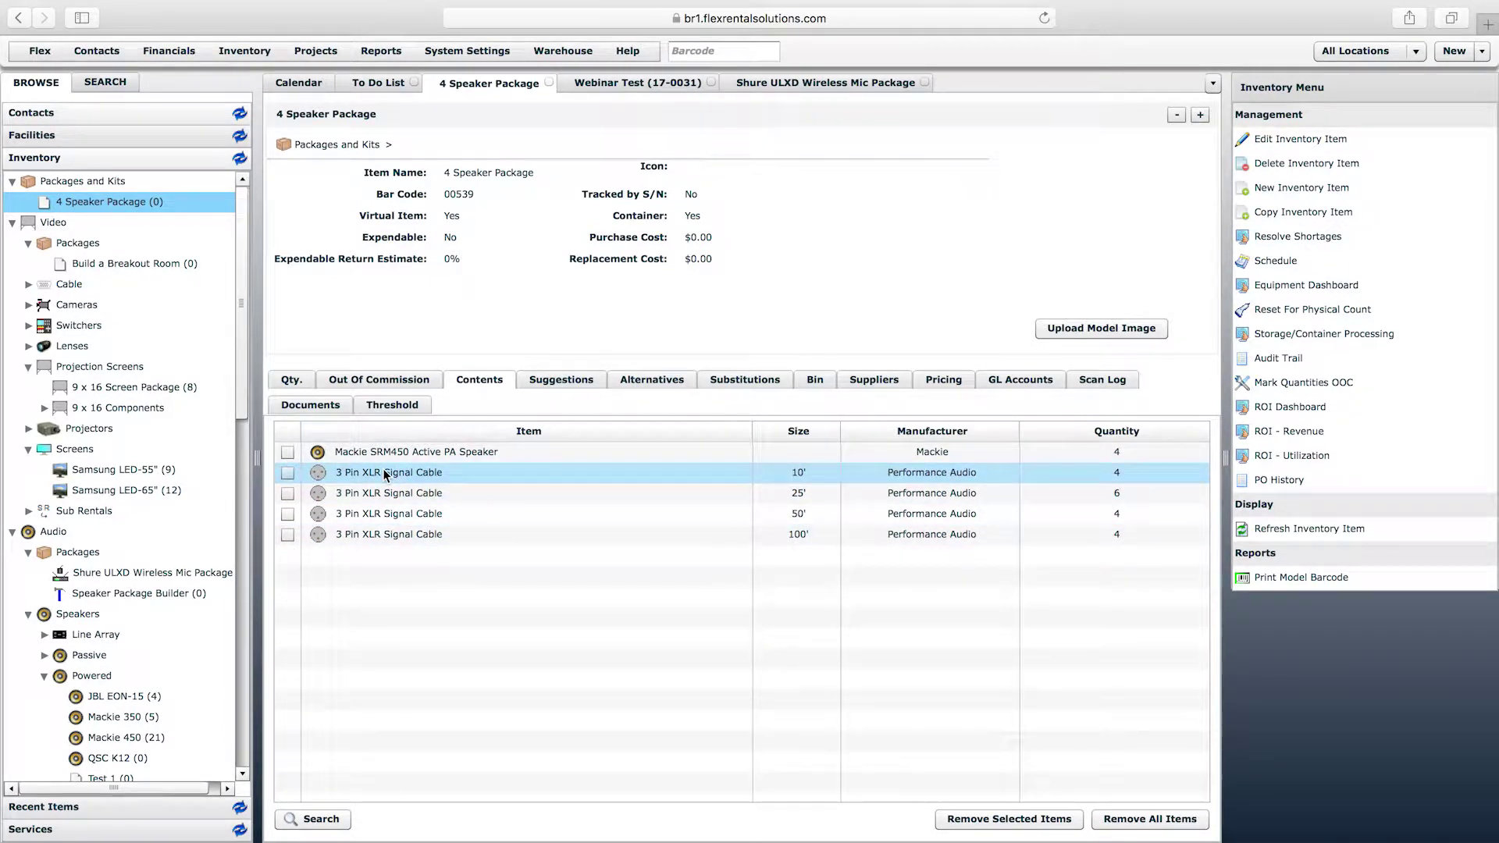
- Remove the 10', 25', 50' and 100' 3 Pin XLR Signal Cables from the 4 Speaker Package contents
click(287, 474)
click(288, 493)
click(287, 514)
click(287, 535)
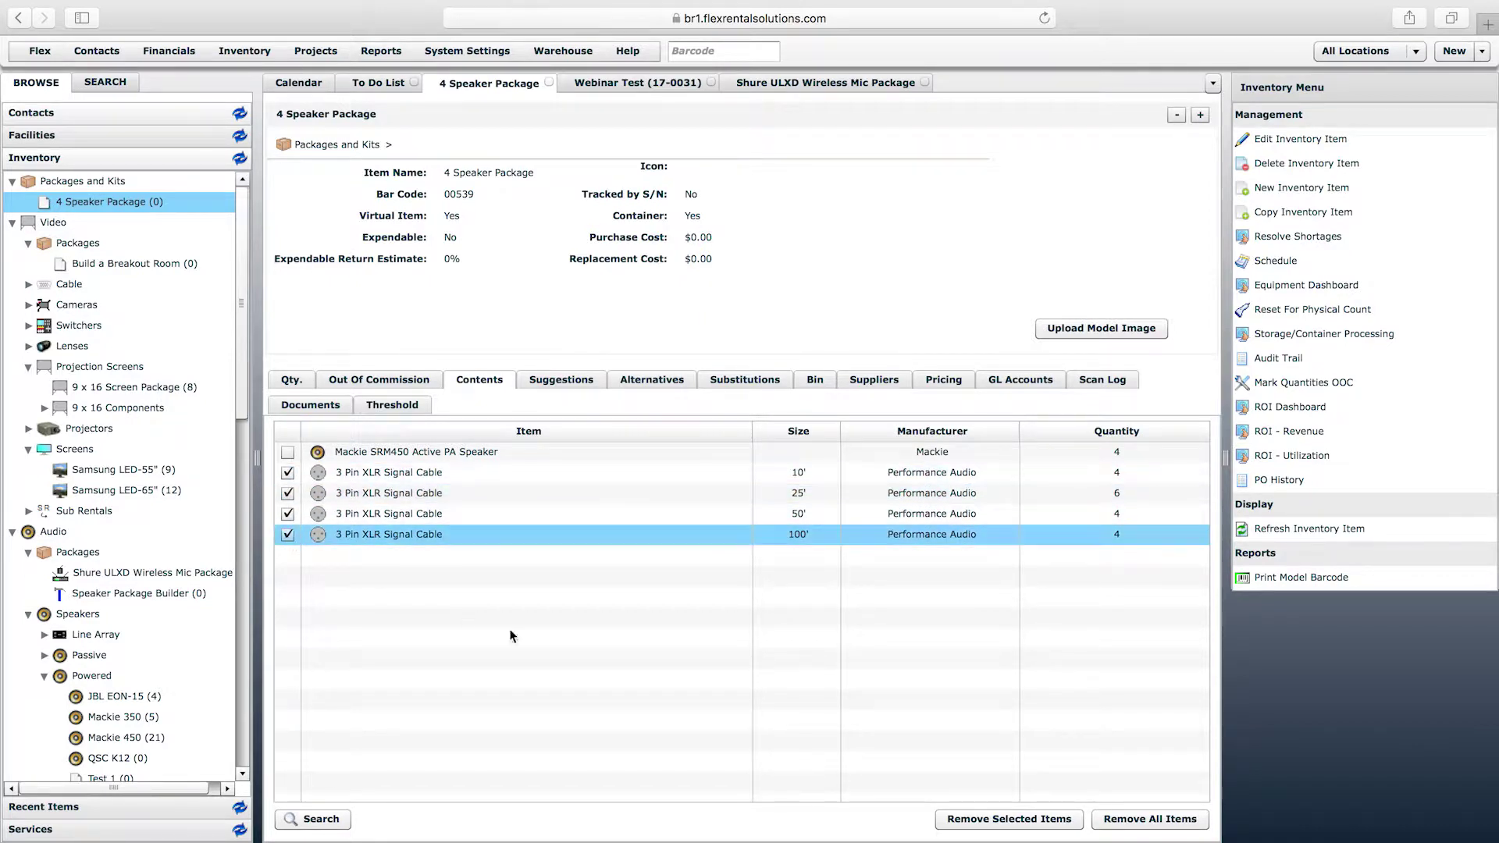
click(1023, 819)
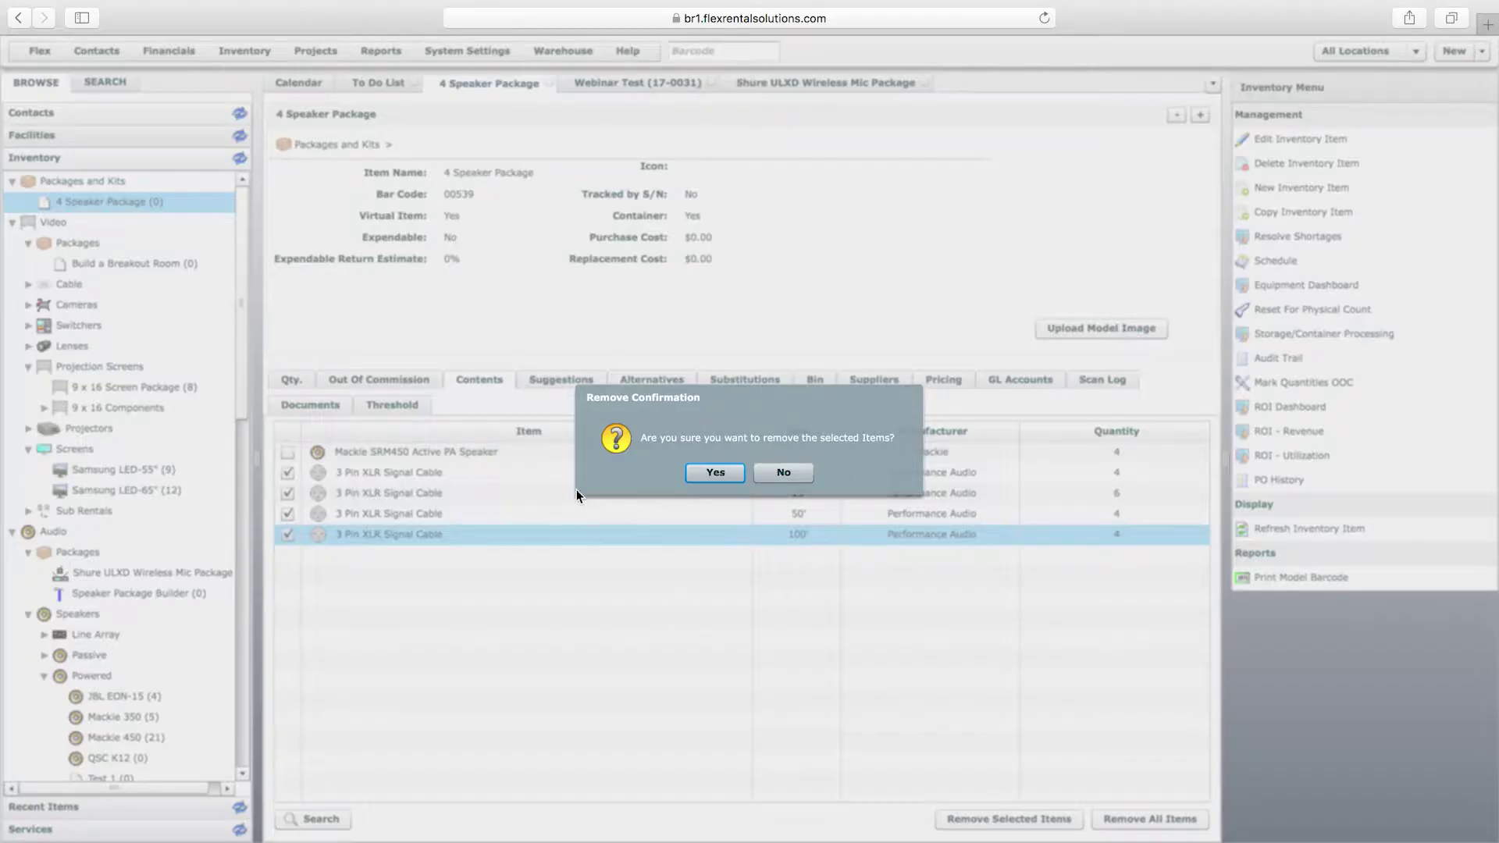
click(692, 474)
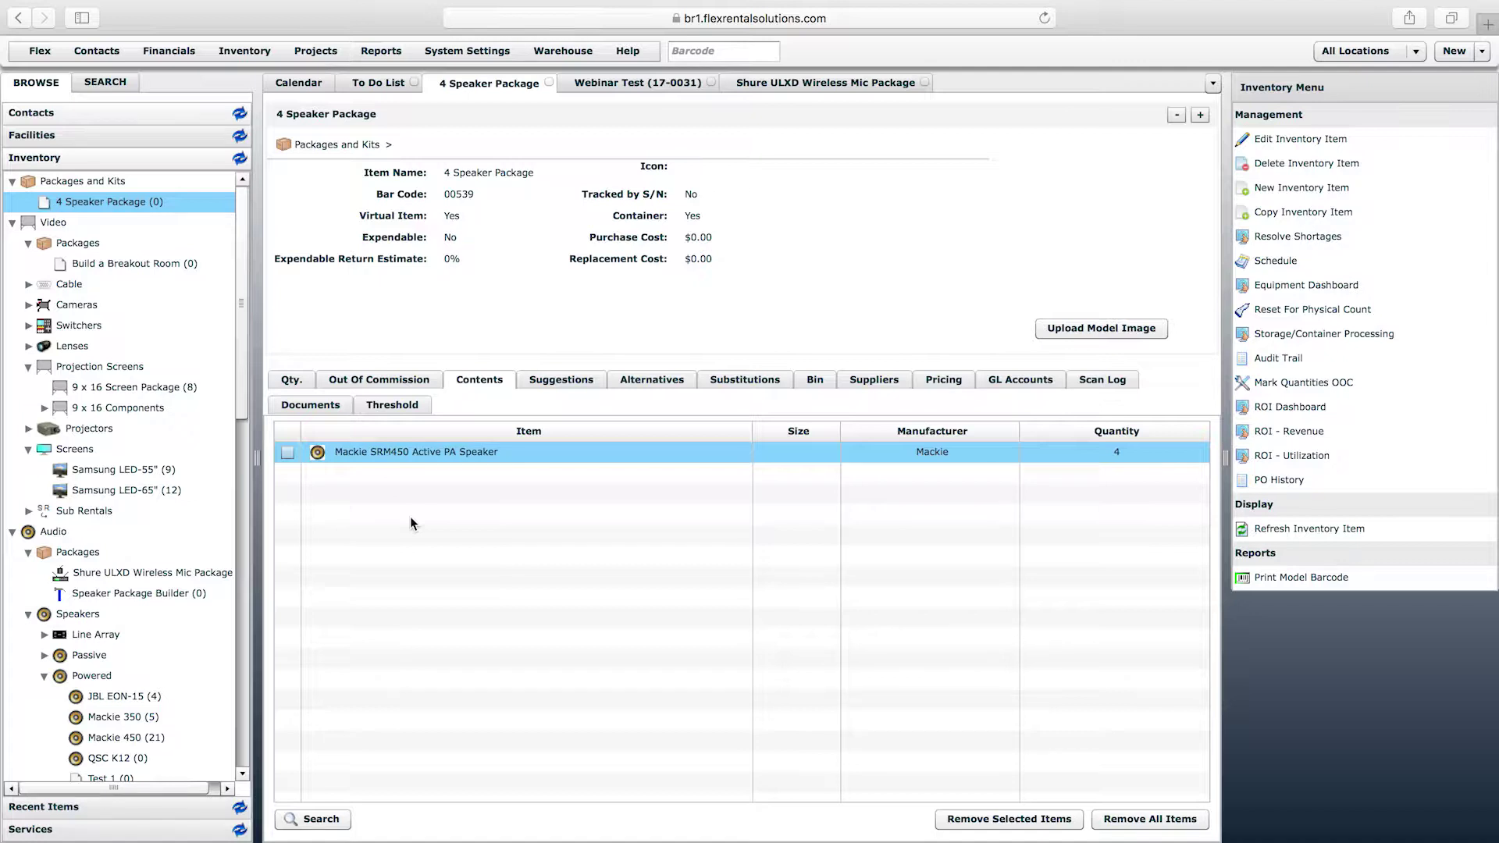
- Add the Mackie ProFX12v2, Yamaha MG12XU and Yamaha MG16XU analog mixers as suggestions for the 4 Speaker Package, quantity 1 each
click(552, 380)
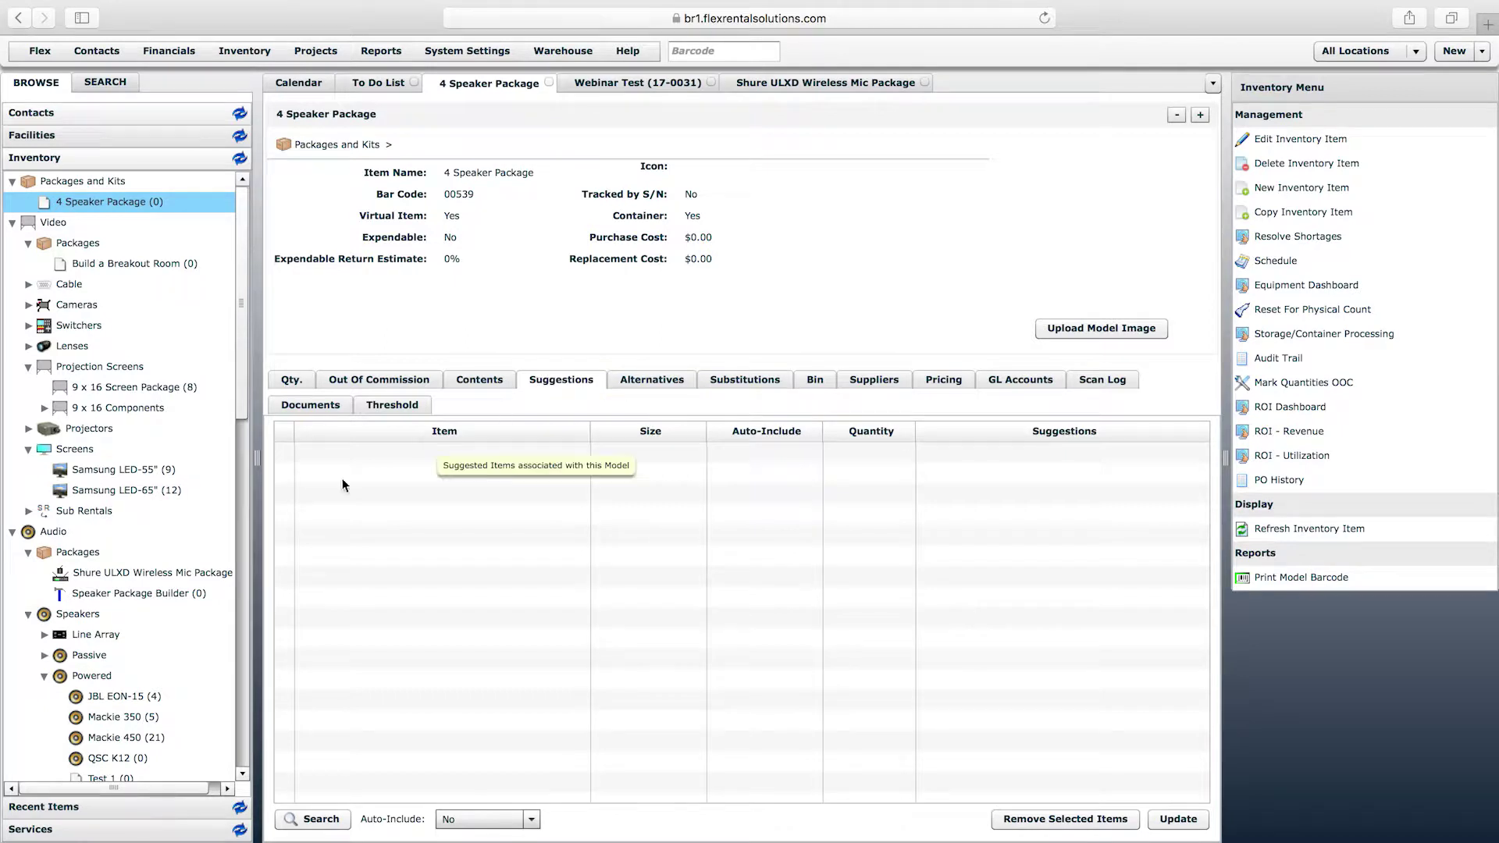
drag(242, 406, 243, 503)
drag(172, 552, 500, 508)
click(825, 497)
drag(156, 572, 436, 531)
click(811, 491)
drag(152, 594, 419, 535)
click(809, 492)
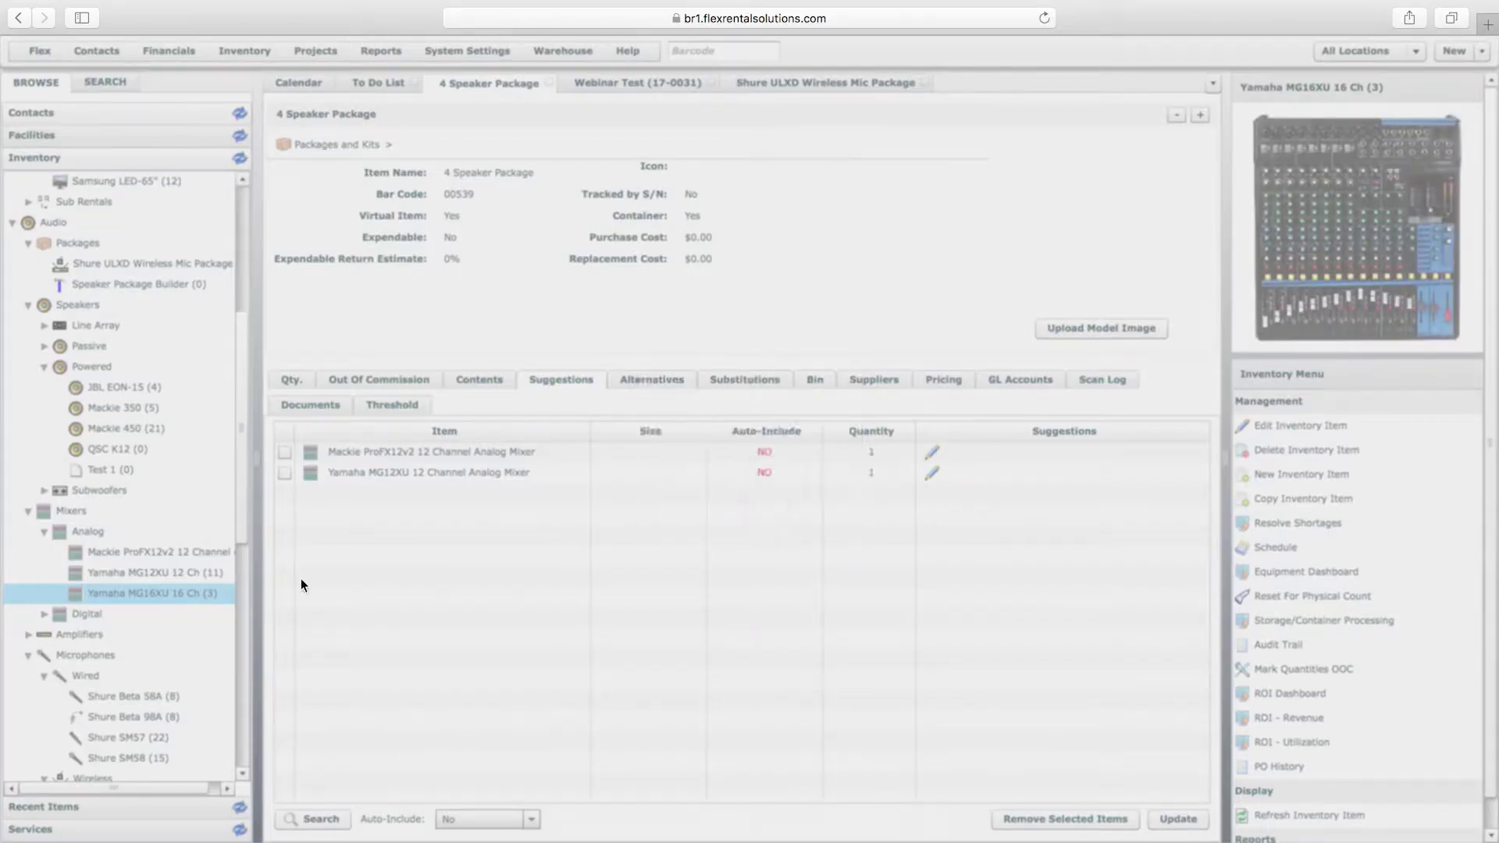
- Add the Behringer X32 and Yamaha LS9 digital mixers as suggestions for the 4 Speaker Package, quantity 1 each
click(43, 616)
drag(129, 634, 340, 620)
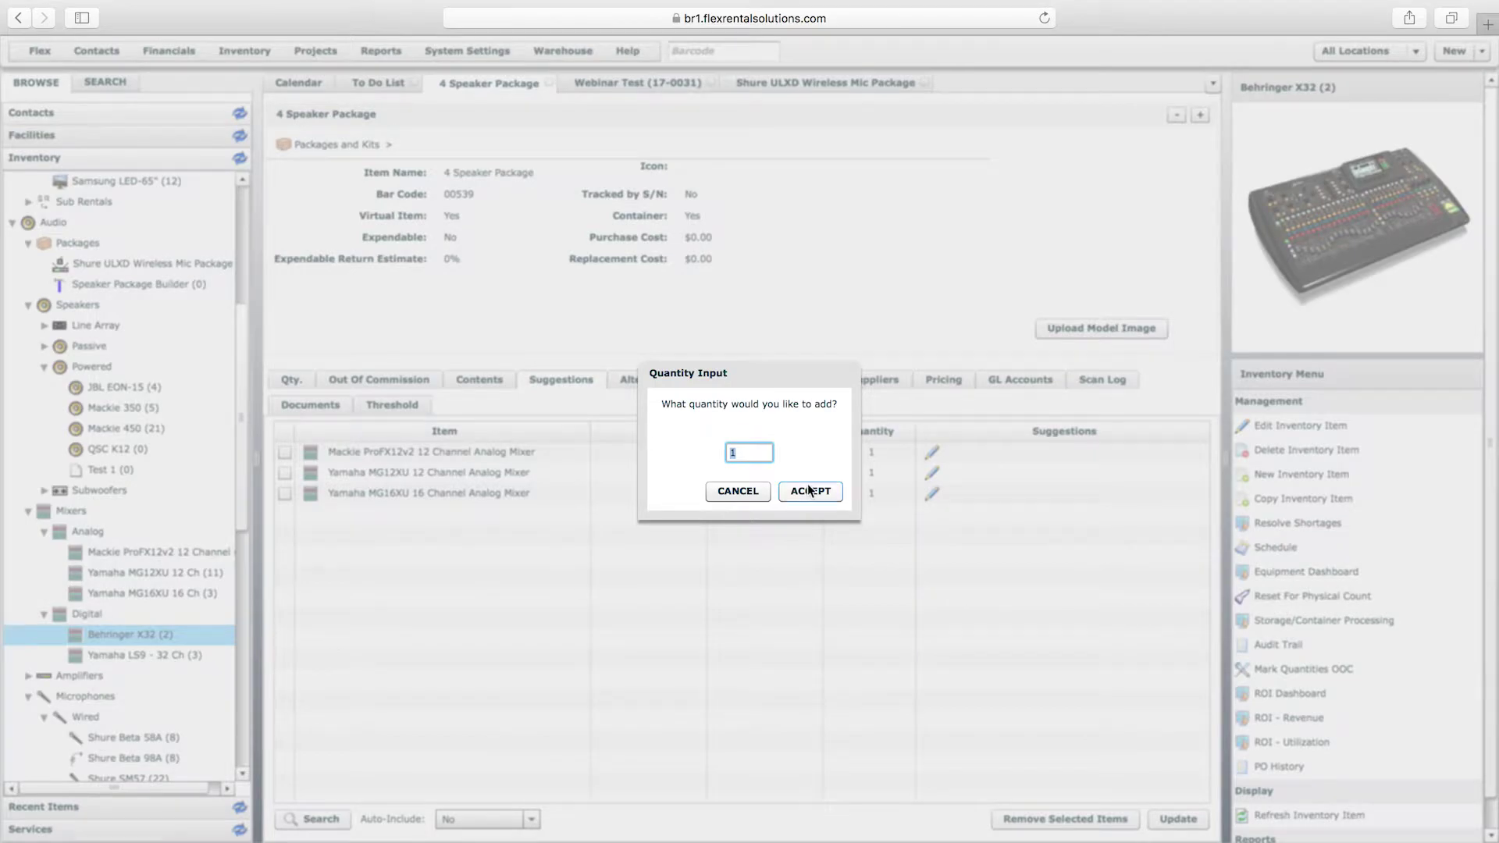
click(809, 490)
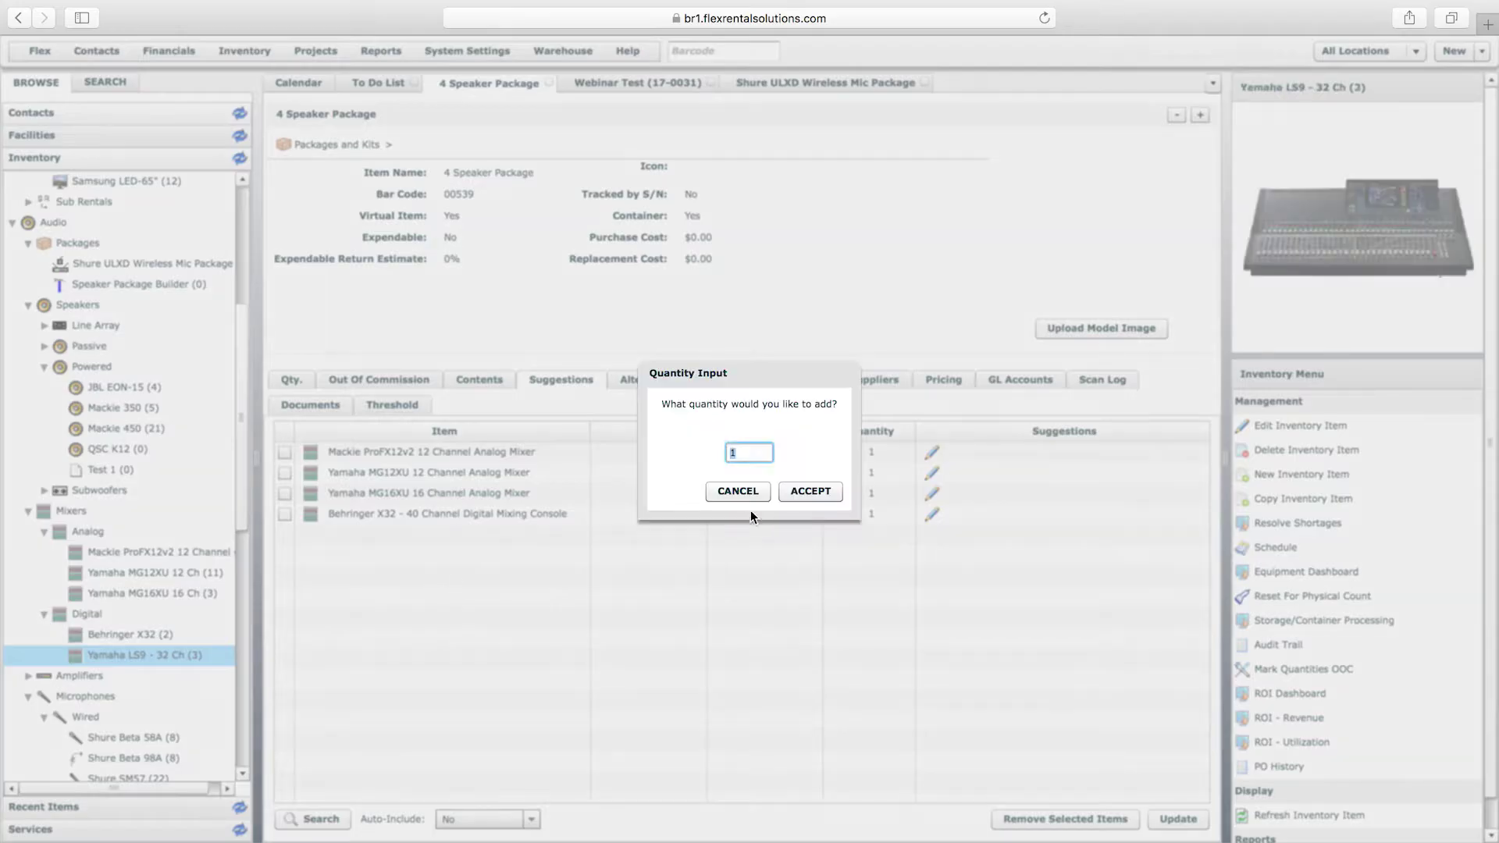
click(797, 491)
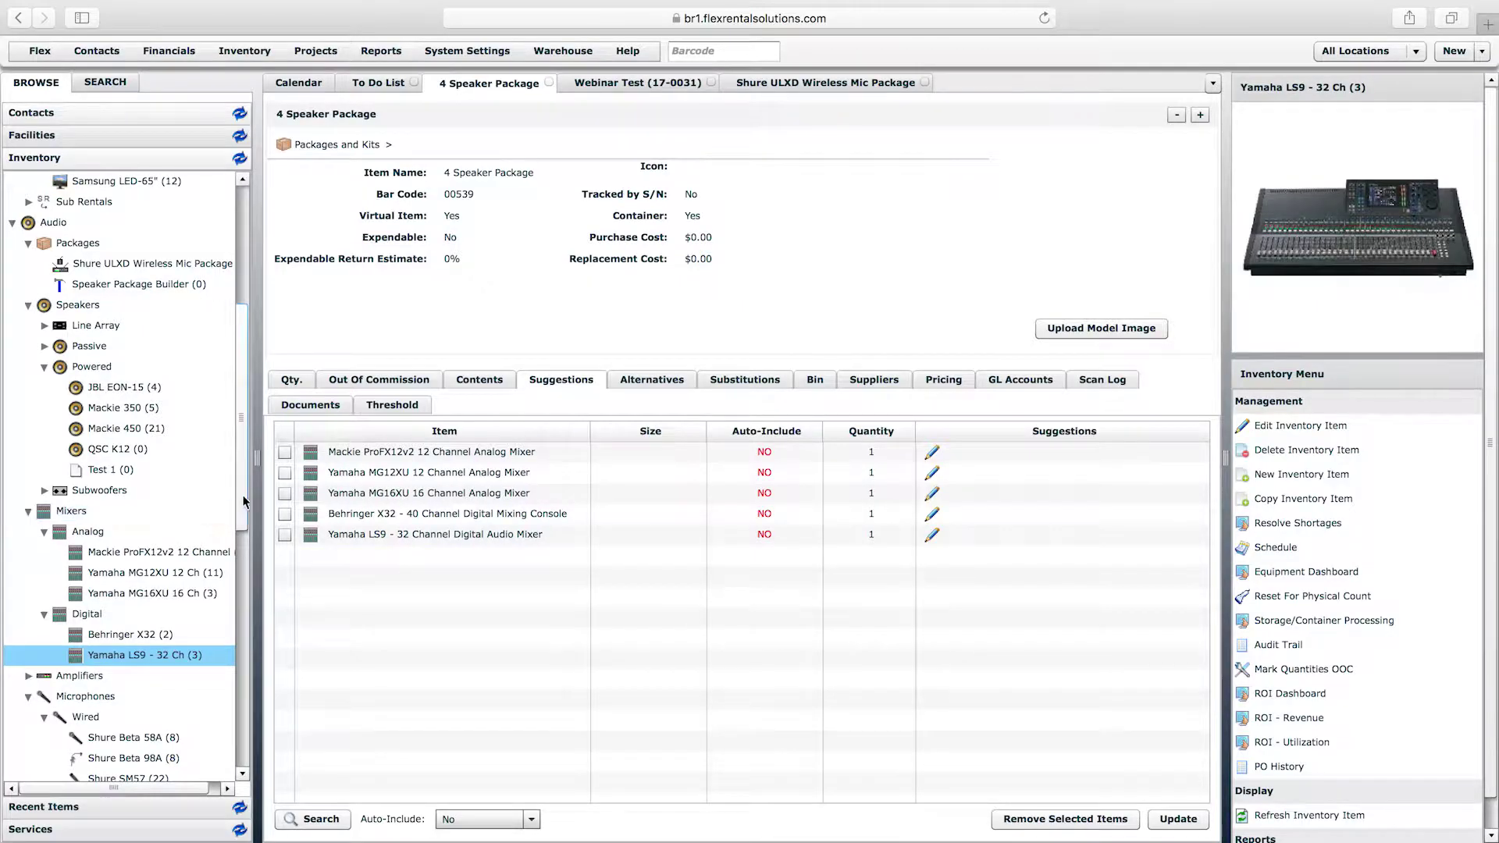
- Add the wired Shure Beta 58A and Shure SM57 microphones to the 4 Speaker Package suggestions
scroll(143, 611, down, 4)
drag(141, 593, 376, 602)
click(797, 497)
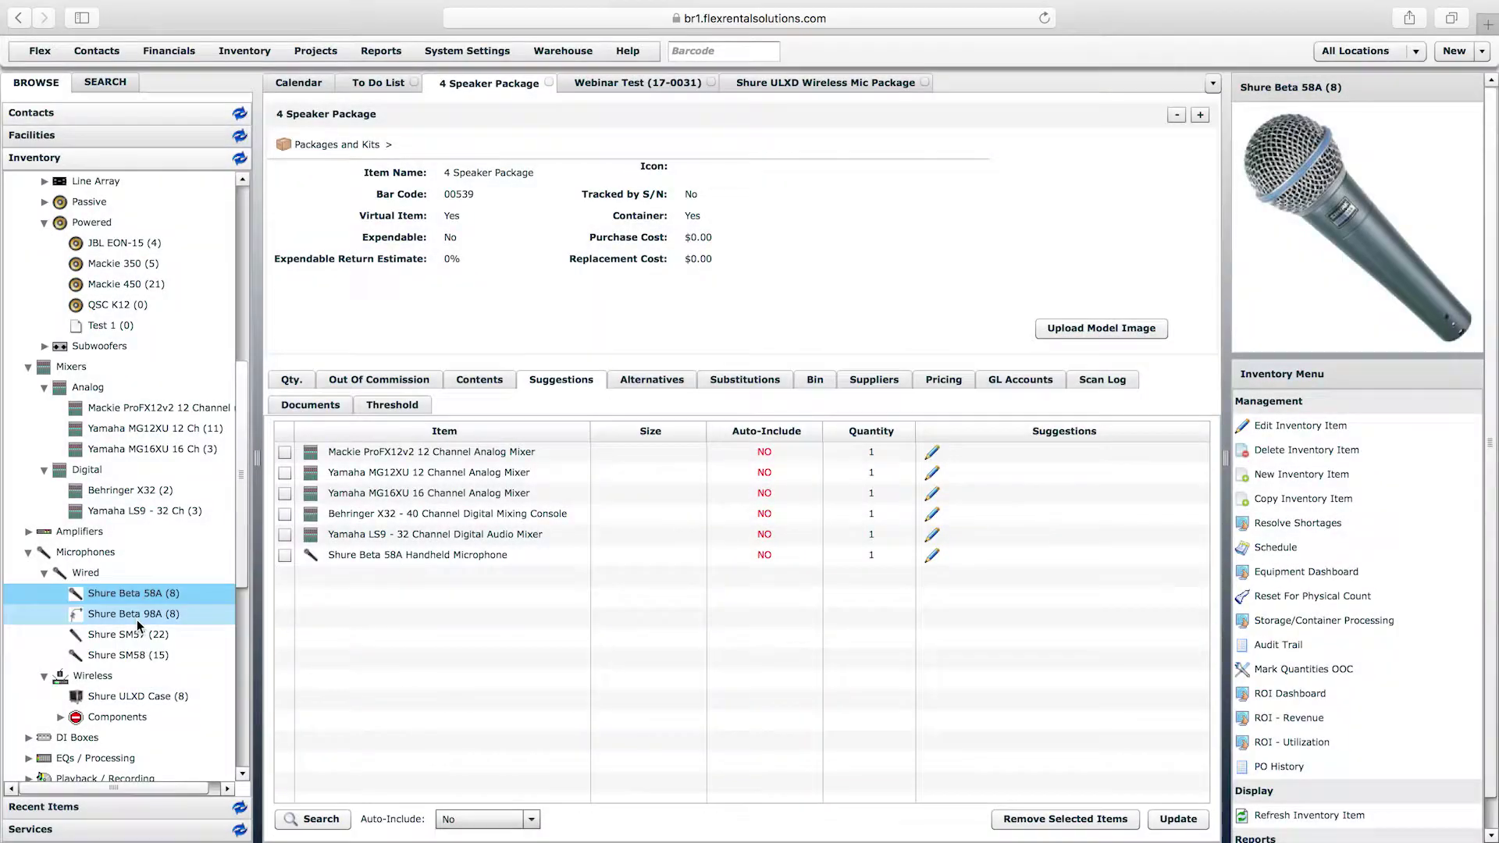
drag(129, 634, 469, 625)
click(811, 491)
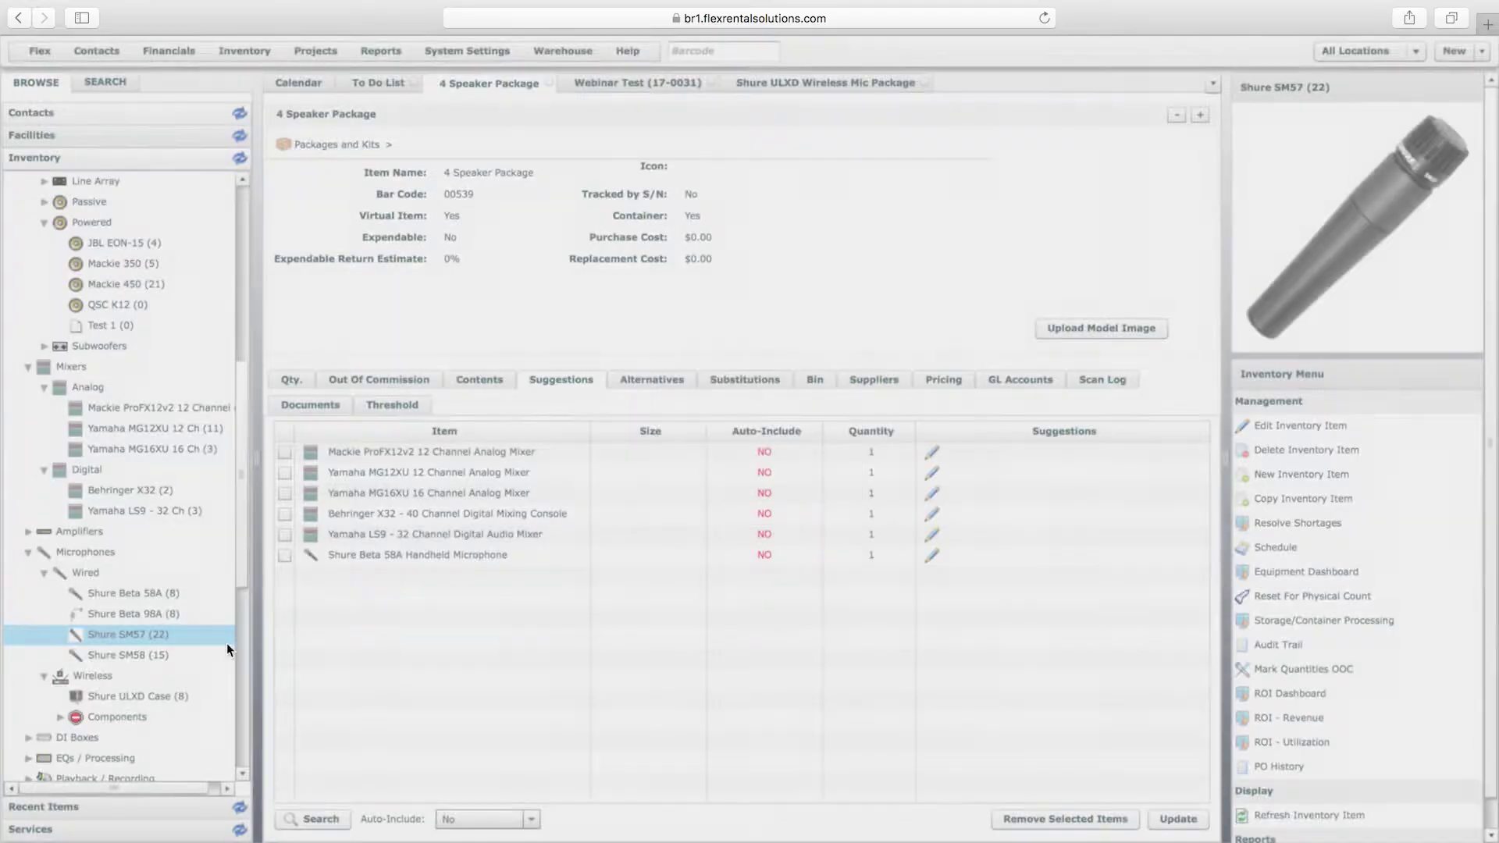
- Add the Shure SM58 microphone and the 10' 3 Pin XLR cable as 4 Speaker Package suggestions, quantity 1 each
drag(119, 654, 485, 623)
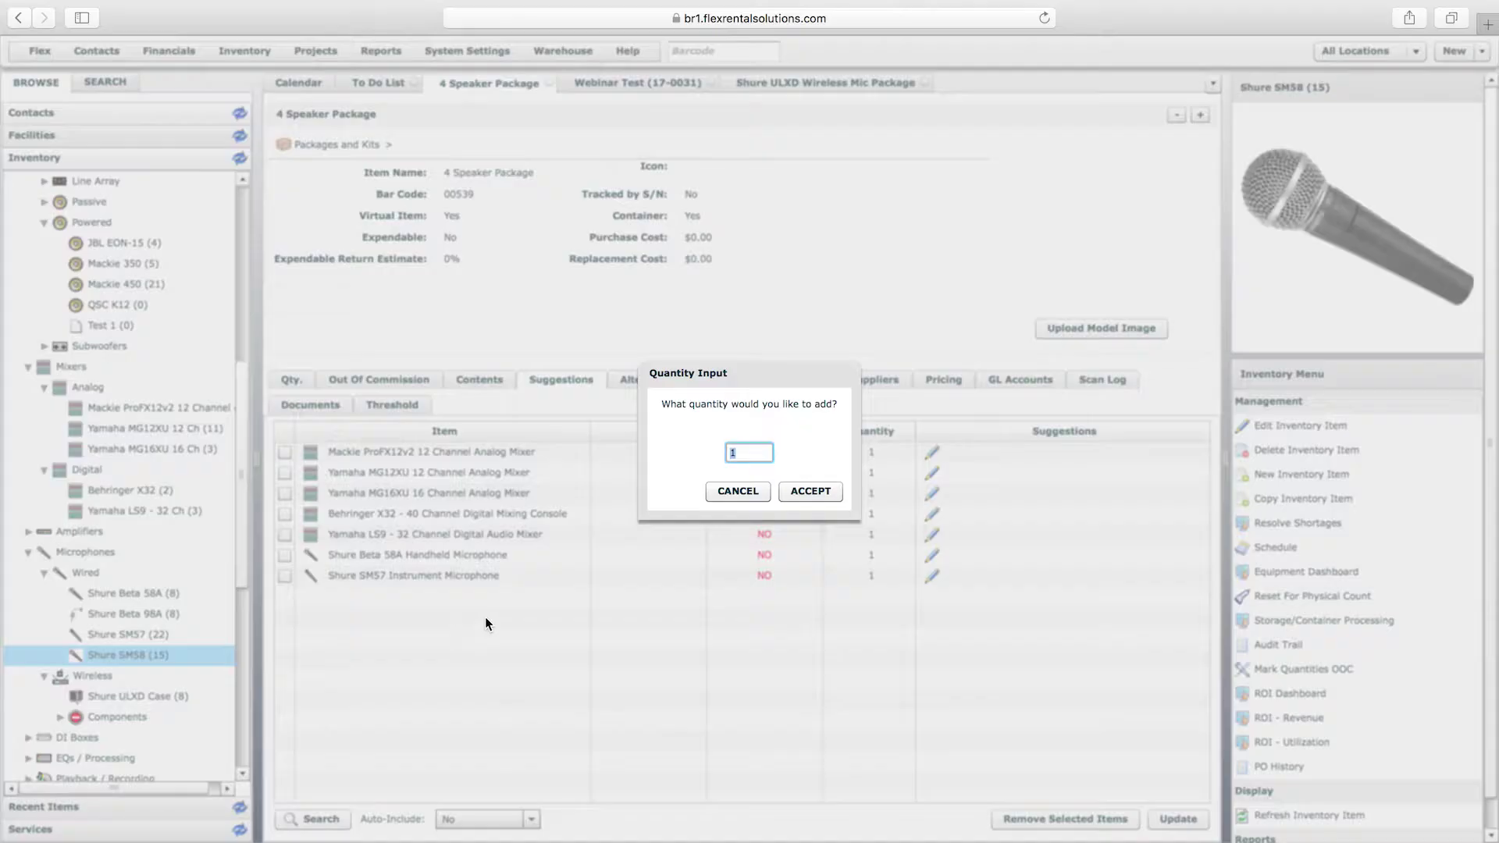
click(810, 492)
drag(244, 533, 250, 622)
drag(156, 575, 352, 625)
click(809, 491)
- Add the 25', 50' and 100' 3 Pin XLR cables to the 4 Speaker Package suggestions, quantity 1 each
drag(107, 621, 817, 496)
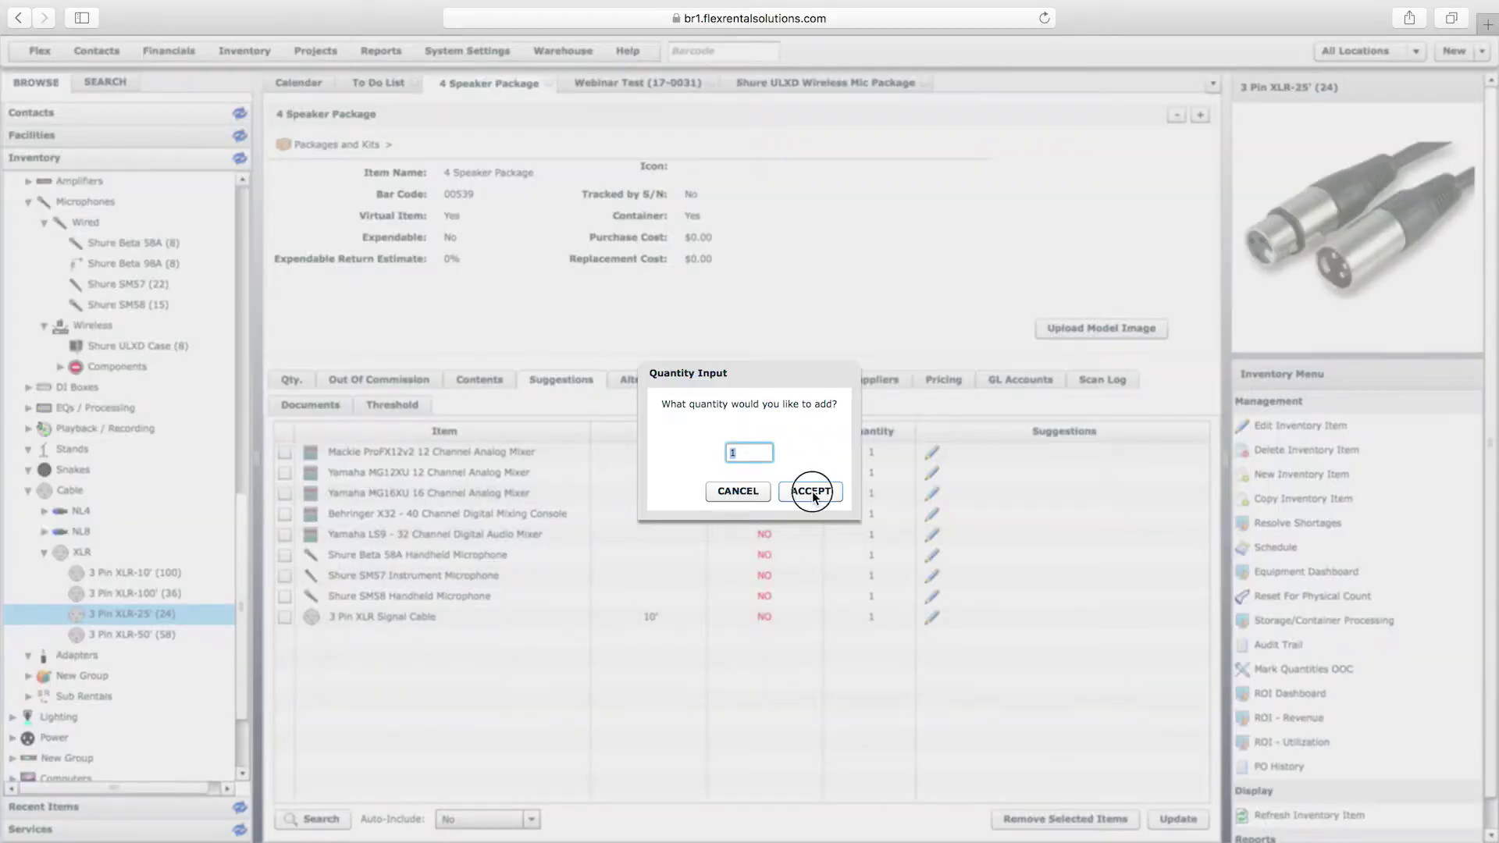
click(812, 490)
drag(132, 634, 771, 523)
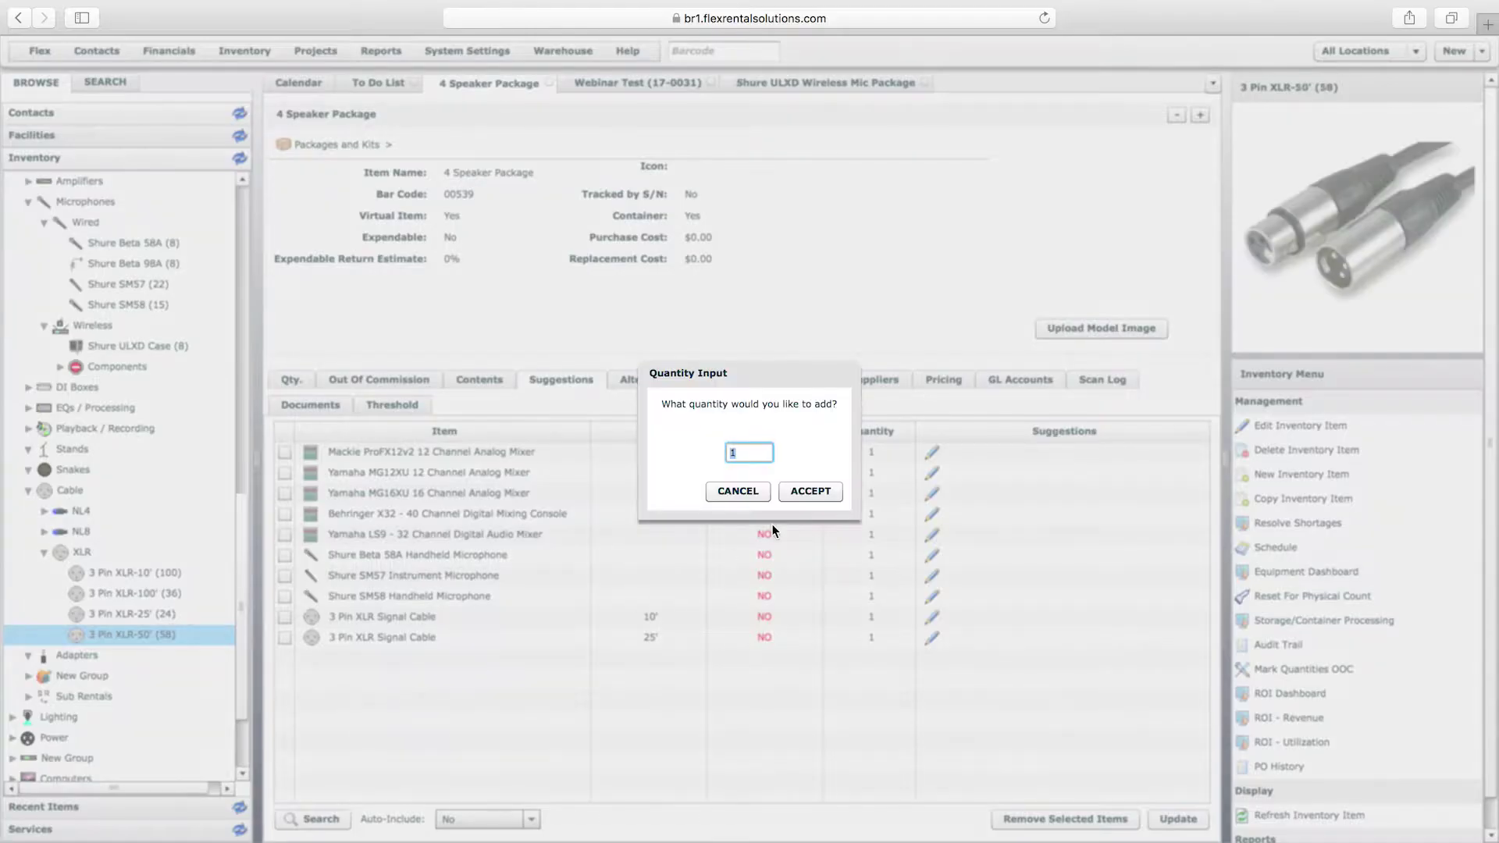
click(811, 491)
click(132, 593)
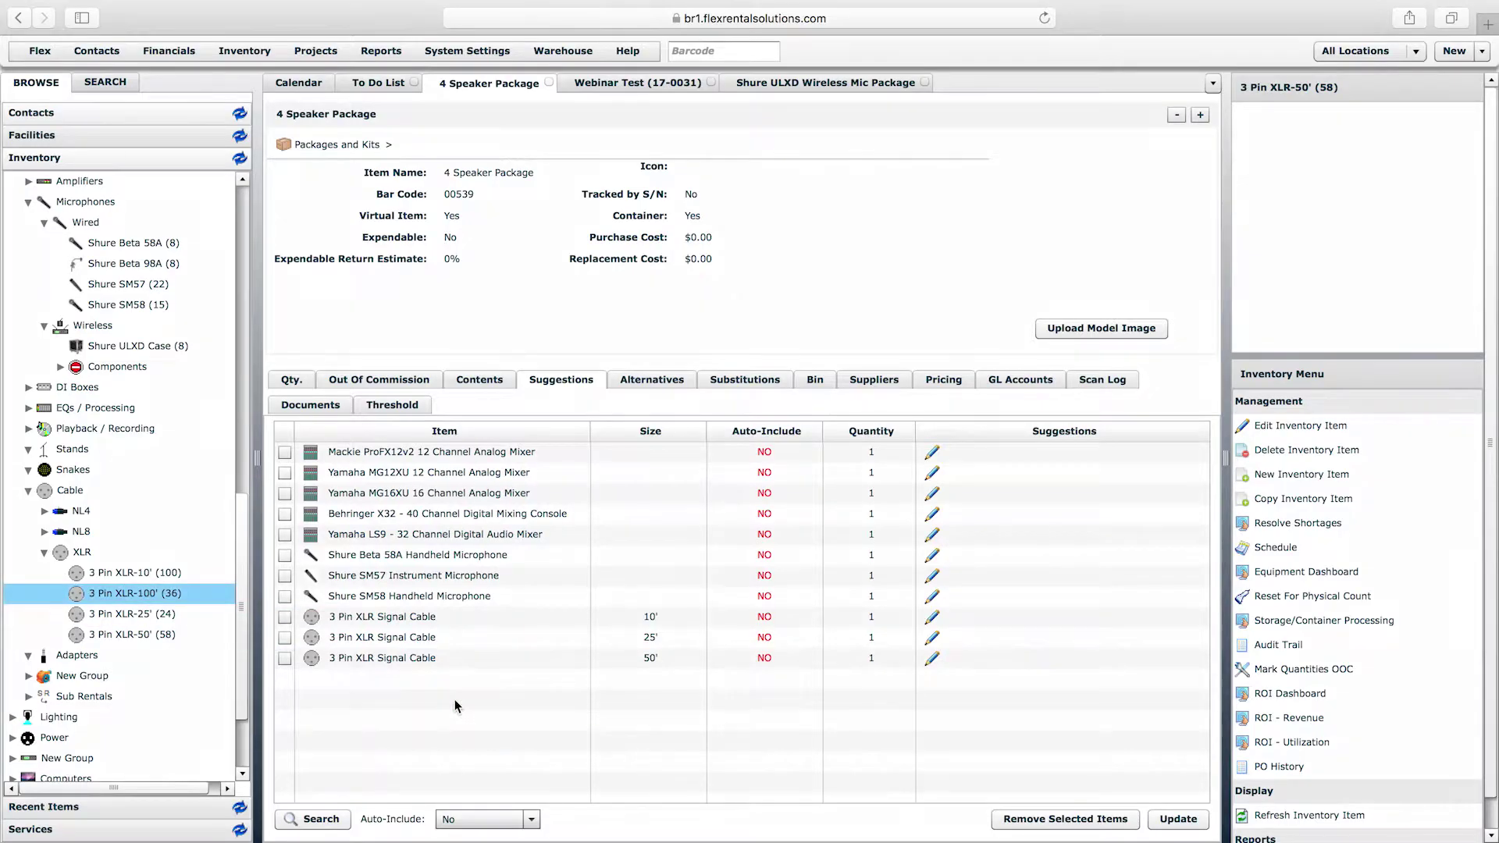
drag(458, 707, 468, 695)
click(806, 493)
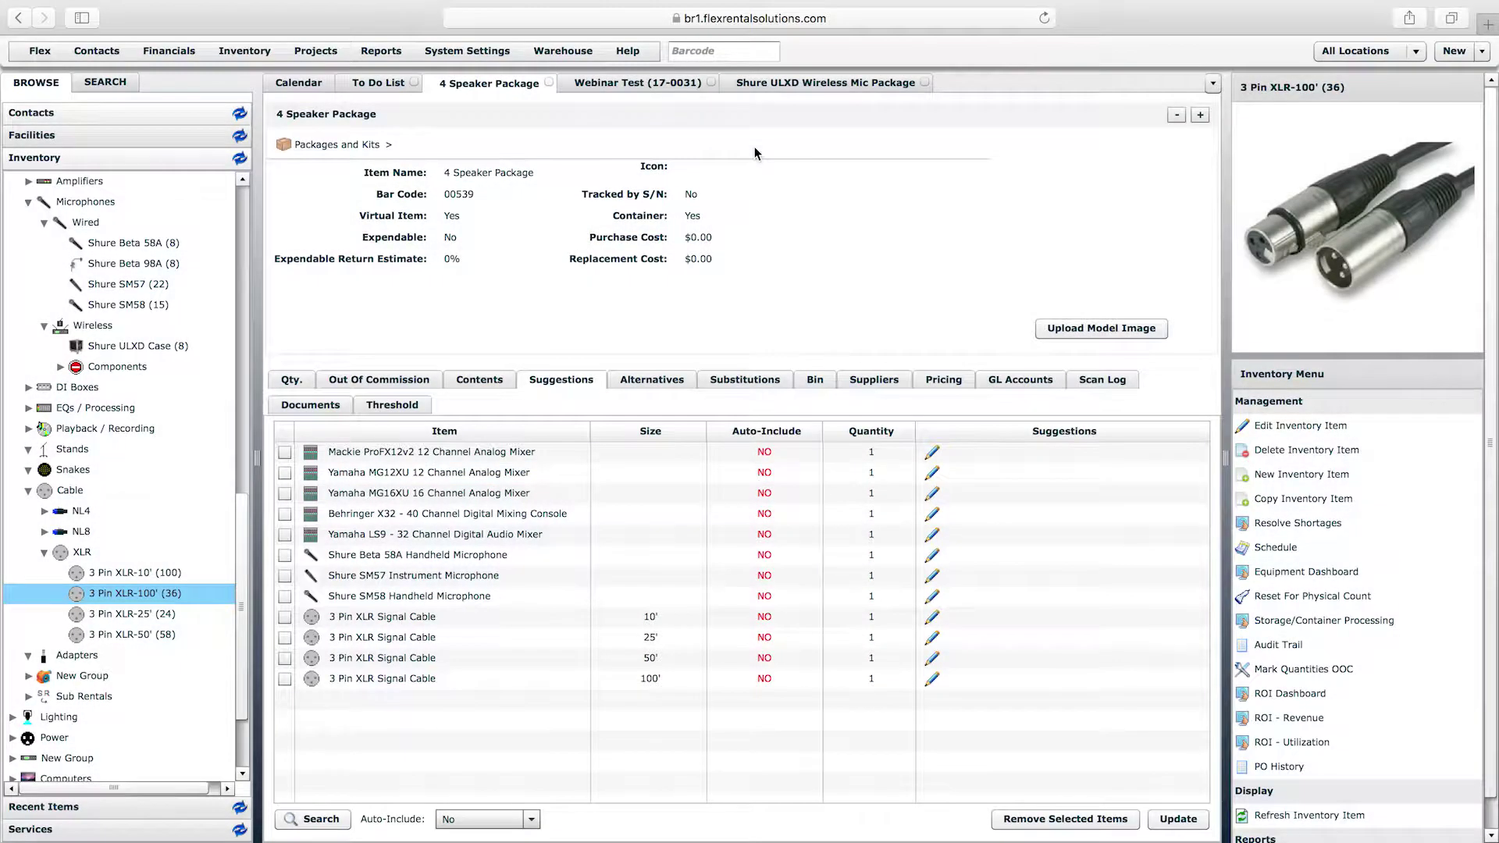
- Delete all existing line items from the Webinar Test quote
click(309, 514)
drag(244, 550, 257, 375)
click(638, 83)
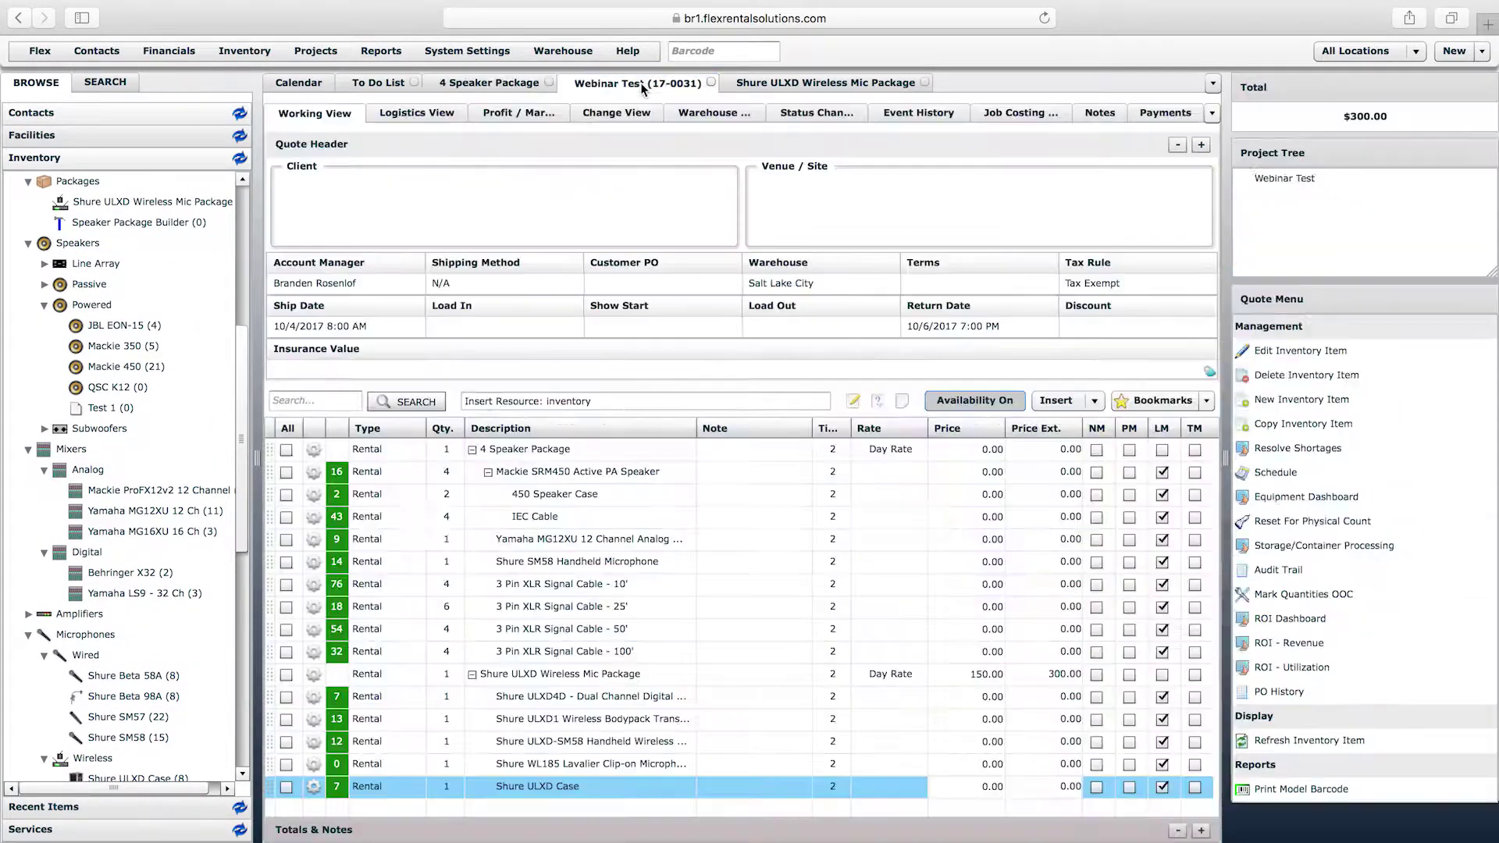
click(287, 428)
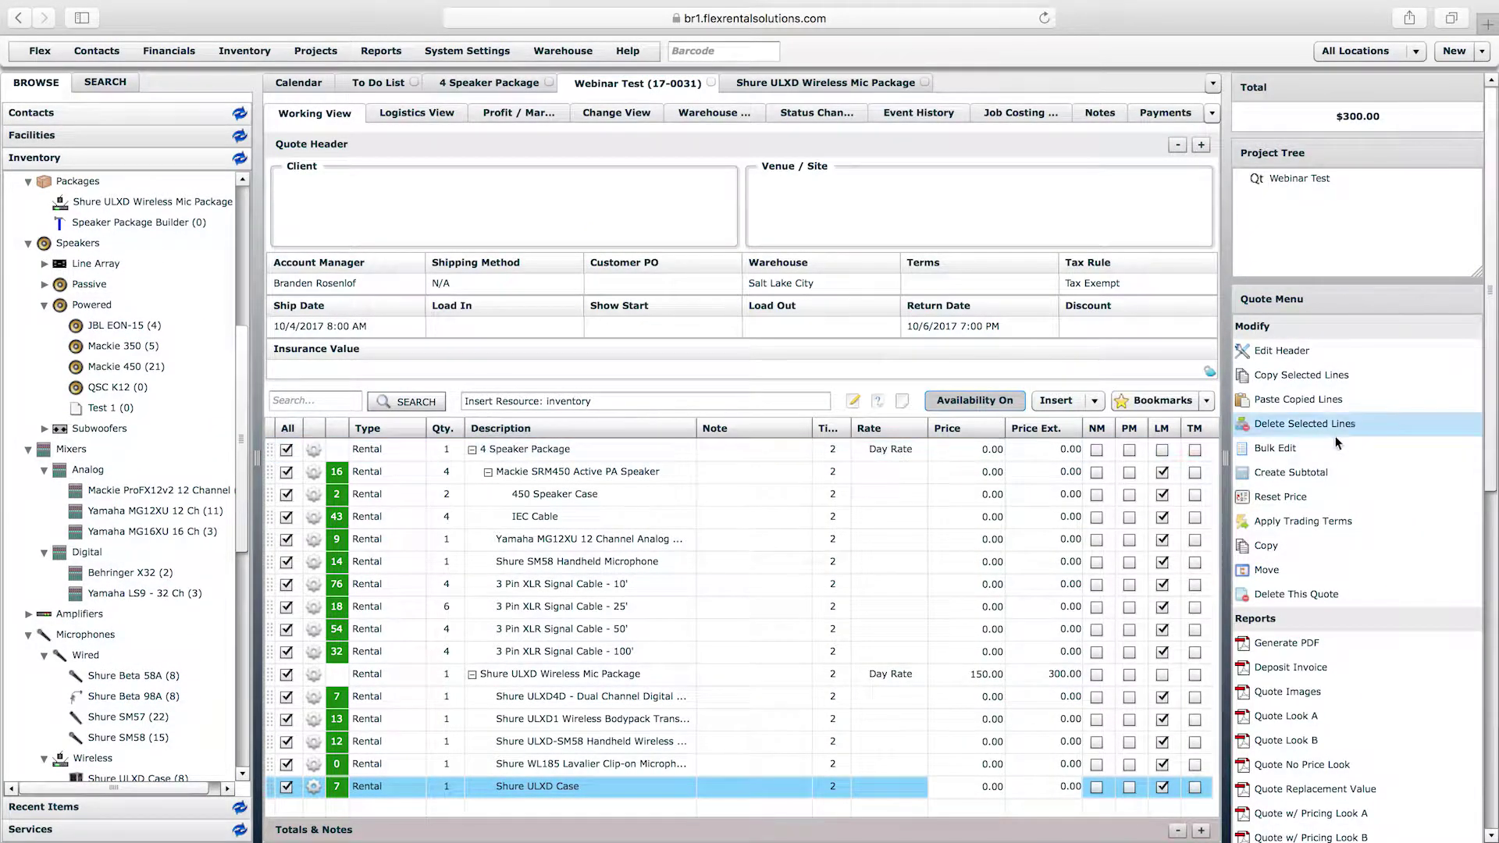
click(1300, 424)
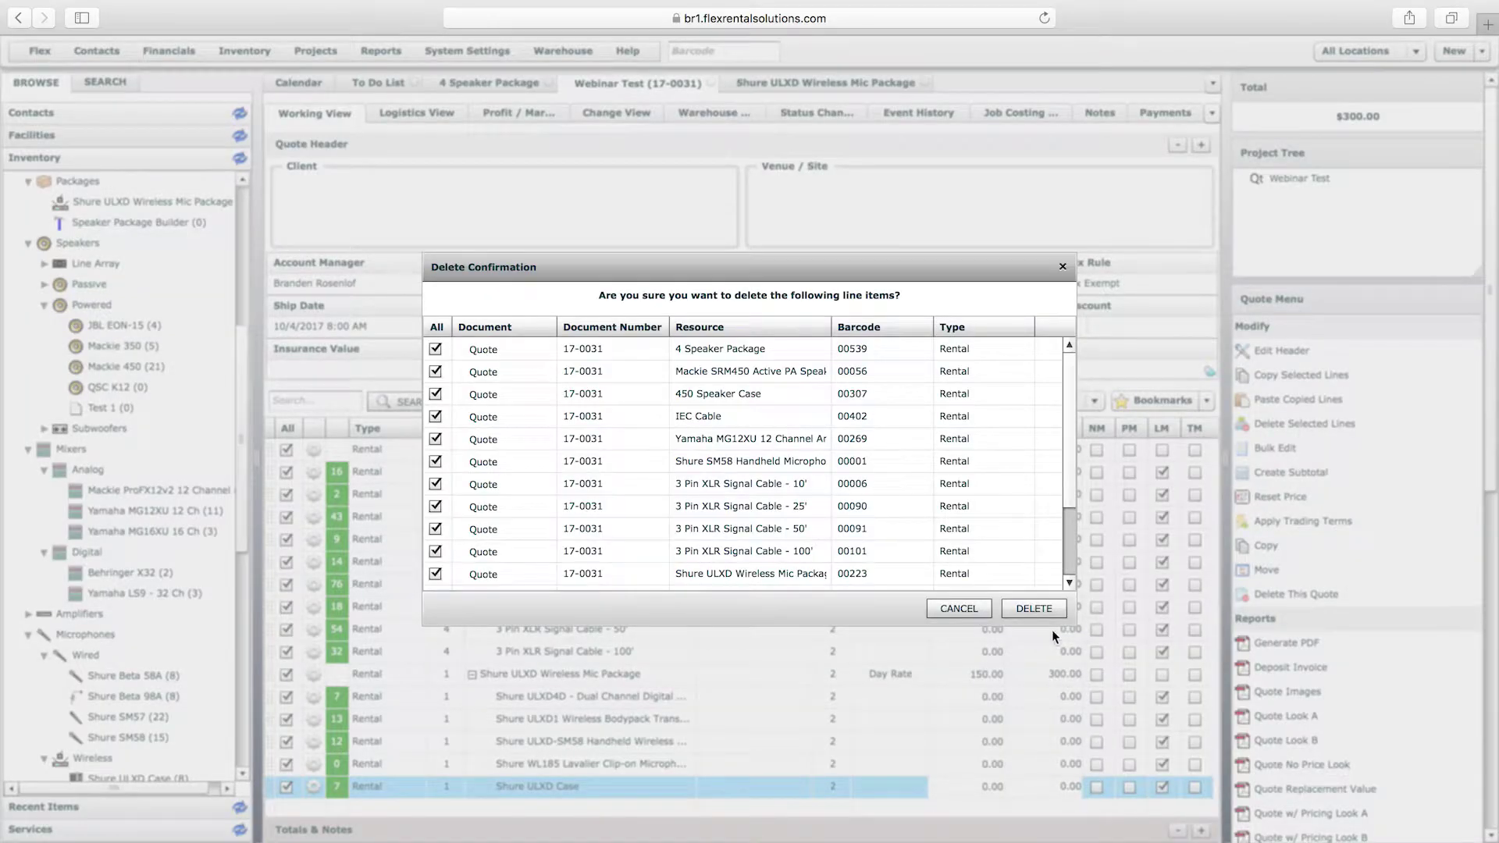
click(1032, 609)
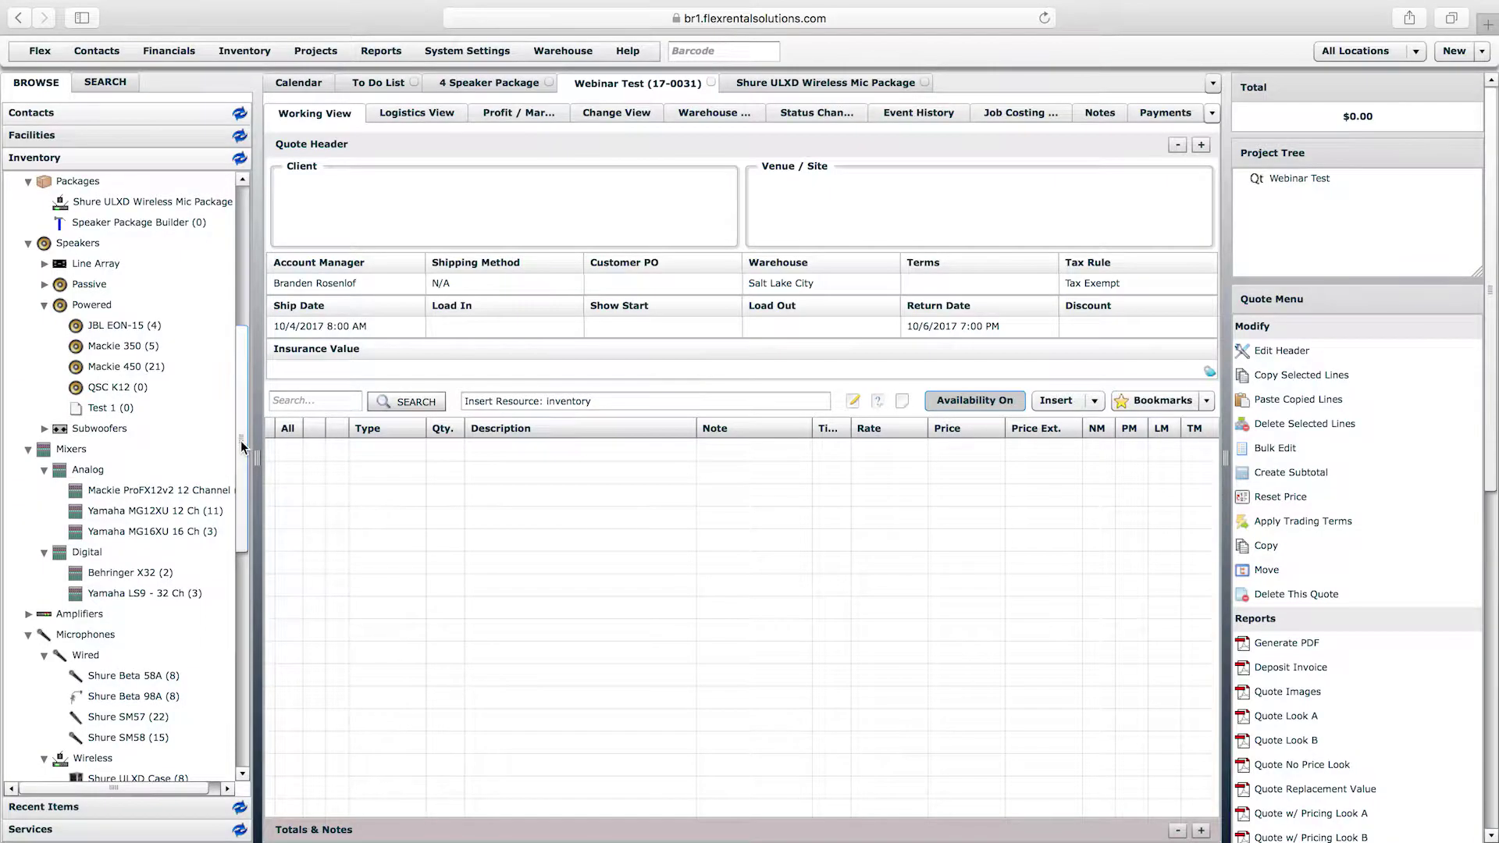
- Add the 4 Speaker Package to the Webinar Test quote and bring its suggestions list fully into view
drag(245, 438, 252, 214)
drag(98, 204, 480, 493)
click(810, 487)
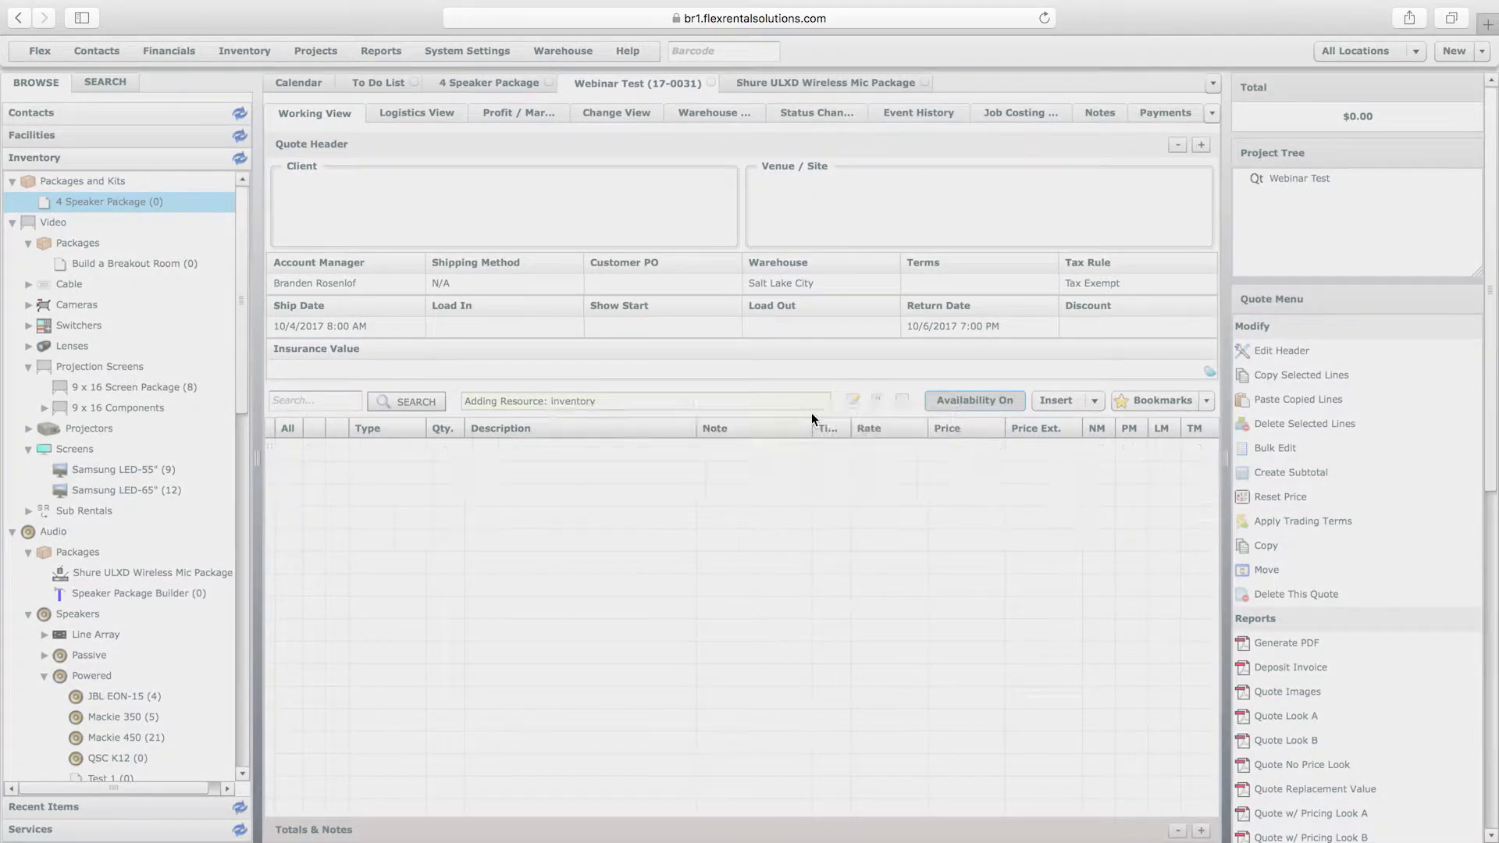
drag(610, 243, 1003, 195)
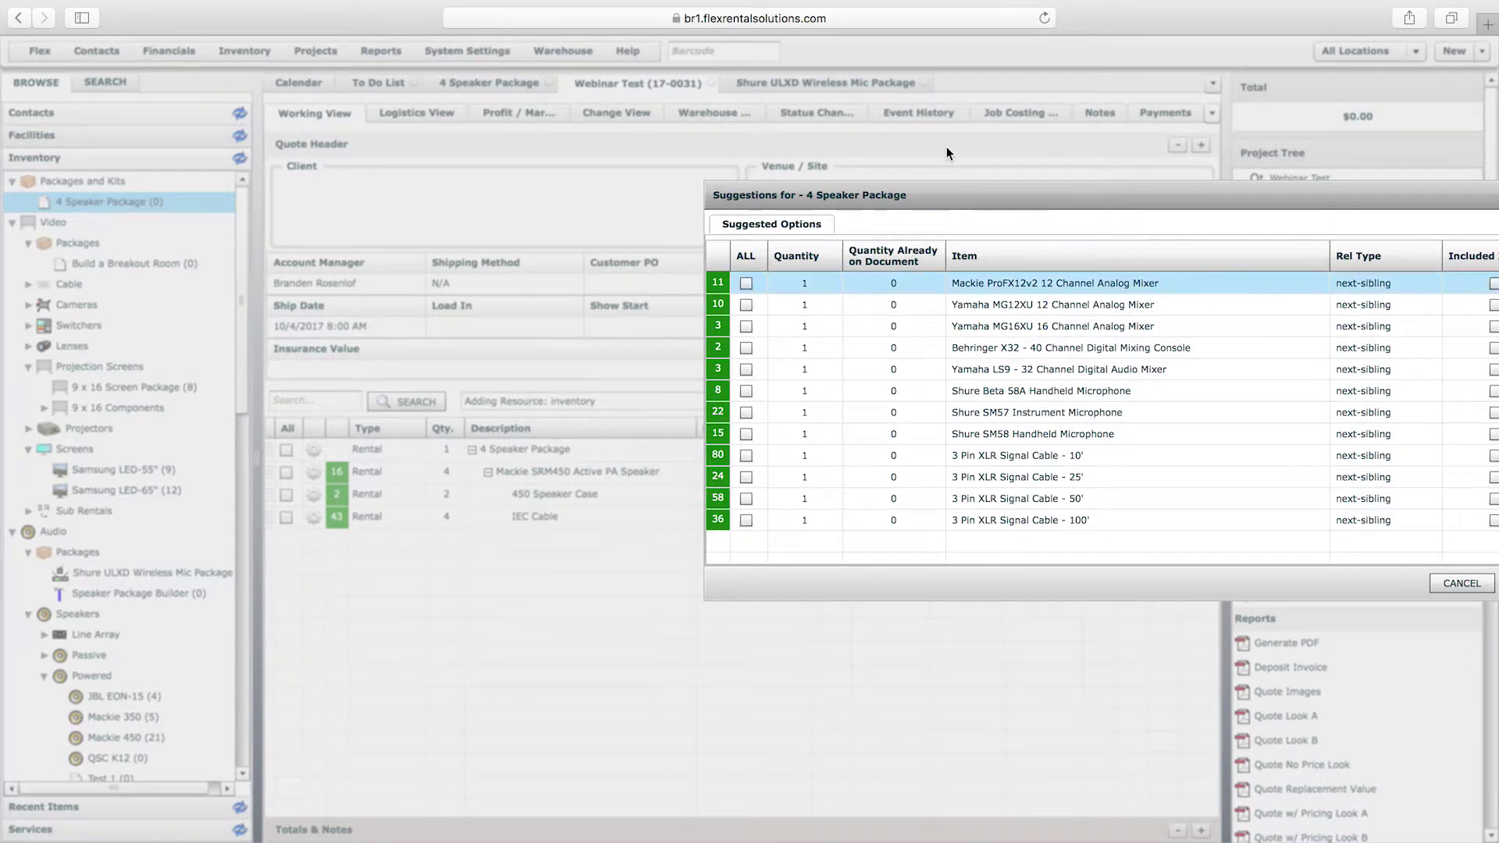
drag(952, 191, 562, 172)
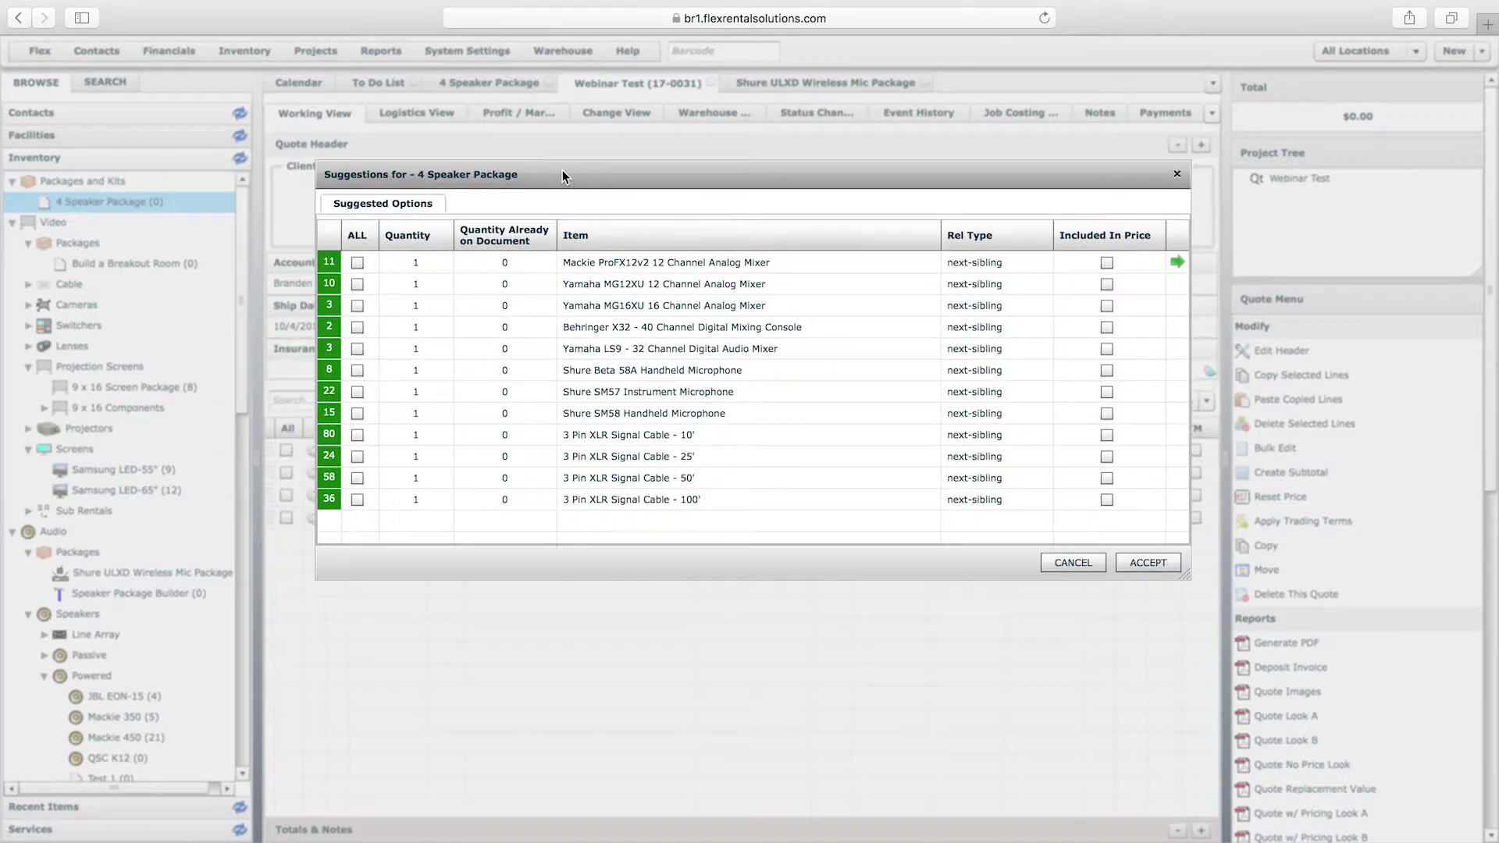
- Select the Yamaha MG16XU mixer, the Shure Beta 58A and the Shure SM58 from the suggestions, with quantity 4 for the SM58
click(358, 307)
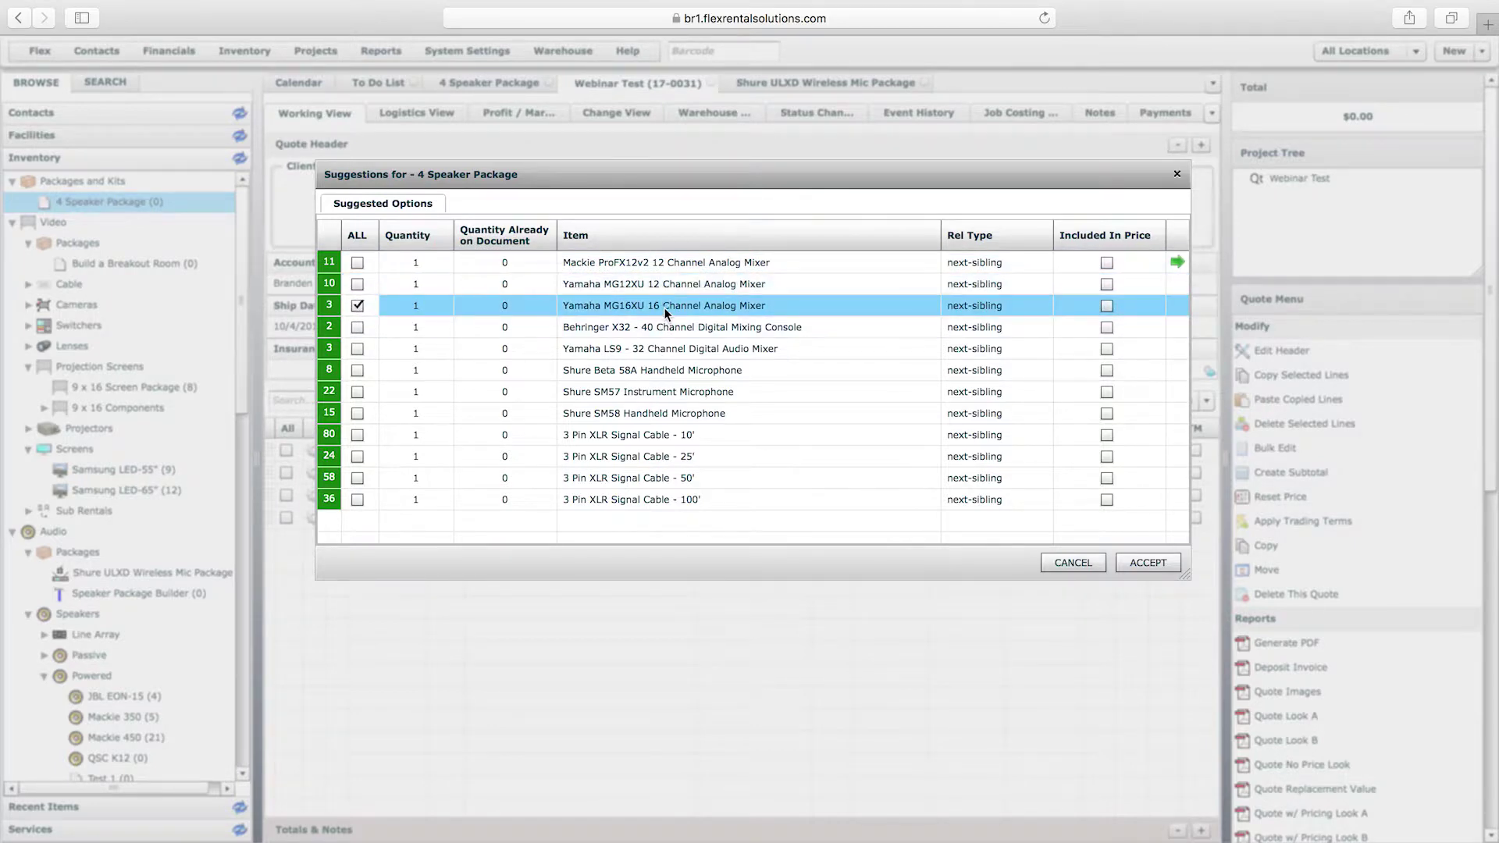
click(358, 370)
click(357, 413)
click(428, 413)
text(4)
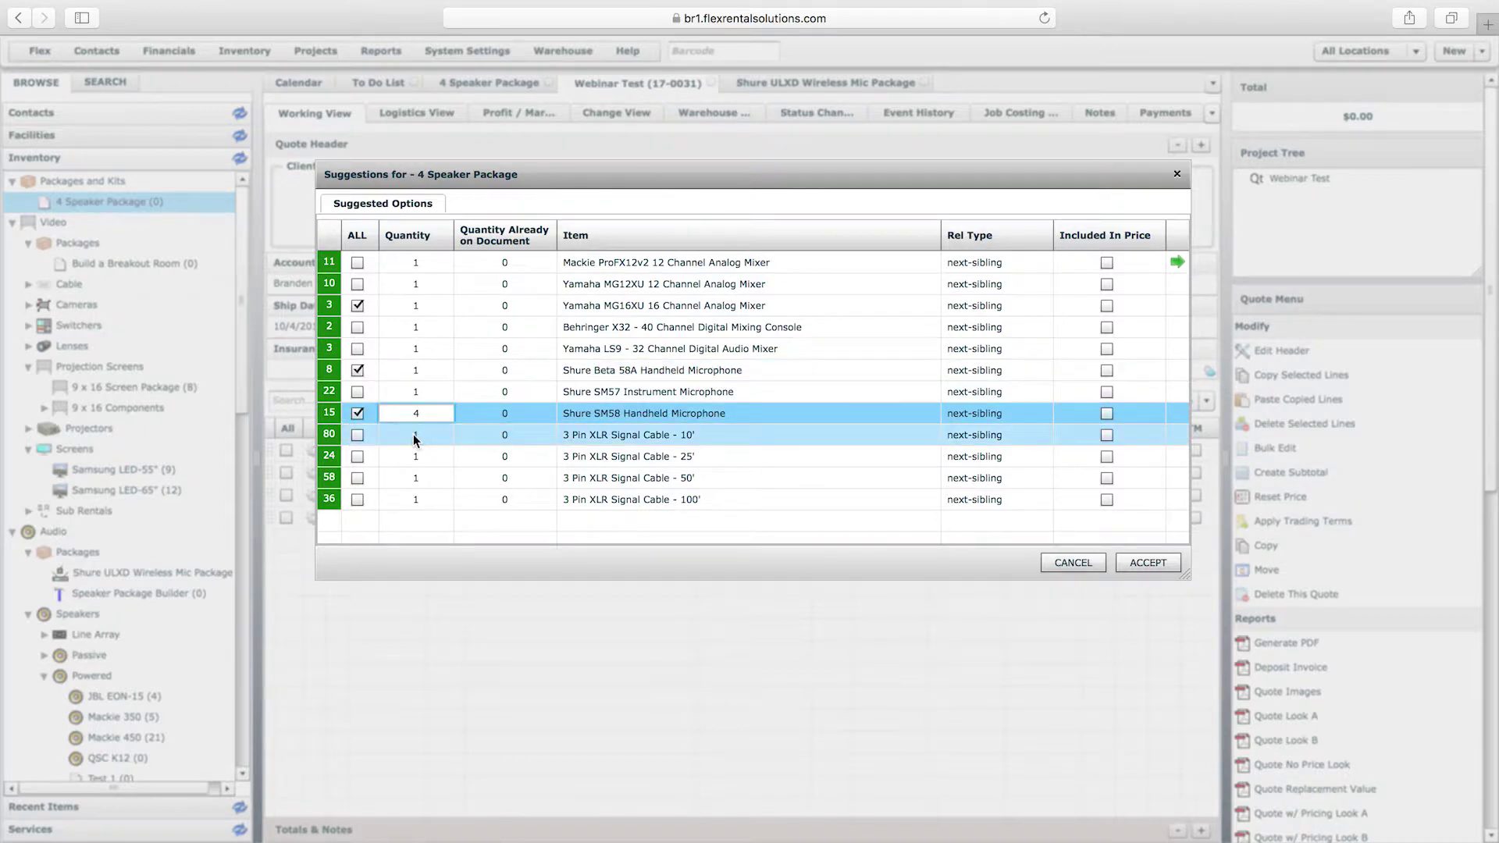
- Select the 3 Pin XLR cables with quantities 6 for 10', 10 for 25', 6 for 50' and 4 for 100'
click(357, 435)
click(398, 442)
text(6)
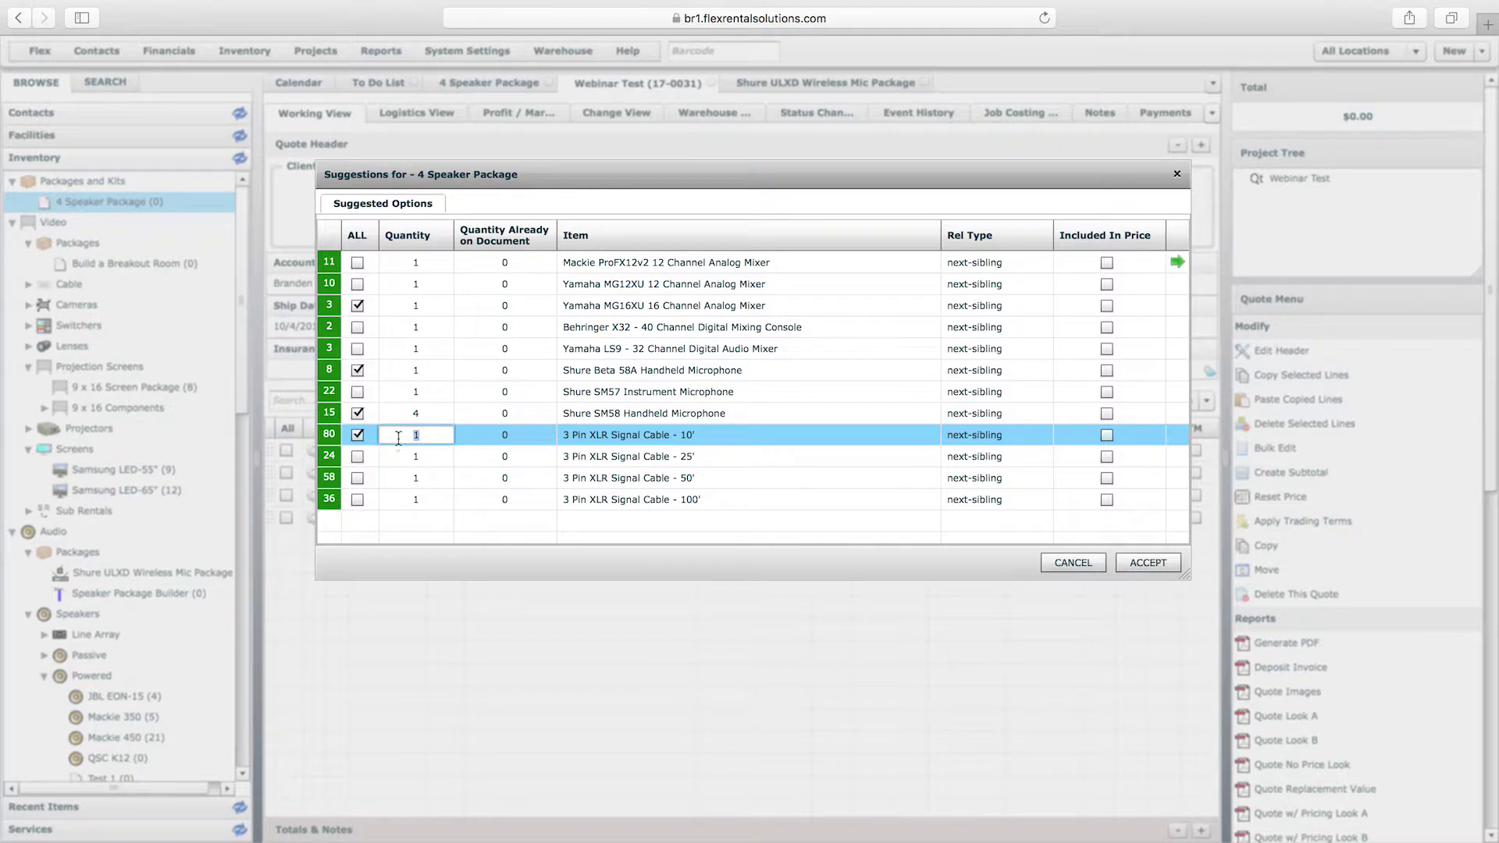
click(424, 456)
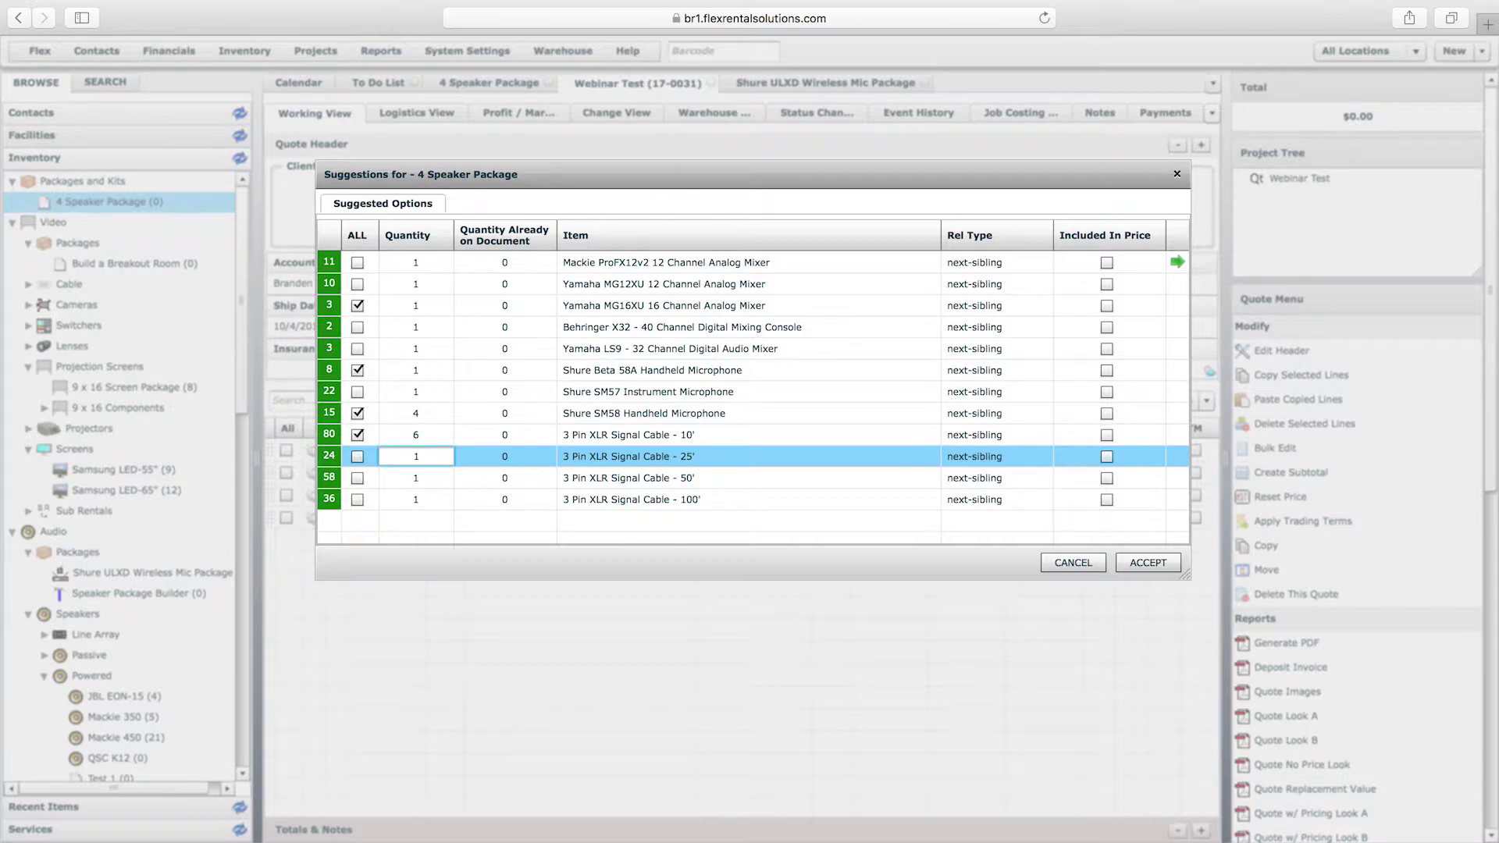
text(10)
click(425, 478)
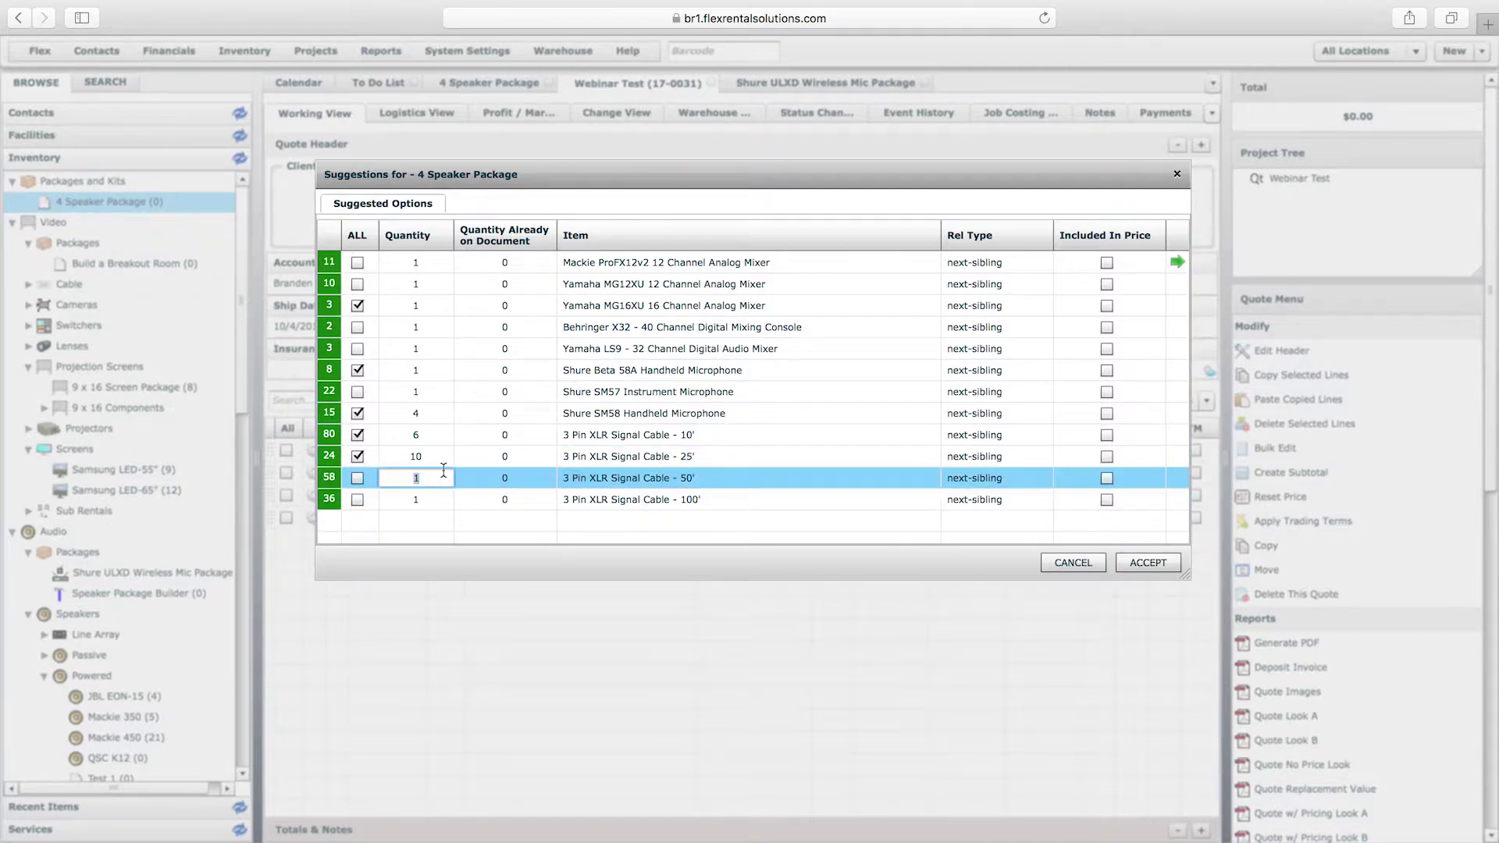
text(6)
click(436, 503)
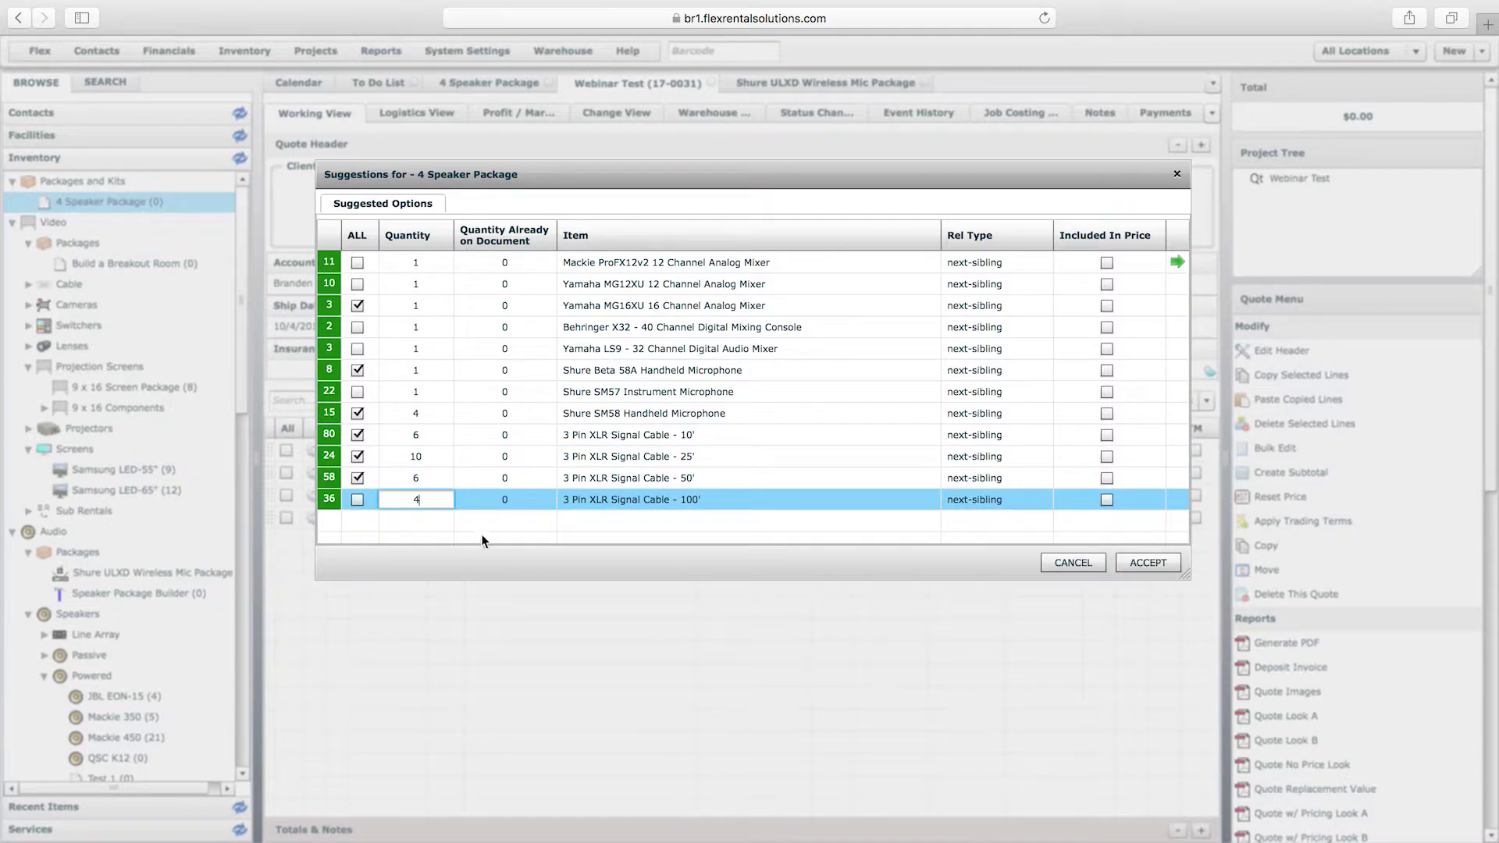
click(537, 530)
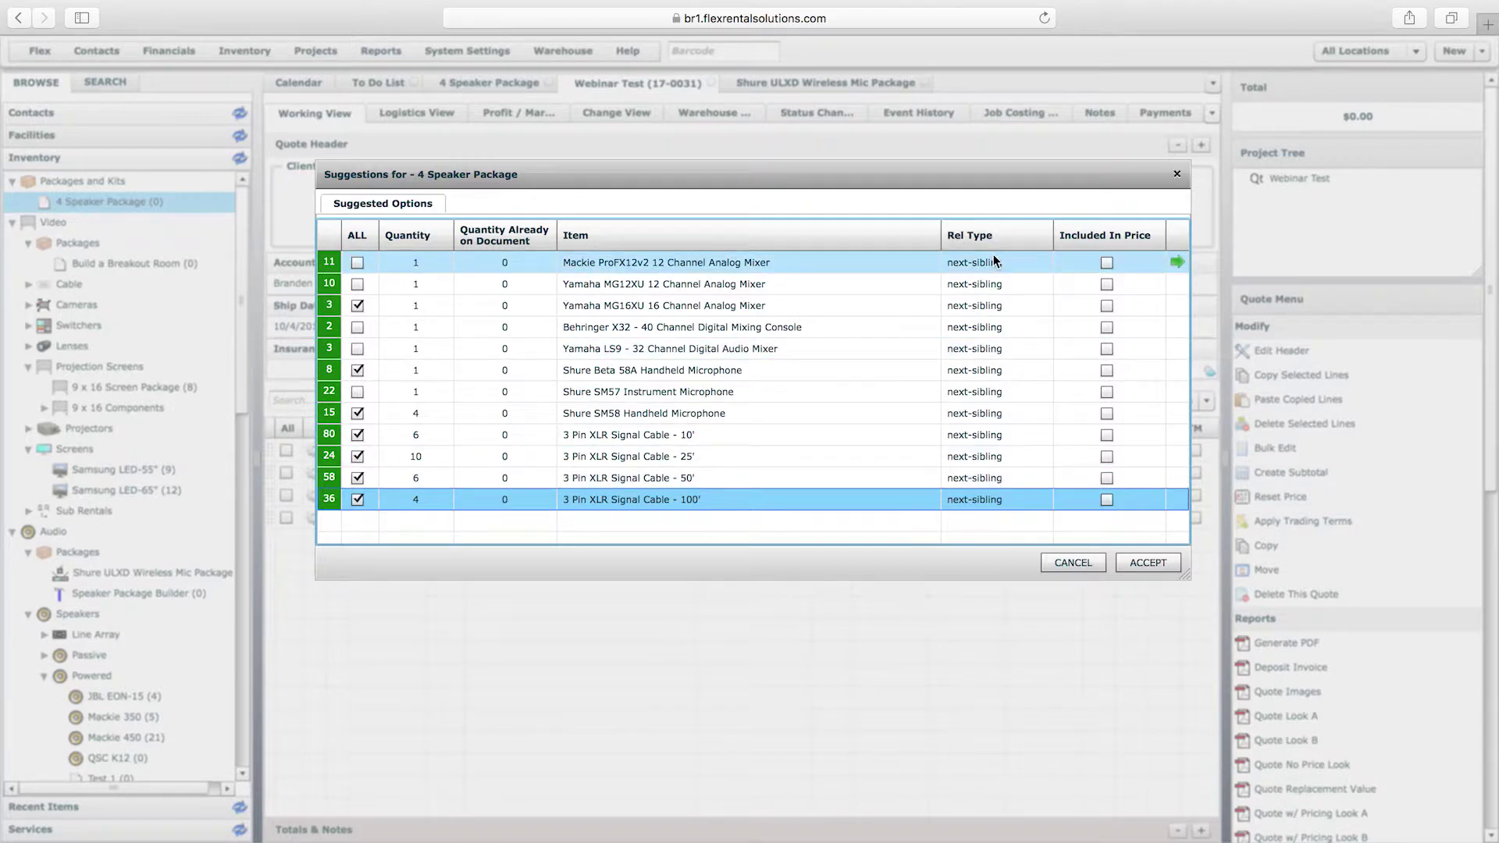
- Look at the quote lines behind the suggestions and at the Rel Type choices for the Mackie ProFX12v2 mixer
drag(901, 171, 1176, 99)
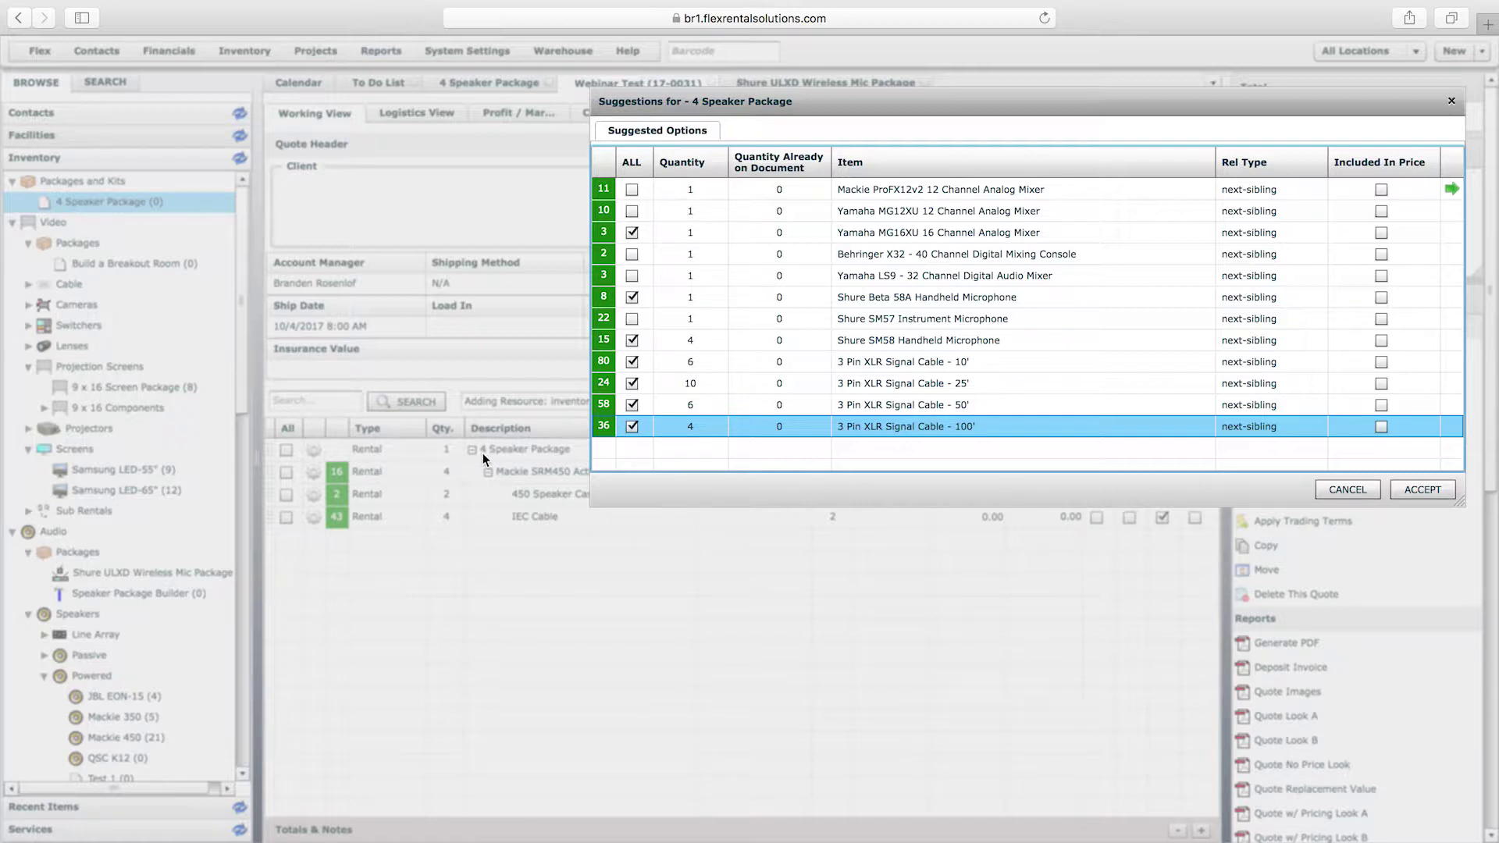
drag(932, 91, 712, 82)
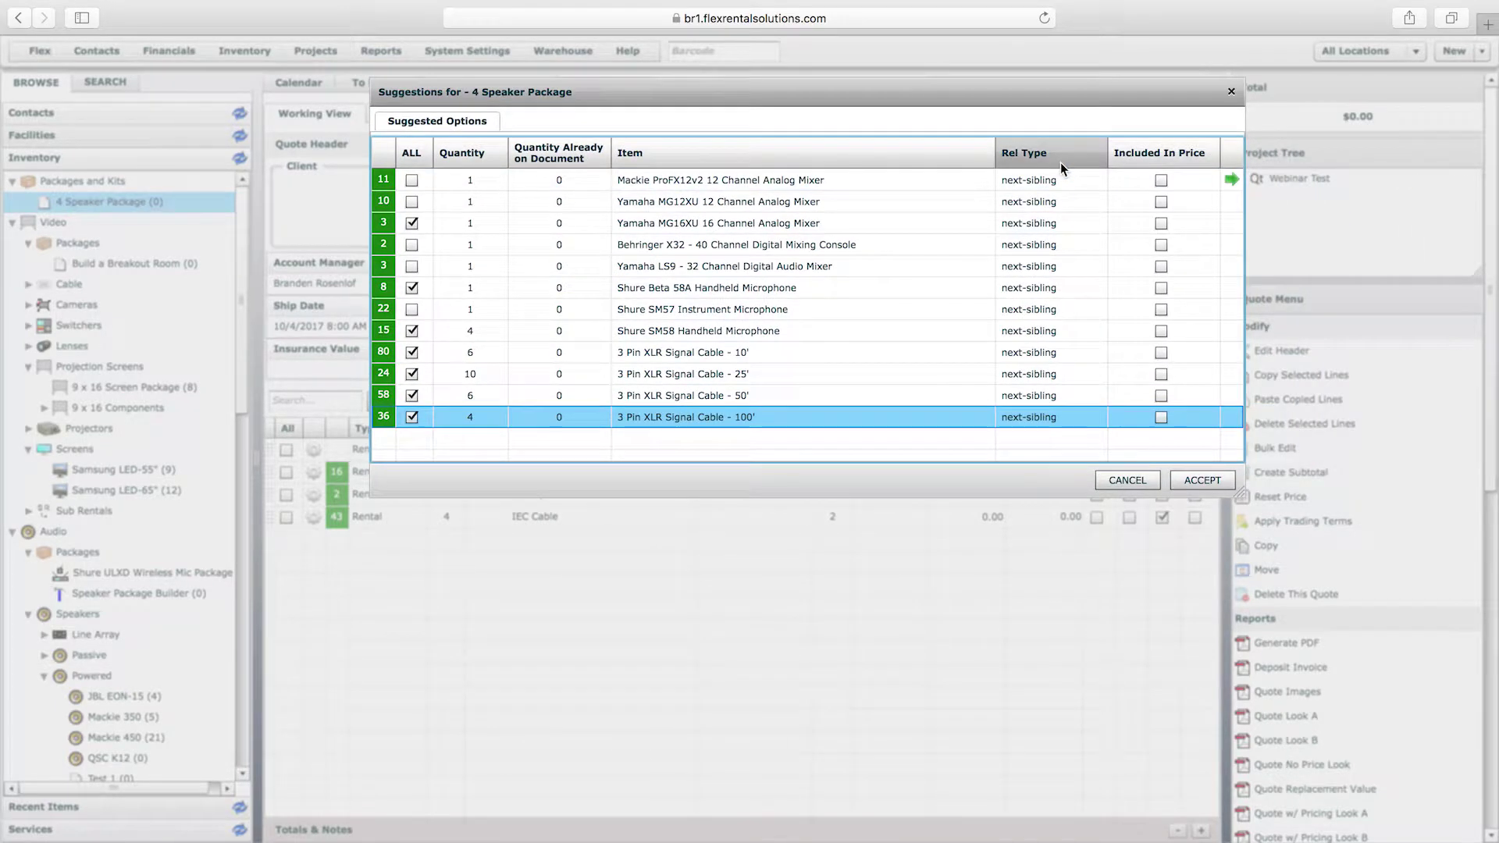
click(1049, 185)
click(1049, 185)
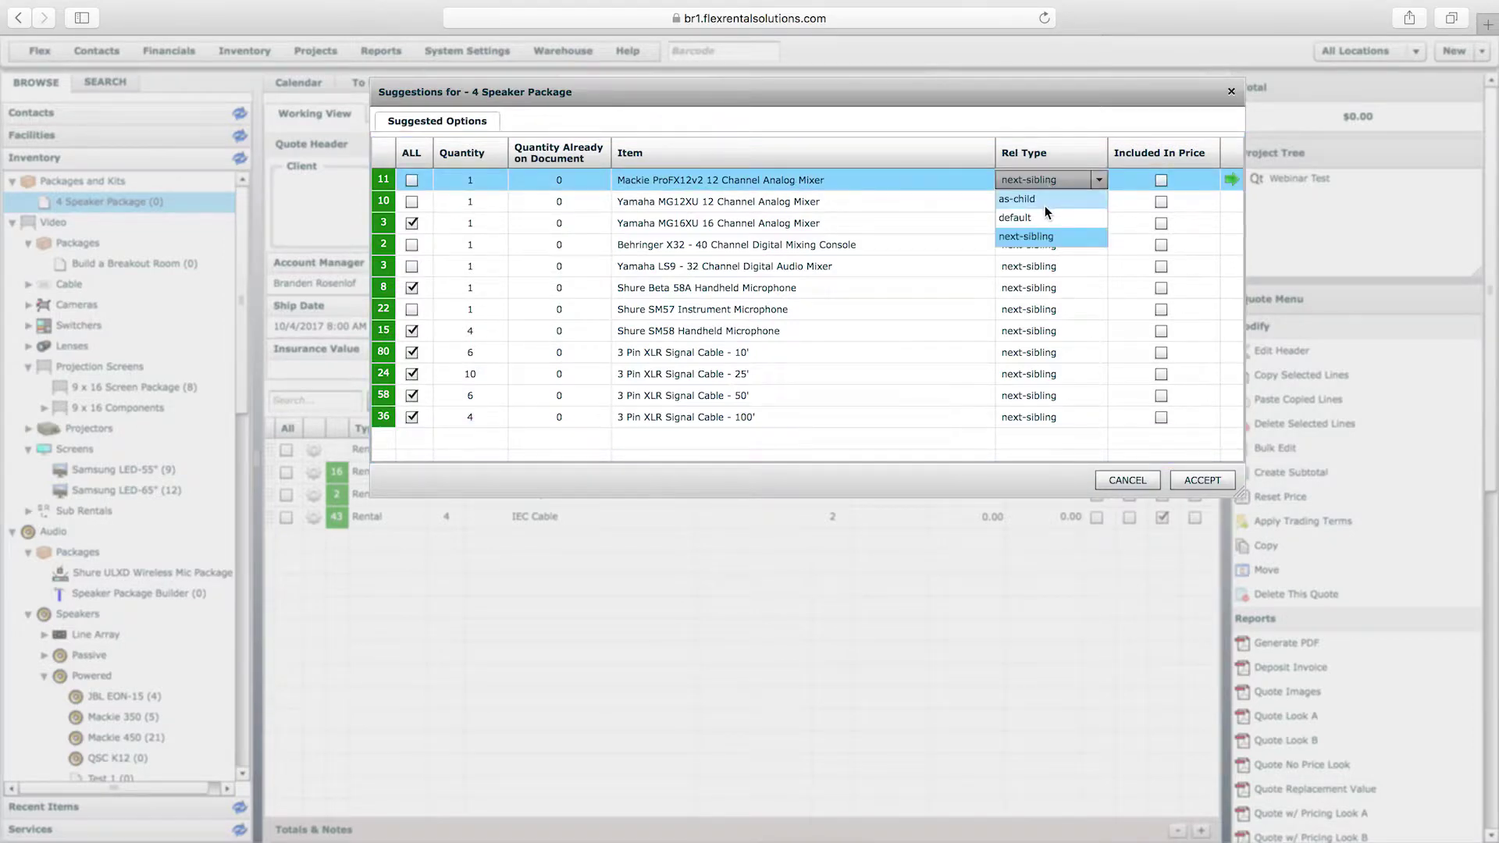
click(1029, 88)
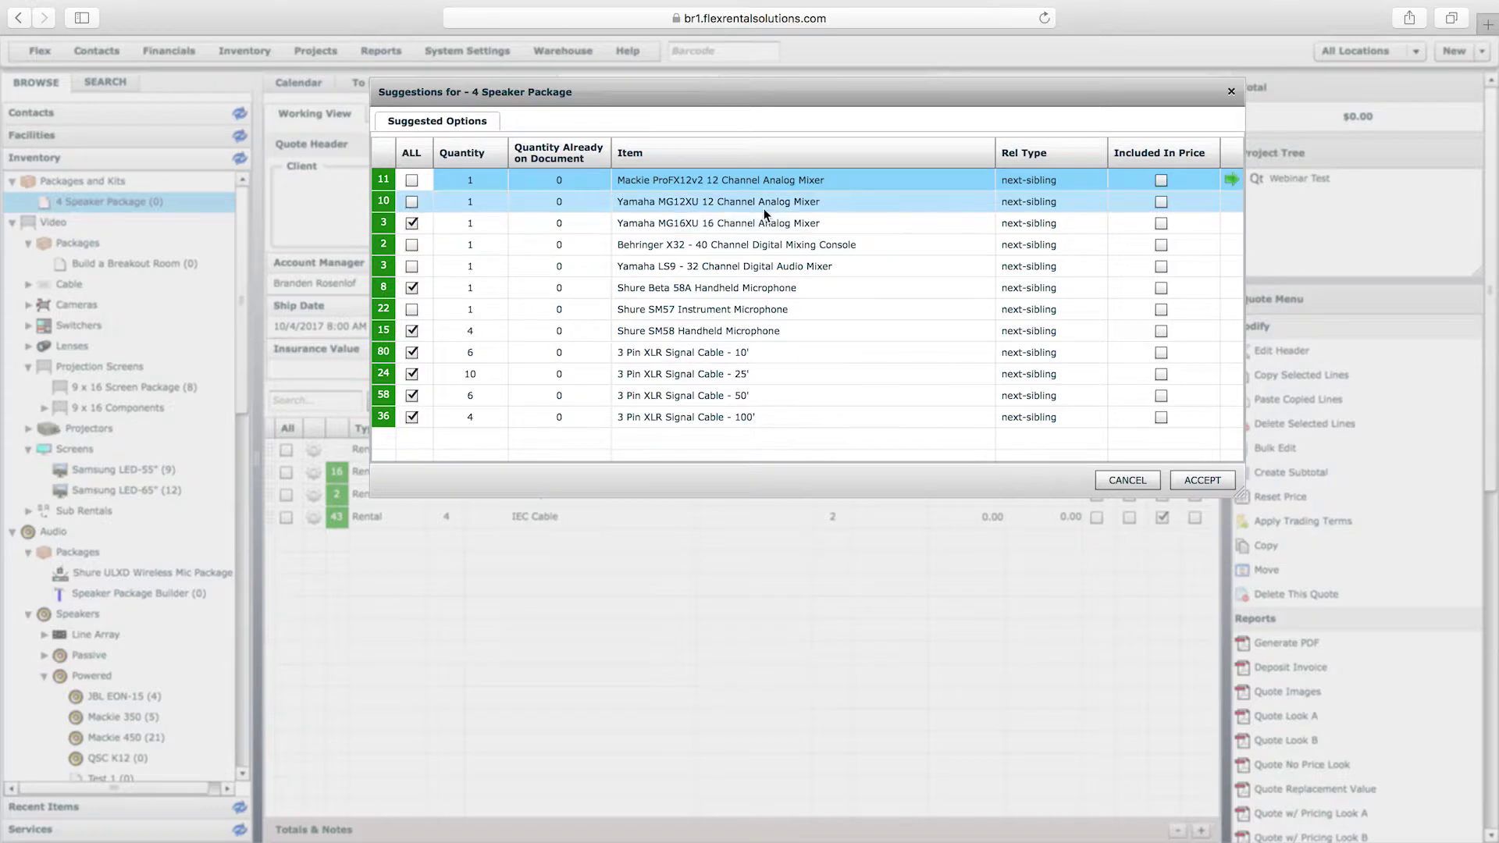
- Set the Rel Type to as-child for the Yamaha MG16XU, Shure Beta 58A and Shure SM58 suggestions
click(1023, 227)
click(1023, 228)
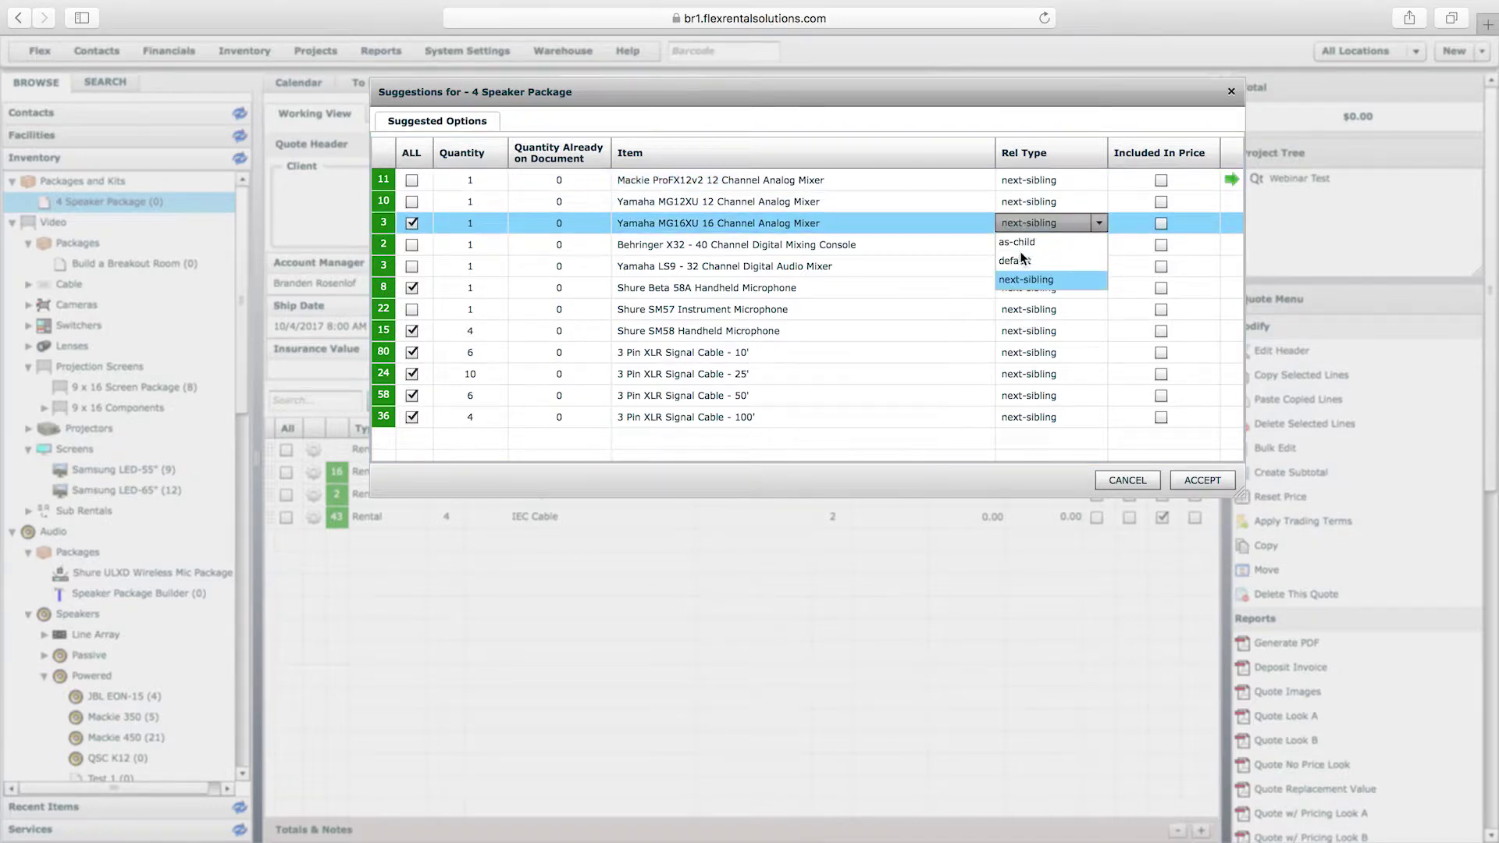
click(1022, 237)
click(1027, 289)
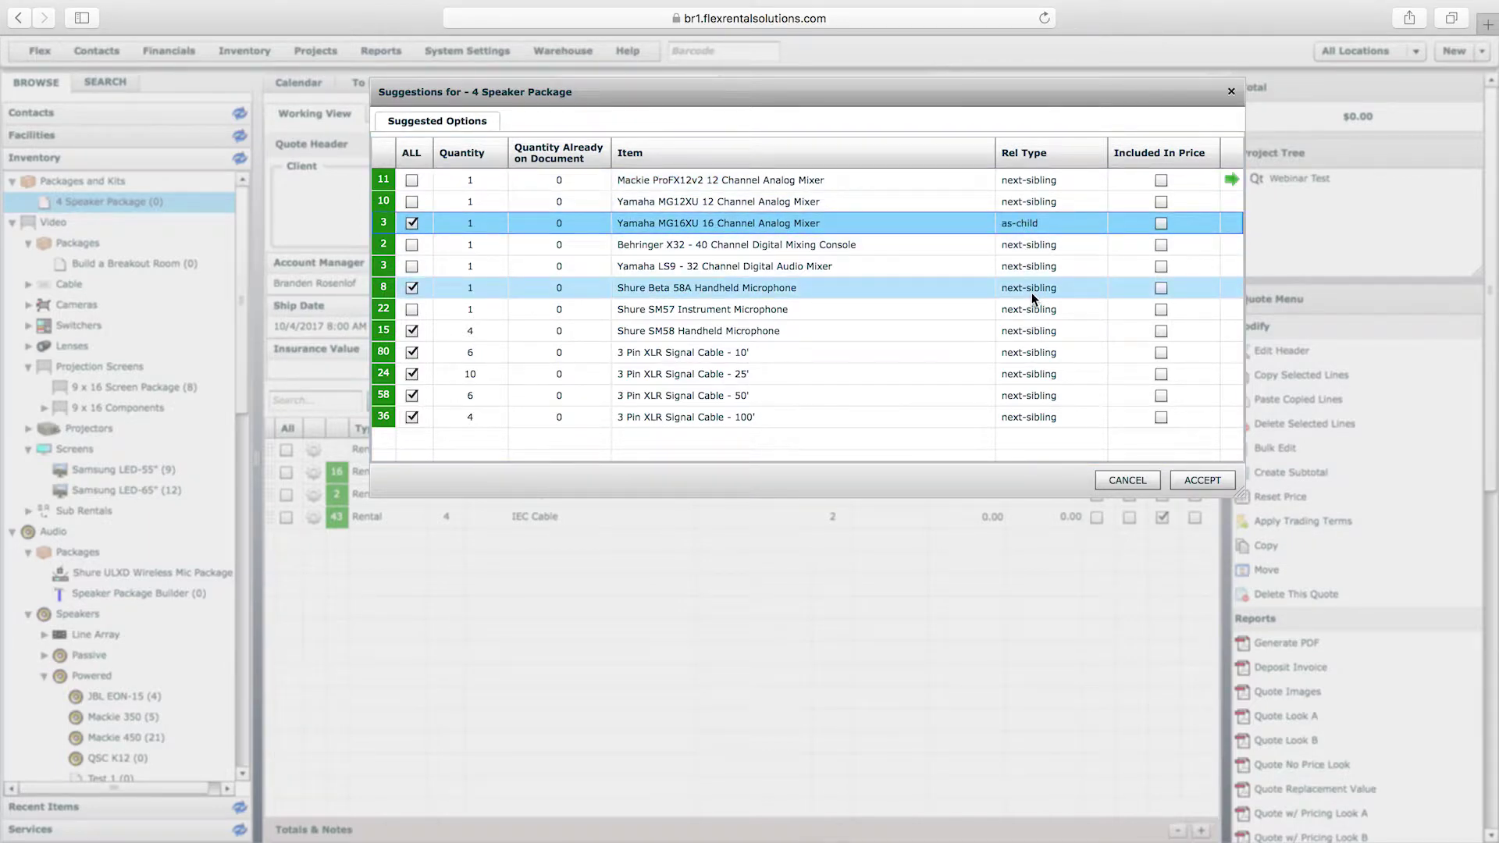
click(1032, 291)
click(1029, 309)
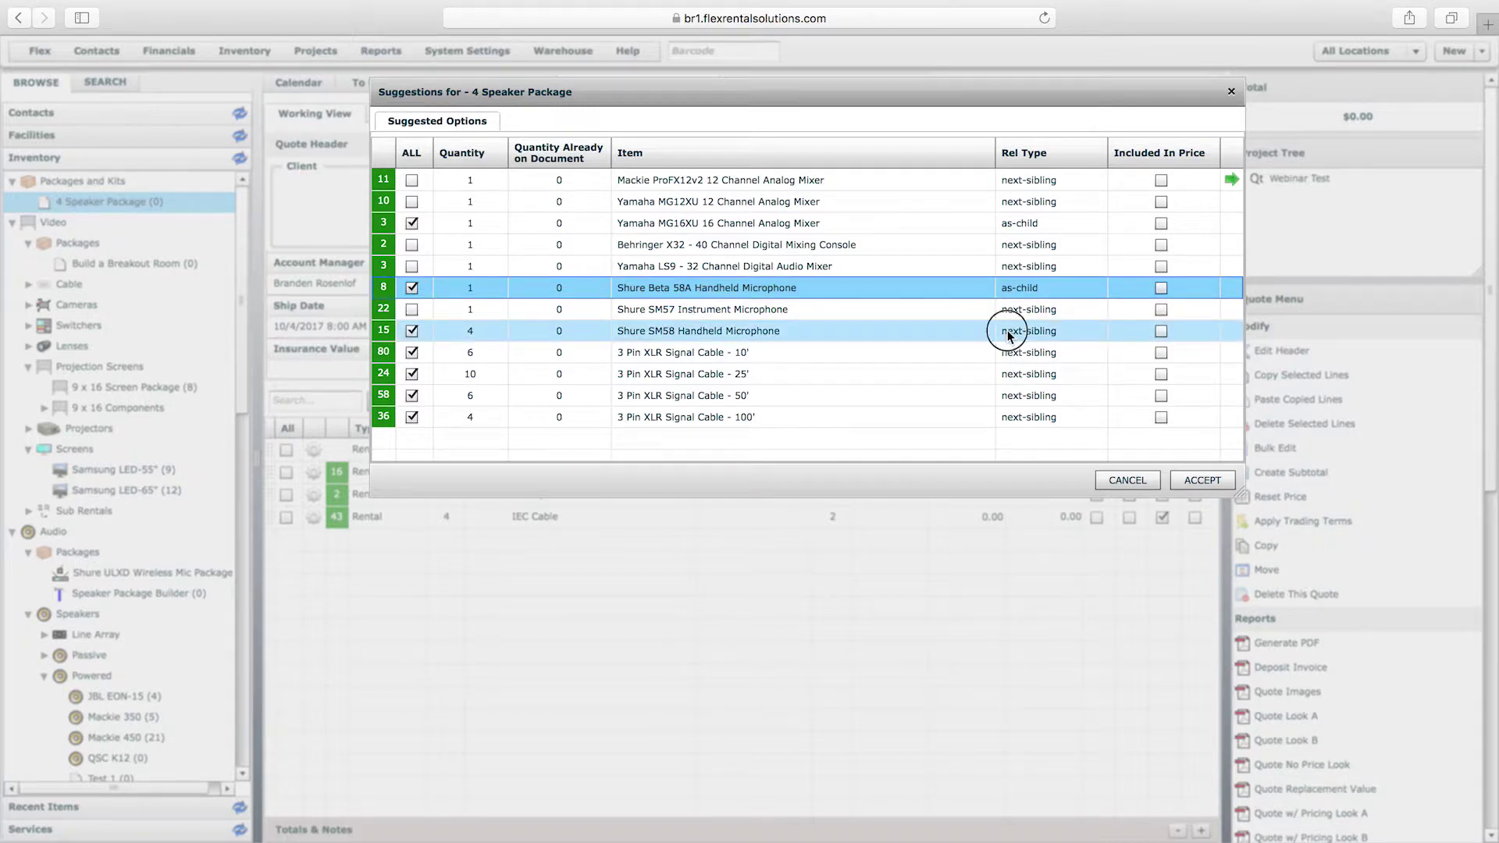
click(1008, 332)
click(1009, 332)
click(1021, 349)
- Set the Rel Type of all four 3 Pin XLR cables to as-child and add the selected suggestions to the quote
click(1018, 355)
click(1021, 355)
click(1015, 372)
click(1015, 374)
click(1017, 375)
click(1018, 394)
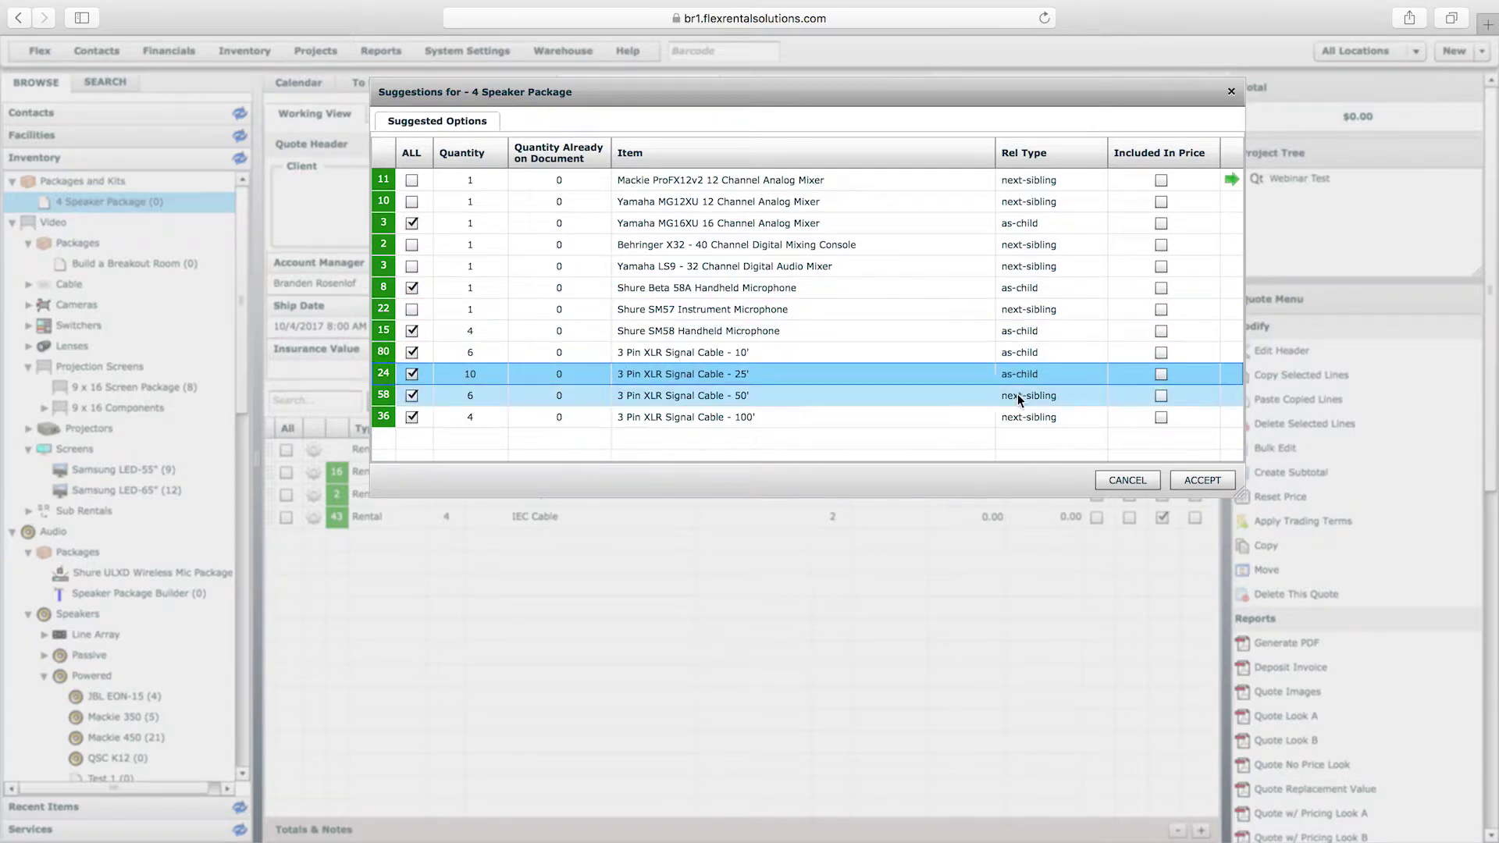
click(1018, 394)
click(1018, 415)
click(1018, 417)
click(1019, 420)
click(1018, 434)
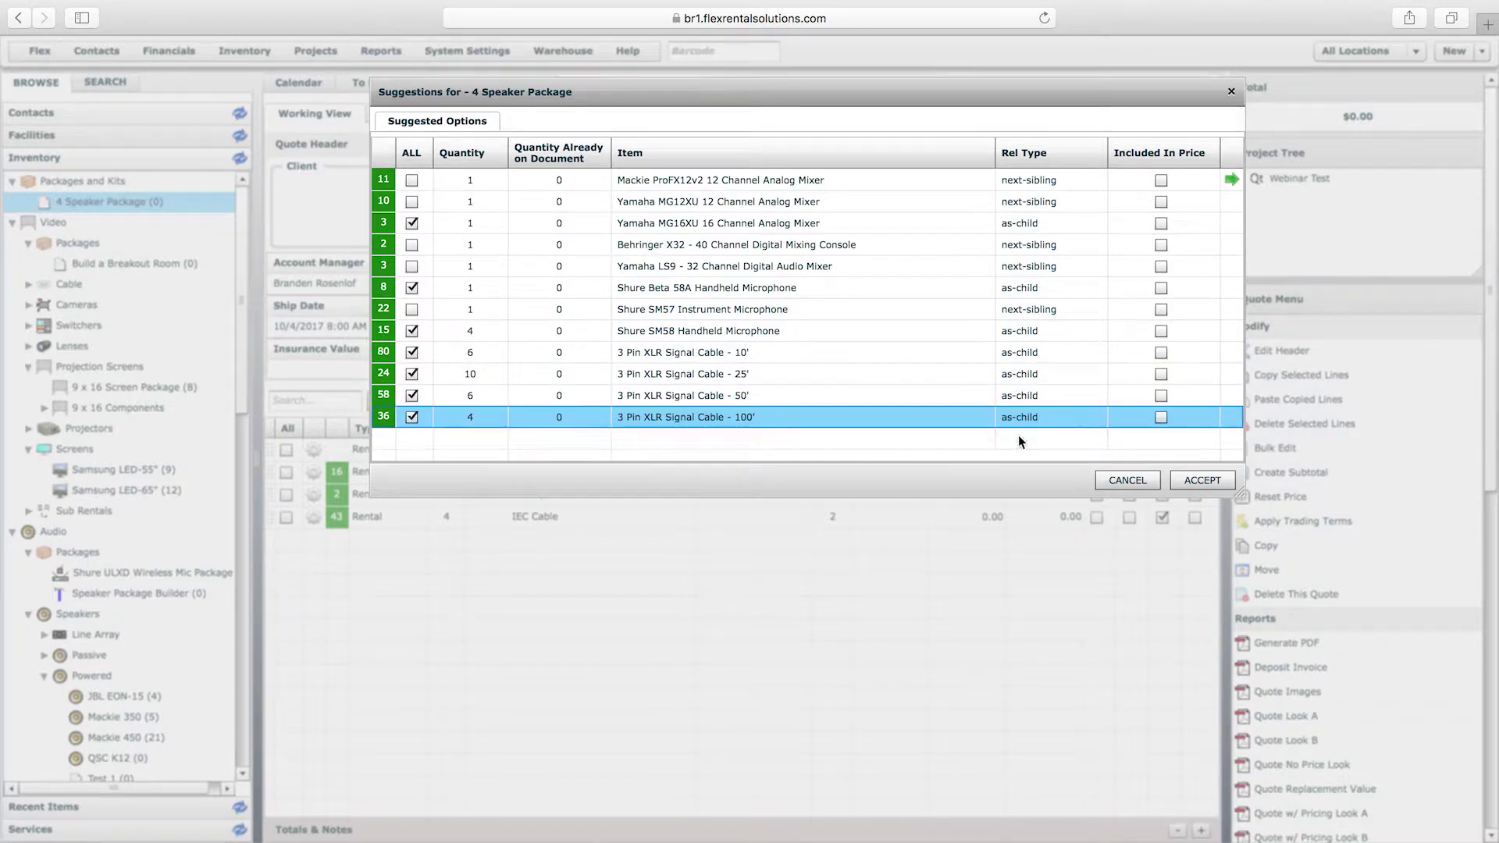
click(1202, 481)
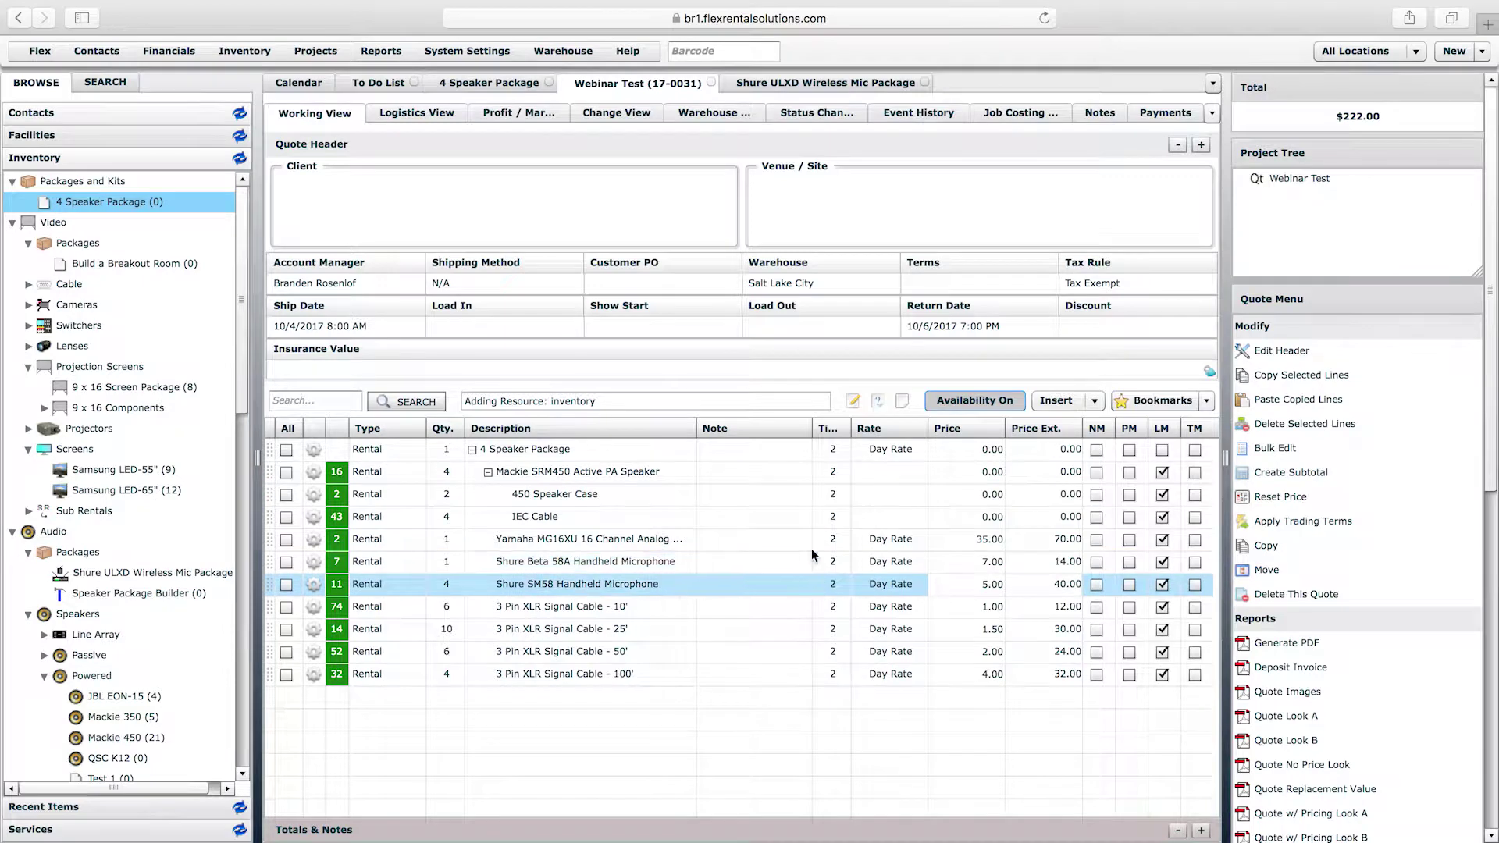
- Delete the 4 Speaker Package with all its child lines from the Webinar Test quote
click(522, 541)
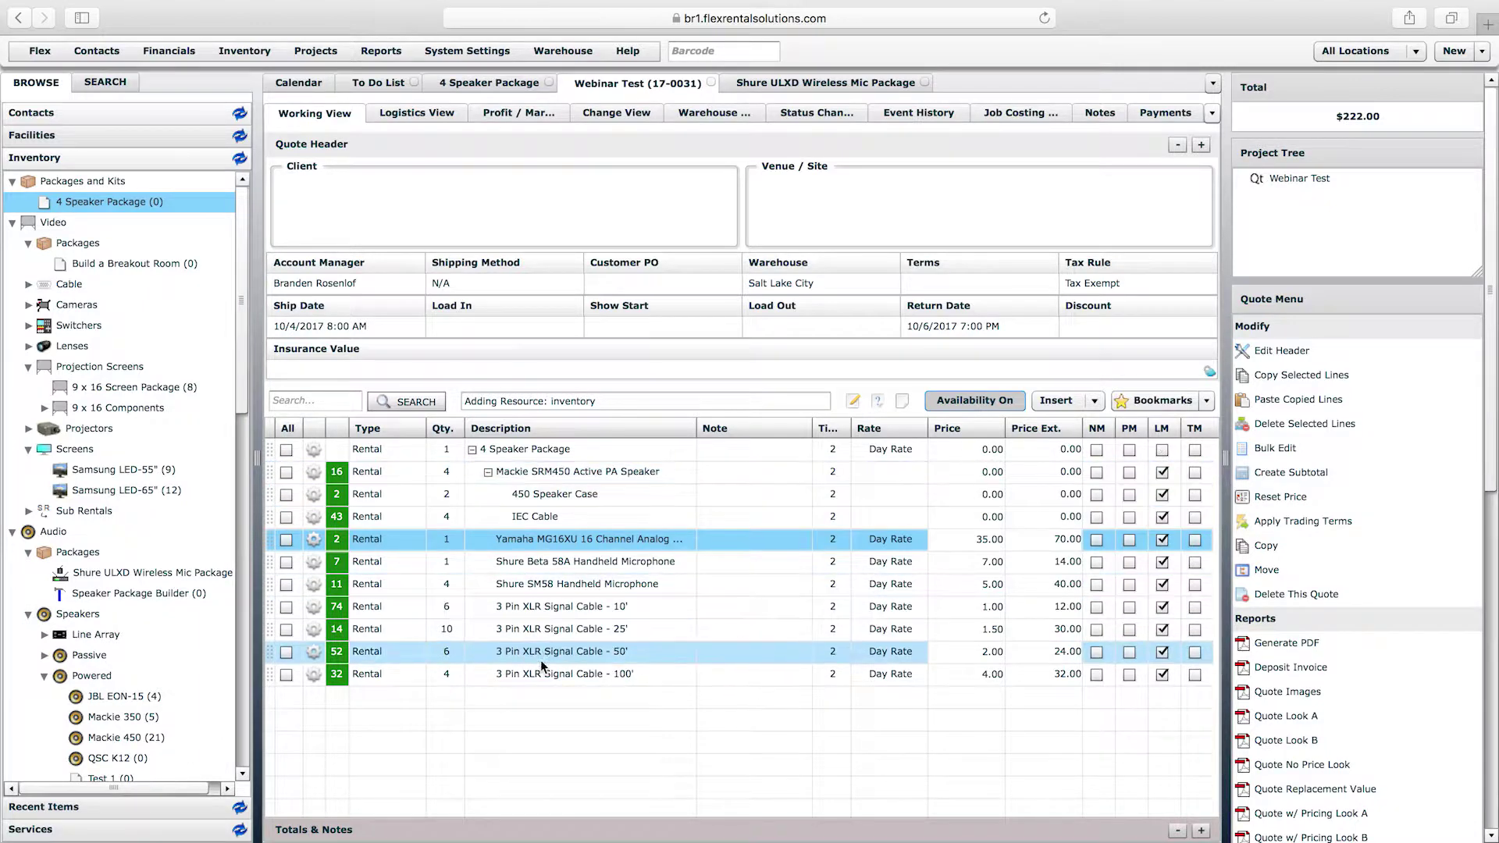
click(488, 472)
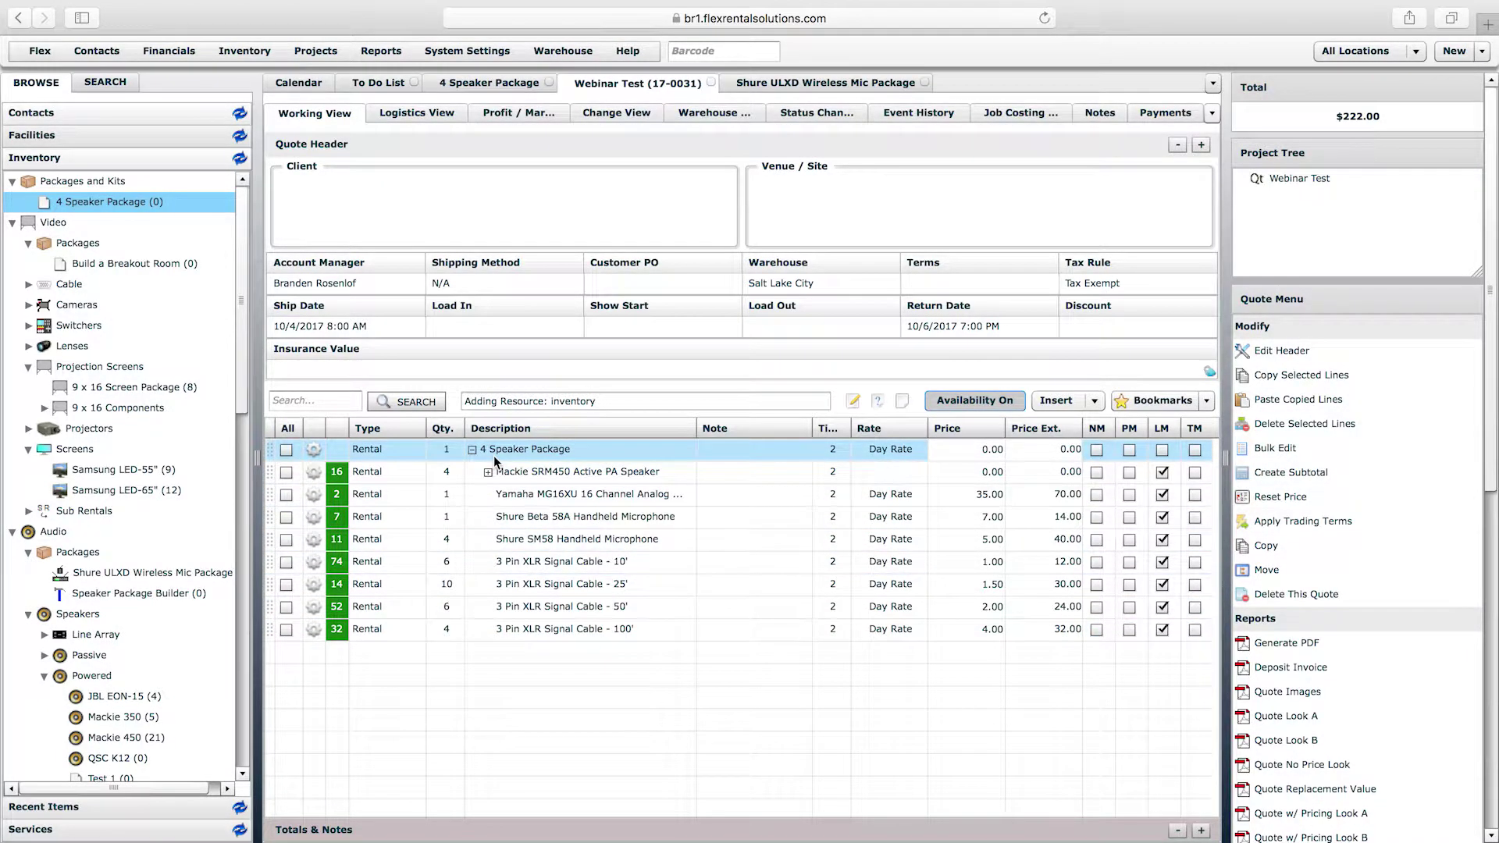
click(290, 429)
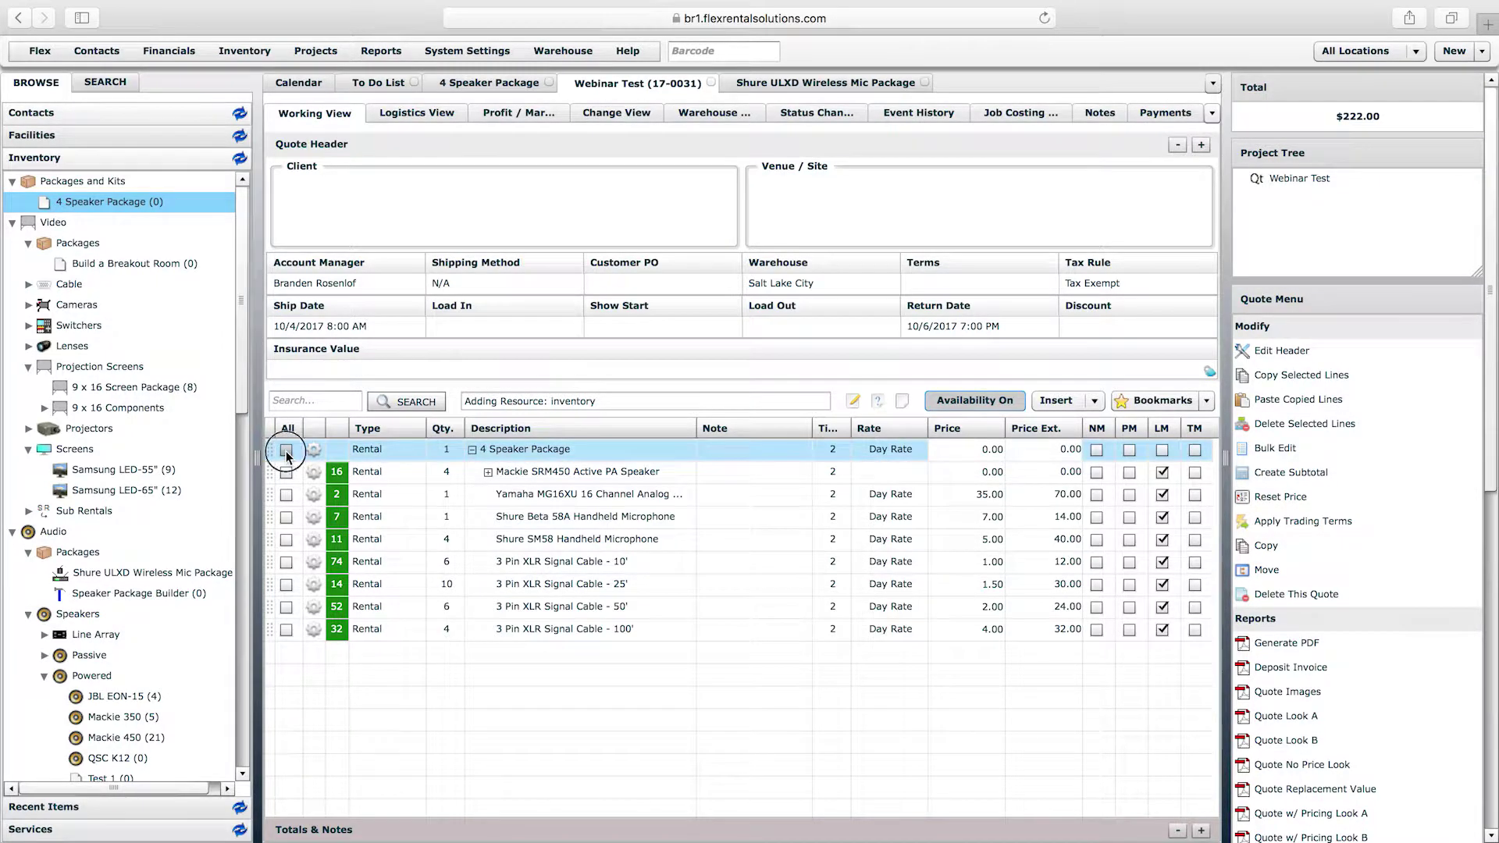
click(1281, 423)
click(1023, 607)
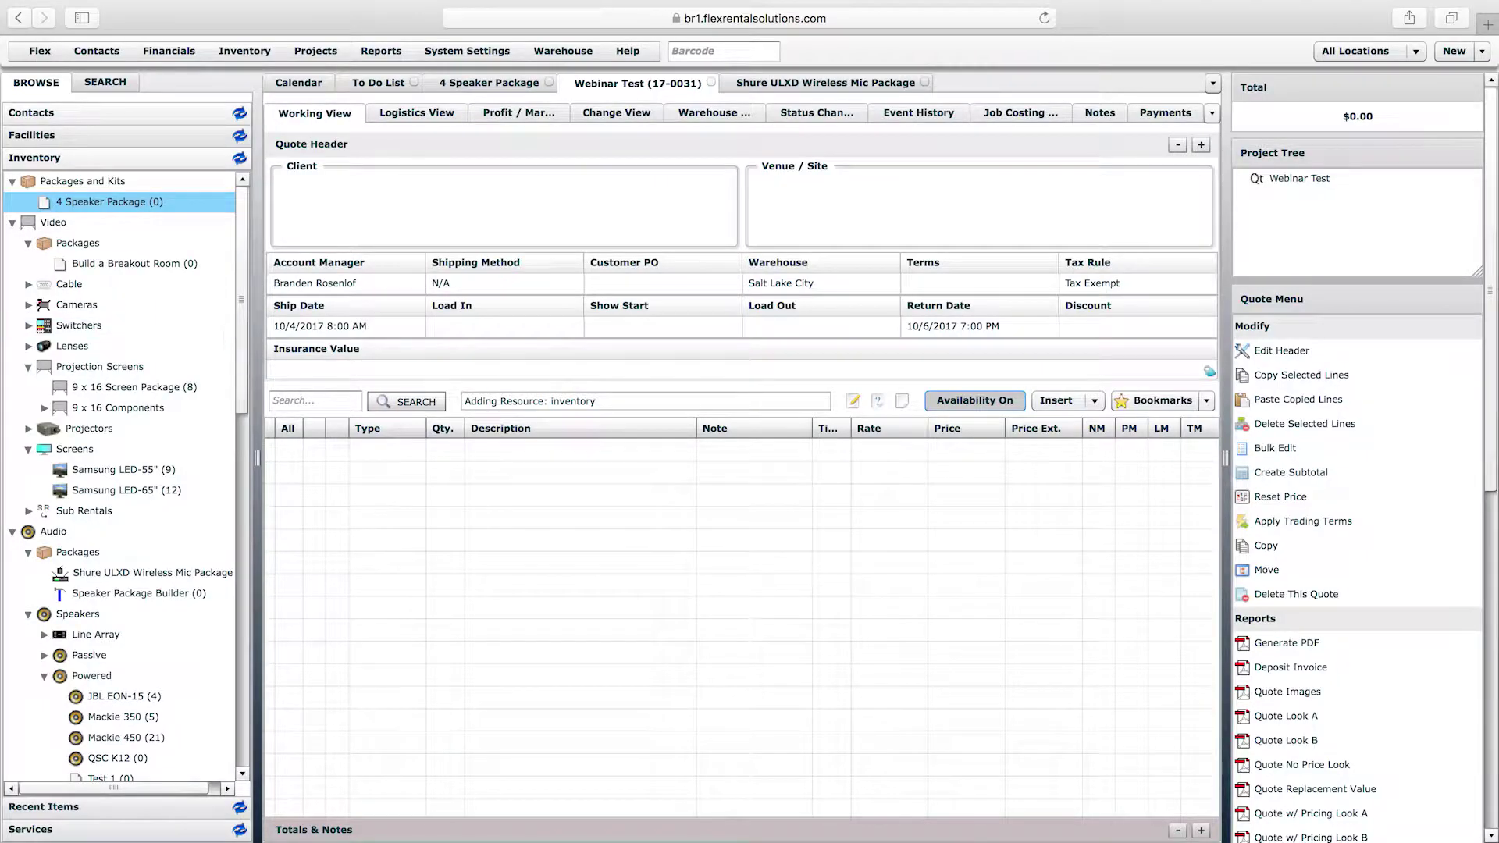
- Open the Speaker Package Builder item from the Audio packages in the inventory tree
drag(243, 222, 260, 290)
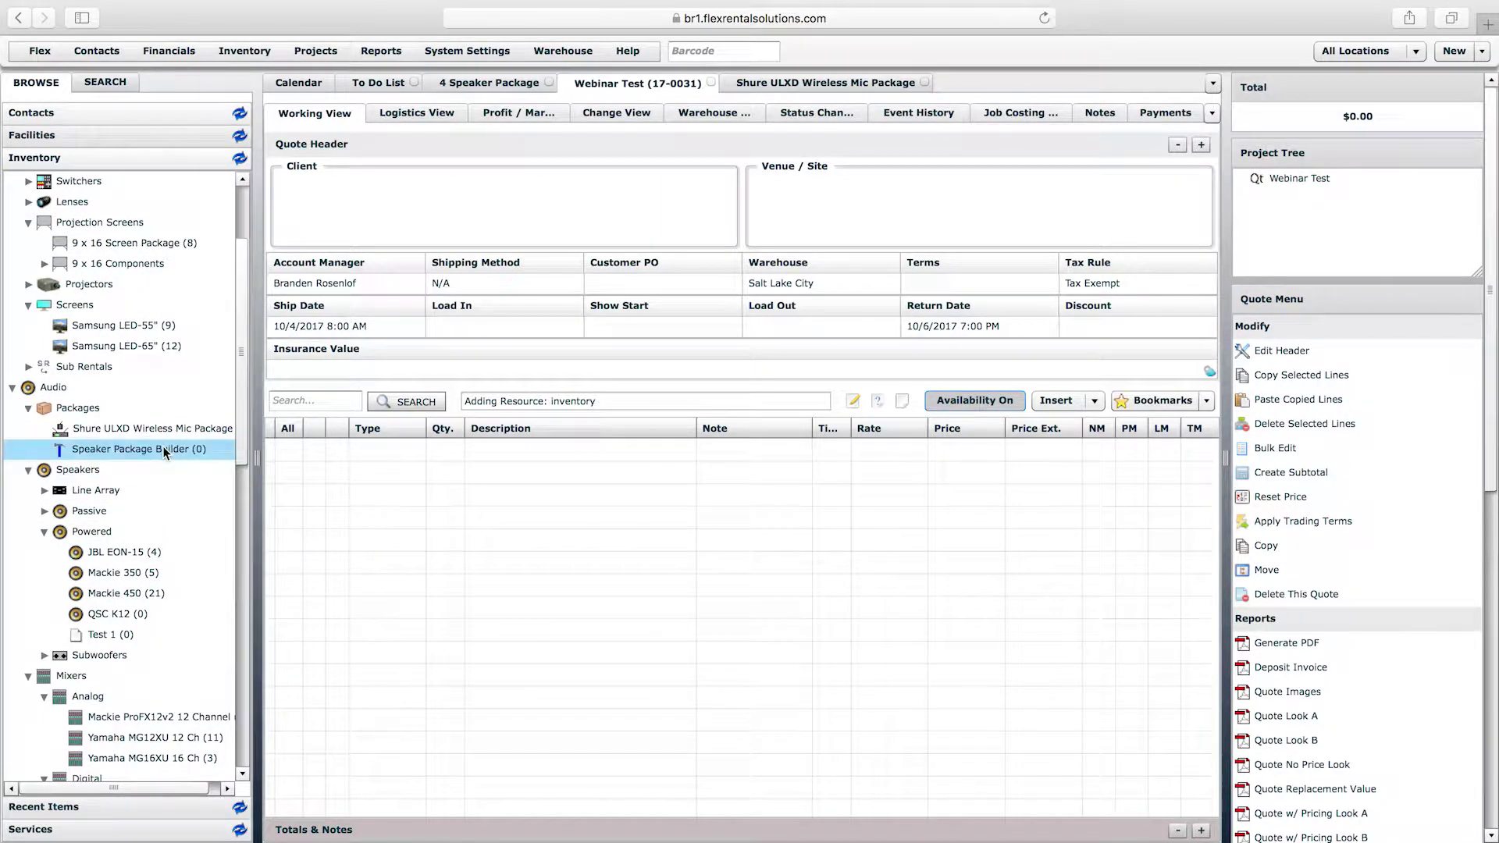
click(114, 452)
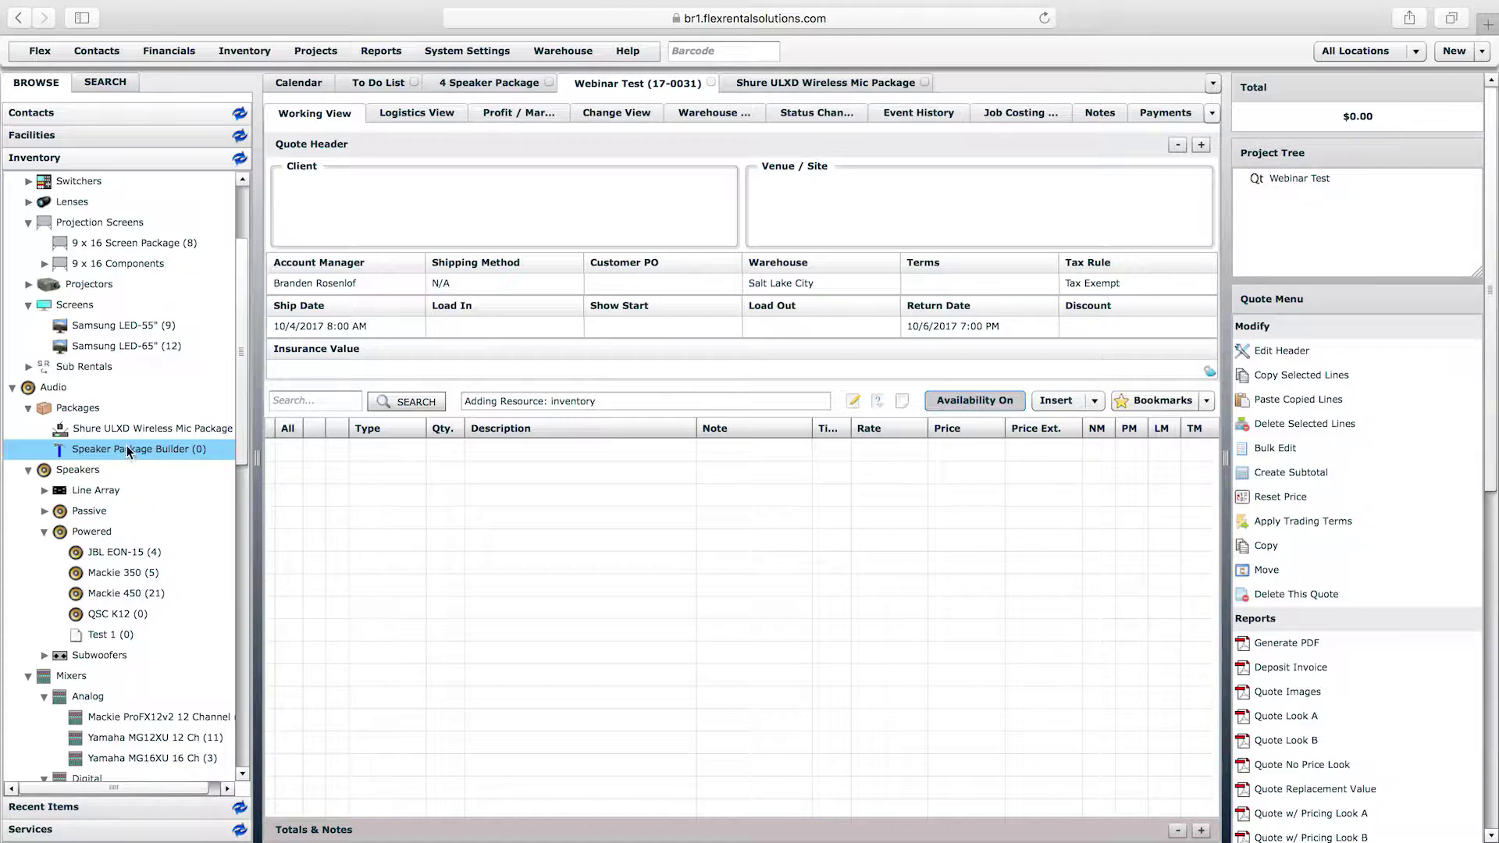
click(113, 453)
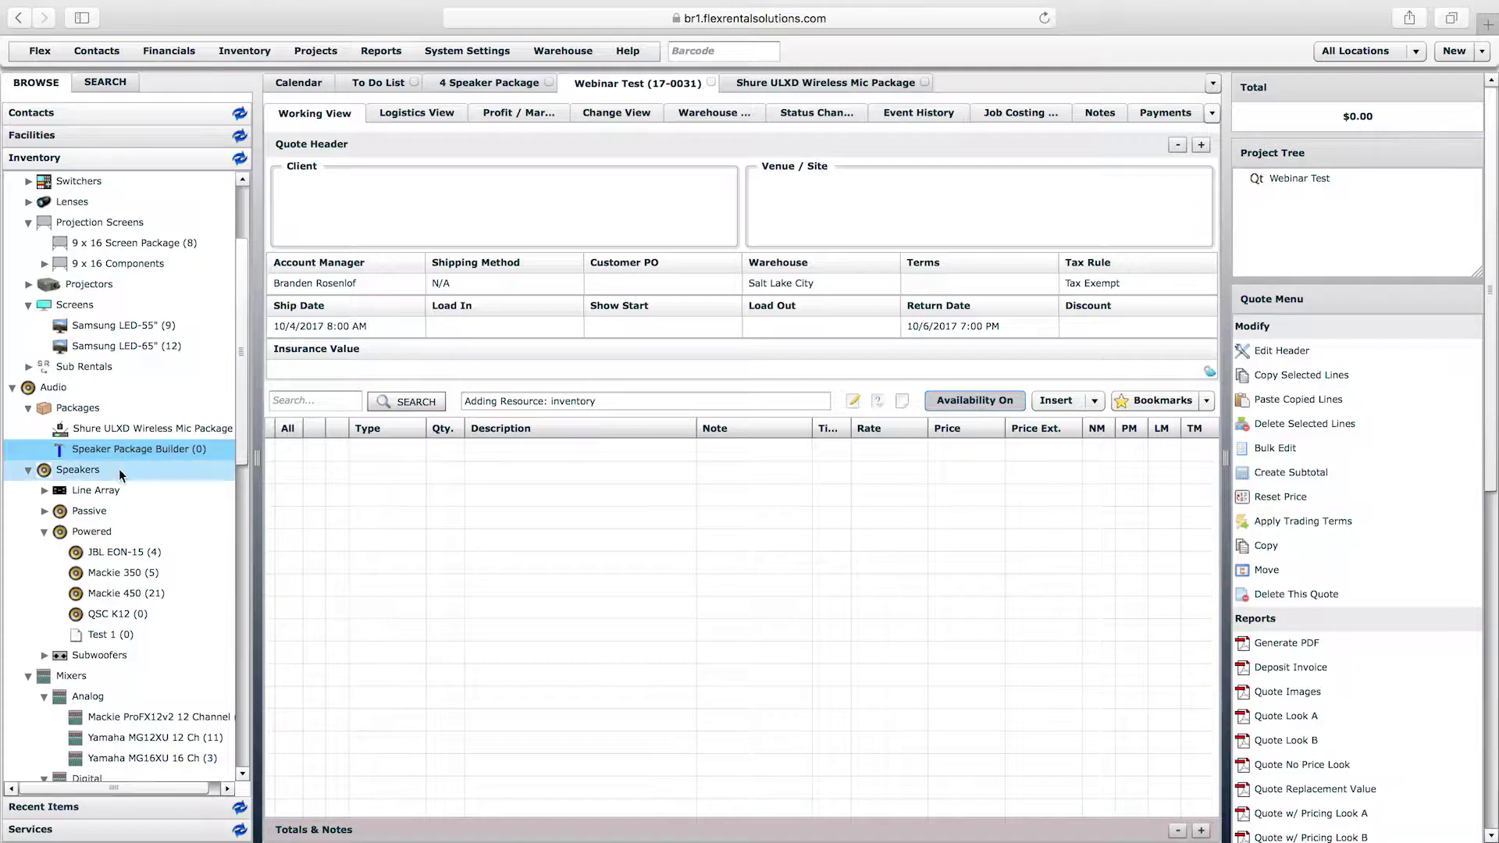
double_click(131, 455)
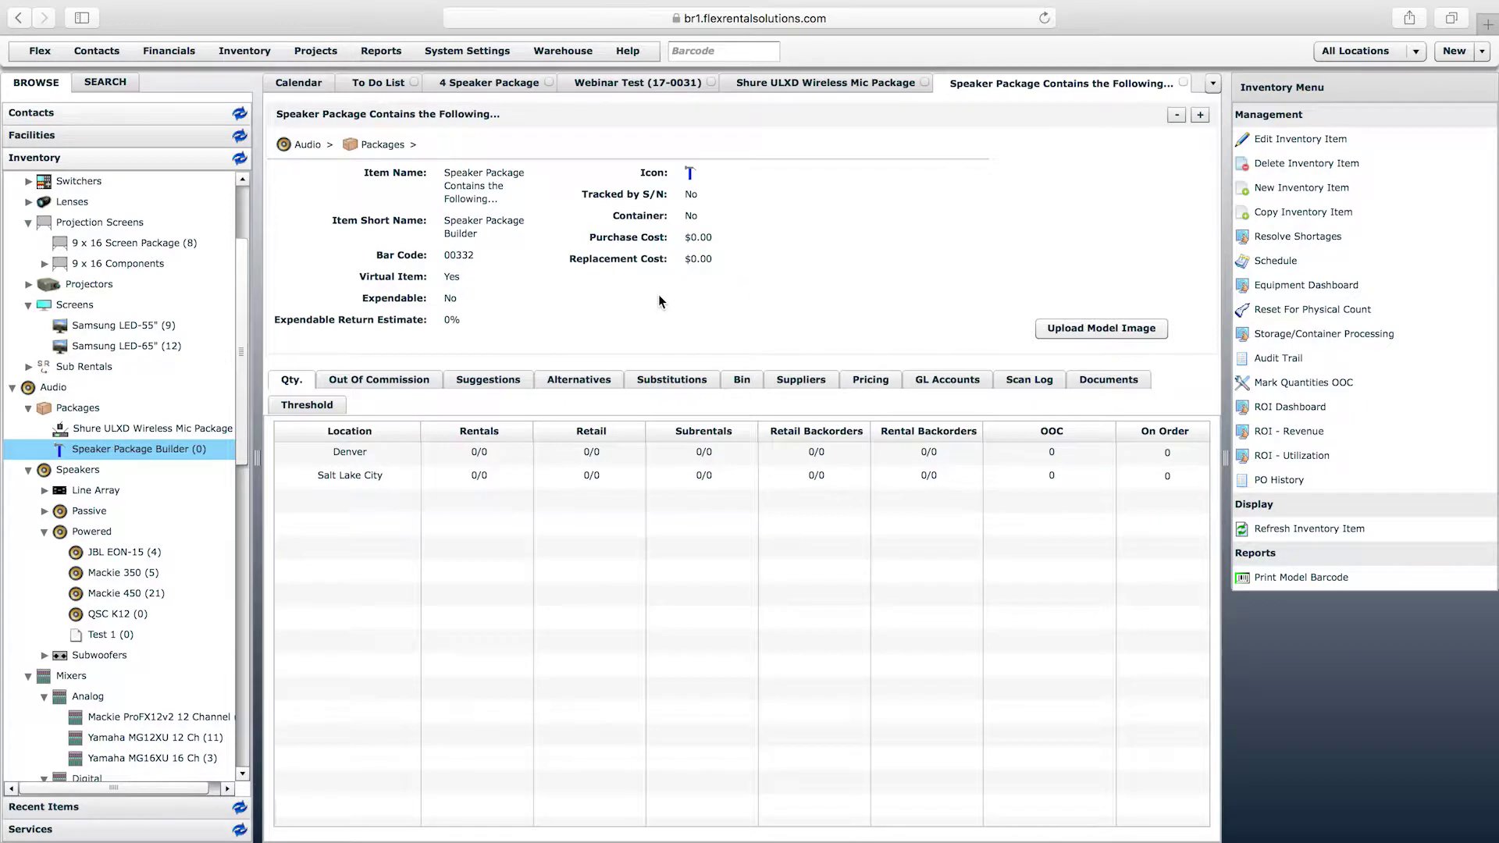
- Examine the Structure/Availability preset of the Speaker Package Builder in edit mode and leave without saving
click(1249, 139)
drag(1201, 220, 1199, 329)
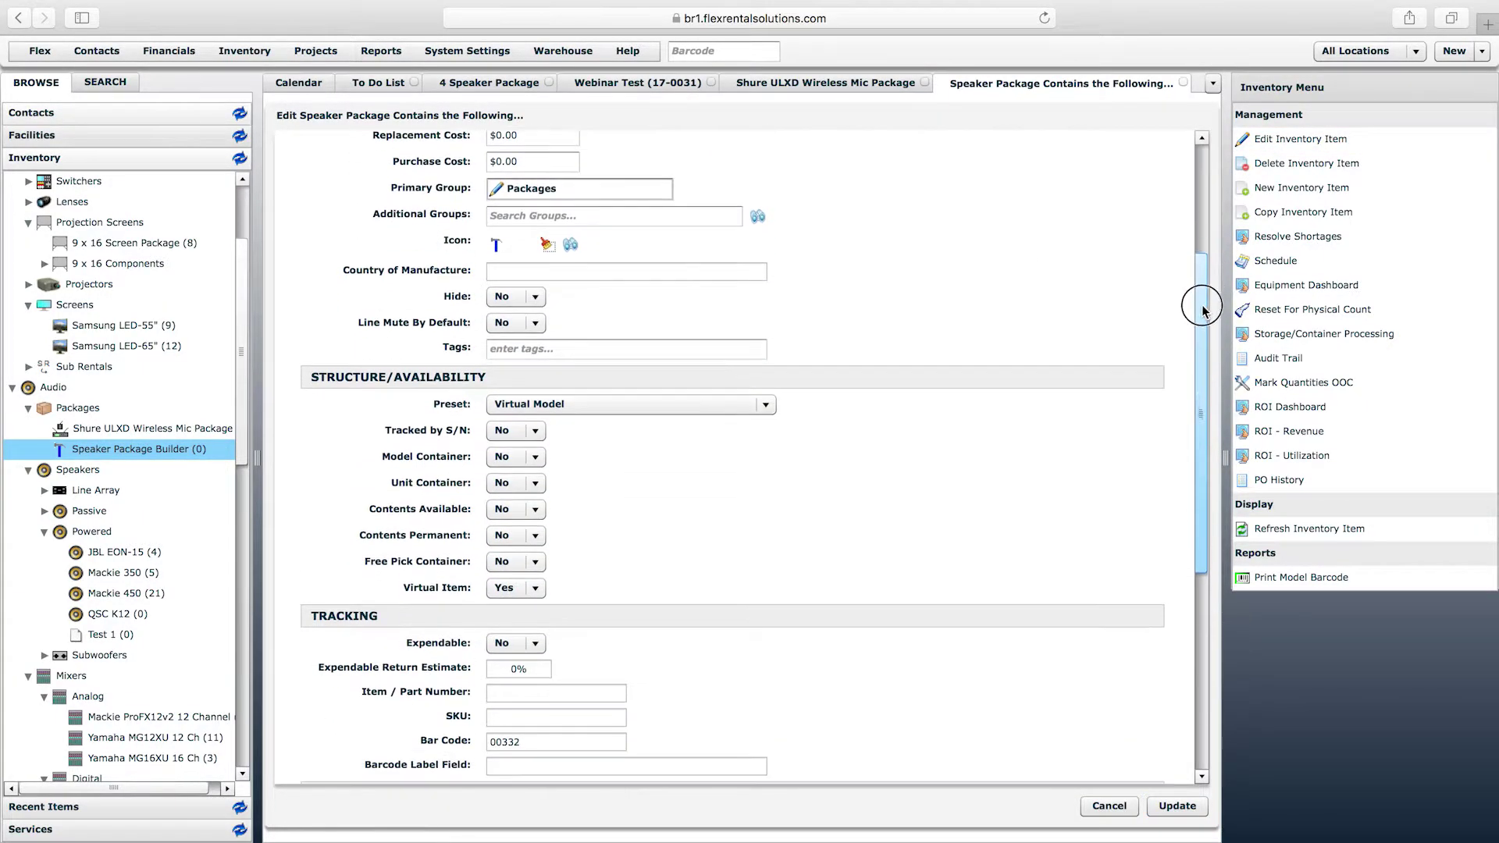
click(553, 404)
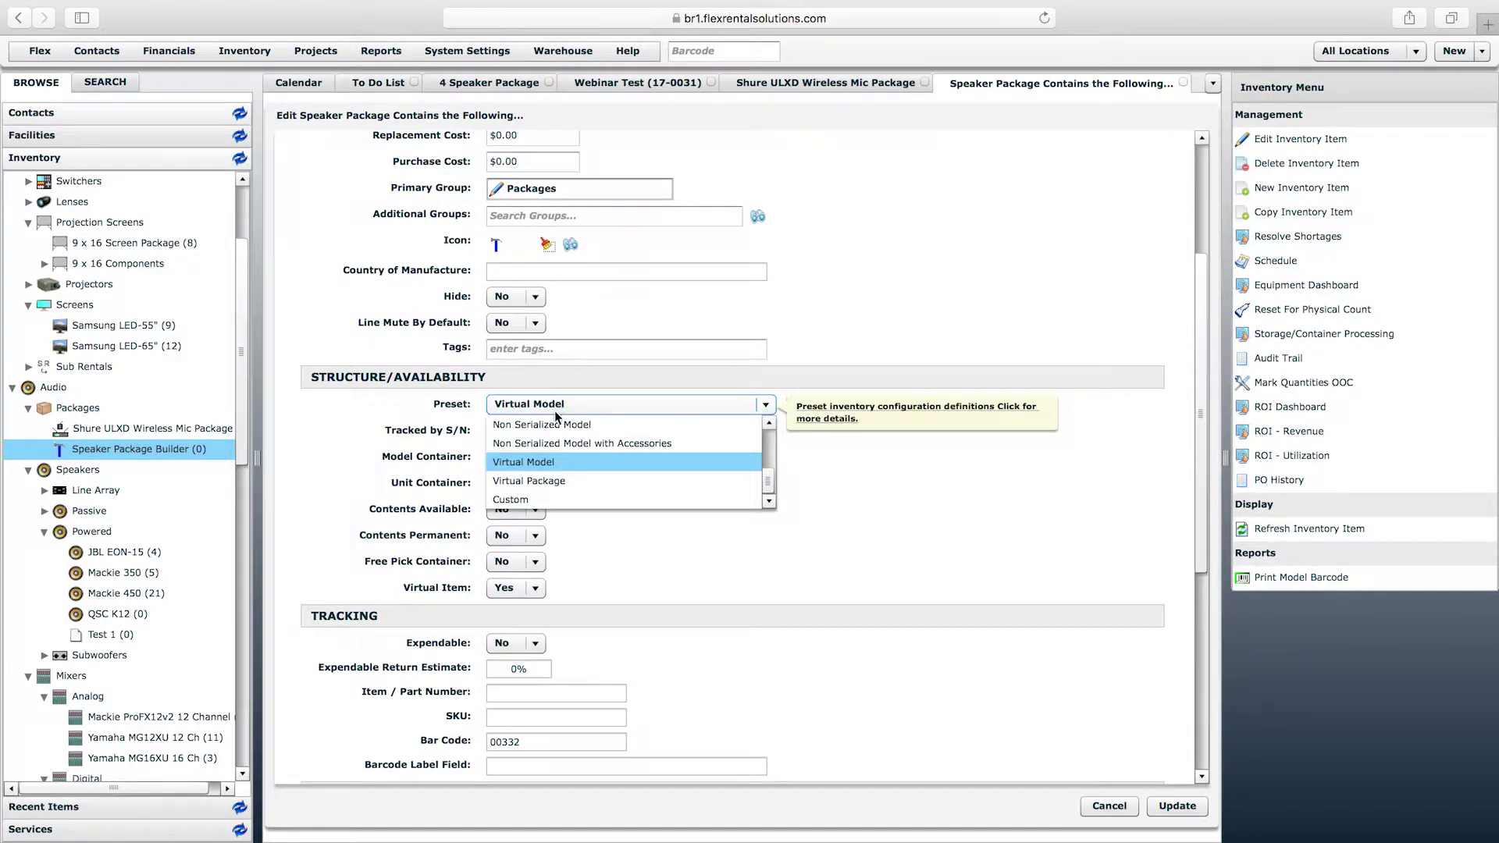
click(545, 460)
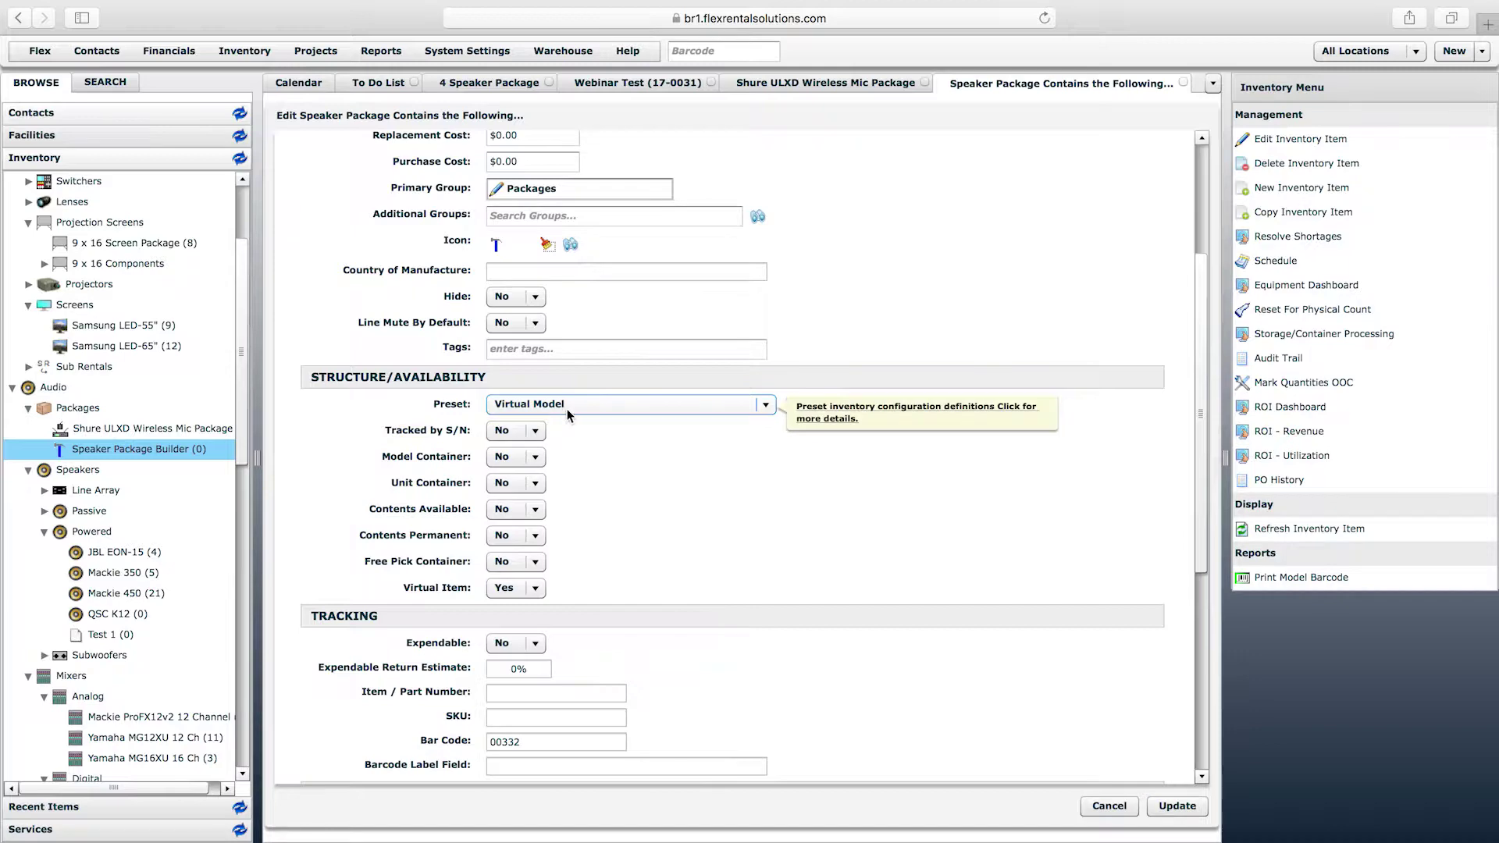
click(1108, 805)
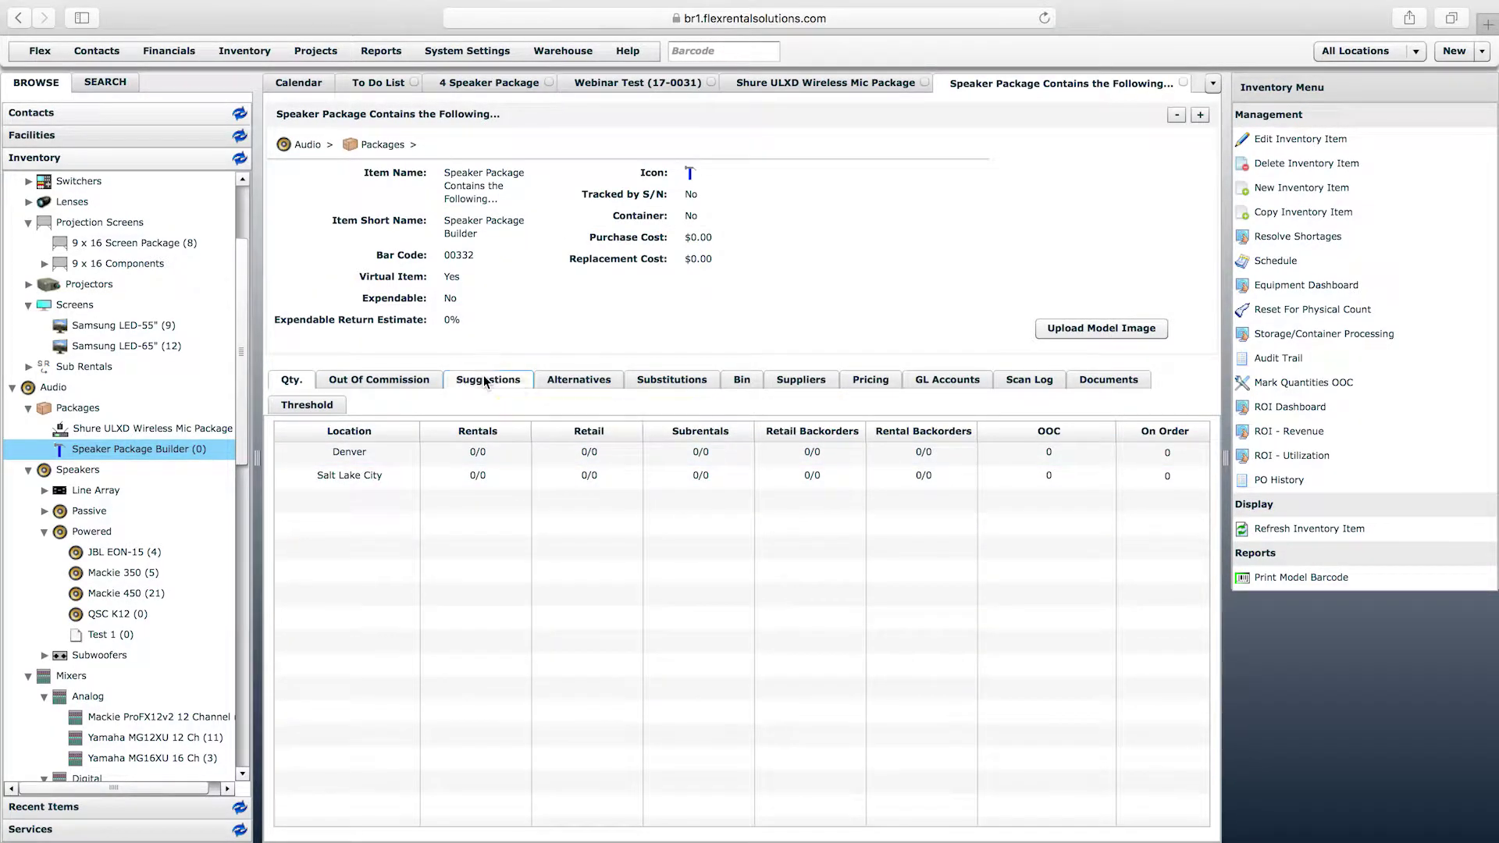
- Look through the Speaker Package Builder's suggestions for speakers, microphones, signal cables and mixers
click(485, 381)
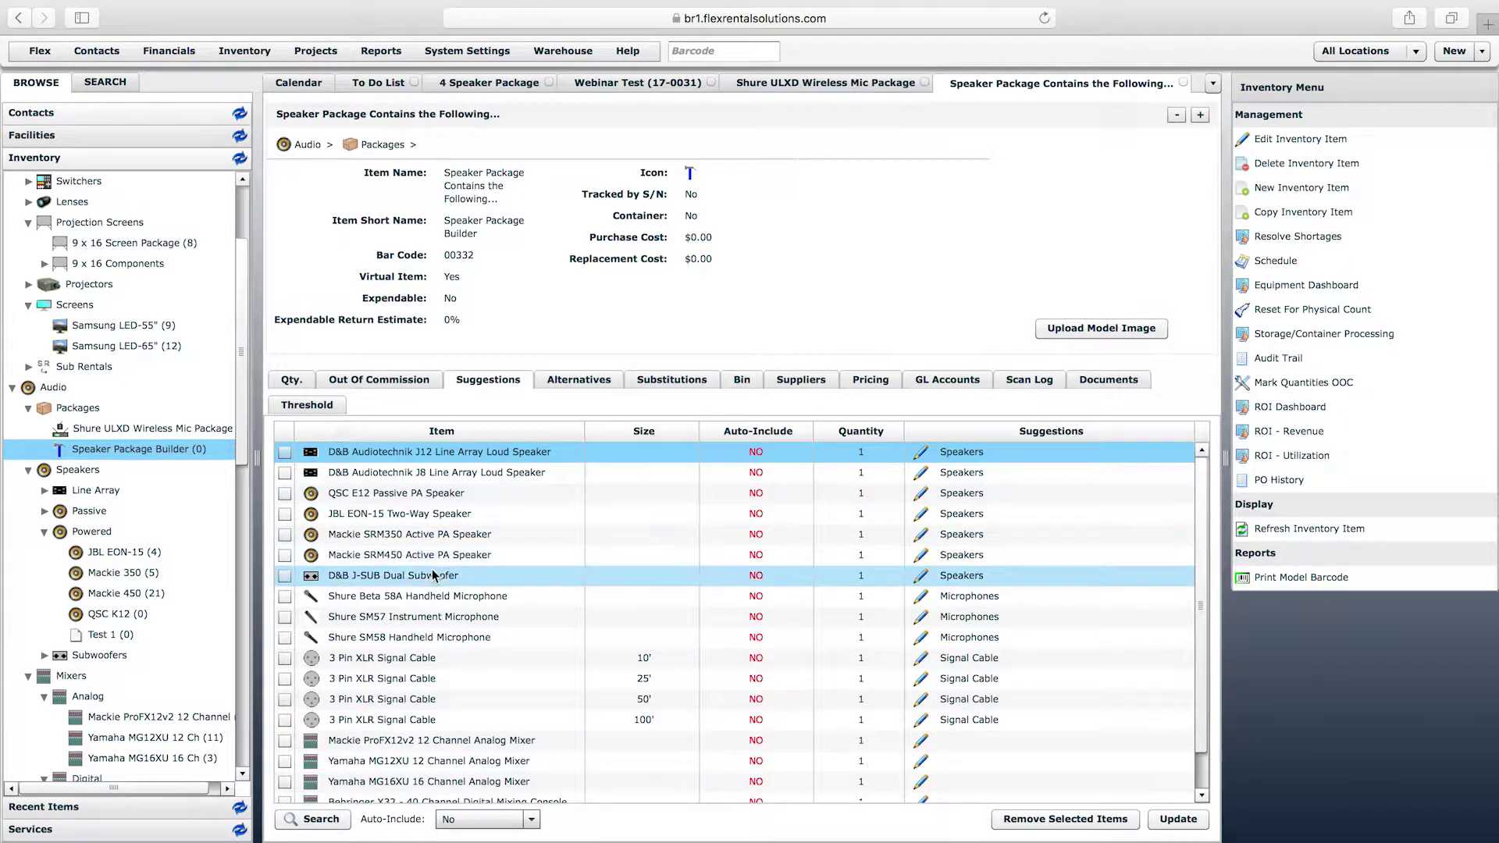
scroll(431, 577, down, 1)
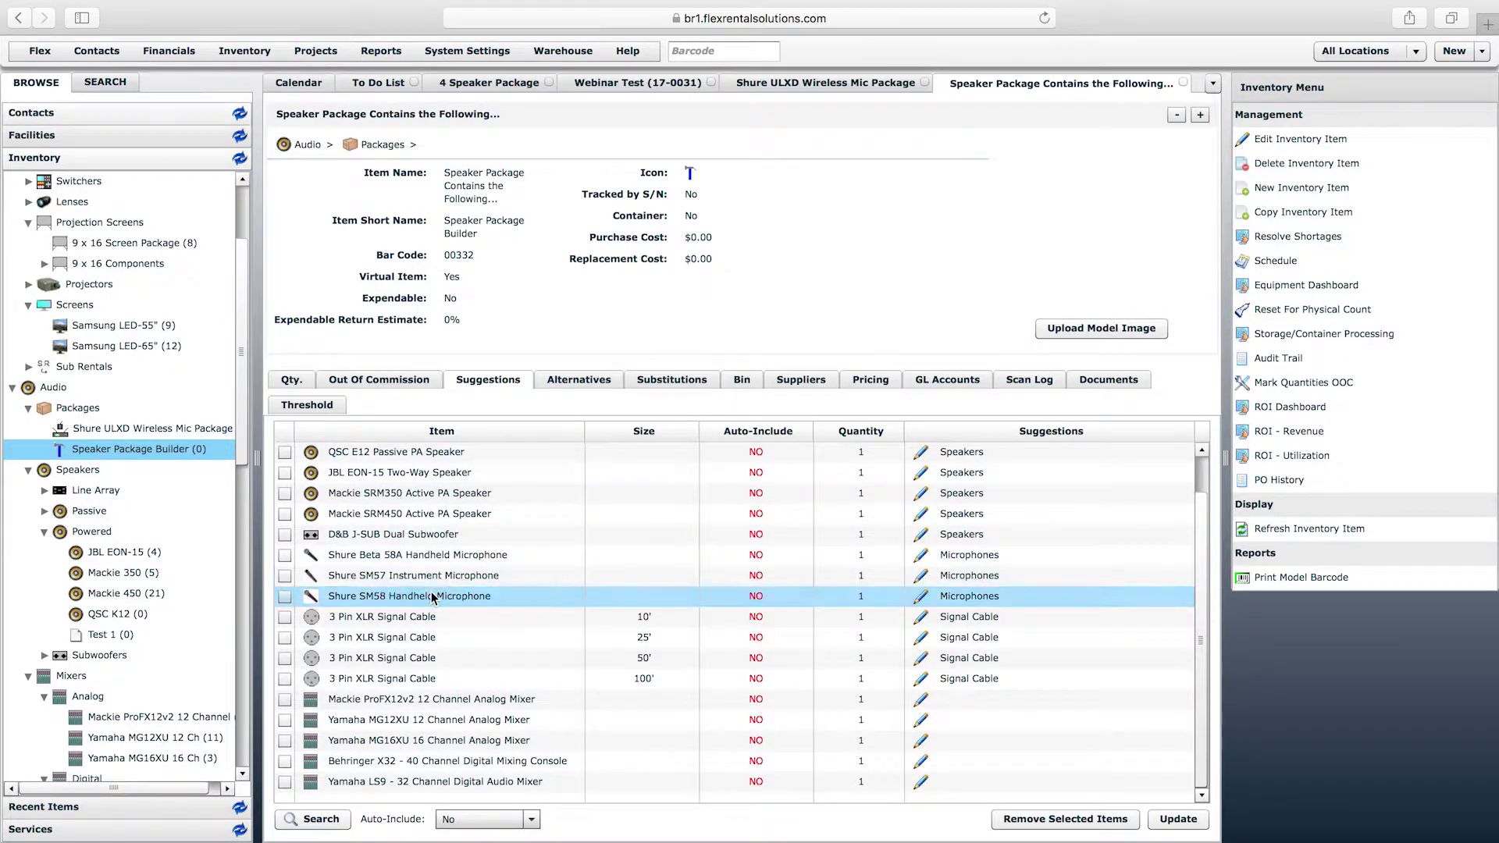
click(403, 683)
scroll(415, 546, up, 1)
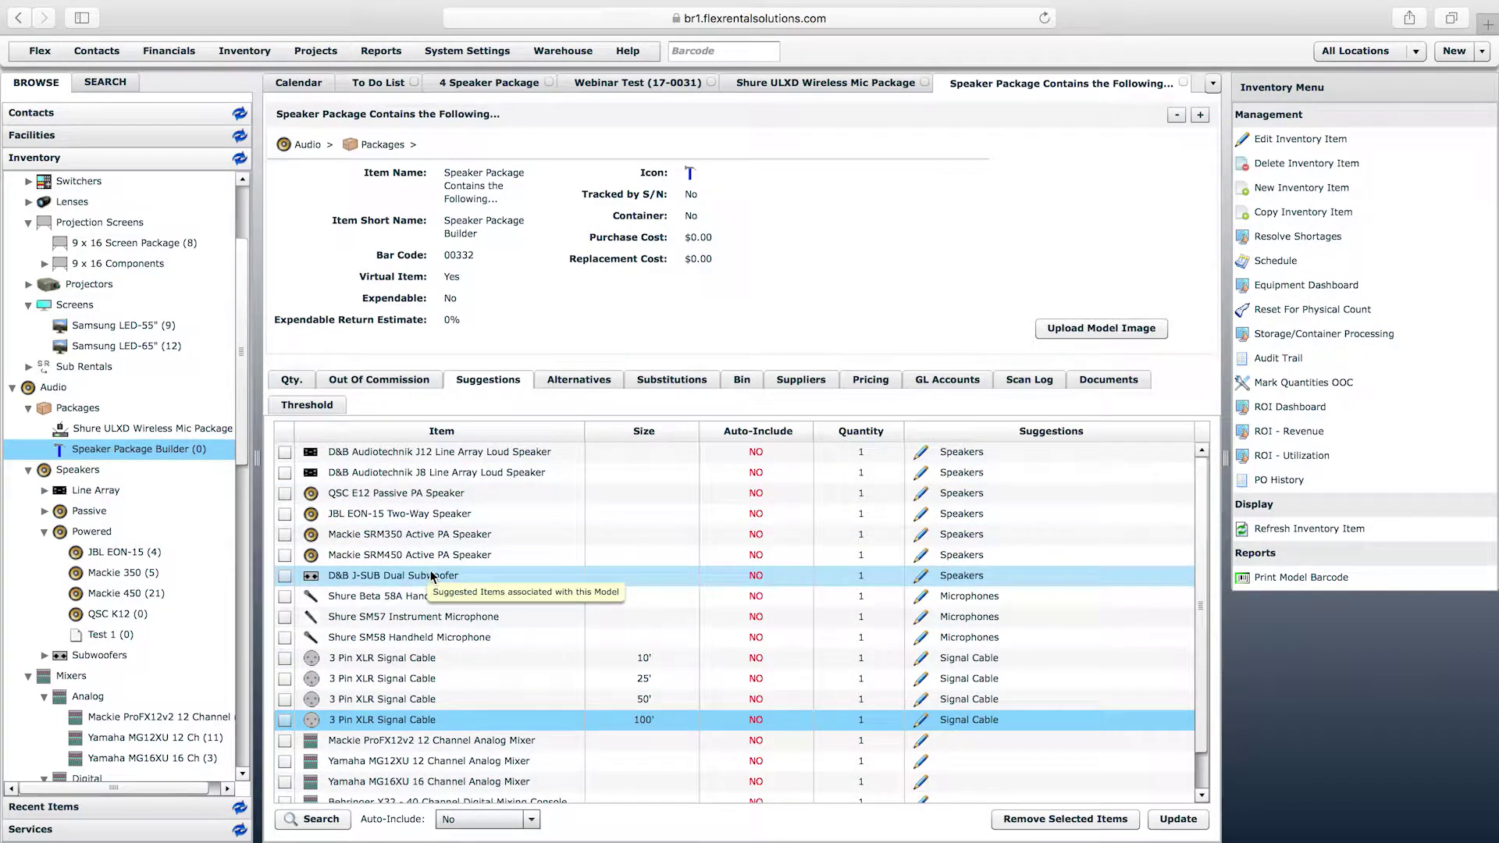
click(364, 496)
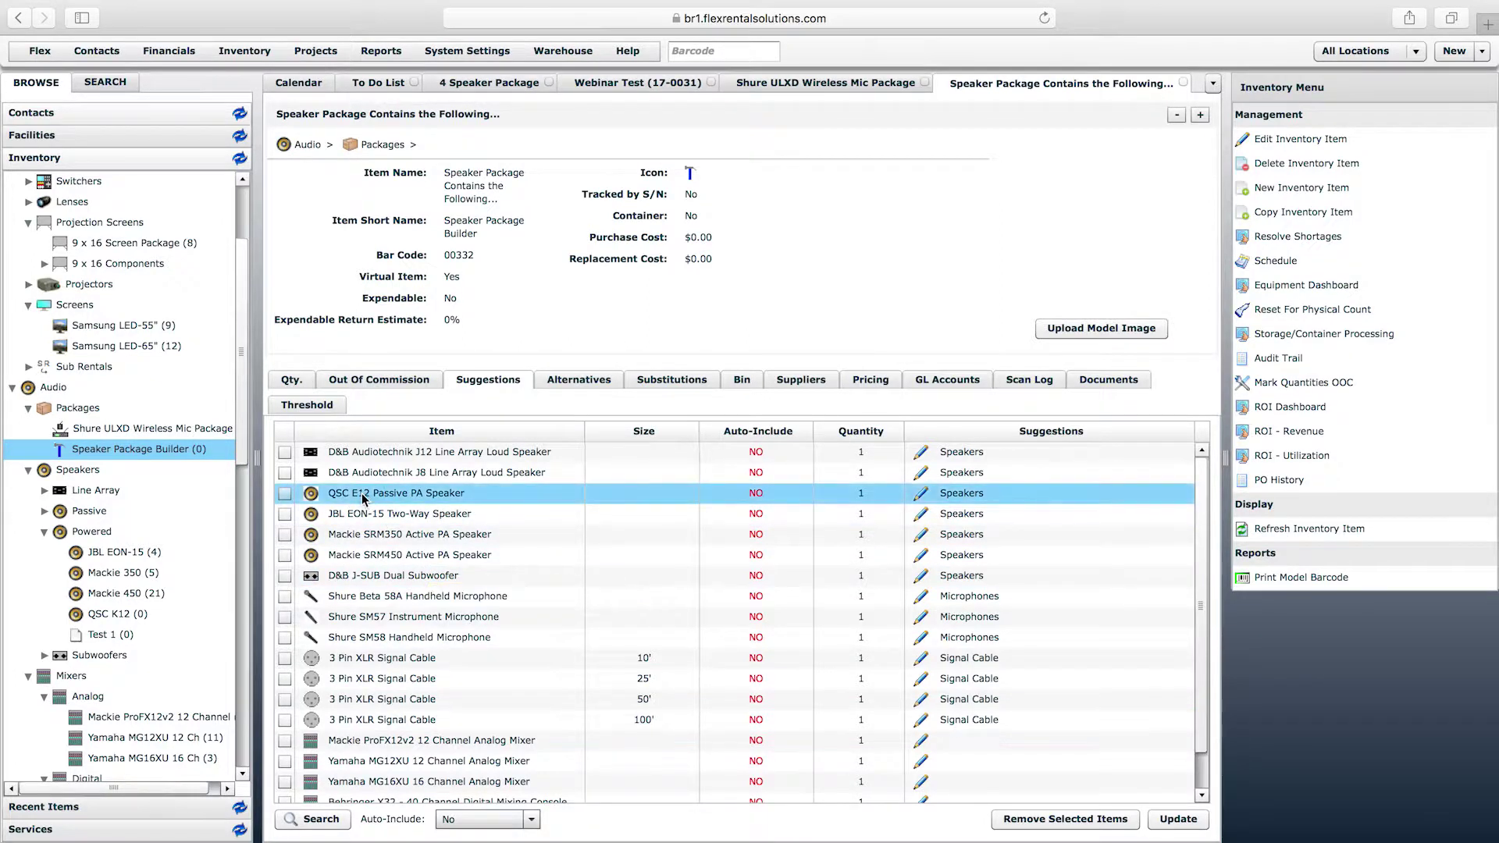
click(394, 537)
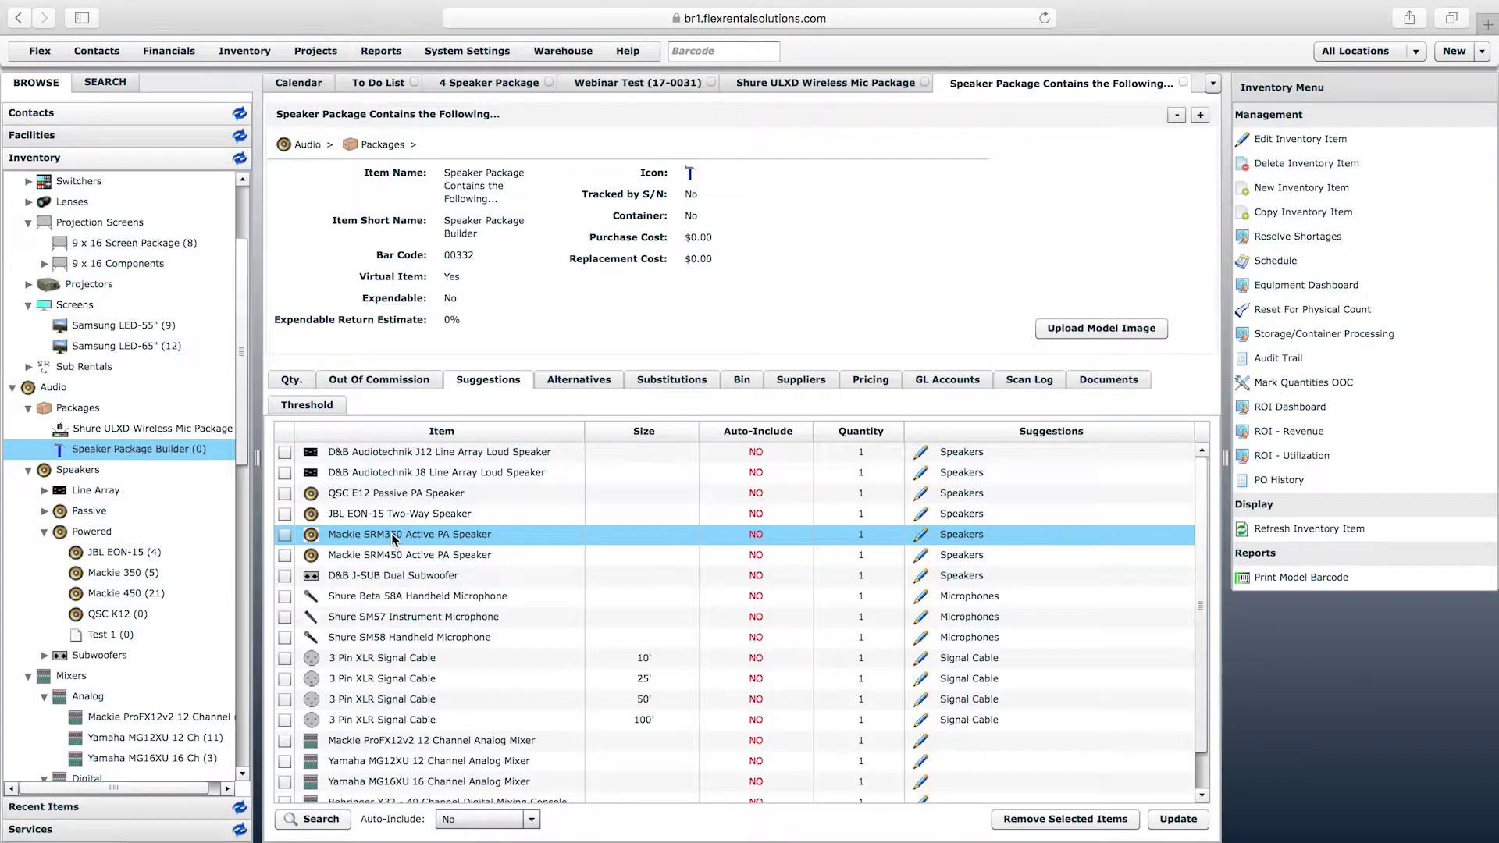
scroll(394, 537, down, 1)
click(434, 698)
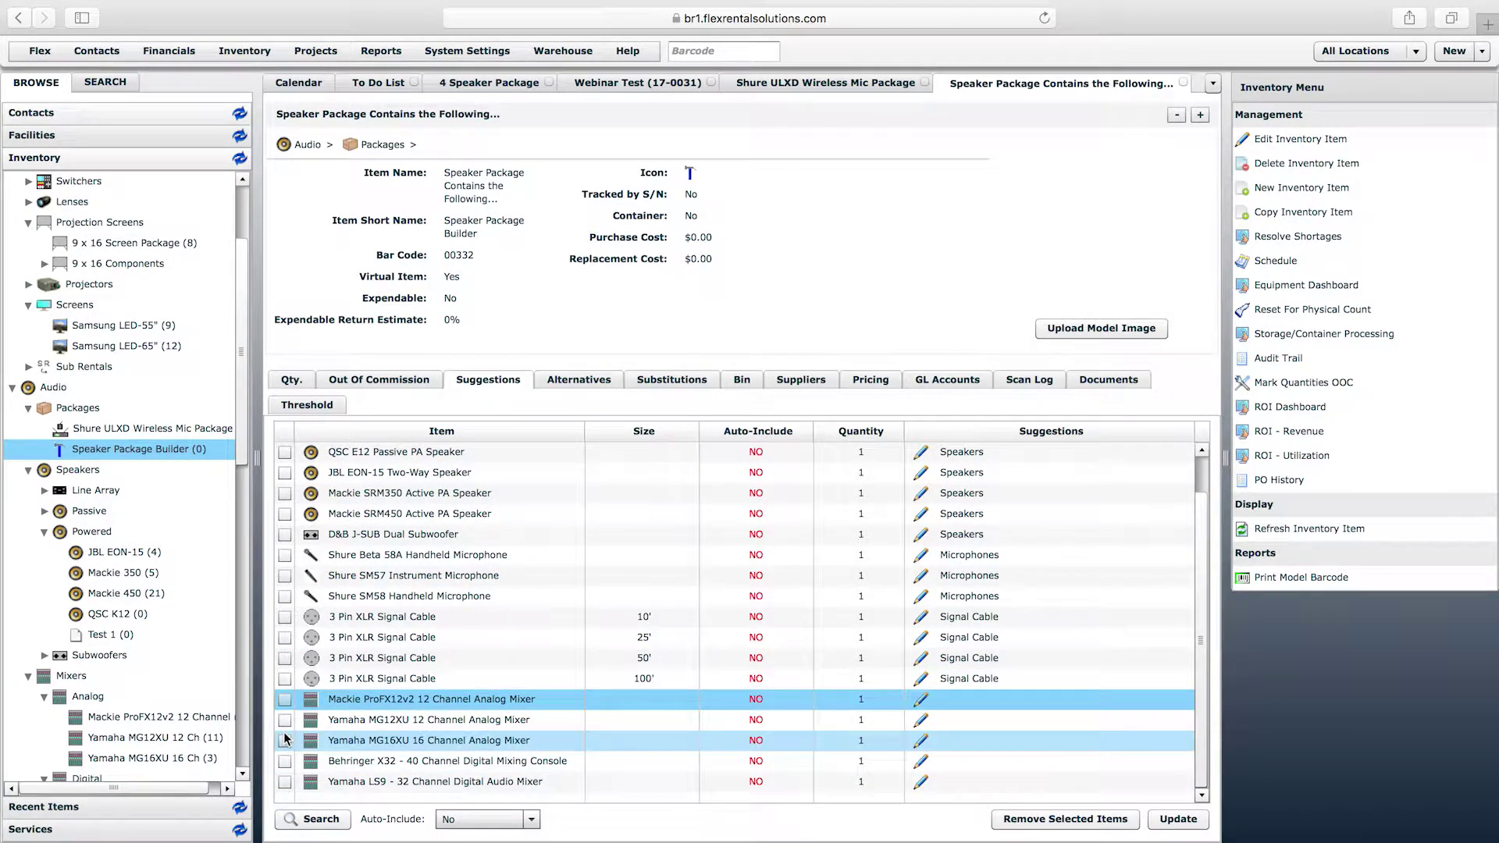
scroll(531, 602, up, 1)
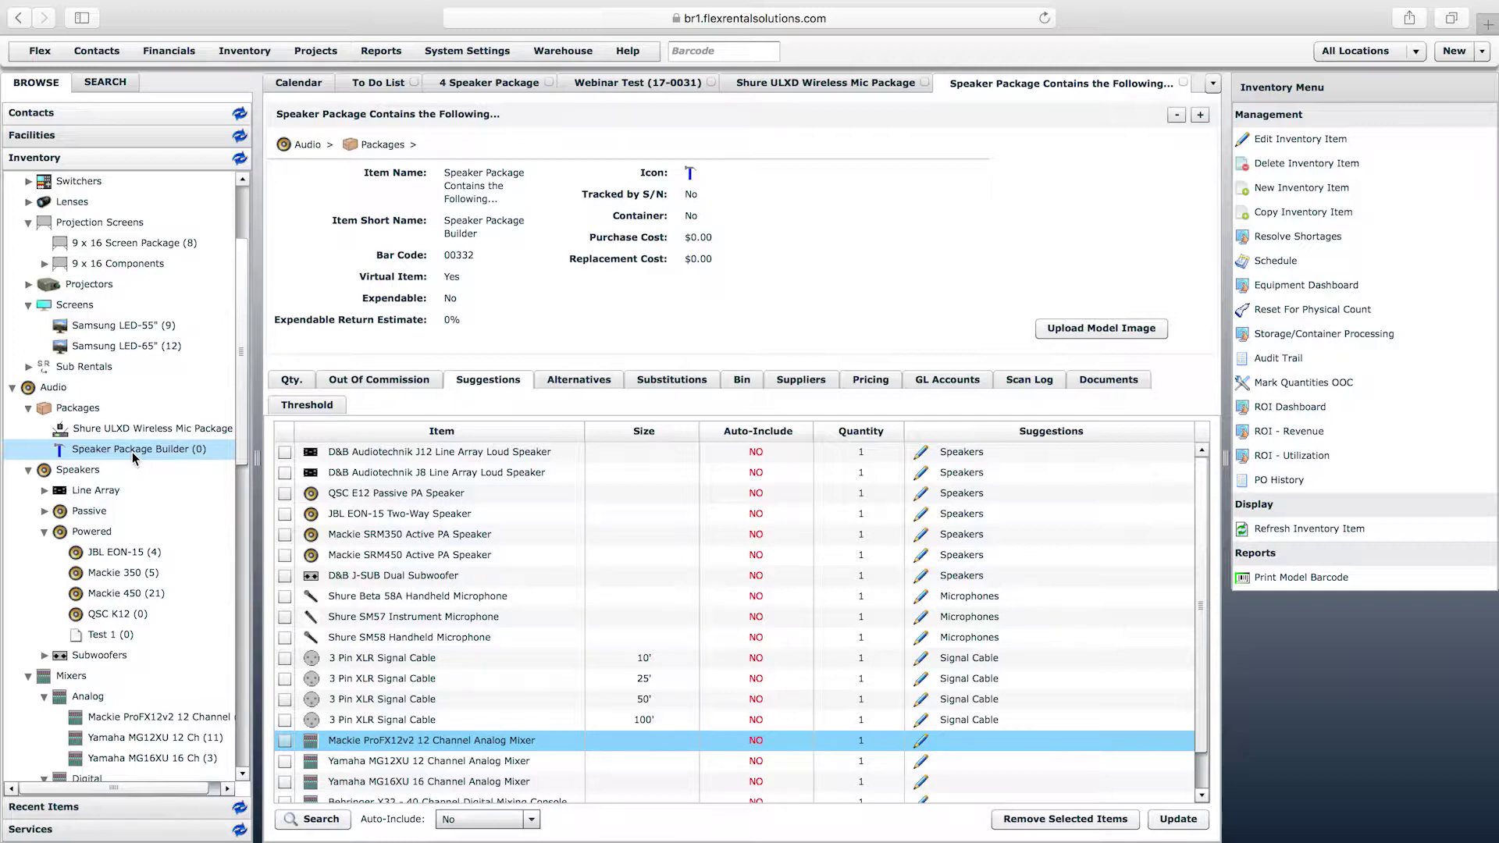
- Open the Speaker Package Builder inventory item for editing
click(648, 291)
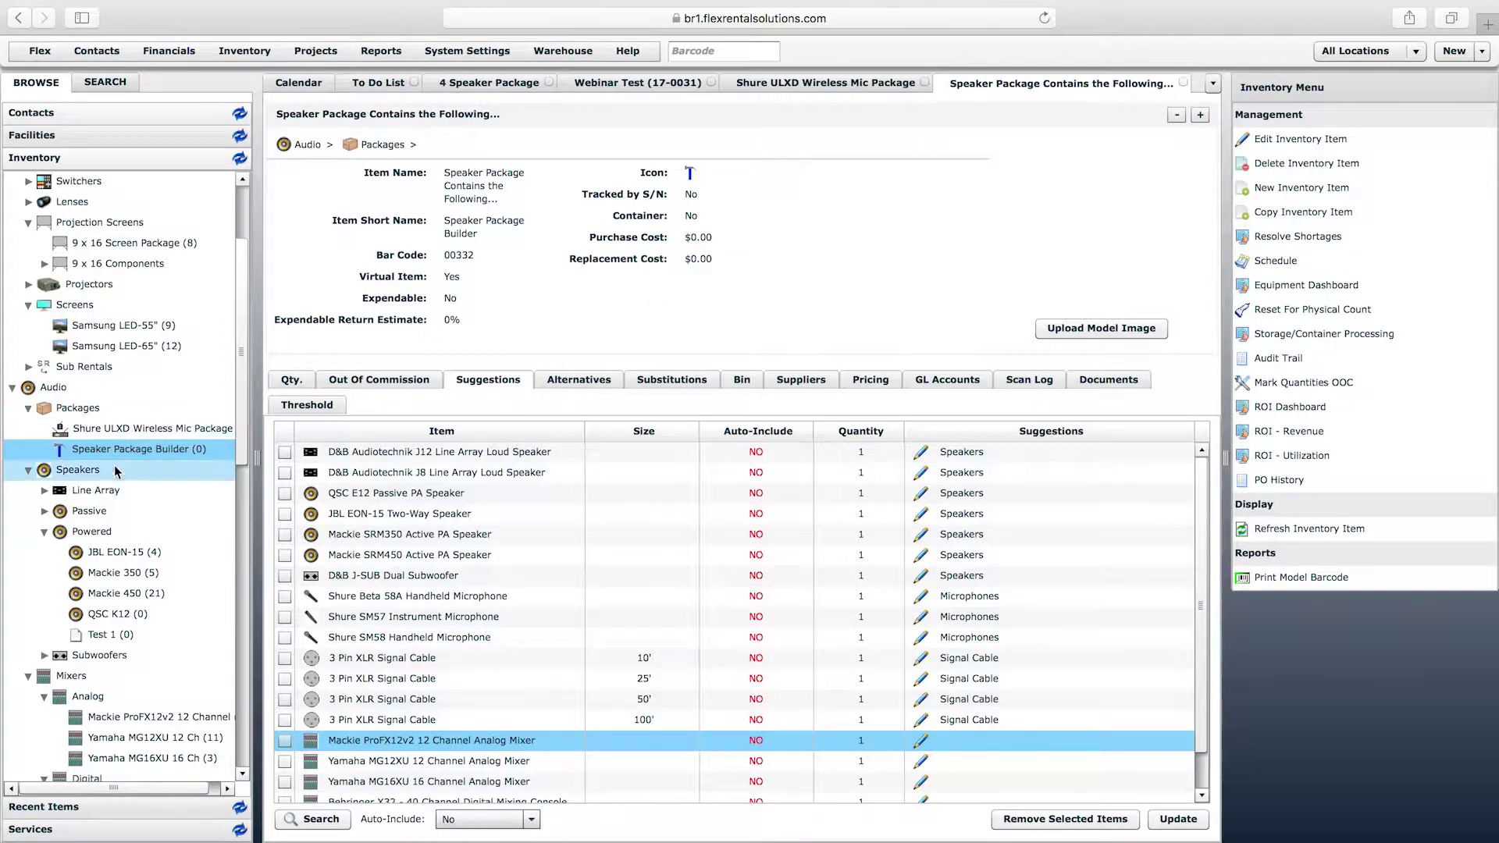
click(1290, 139)
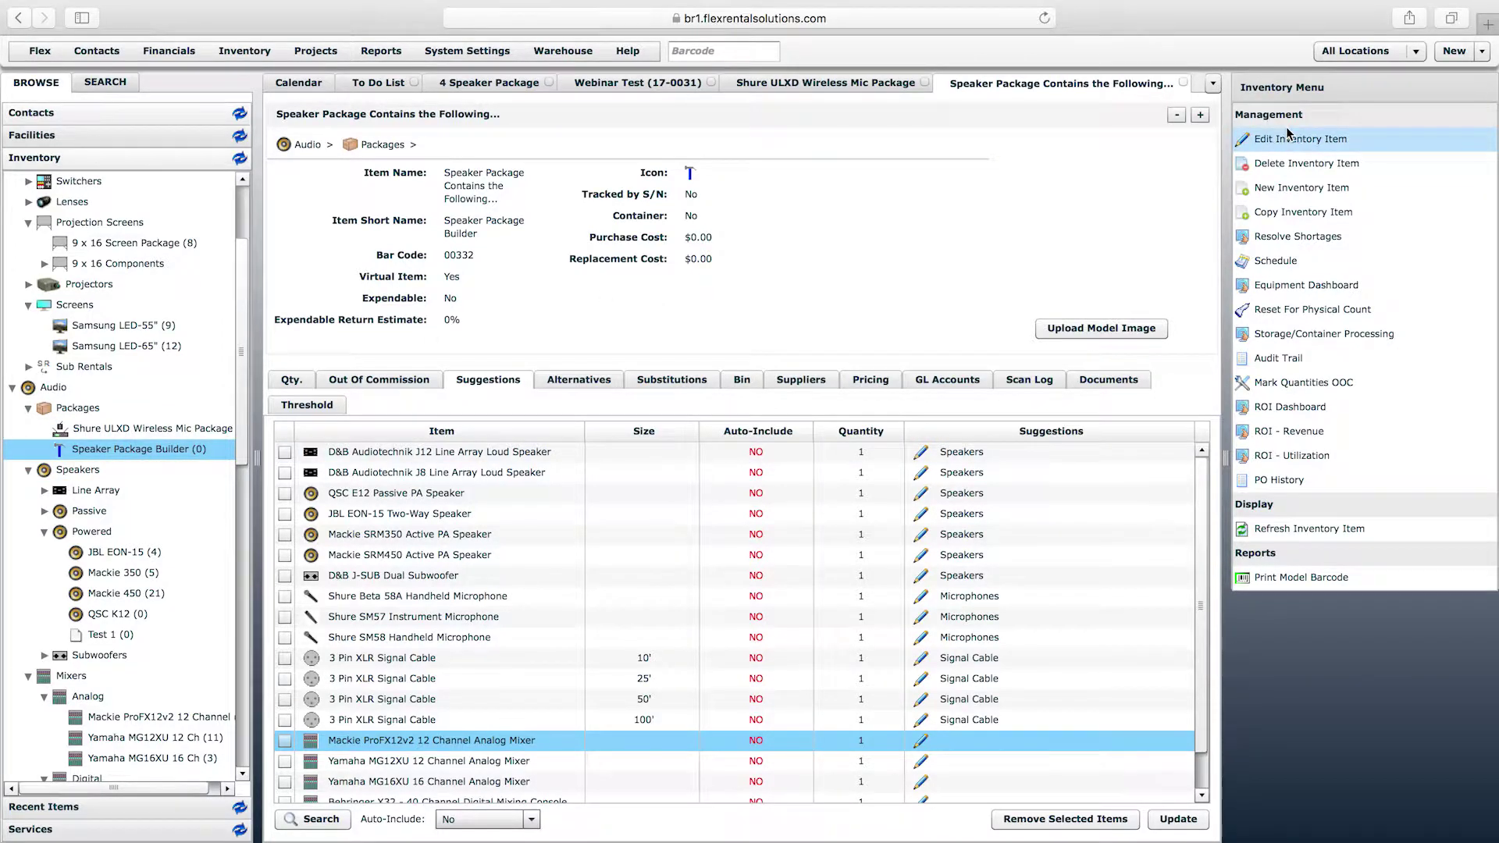
- Try Line Mute By Default at Yes for the Speaker Package Builder and return it to No
click(515, 323)
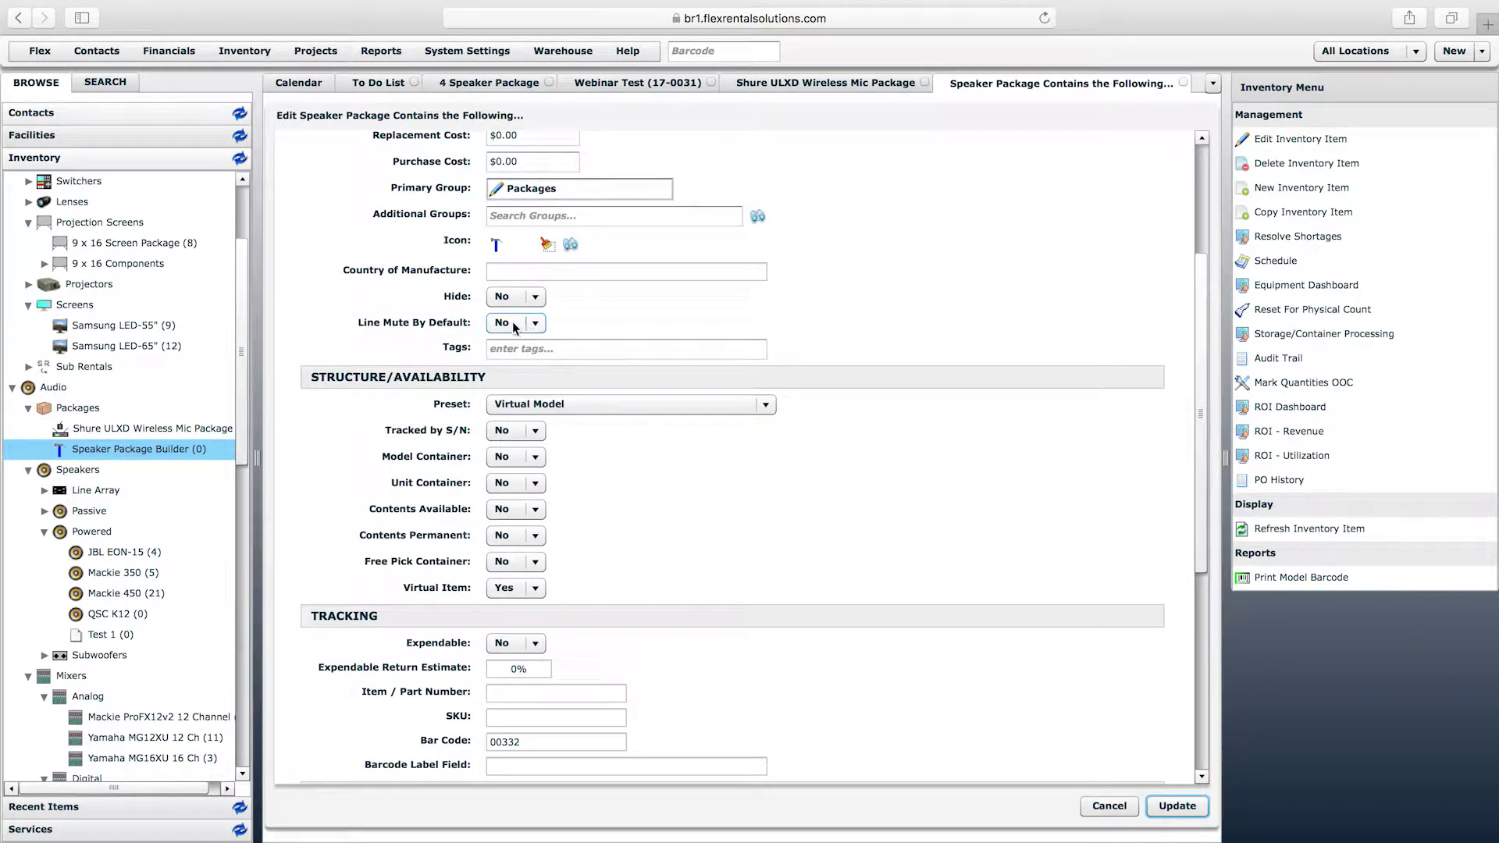
click(508, 358)
click(507, 324)
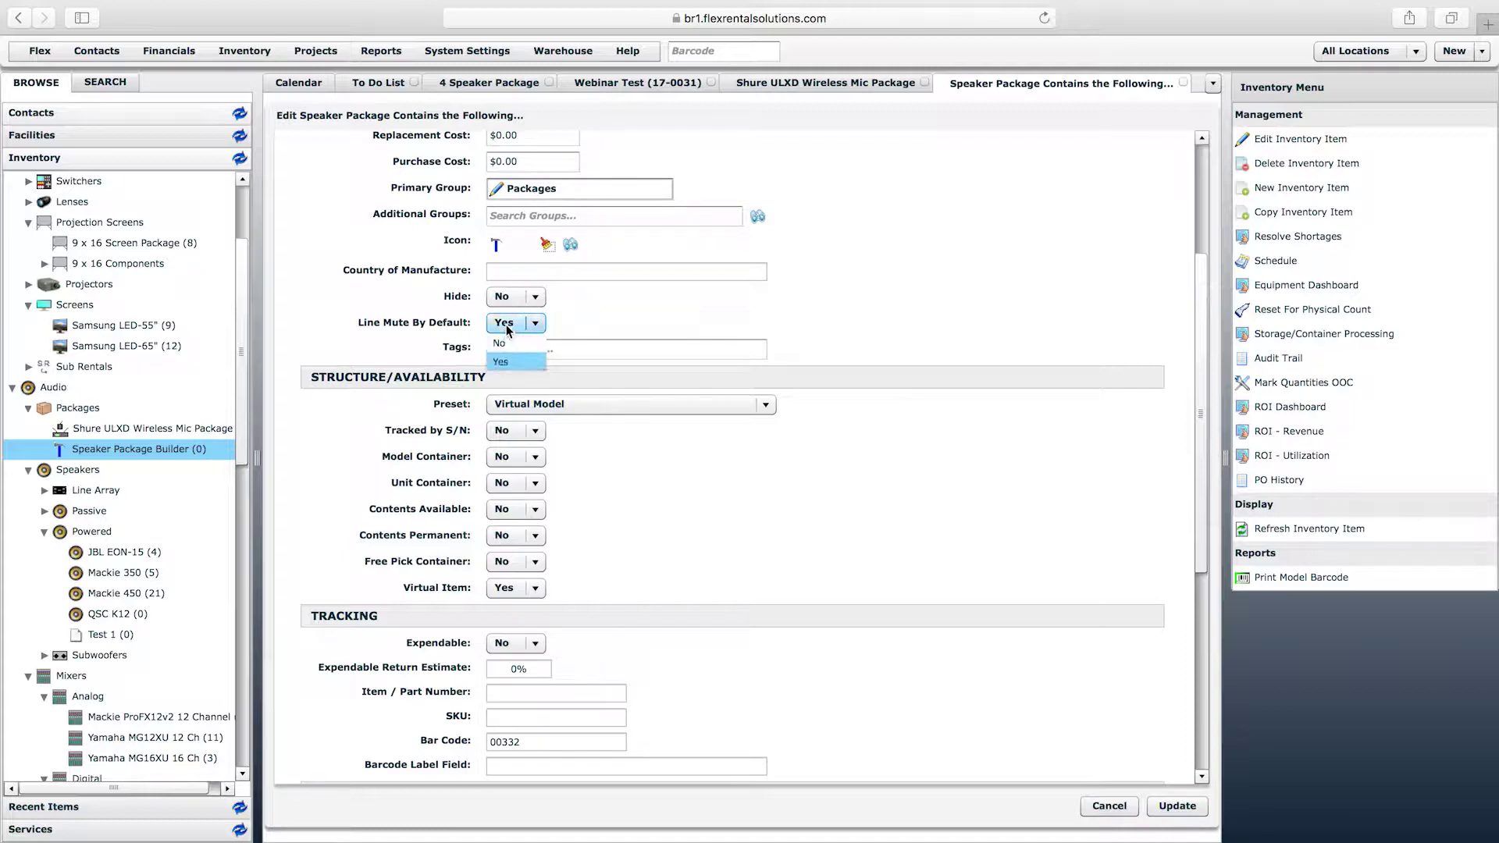
click(504, 340)
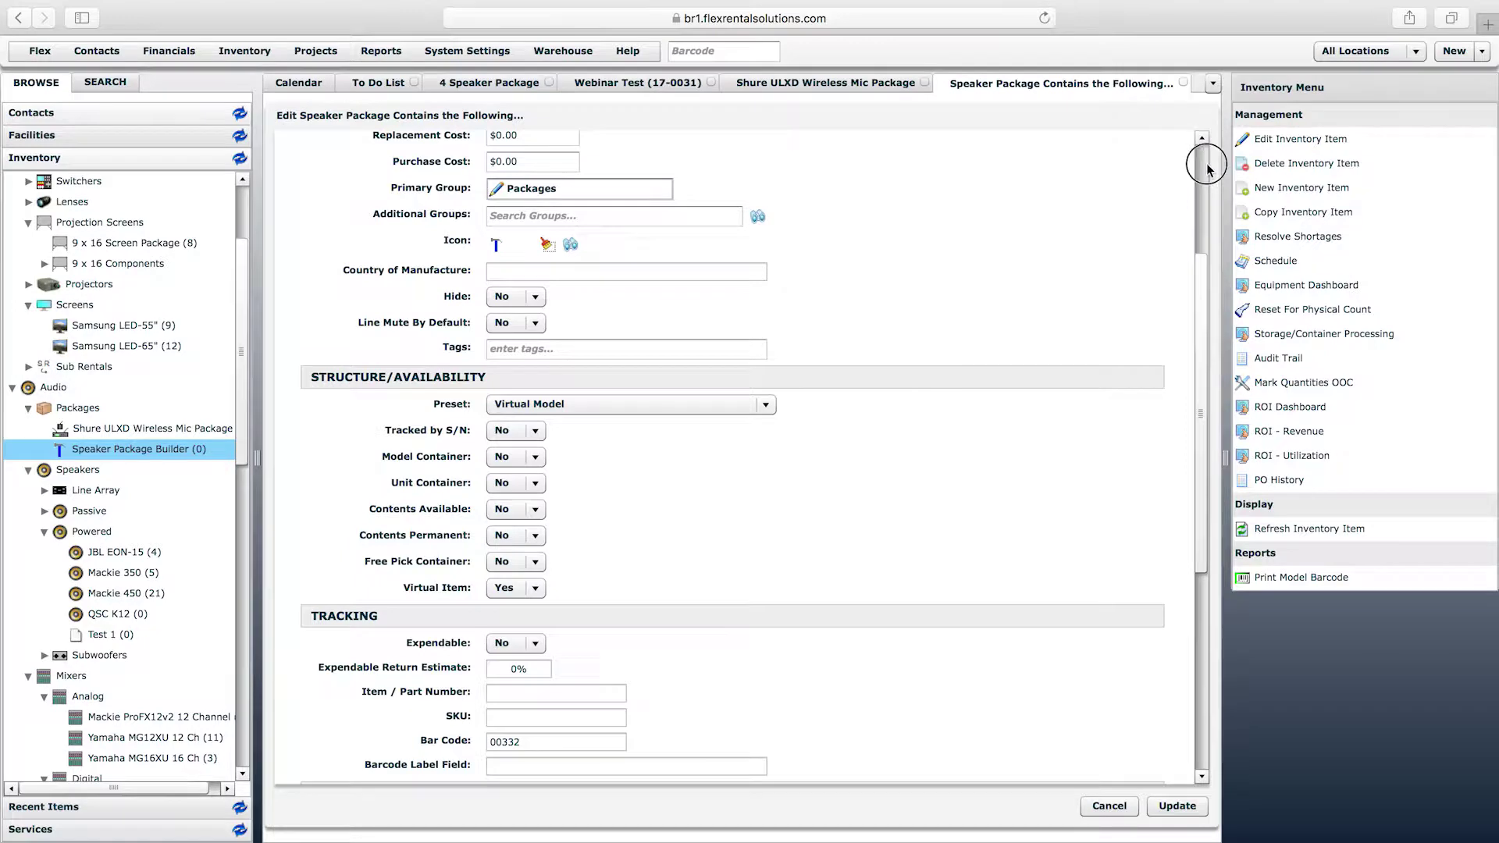
- Shorten the Item Name of the Speaker Package Builder to "Speaker Package"
scroll(1208, 171, up, 3)
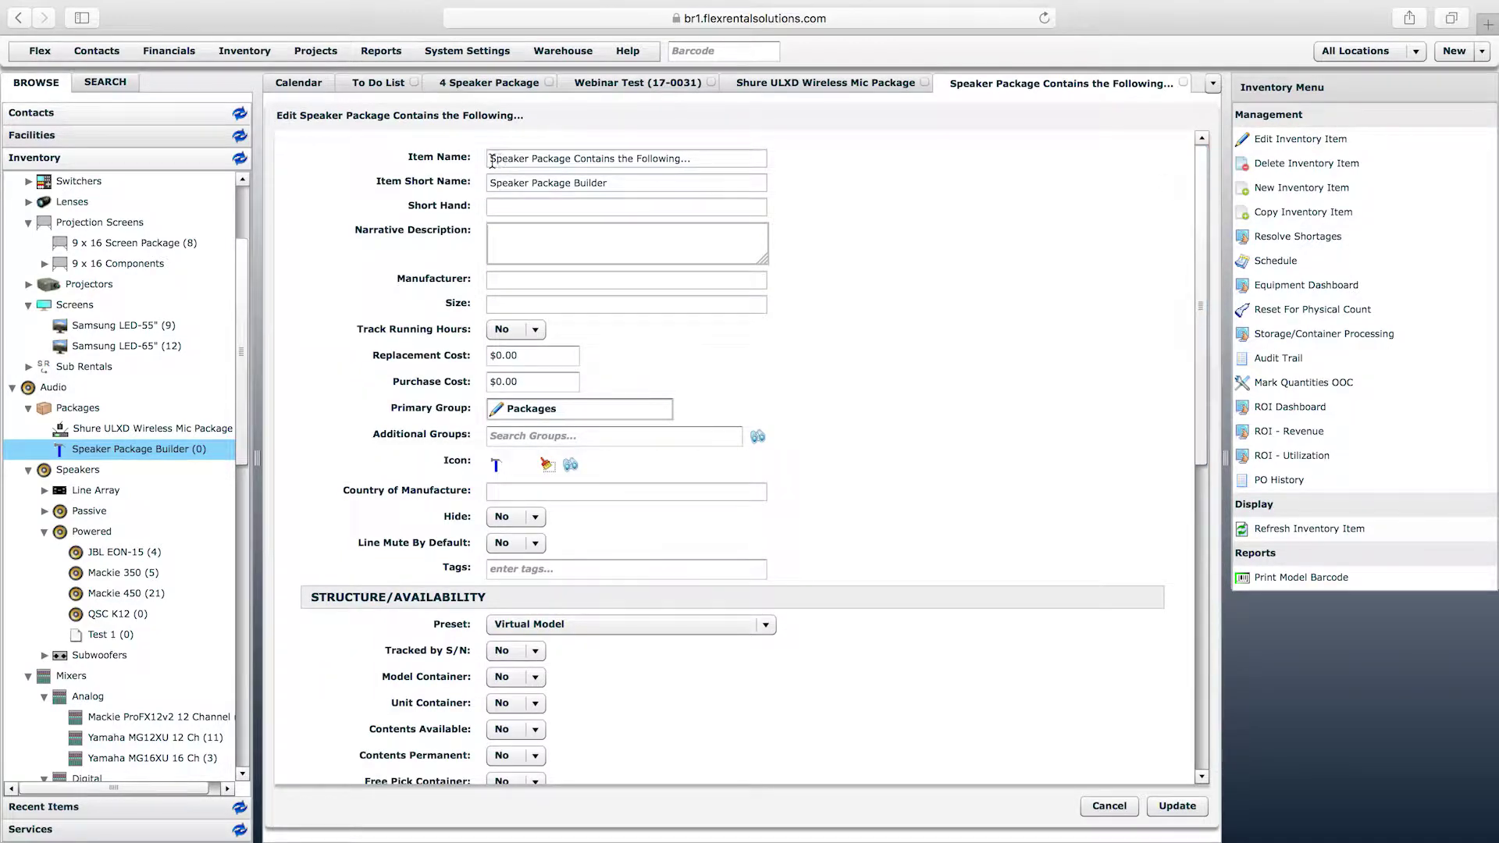
drag(489, 159, 746, 152)
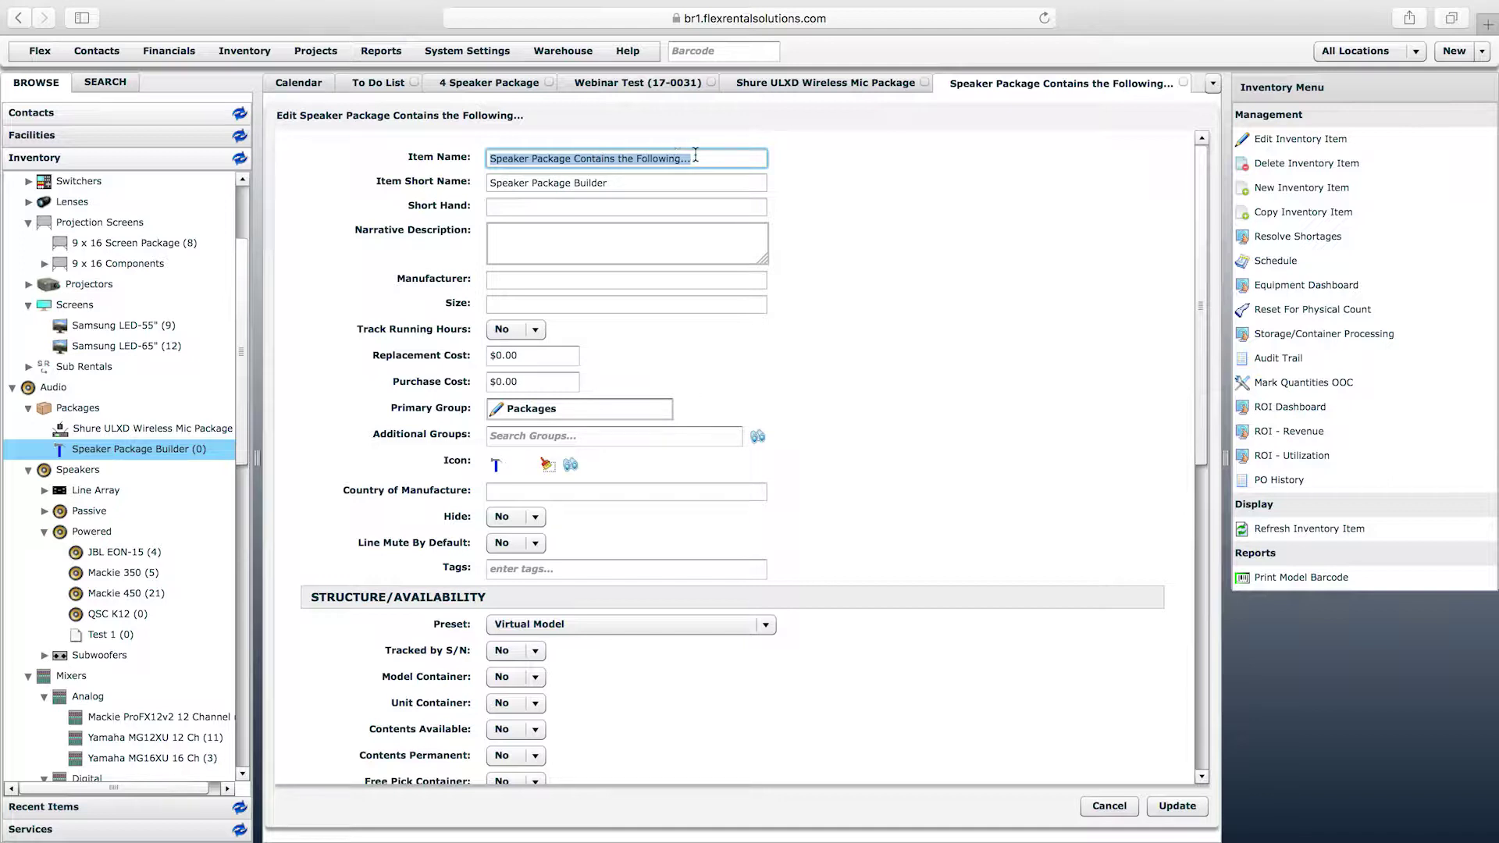
drag(693, 158, 574, 159)
key(BackSpace)
key(BackSpace)
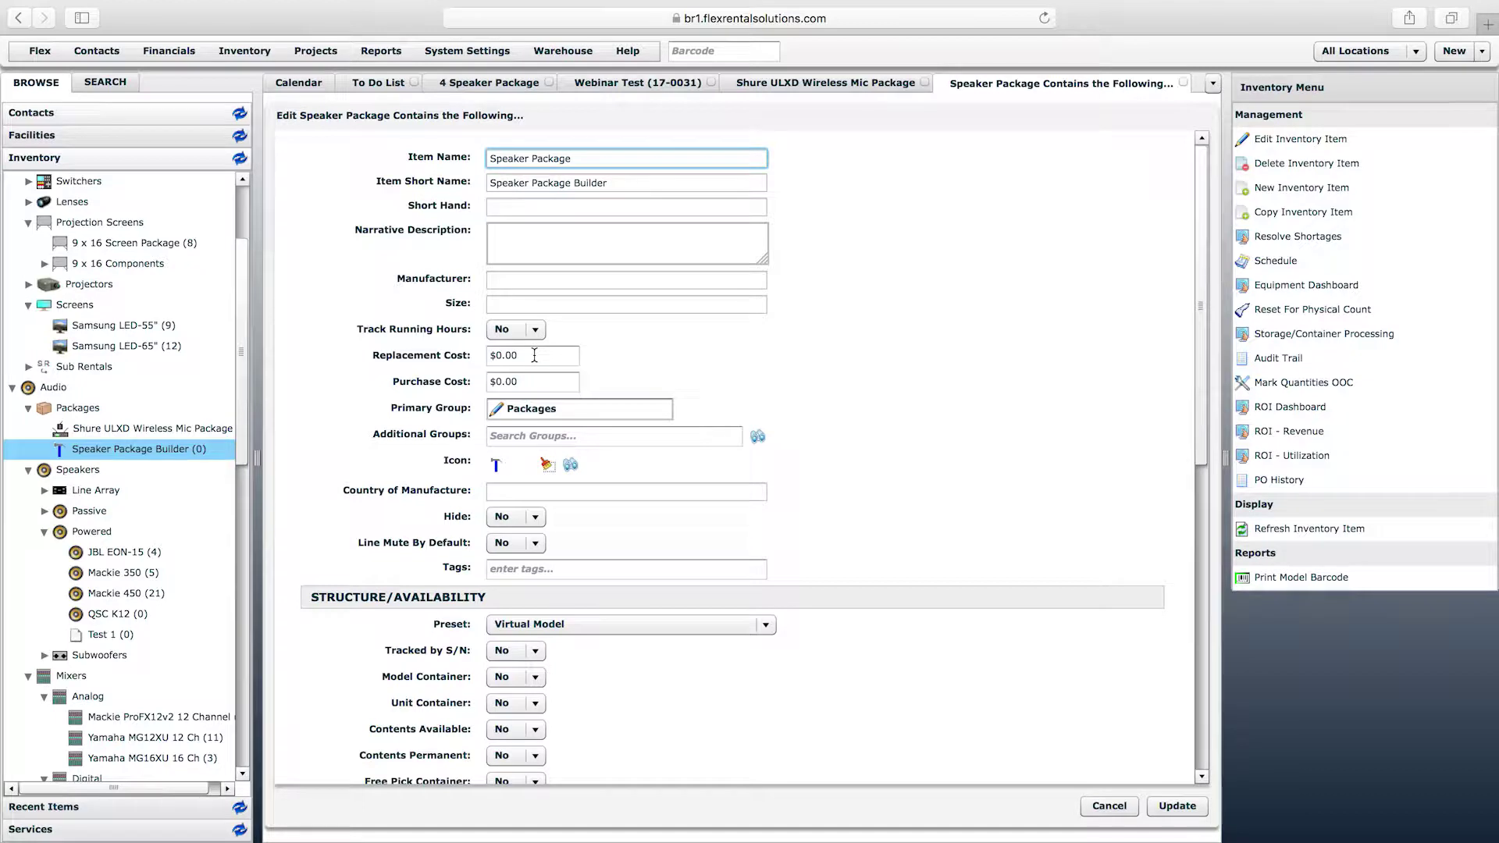
- Compare the Item Name and Item Short Name with the package's inventory tree entry, and look at the Line Mute By Default choices
drag(637, 185, 573, 184)
click(170, 468)
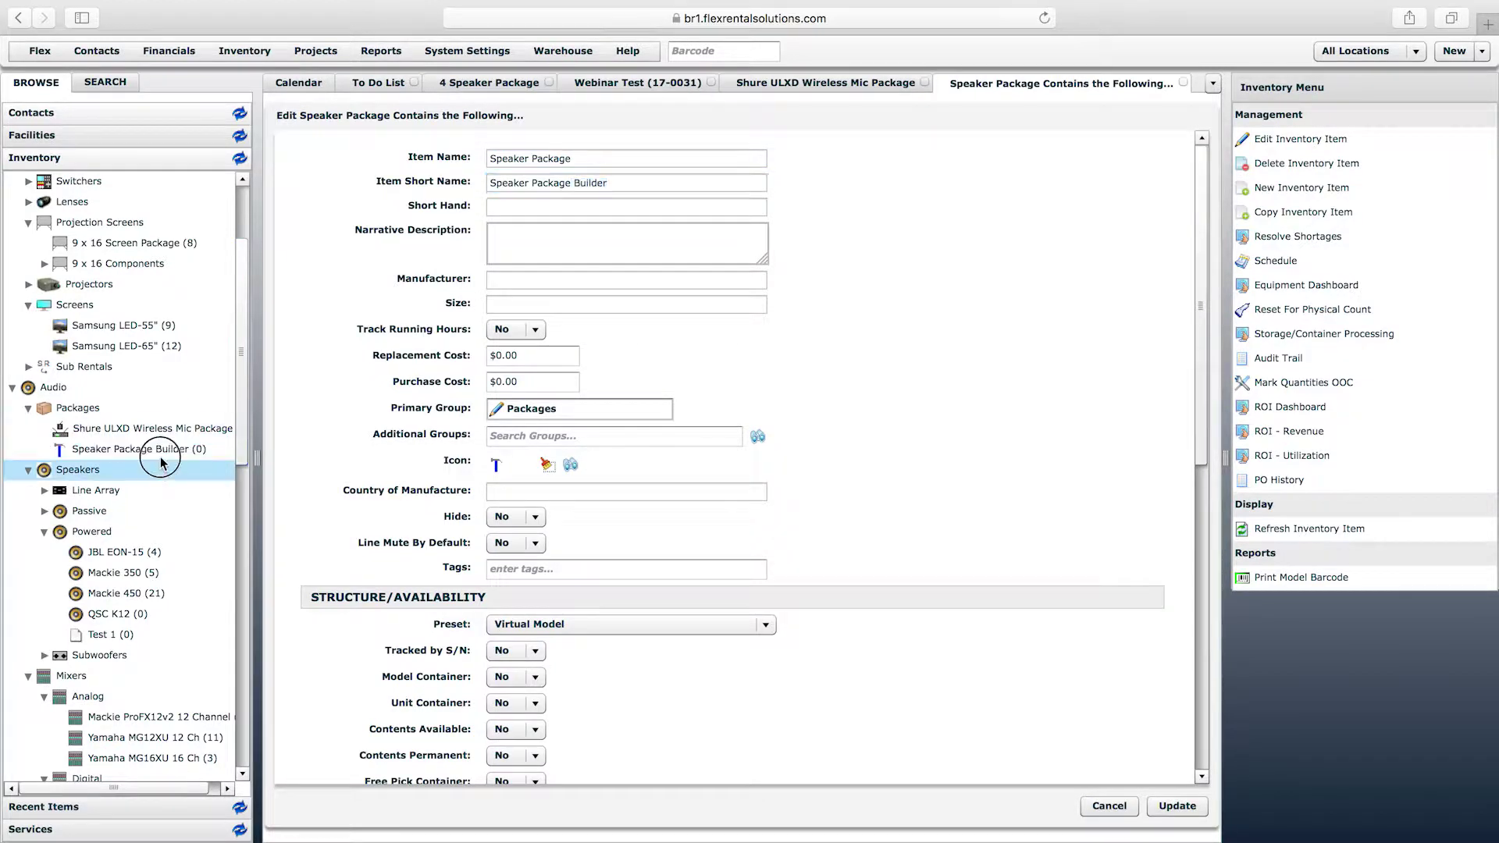
click(173, 453)
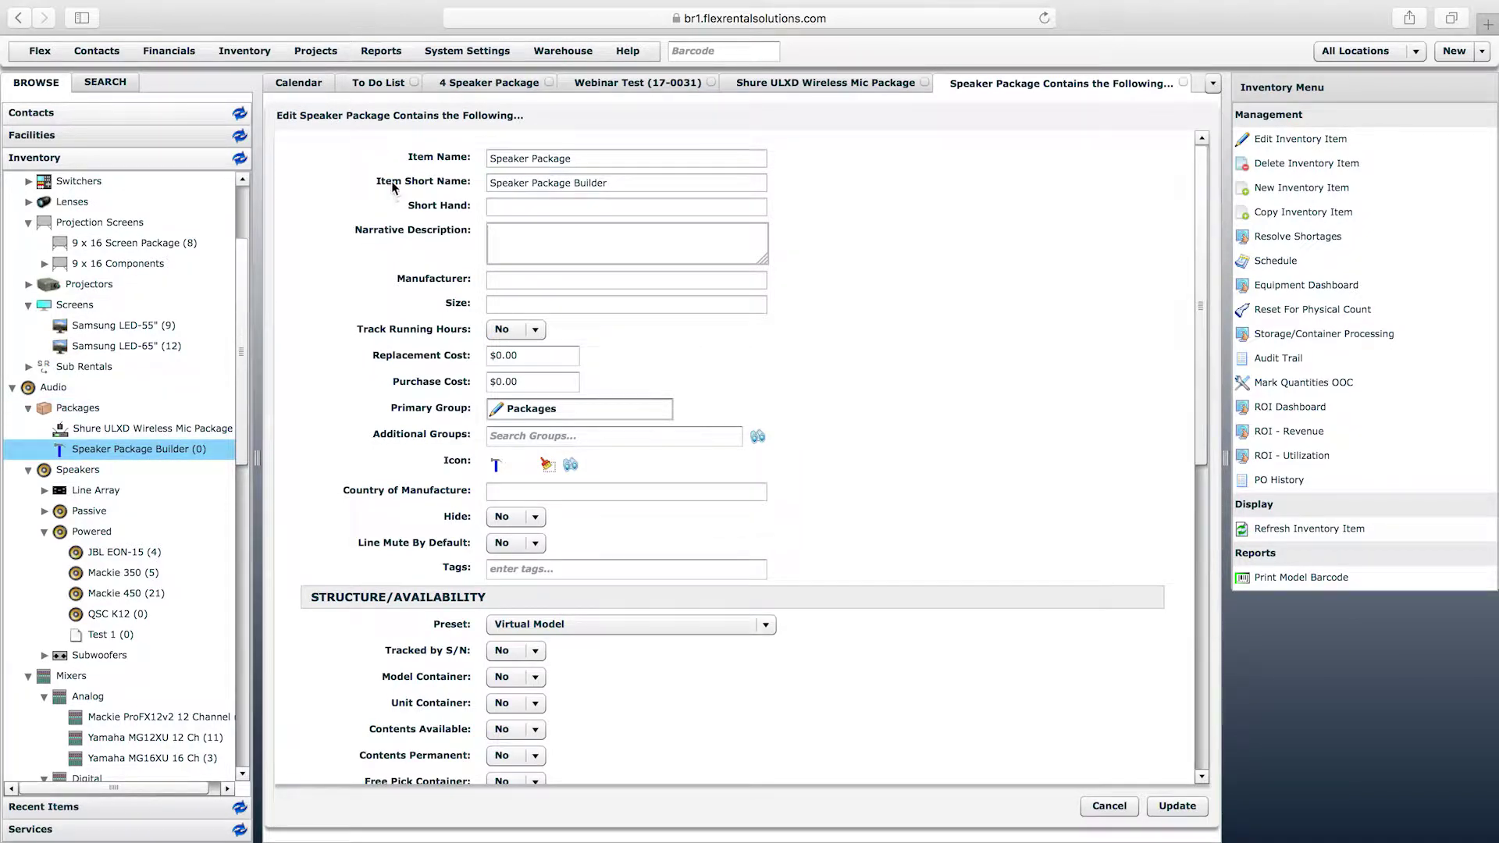
click(157, 448)
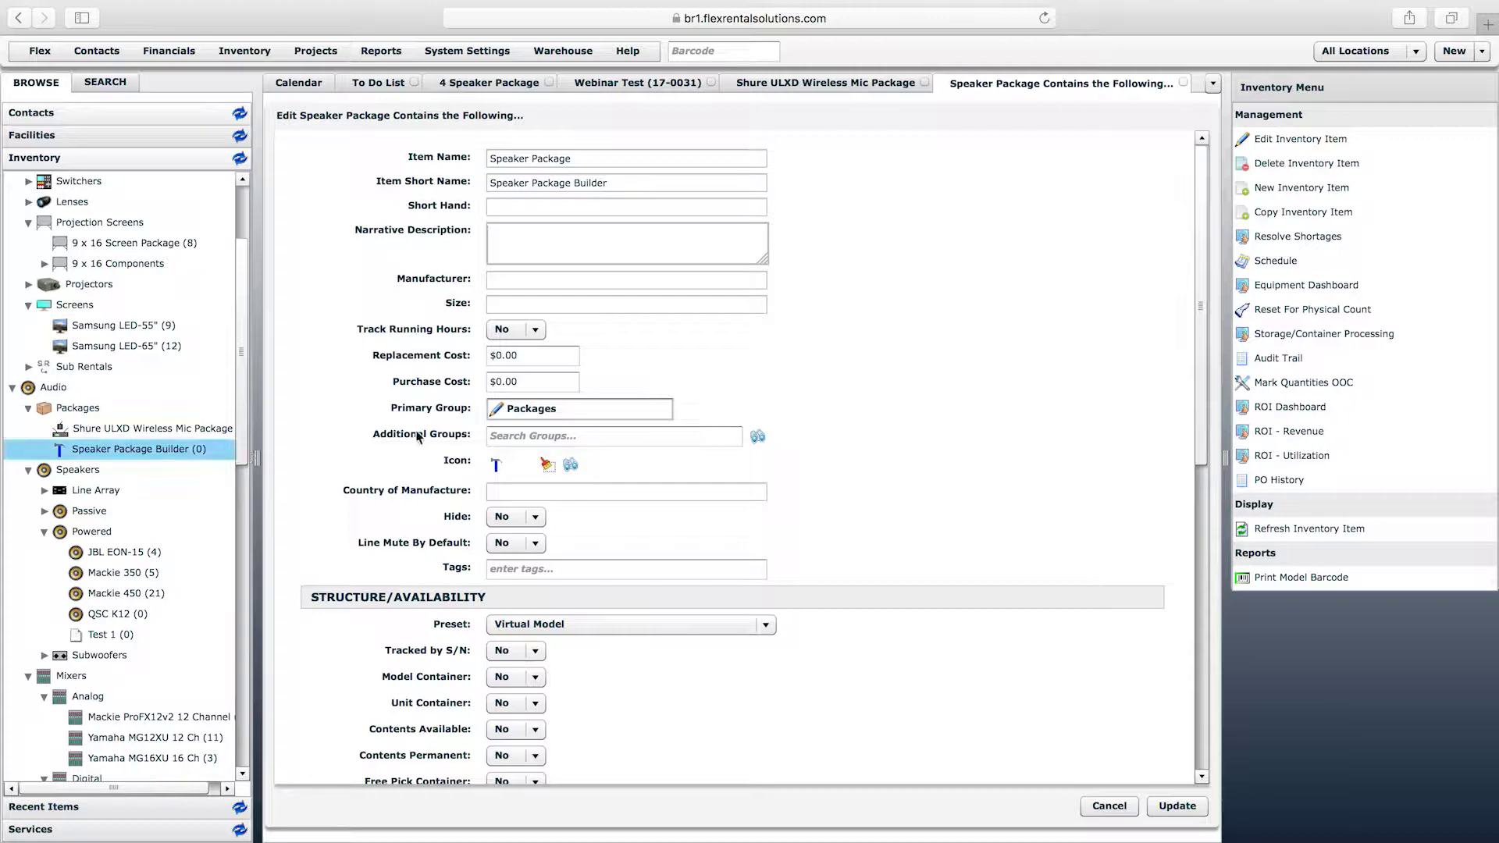
click(584, 159)
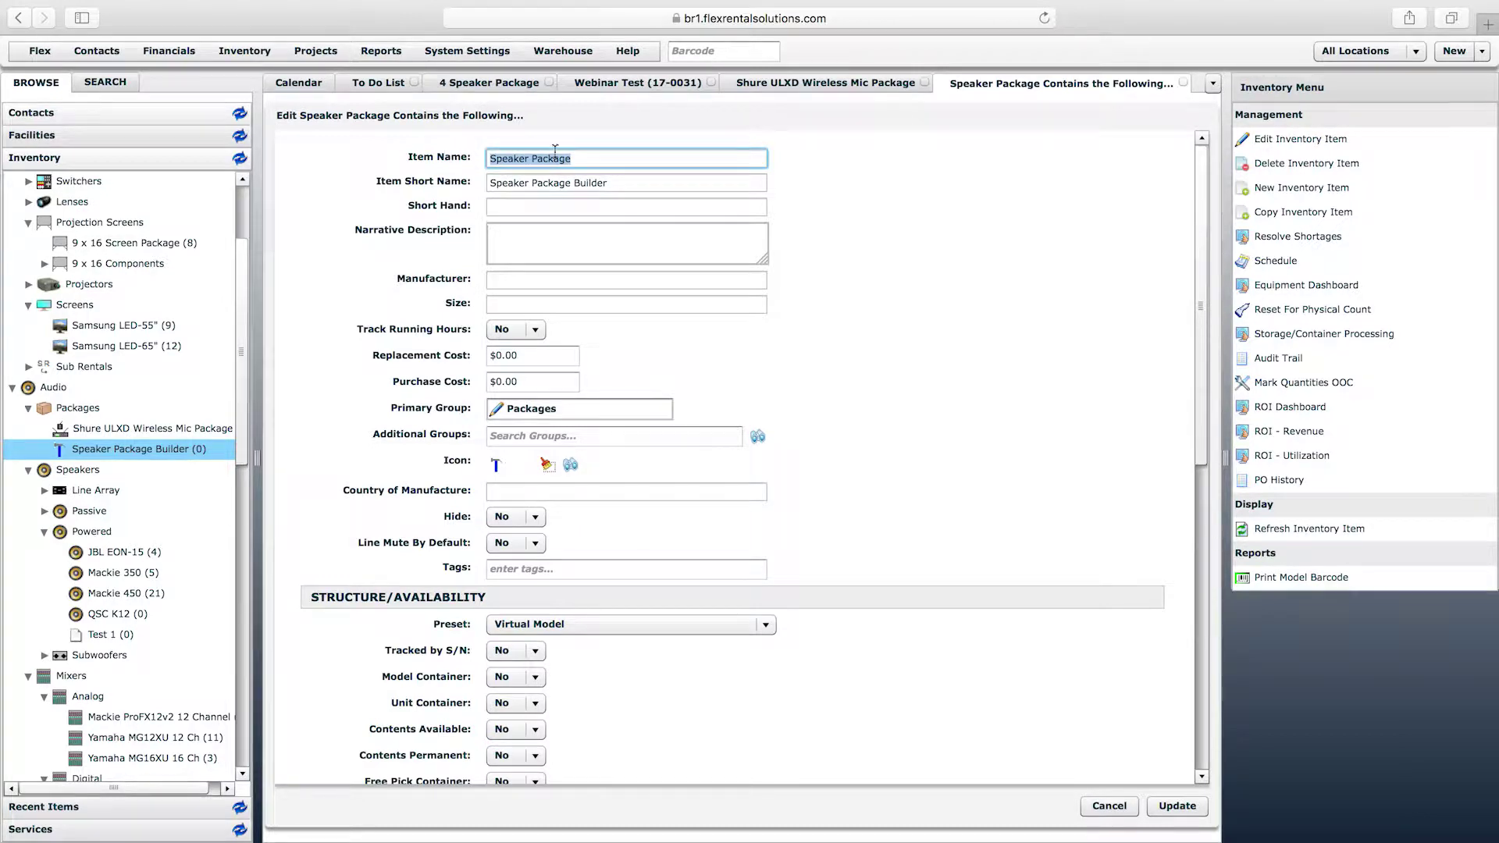
click(512, 544)
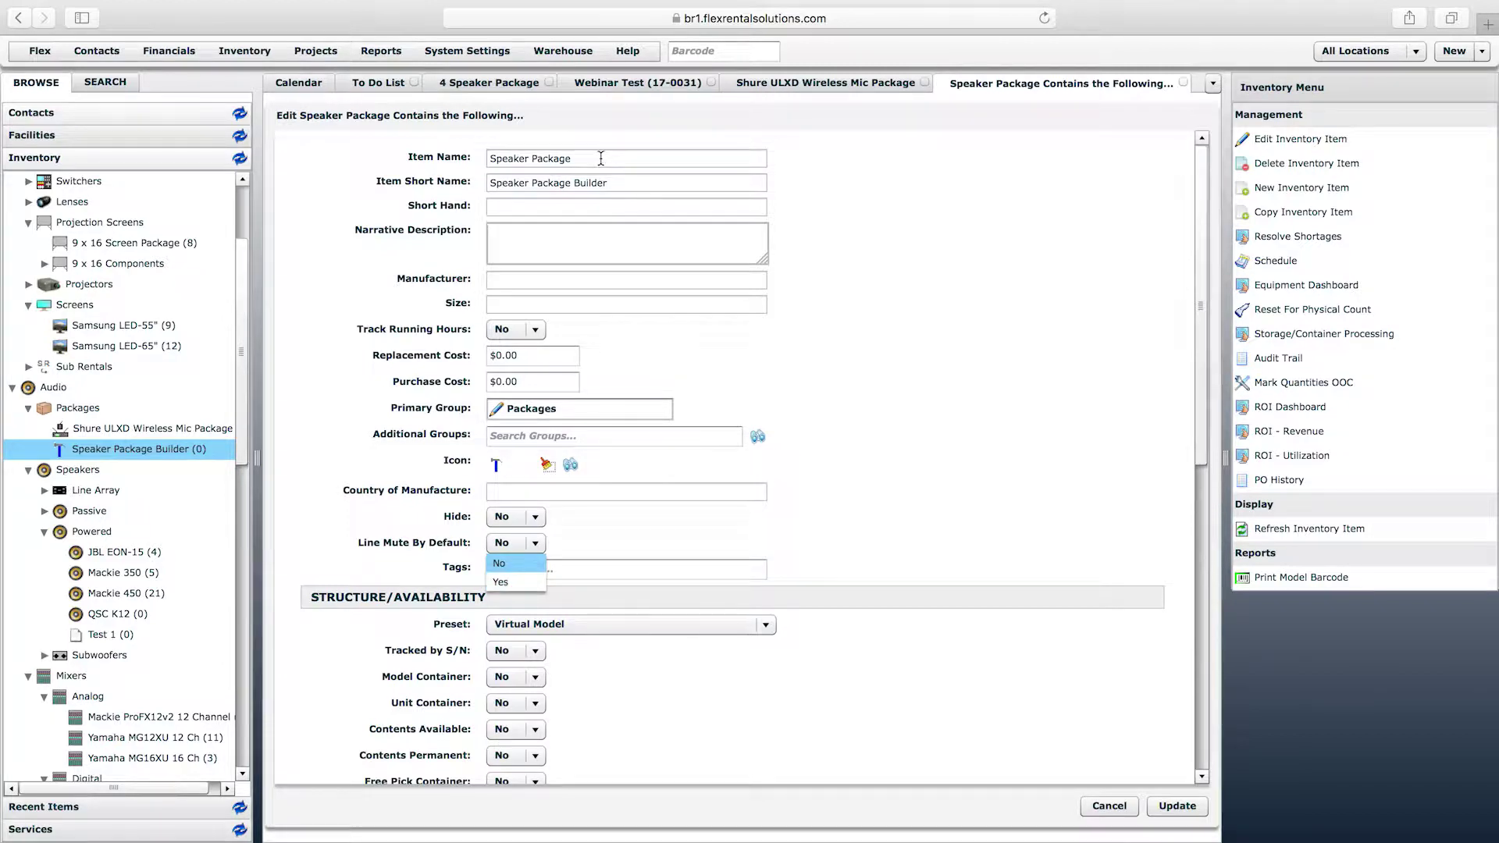
click(600, 158)
click(600, 158)
scroll(598, 157, down, 1)
scroll(591, 146, up, 1)
scroll(584, 151, down, 1)
scroll(594, 153, up, 1)
drag(596, 156, 488, 152)
scroll(524, 157, down, 2)
scroll(587, 147, up, 2)
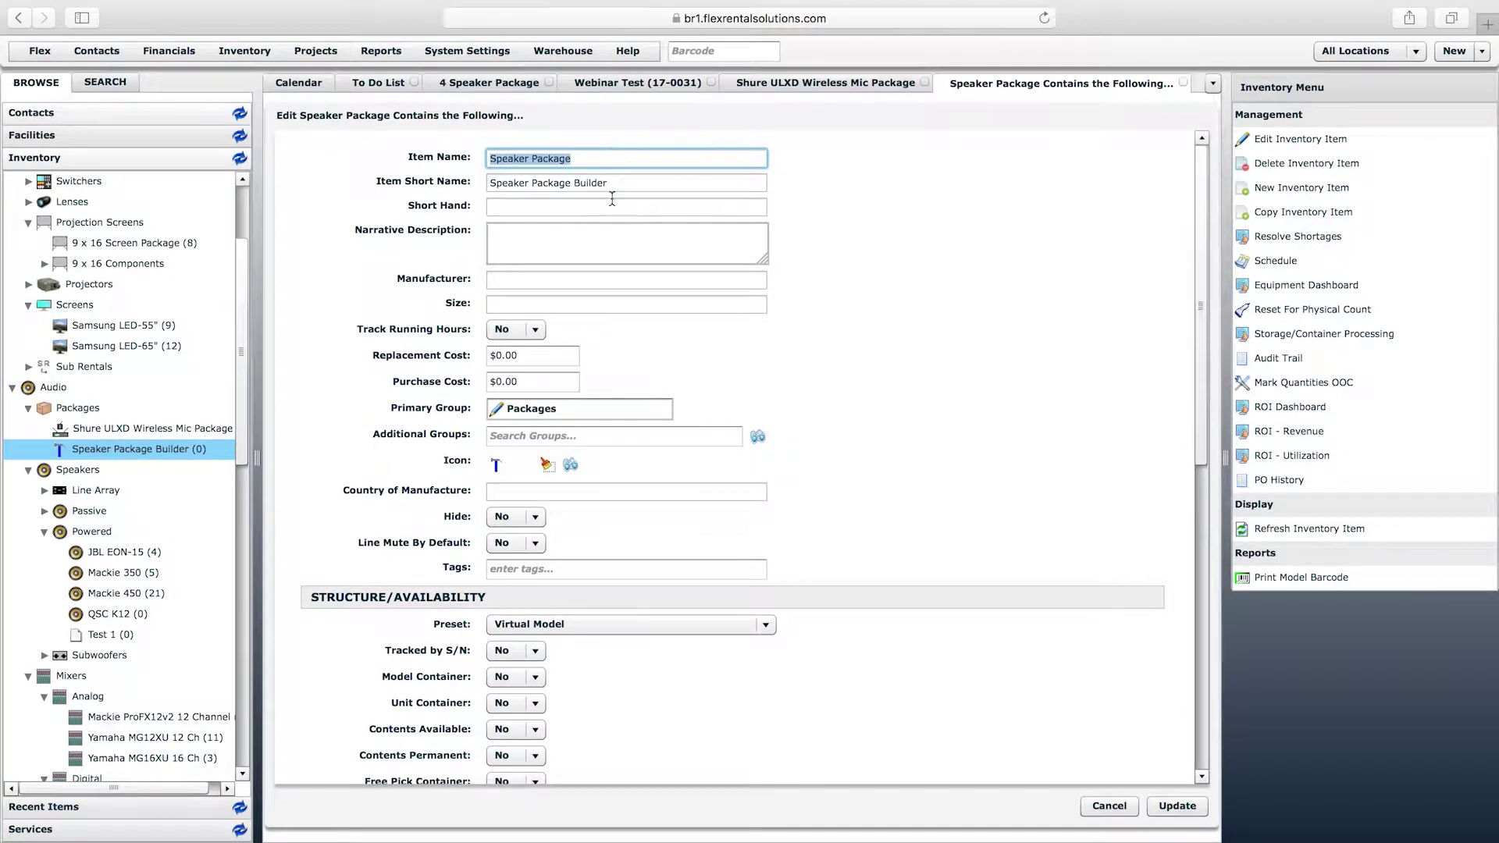
drag(634, 183, 470, 184)
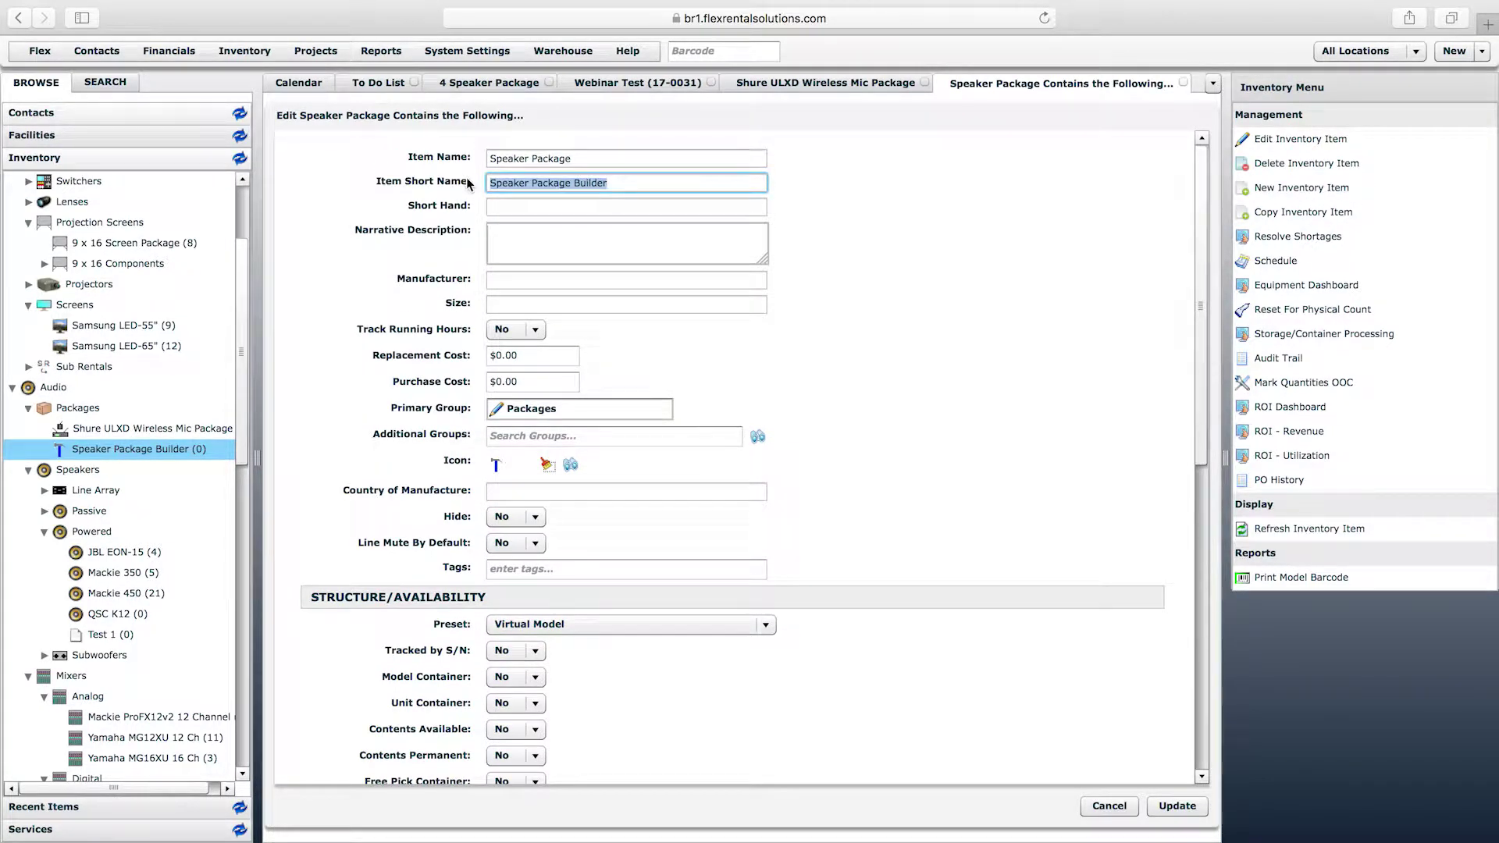
- Save the edited inventory item and return to its suggestions list
click(587, 159)
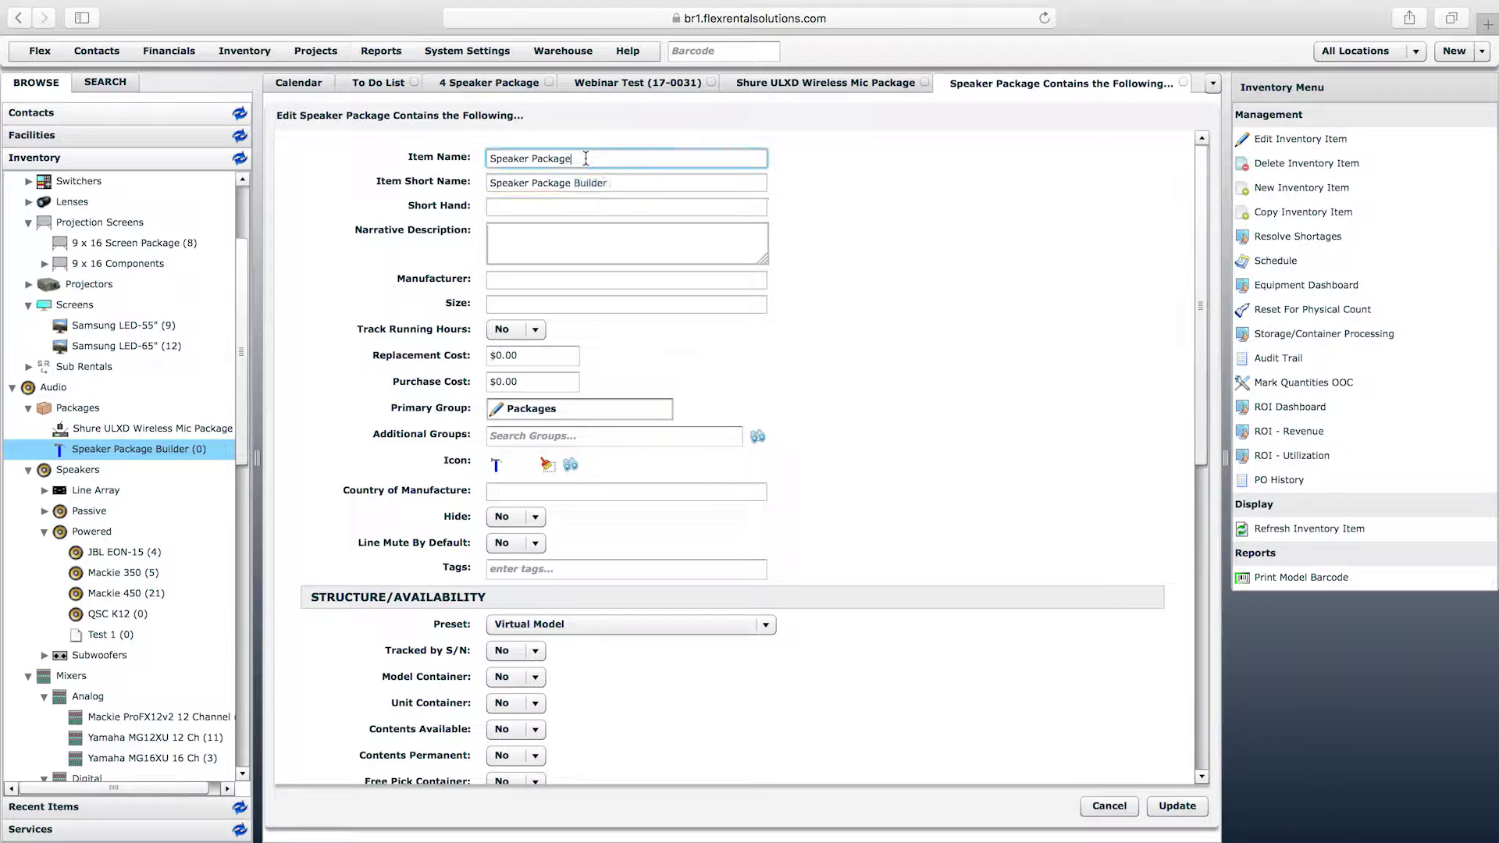
click(628, 159)
click(1182, 806)
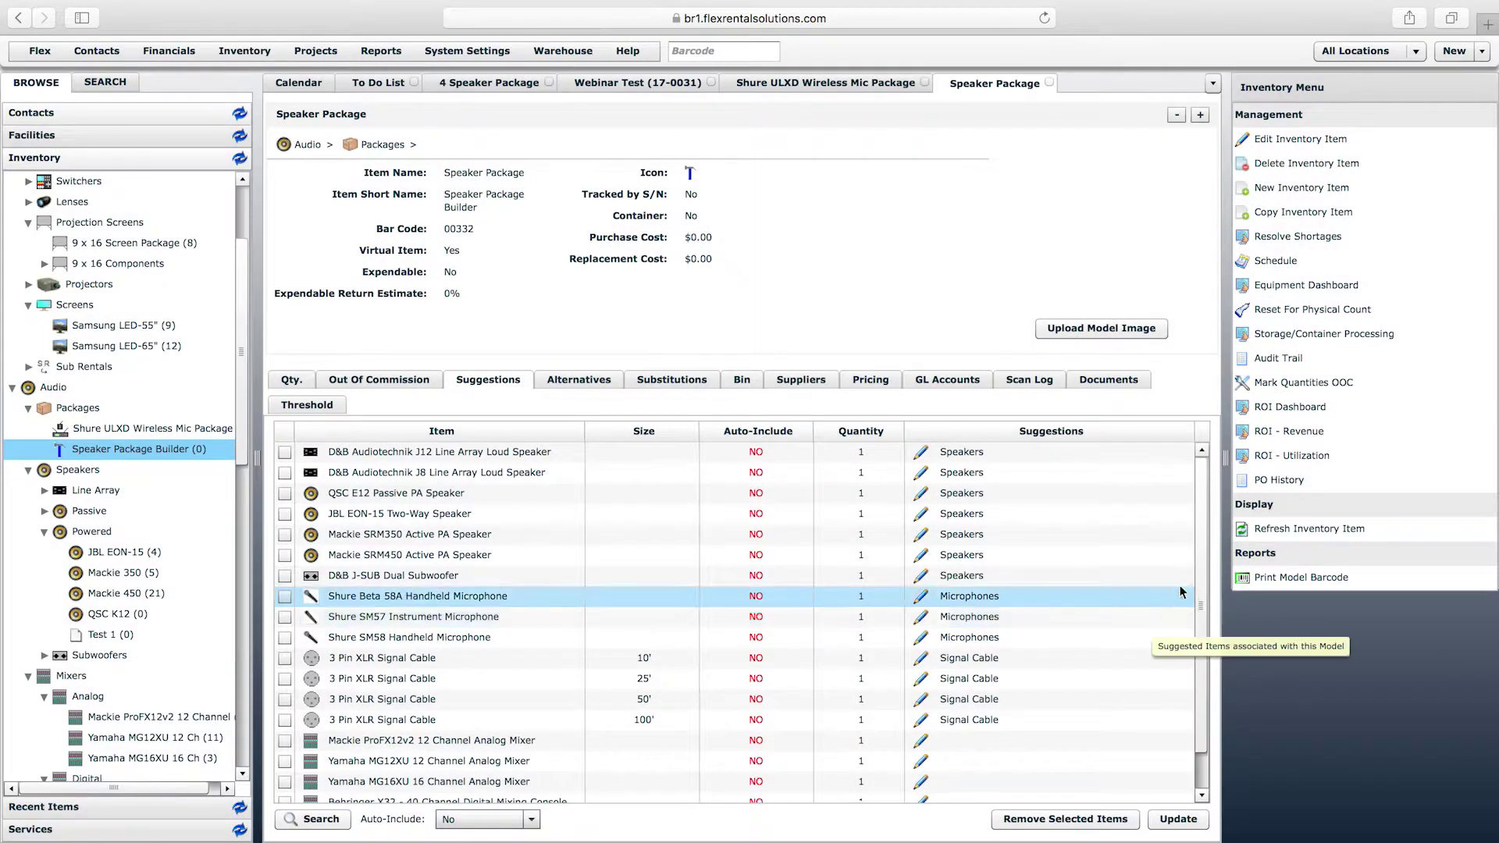
drag(1206, 573, 1186, 487)
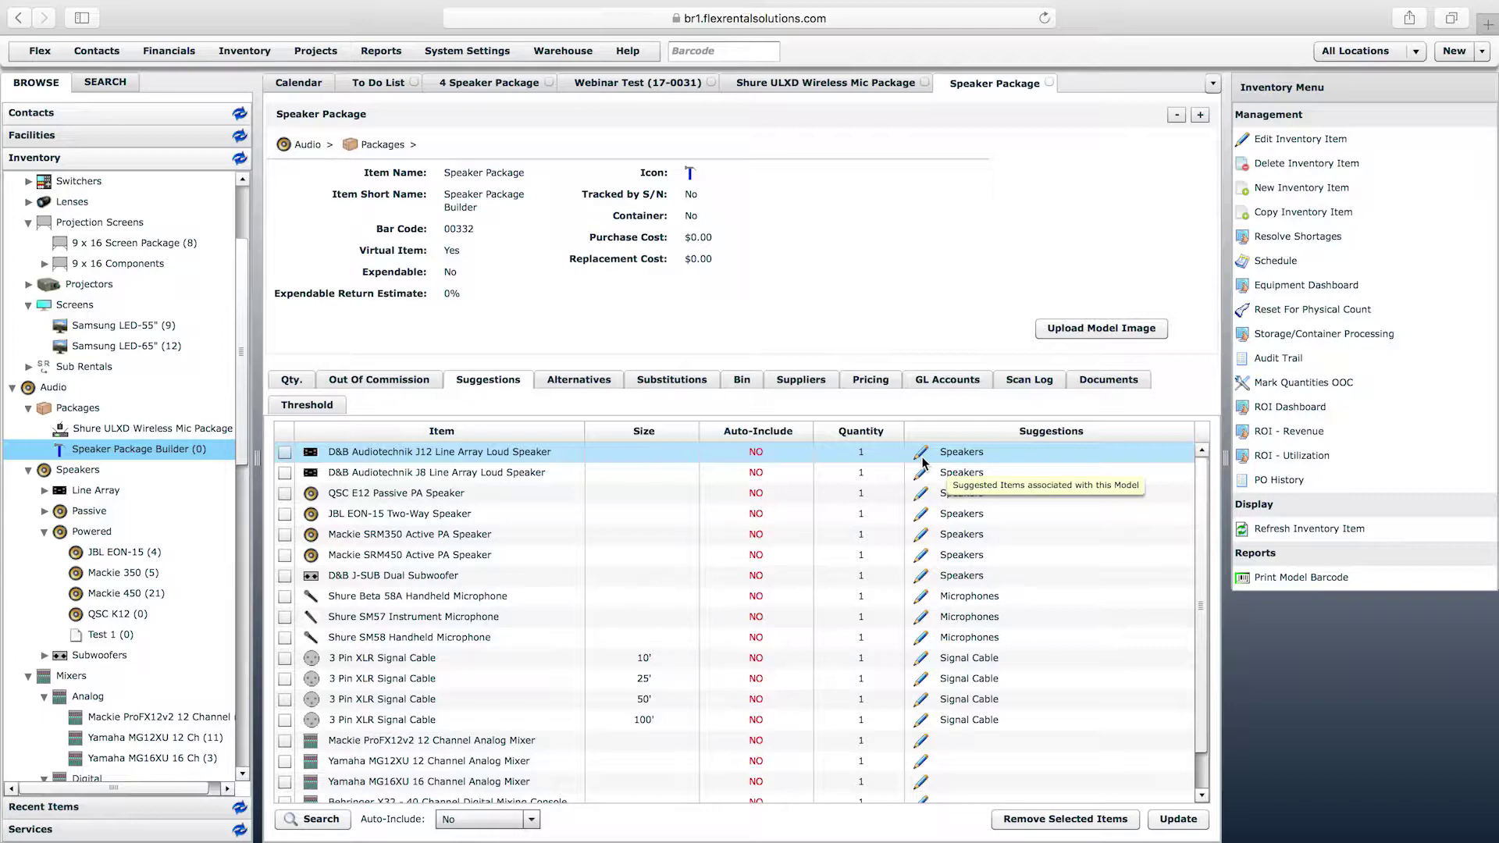
- Add the 4 Speaker Package from Packages and Kits to the Webinar Test quote and bring up its suggested options
click(634, 81)
click(189, 439)
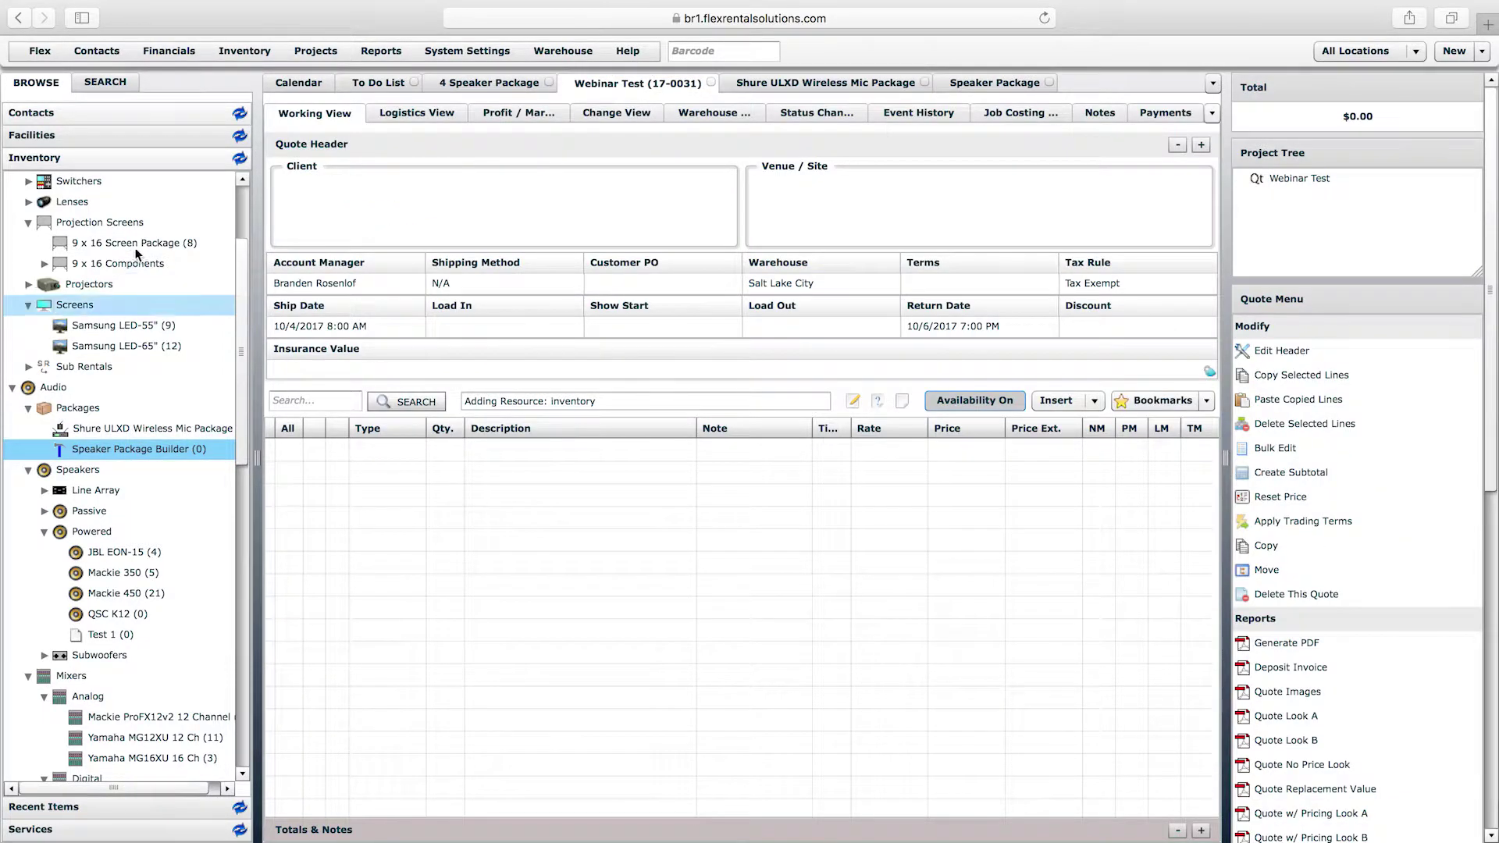
scroll(235, 269, up, 4)
drag(155, 205, 456, 496)
click(804, 495)
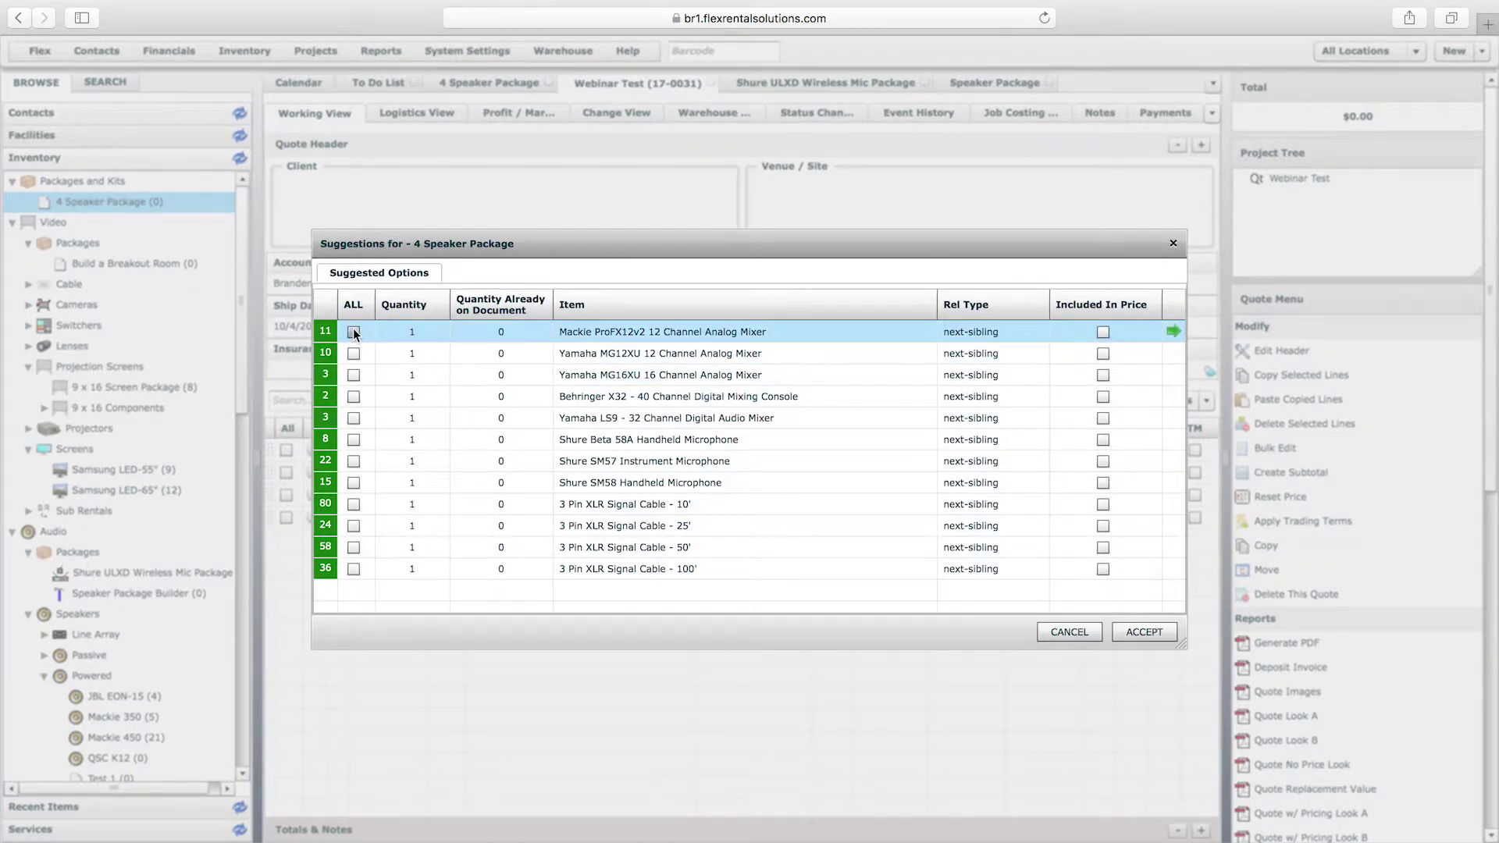
- Try marking the Mackie ProFX12v2 mixer and the 25', 50' and 100' XLR cables as included in price, and dismiss the suggestions without accepting
click(354, 332)
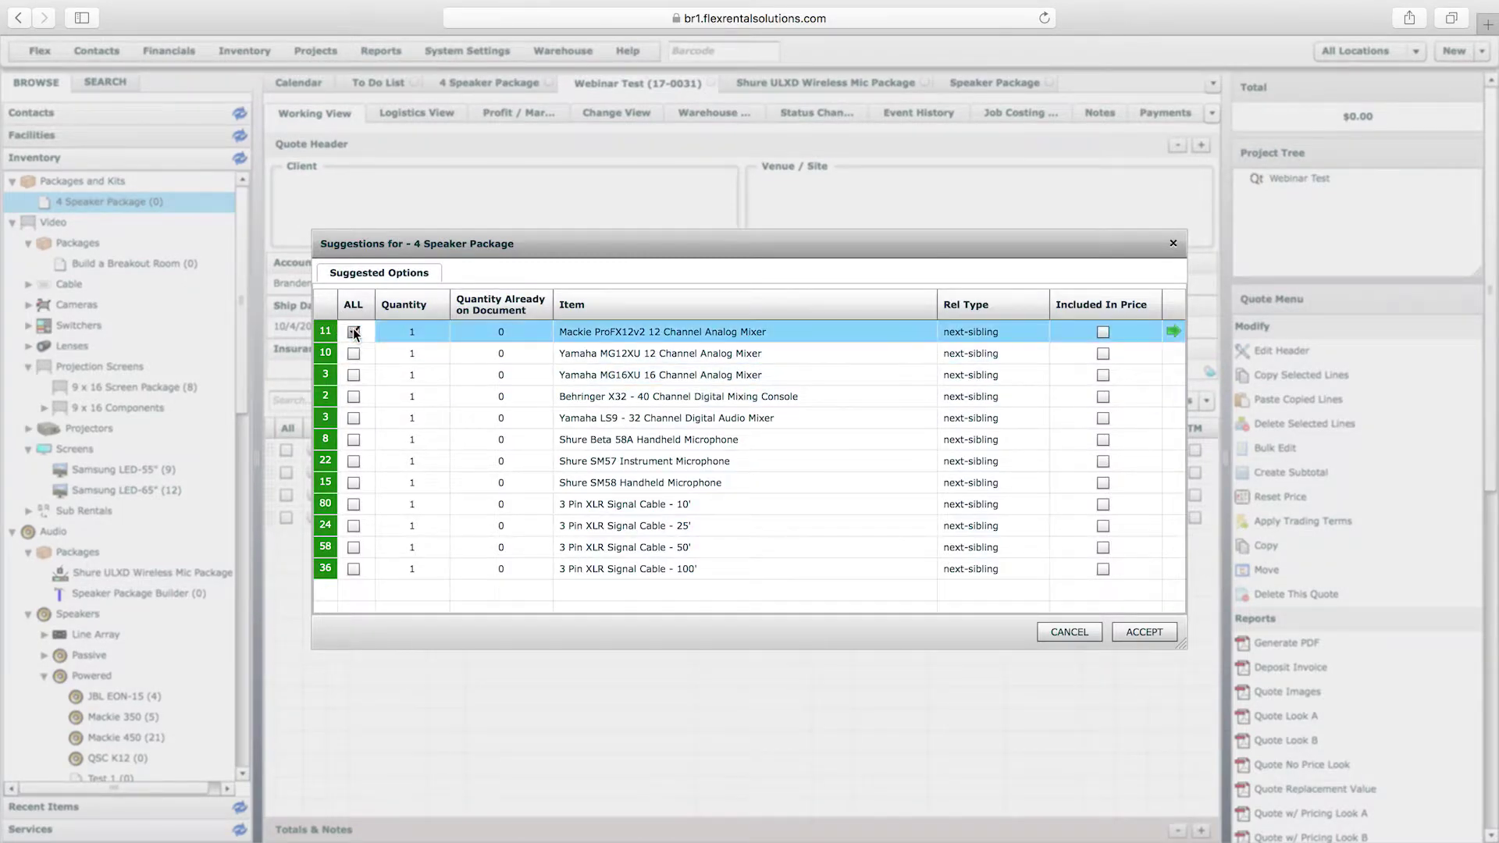
click(962, 334)
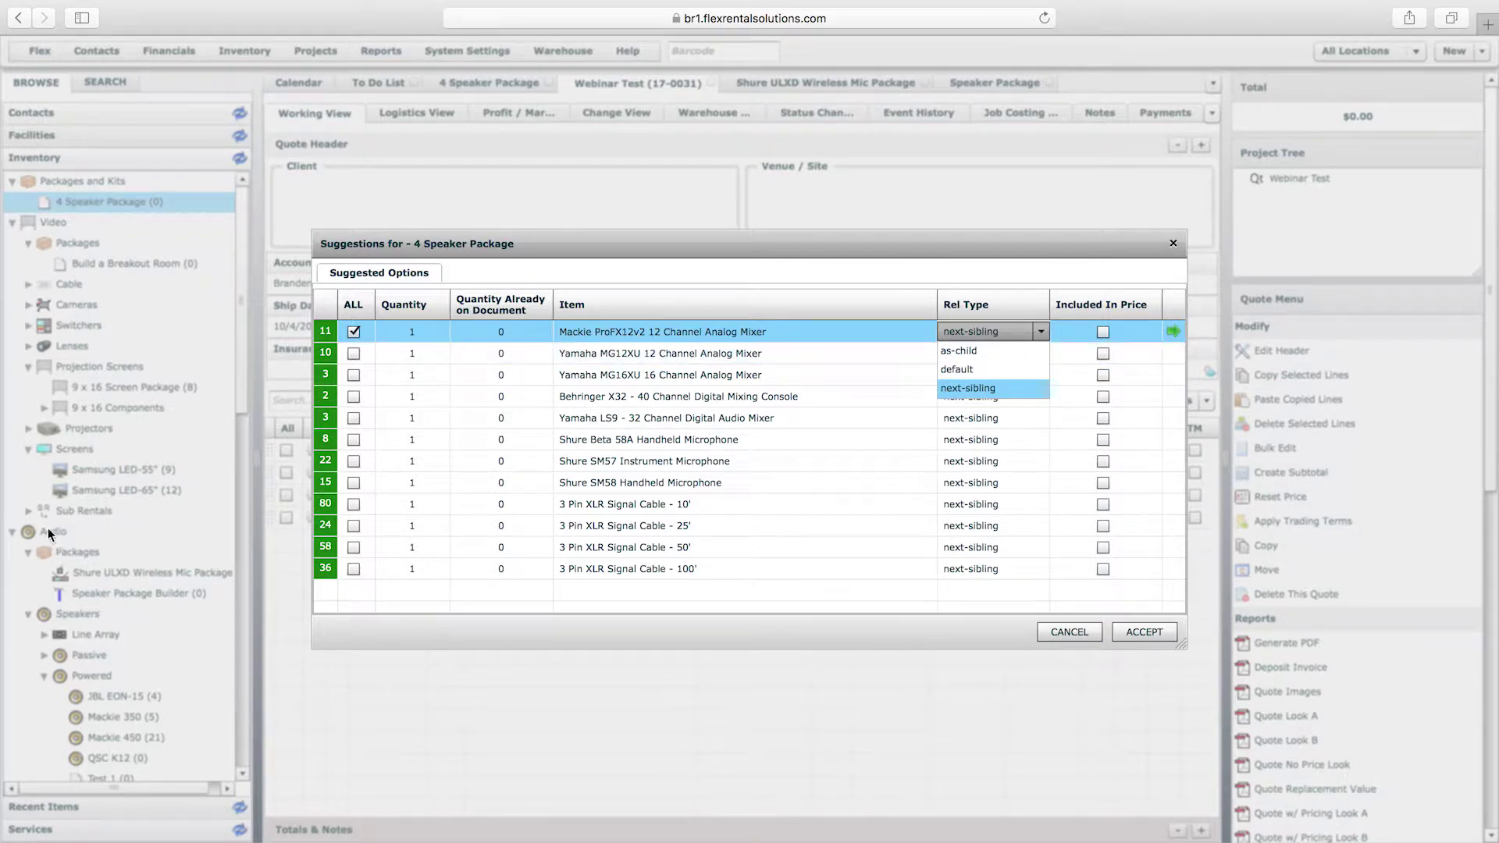
click(1091, 267)
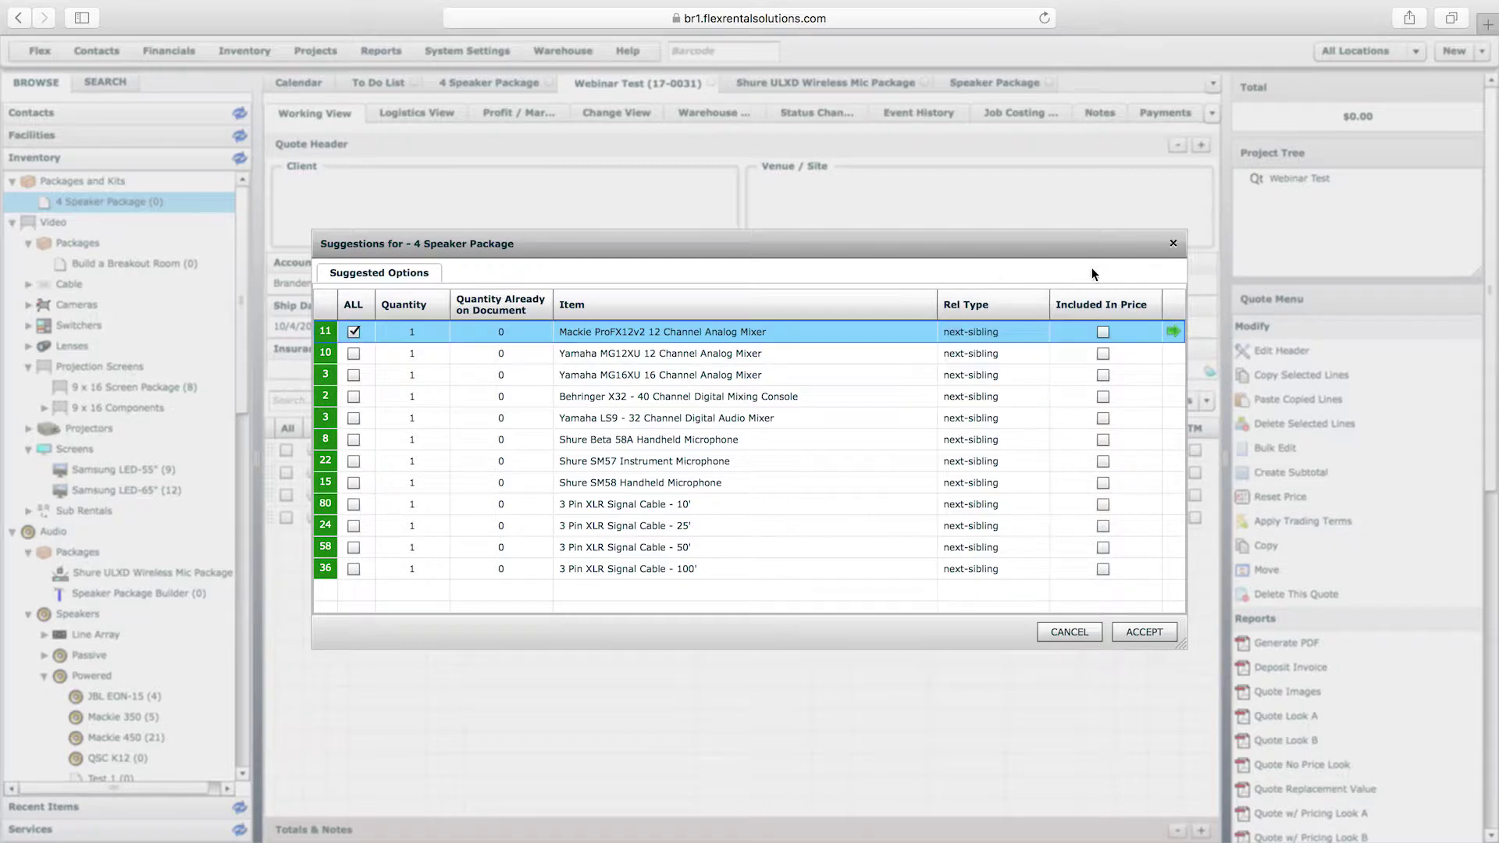
click(1103, 333)
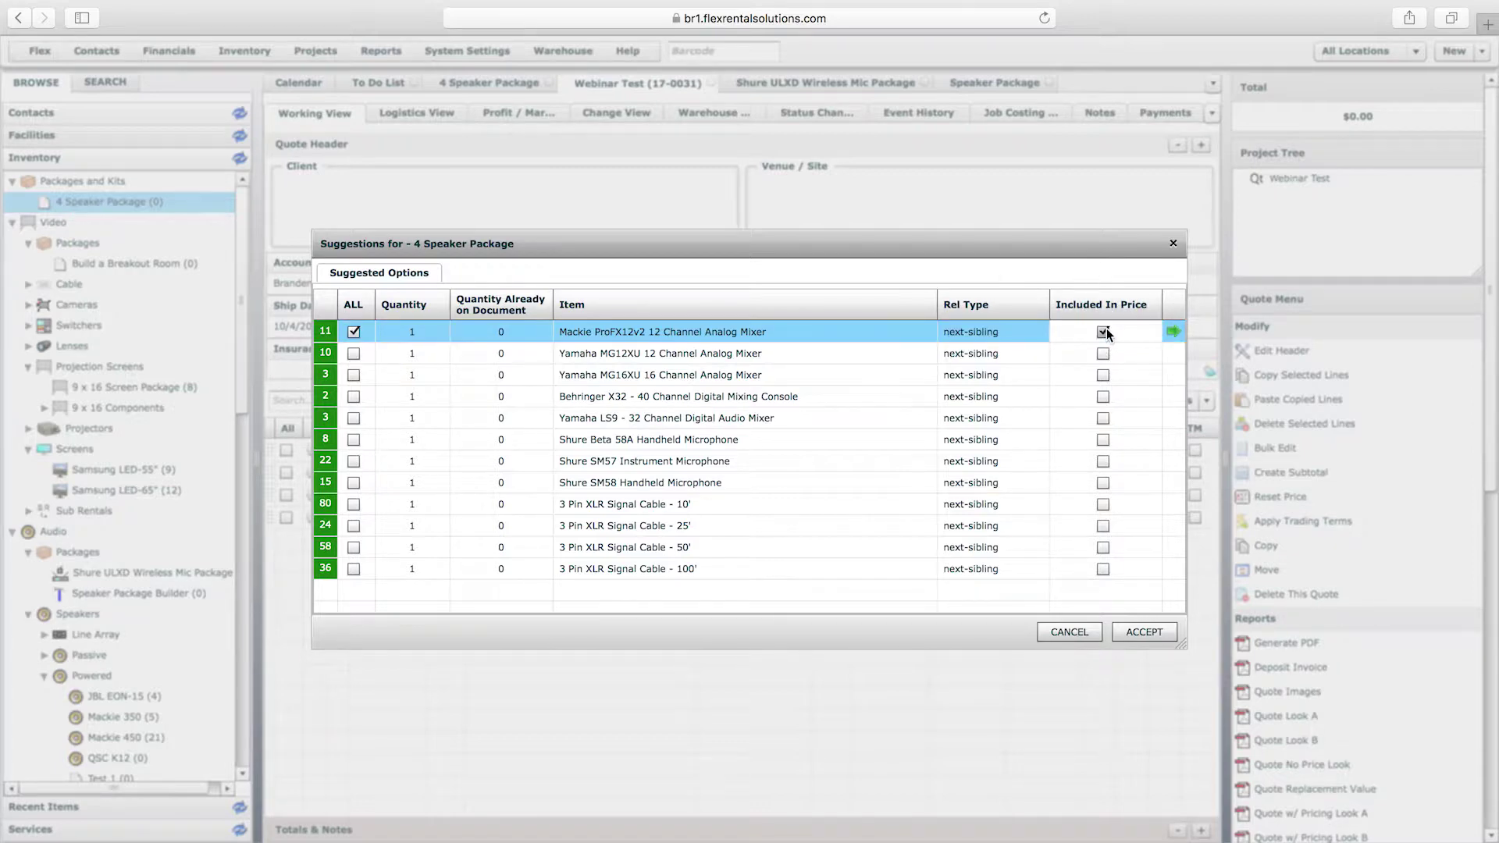
click(1103, 569)
click(1103, 548)
click(1104, 527)
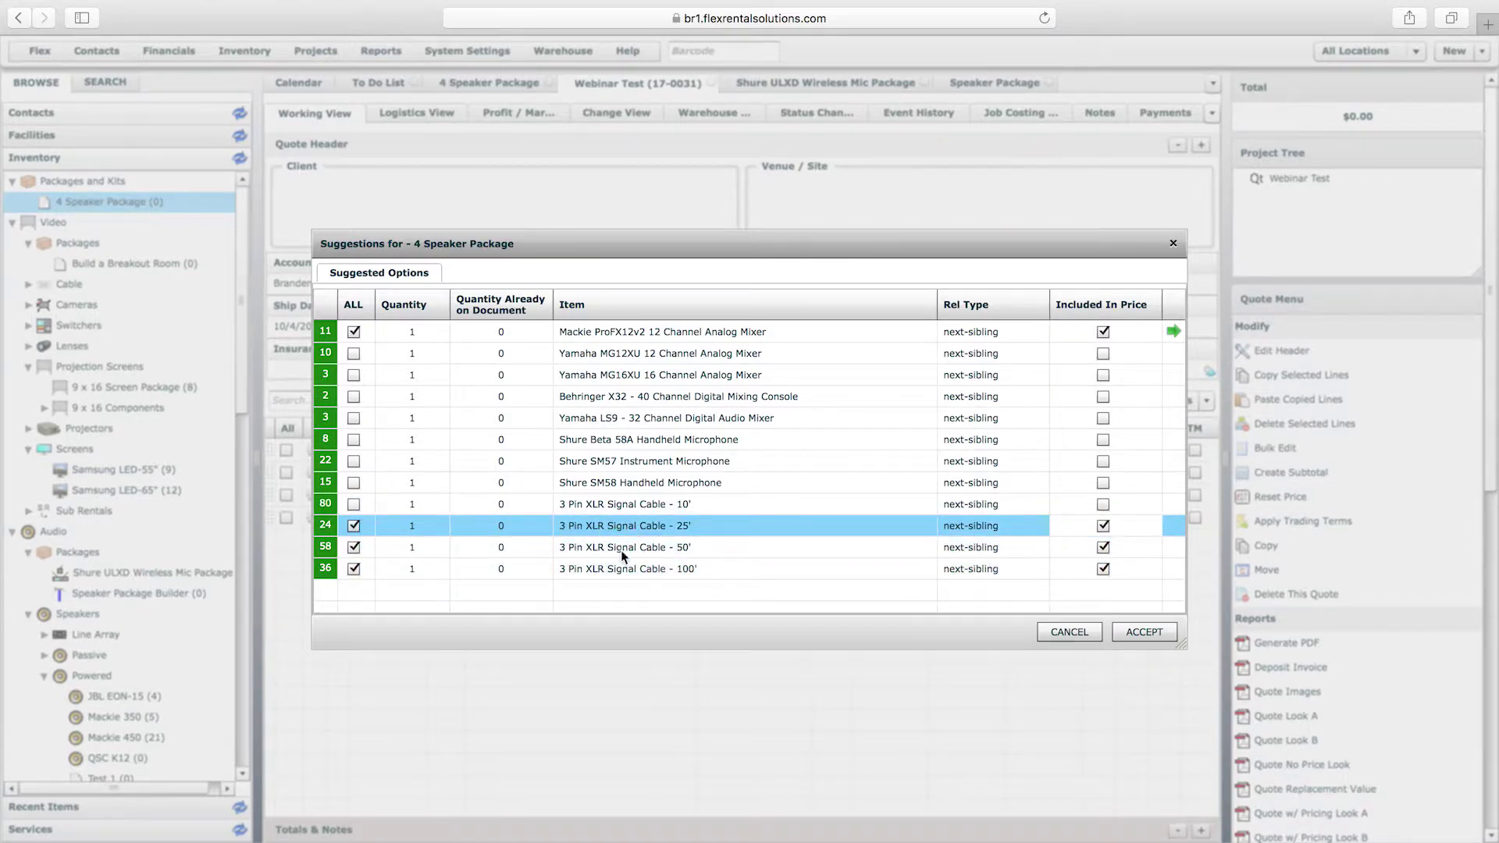
click(1081, 631)
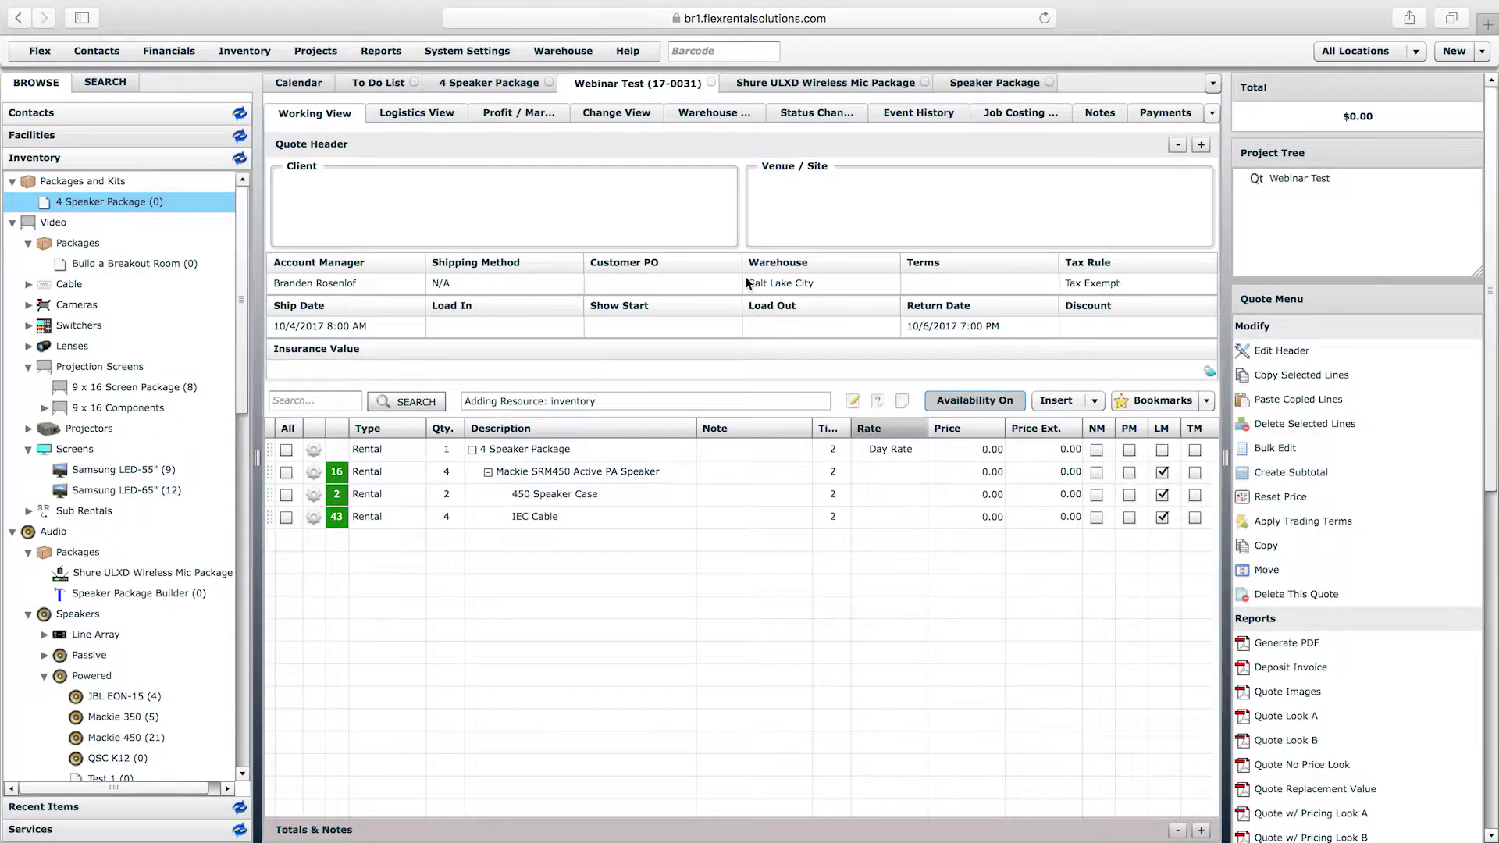
- Review the Speaker Package item's name and the suggestion types assigned to its suggested speakers
click(985, 84)
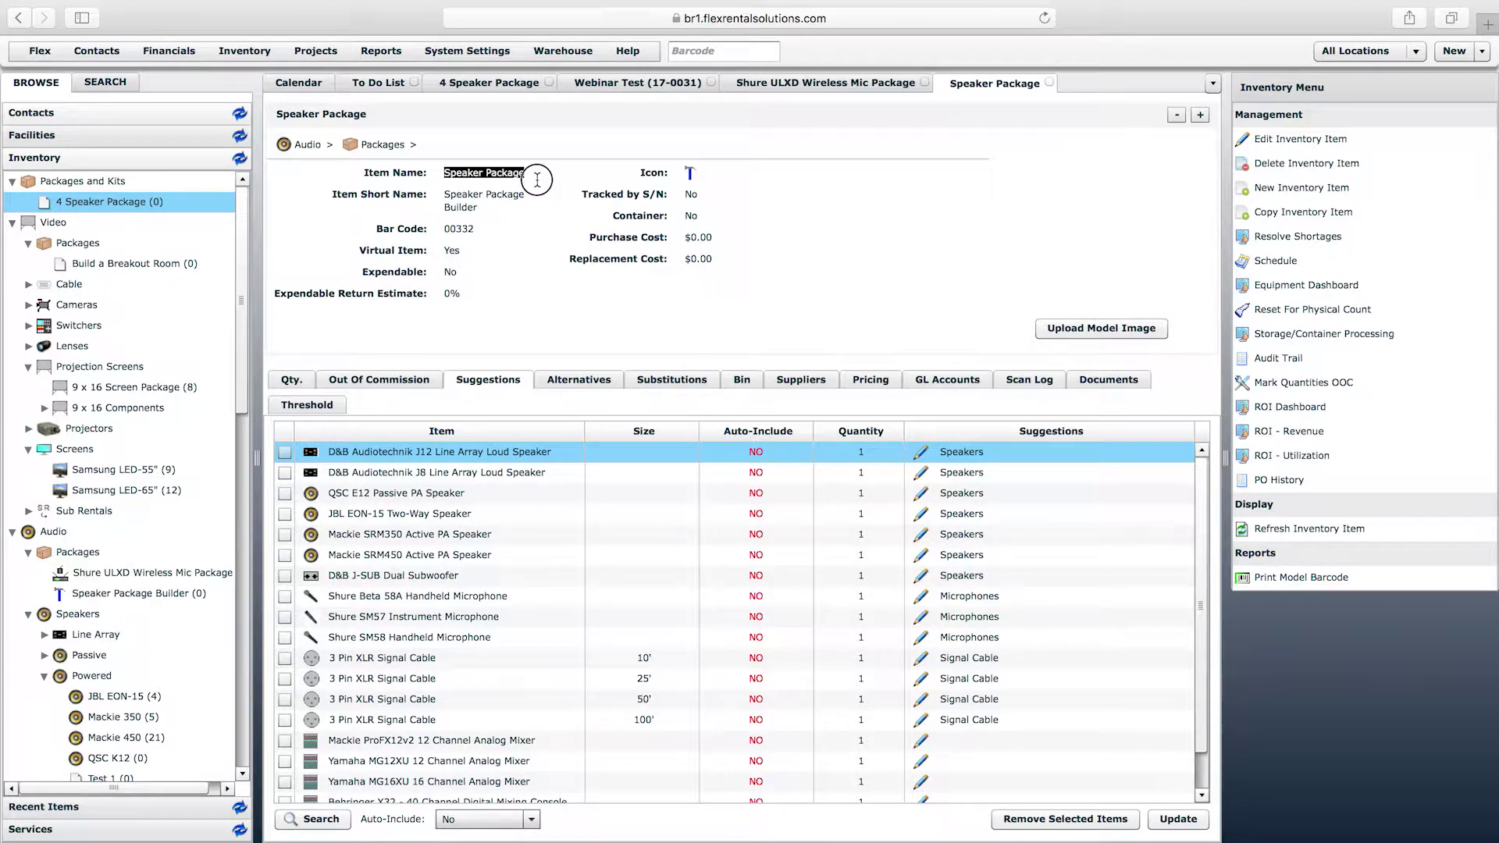
click(513, 174)
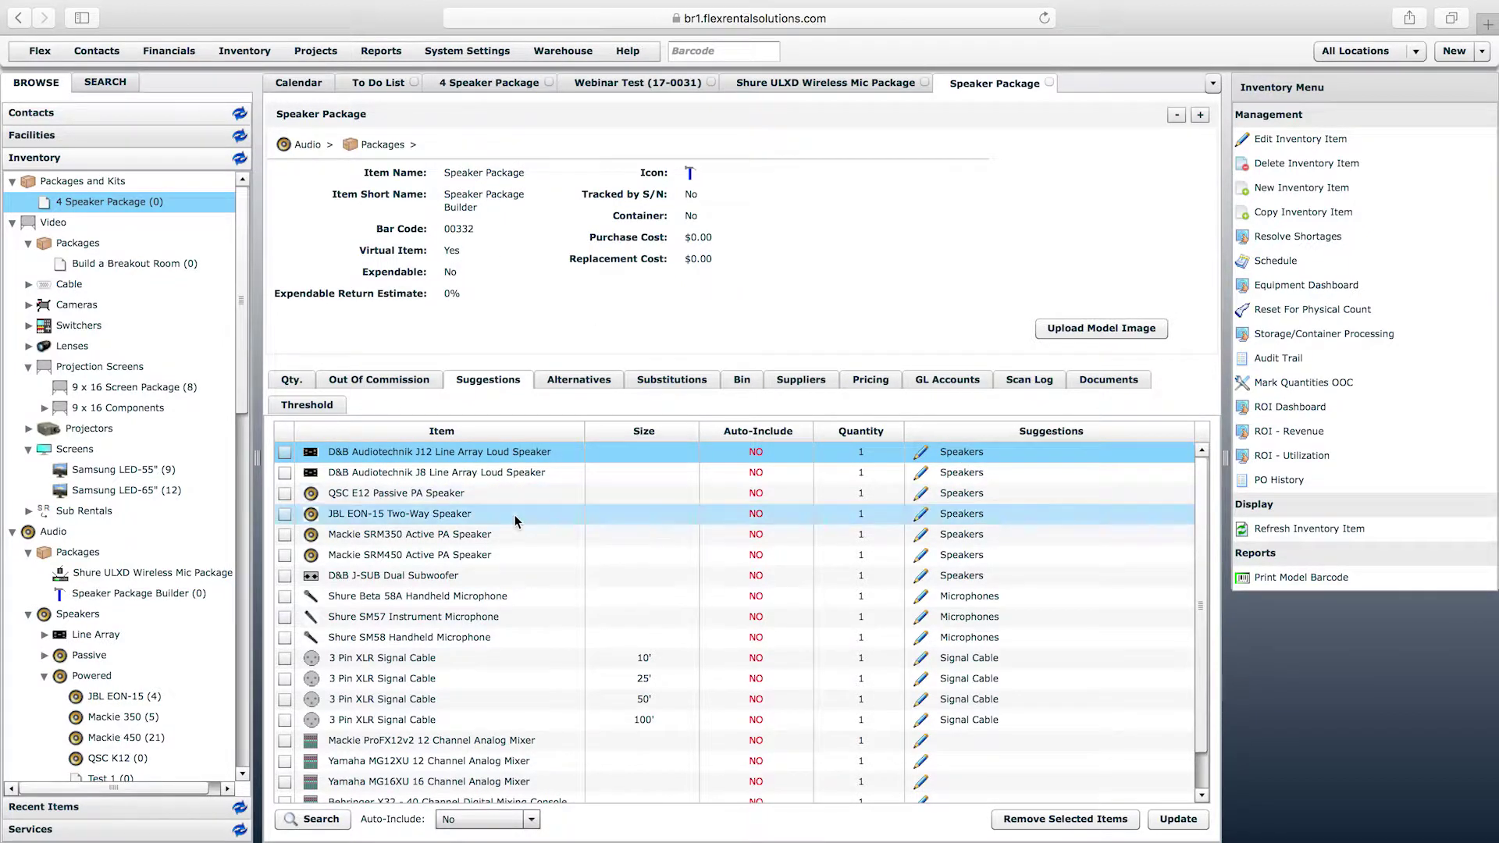
click(963, 452)
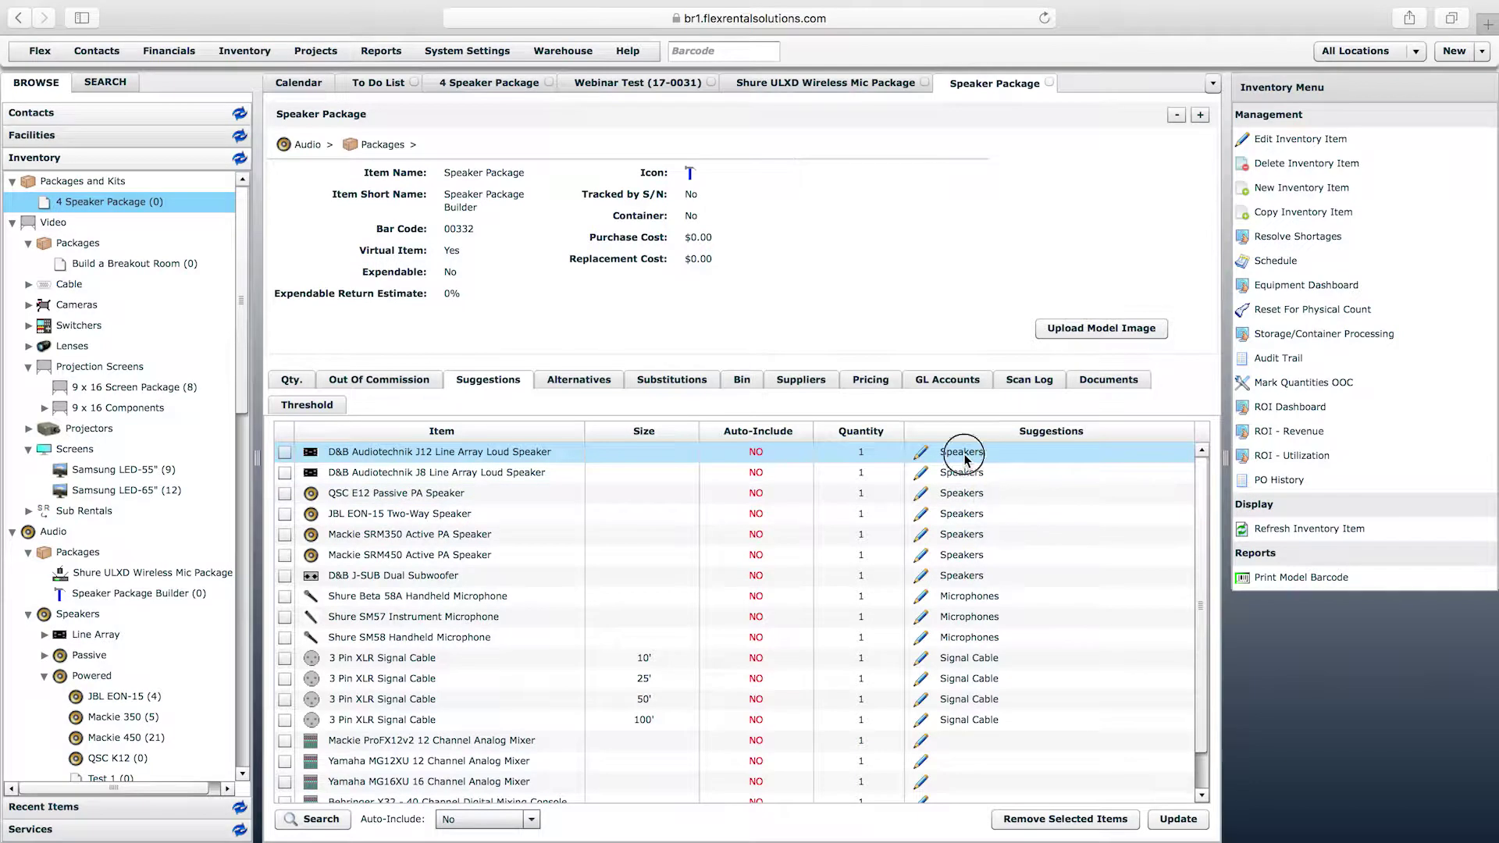
click(954, 578)
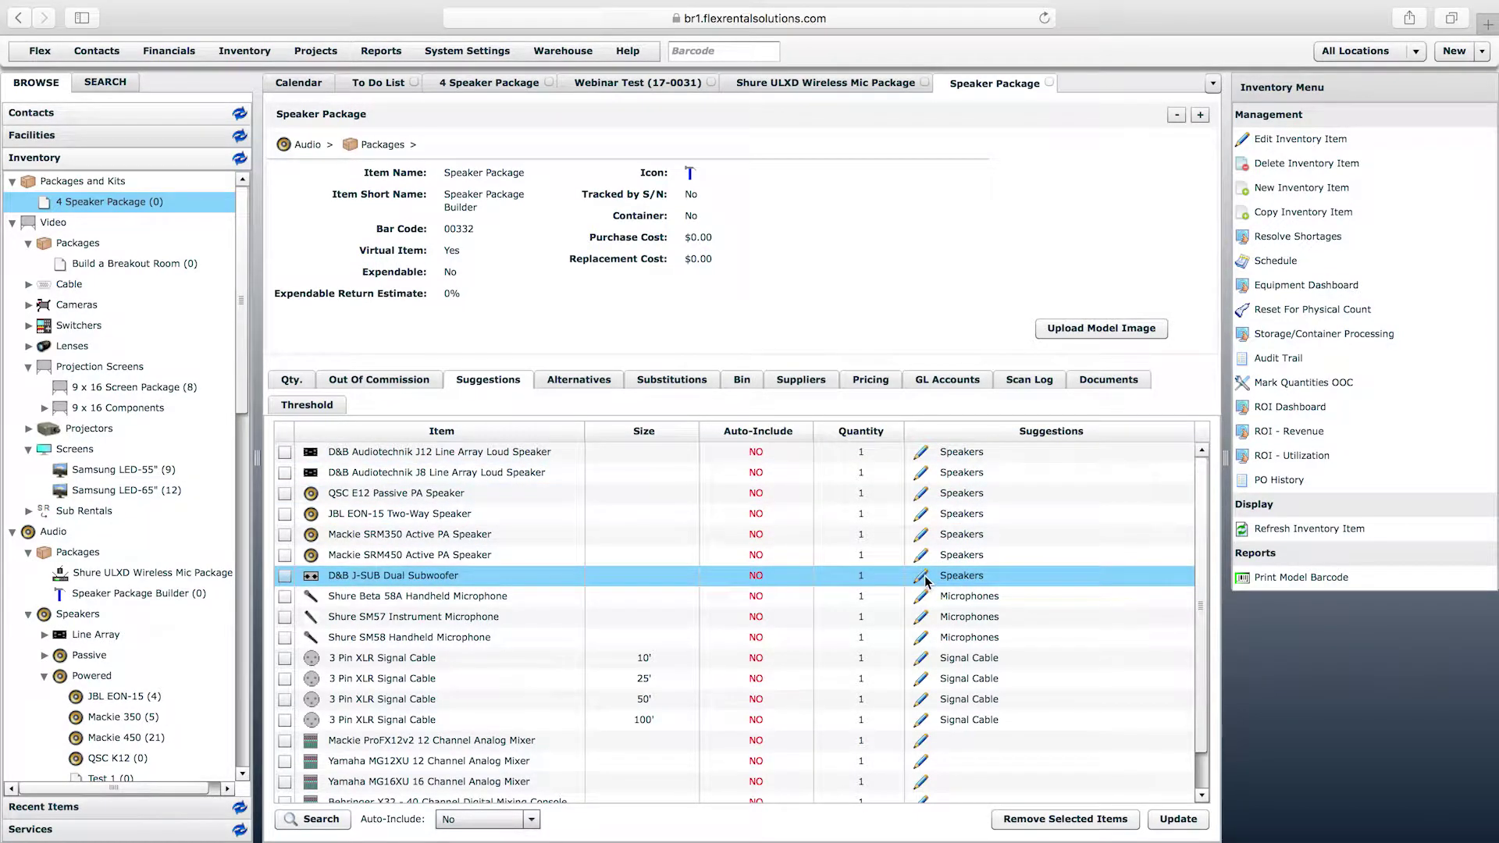
click(974, 455)
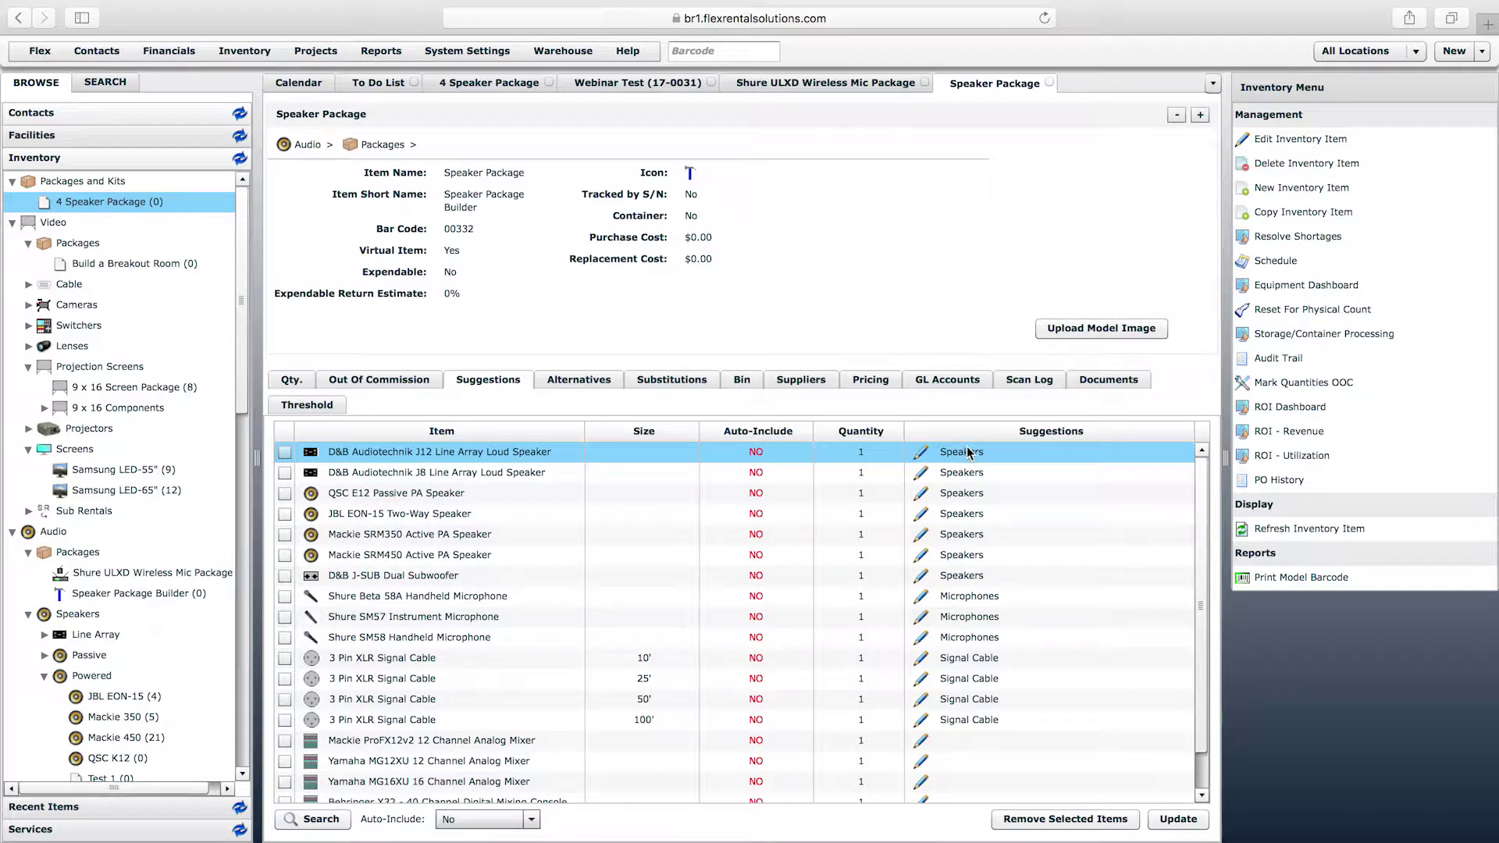
- Set the Association Type of the Speakers suggestion type to Add As Child, check the Included In Price choices, and save it
click(239, 51)
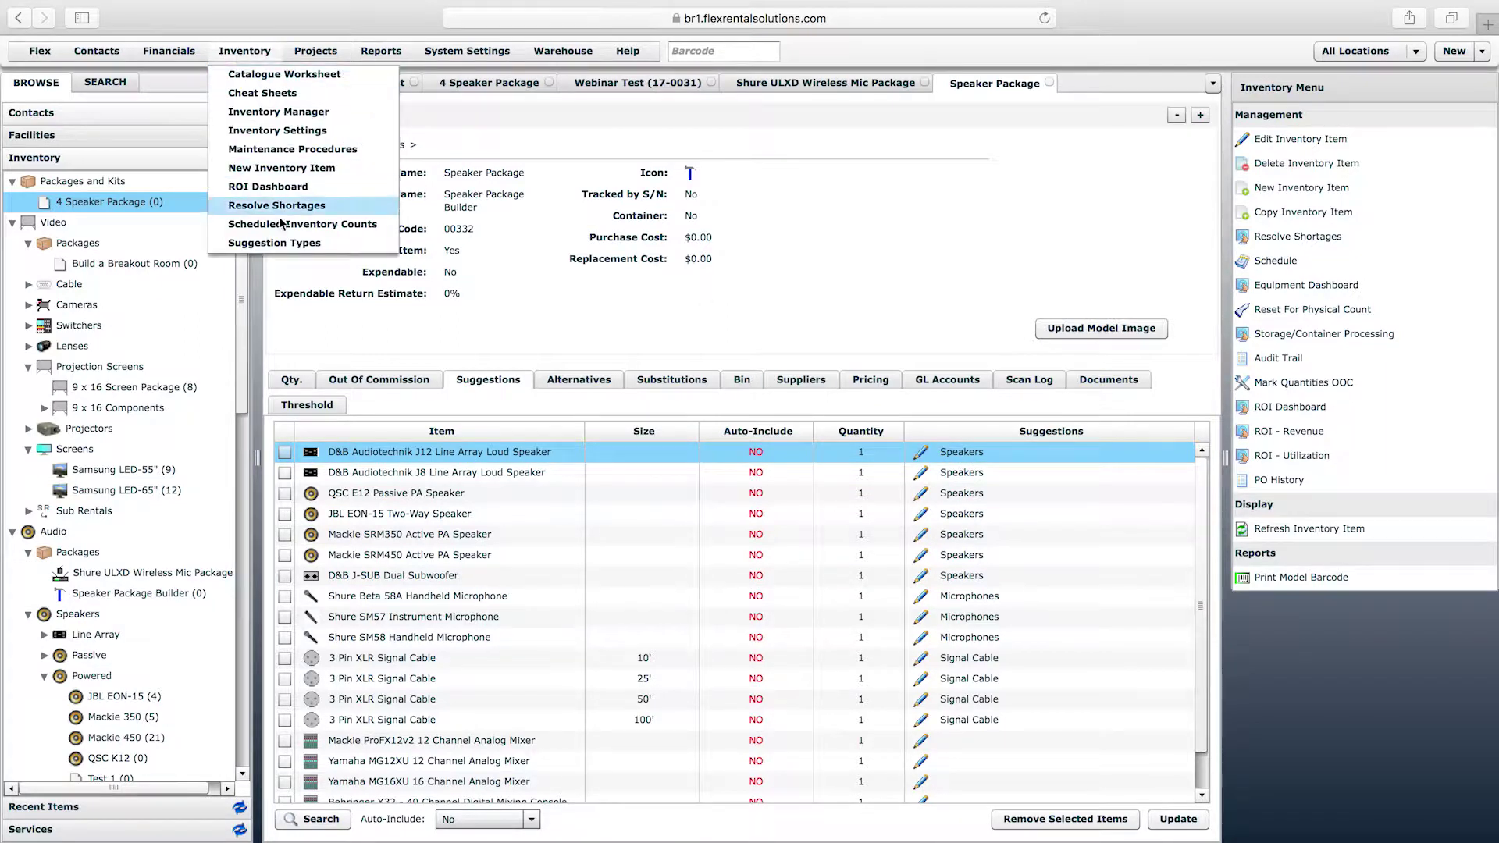
click(282, 243)
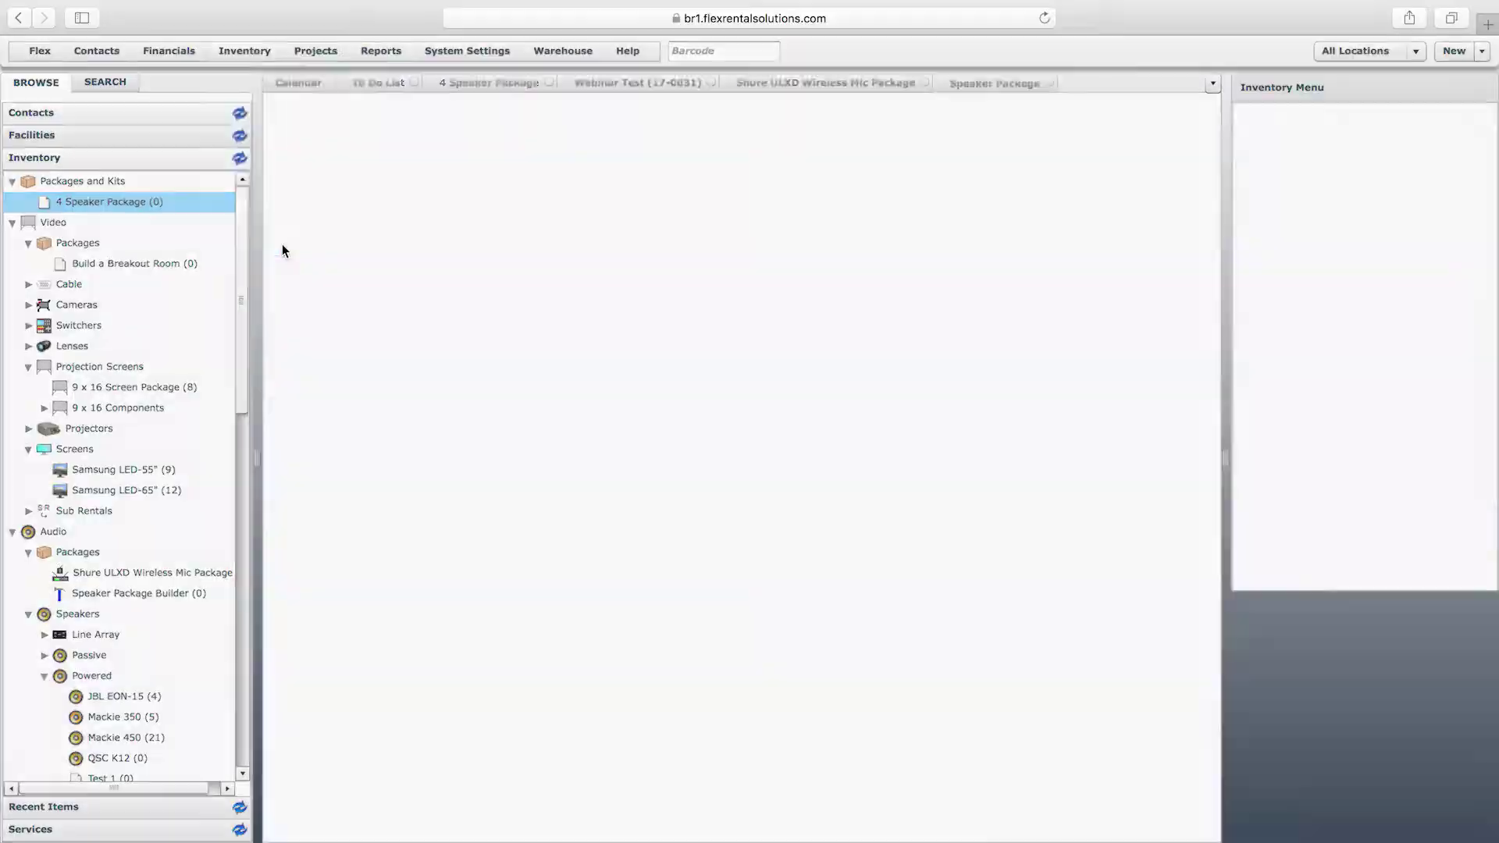
click(282, 286)
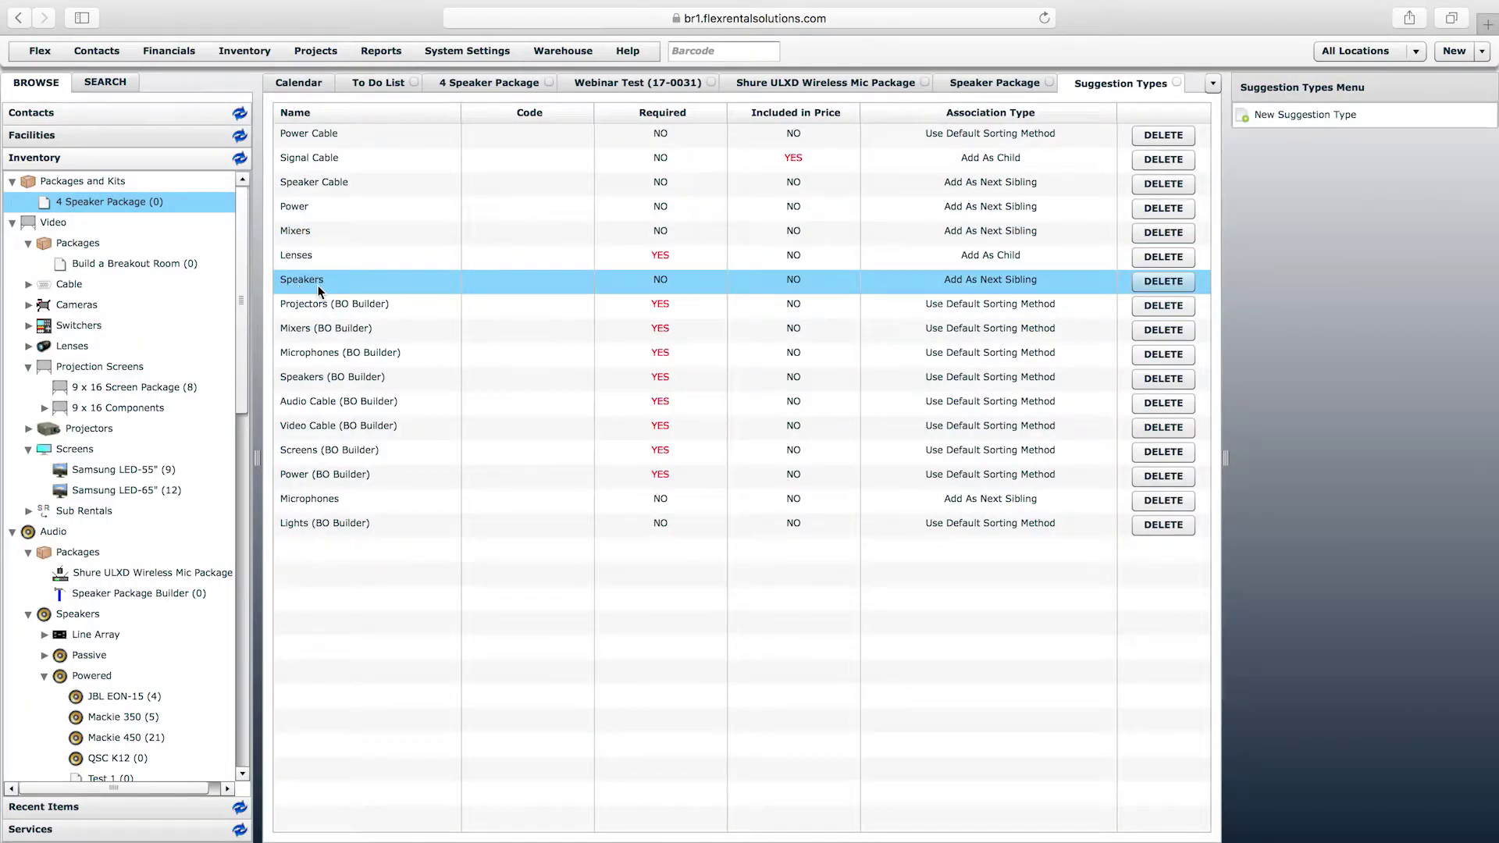
double_click(317, 284)
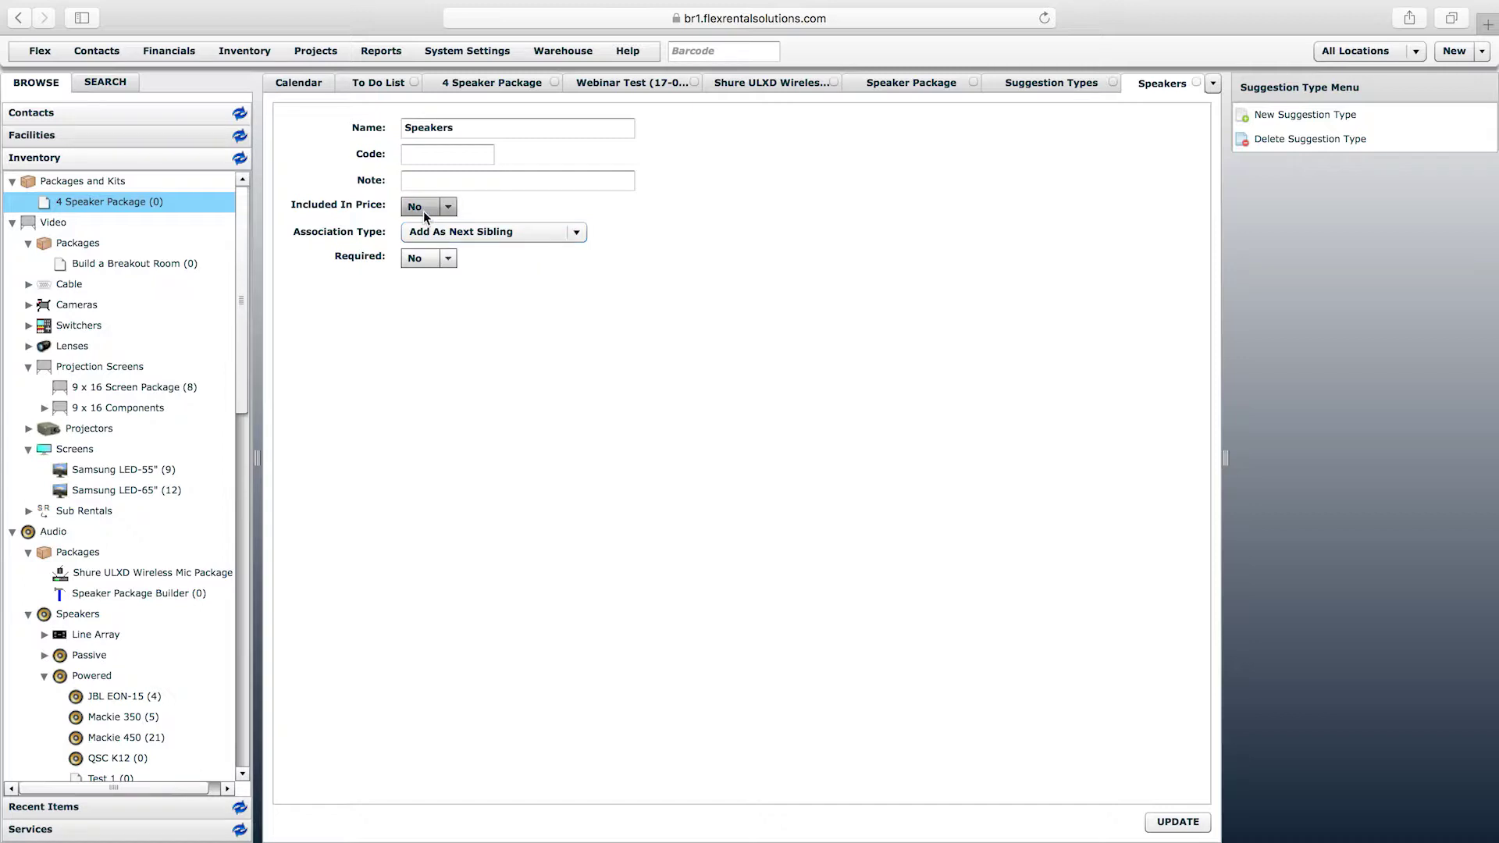
click(545, 231)
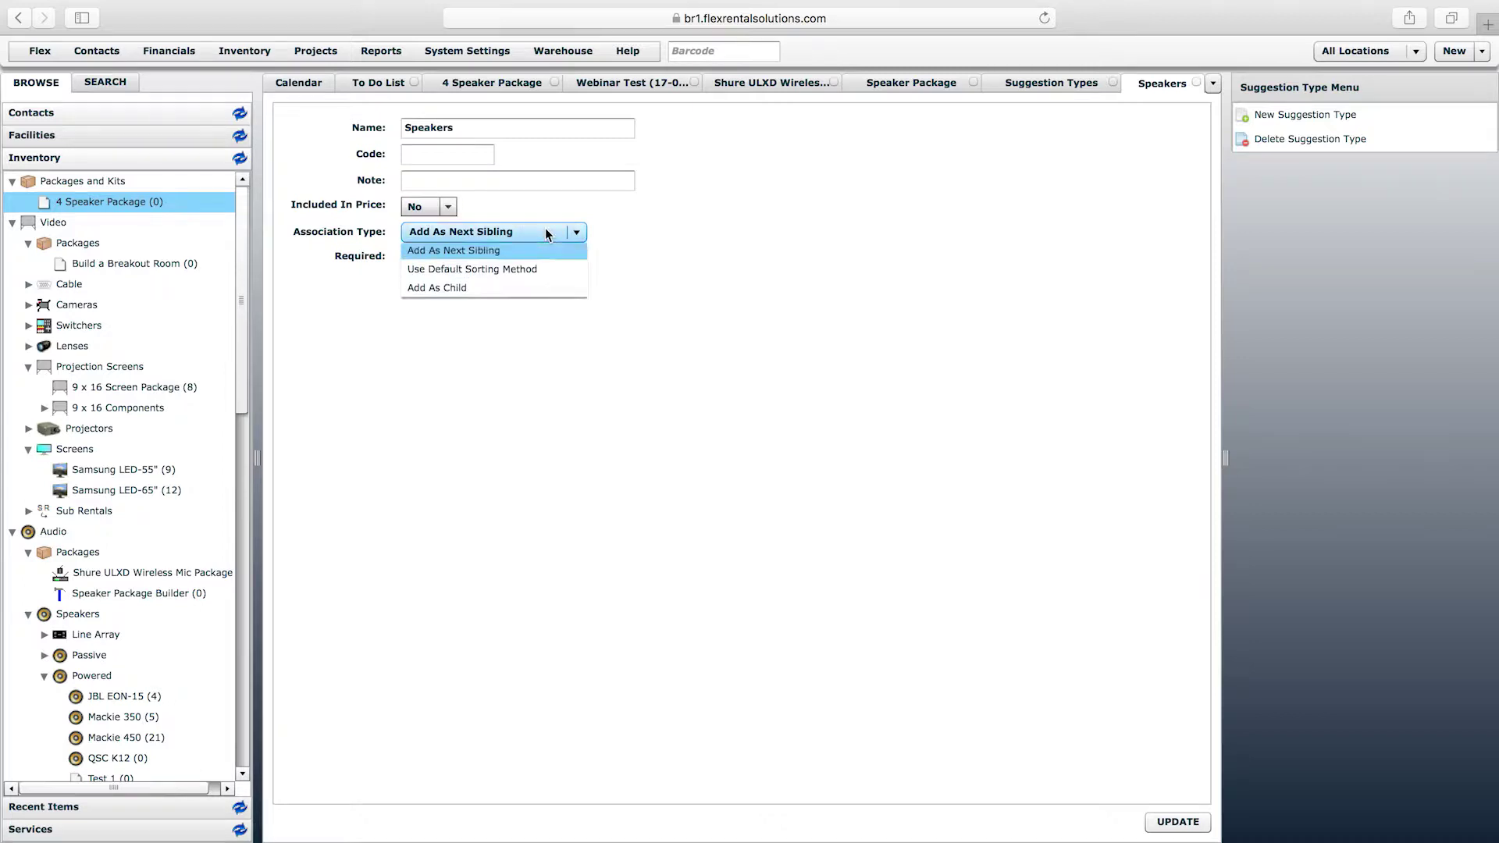
click(515, 289)
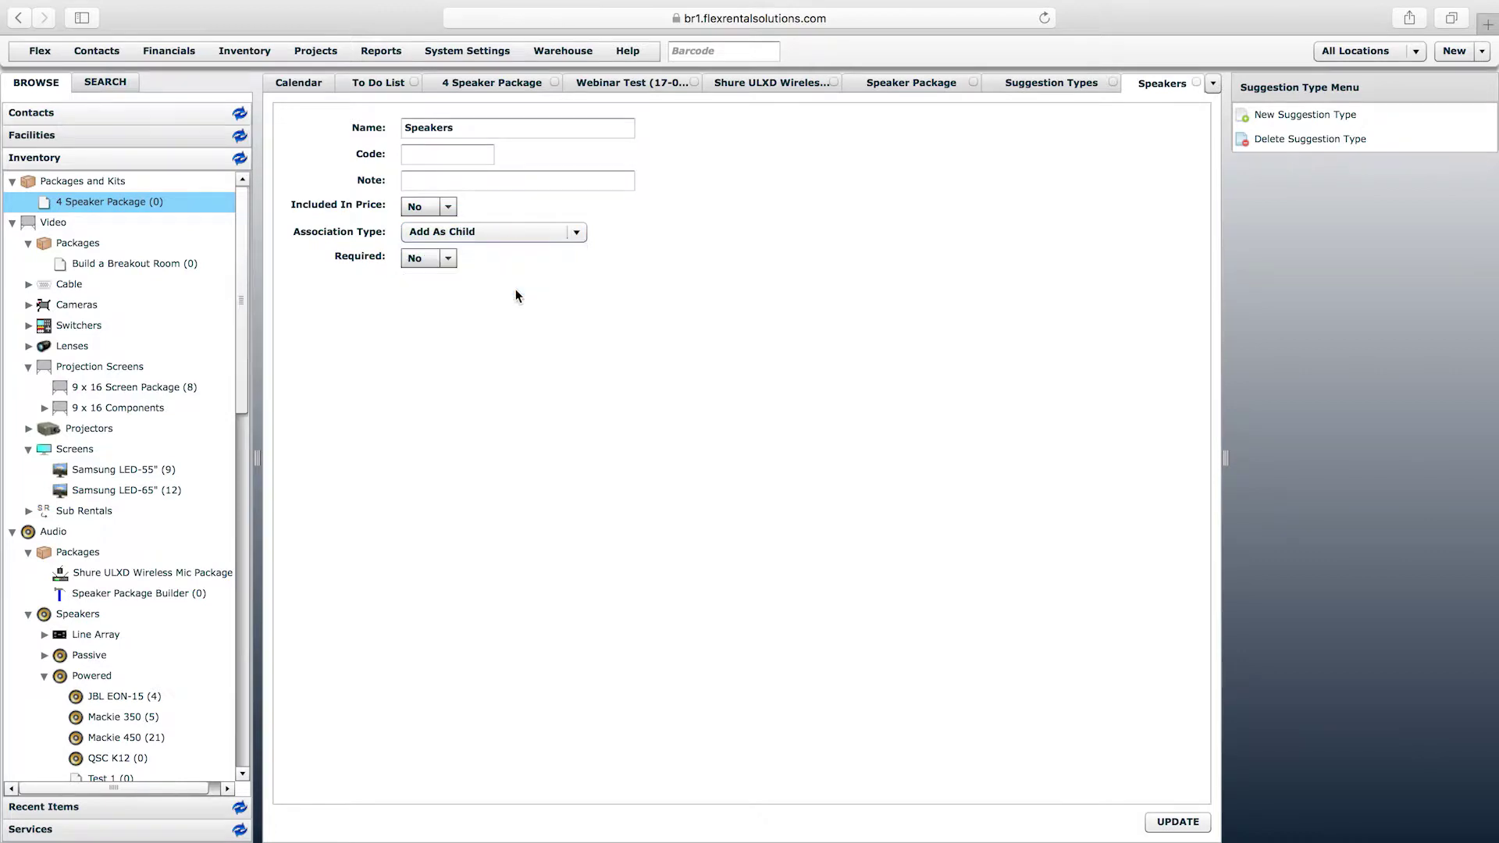
click(450, 207)
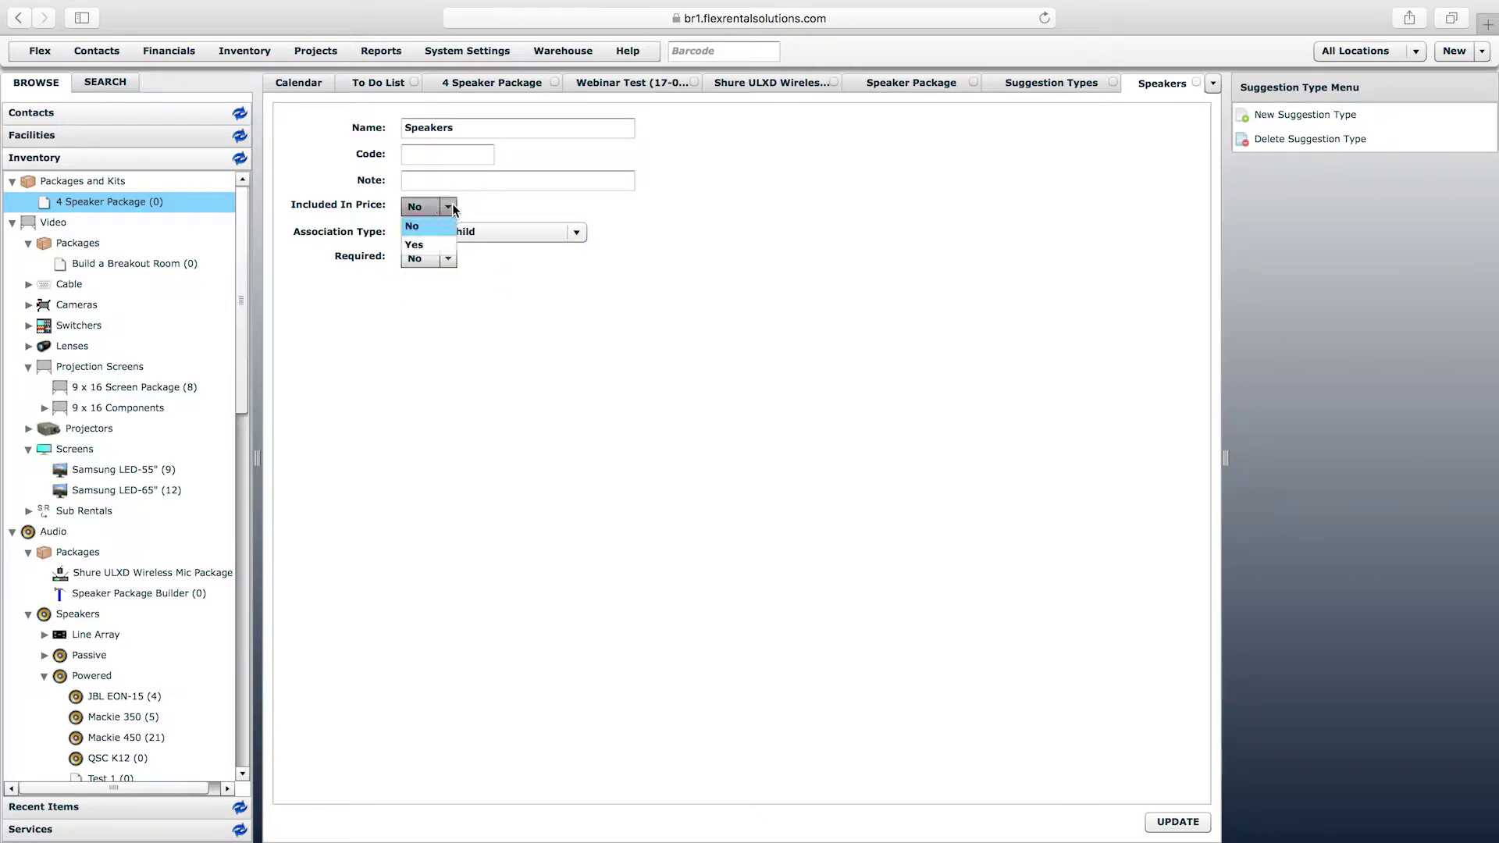
click(471, 207)
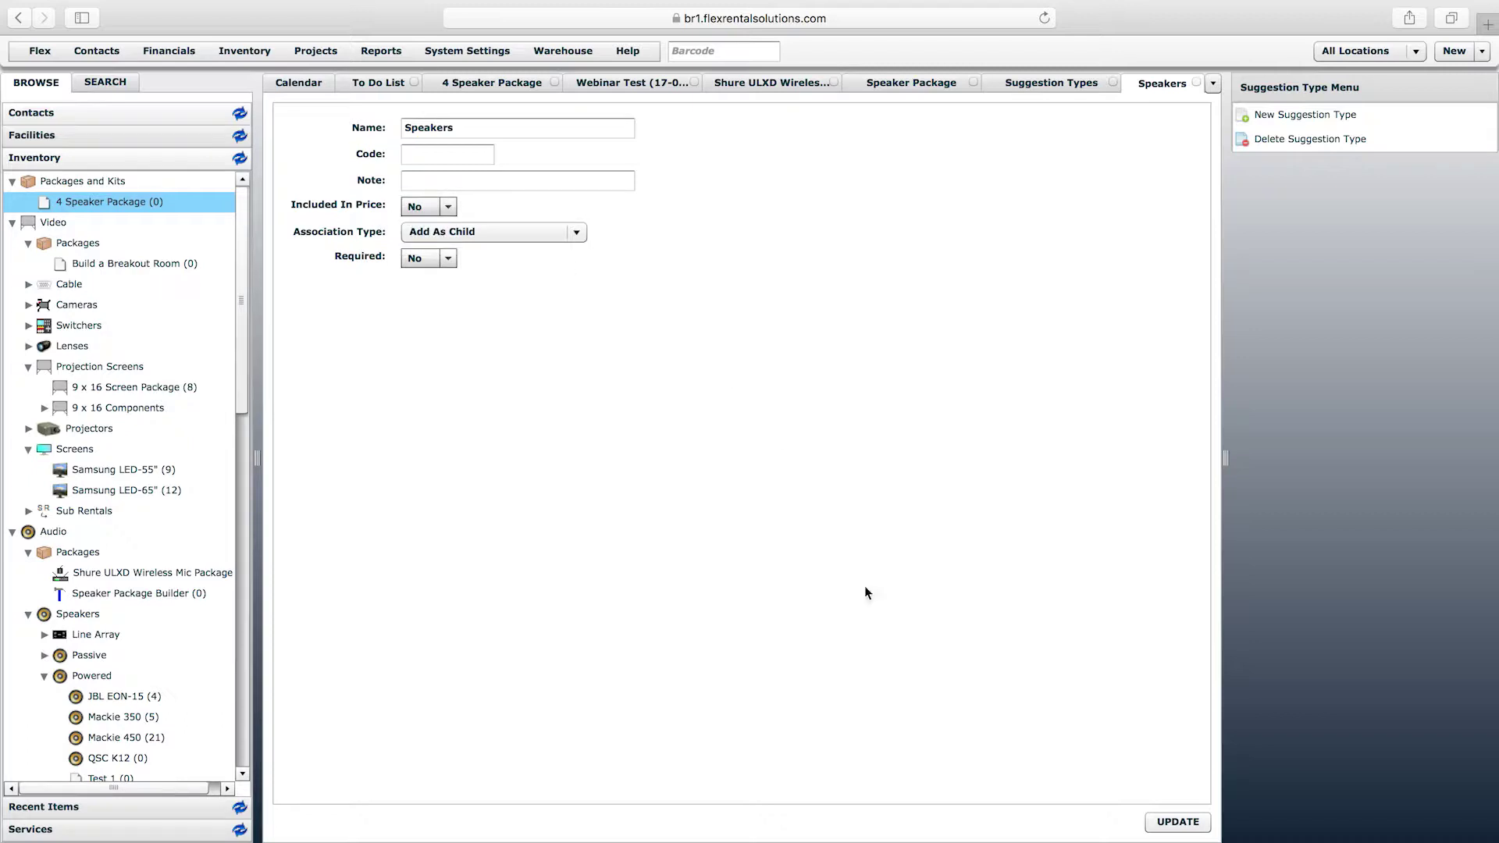
click(1173, 822)
- Add the Speaker Package Builder to the Webinar Test quote and bring up its suggestions
click(632, 82)
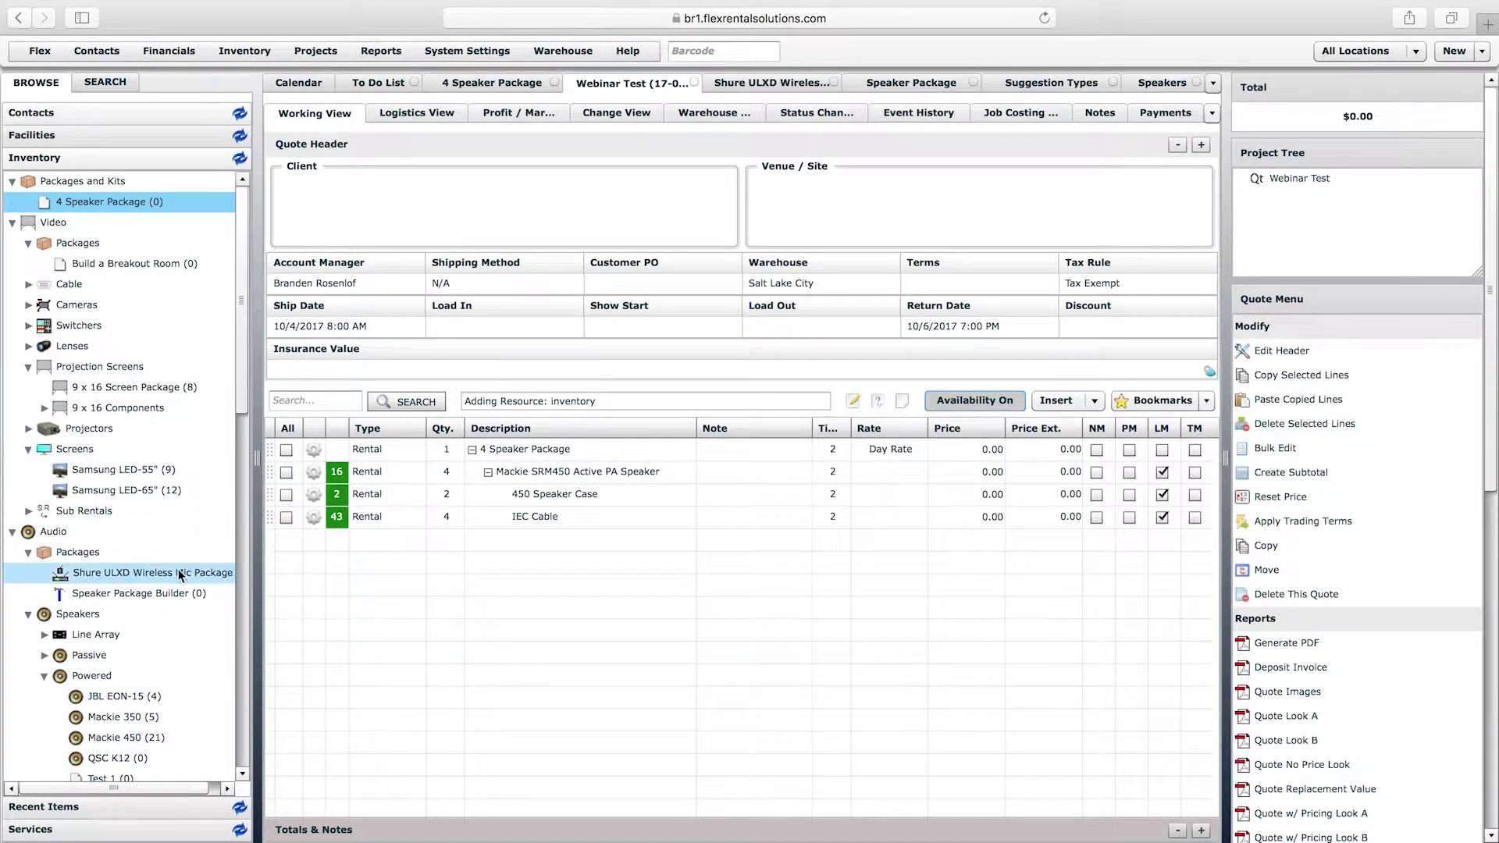
drag(143, 595, 400, 584)
click(818, 495)
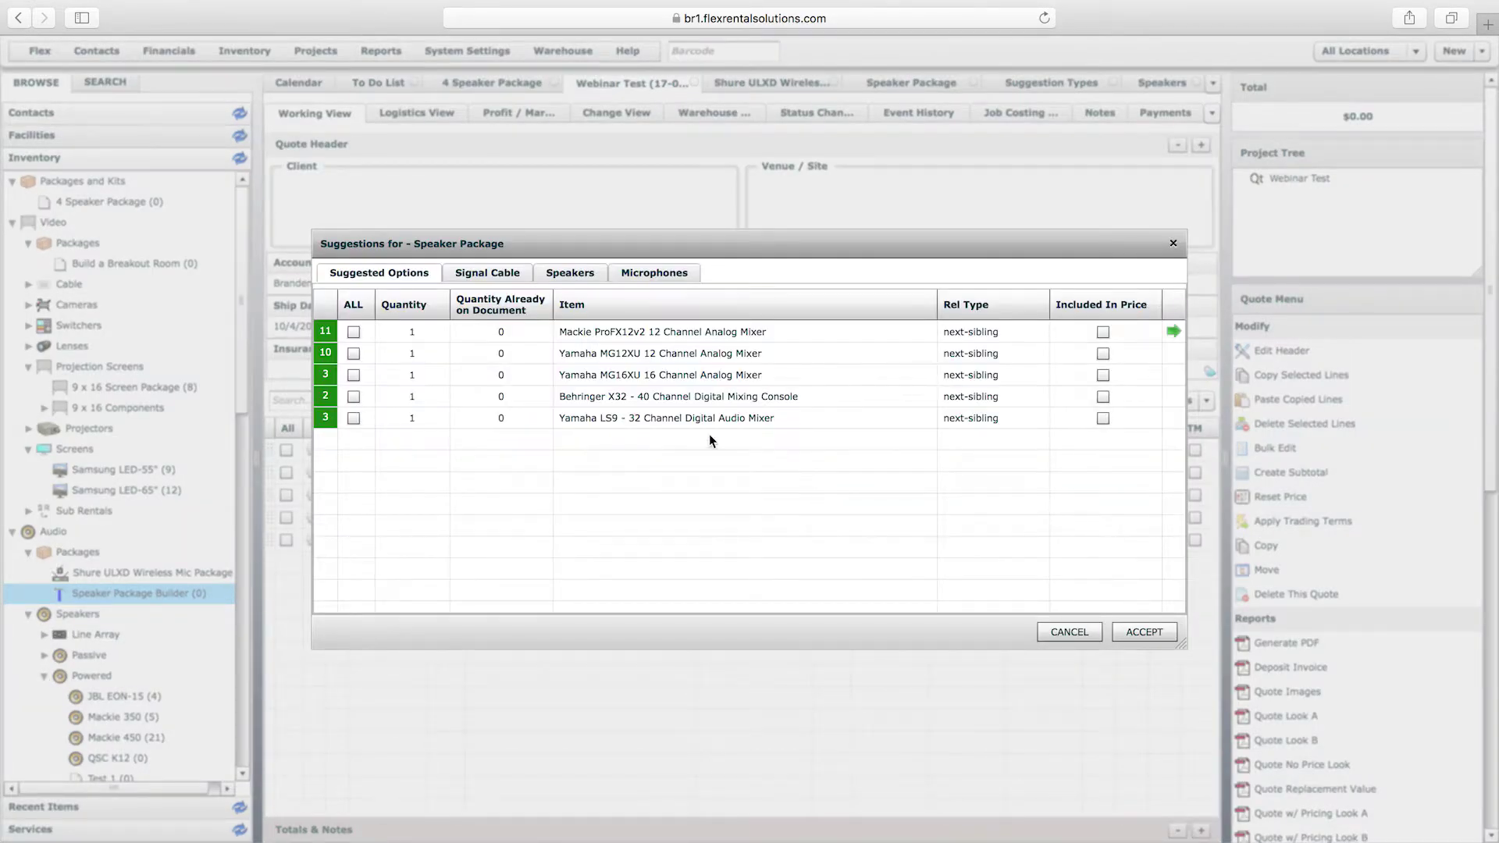
- Check the relationship types of the suggested speakers, microphones, signal cables and mixers, and dismiss the suggestions without accepting any
click(581, 270)
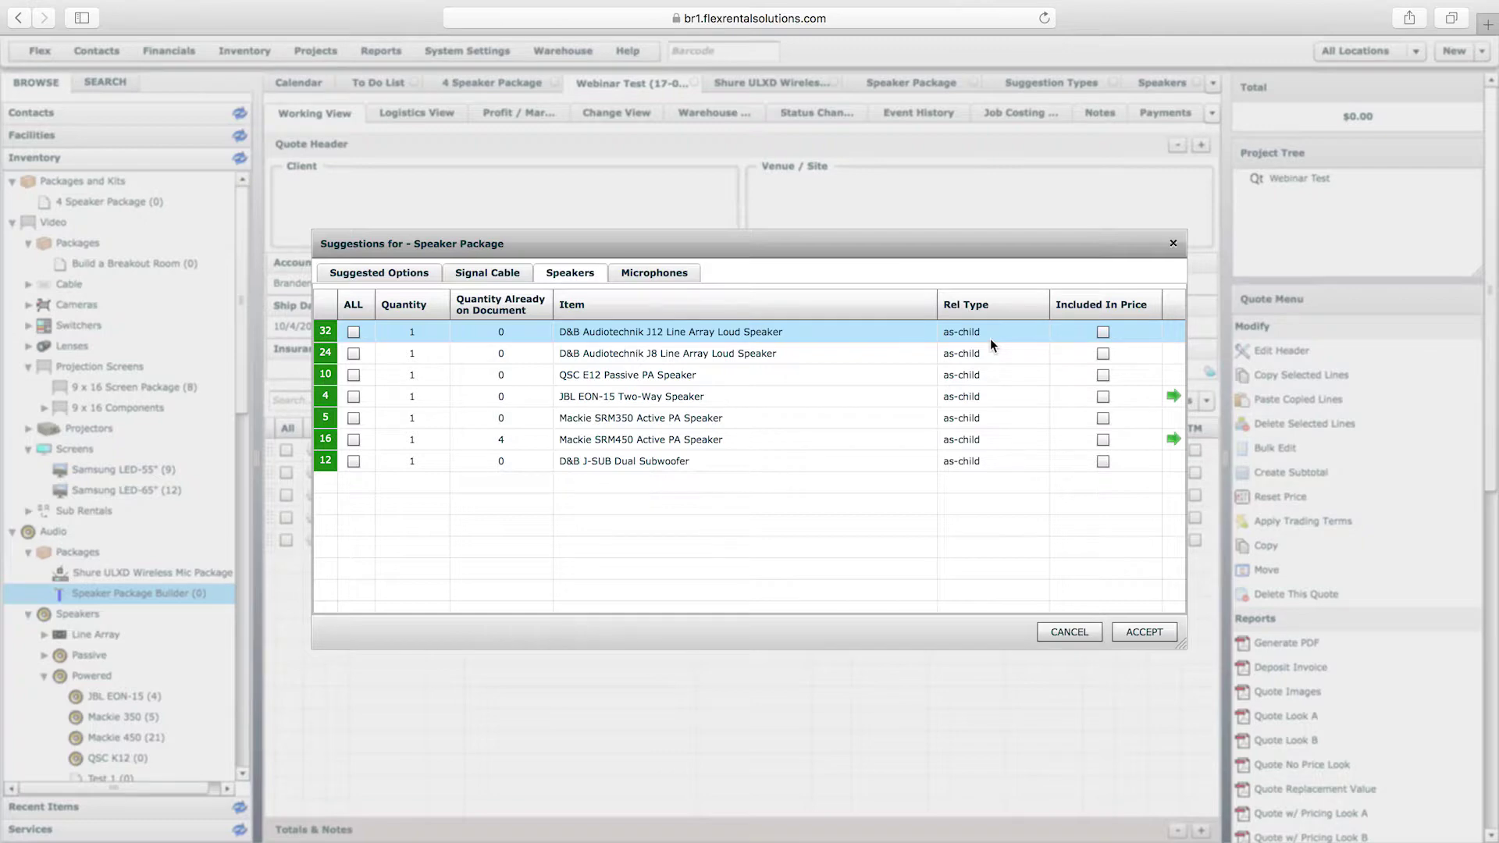
click(645, 273)
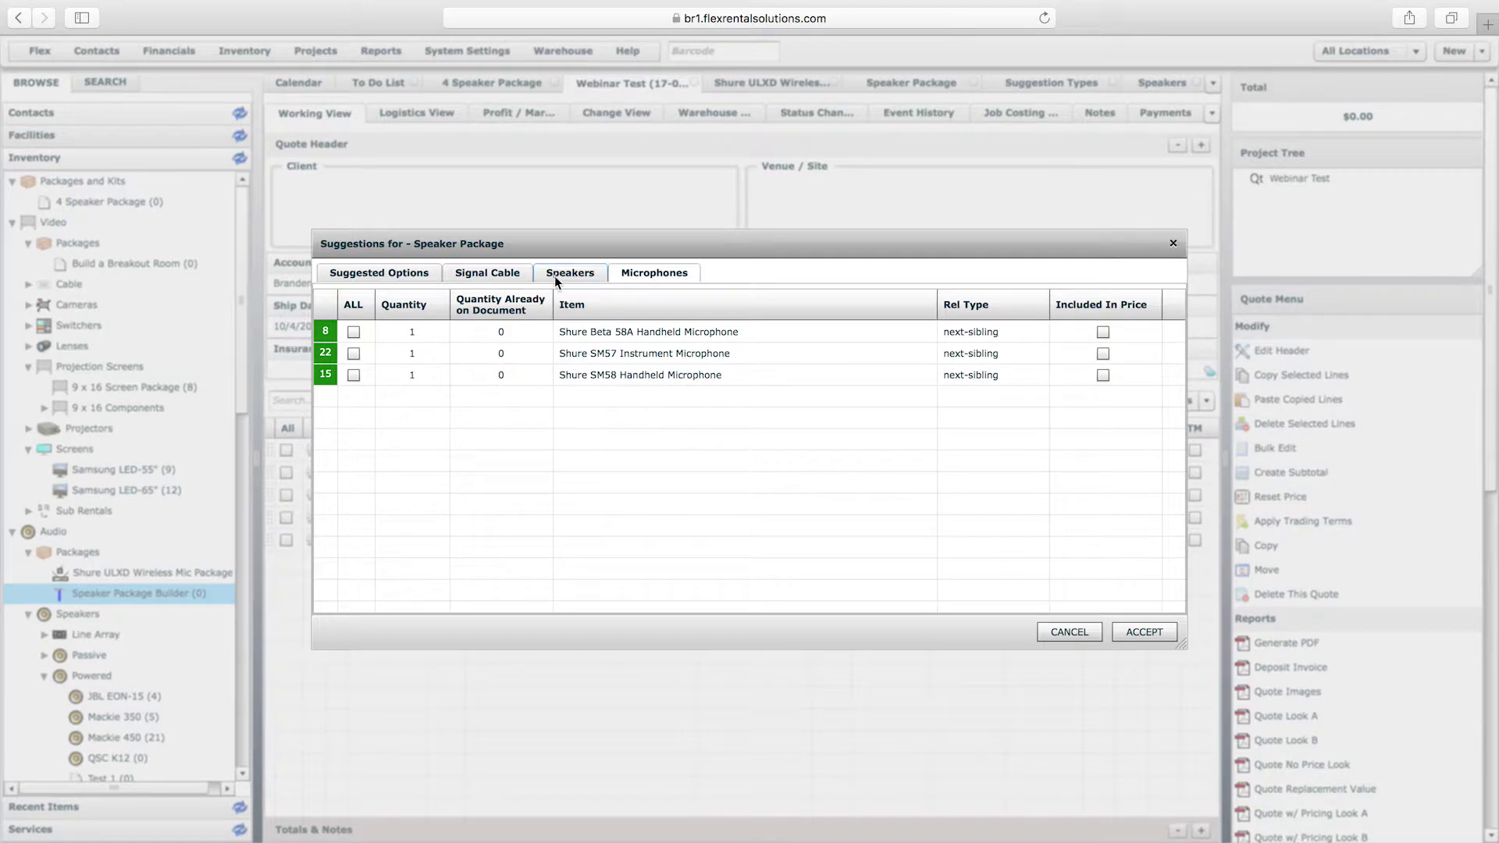
click(474, 275)
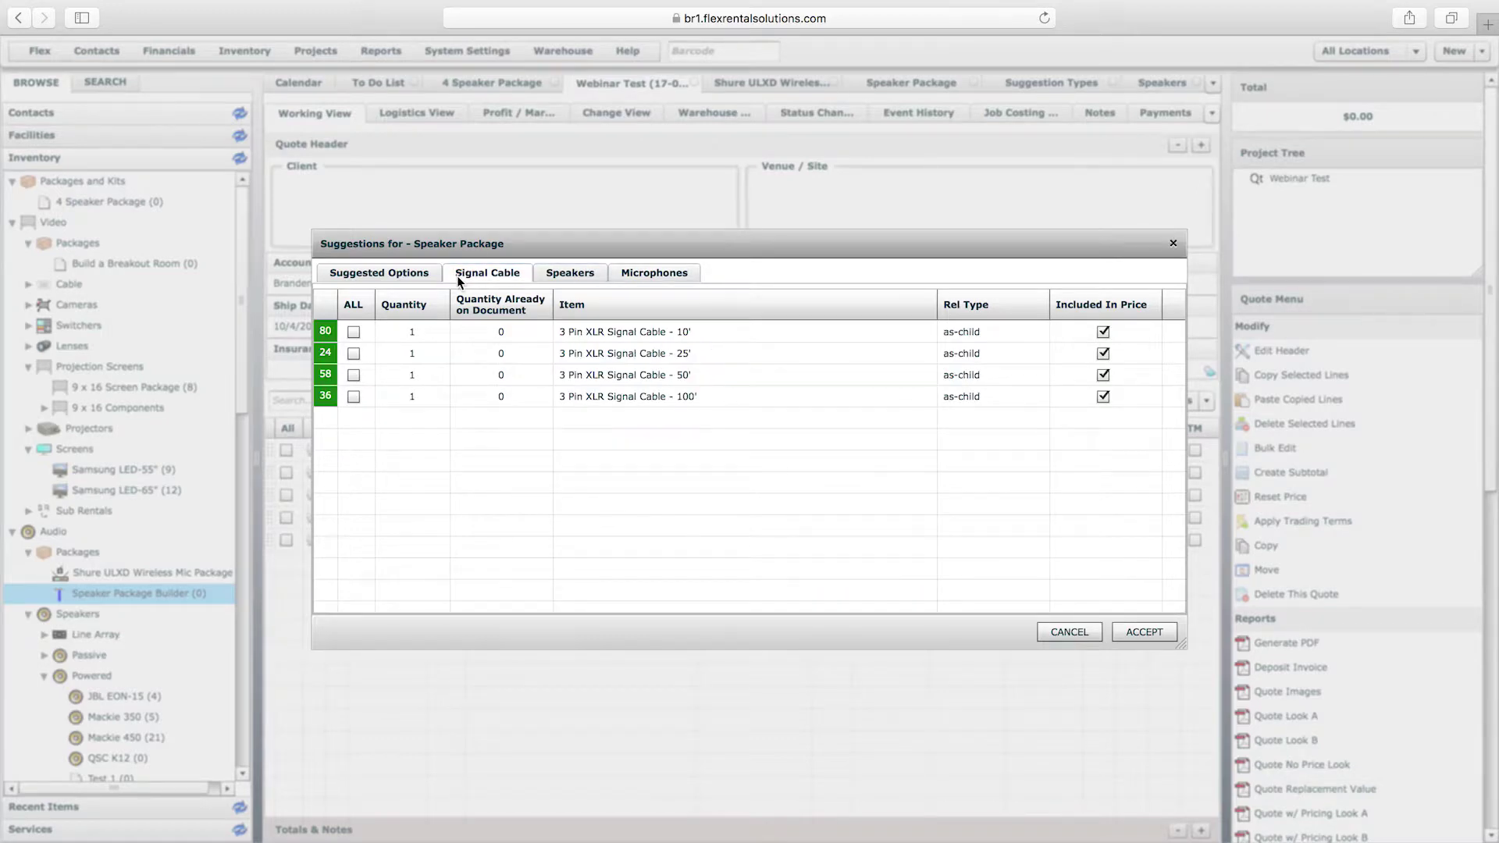
click(390, 275)
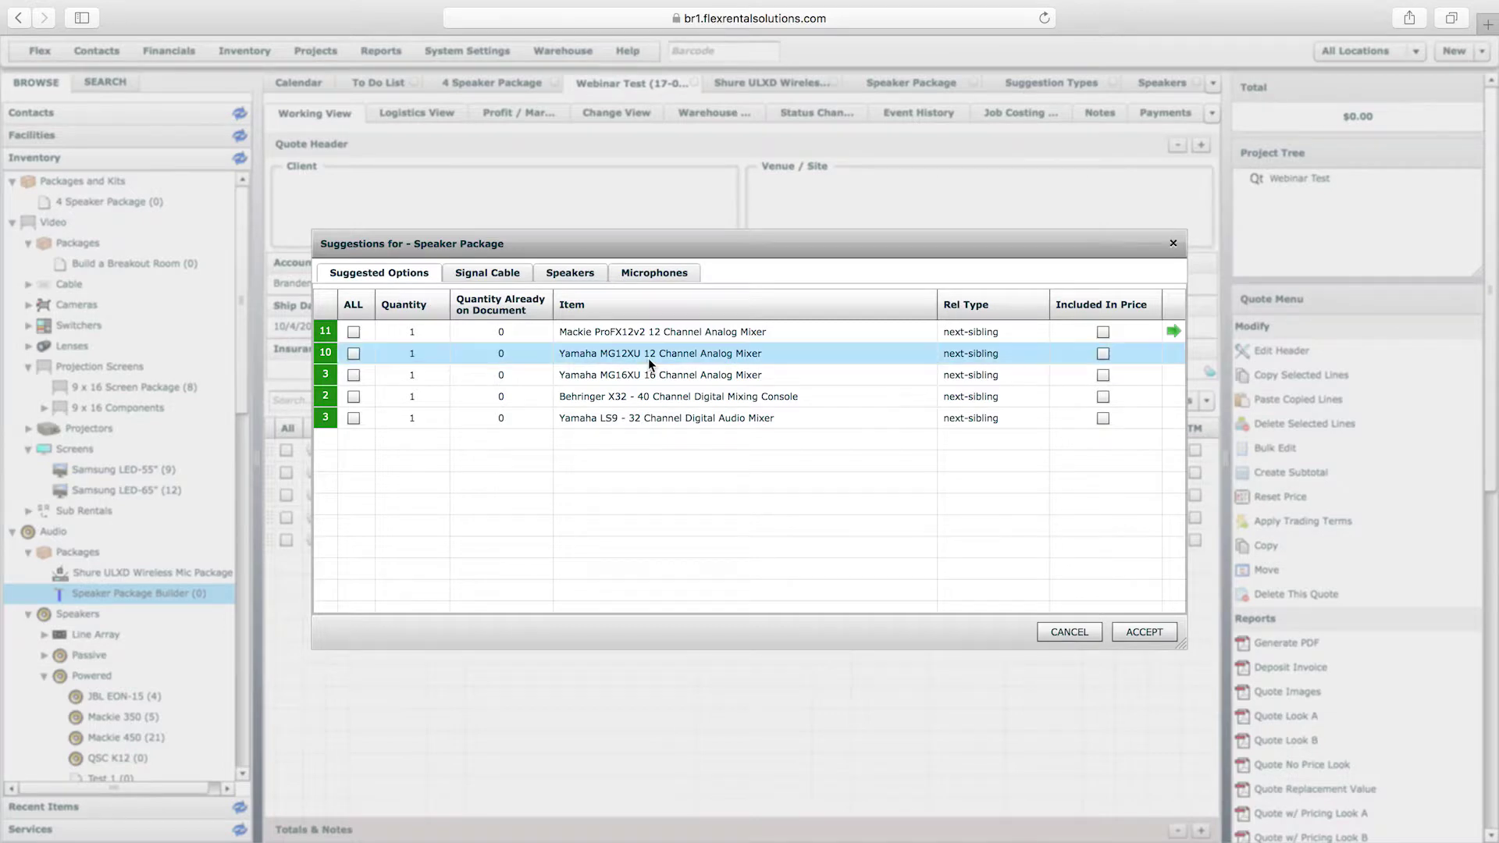
click(660, 274)
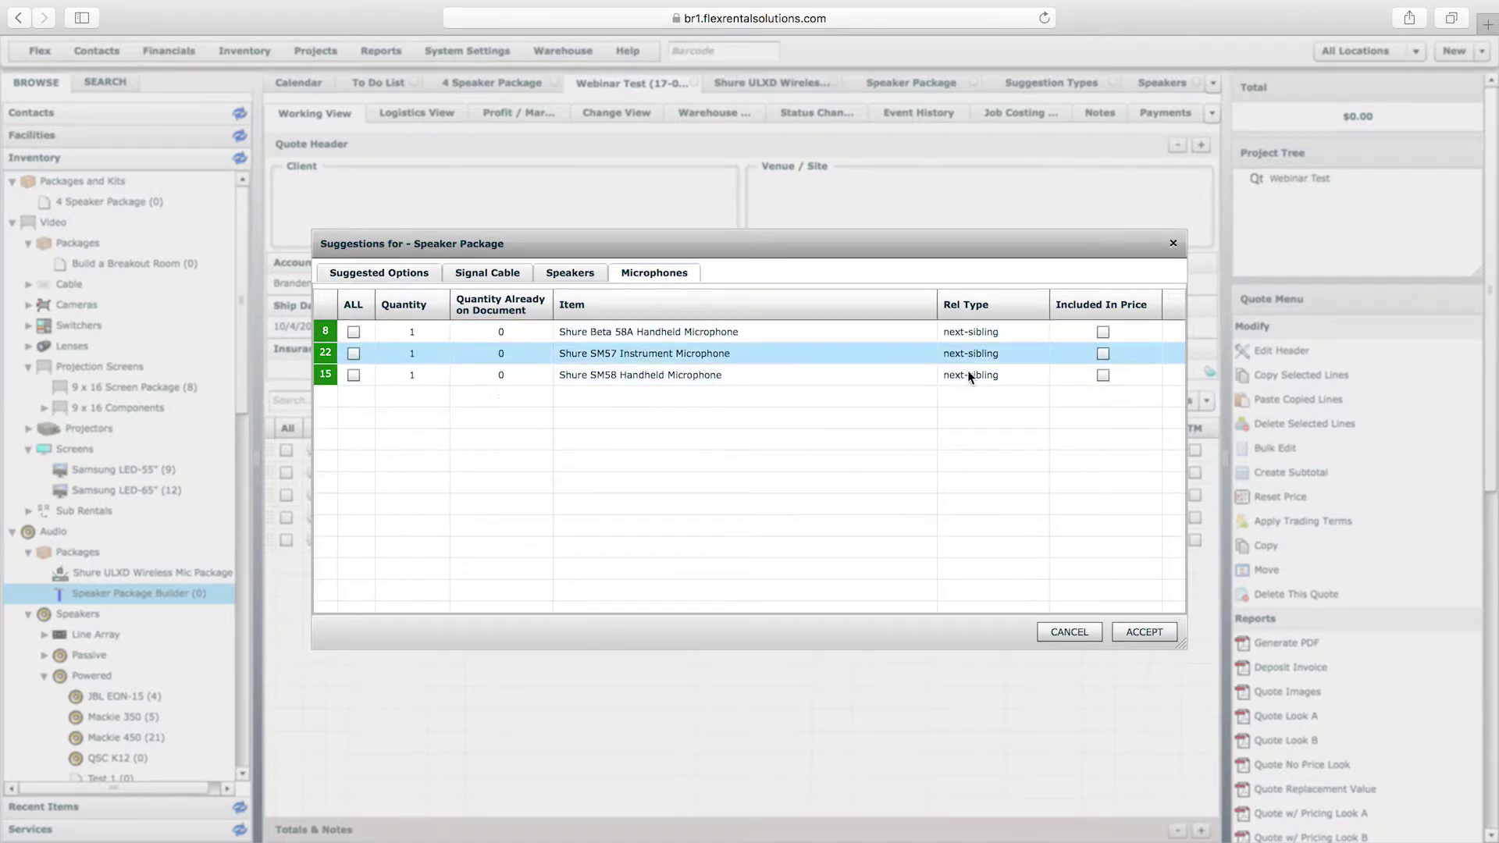
click(1071, 632)
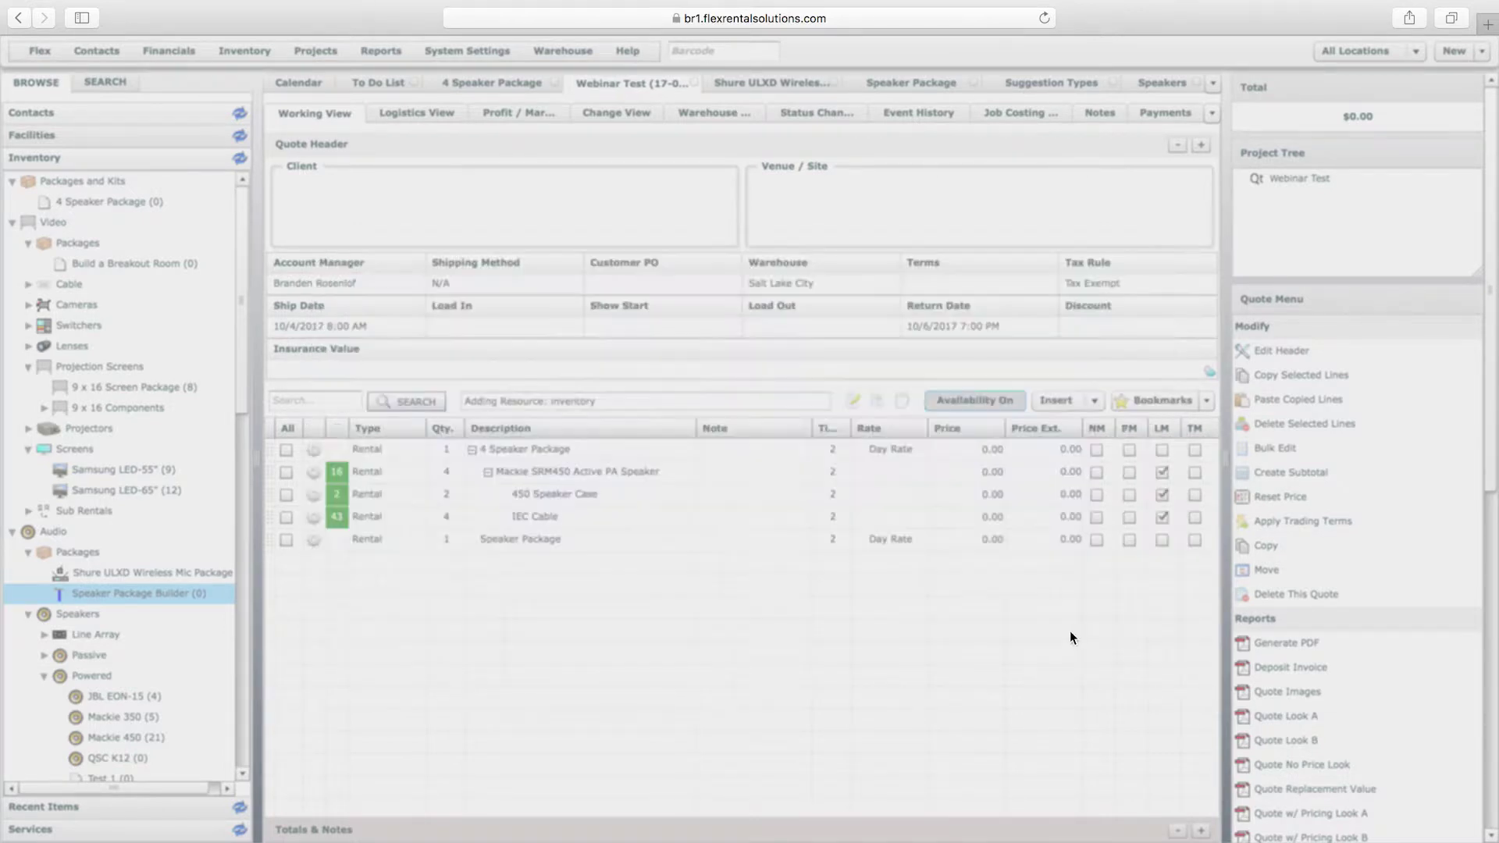
- Set the Microphones suggestion type's Association Type to Add As Child, save it, and close the Microphones and Speakers records
click(245, 51)
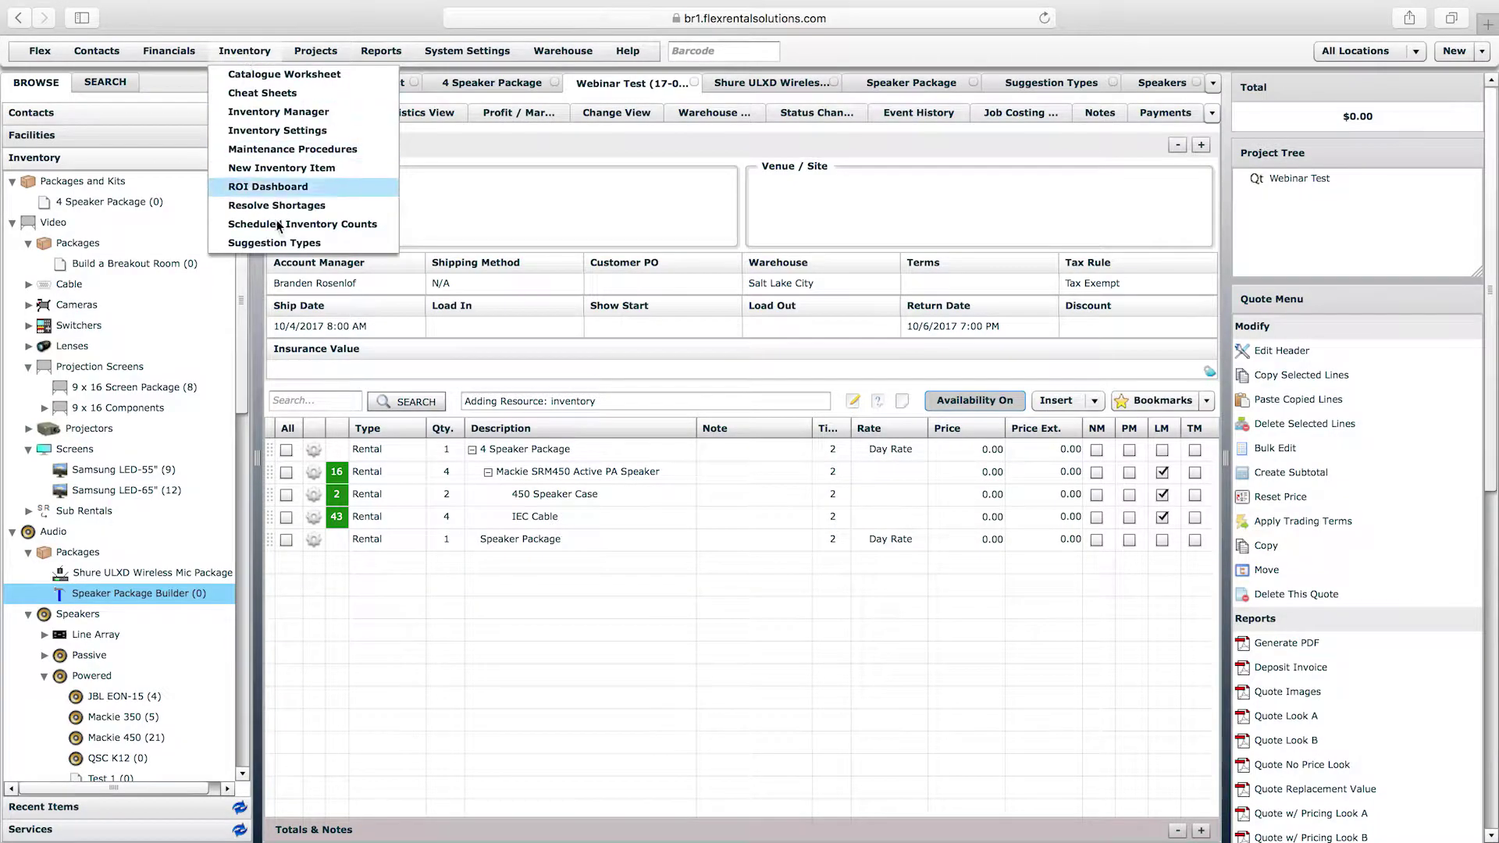
click(261, 242)
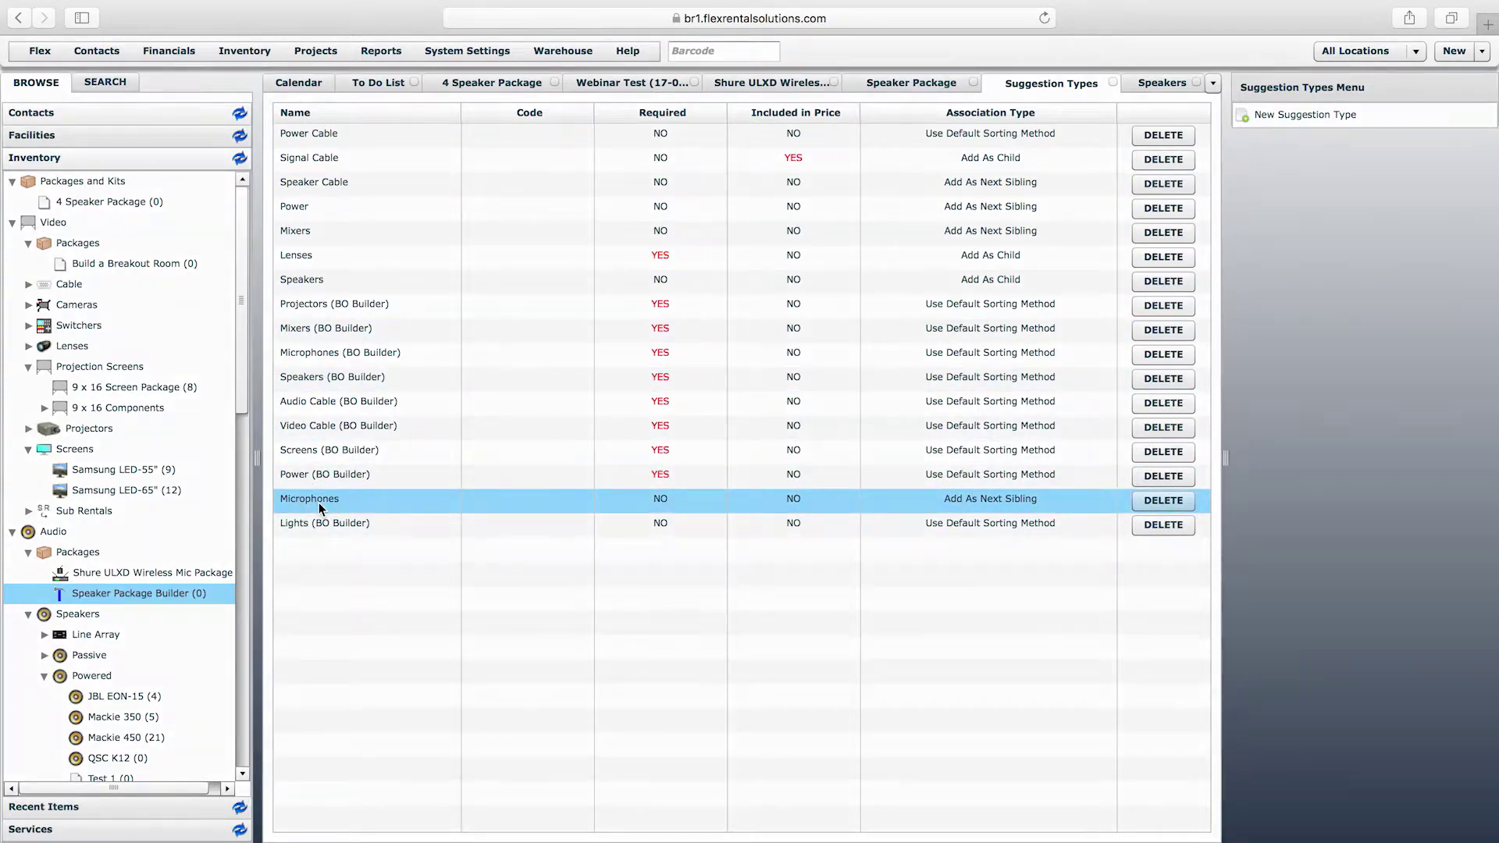
double_click(319, 503)
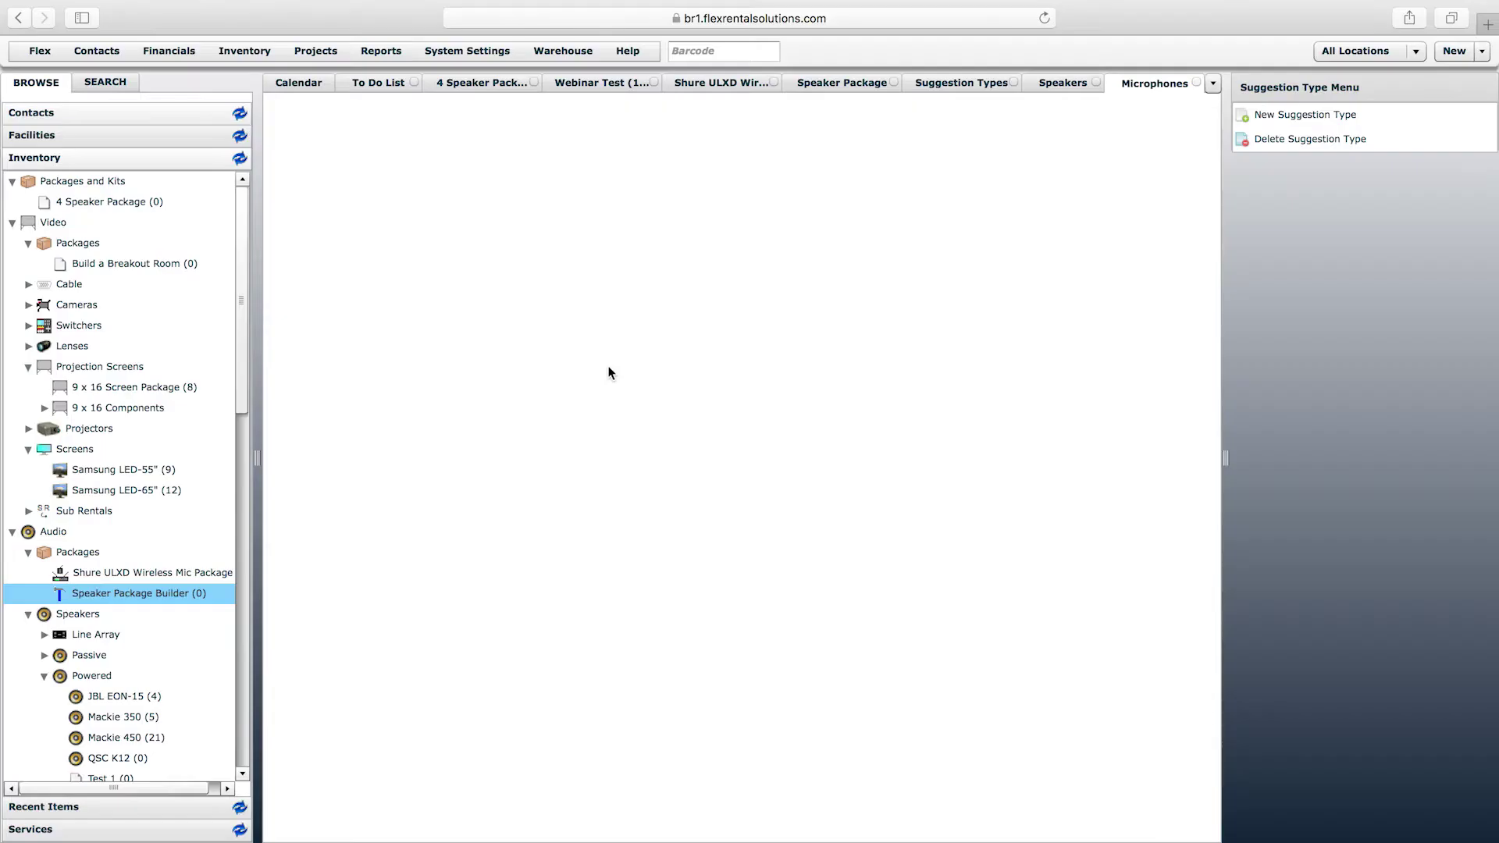
click(489, 234)
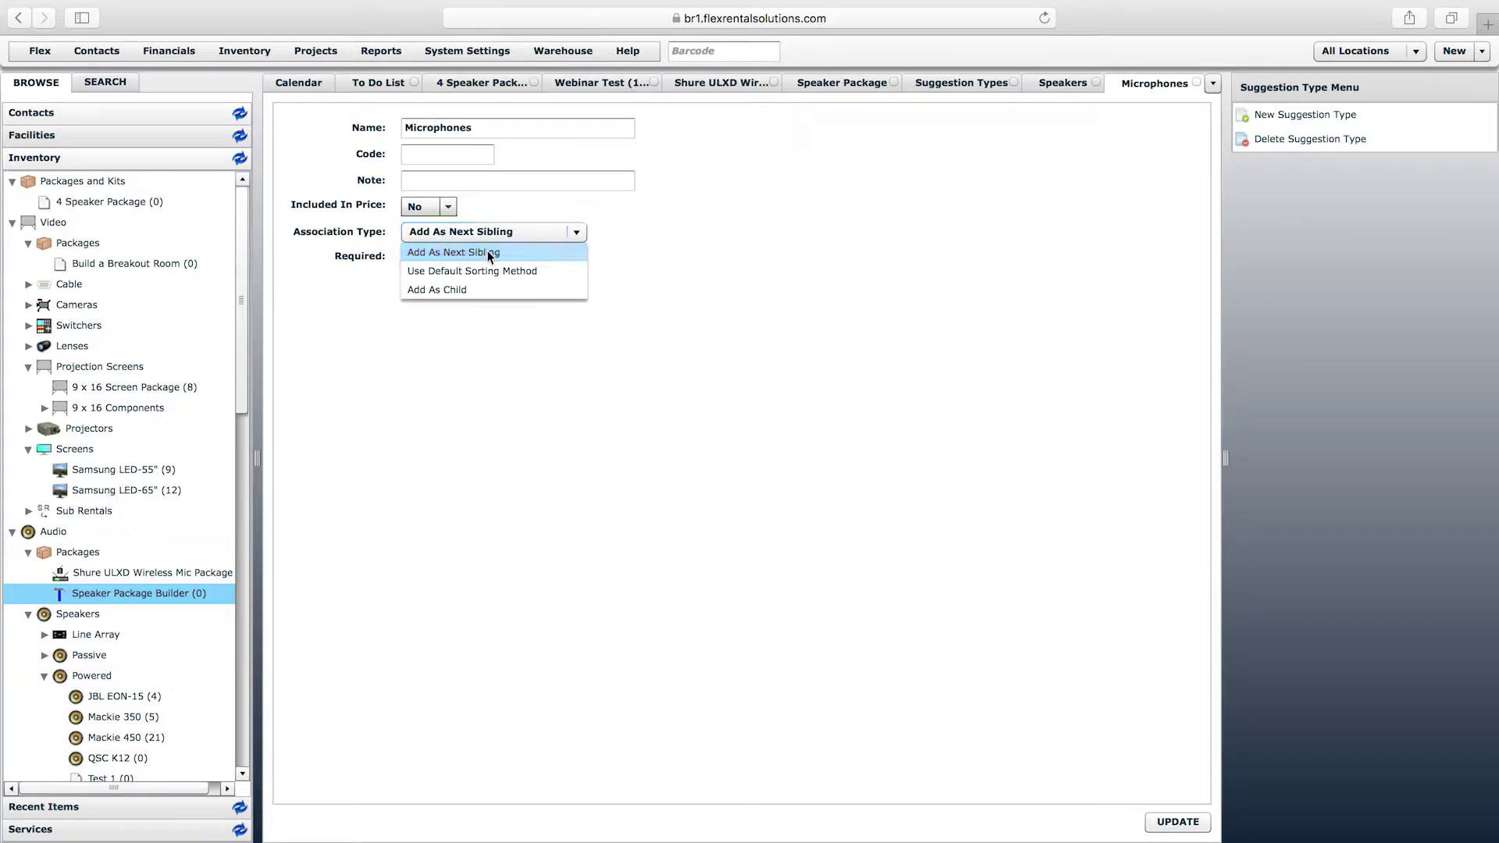
click(460, 289)
click(1177, 824)
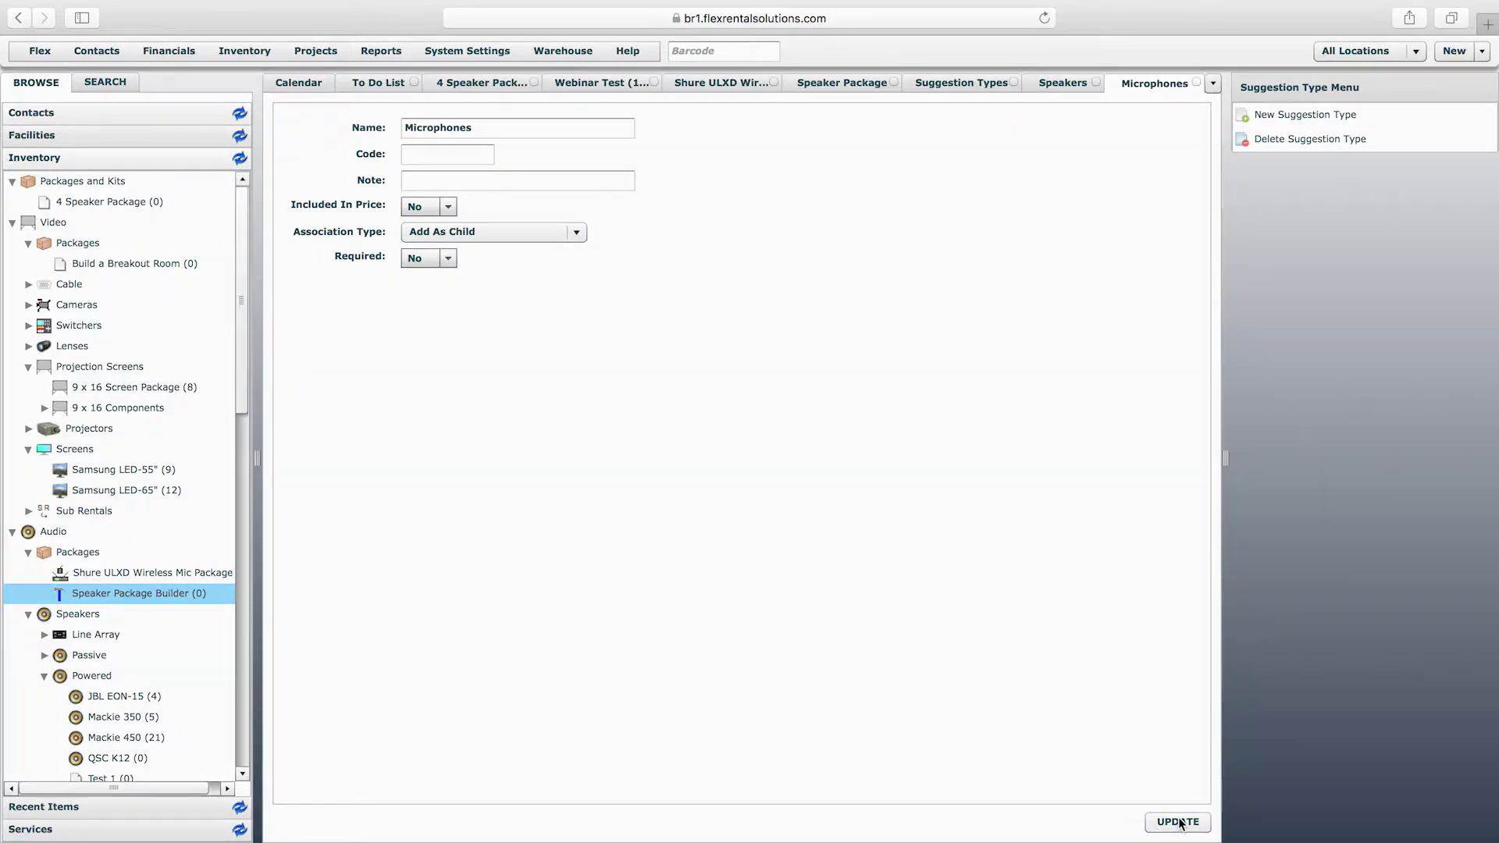
click(1195, 82)
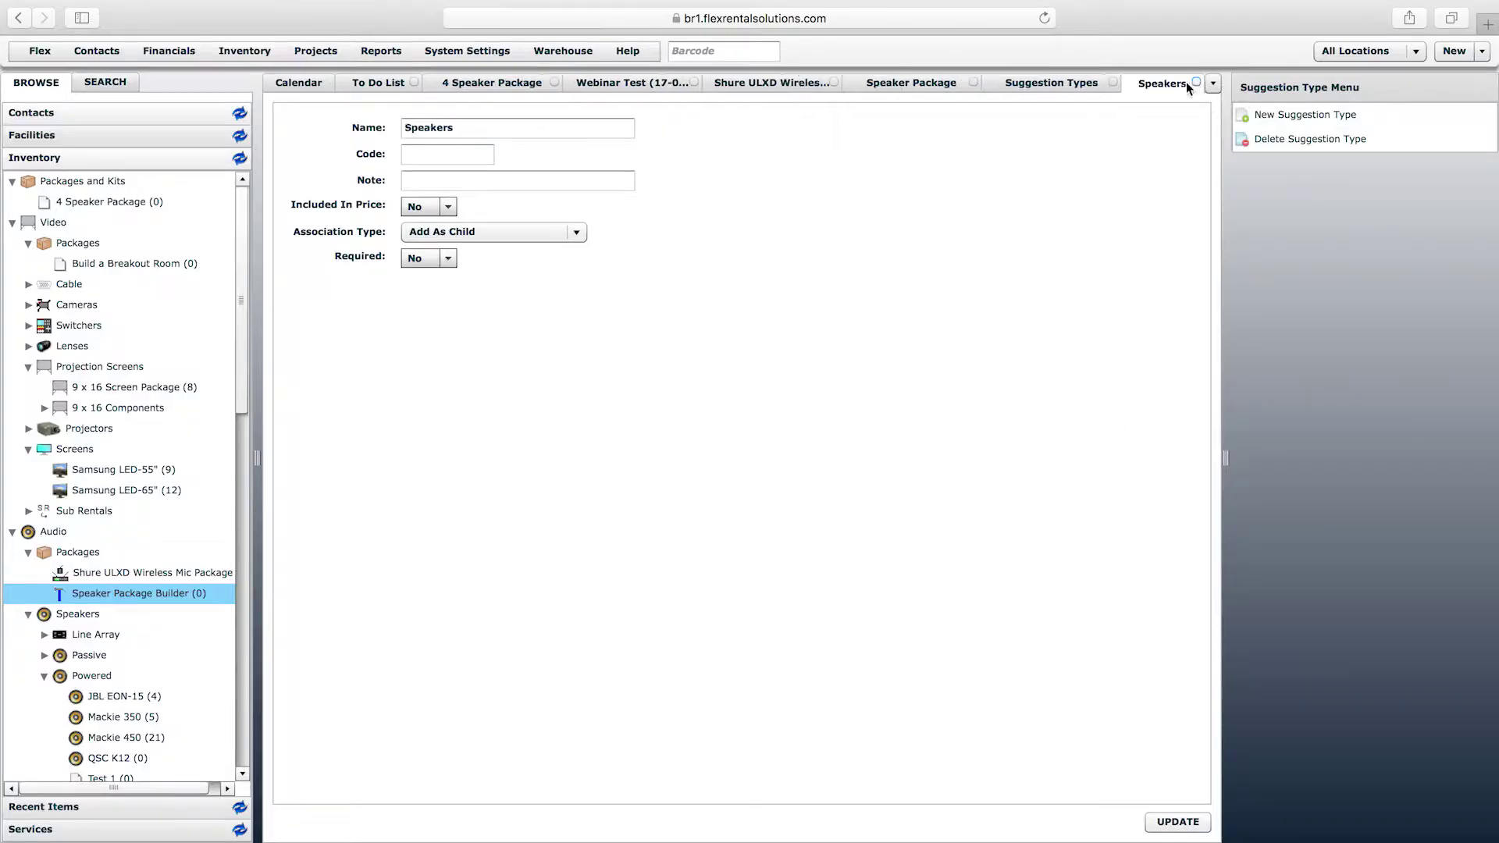
click(1196, 82)
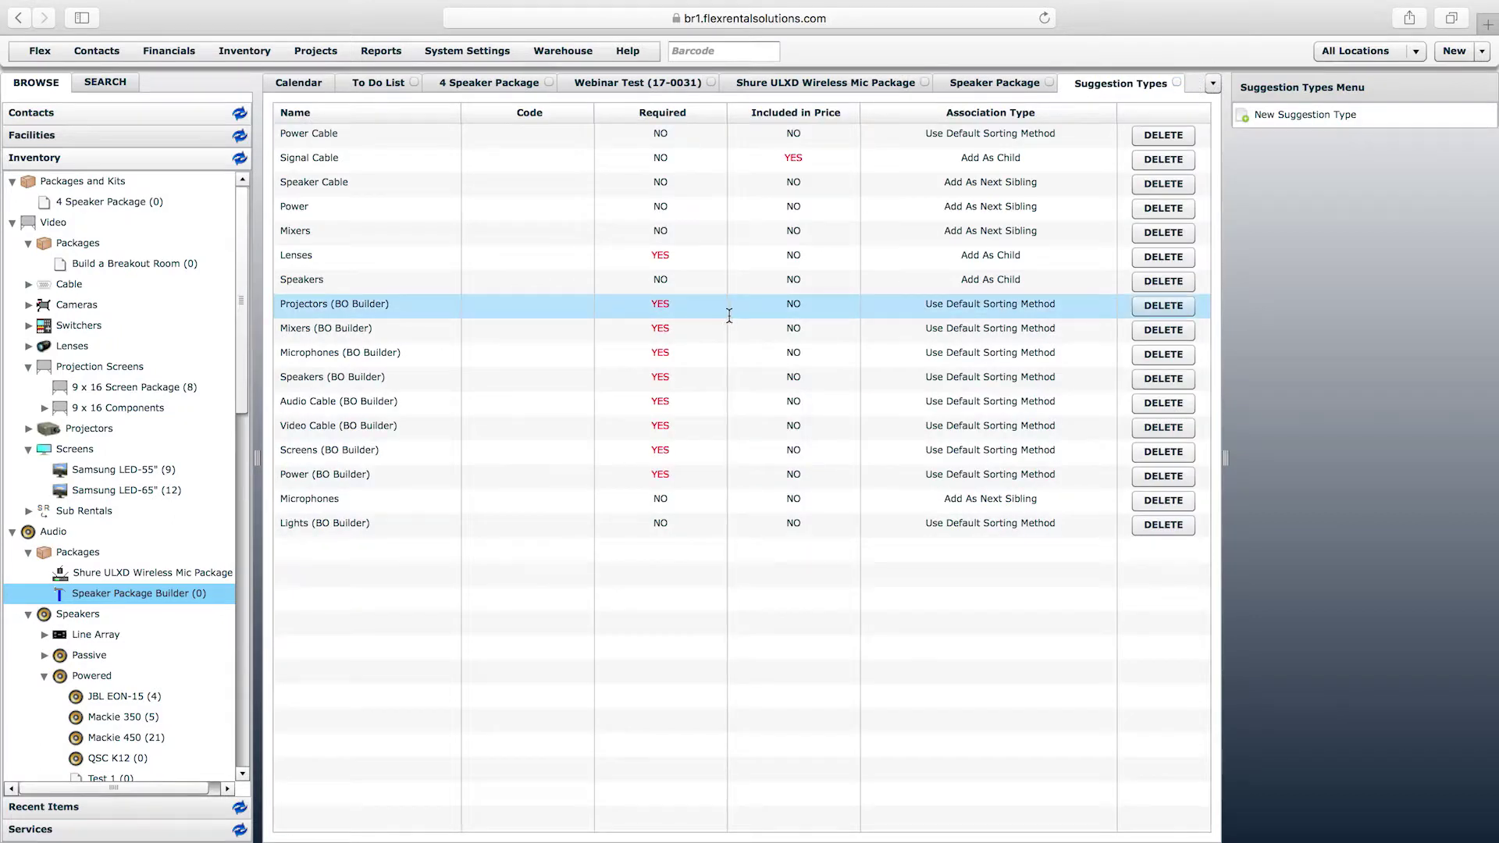
- Set the Mixers suggestion type's Association Type to Add As Child and save it
double_click(305, 230)
click(453, 233)
click(440, 292)
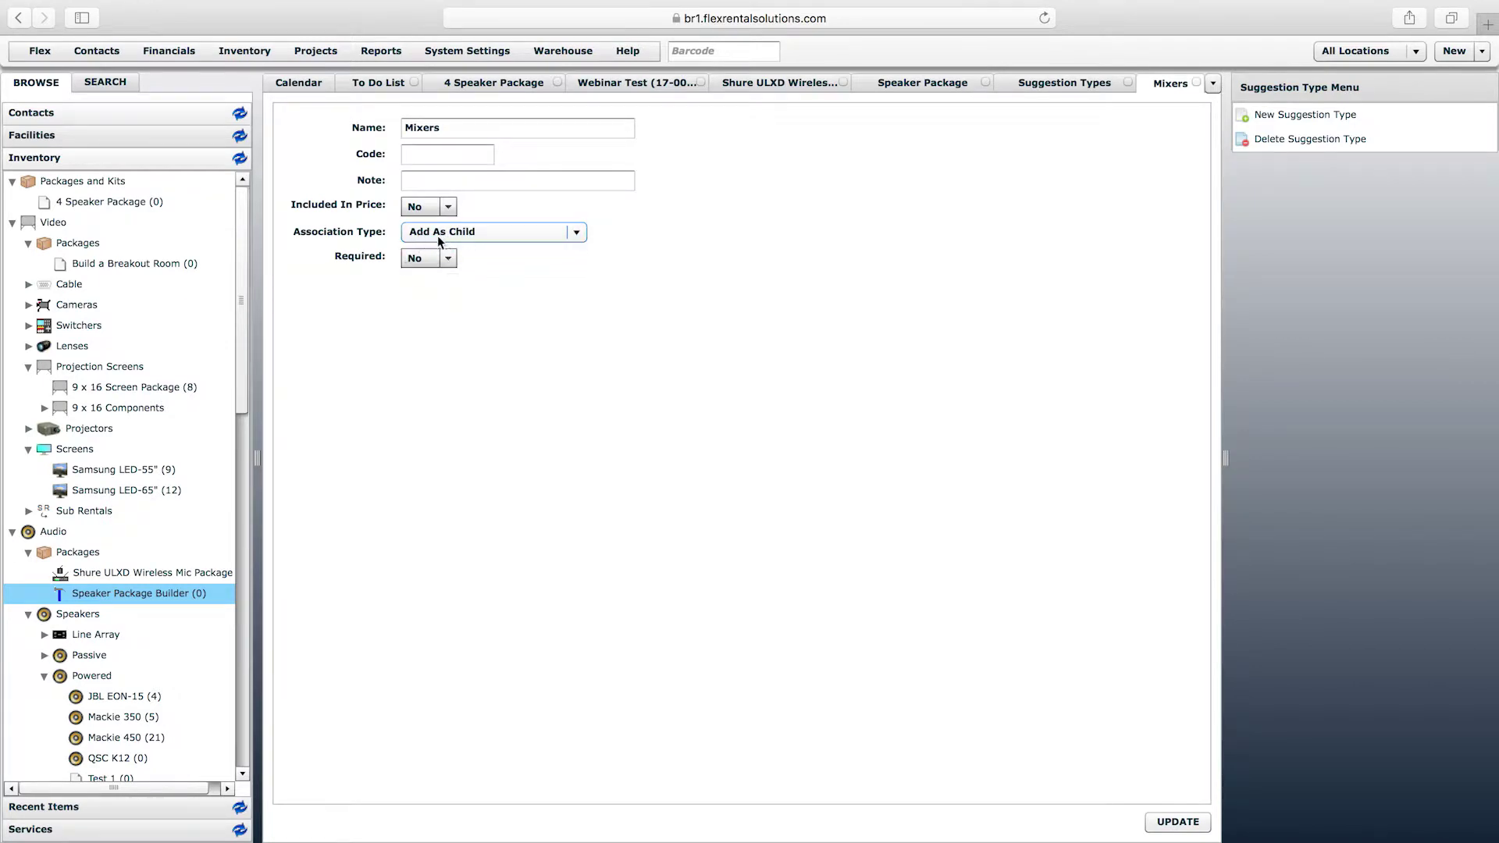
click(1187, 826)
- In the Speaker Package's suggestions, assign the Mixers type to the Mackie ProFX12v2 and Yamaha MG12XU analog mixers
click(910, 84)
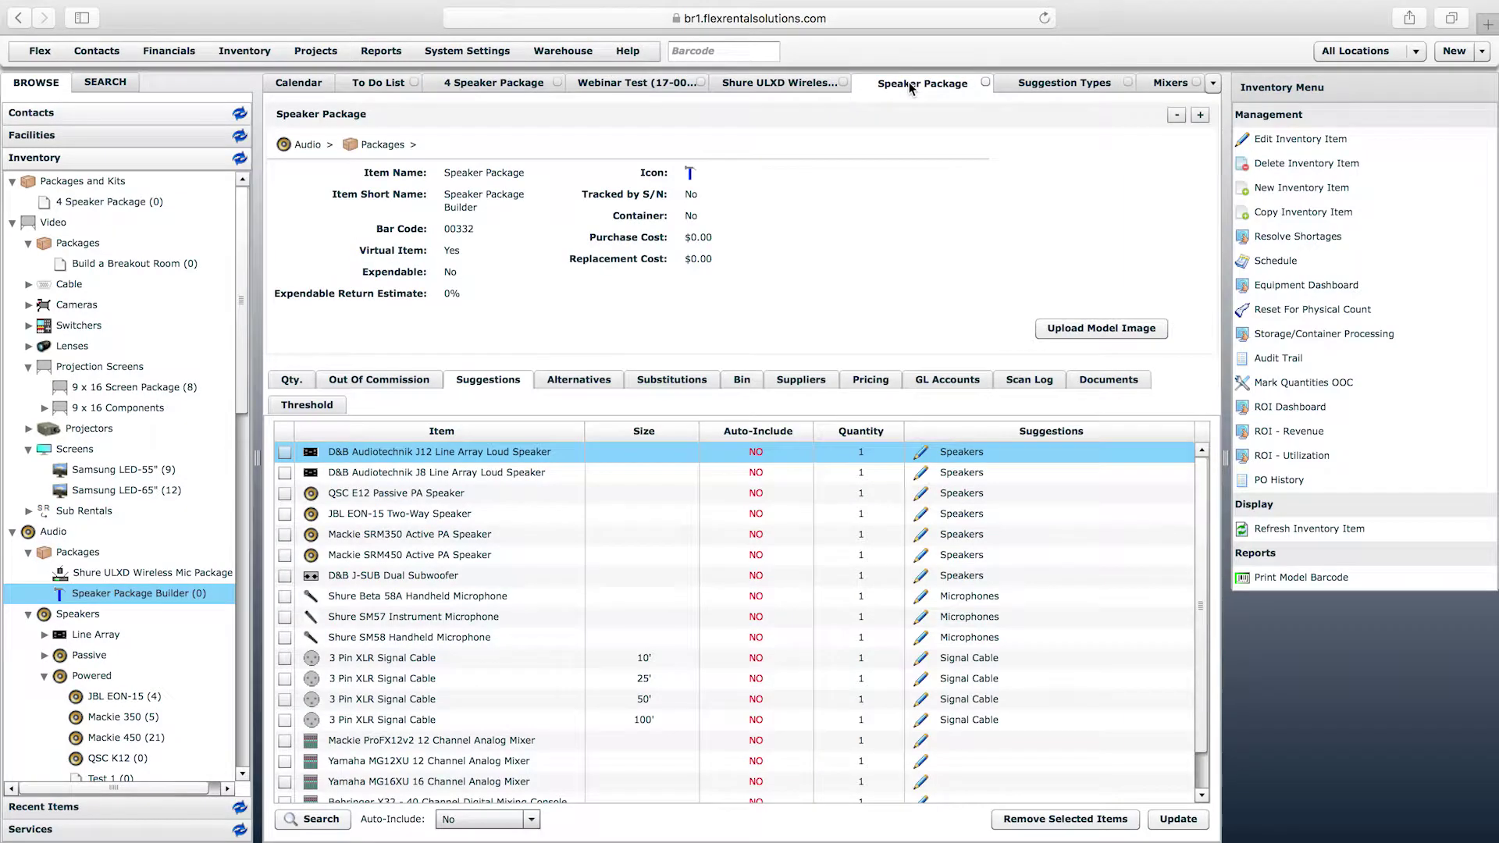
scroll(1197, 574, down, 2)
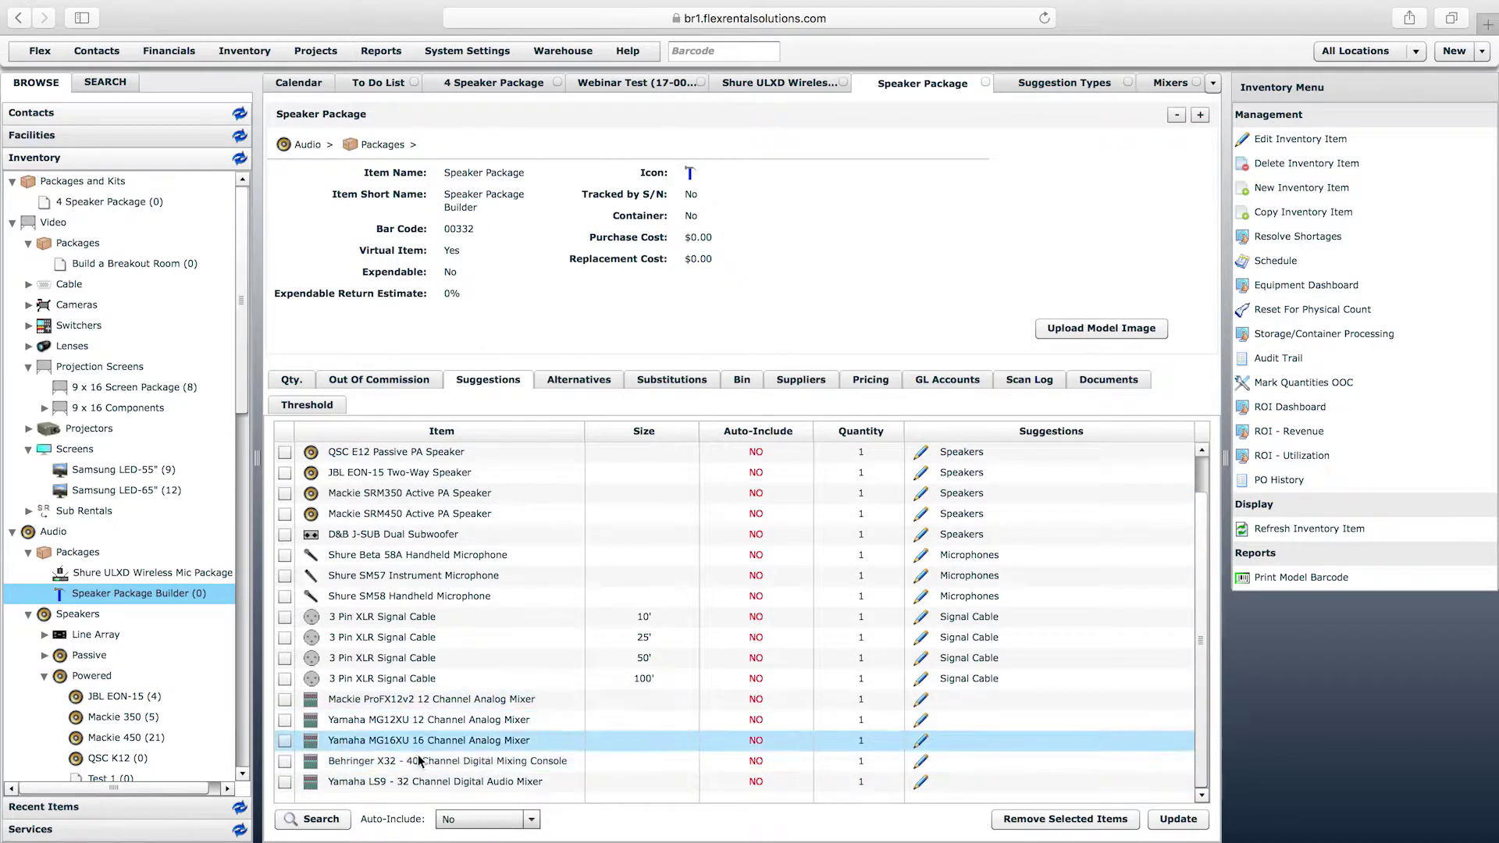
click(921, 701)
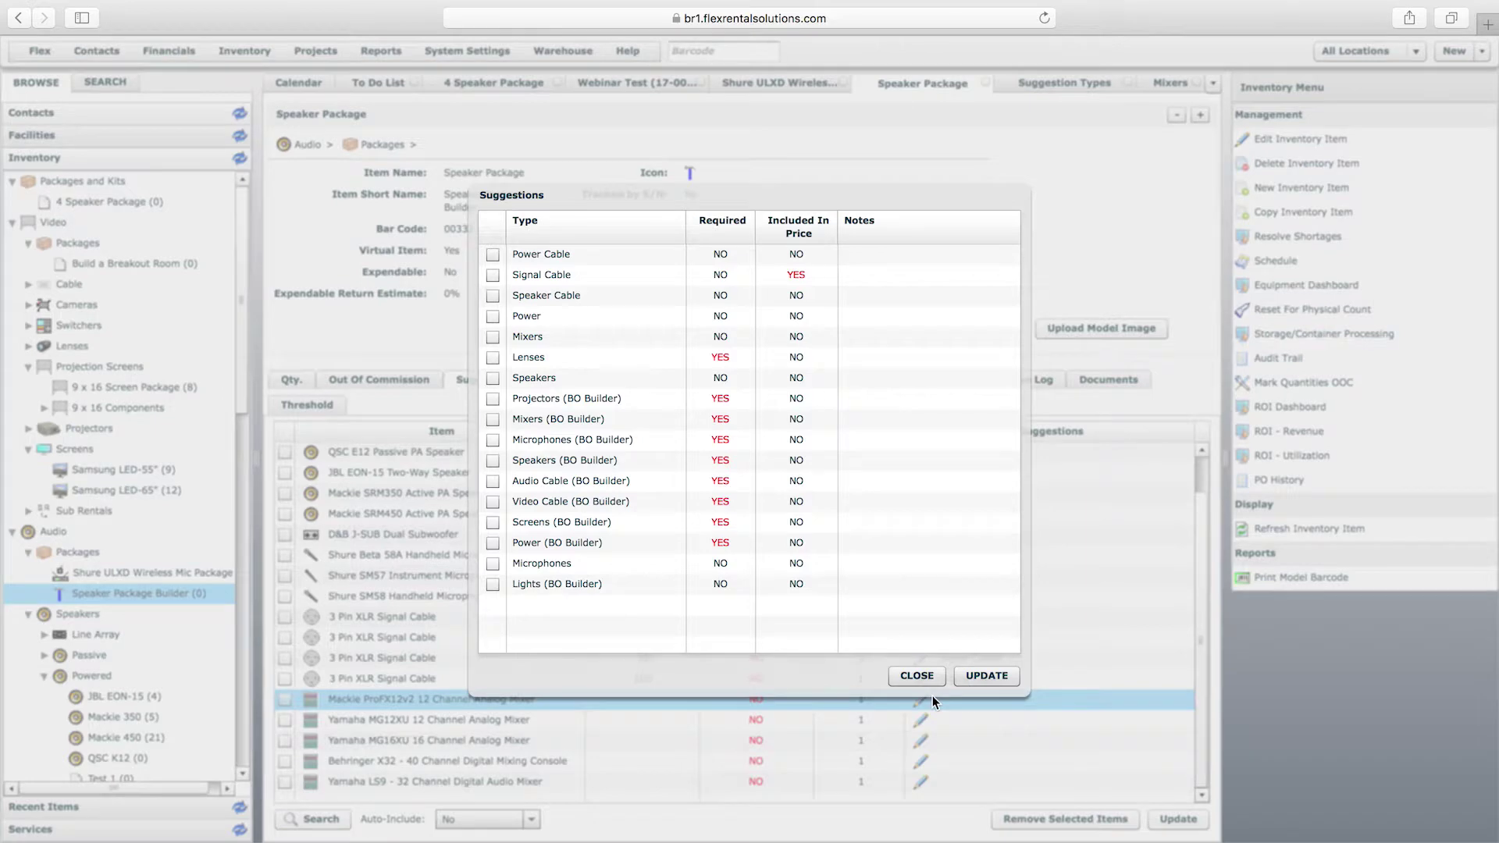
click(493, 337)
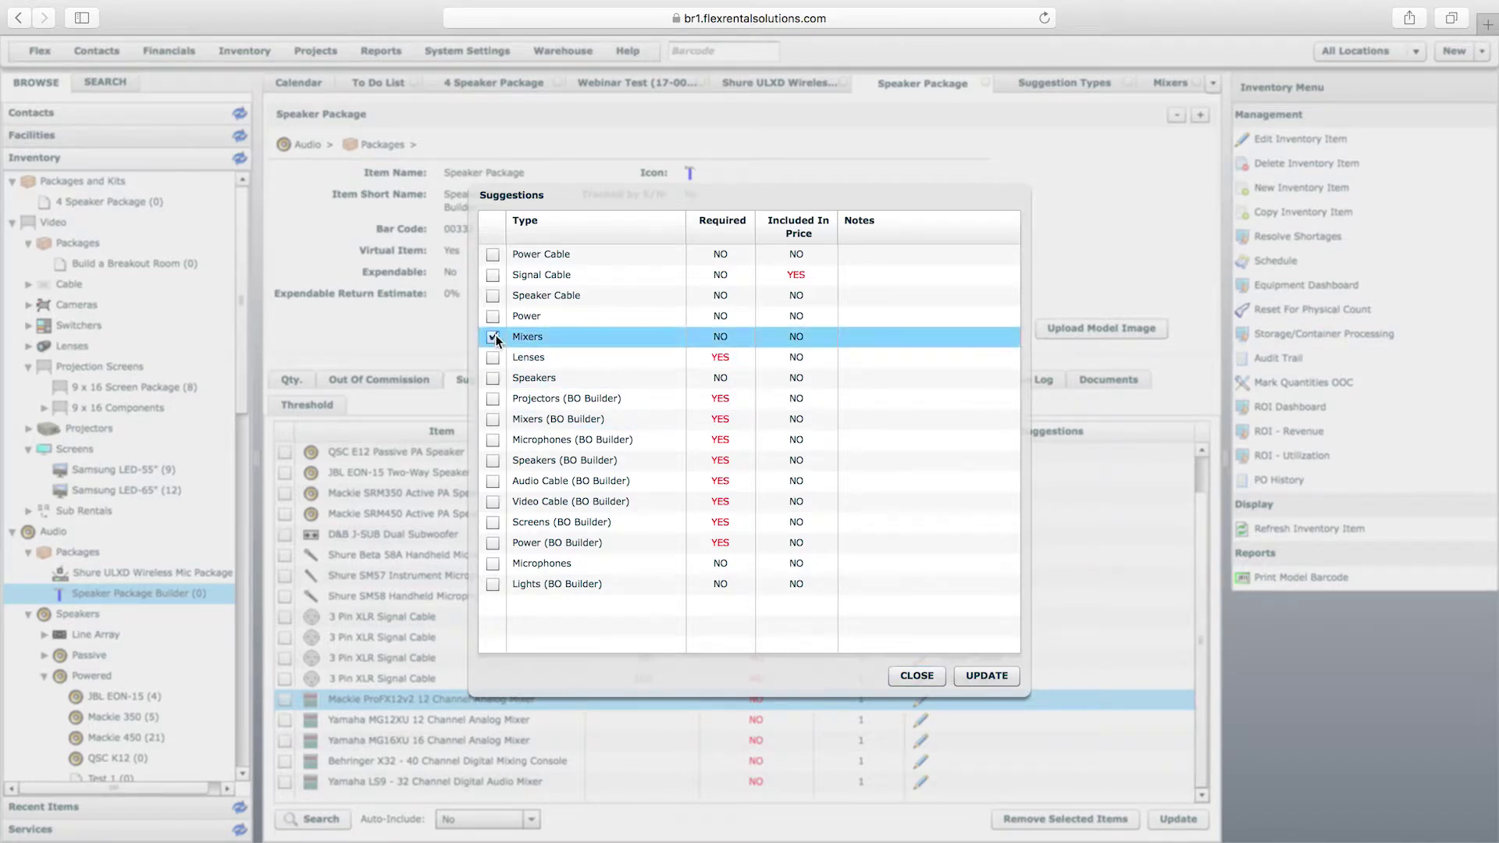
click(986, 677)
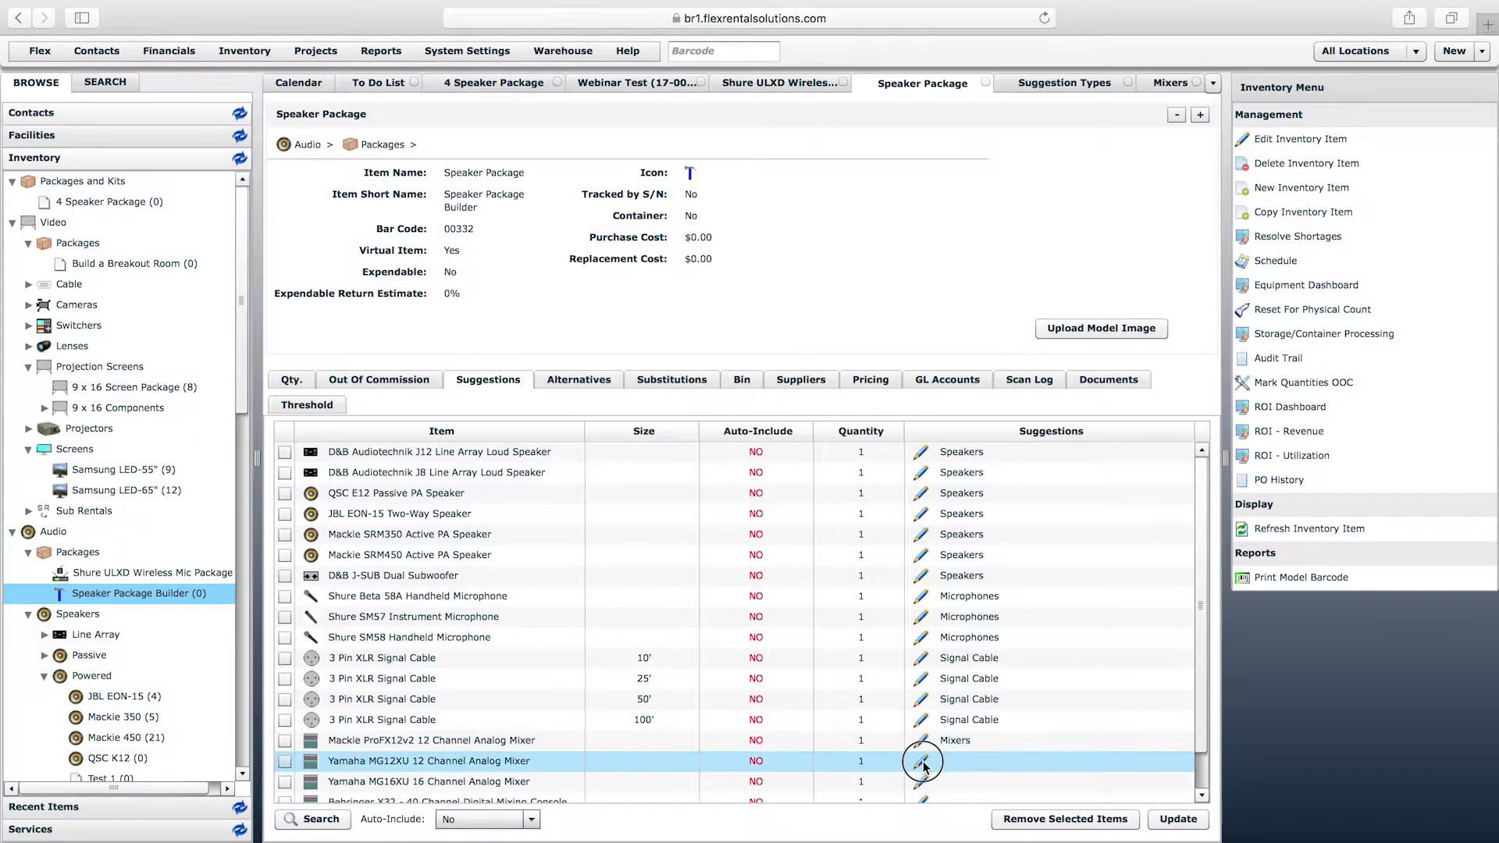
click(921, 761)
click(493, 337)
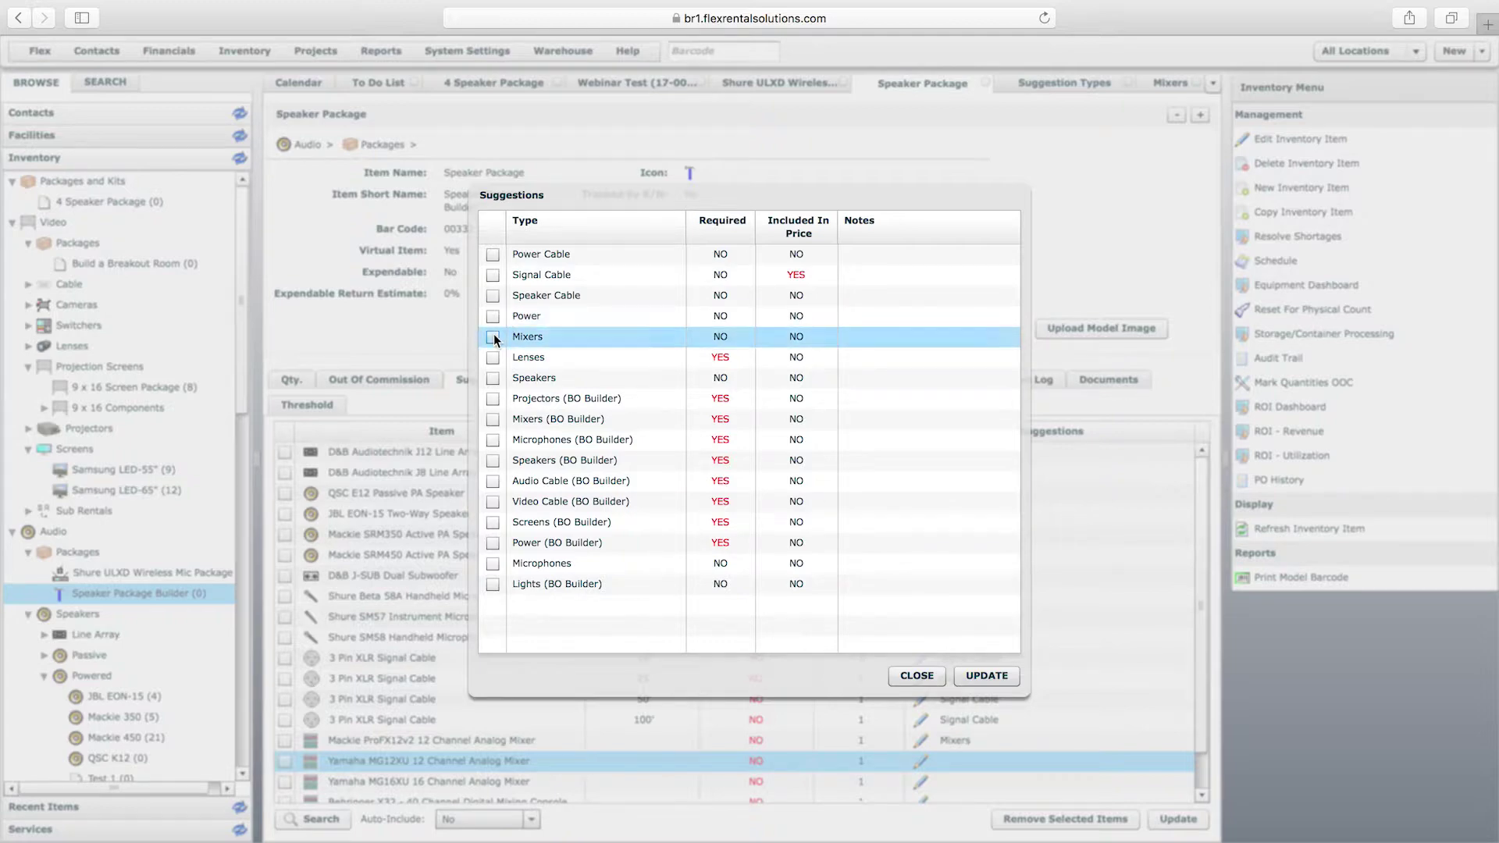
click(989, 676)
- Assign the Mixers suggestion type to the Yamaha MG16XU analog mixer and the Behringer X32 digital mixing console
scroll(1202, 680, down, 2)
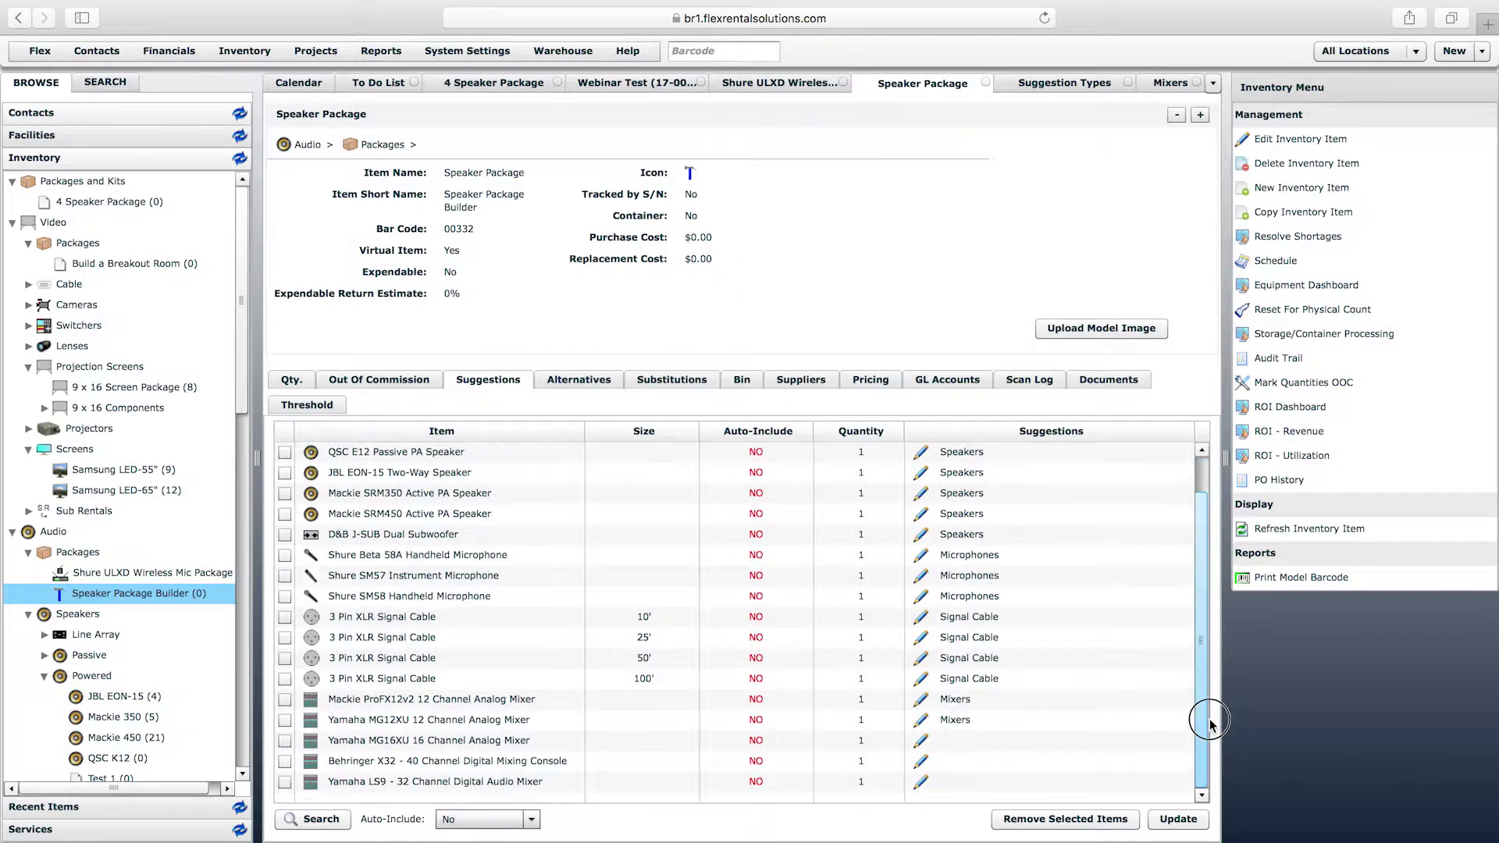
click(921, 742)
click(492, 338)
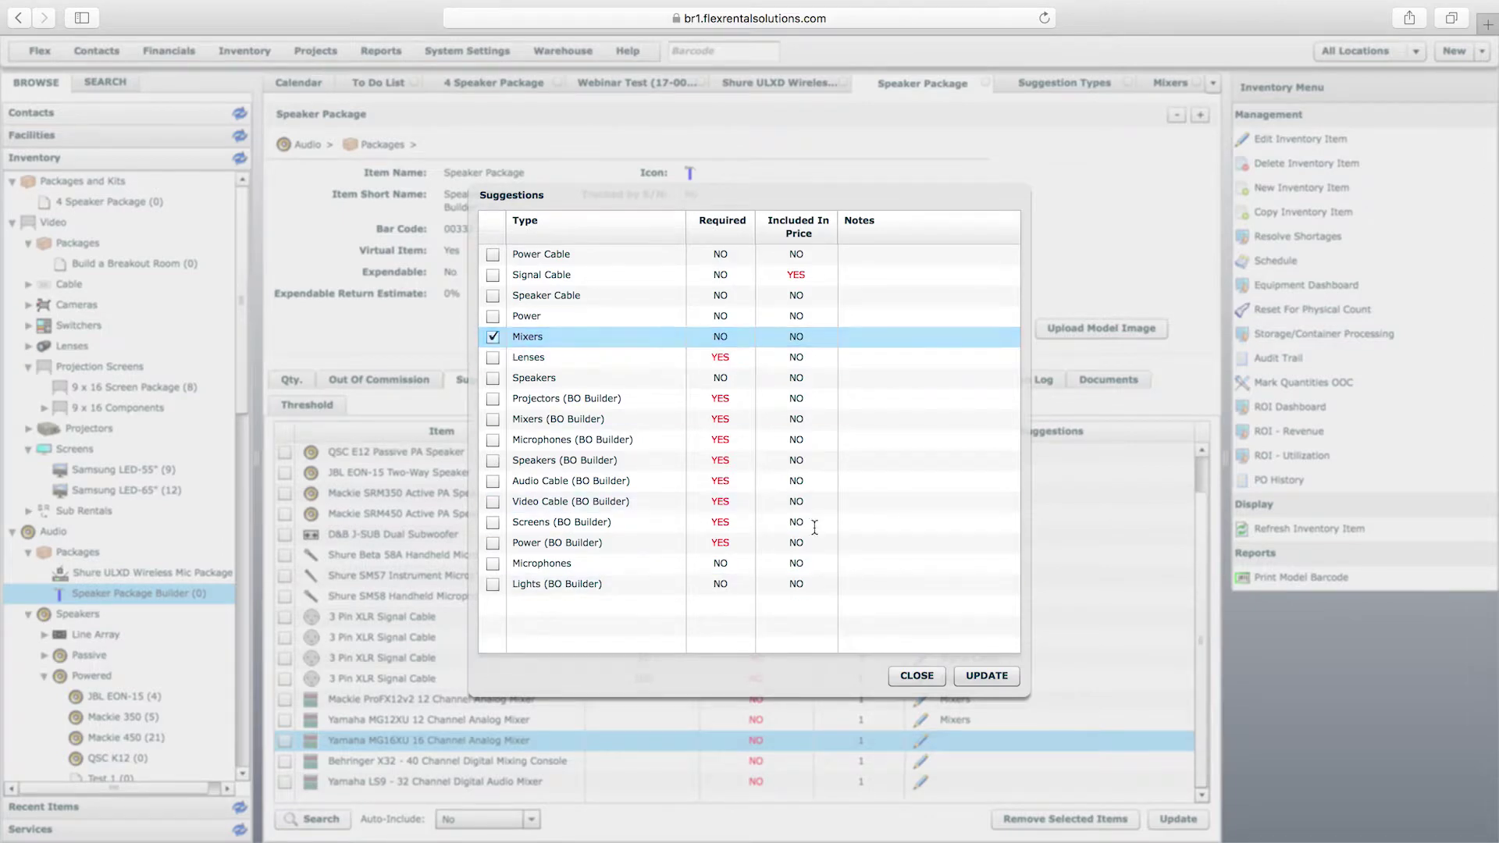
click(987, 676)
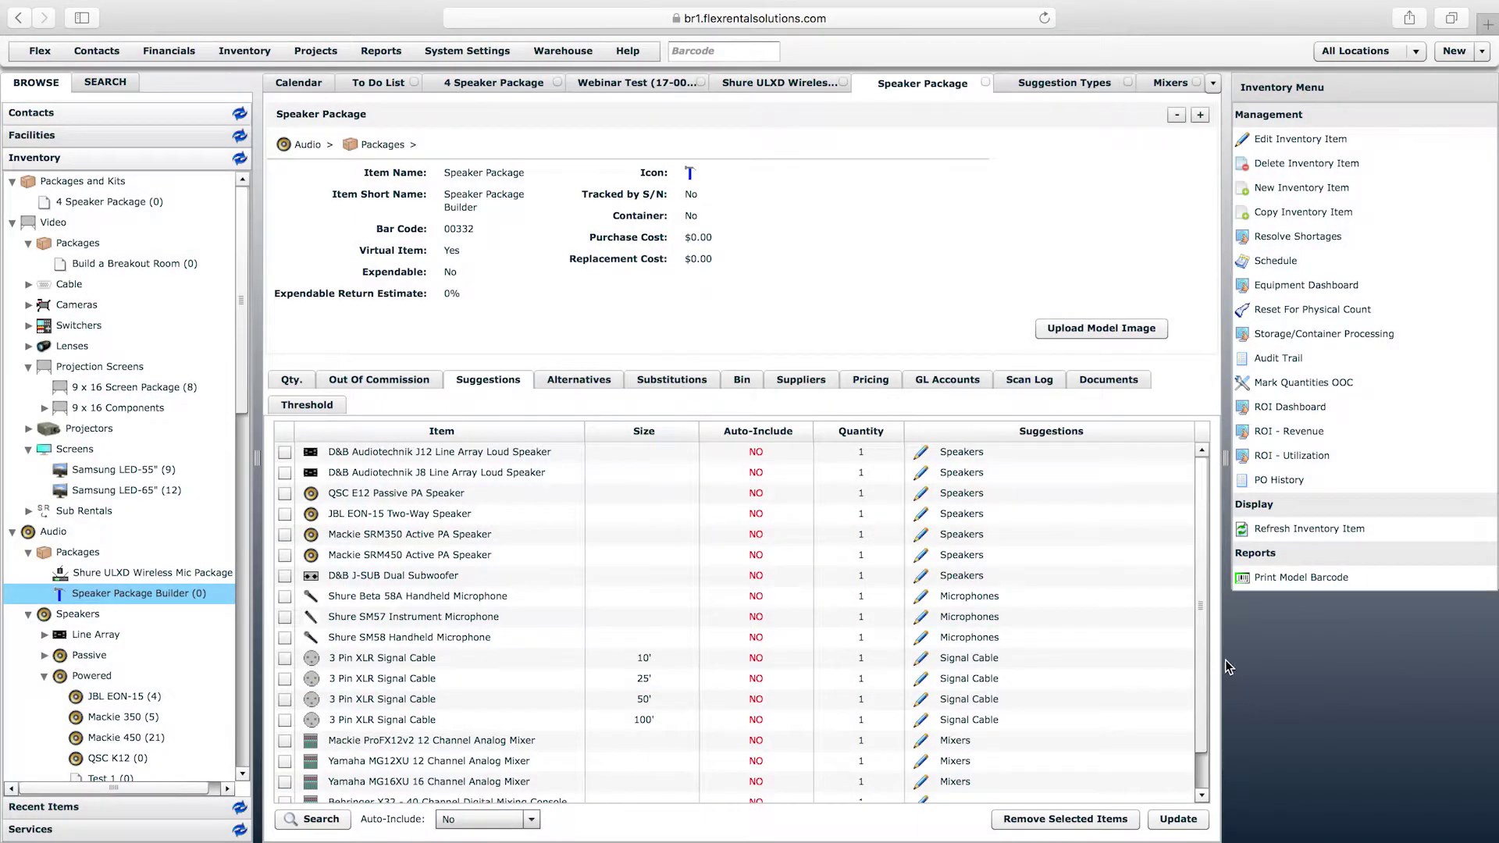
scroll(1195, 648, down, 2)
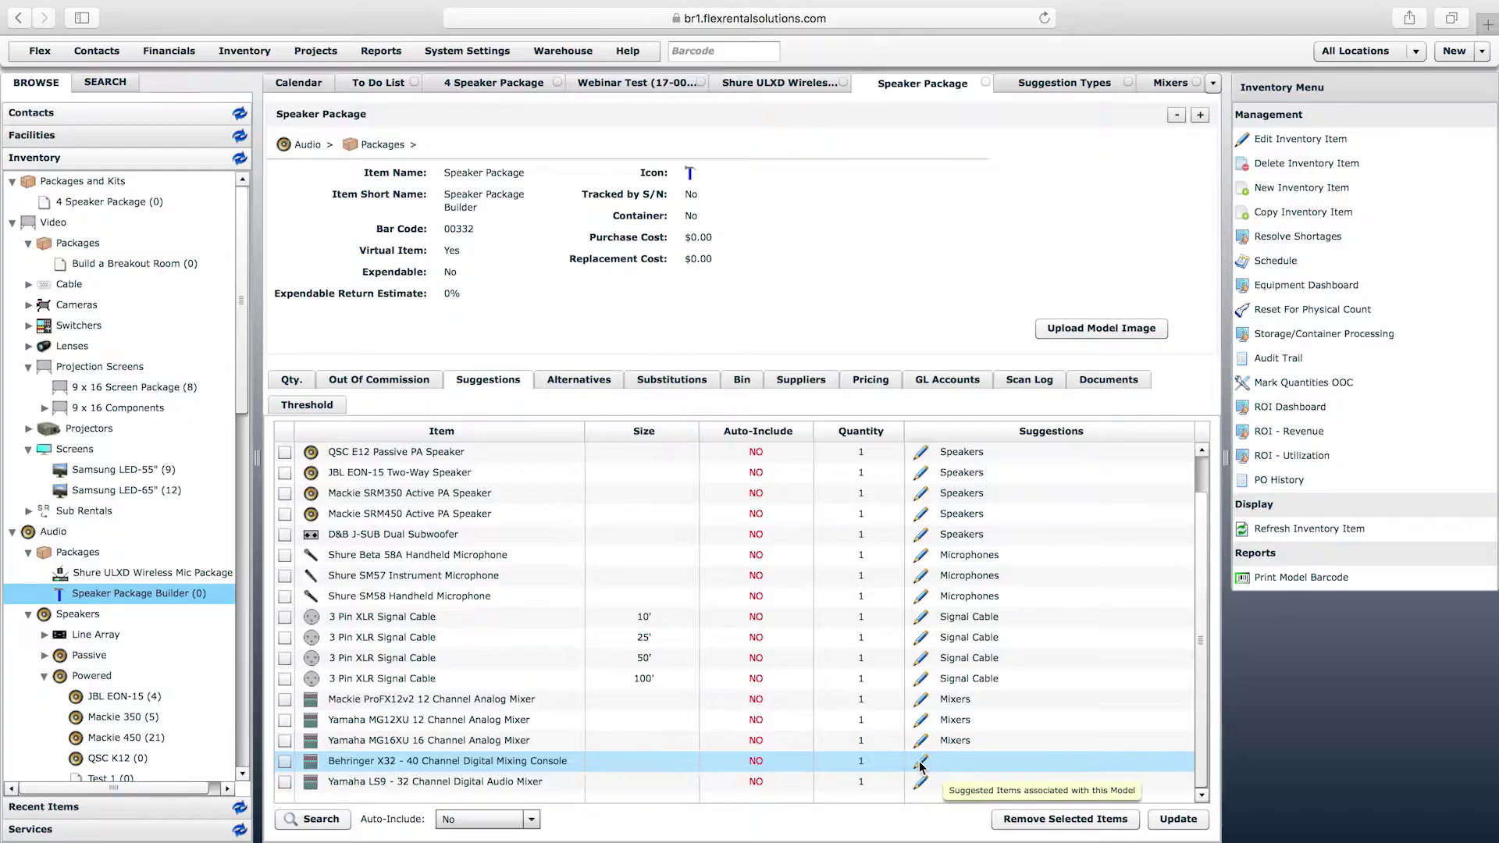
click(921, 761)
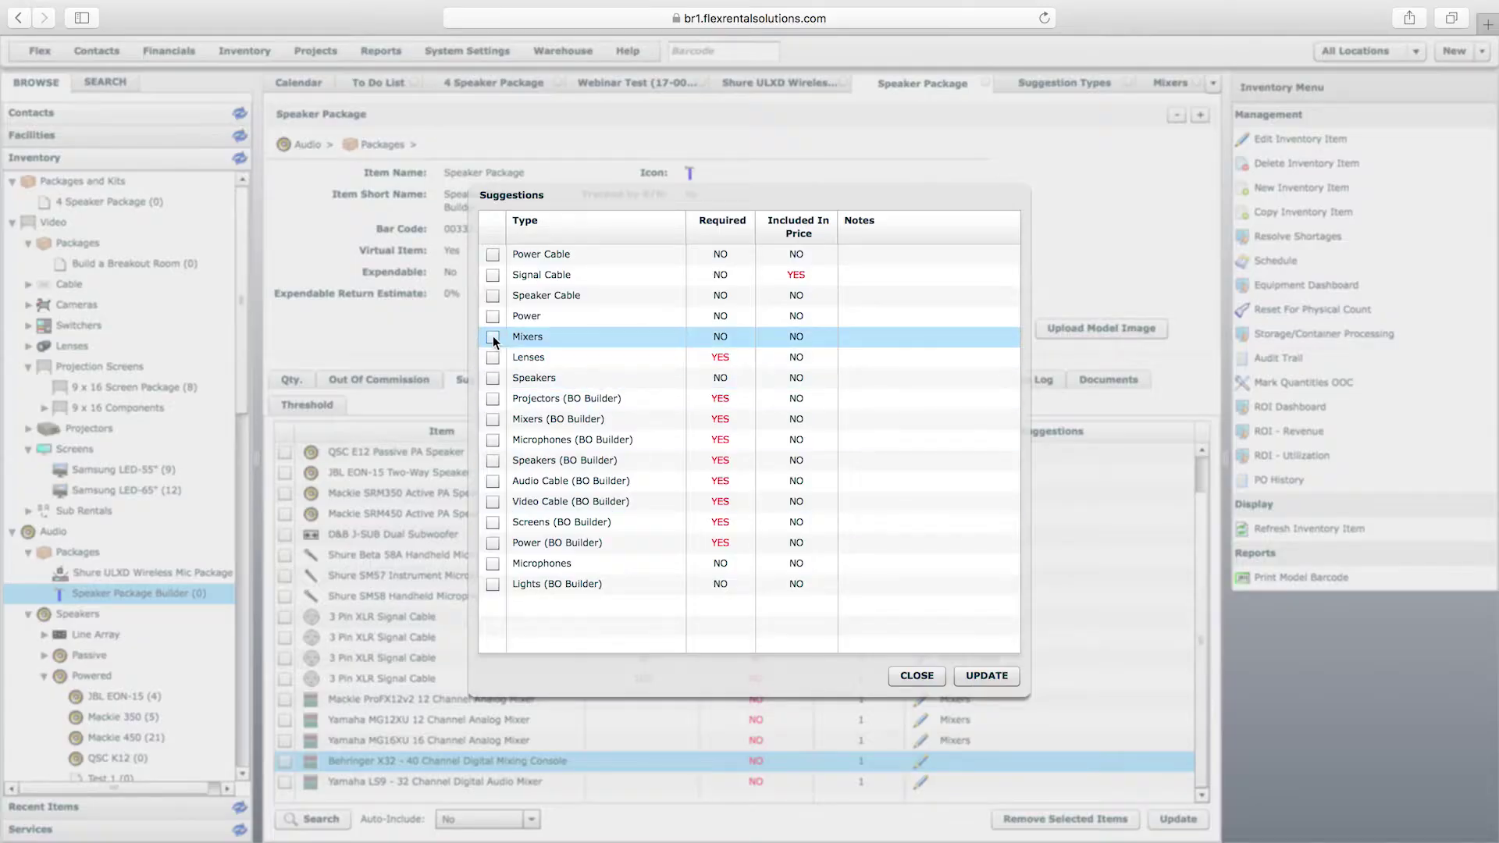
click(984, 676)
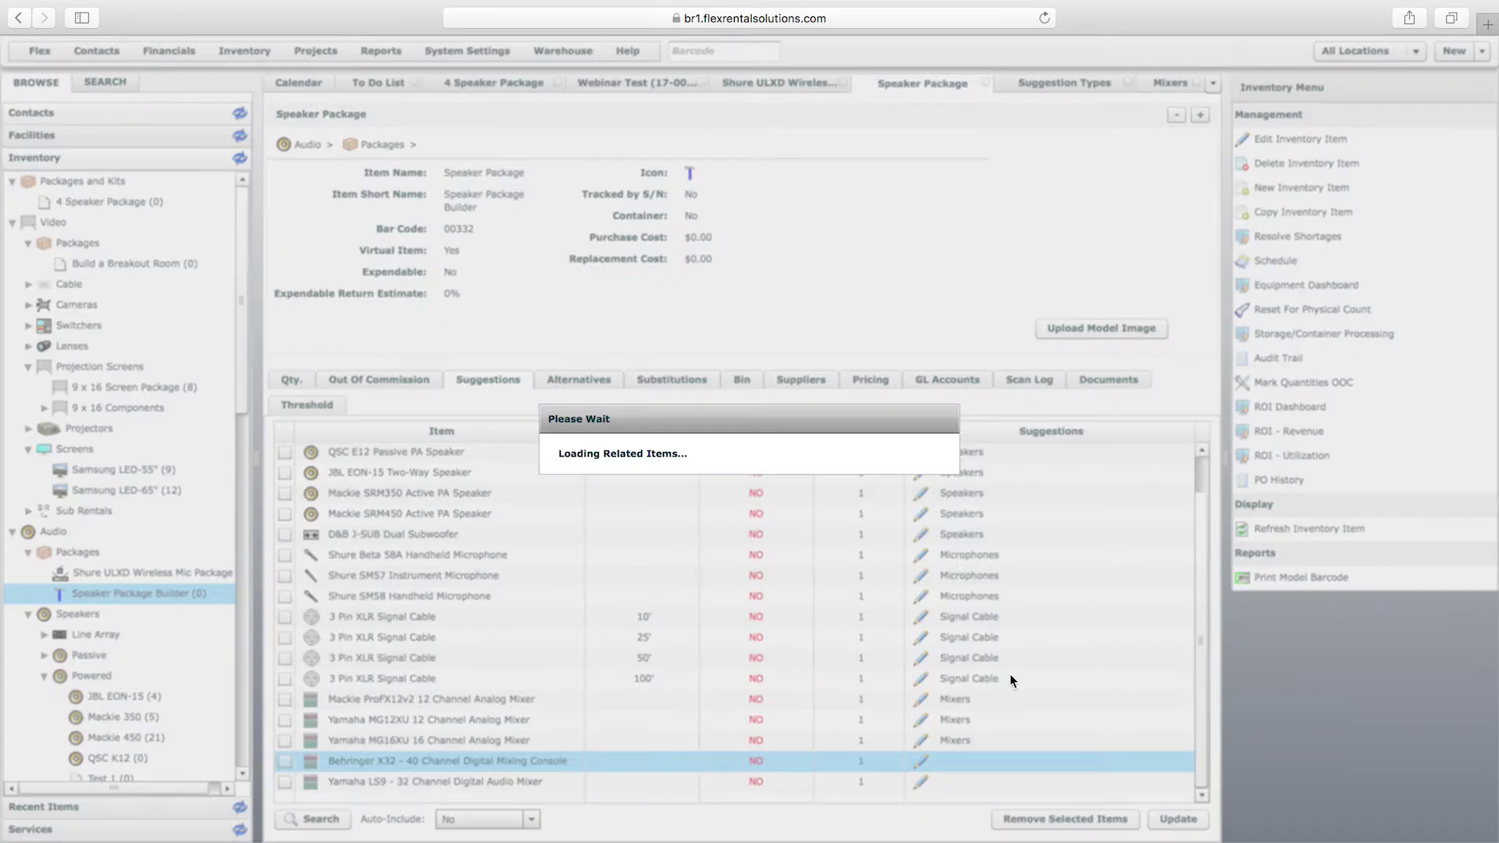
- Assign the Mixers suggestion type to the Yamaha LS9 digital mixer, save the package's suggestions and review the list
click(1202, 790)
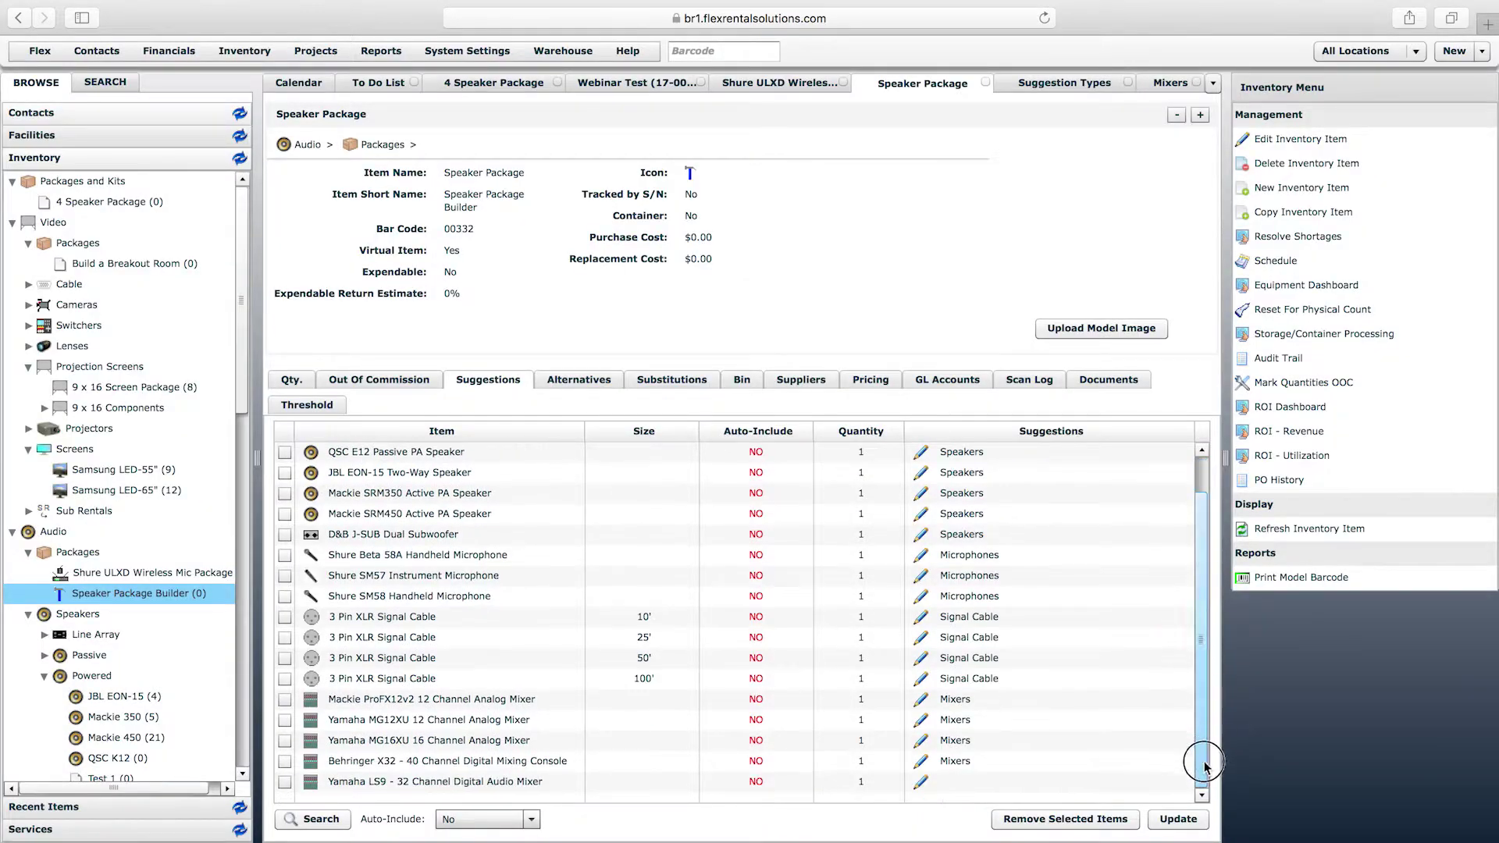
click(922, 782)
click(494, 338)
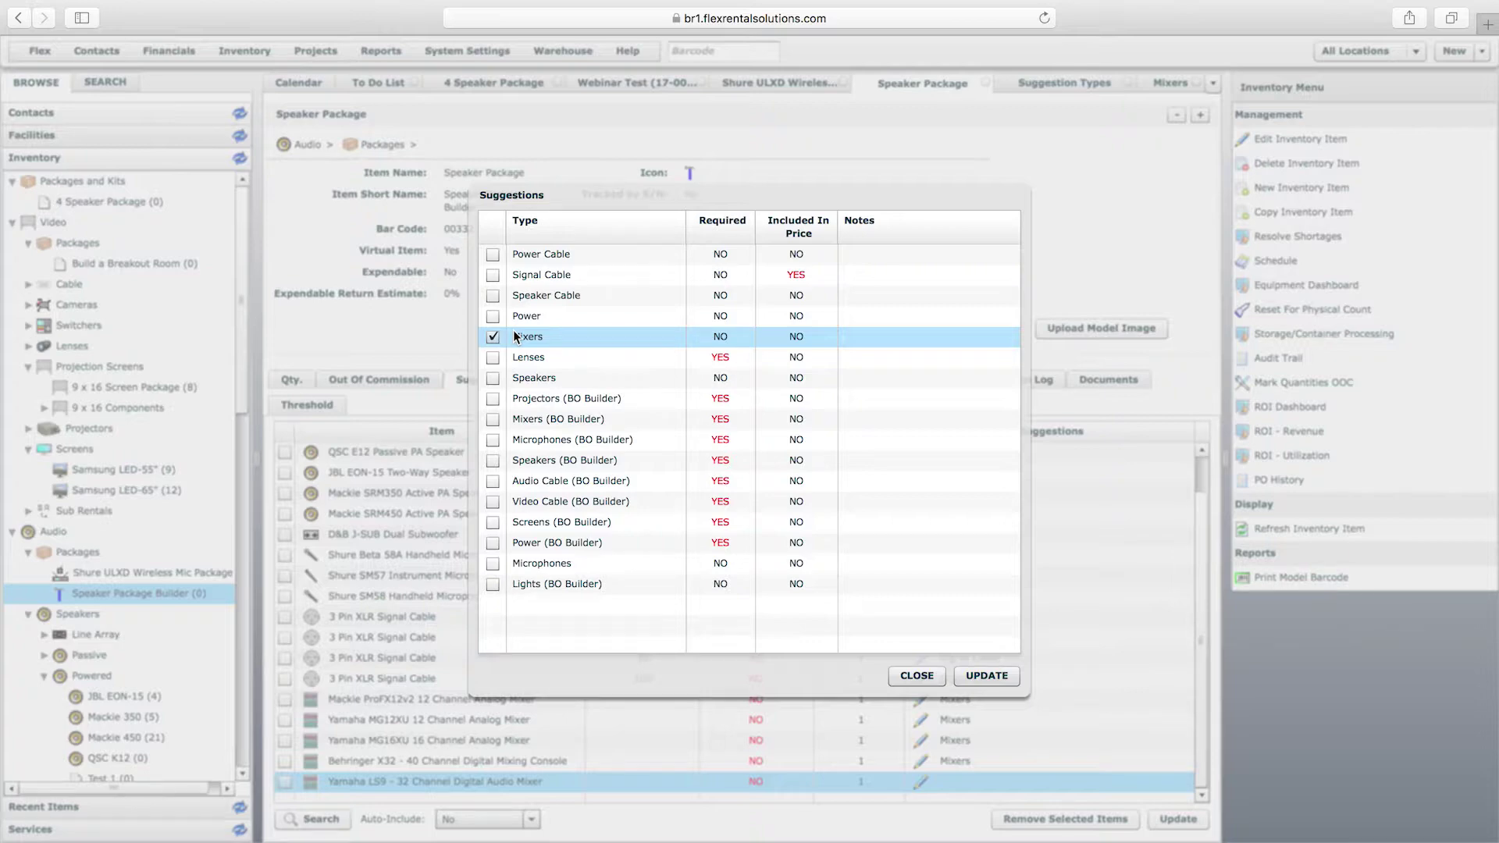
click(987, 676)
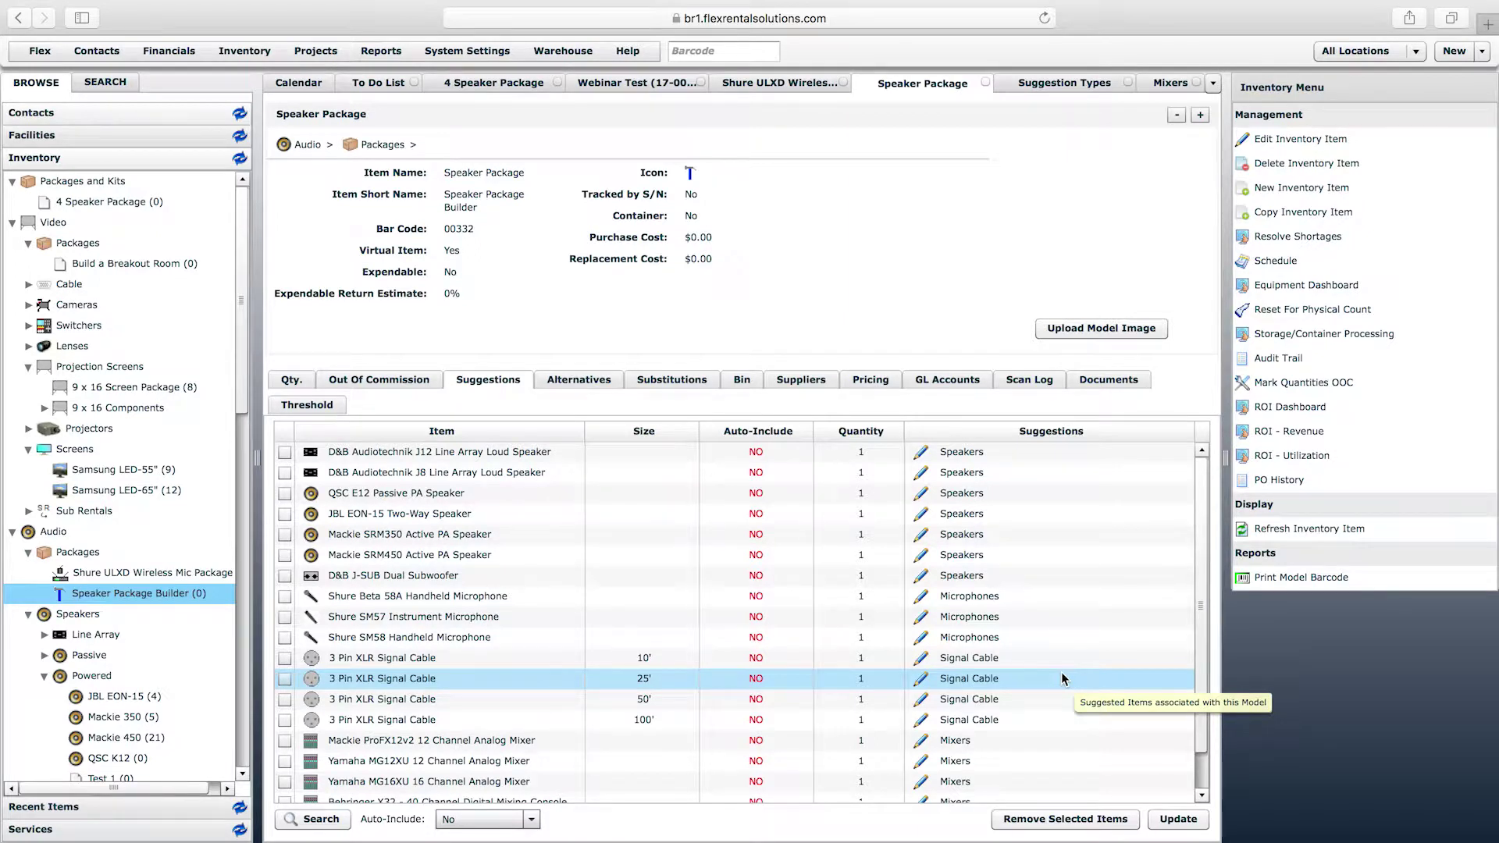
scroll(1206, 733, down, 2)
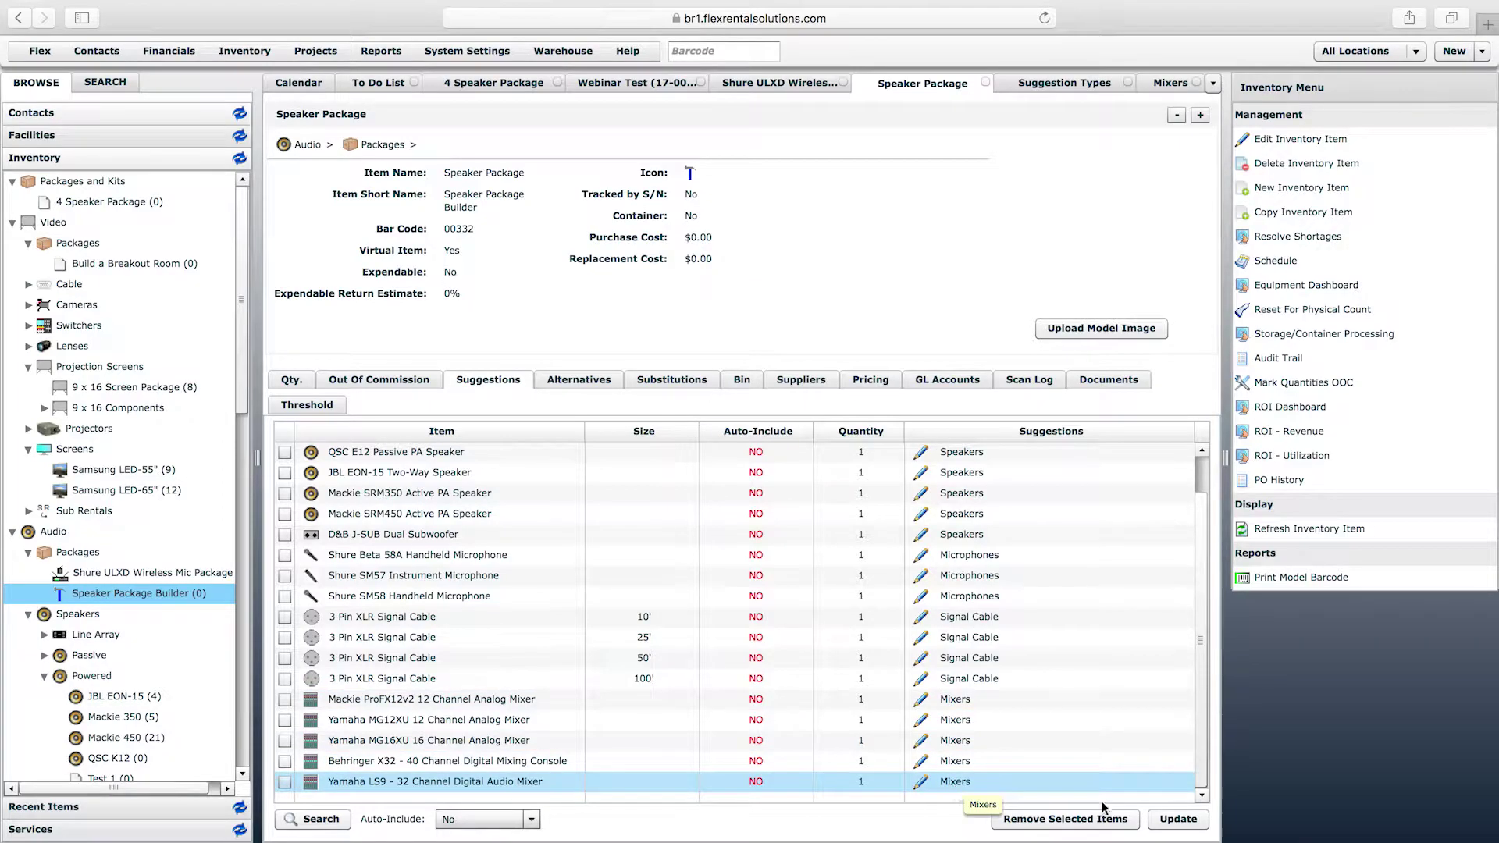
click(1178, 819)
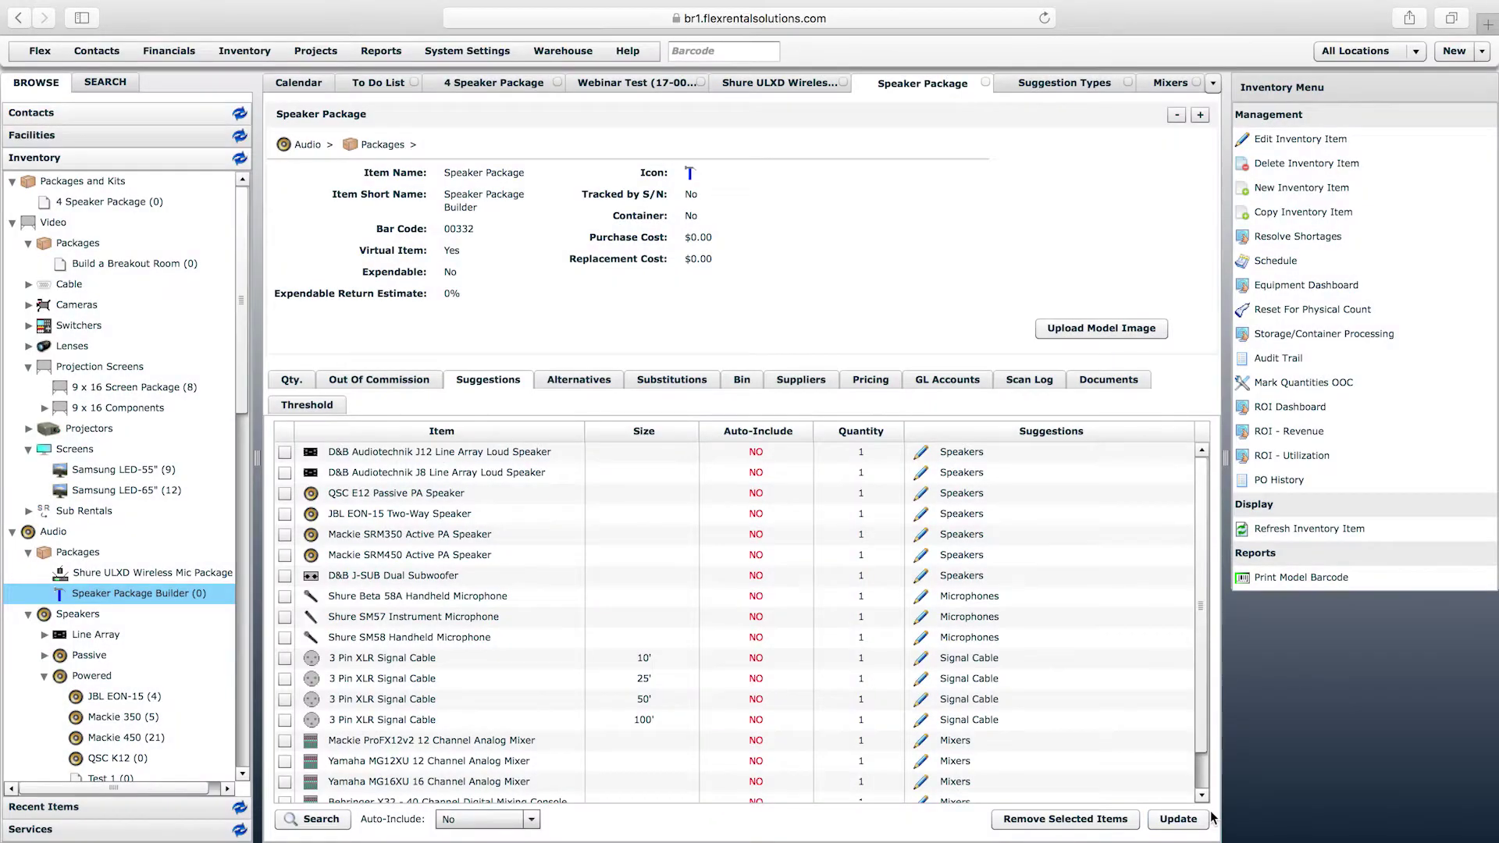
scroll(1199, 718, down, 2)
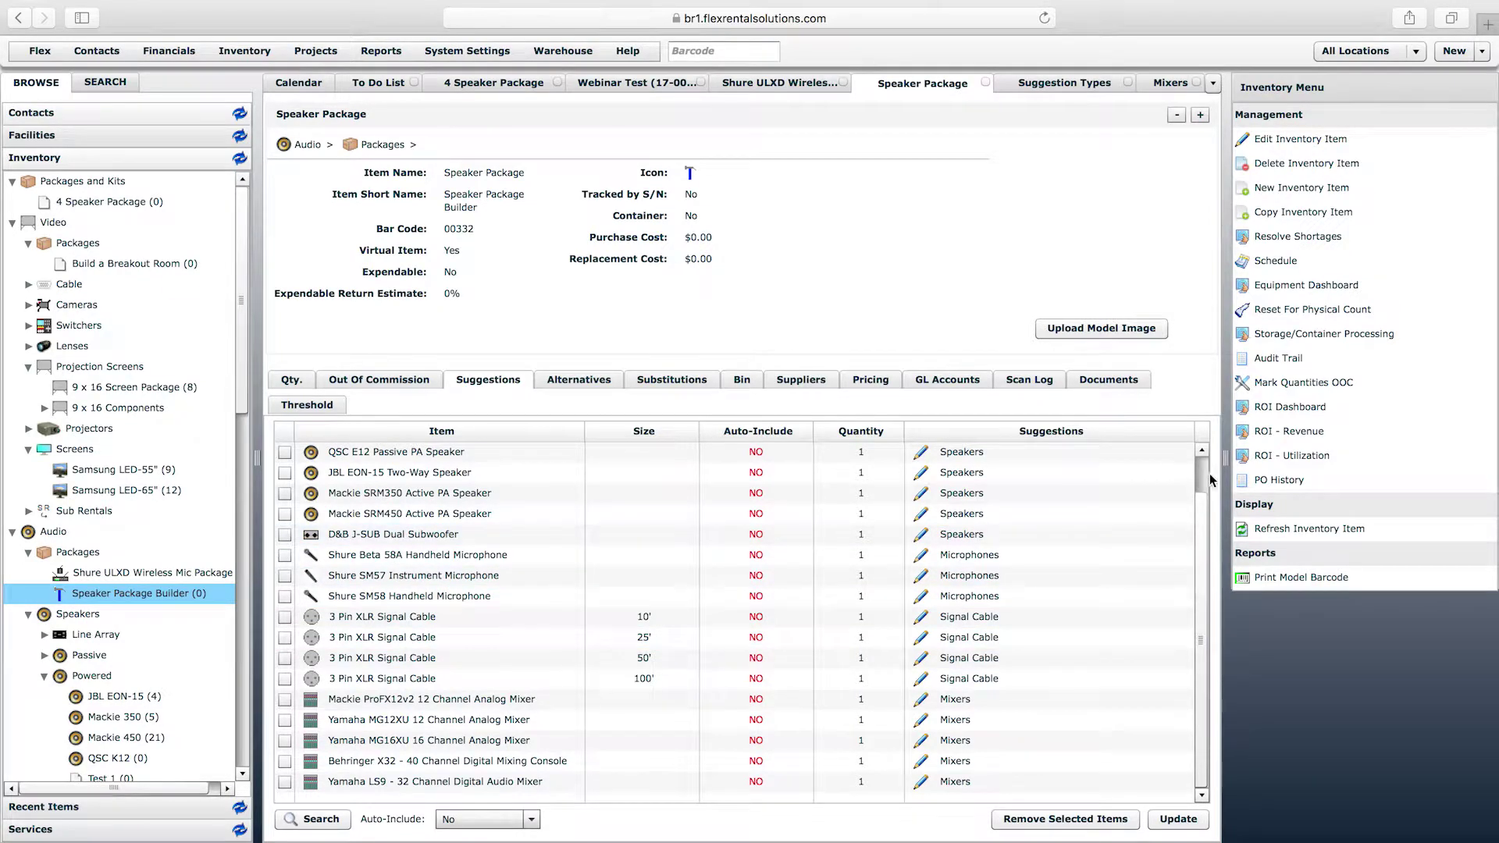
scroll(1210, 473, up, 2)
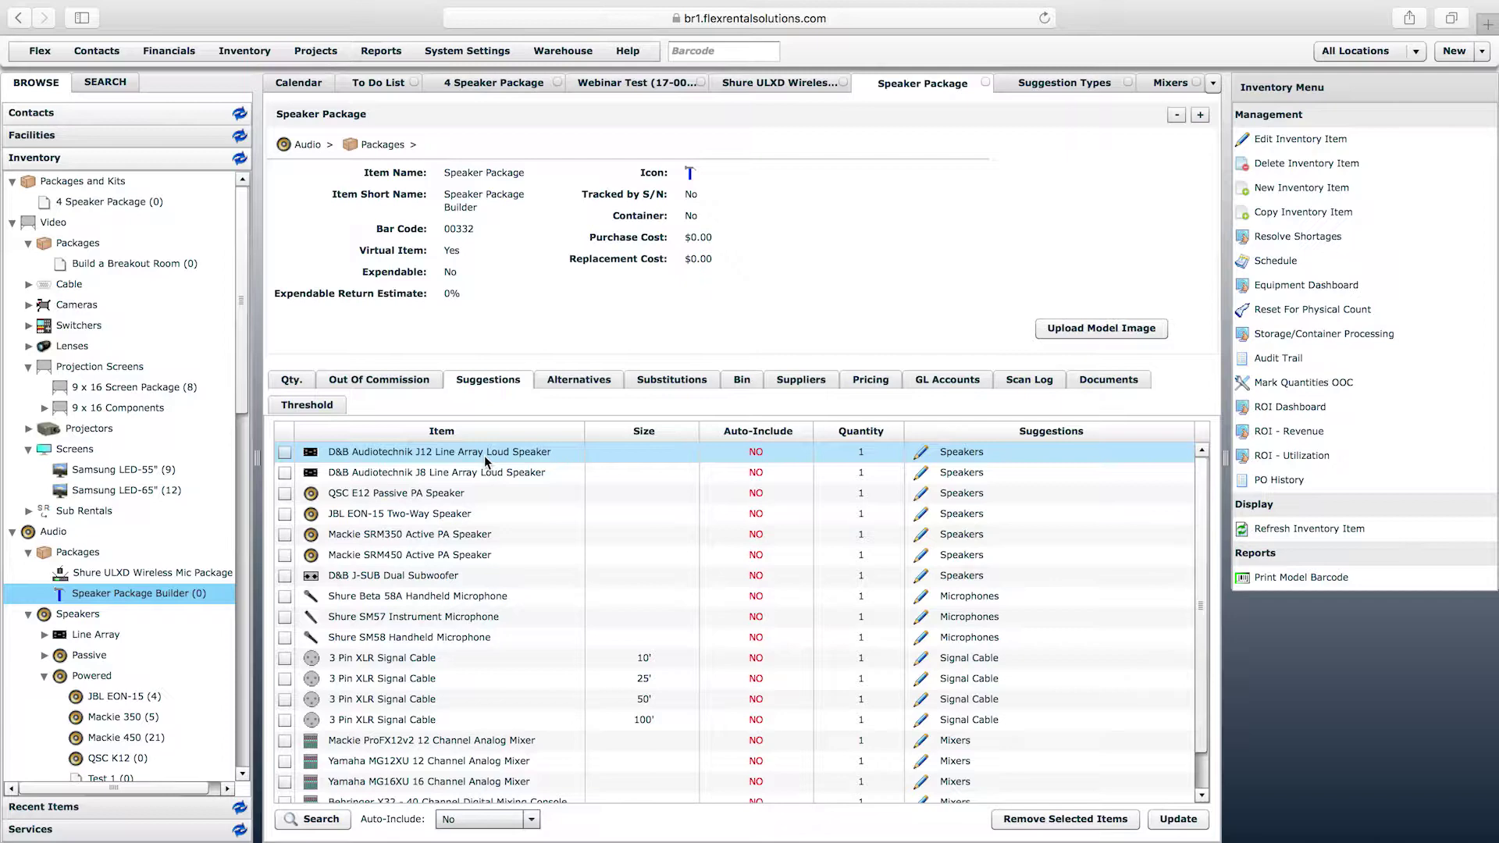
- Look for cables in the NL4 and NL8 groups of the audio inventory and review the package's suggested cables
drag(239, 382, 227, 636)
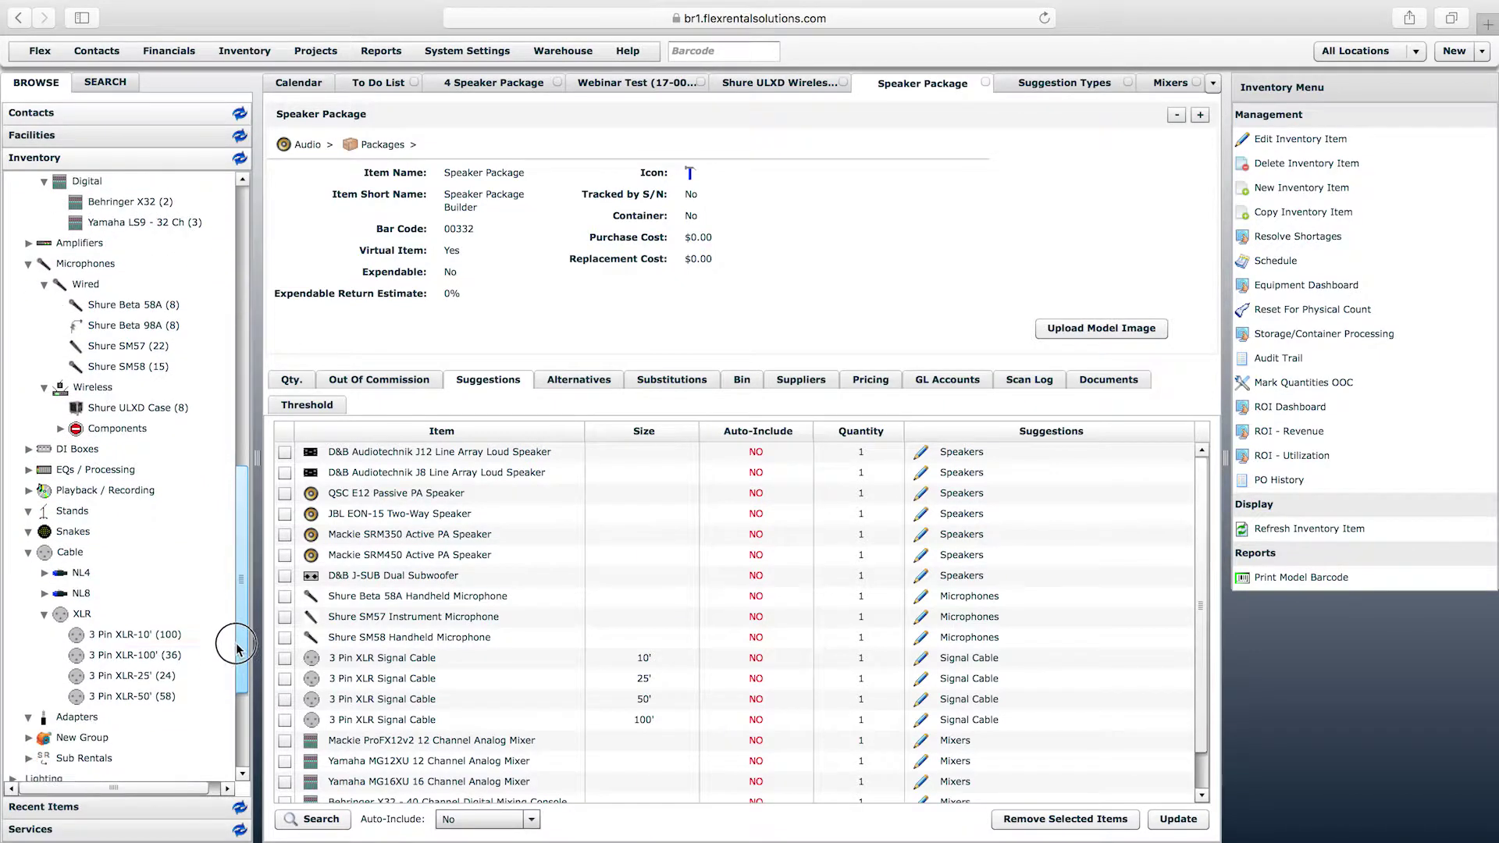
click(44, 594)
click(44, 574)
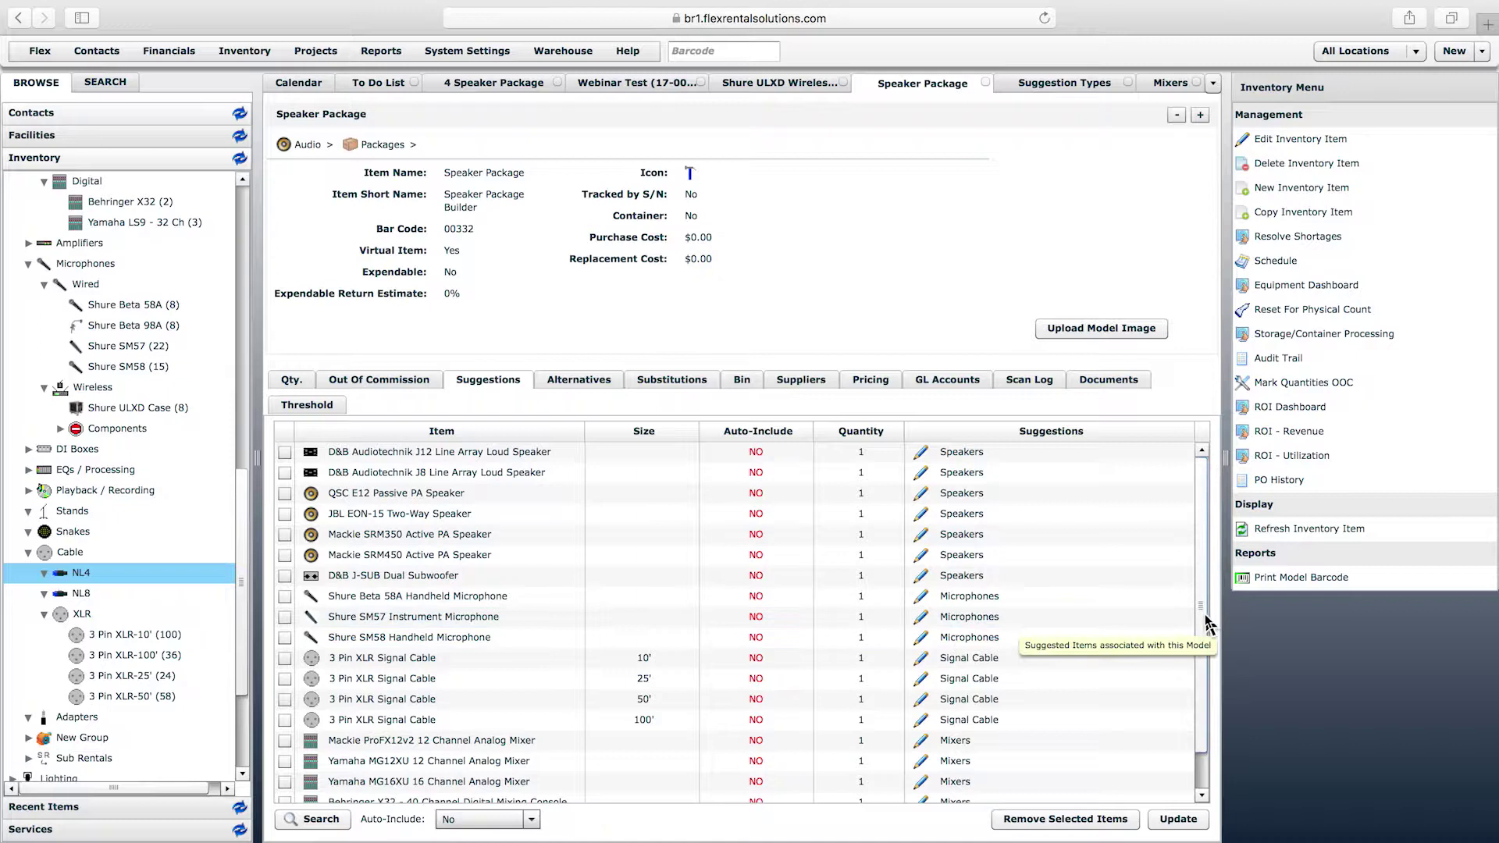
scroll(1195, 679, down, 2)
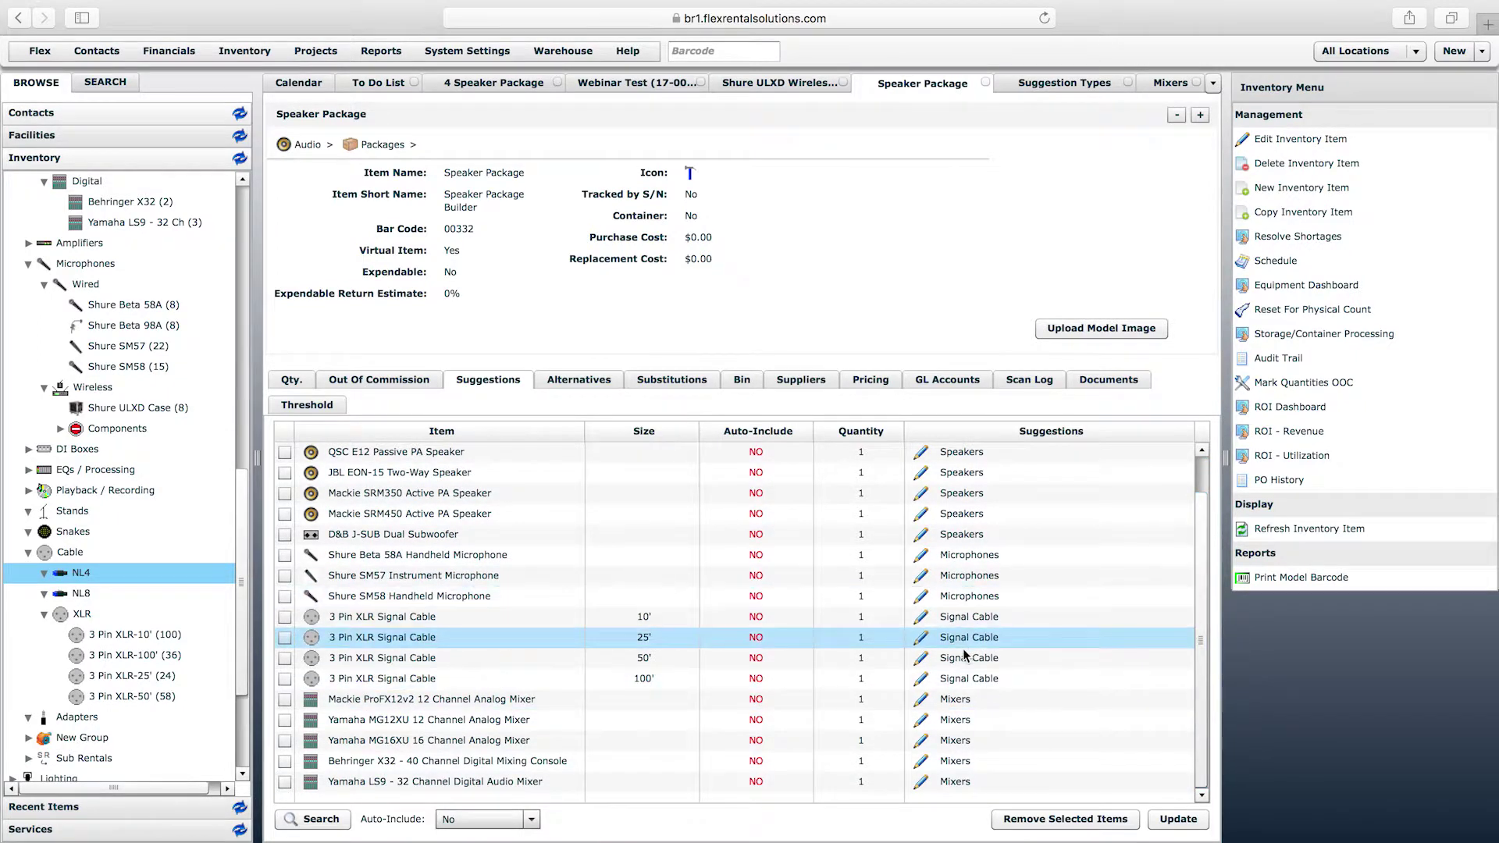
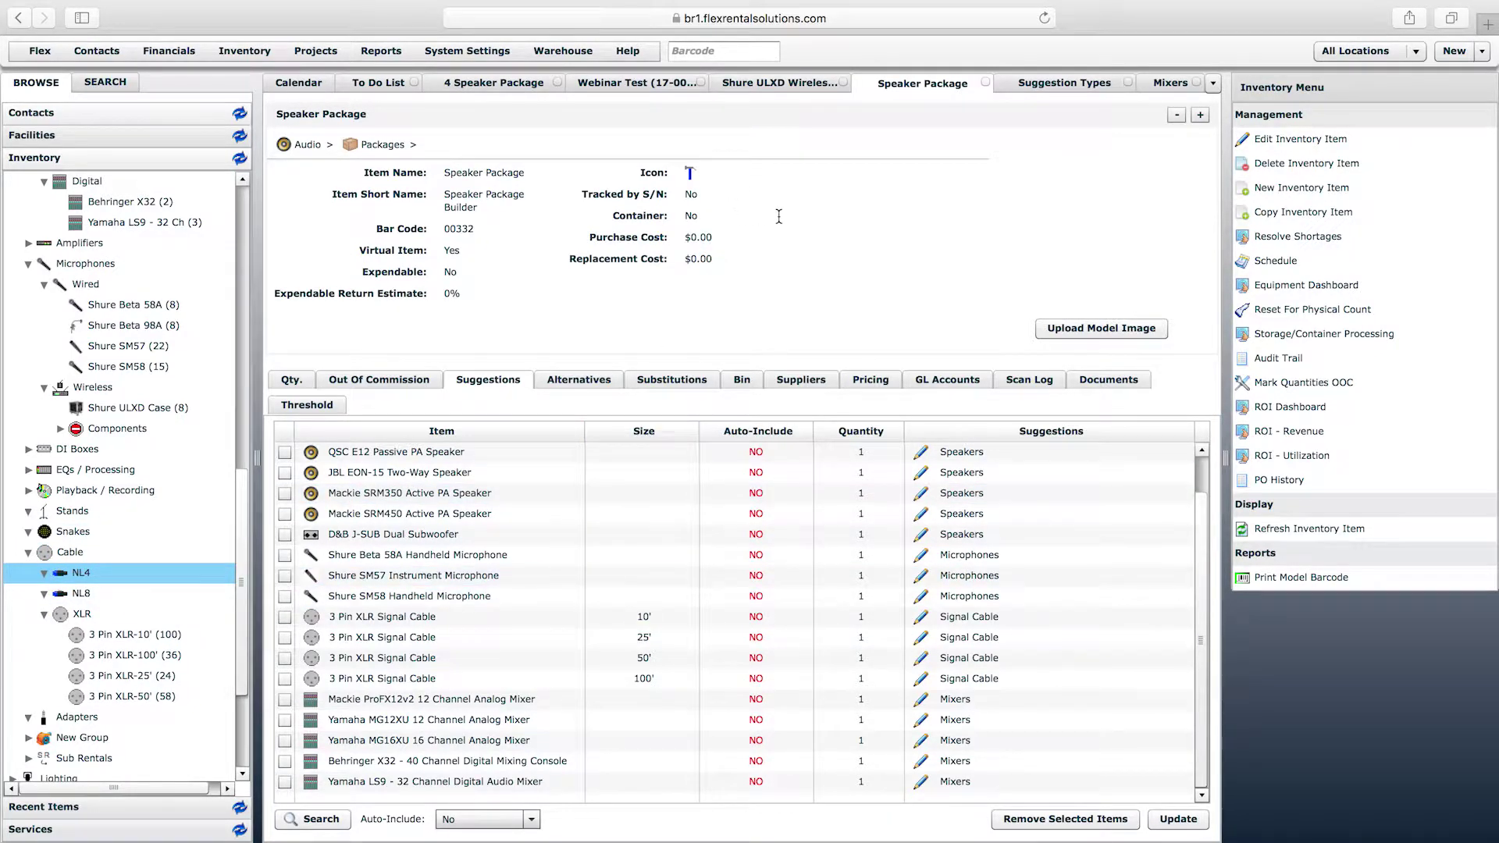
- Delete all line items from the Webinar Test quote
click(651, 89)
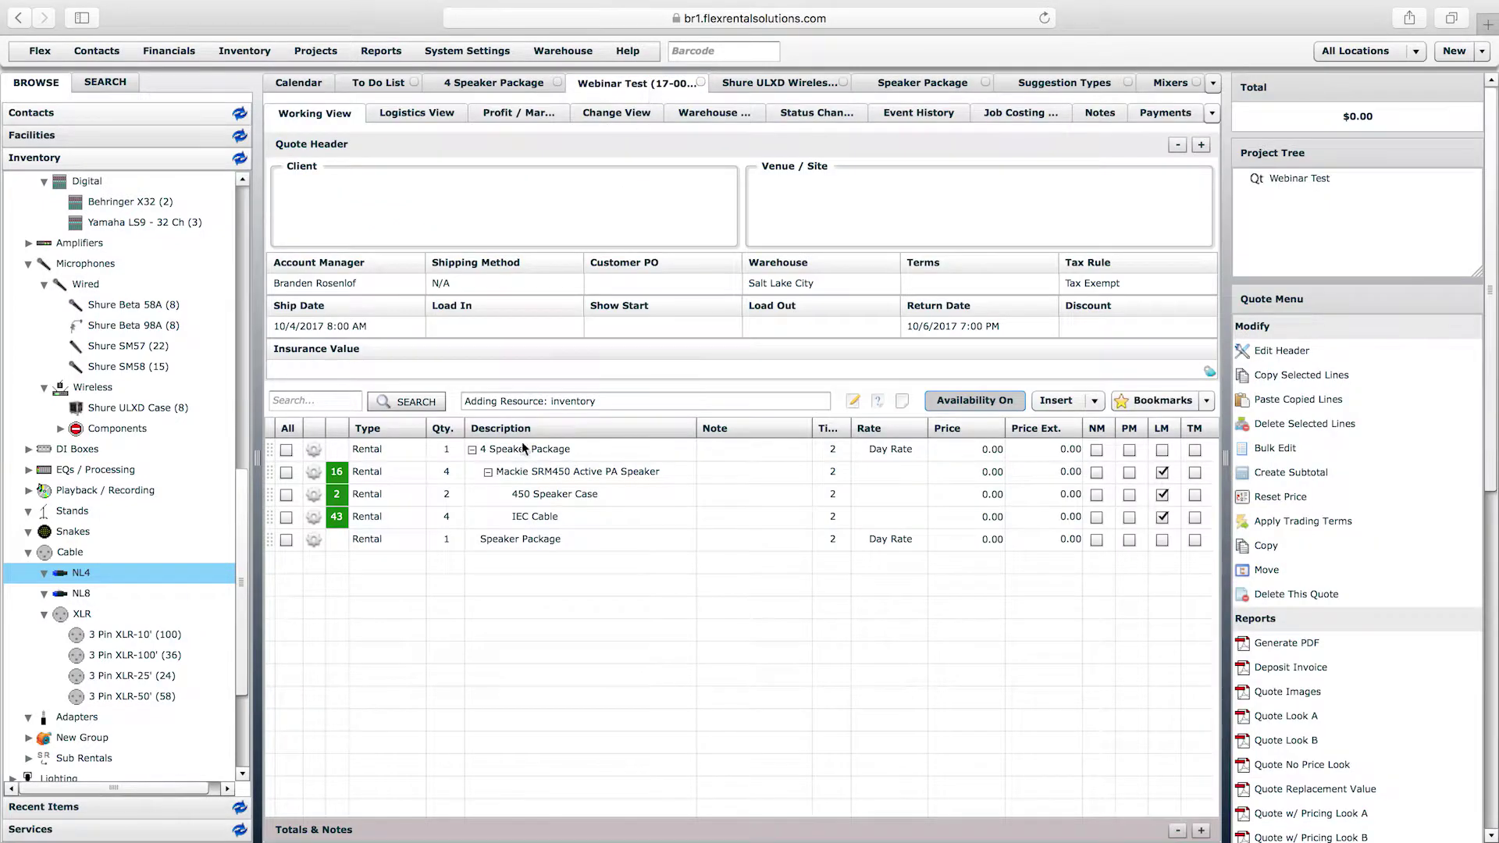
click(288, 429)
click(1272, 423)
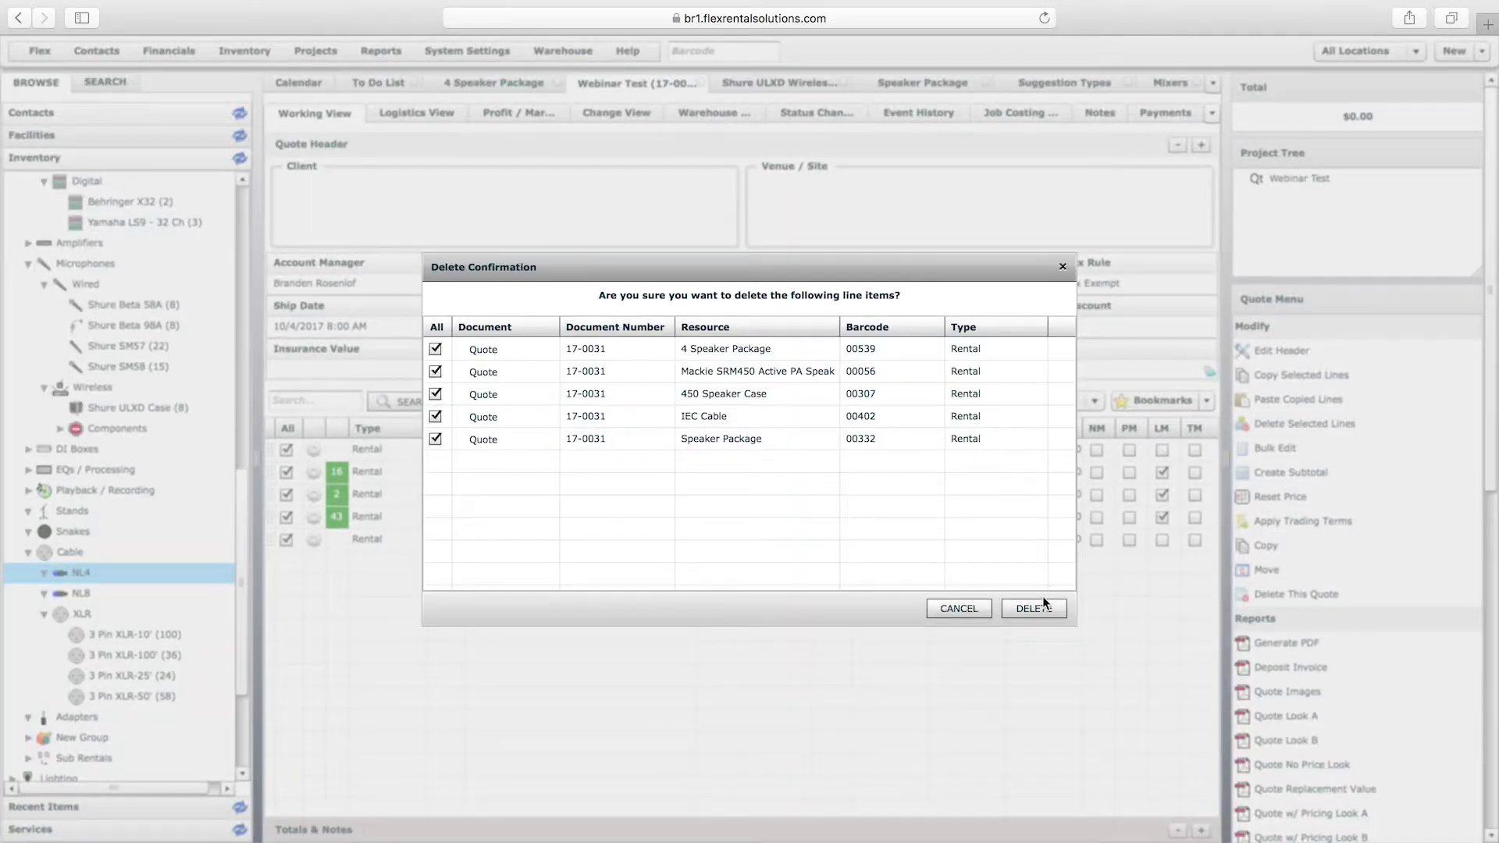
click(1040, 607)
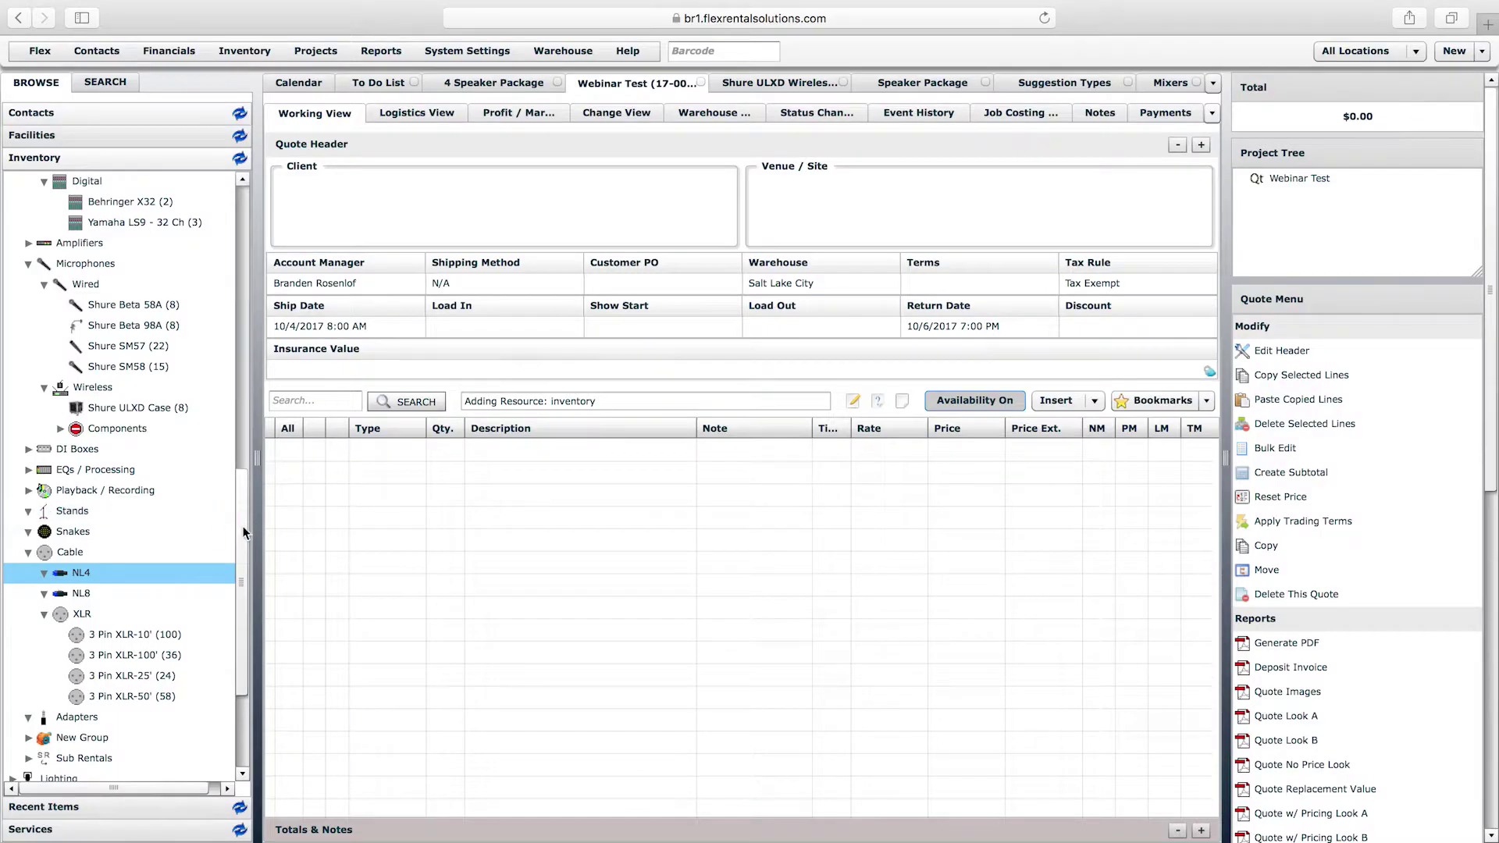
- Add one Speaker Package Builder from the audio packages to the Webinar Test quote
drag(245, 532, 252, 404)
drag(251, 371, 249, 341)
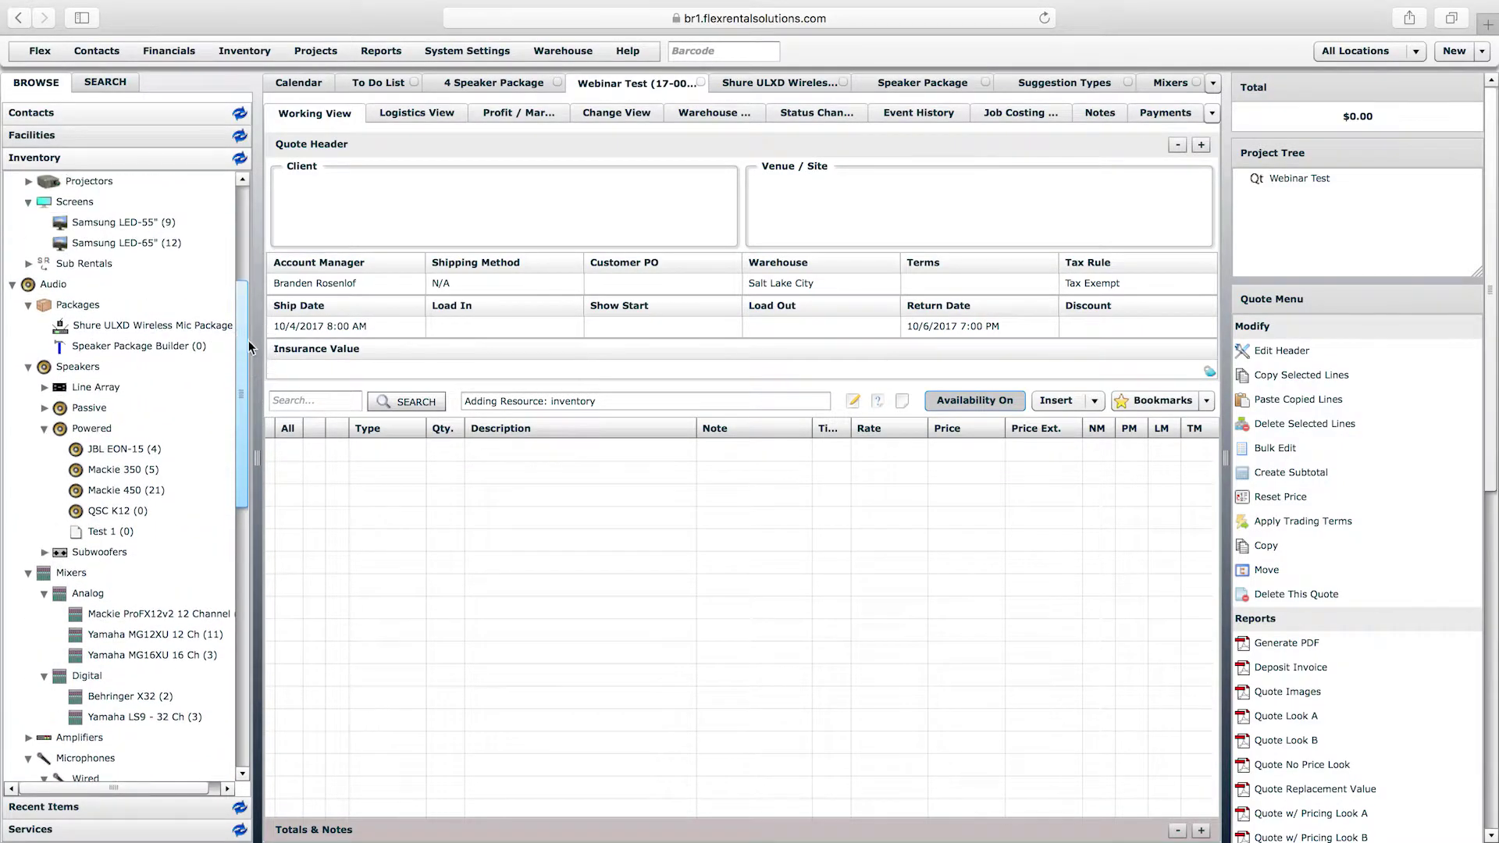
drag(133, 346, 514, 503)
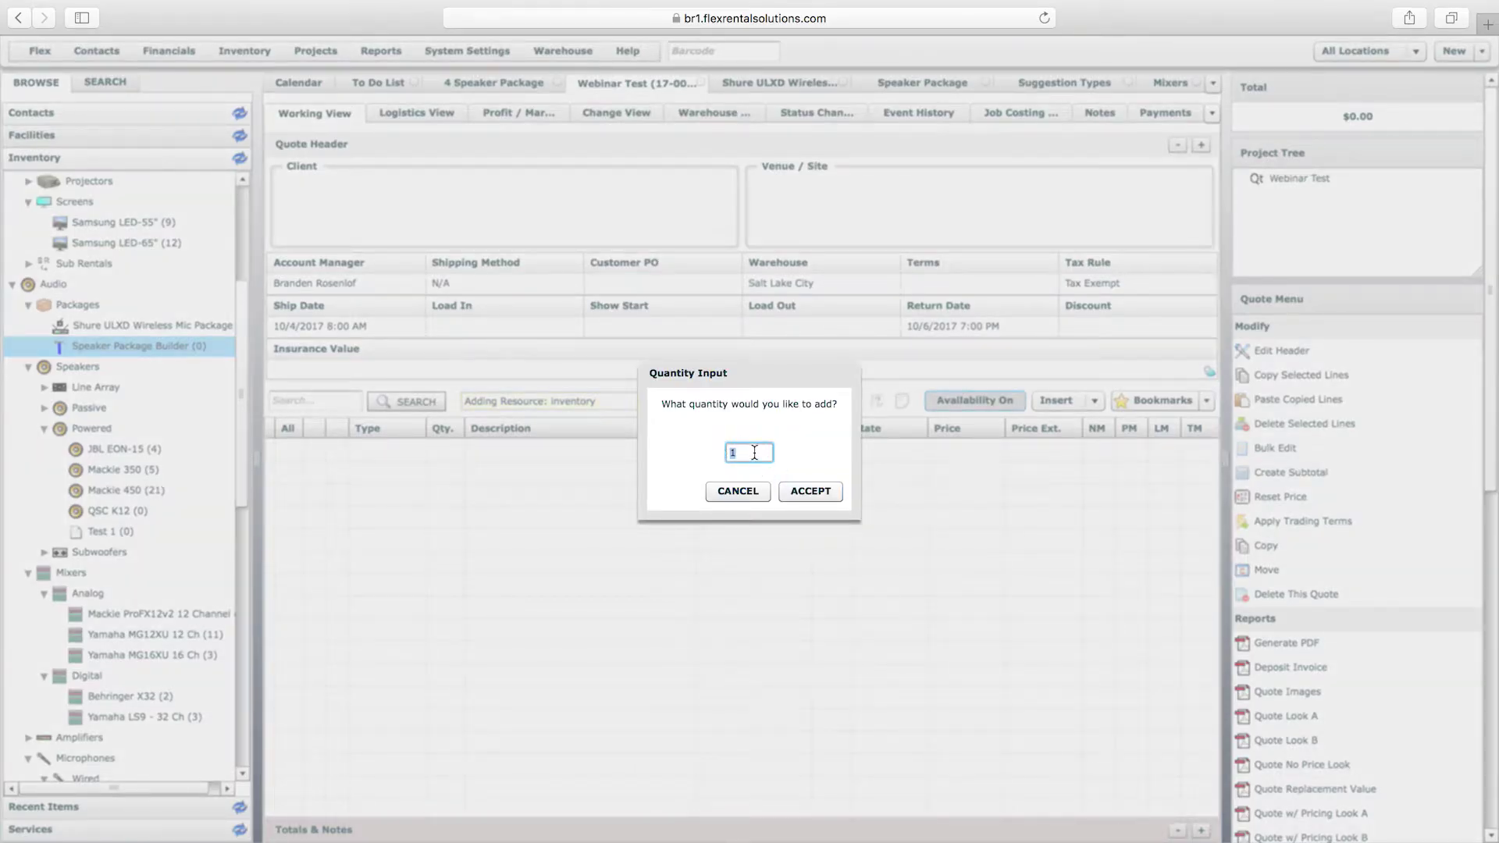
click(810, 491)
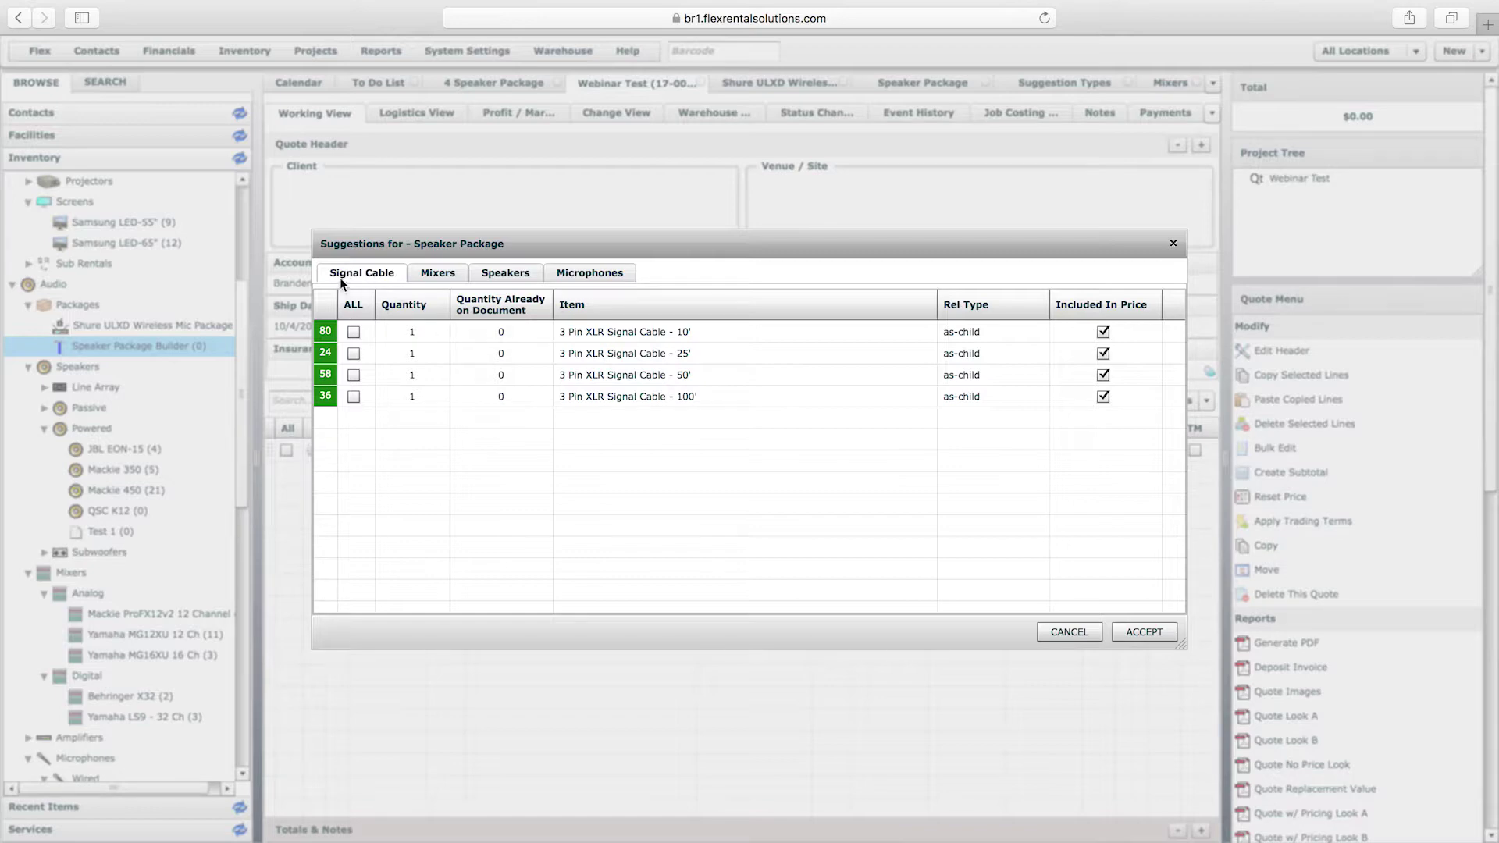
- Check the relationship types of the suggested mixers, speakers and microphones for the Speaker Package
click(438, 274)
click(503, 275)
click(572, 278)
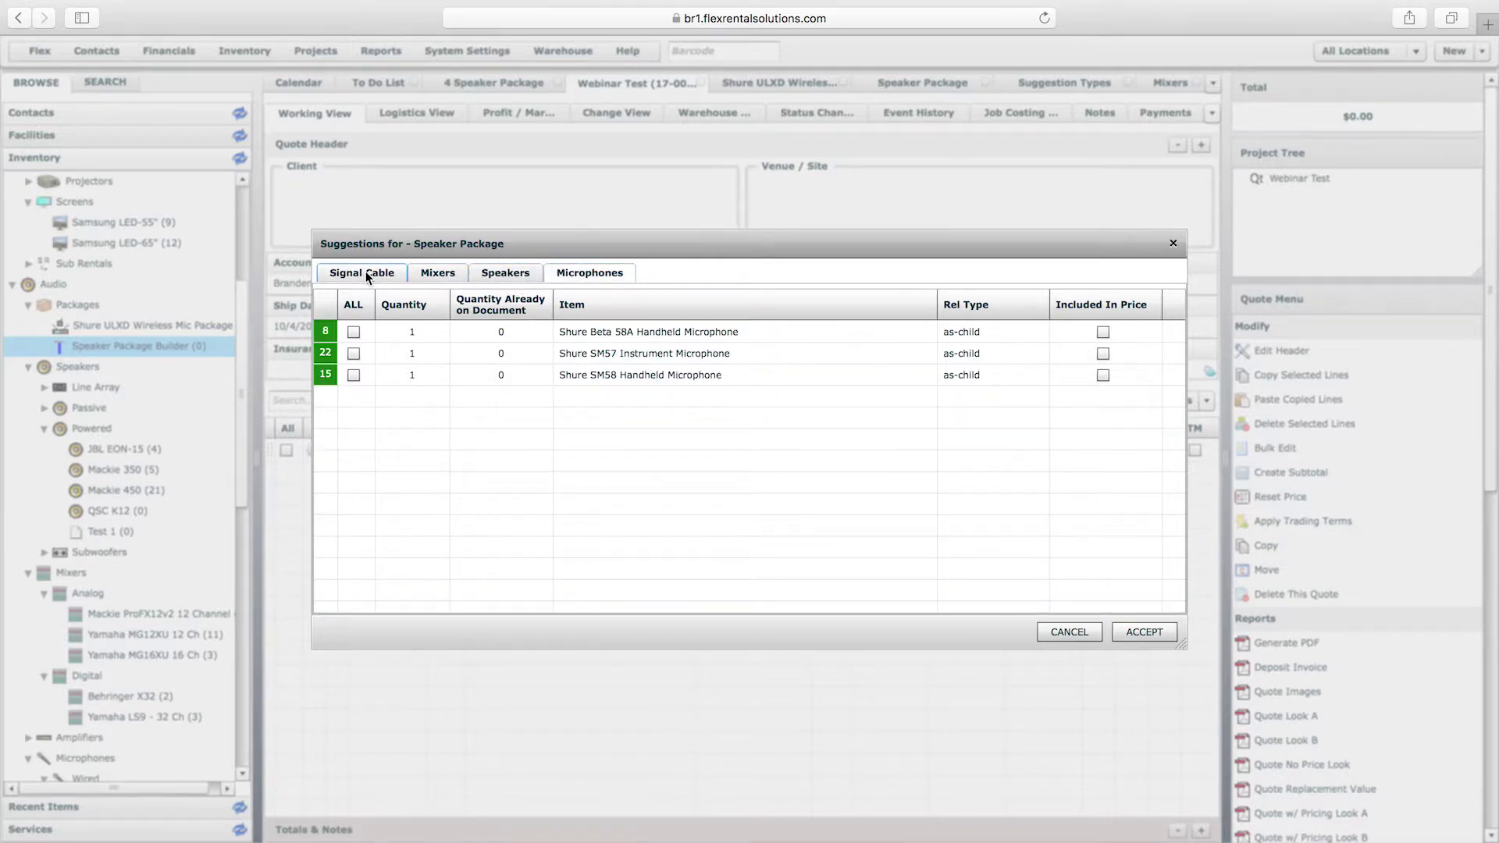
- Choose eight Mackie SRM450 and four Mackie SRM350 Active PA Speakers from the Speaker Package's speaker suggestions
click(509, 275)
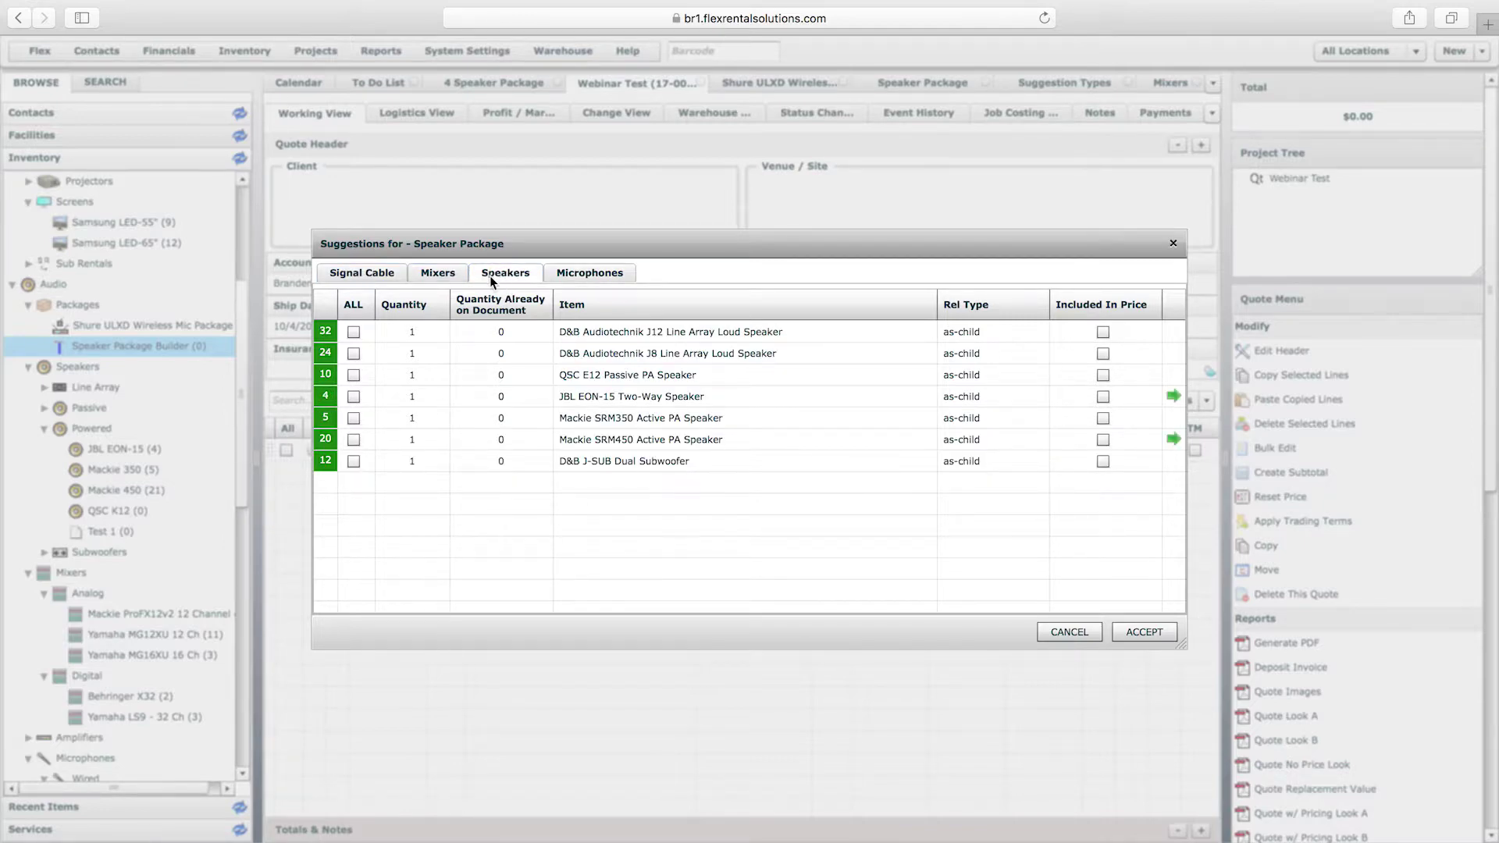
click(360, 446)
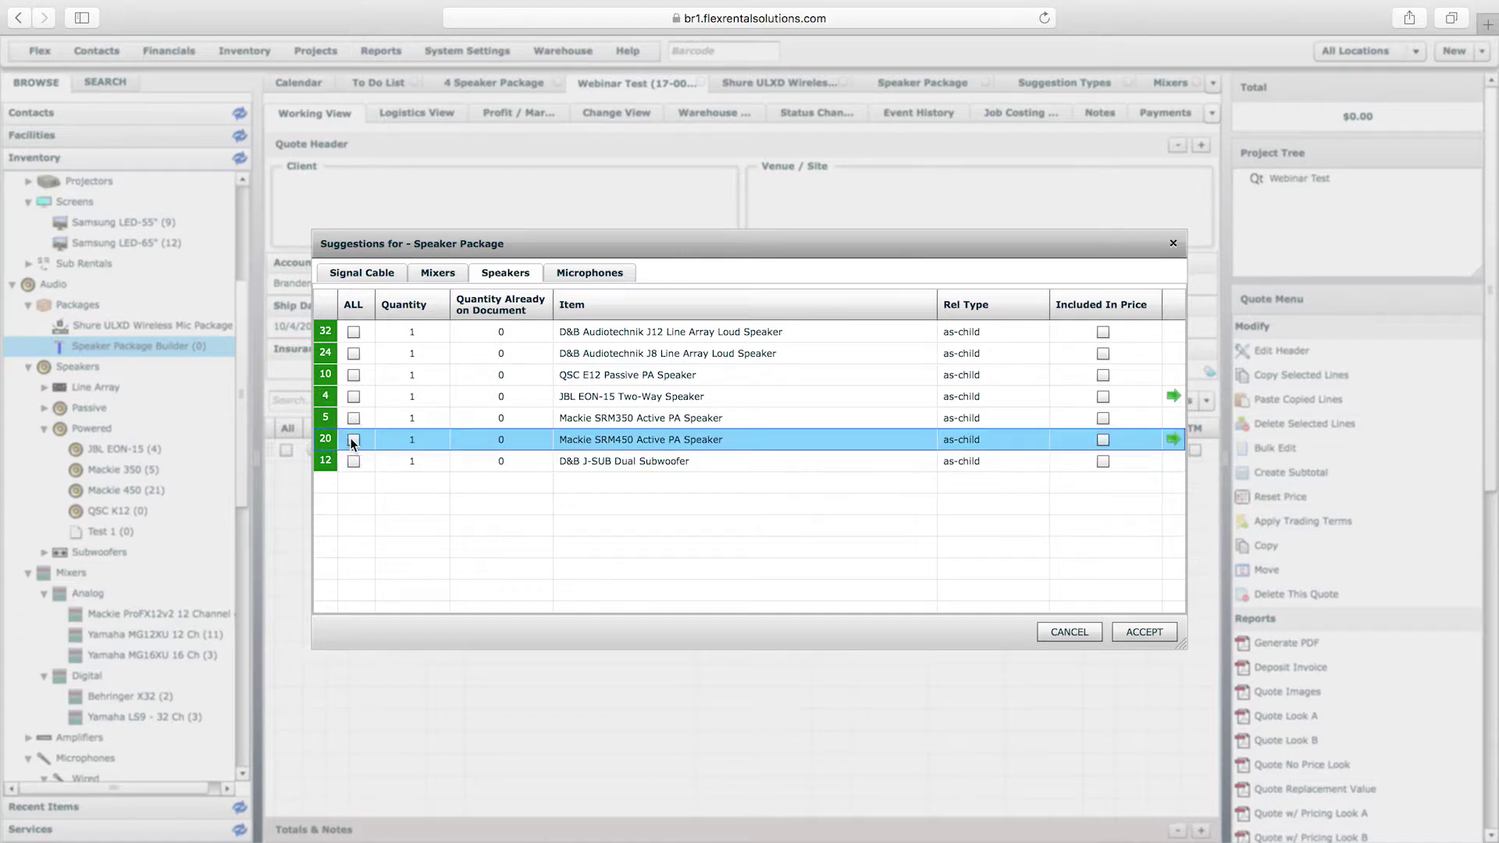
click(409, 445)
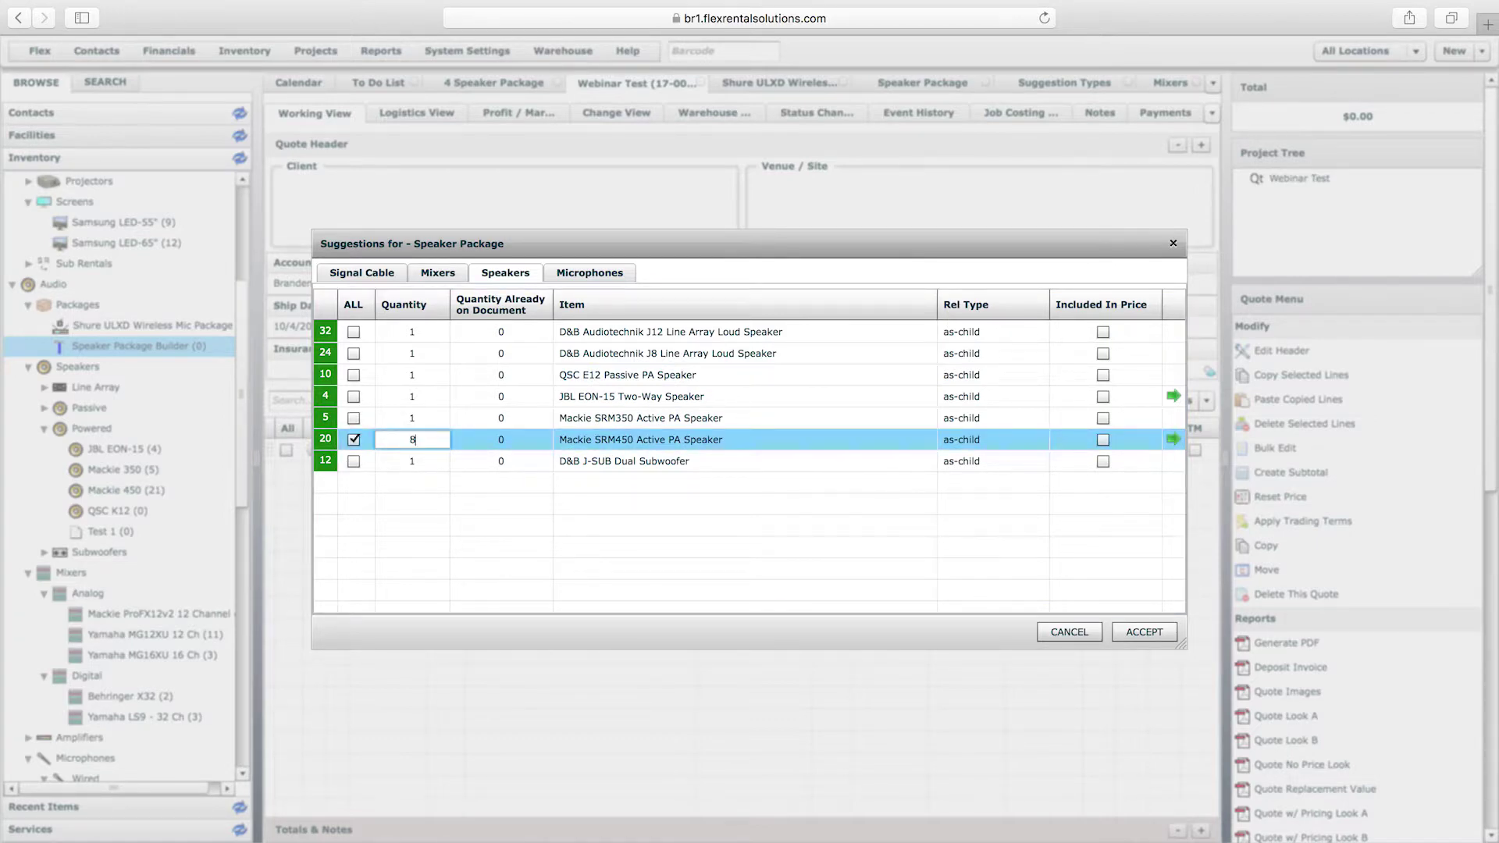
click(354, 420)
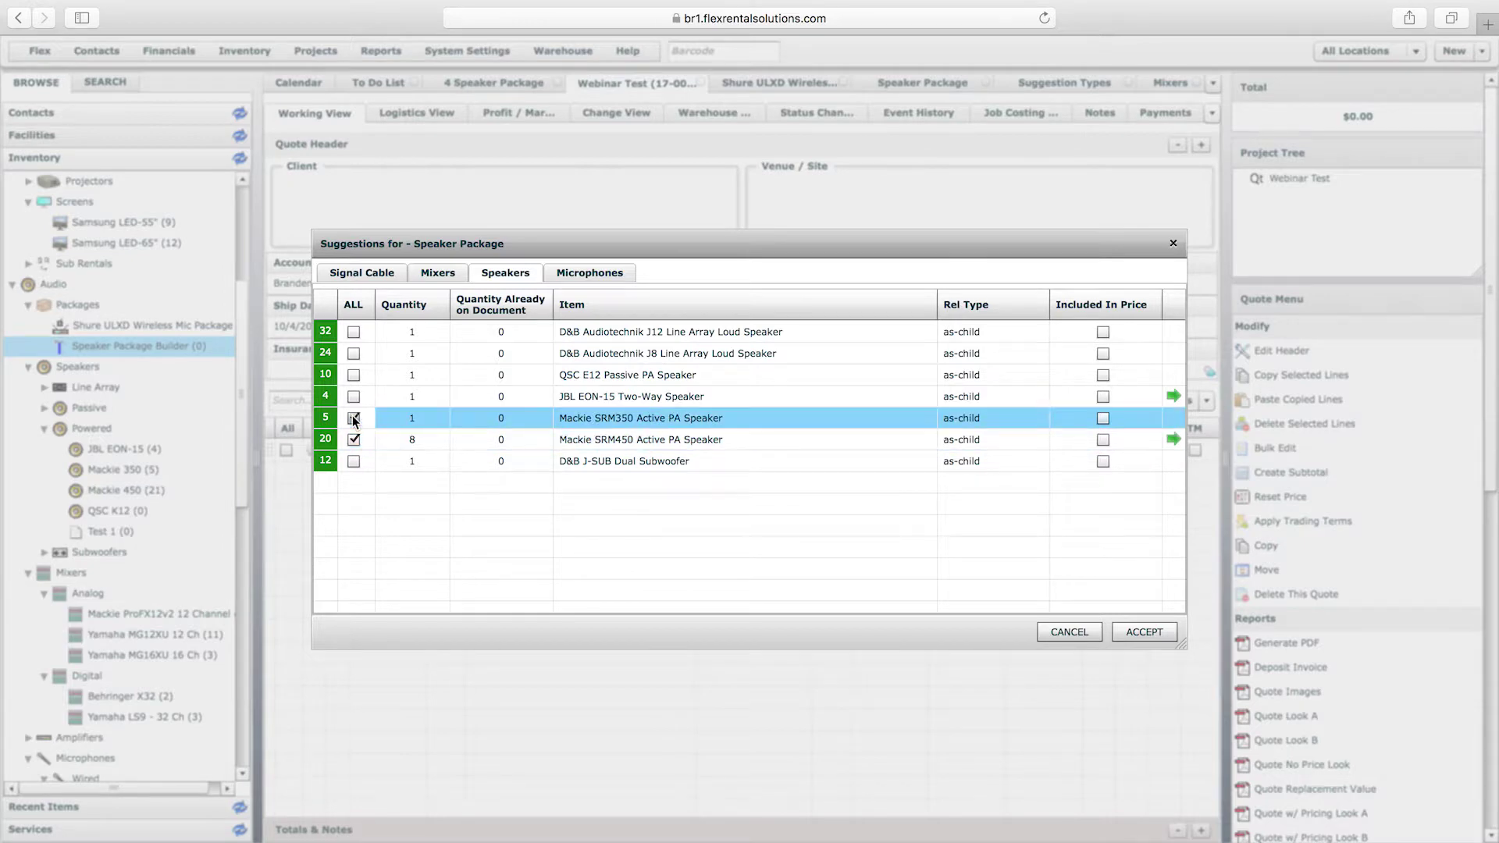
click(427, 419)
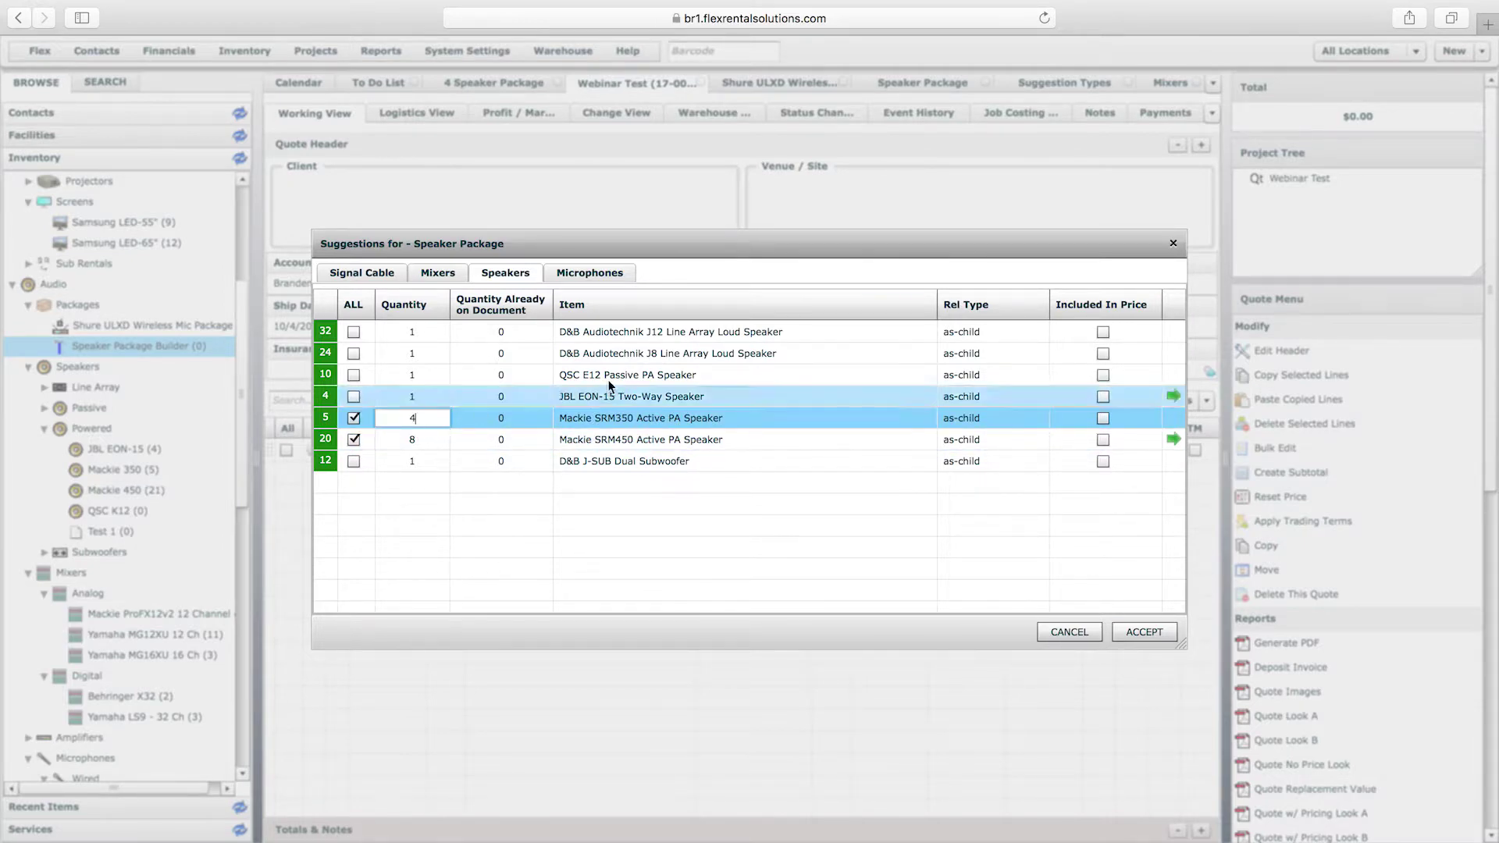
- Choose six Shure SM58 Handheld Microphones and one Behringer X32 - 40 Channel Digital Mixing Console for the Speaker Package
click(567, 278)
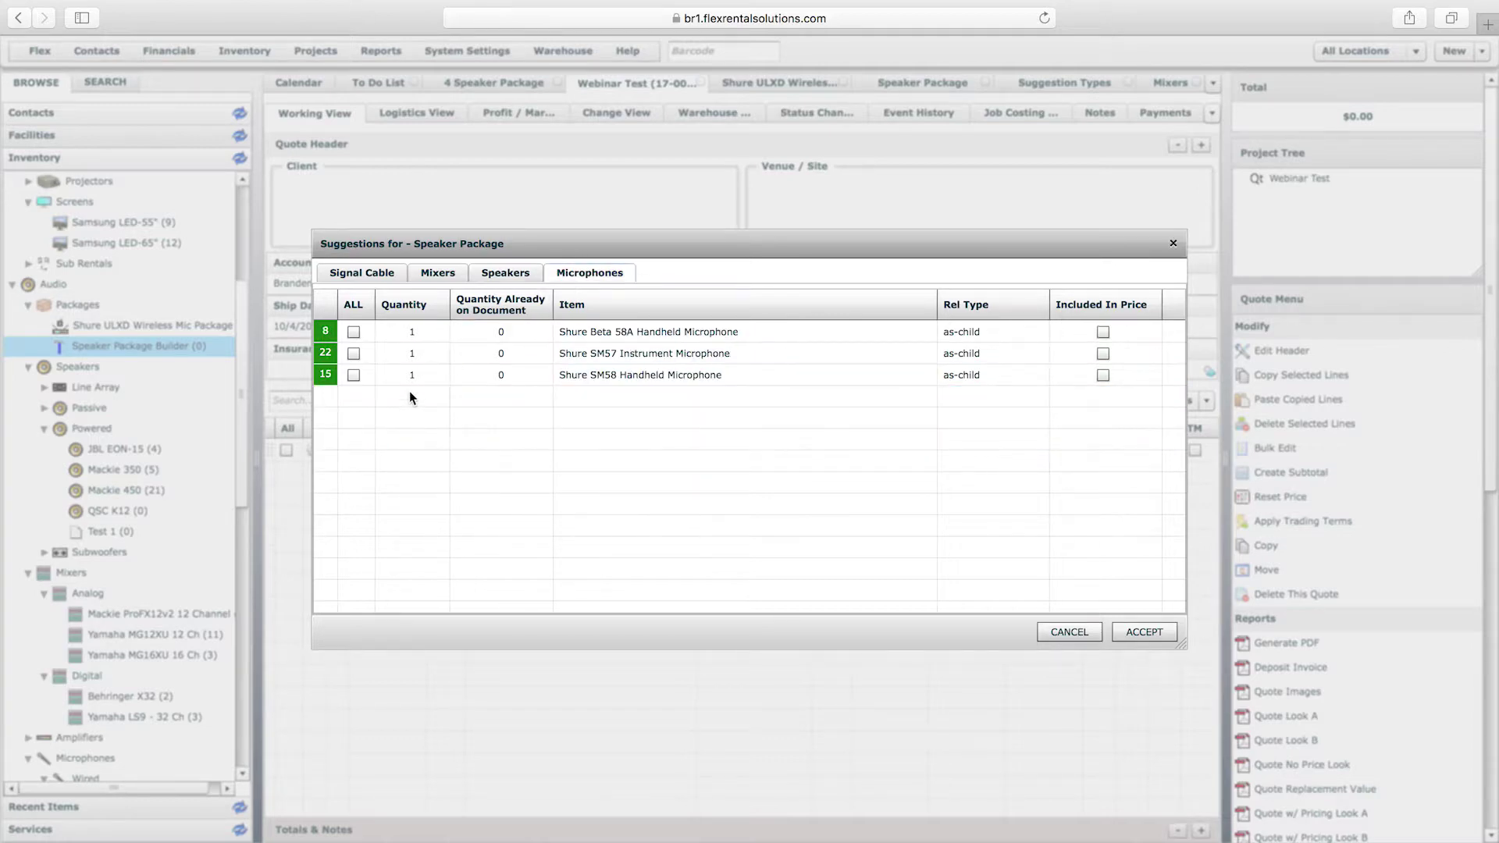
click(354, 376)
click(406, 378)
text(6)
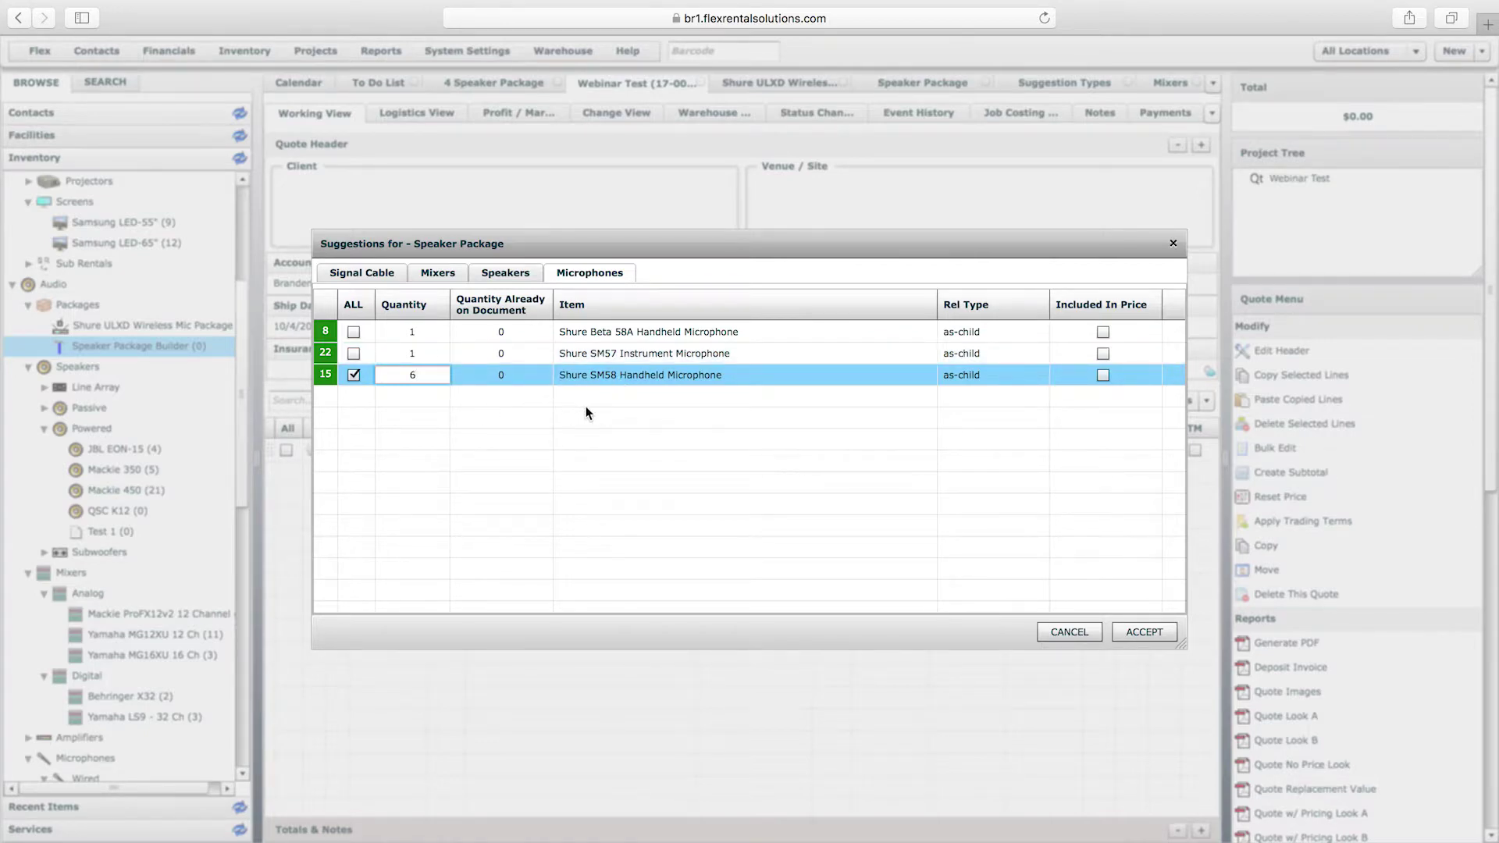
click(450, 279)
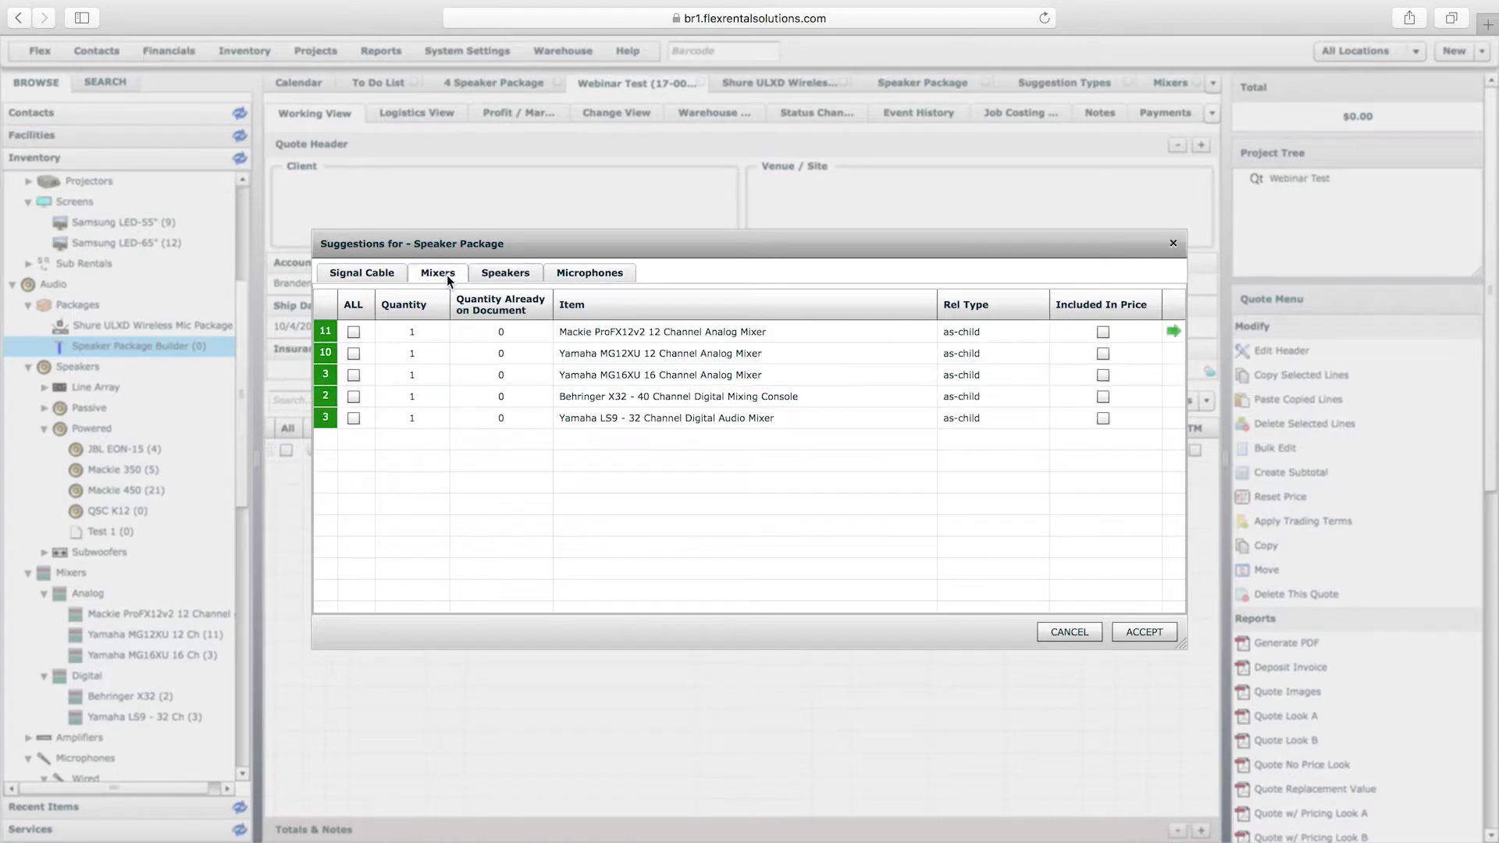
click(355, 398)
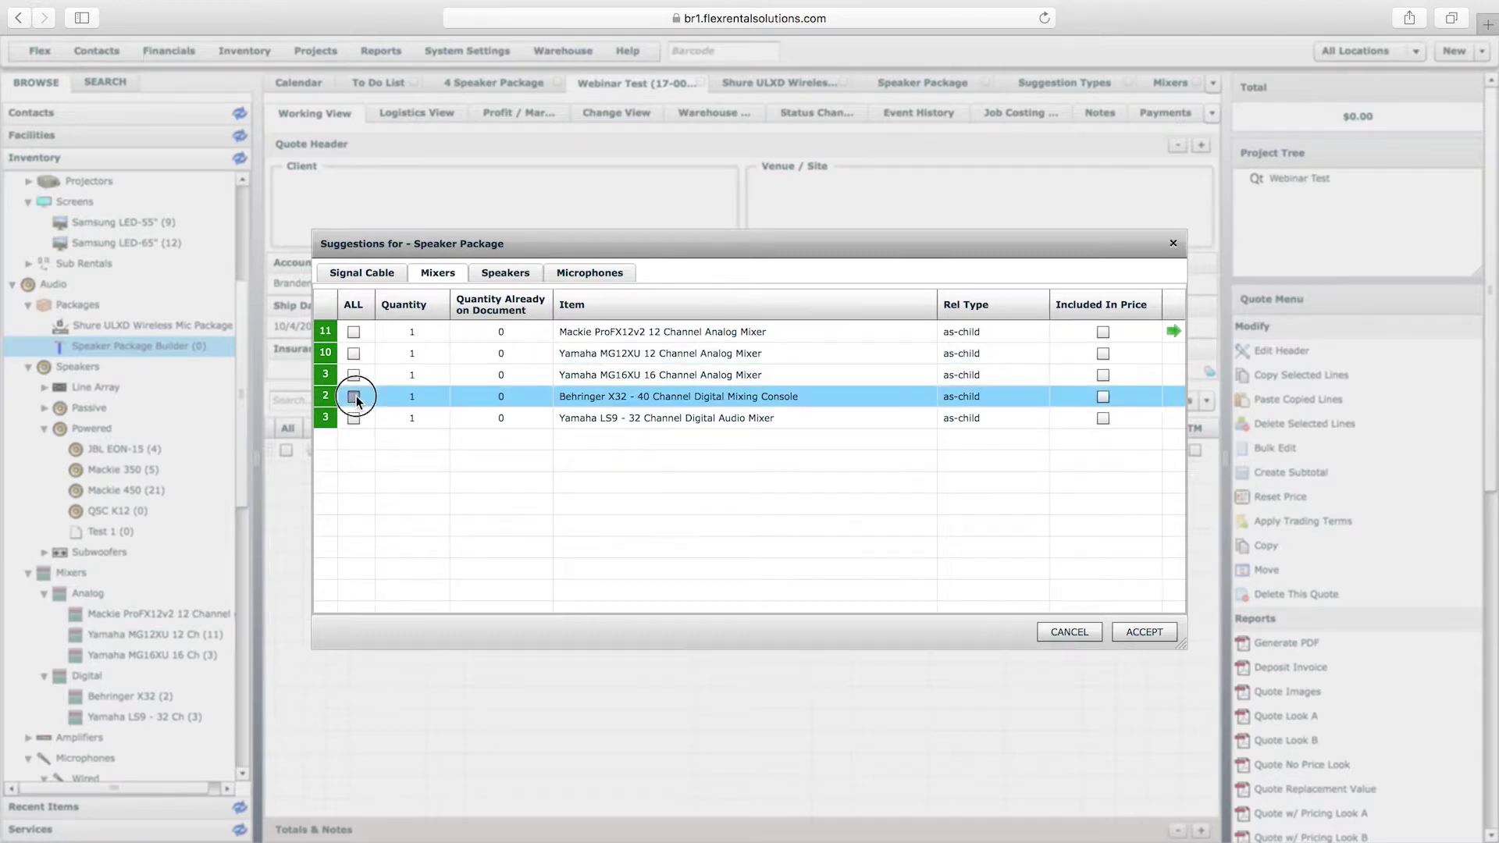
- Choose all suggested 3 Pin XLR Signal Cables (10', 25', 50' and 100') with a quantity of 10 each
click(361, 273)
click(357, 307)
click(412, 331)
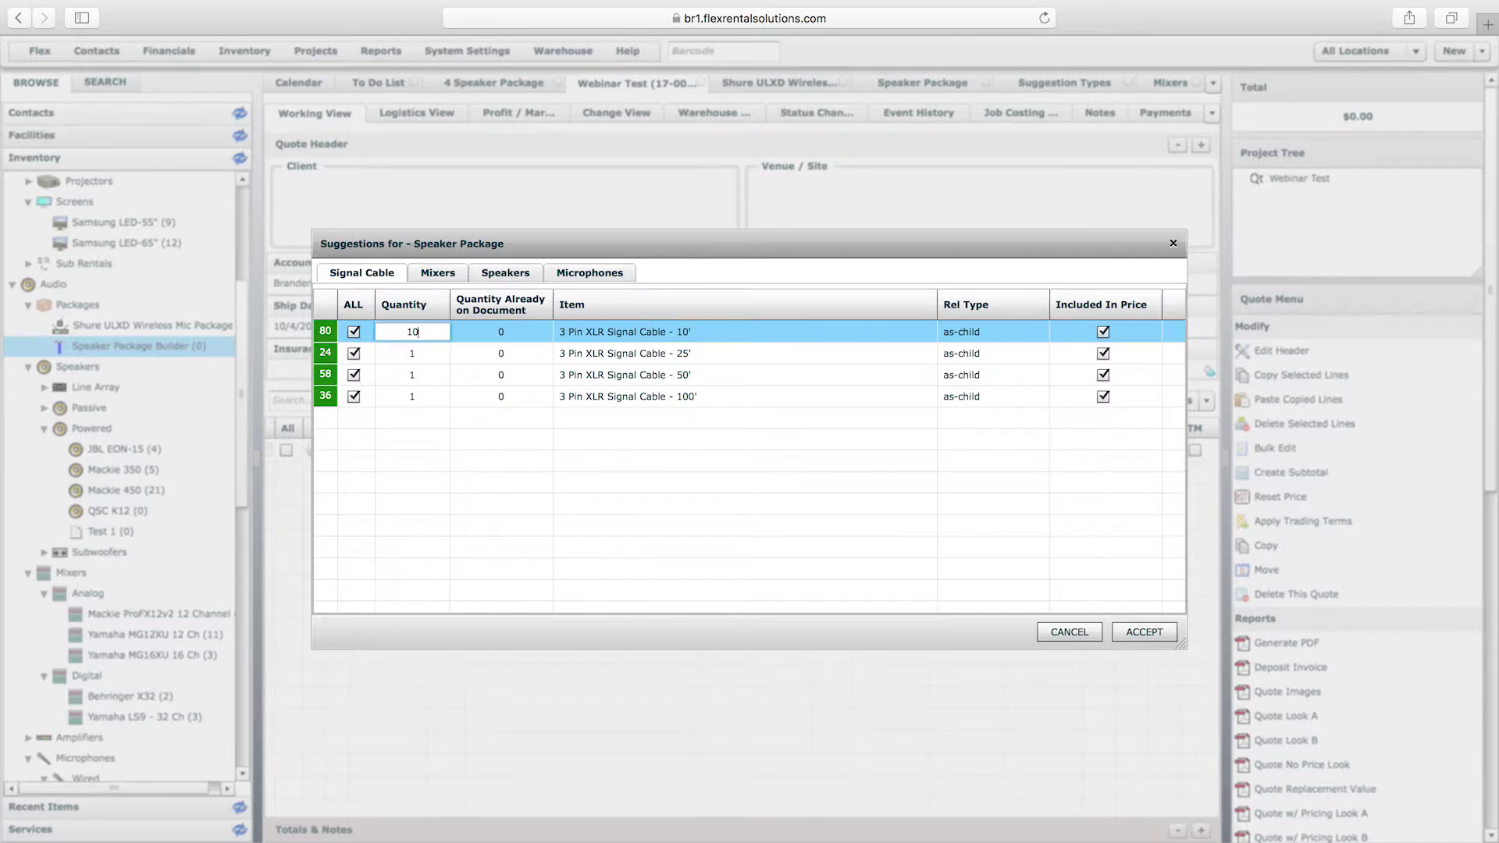
text(10)
click(412, 354)
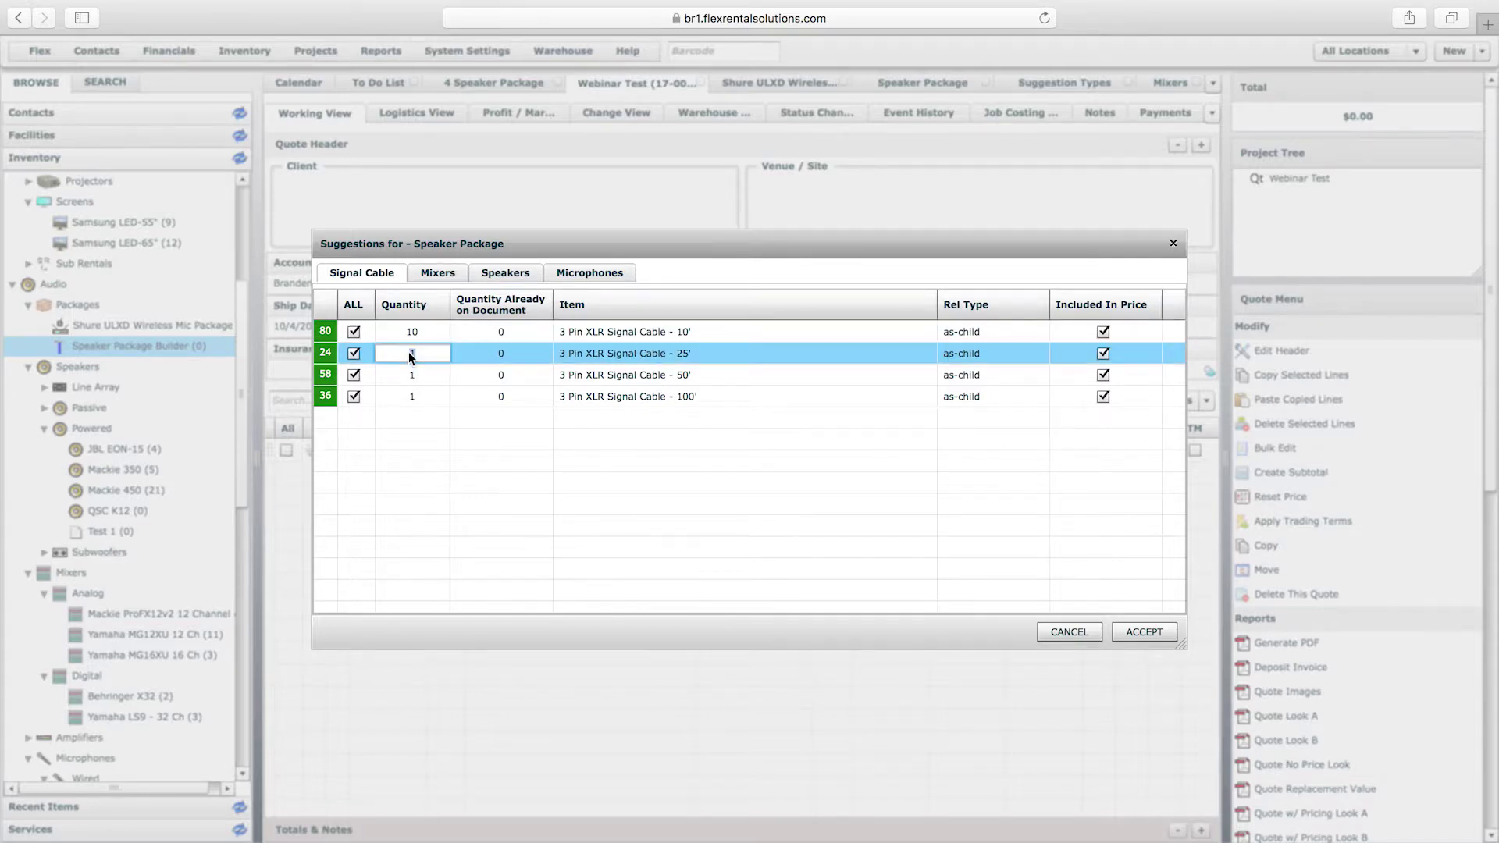
click(427, 376)
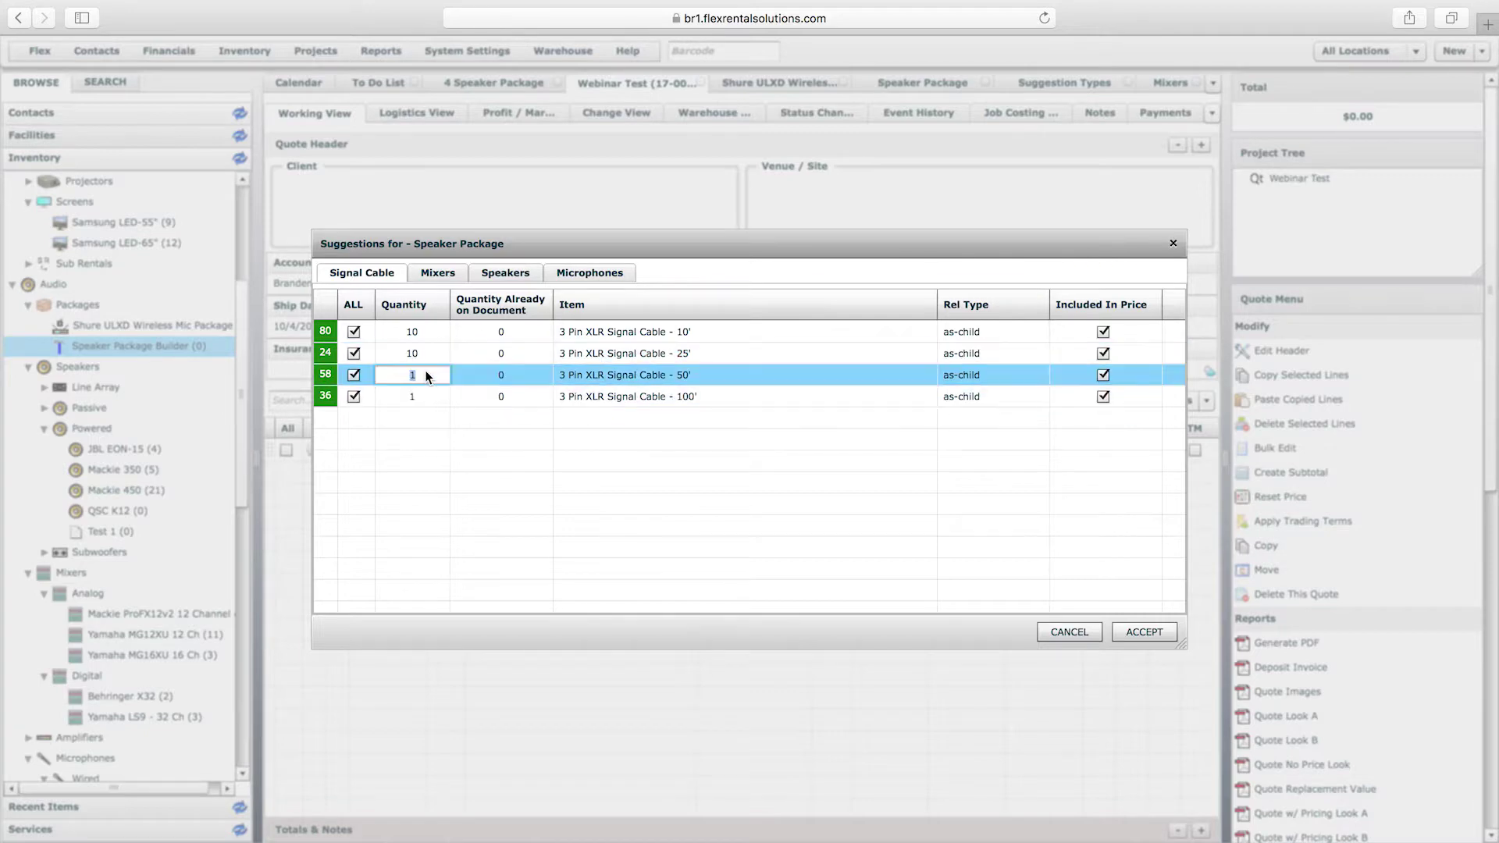
text(10)
click(430, 400)
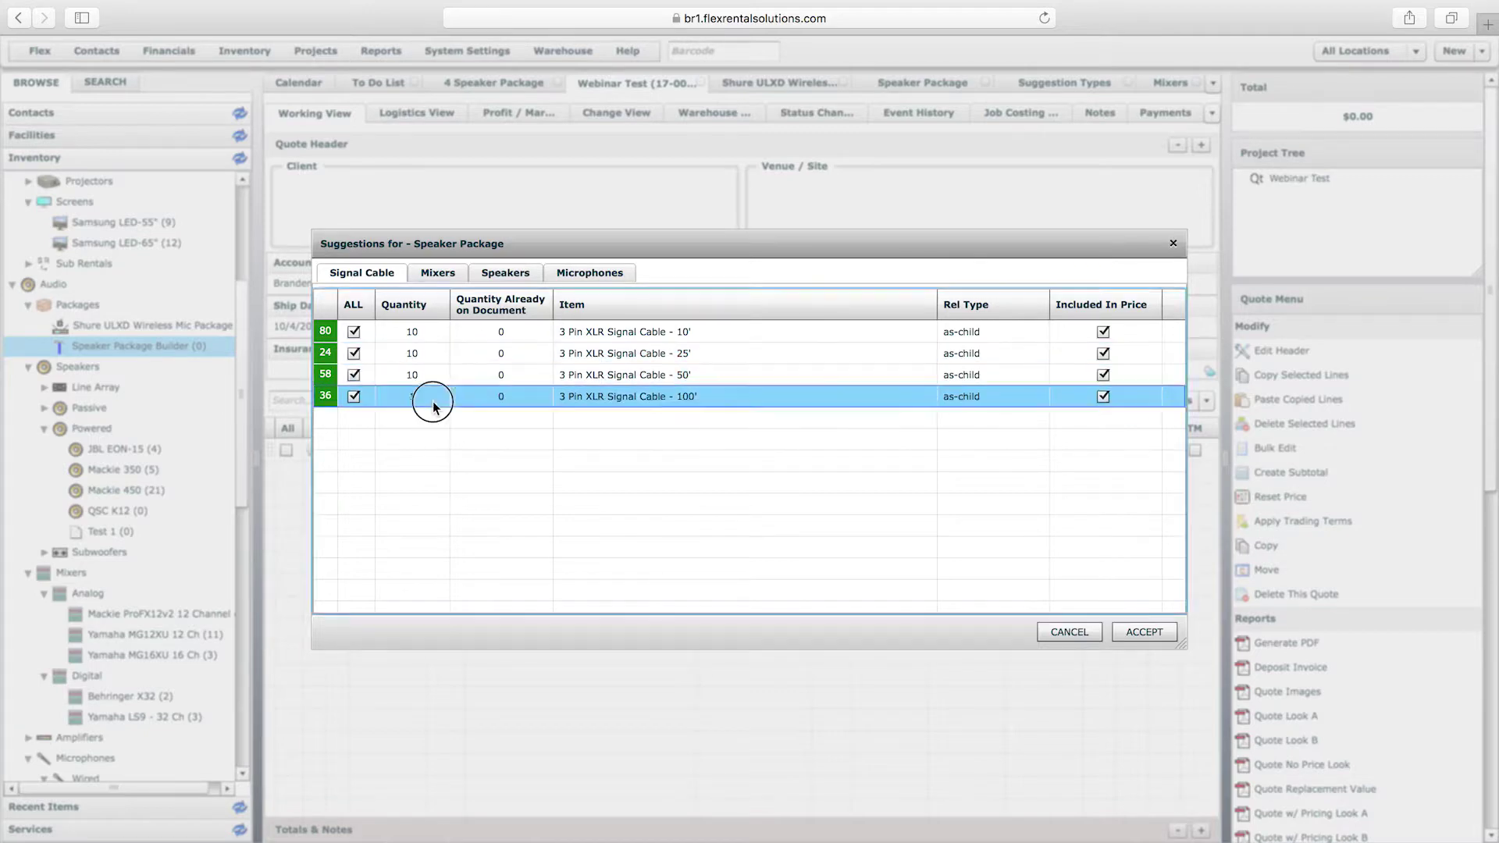
click(535, 469)
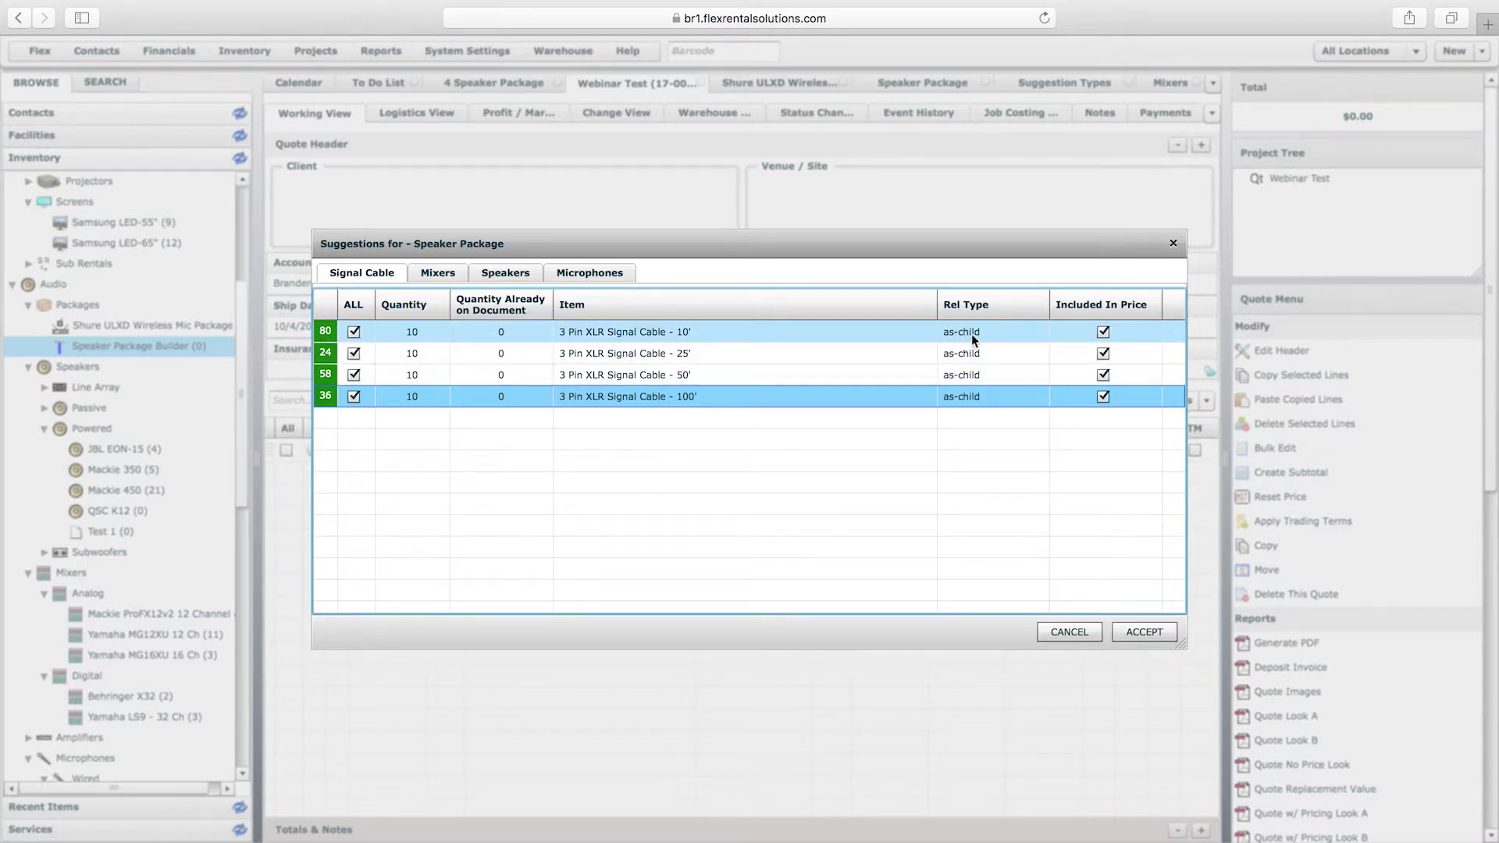
- Recheck the chosen mixer and speakers and accept the Speaker Package suggestions into the quote
click(440, 273)
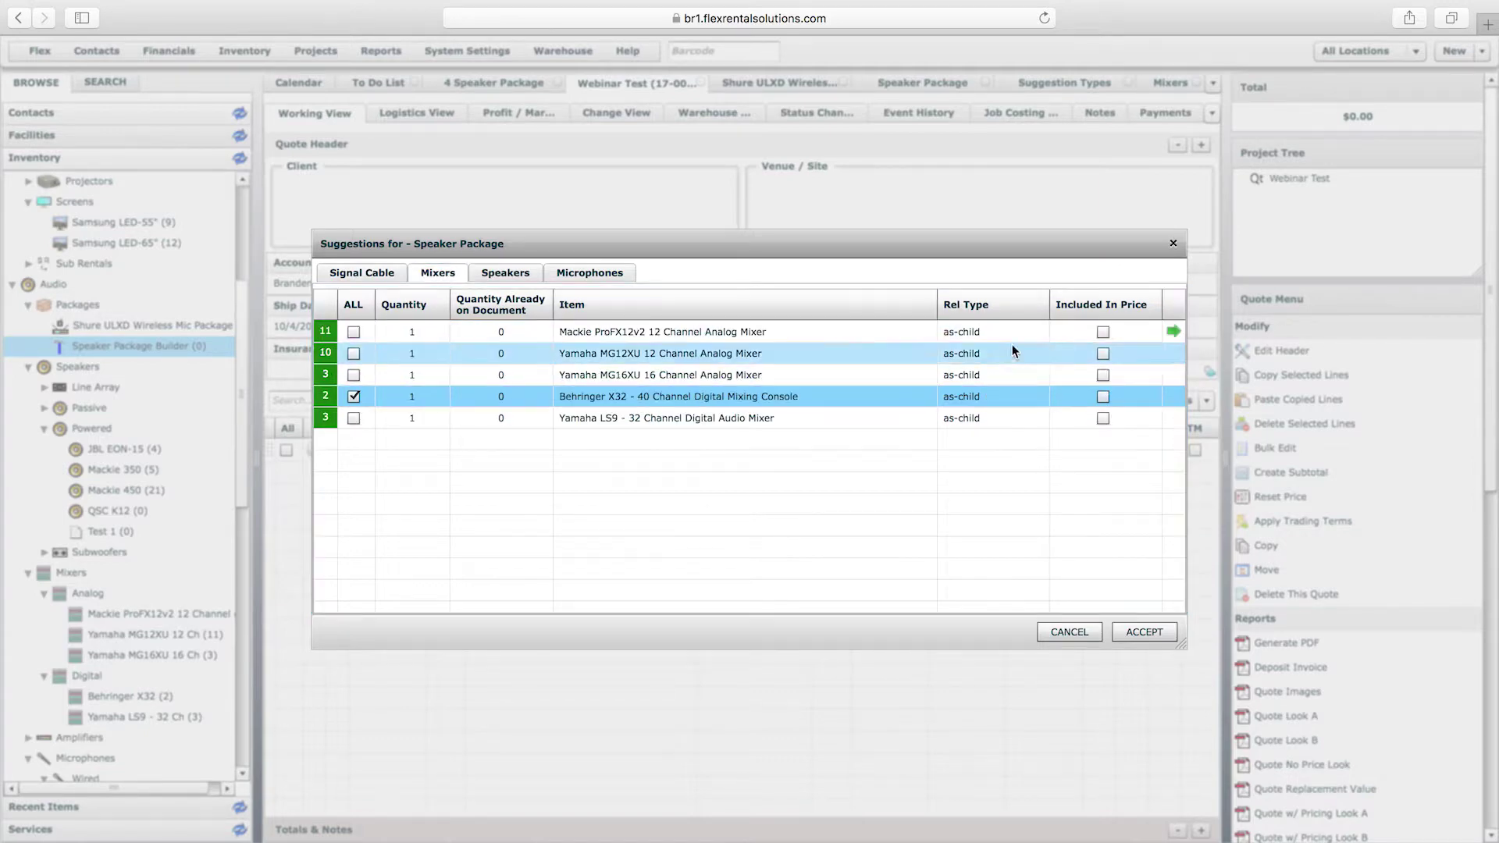
click(526, 275)
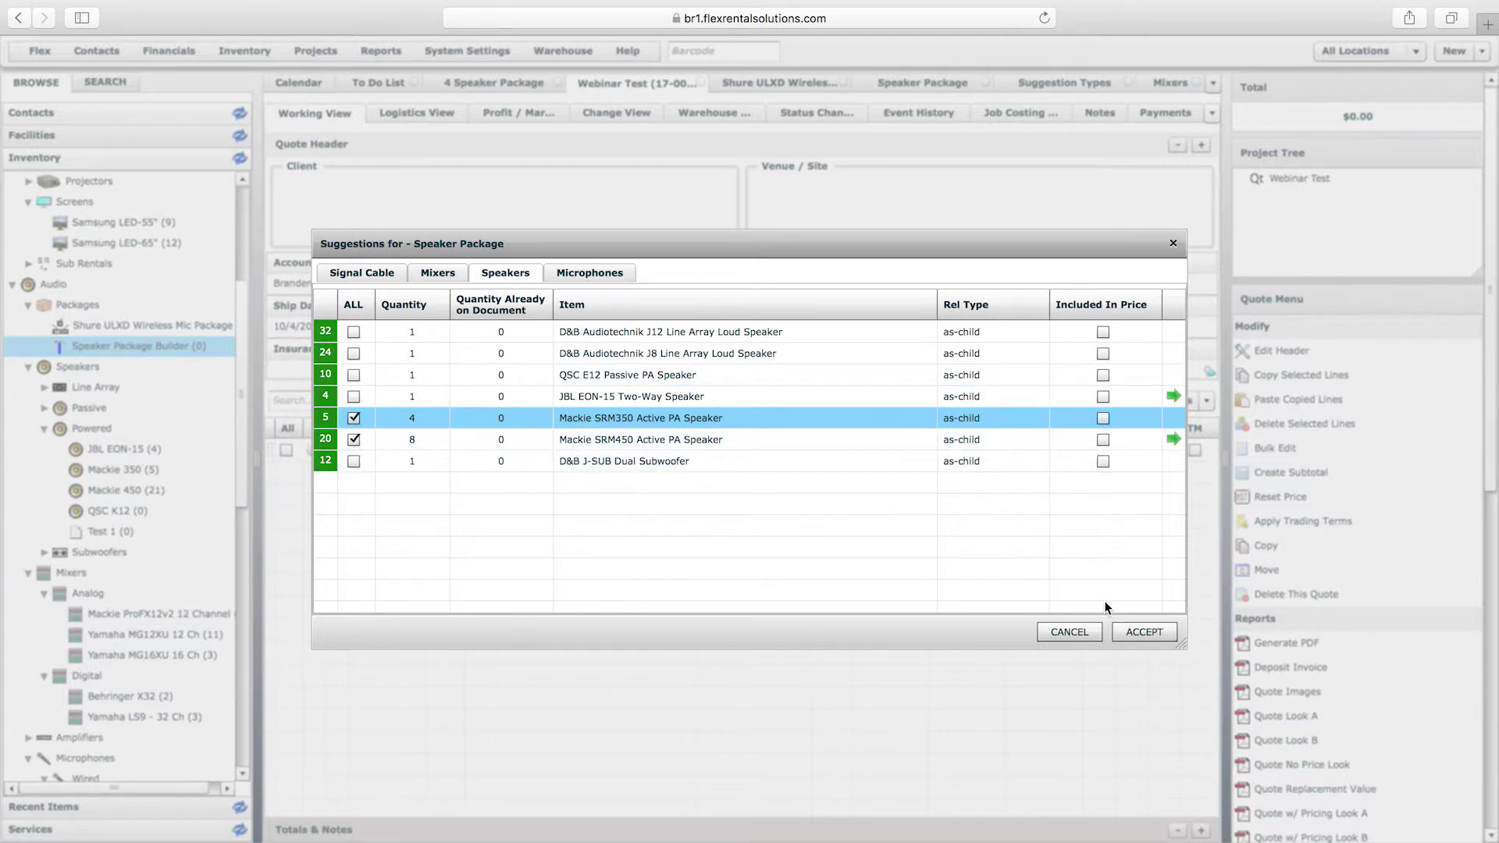
click(1145, 632)
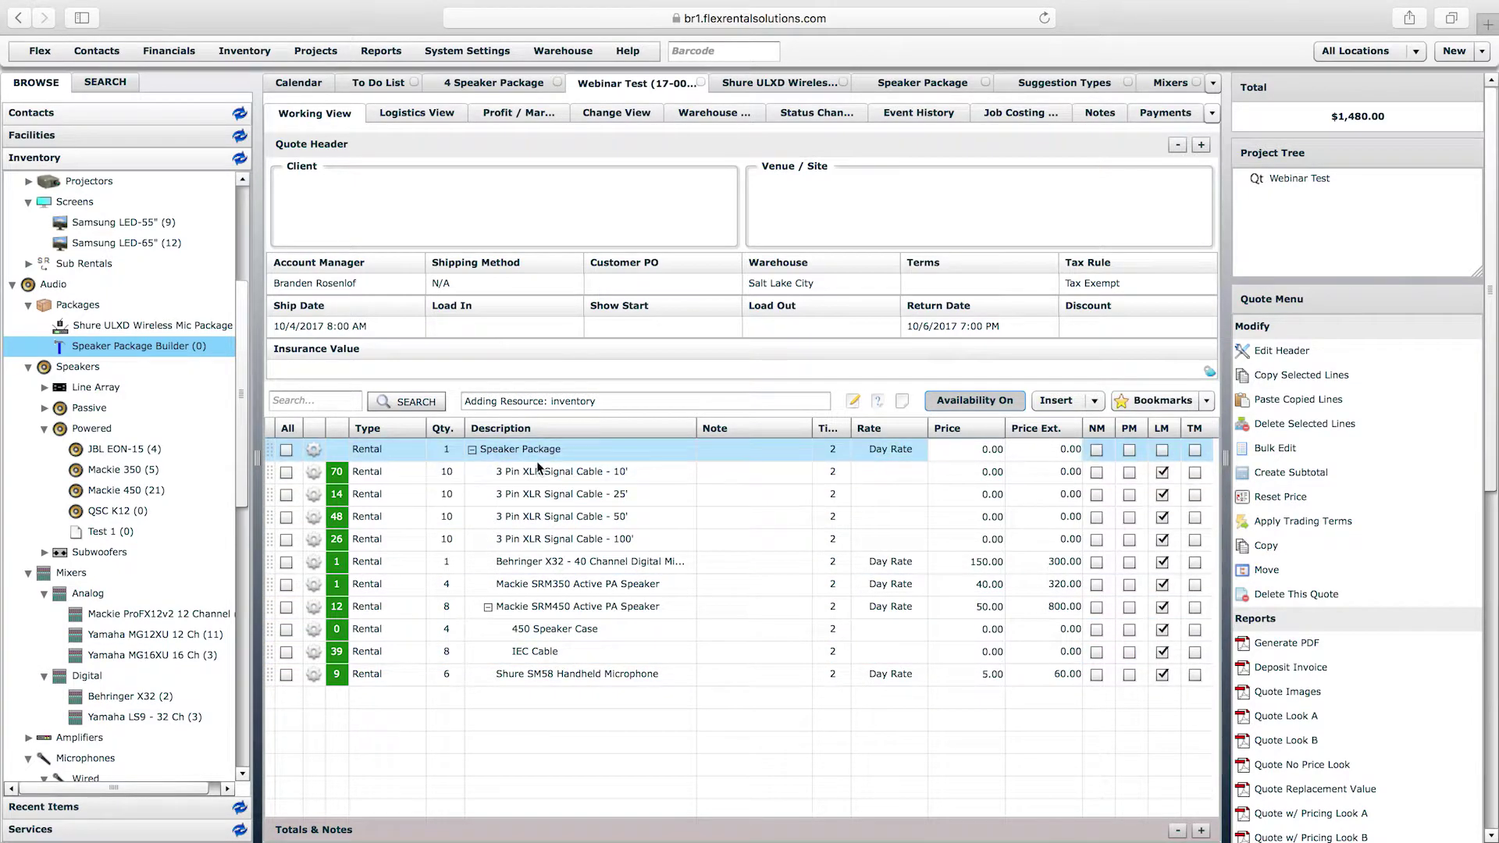
- Review the suggestion groups on the Speaker Package inventory item and return to the Webinar Test quote
drag(242, 394, 256, 295)
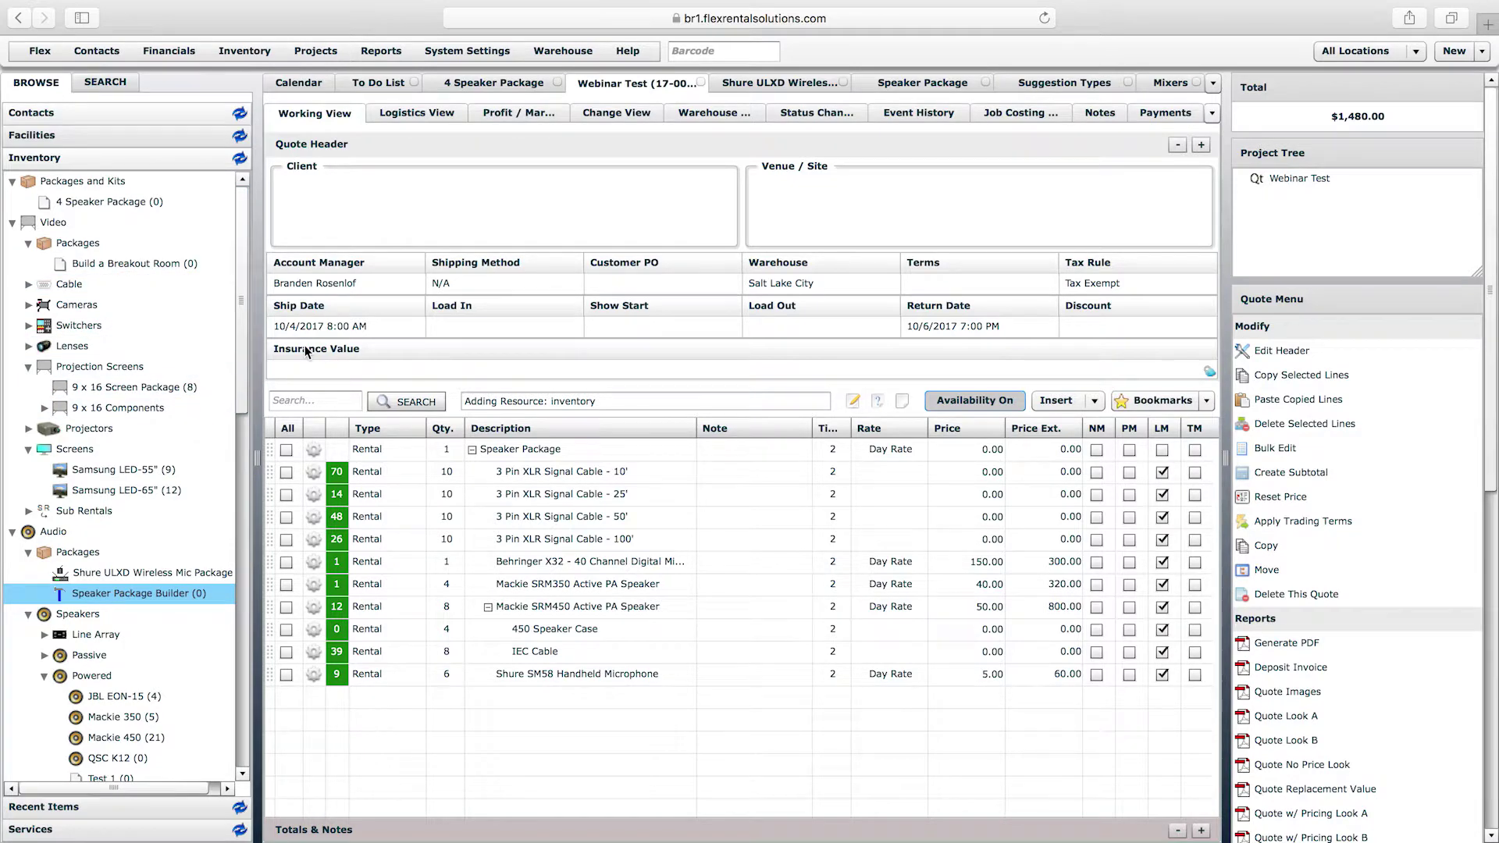
click(898, 84)
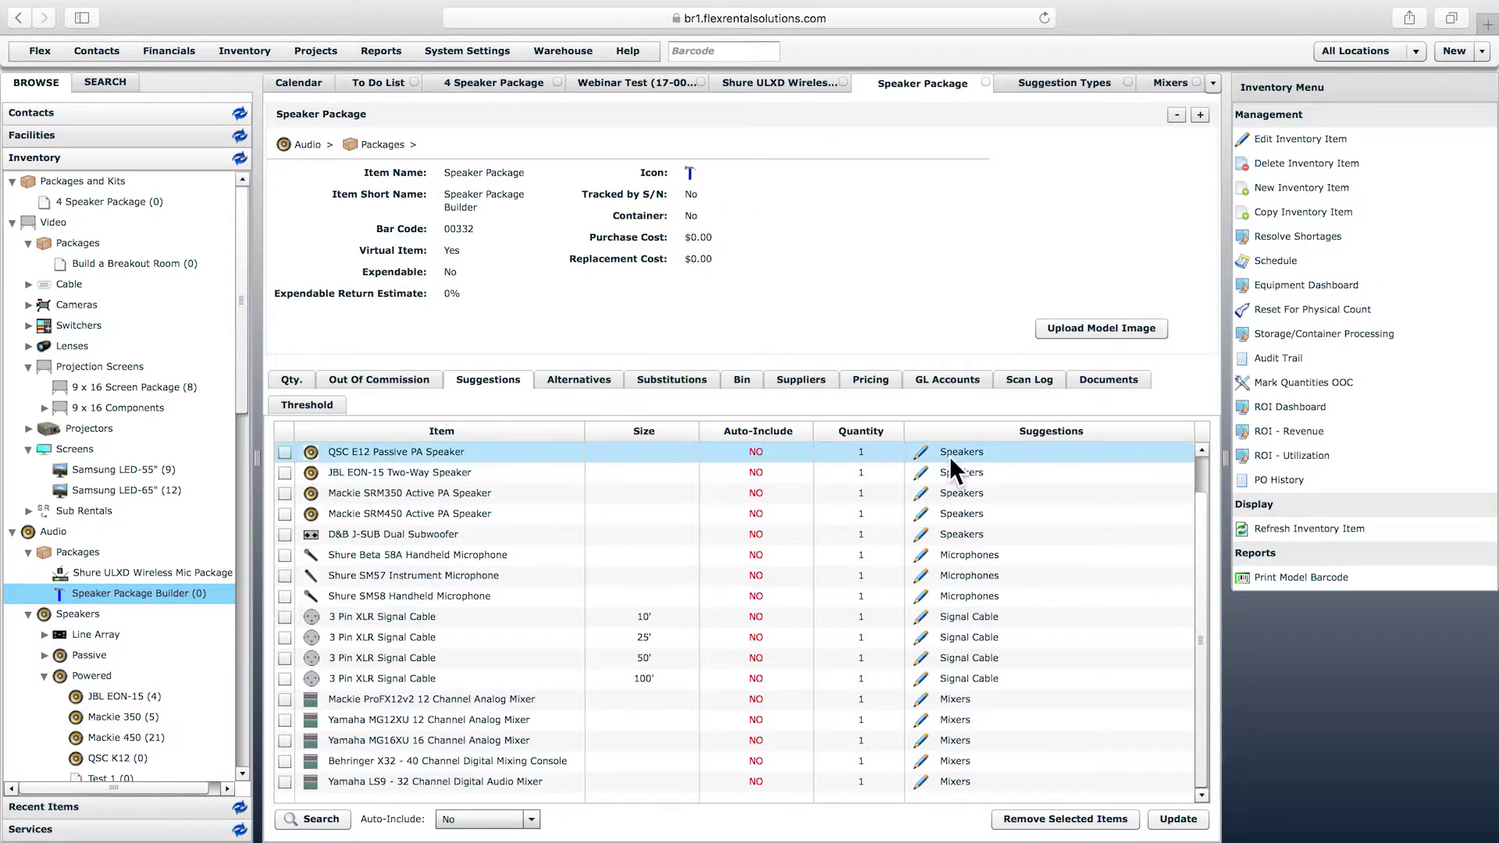
click(630, 86)
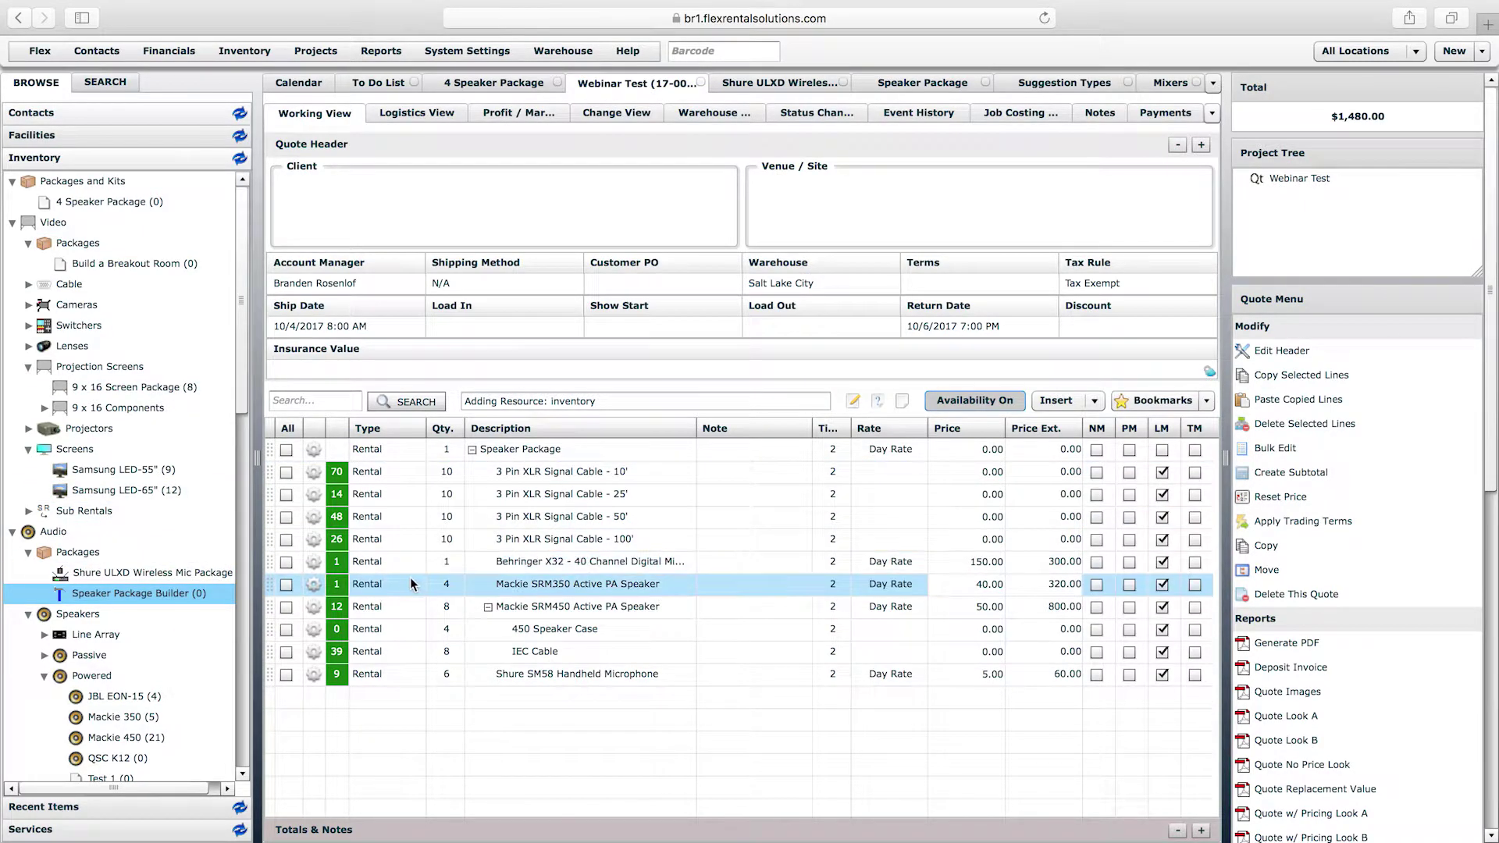
- Add one Build a Breakout Room from the video packages to the Webinar Test quote
drag(112, 260, 499, 687)
click(803, 496)
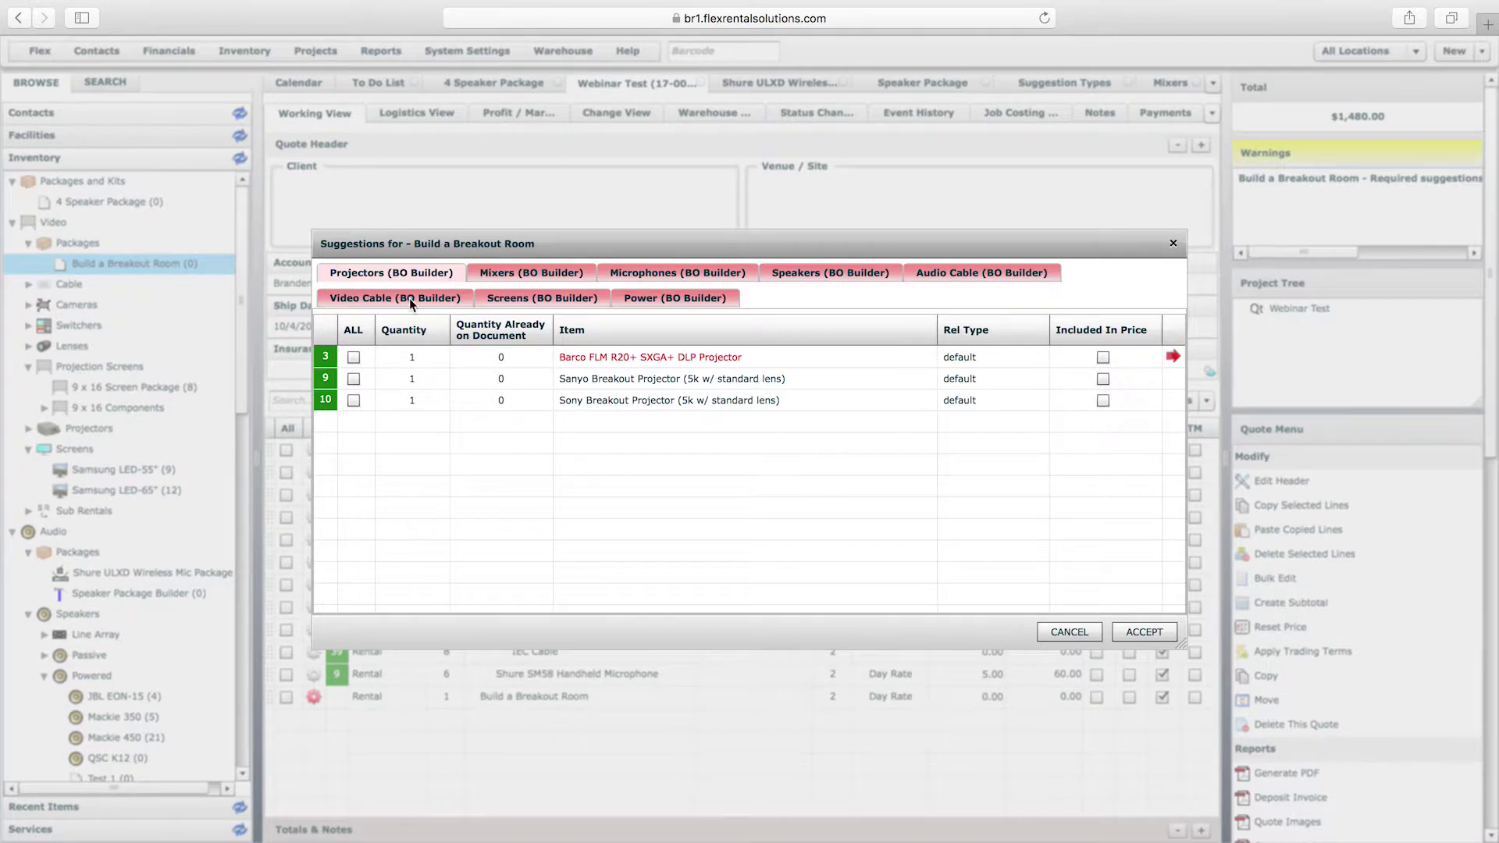
- Choose the Barco FLM R20+ projector, Yamaha MG16XU mixer, Shure SM58 microphone, JBL EON-15 speaker and 100' XLR signal cable for the breakout room
click(494, 272)
click(353, 401)
click(661, 273)
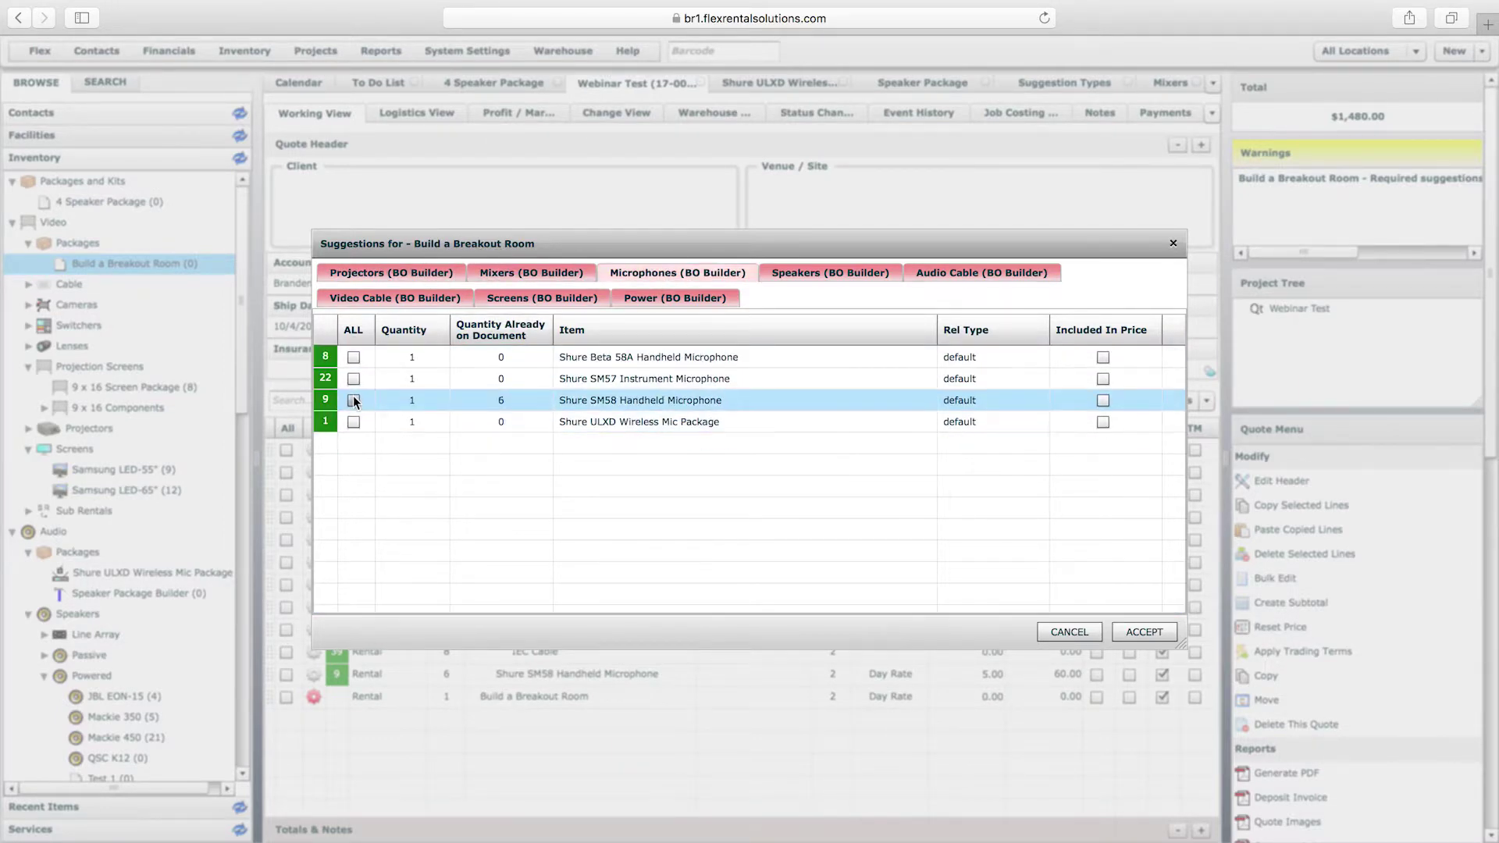
click(816, 273)
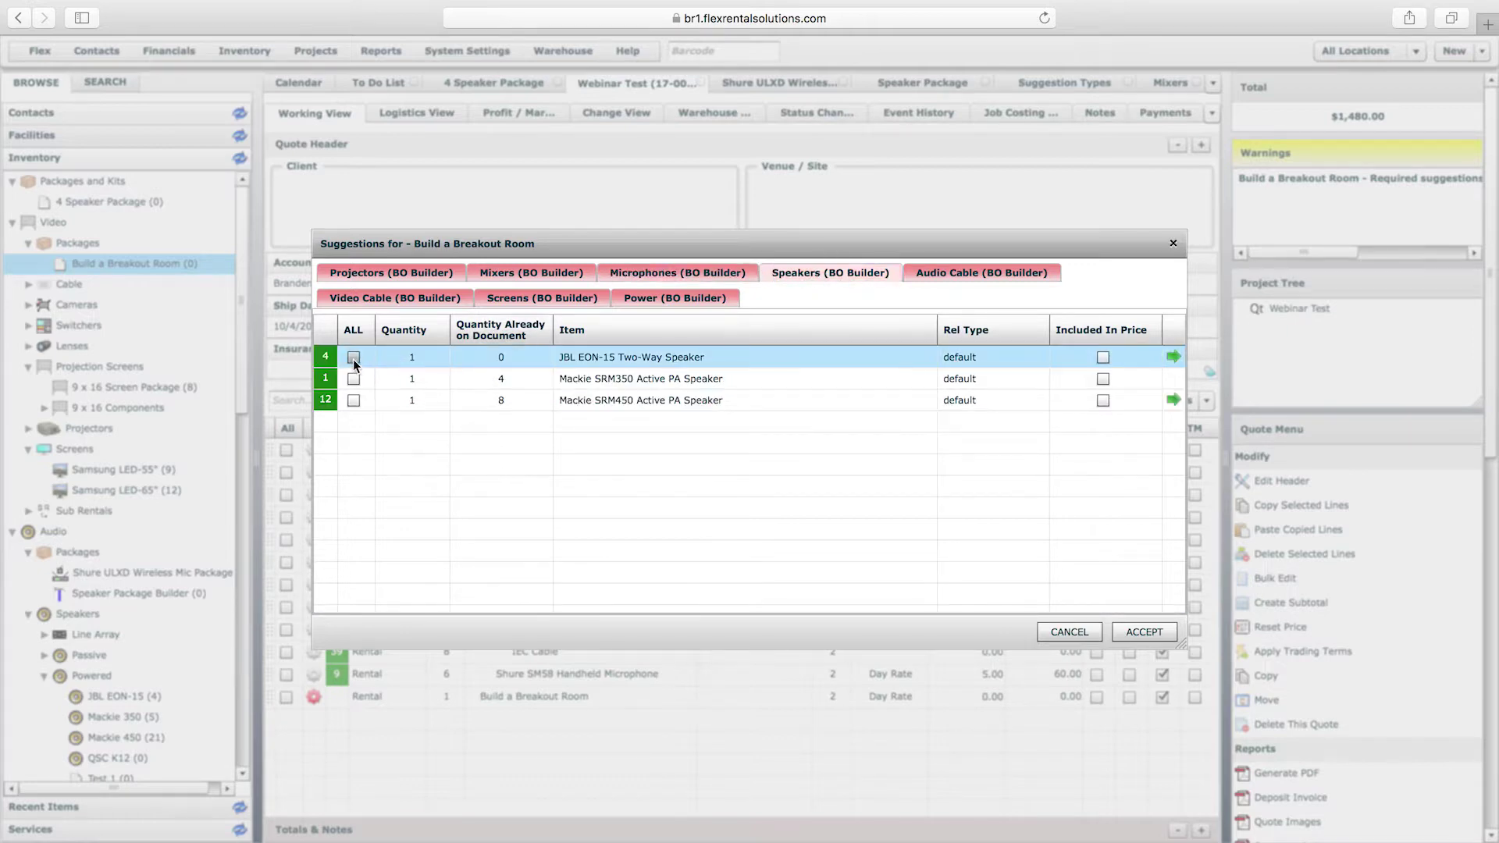
click(981, 272)
click(353, 422)
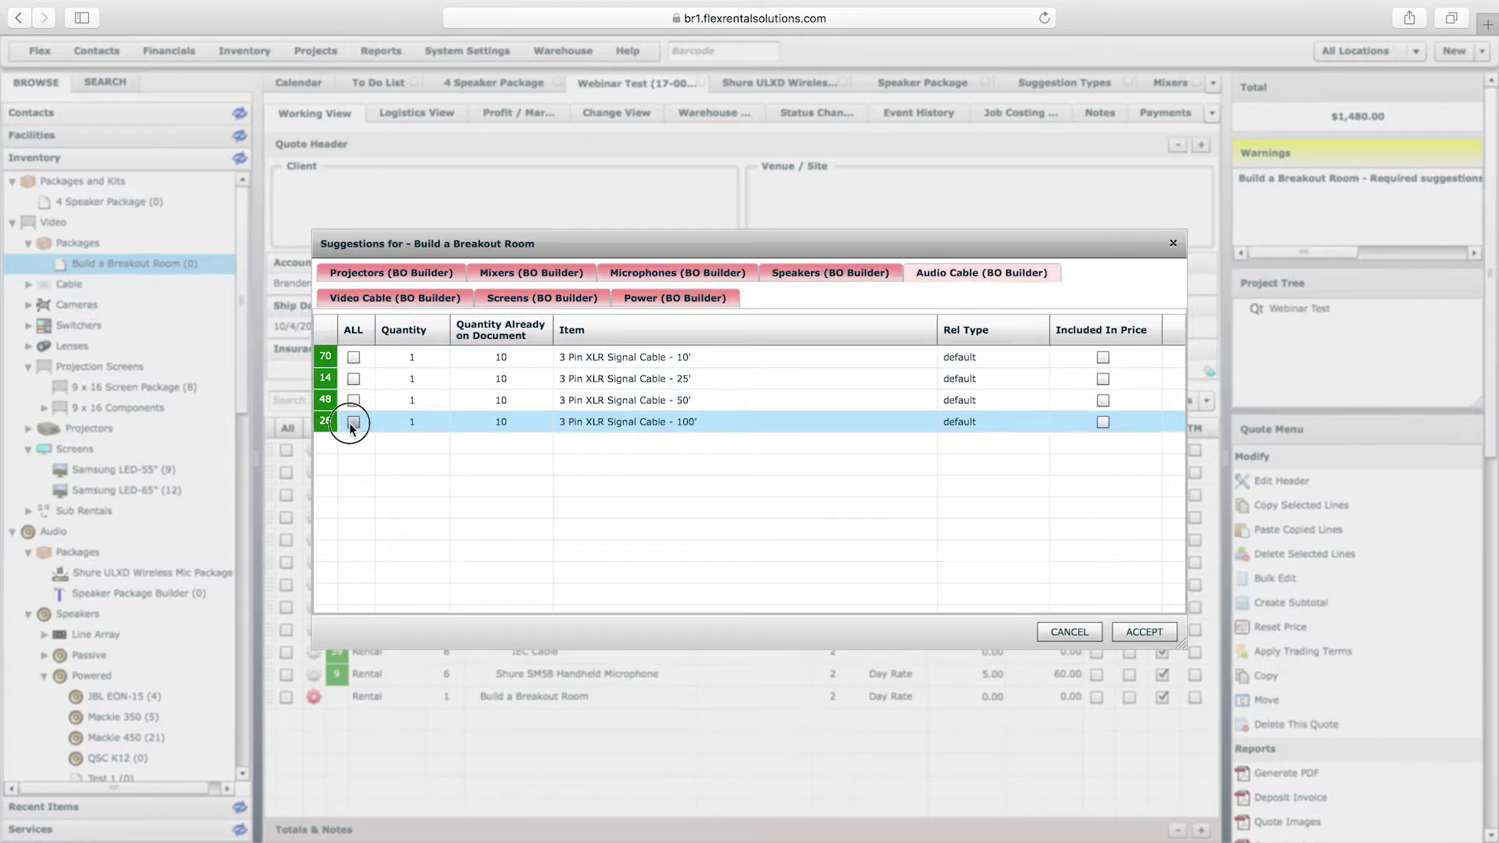
- Choose the 10' VGA cable, 55" Samsung LED HDTV and 100' 120v power cable, and submit the breakout room suggestions
click(395, 299)
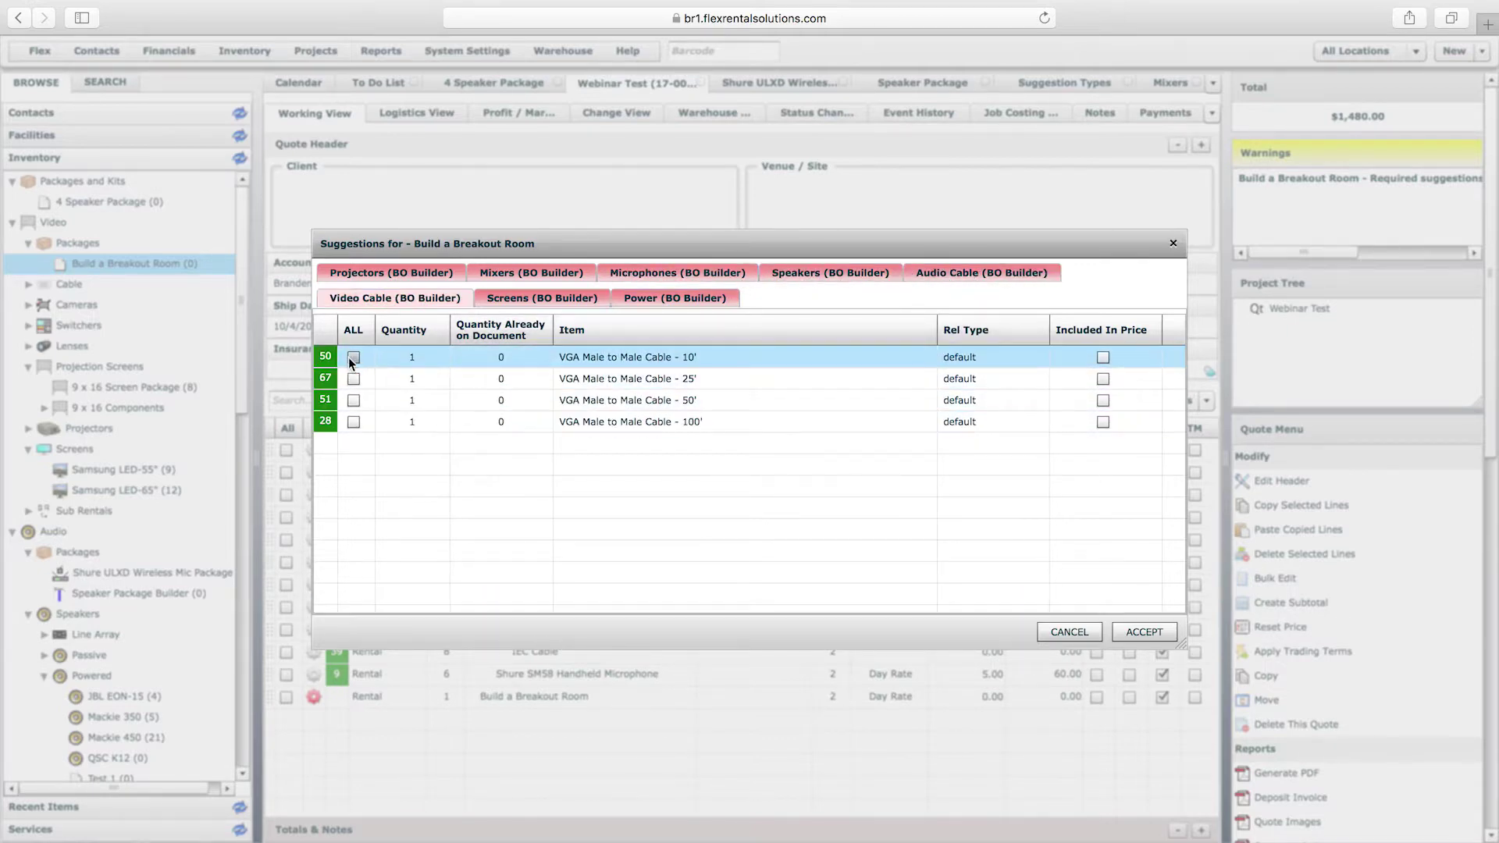
click(530, 300)
click(354, 379)
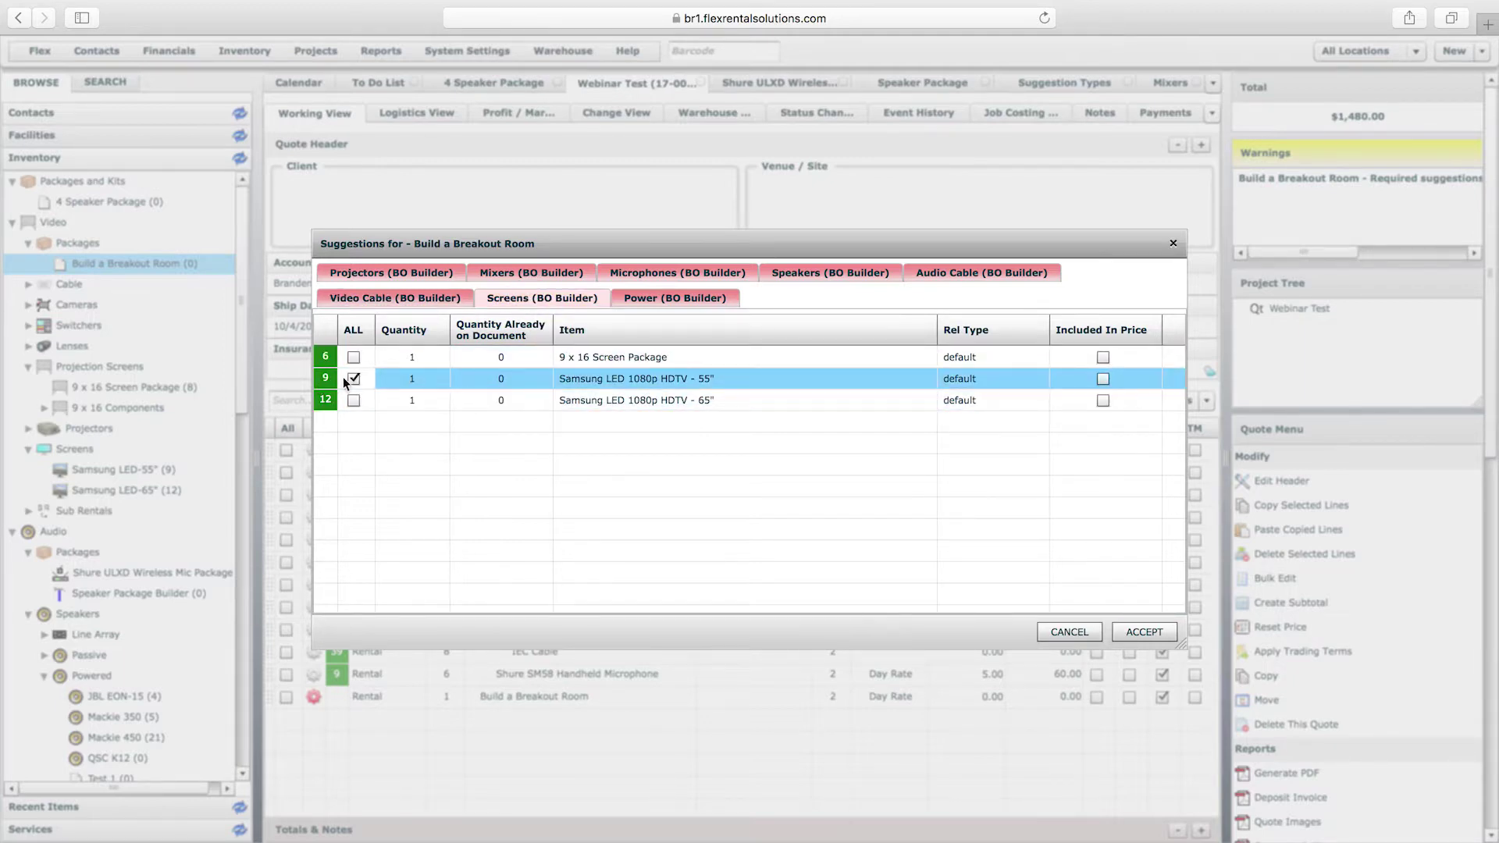
click(674, 298)
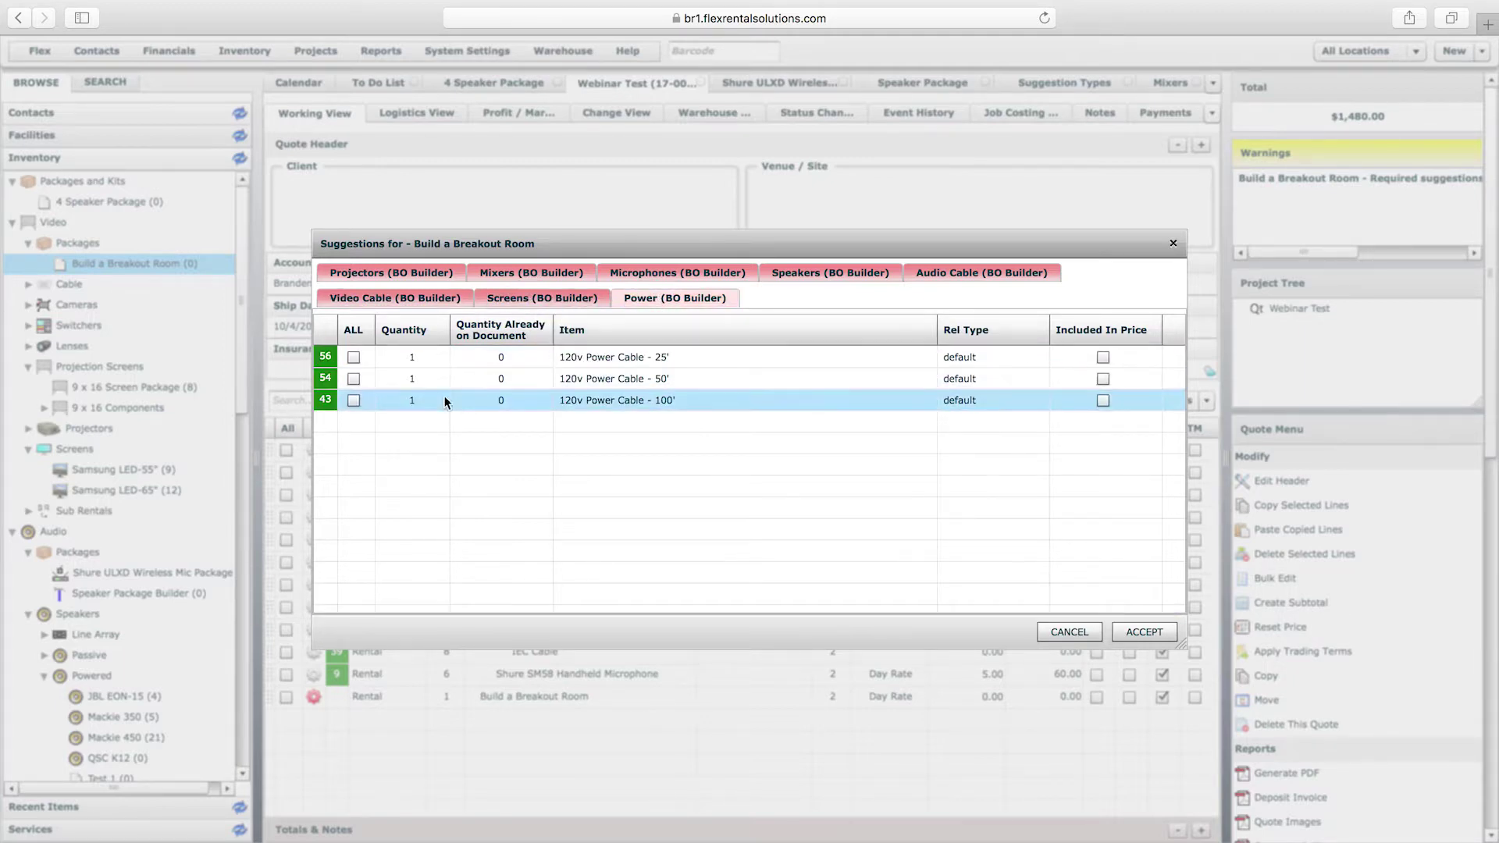
click(354, 399)
click(1141, 632)
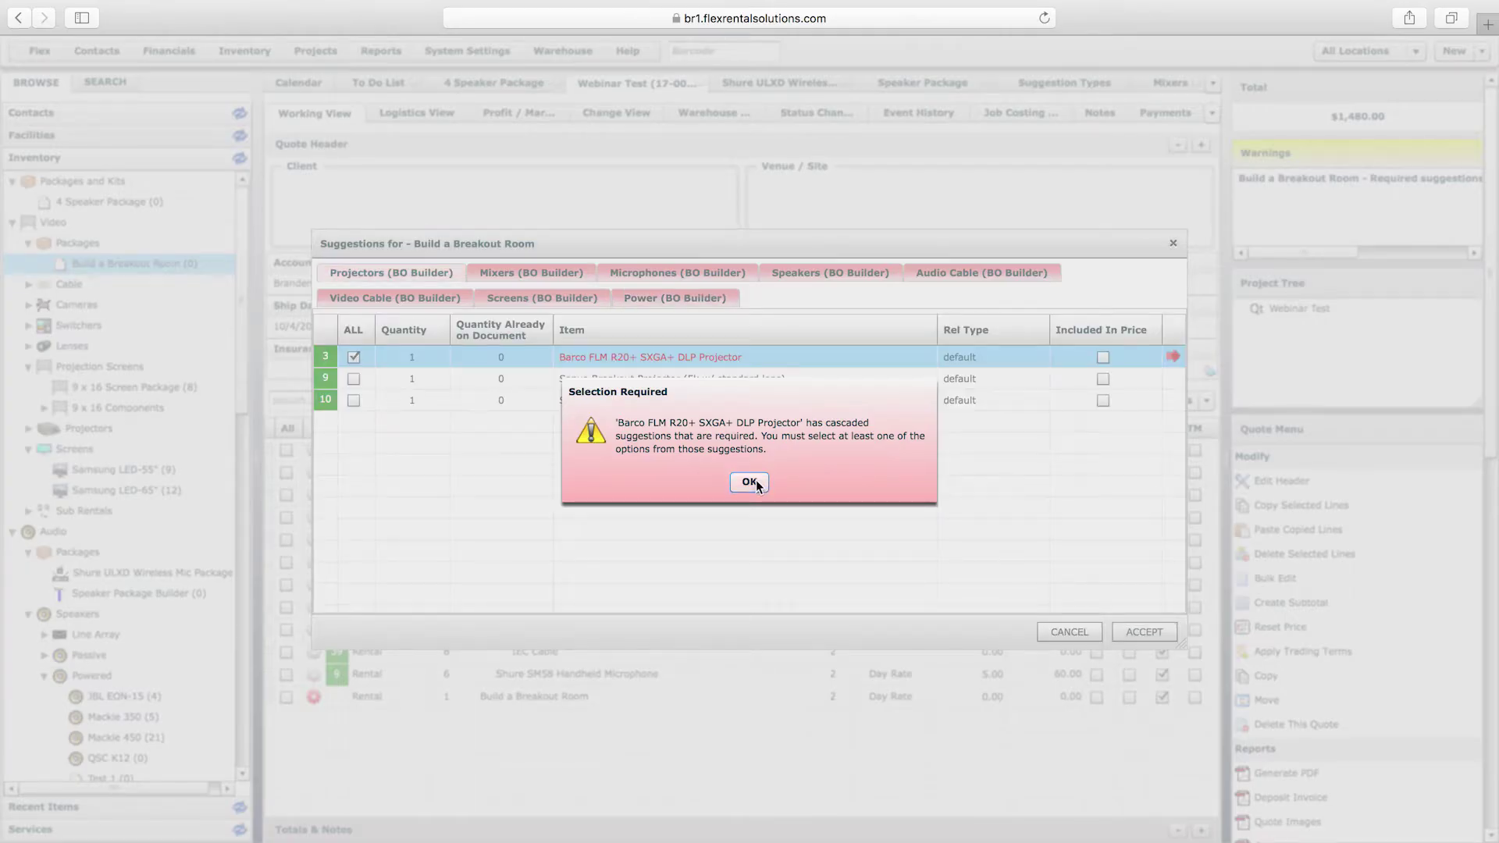
- Choose the Barco TLD+ (0.67:1 WUXGA) (0.73:1 SXGA+) lens for the Barco FLM R20+ projector and accept the breakout room suggestions
click(756, 480)
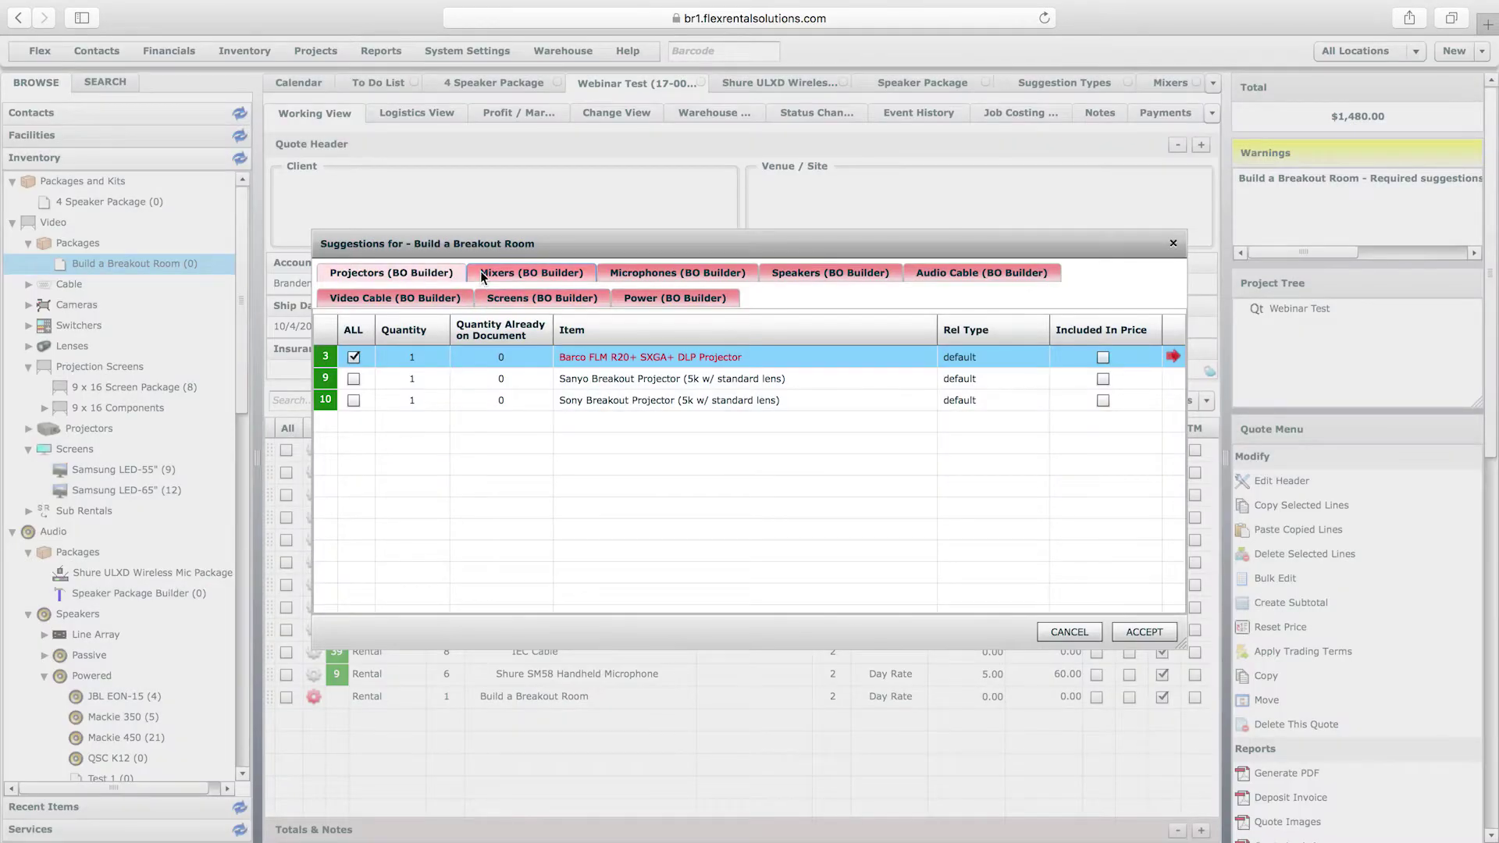
click(1173, 357)
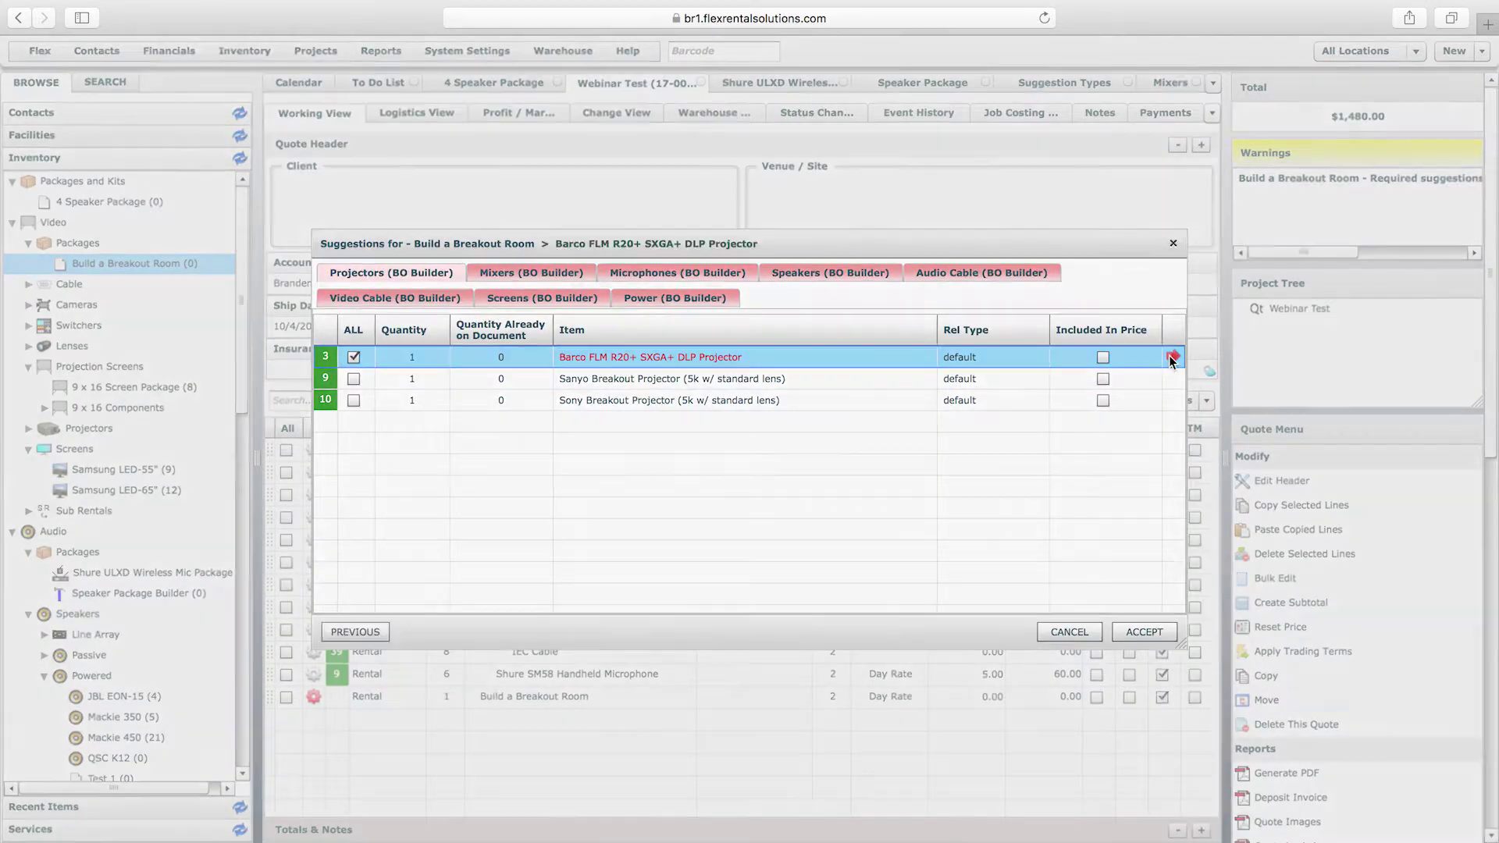
click(354, 333)
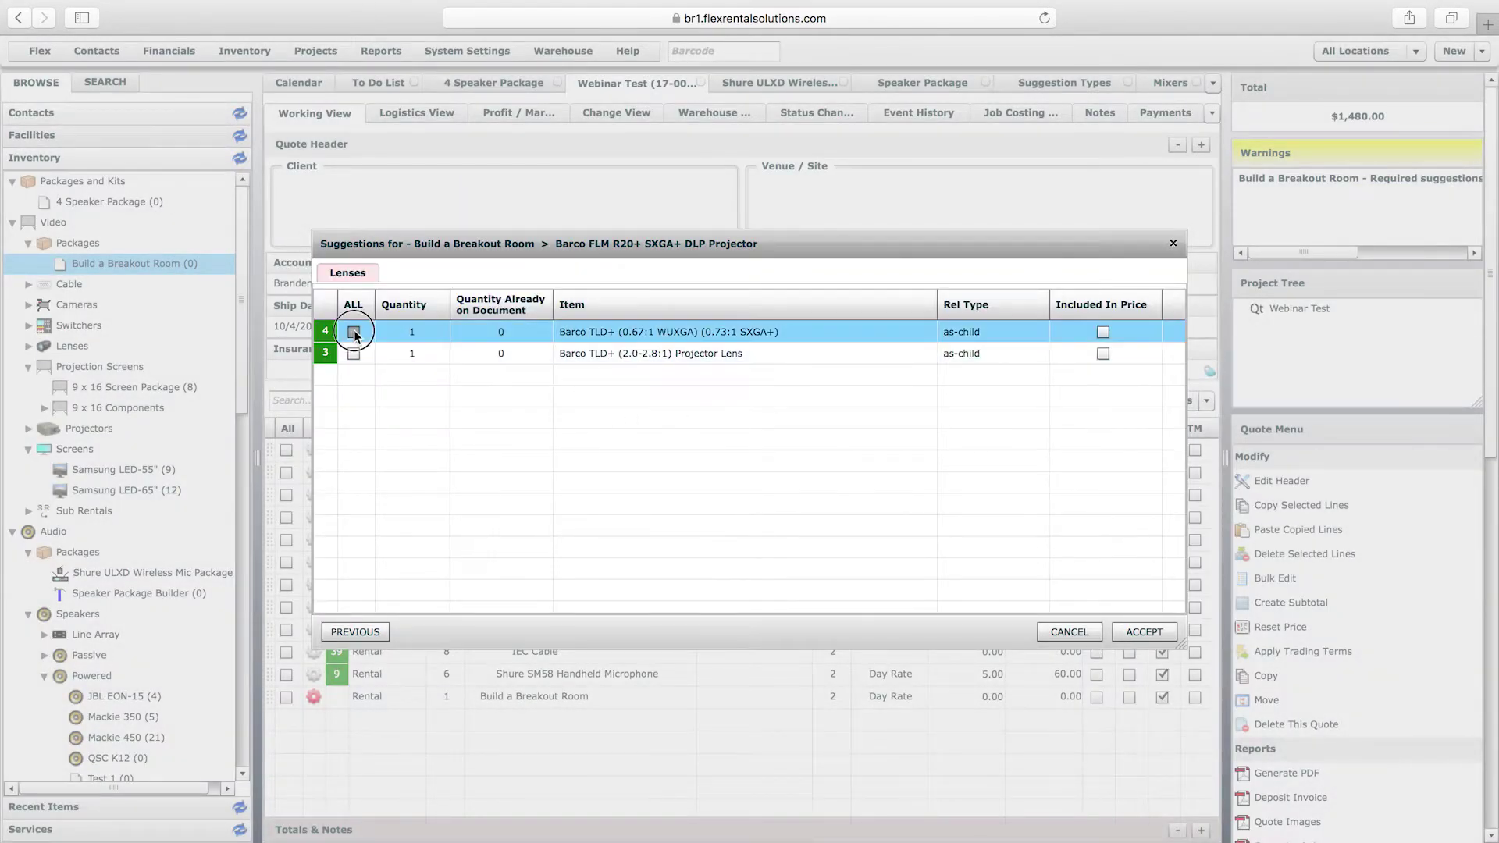
click(1146, 633)
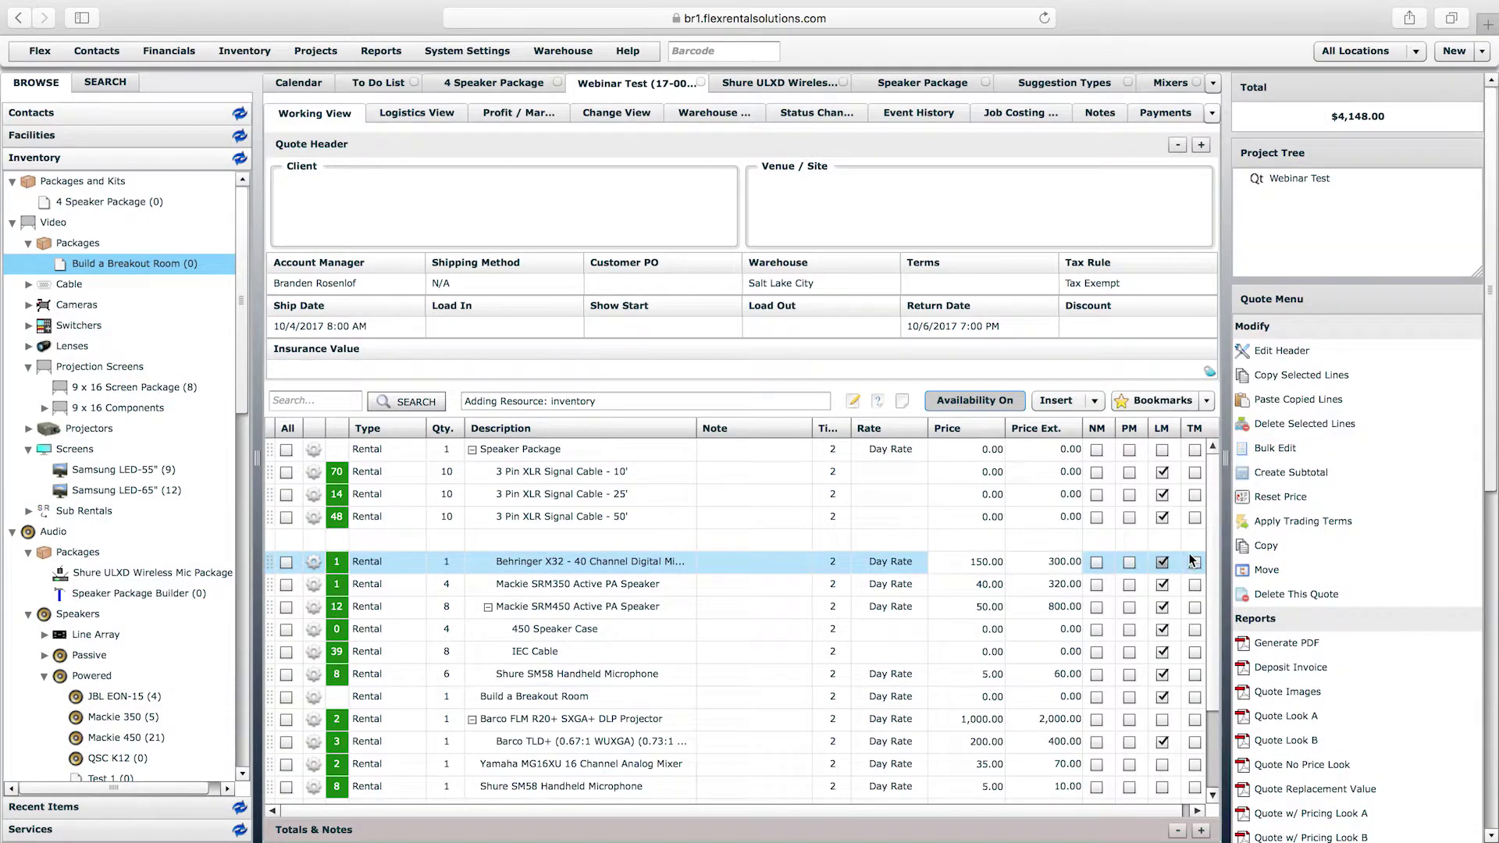
- Compare how the Build a Breakout Room items and the Speaker Package items are nested in the quote's line items
drag(1213, 613, 1214, 715)
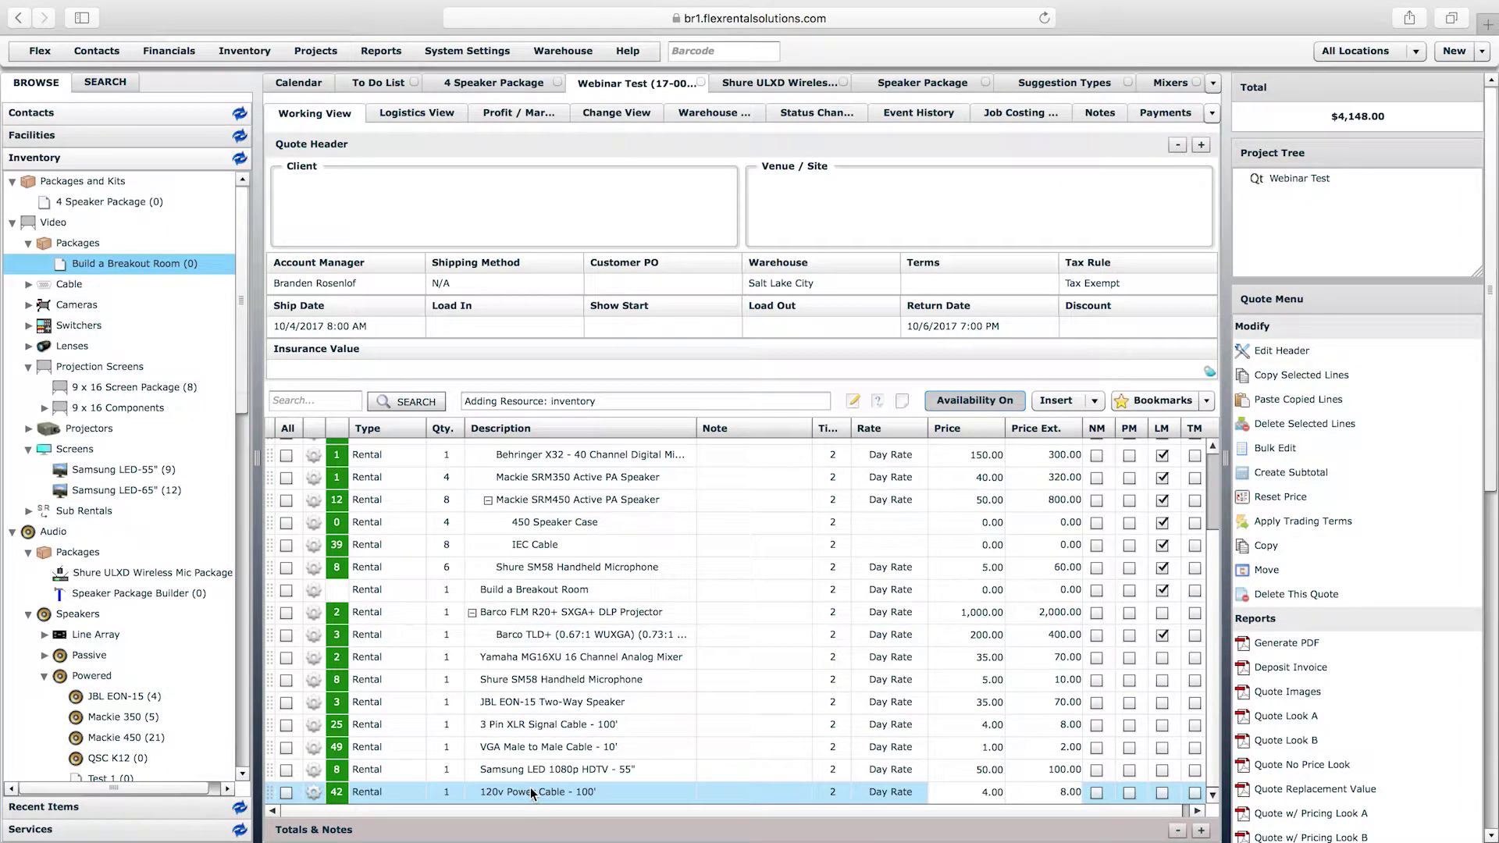
click(1216, 575)
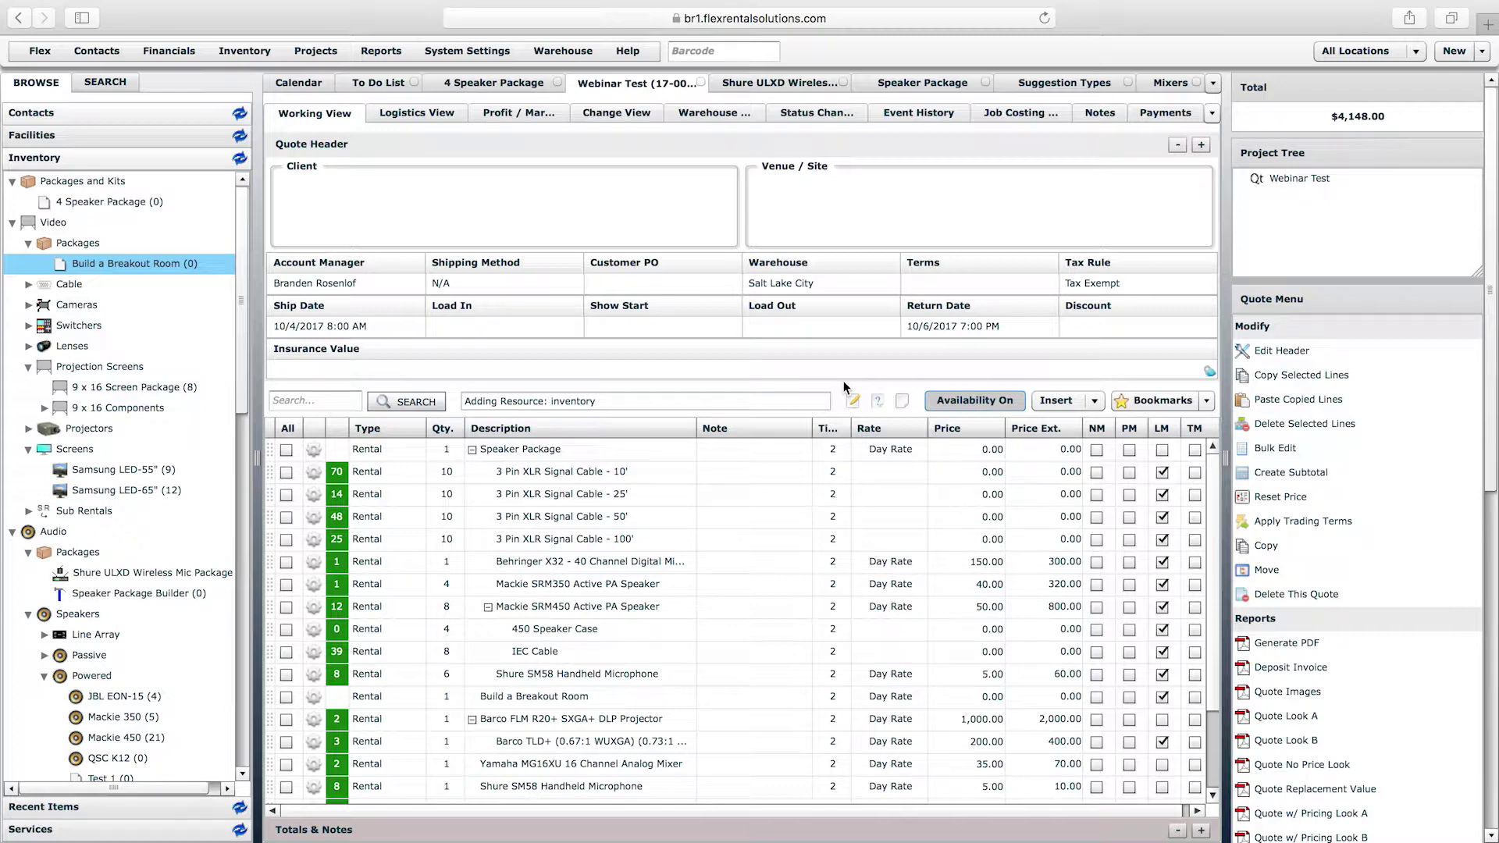
click(522, 440)
click(511, 454)
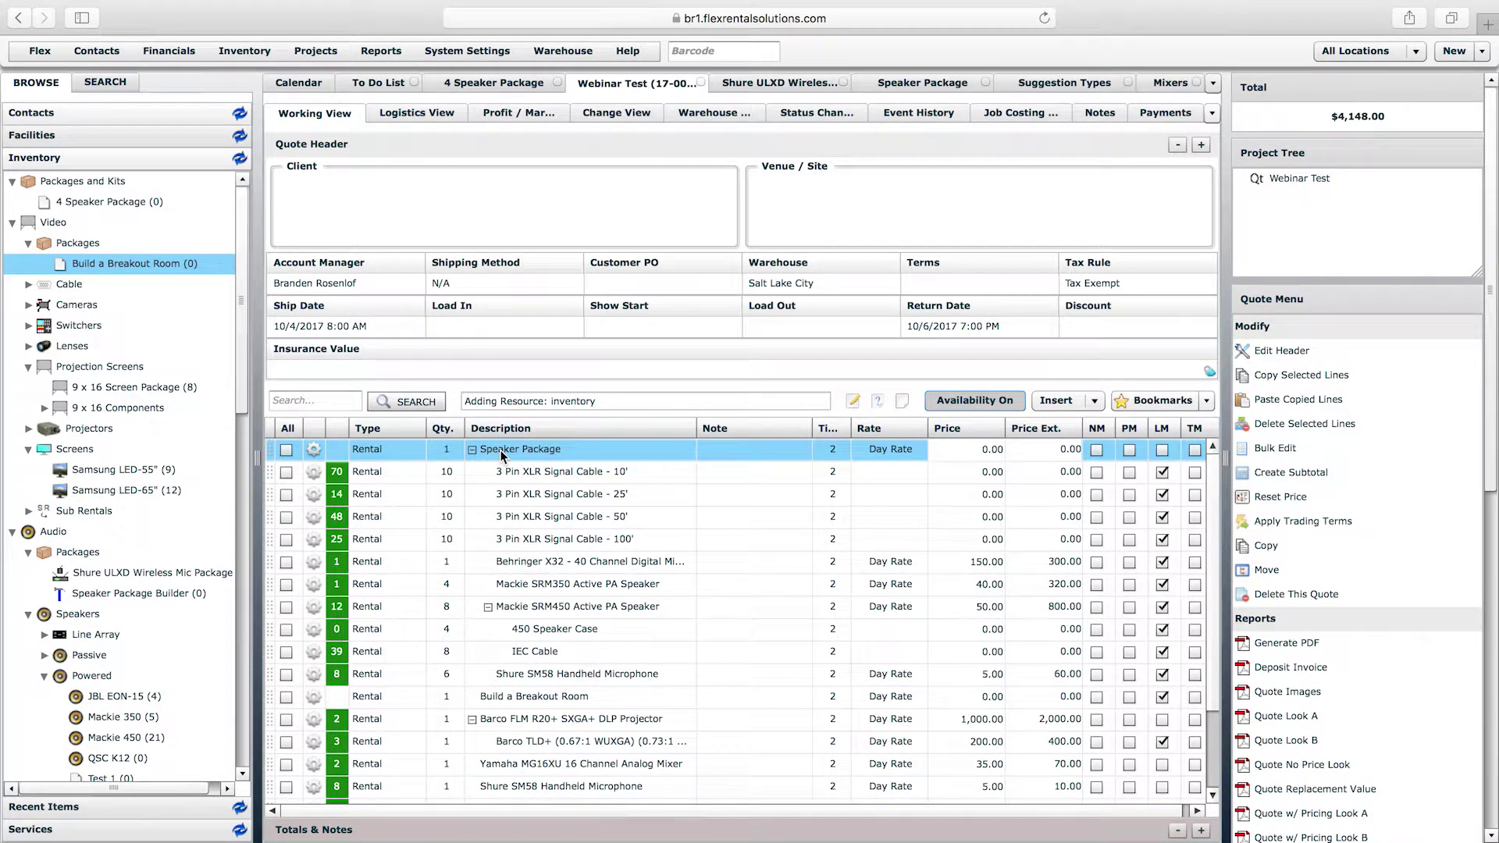
- Delete all line items from the Webinar Test quote
scroll(506, 456, down, 3)
scroll(506, 469, up, 3)
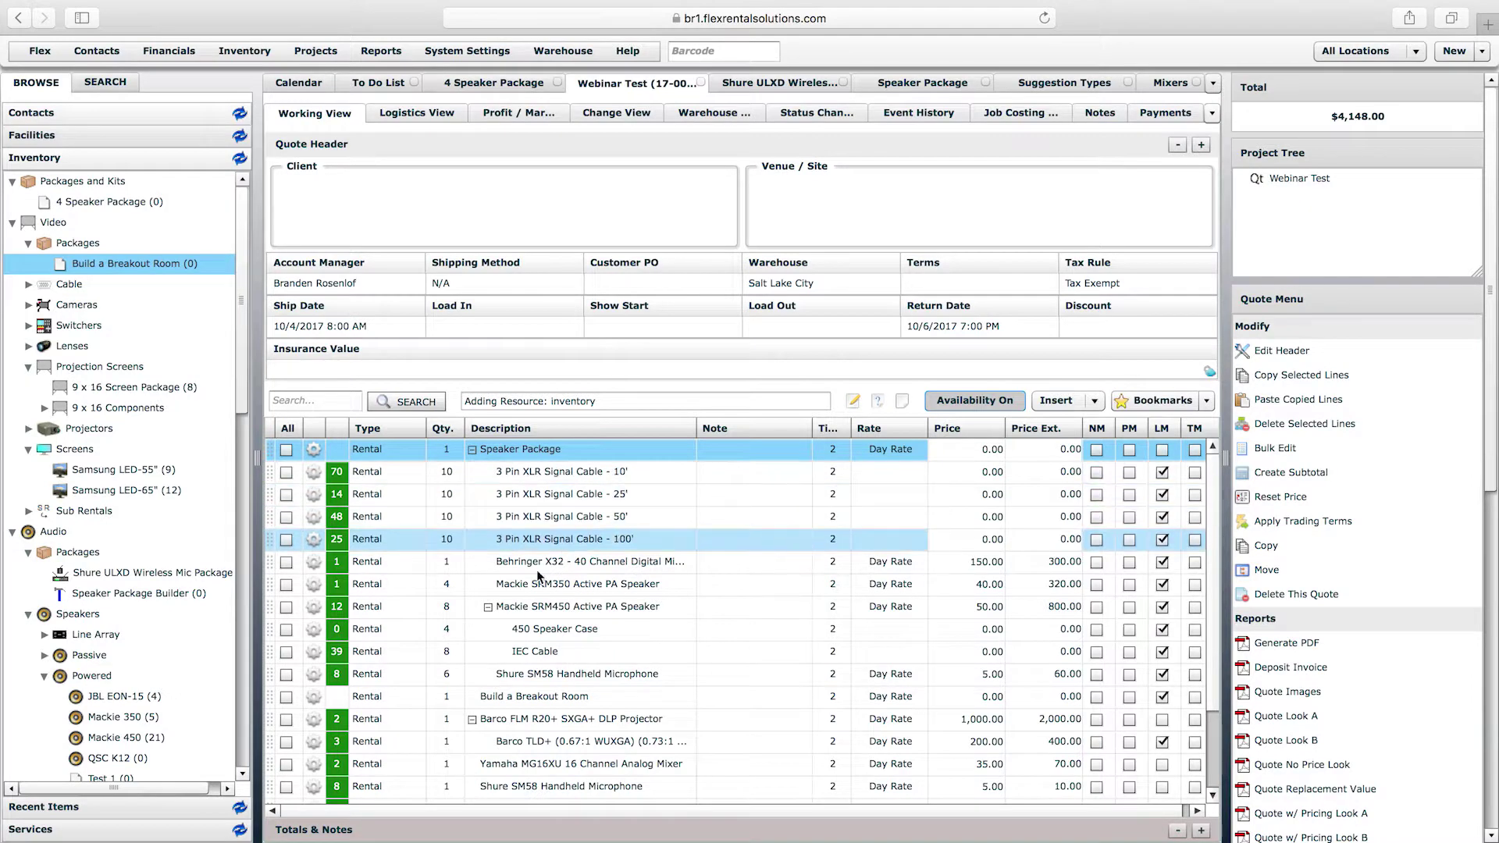
click(288, 438)
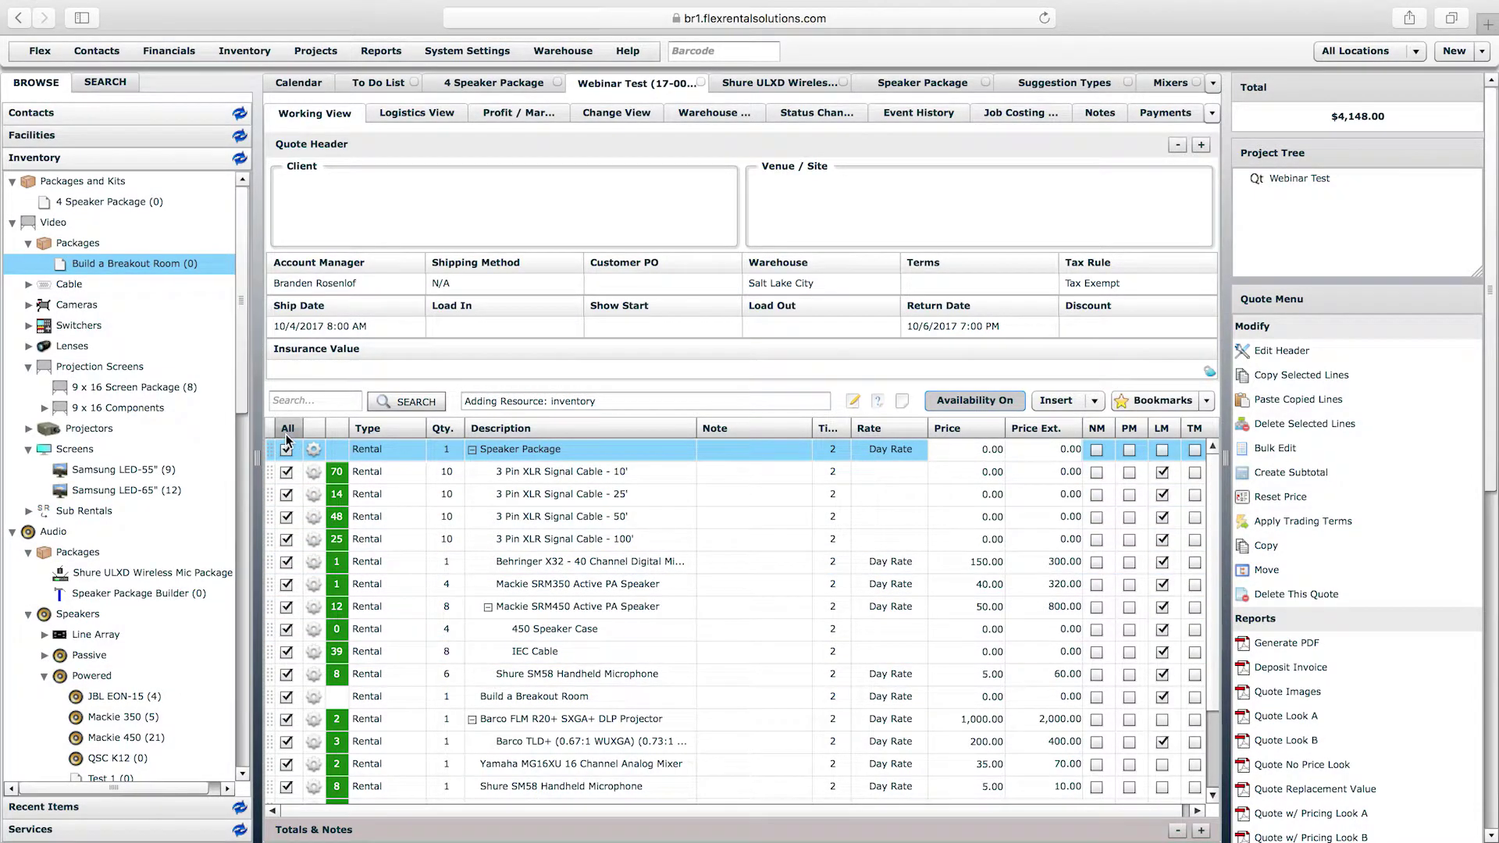
click(1280, 428)
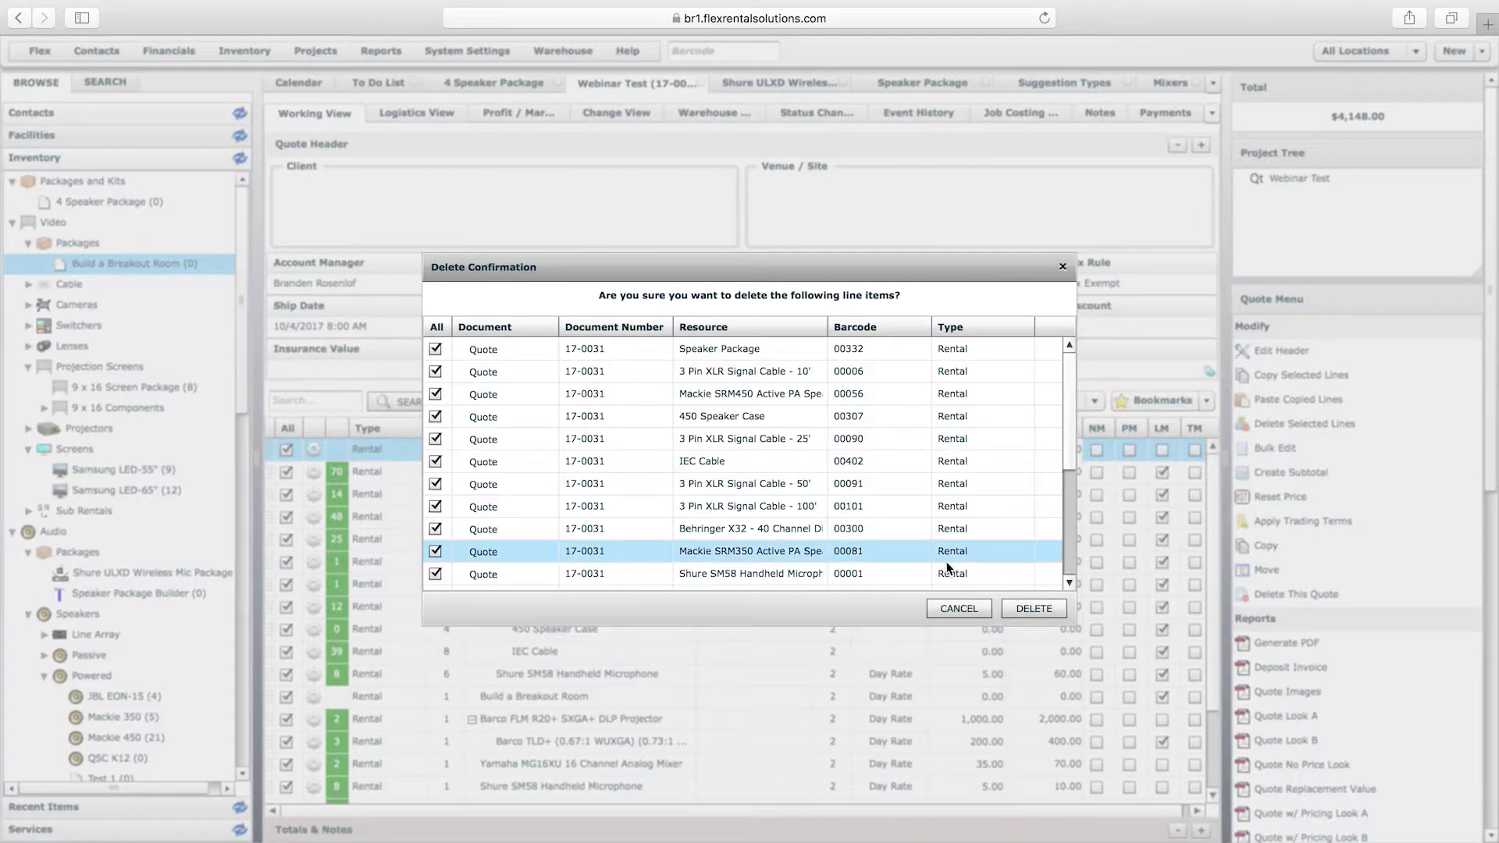
click(1029, 611)
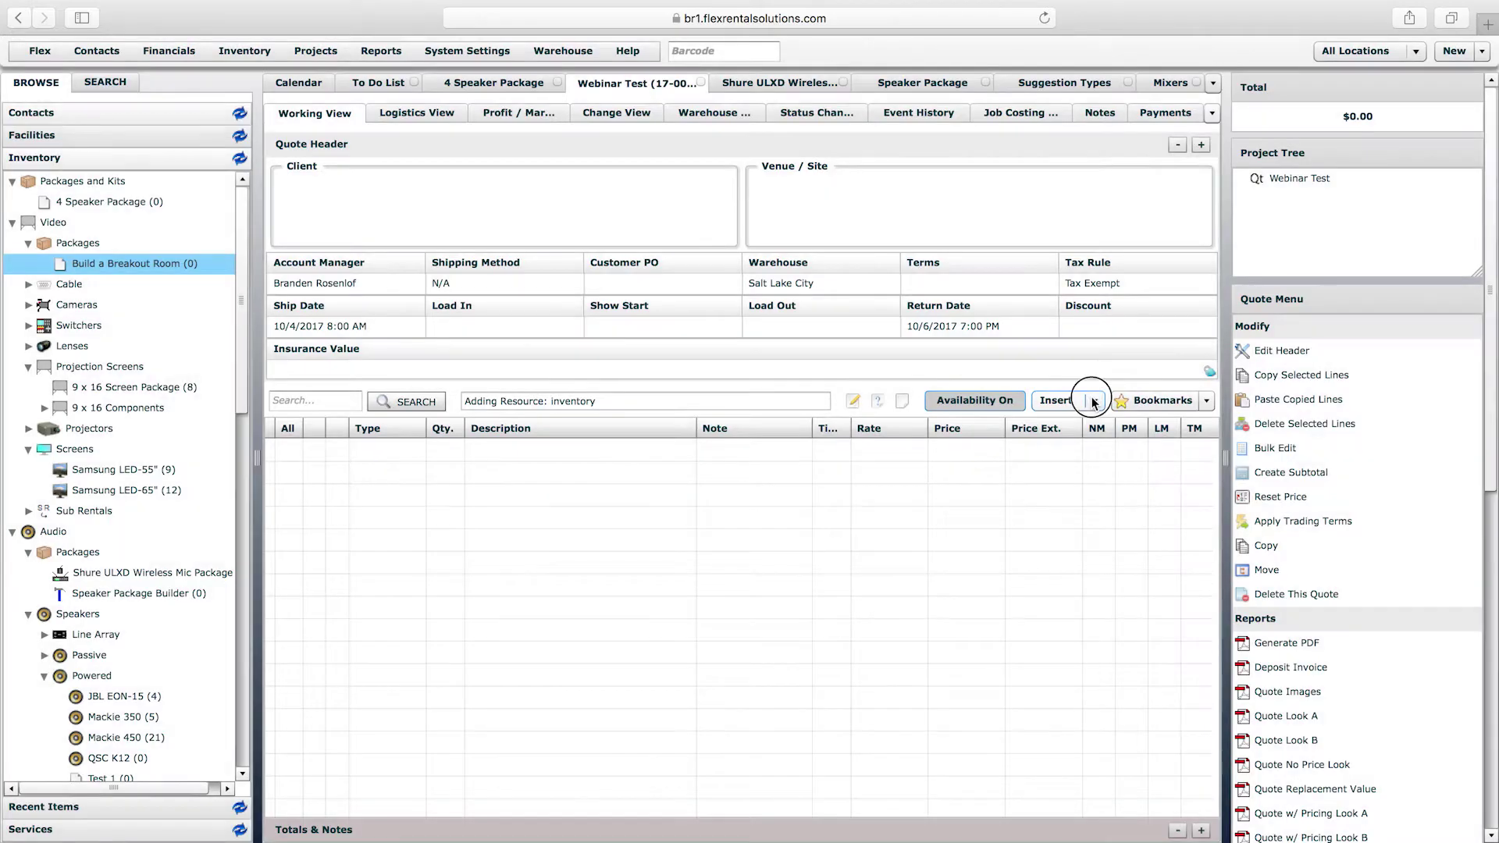
- Switch the quote to Auto sort mode and add one Samsung LED-55" screen
click(1093, 399)
click(1077, 420)
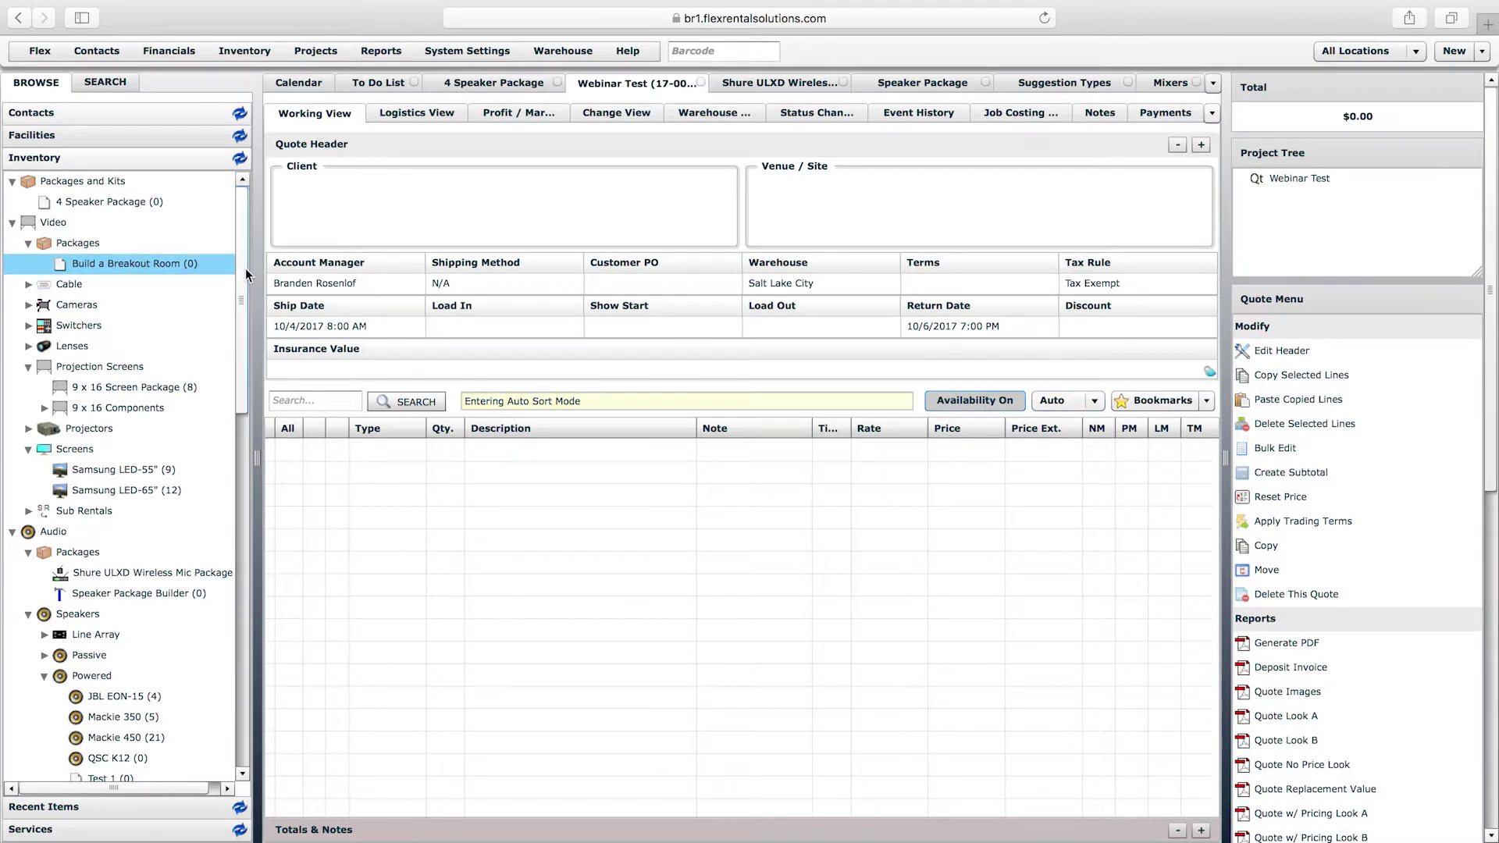
drag(111, 470, 476, 496)
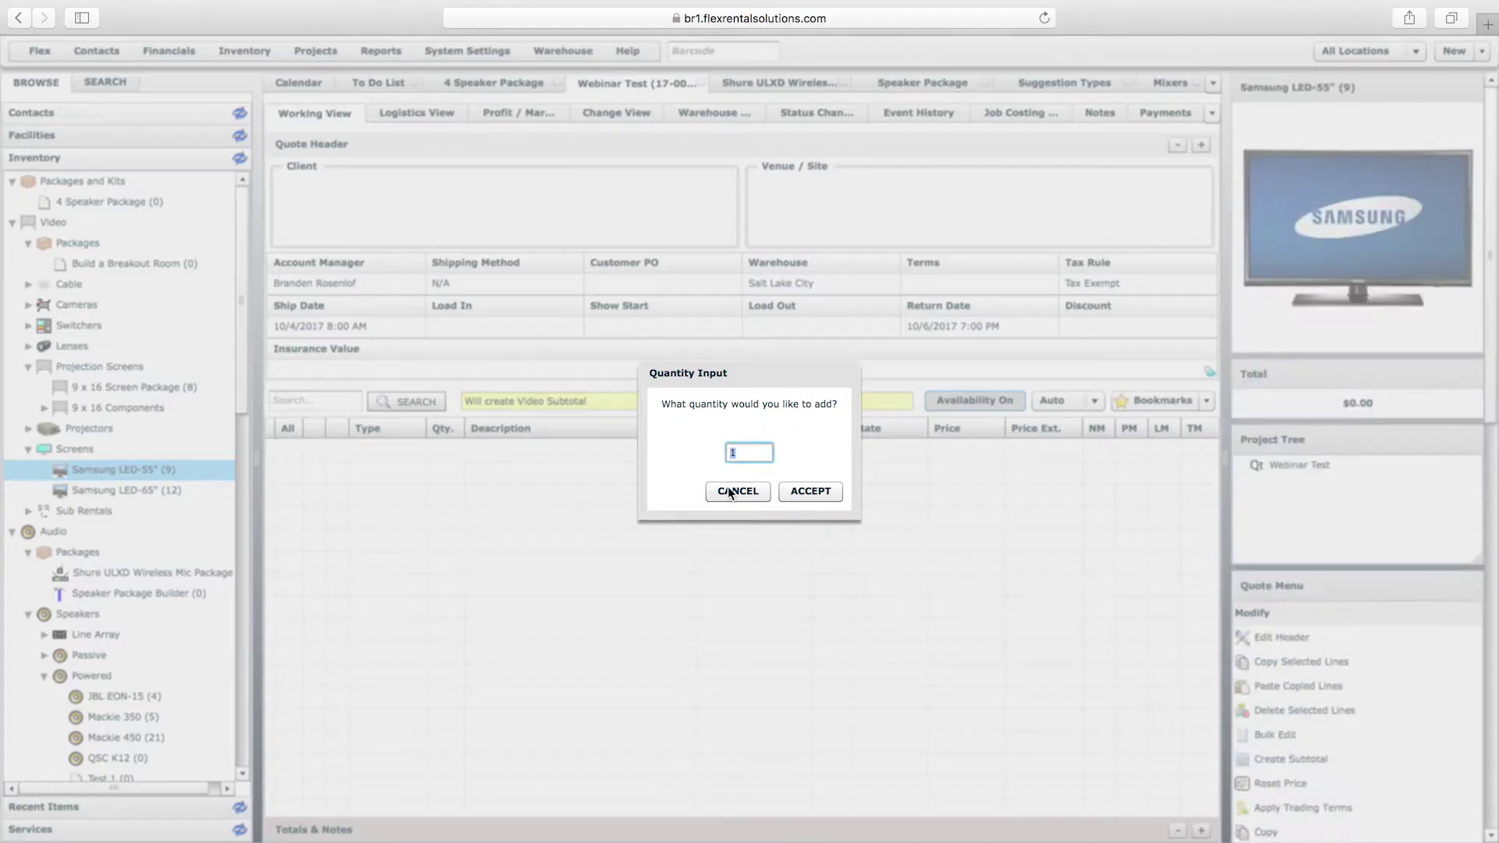
click(812, 492)
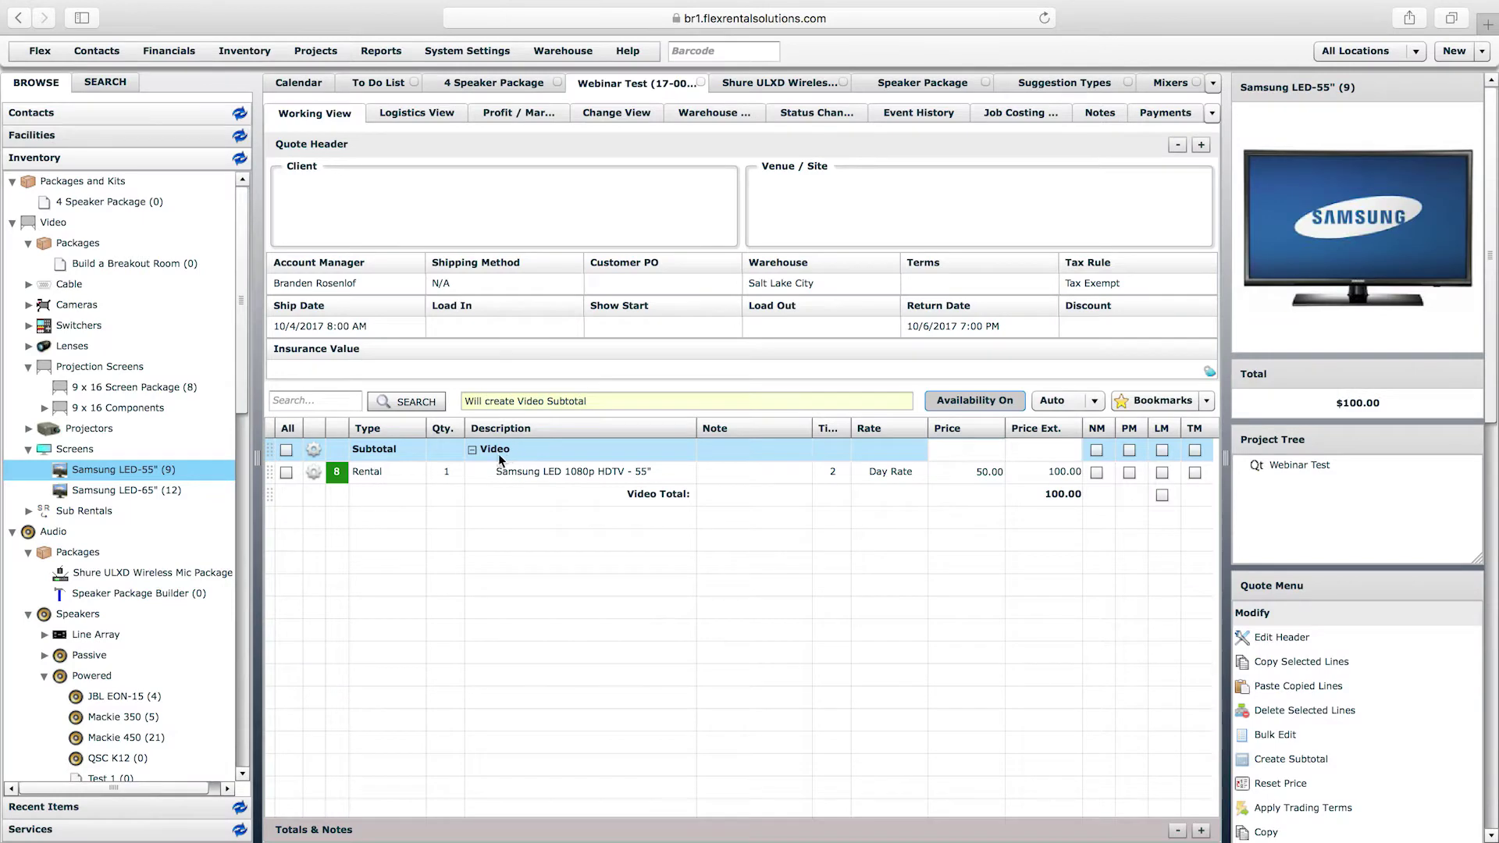
- Add the Speaker Package Builder to the quote and accept all its suggested signal cables, mixers, speakers and microphones
drag(242, 404, 236, 438)
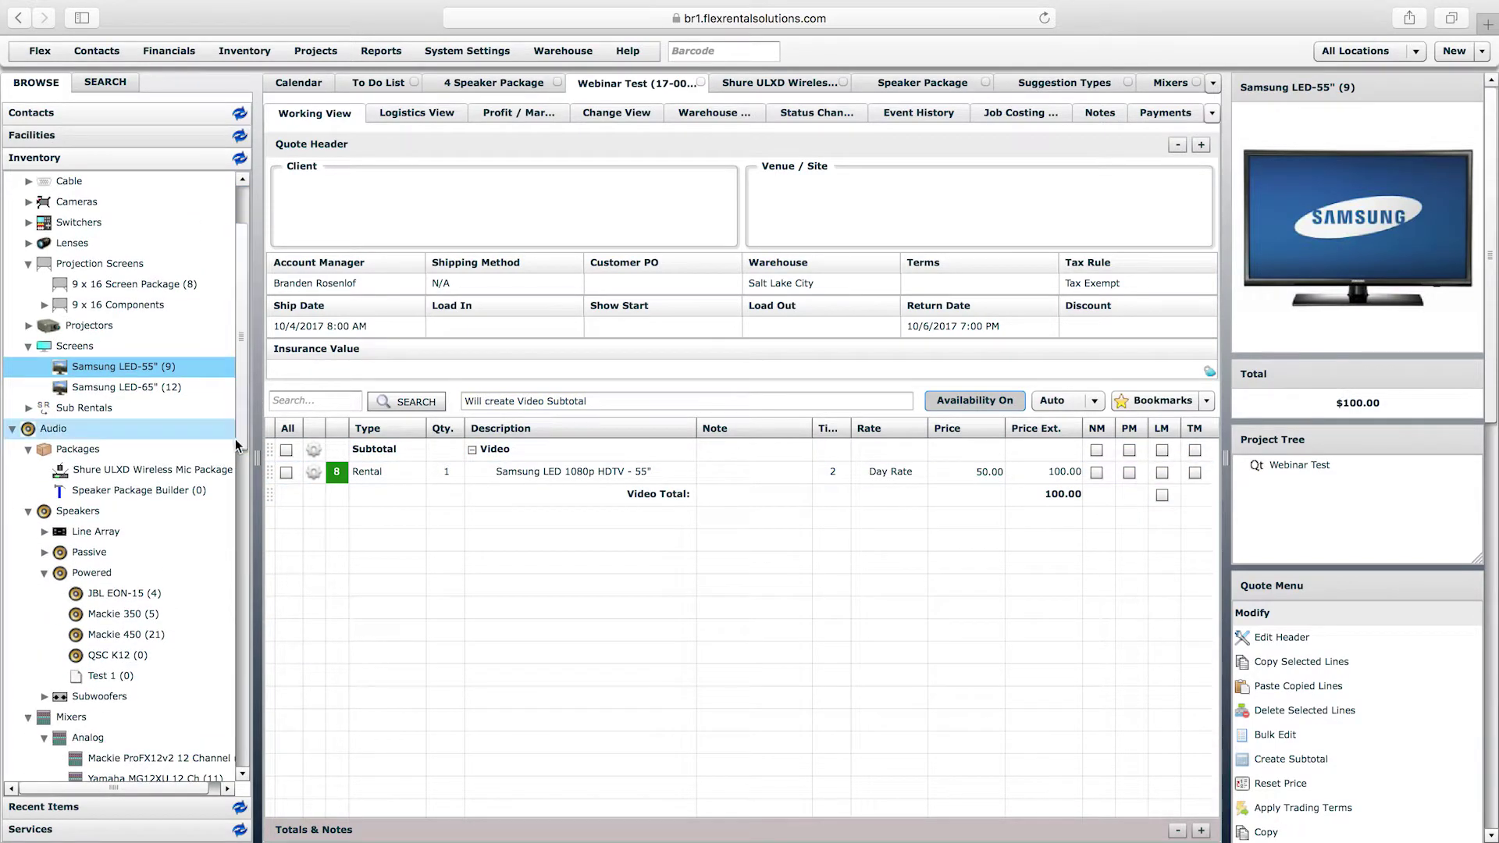
drag(129, 493, 382, 529)
click(808, 493)
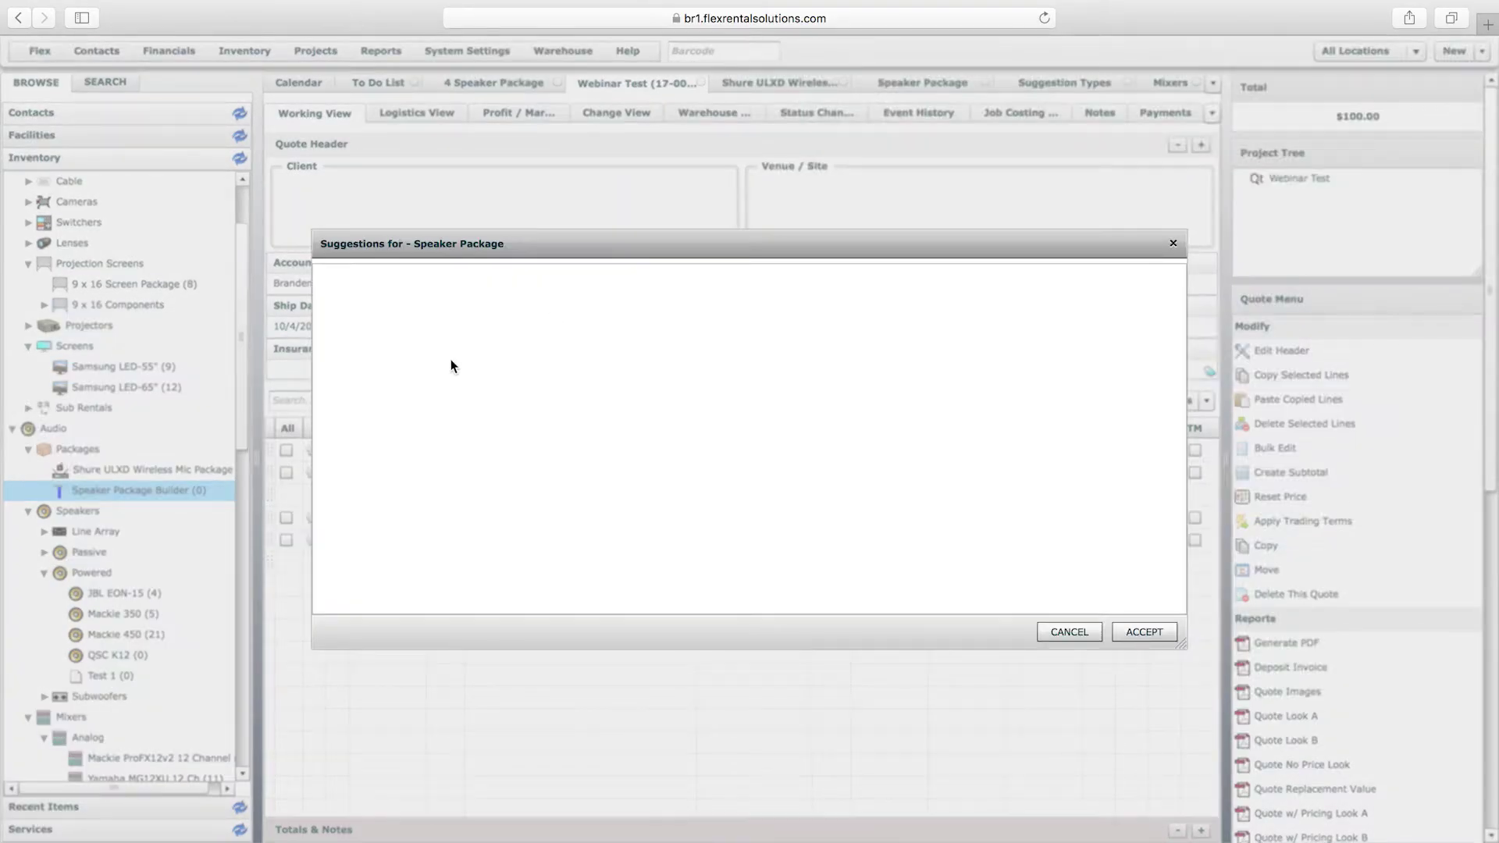
click(352, 313)
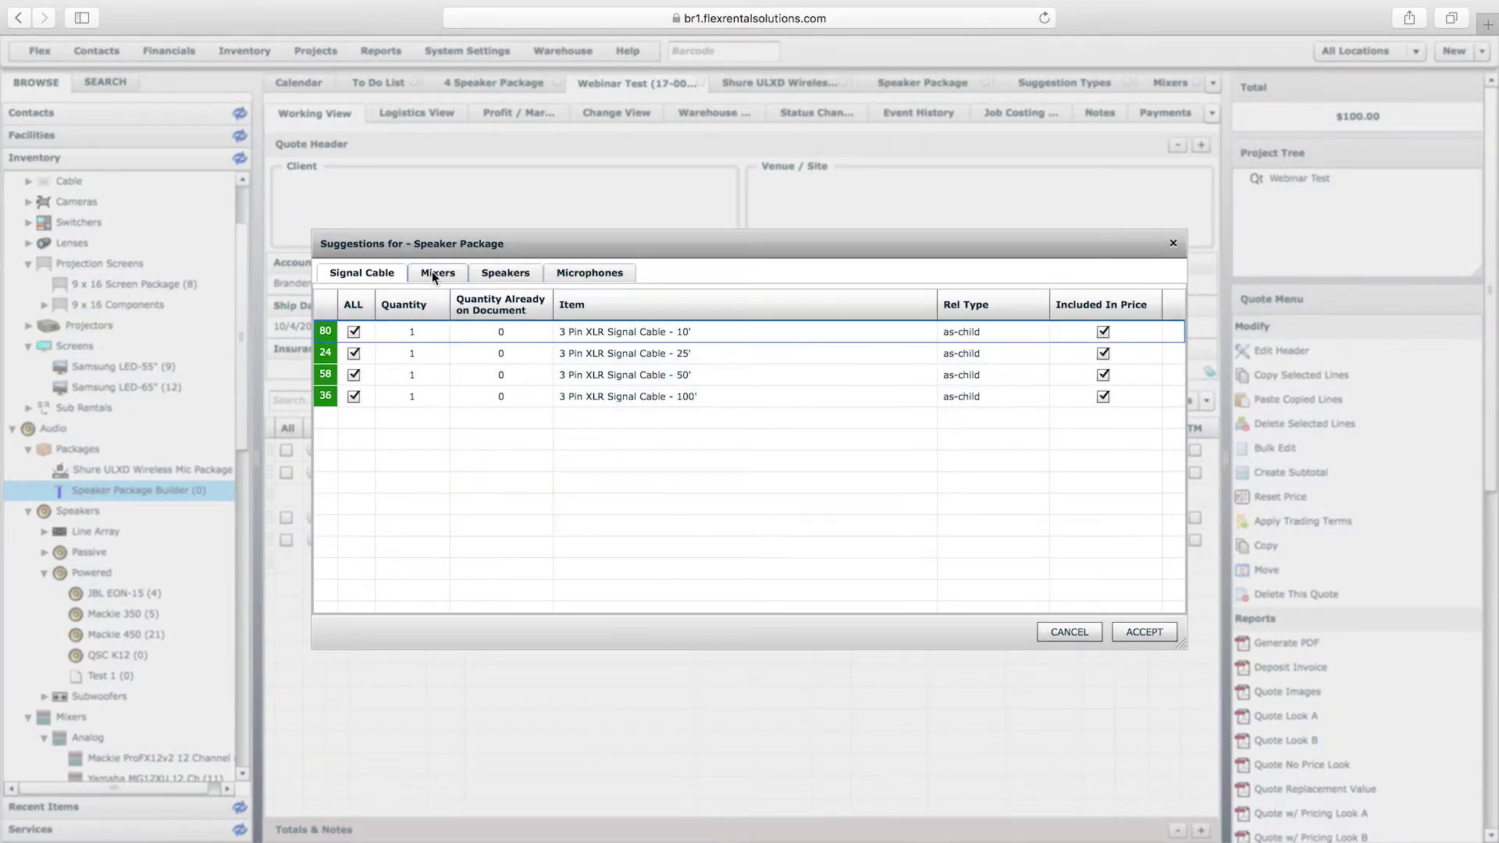
click(433, 270)
click(352, 306)
click(506, 272)
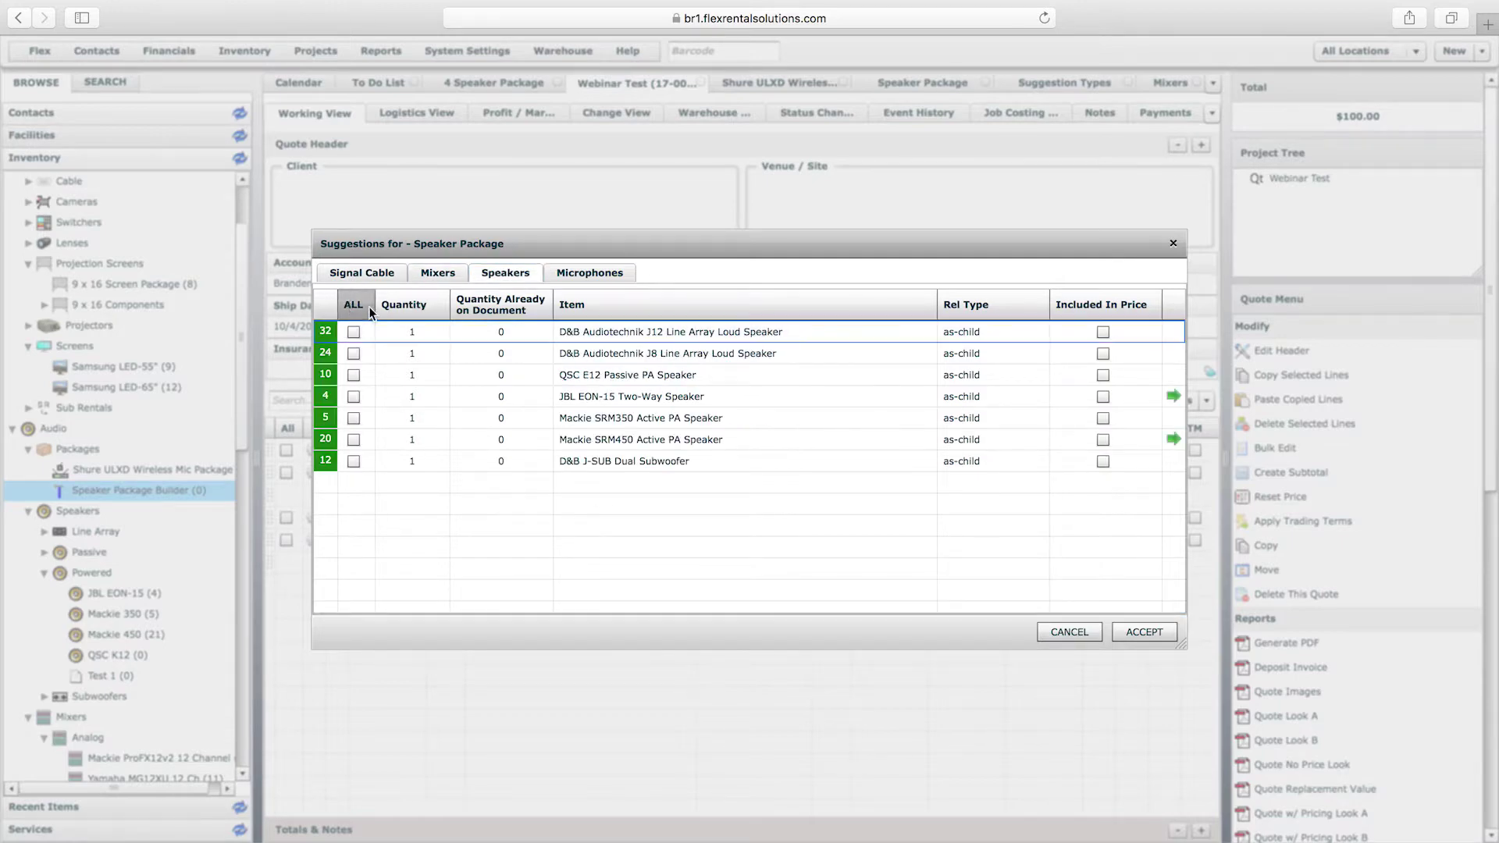
click(590, 273)
click(354, 306)
click(356, 307)
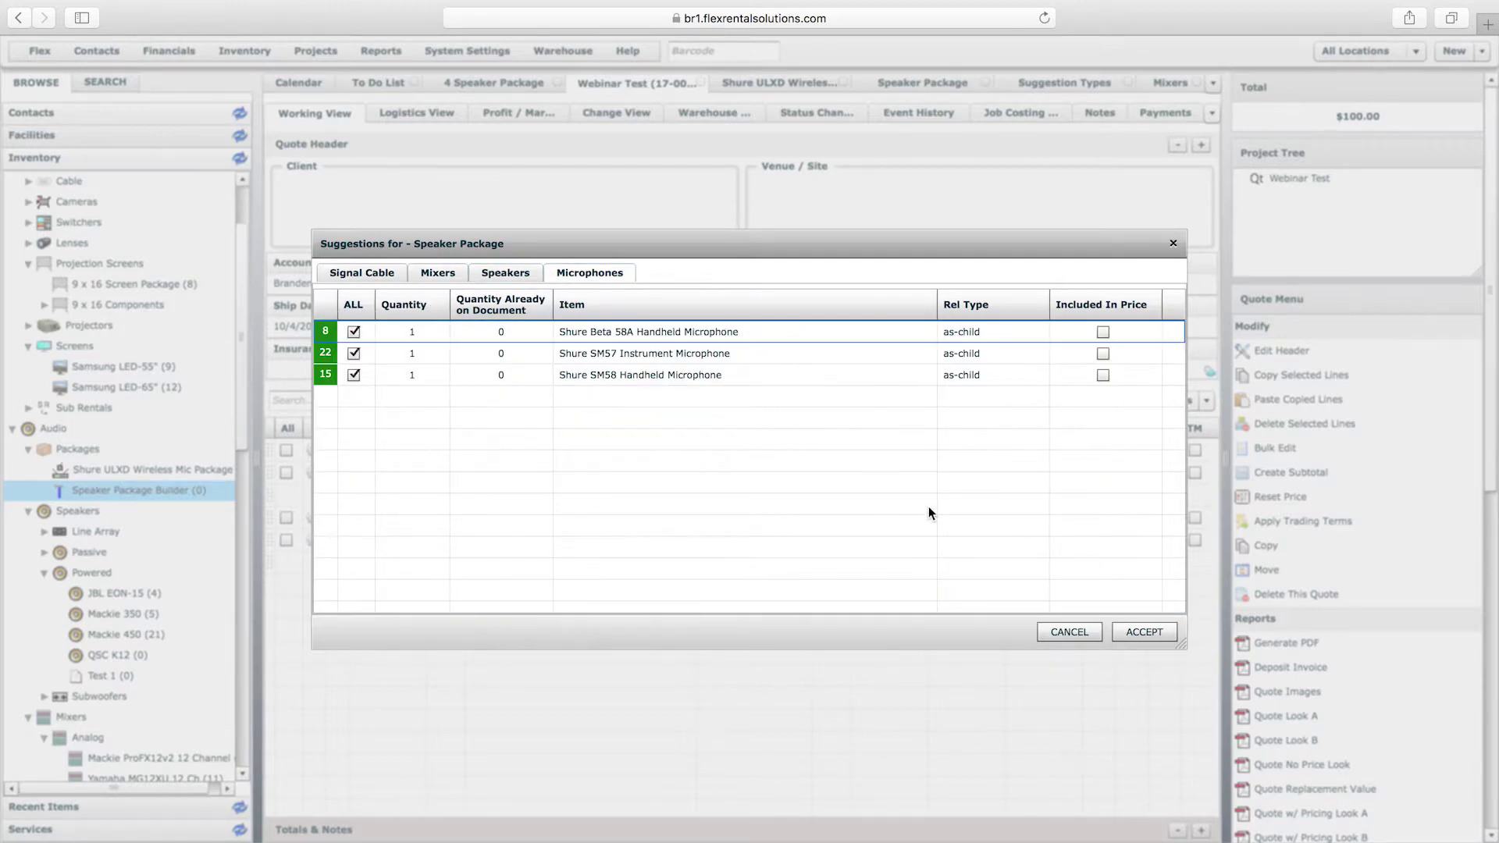
click(1146, 631)
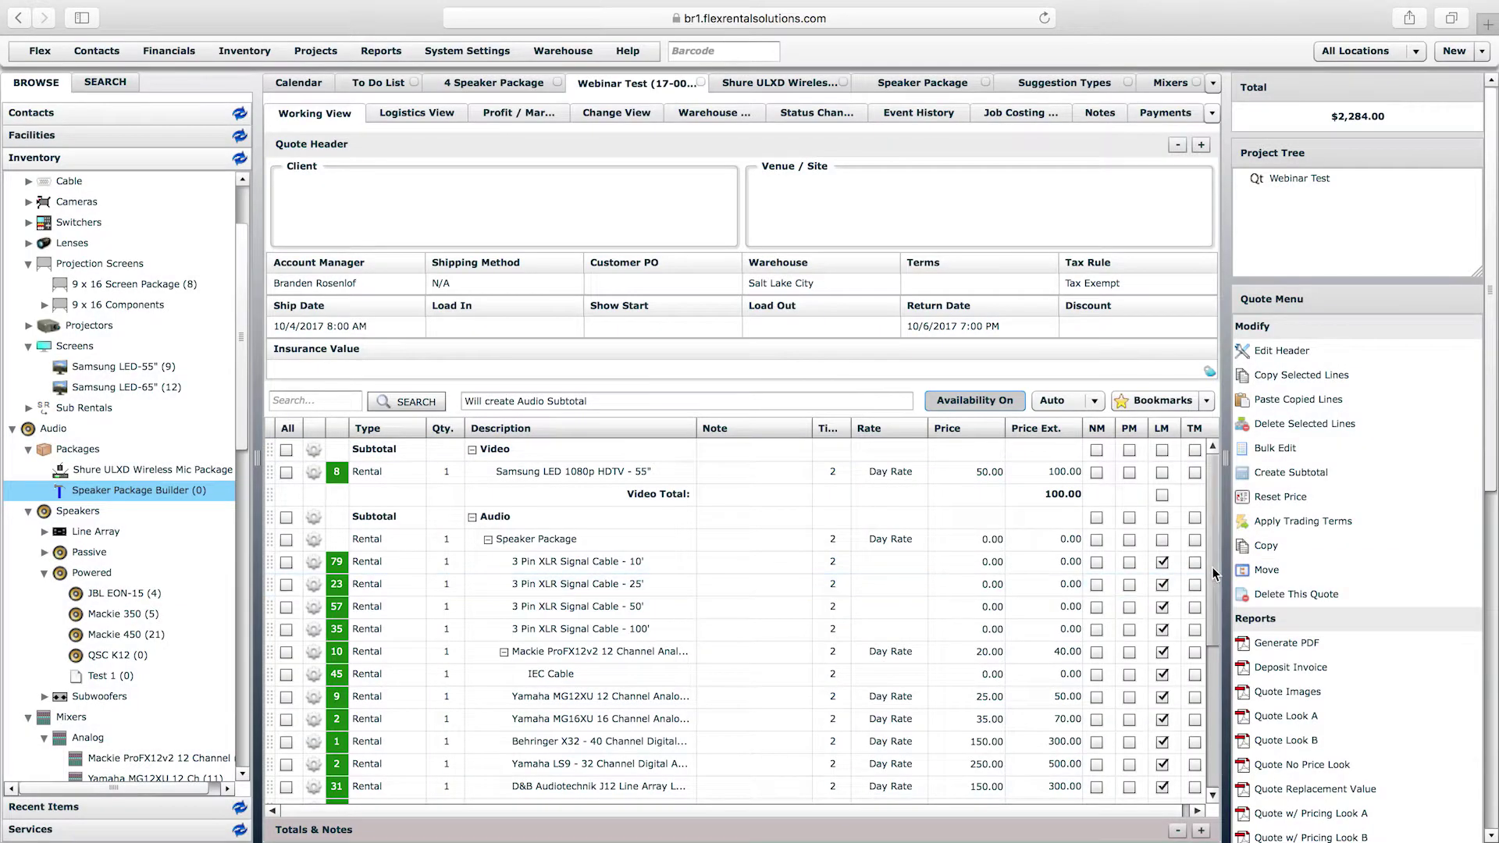
- Review the Speaker Package lines grouped under the Audio subtotal and collapse the Speaker Package
scroll(1212, 578, down, 2)
scroll(1210, 745, down, 3)
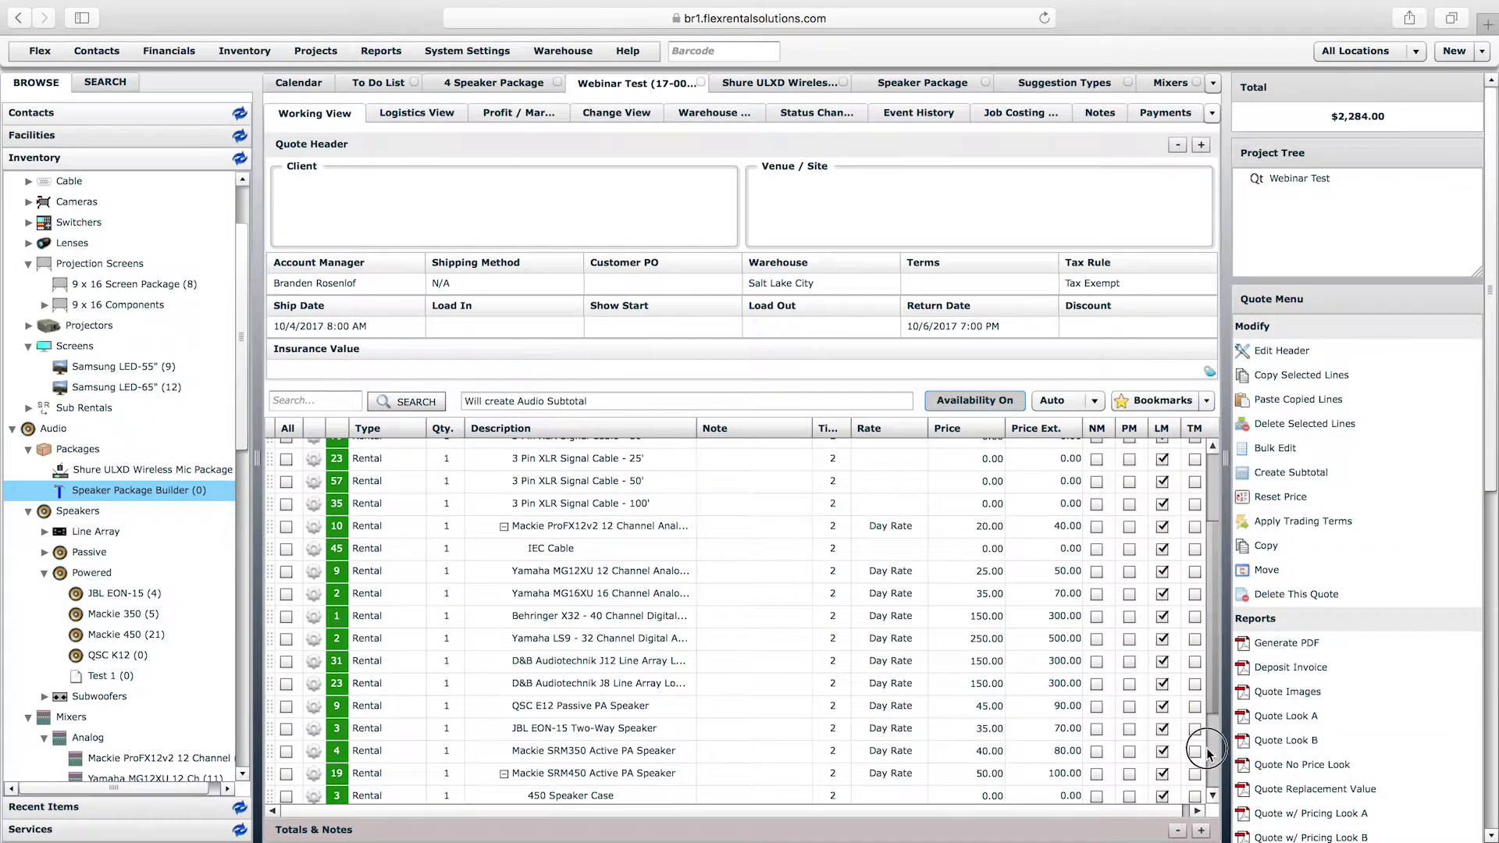
scroll(1218, 679, down, 2)
scroll(1221, 493, up, 5)
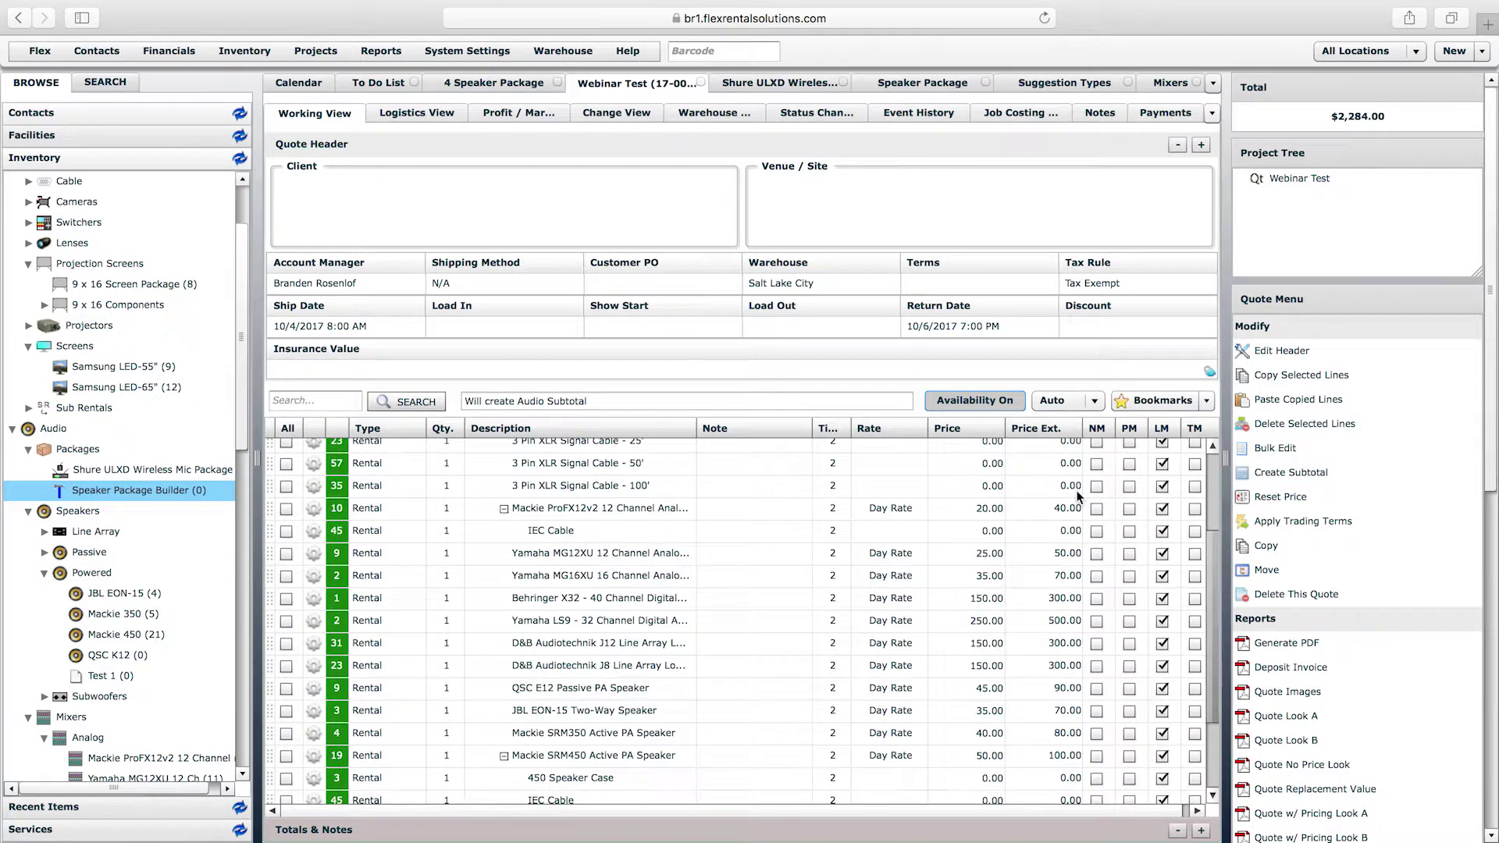
scroll(662, 539, up, 3)
click(662, 539)
click(488, 539)
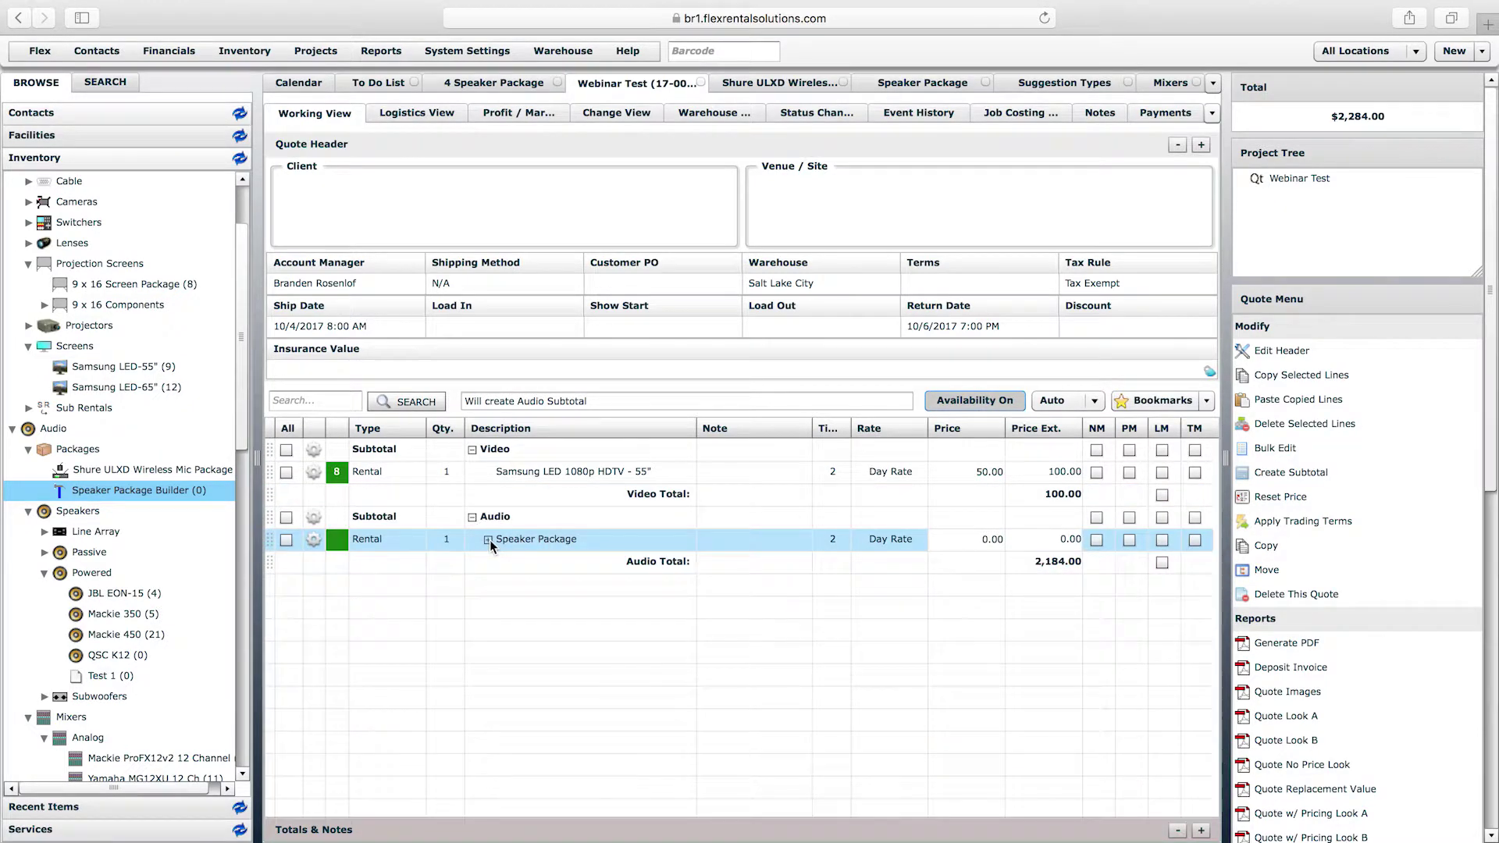
click(474, 516)
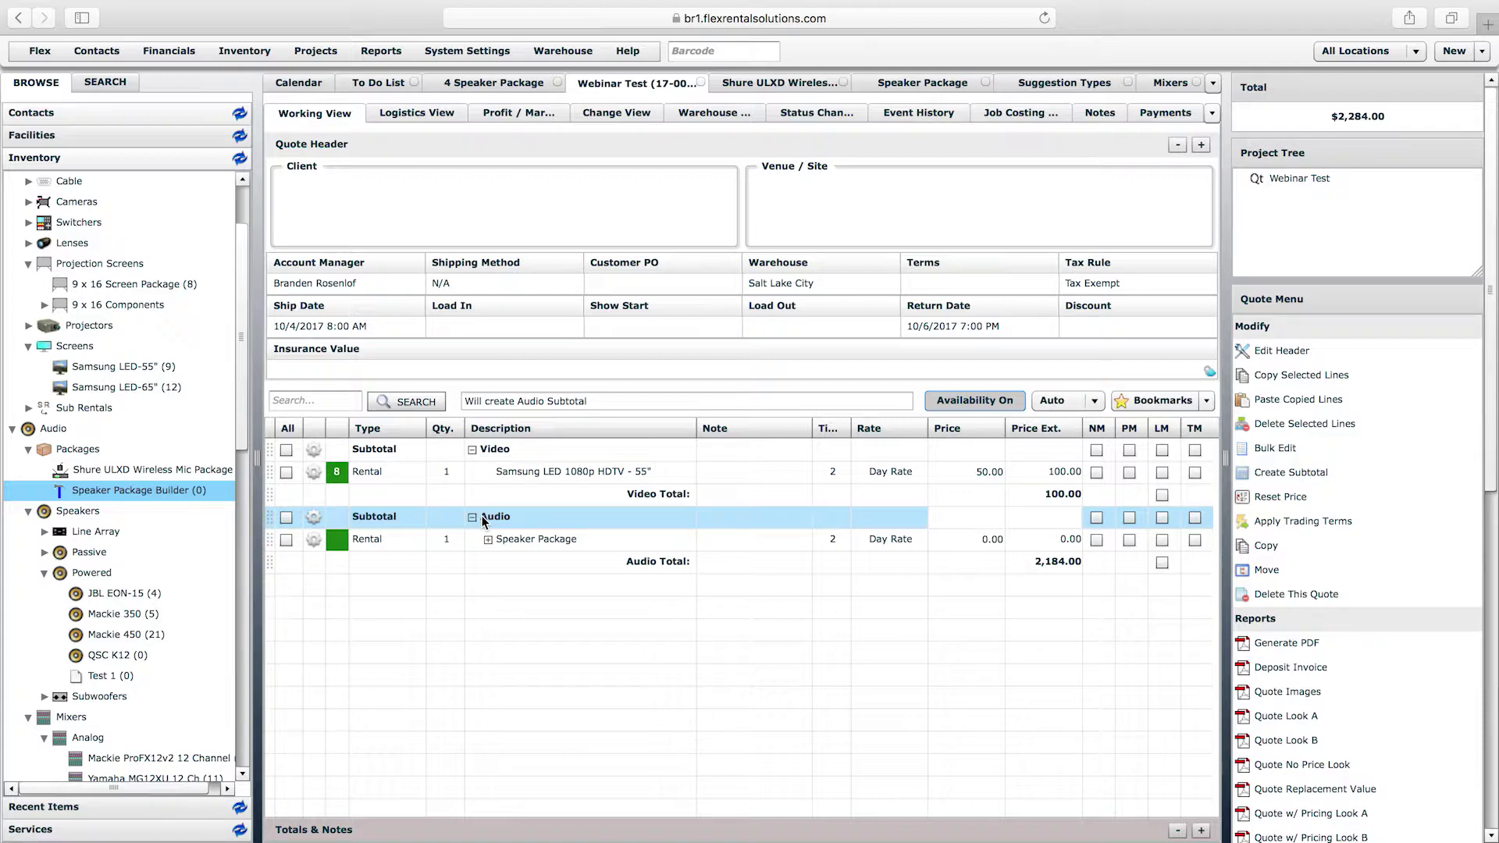
- Open the Build a Breakout Room inventory item, examine its suggested items and their suggestion types, and refresh the inventory tree
drag(244, 300, 252, 256)
click(147, 271)
double_click(127, 271)
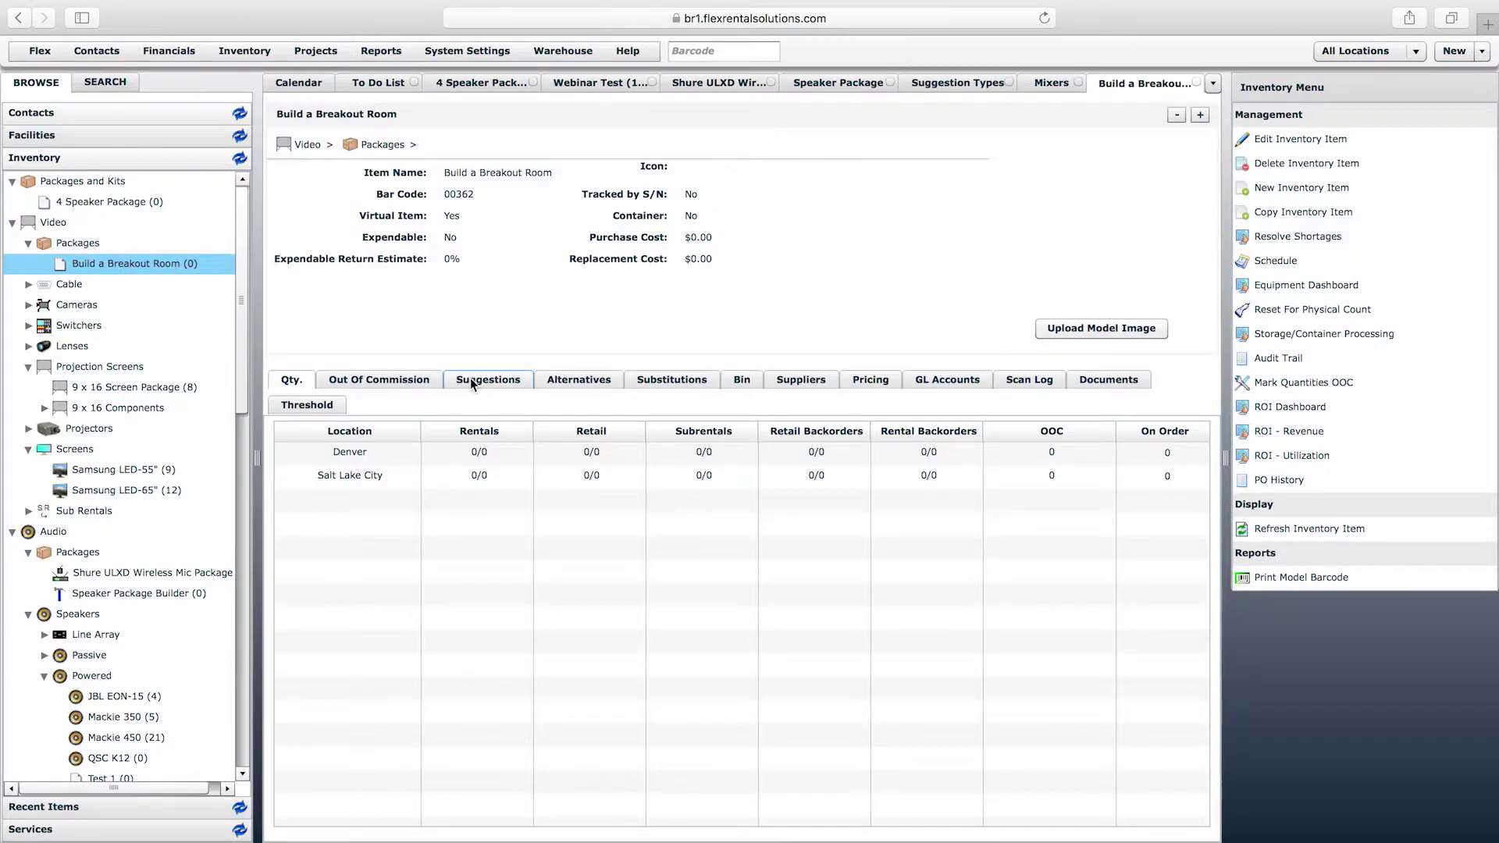
click(472, 379)
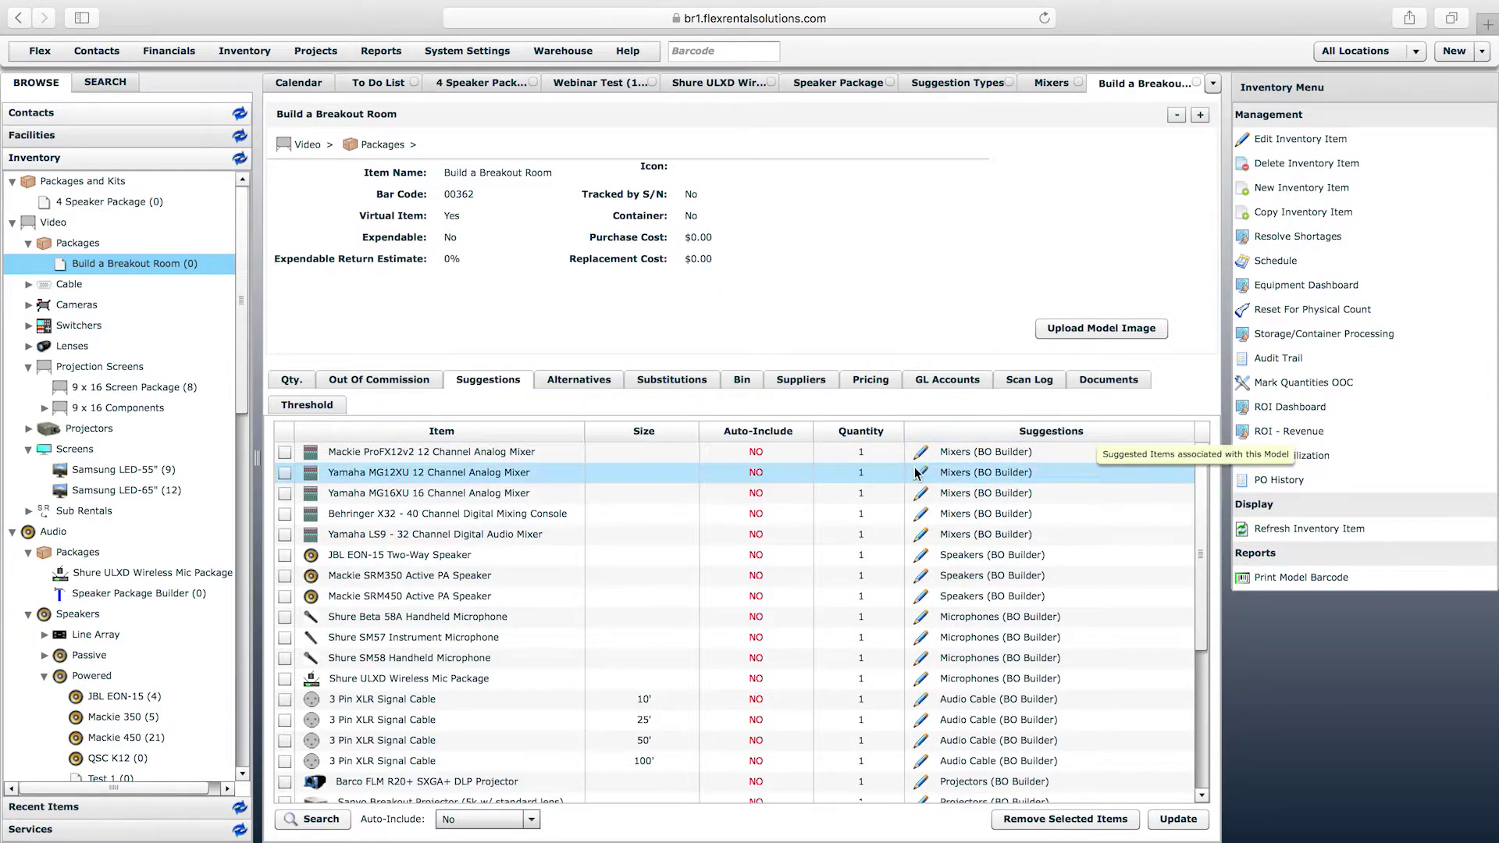
scroll(493, 621, down, 4)
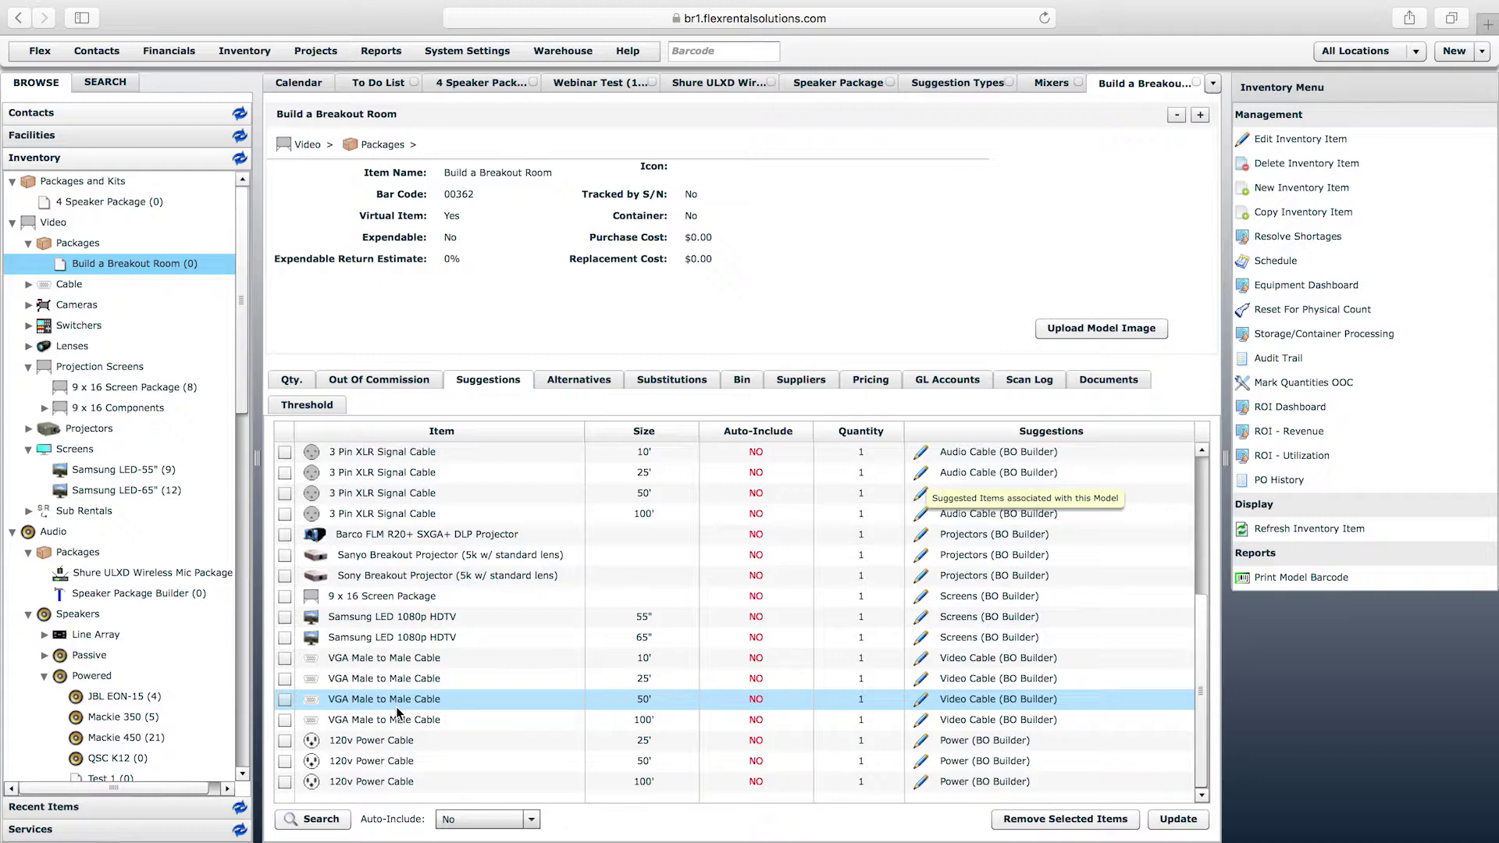
click(240, 160)
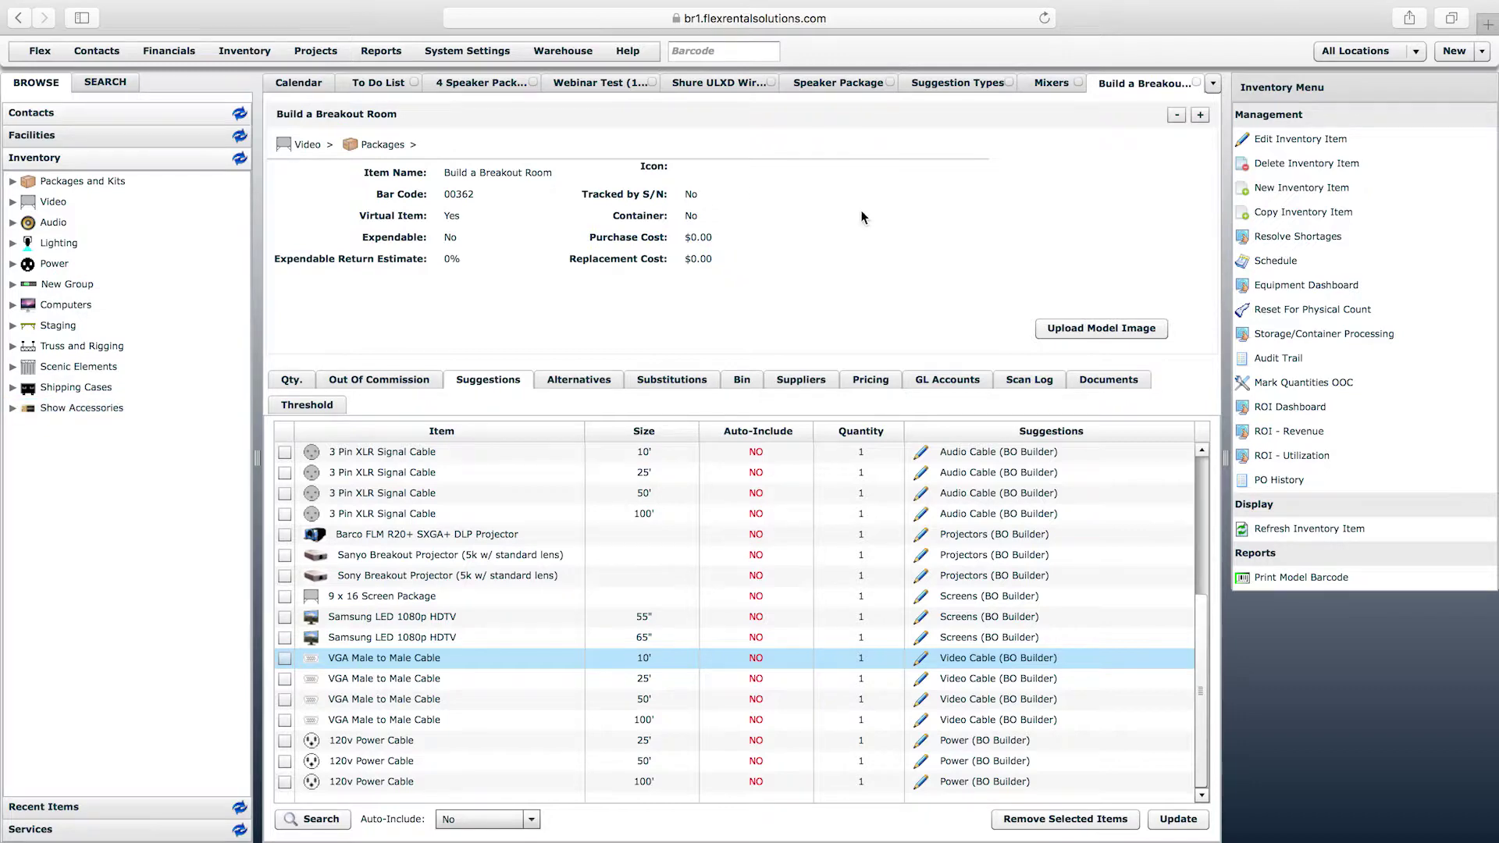
- Return to the Webinar Test quote and delete its Video and Audio subtotals with all their line items
click(606, 87)
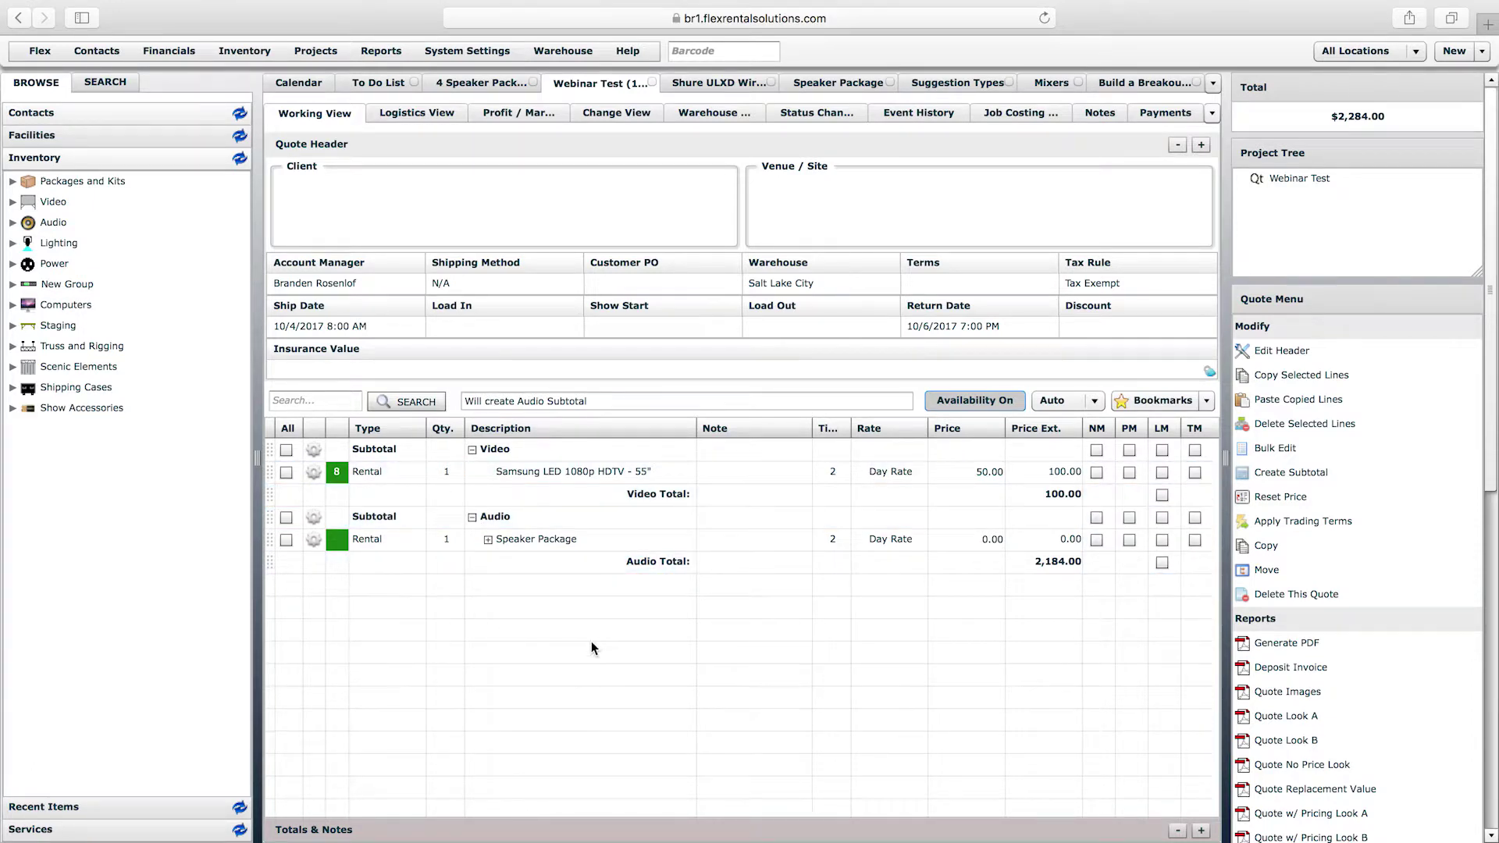
click(291, 430)
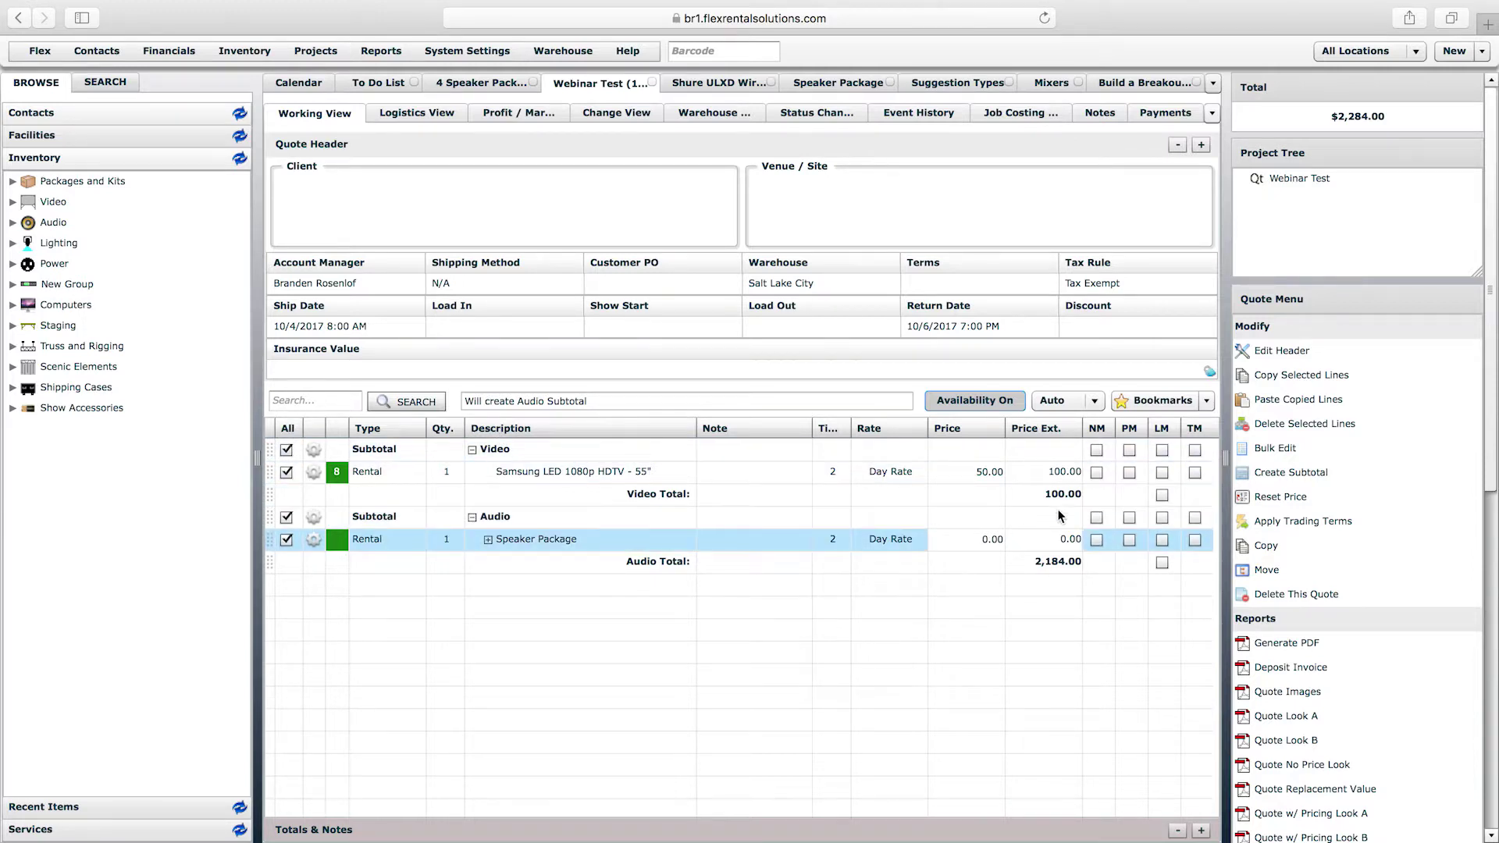
click(1302, 425)
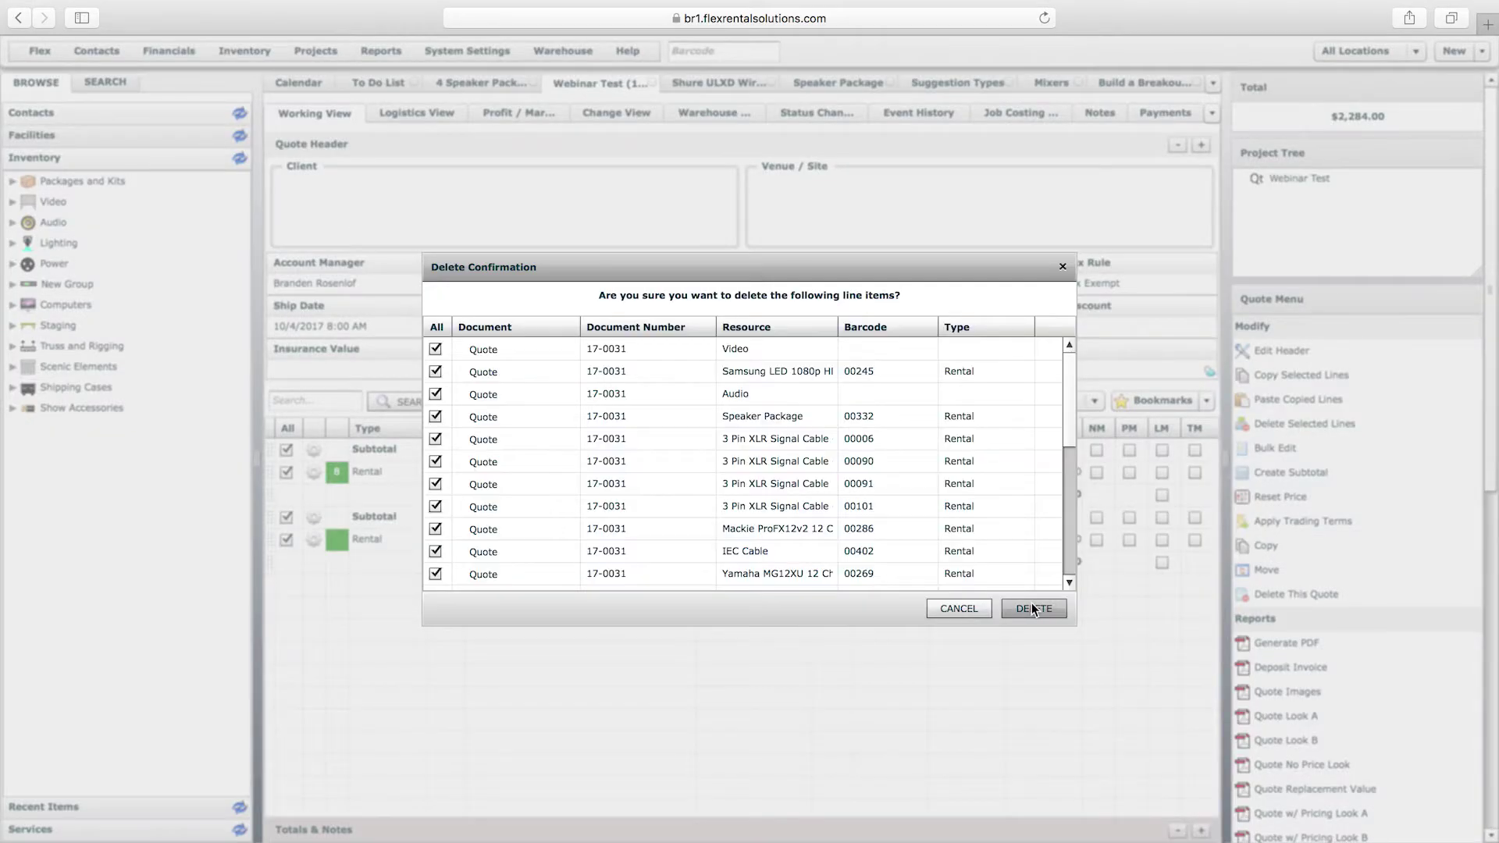
click(1029, 602)
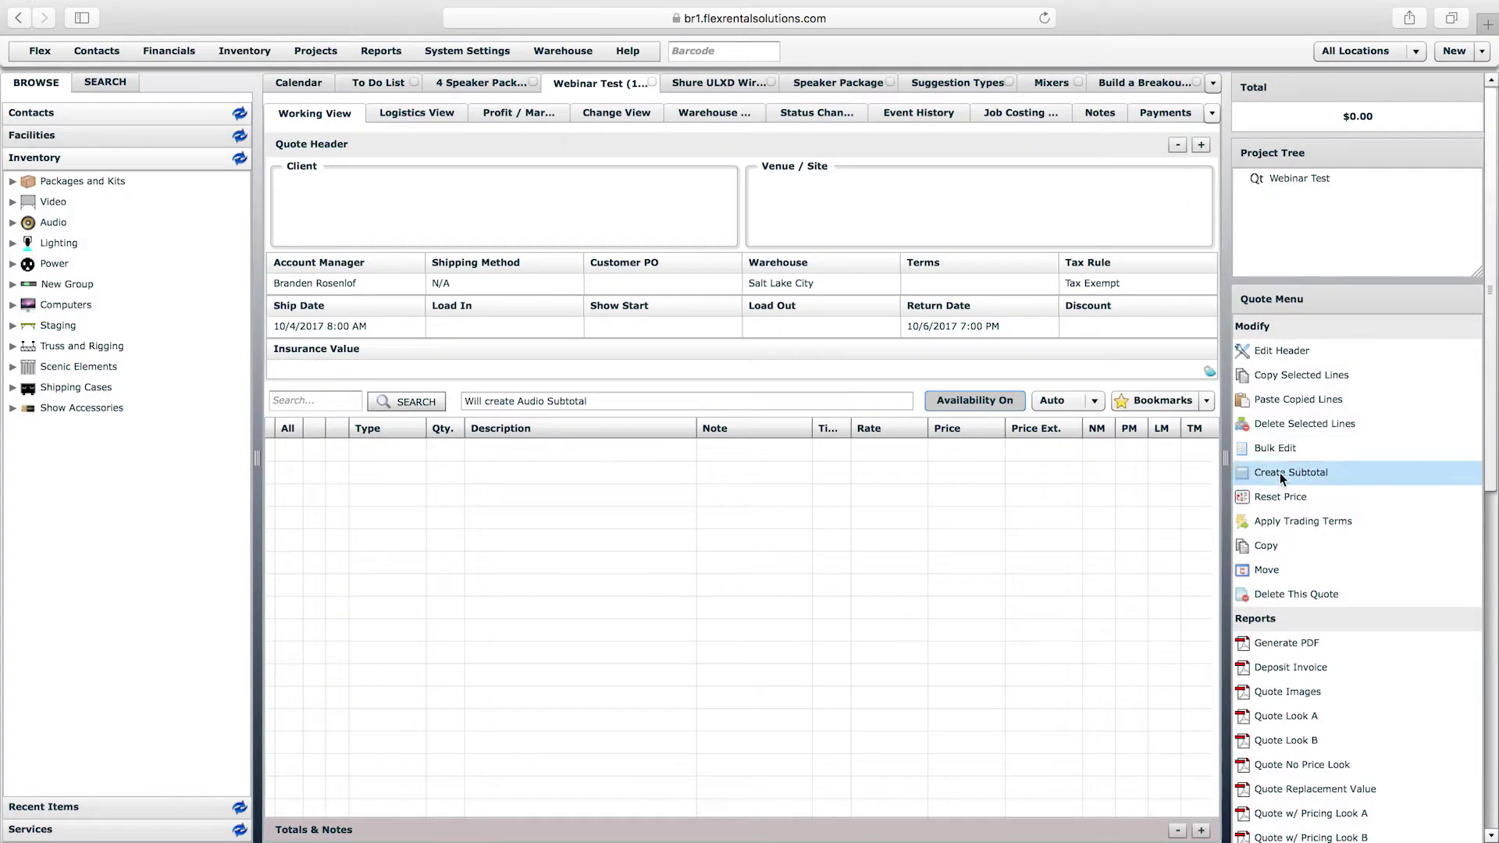
- Create a subtotal with the description ROOM 1 in the empty quote
click(1281, 472)
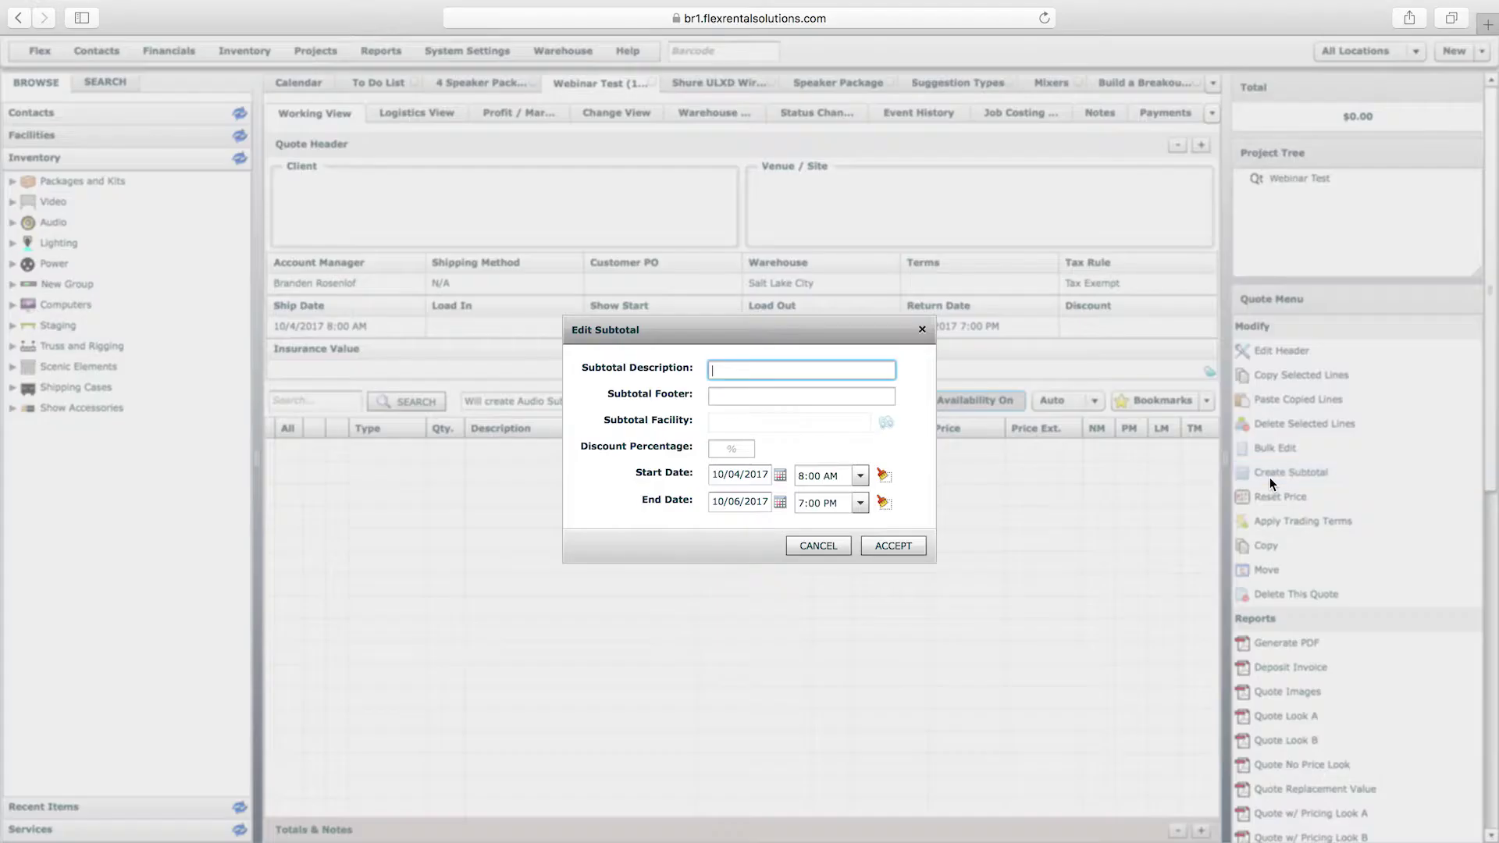
text(ROOM 1)
key(Return)
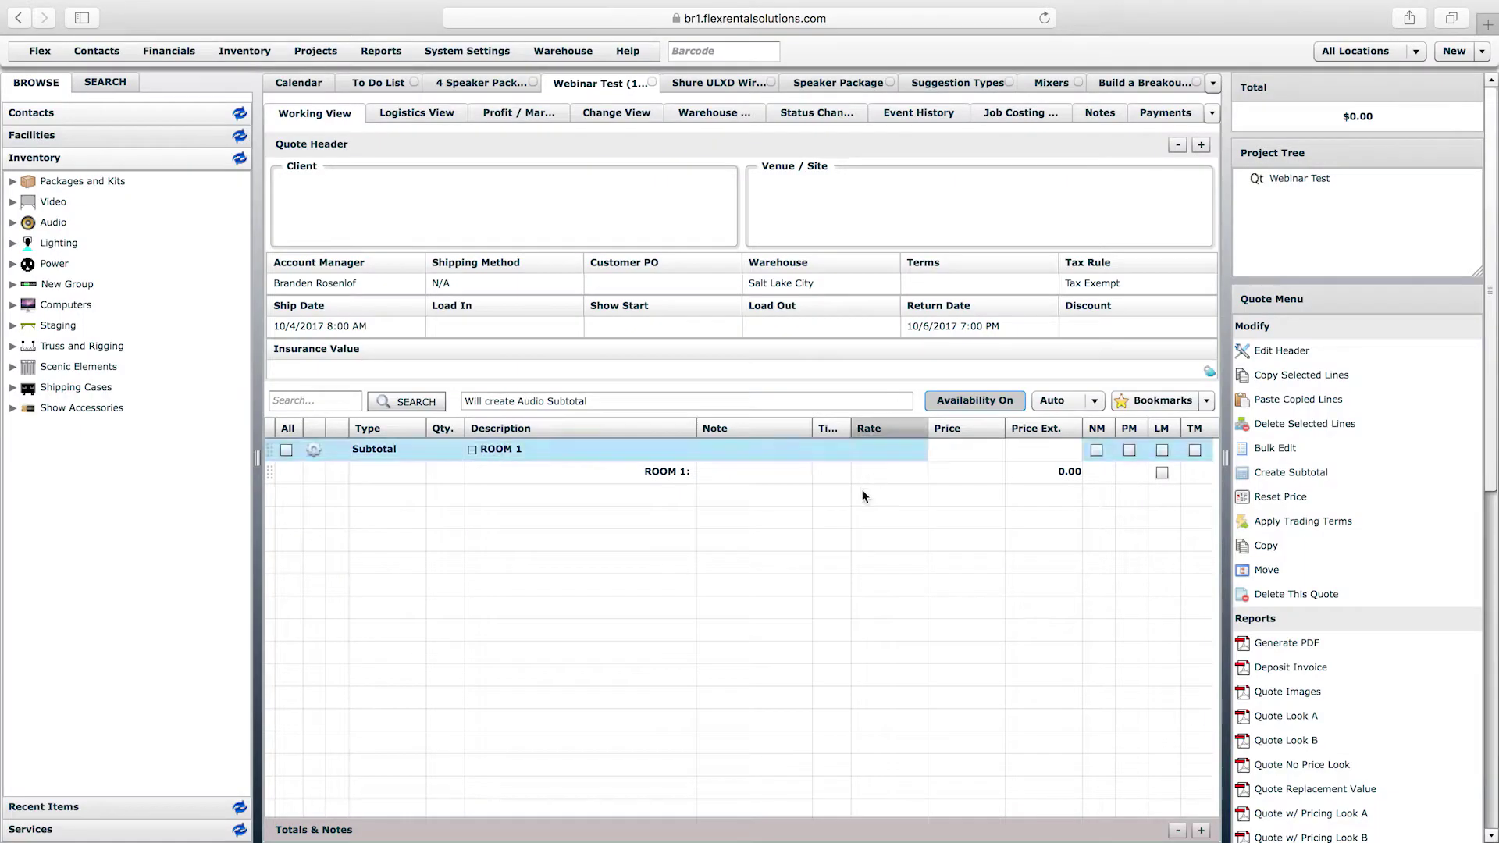
- Switch the quote to Insert mode and try to add Build a Breakout Room to the ROOM 1 subtotal
click(1065, 405)
click(1050, 442)
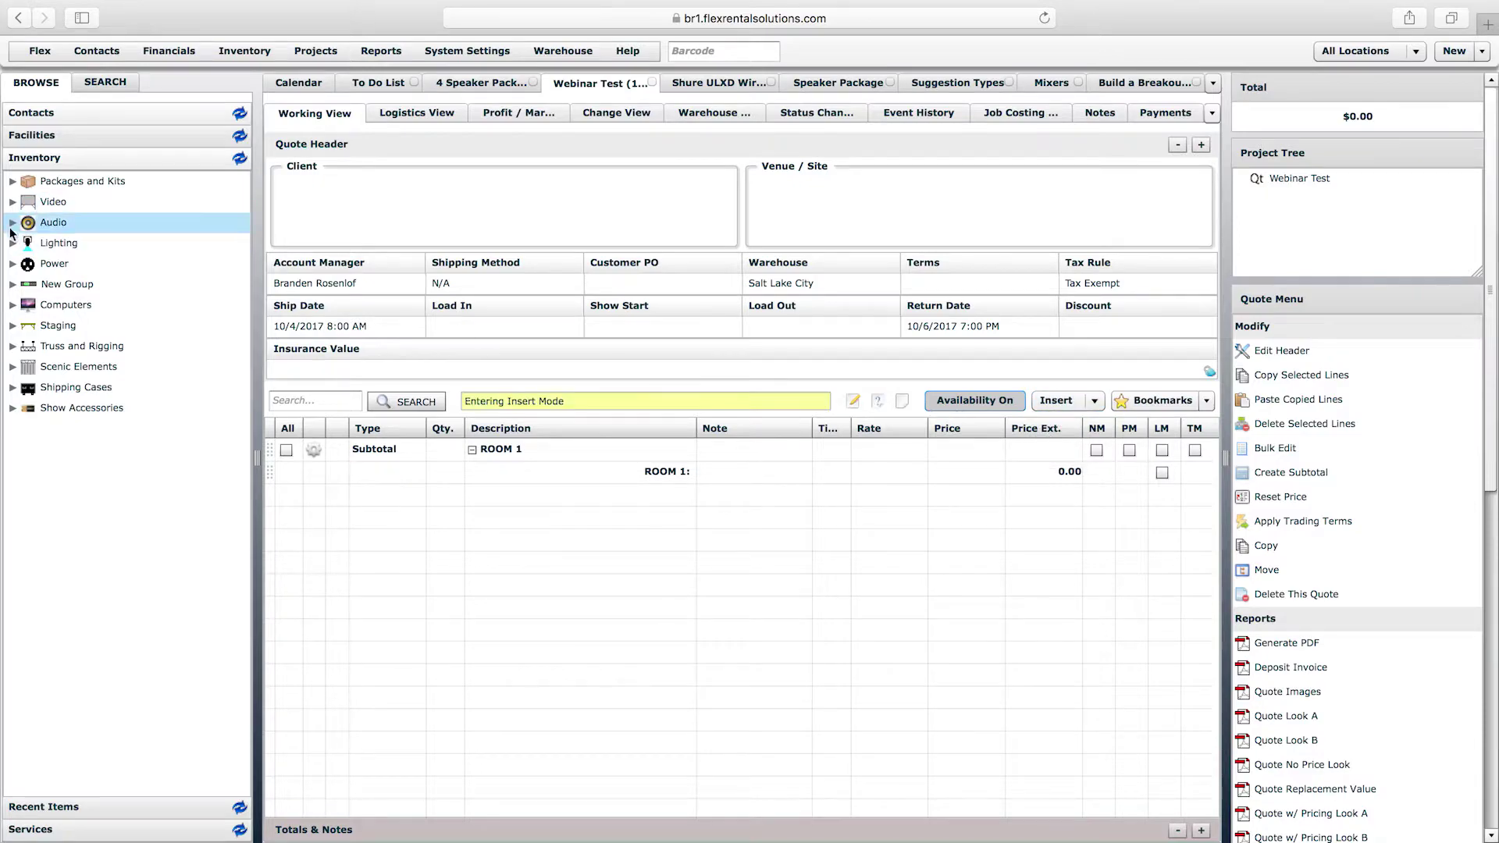
click(14, 202)
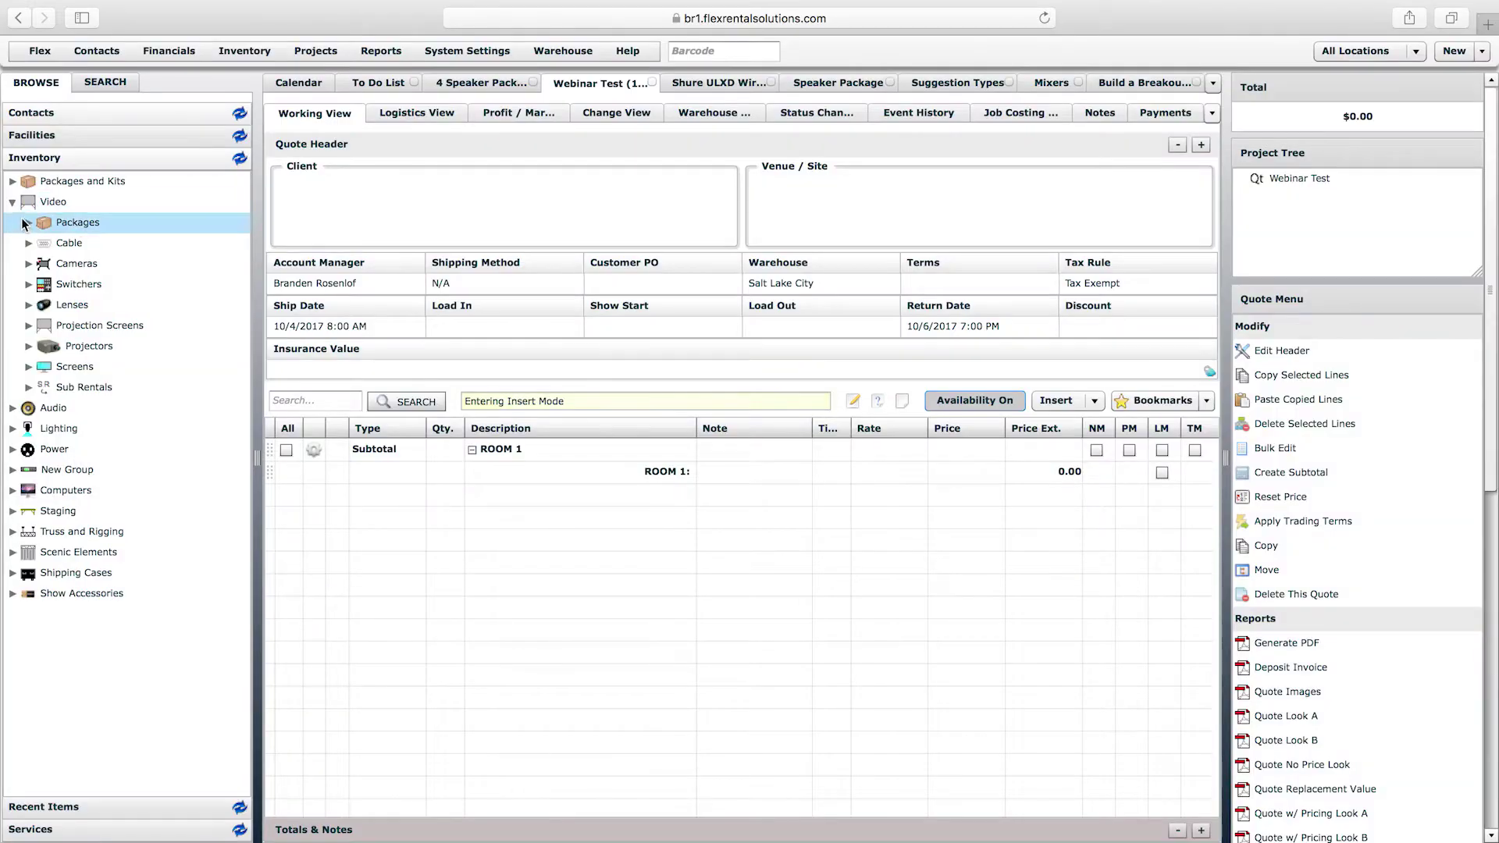
click(27, 224)
drag(111, 242, 508, 462)
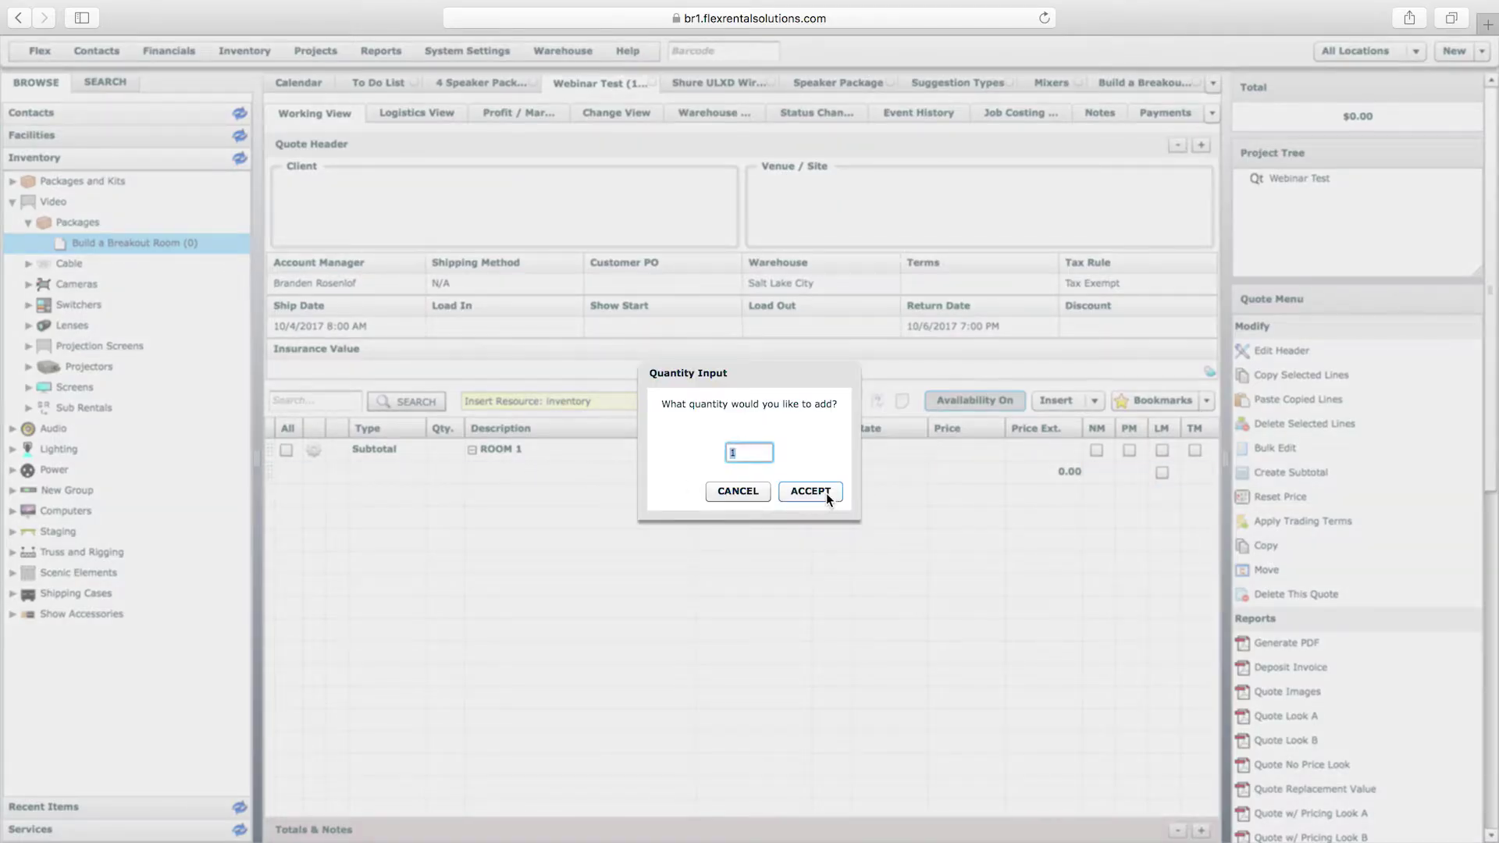
click(756, 492)
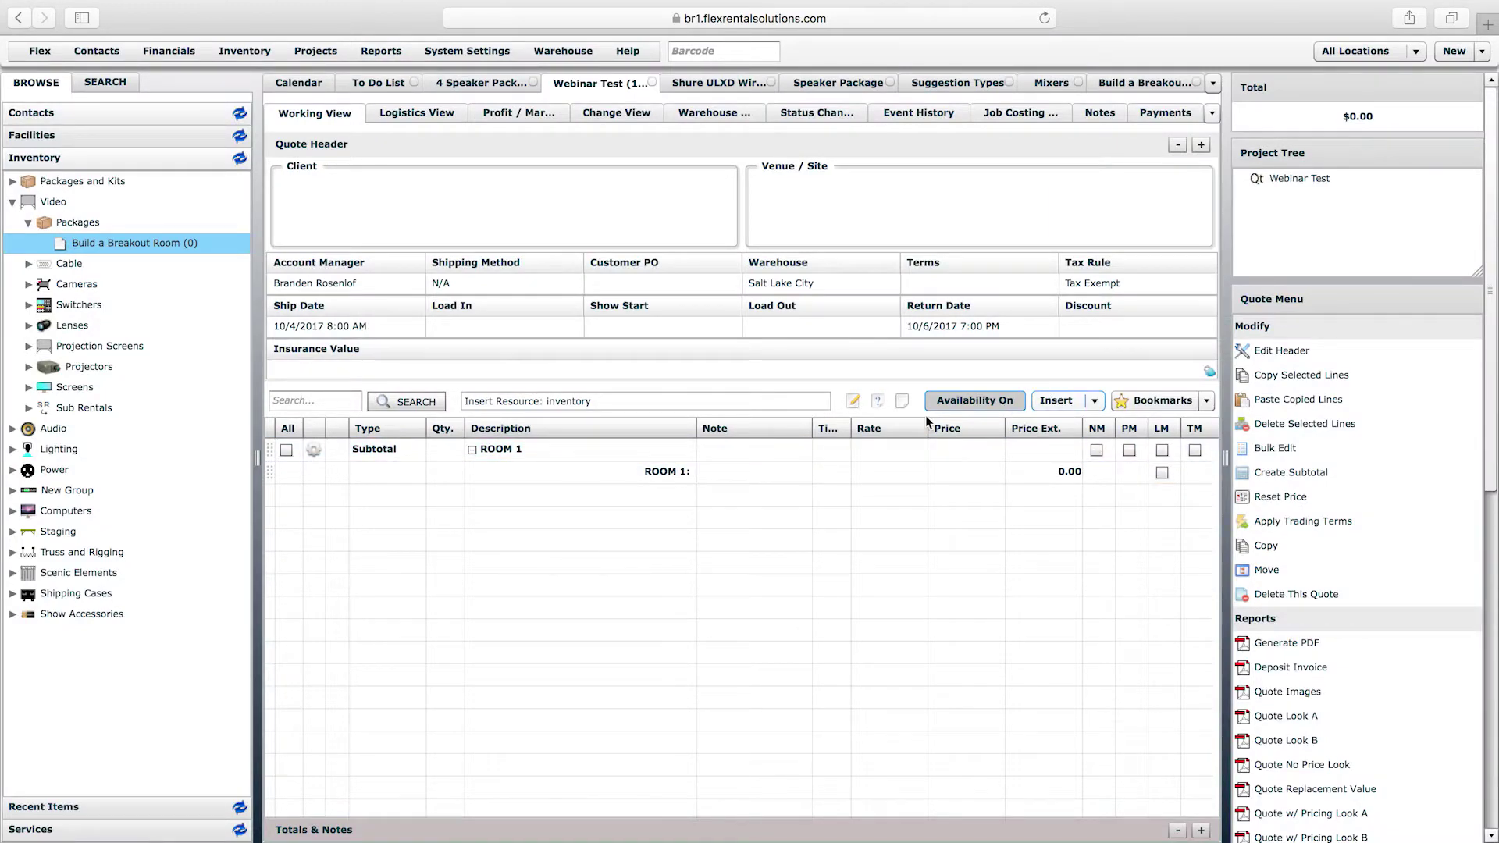
- Delete the ROOM 1 subtotal from the quote
click(508, 453)
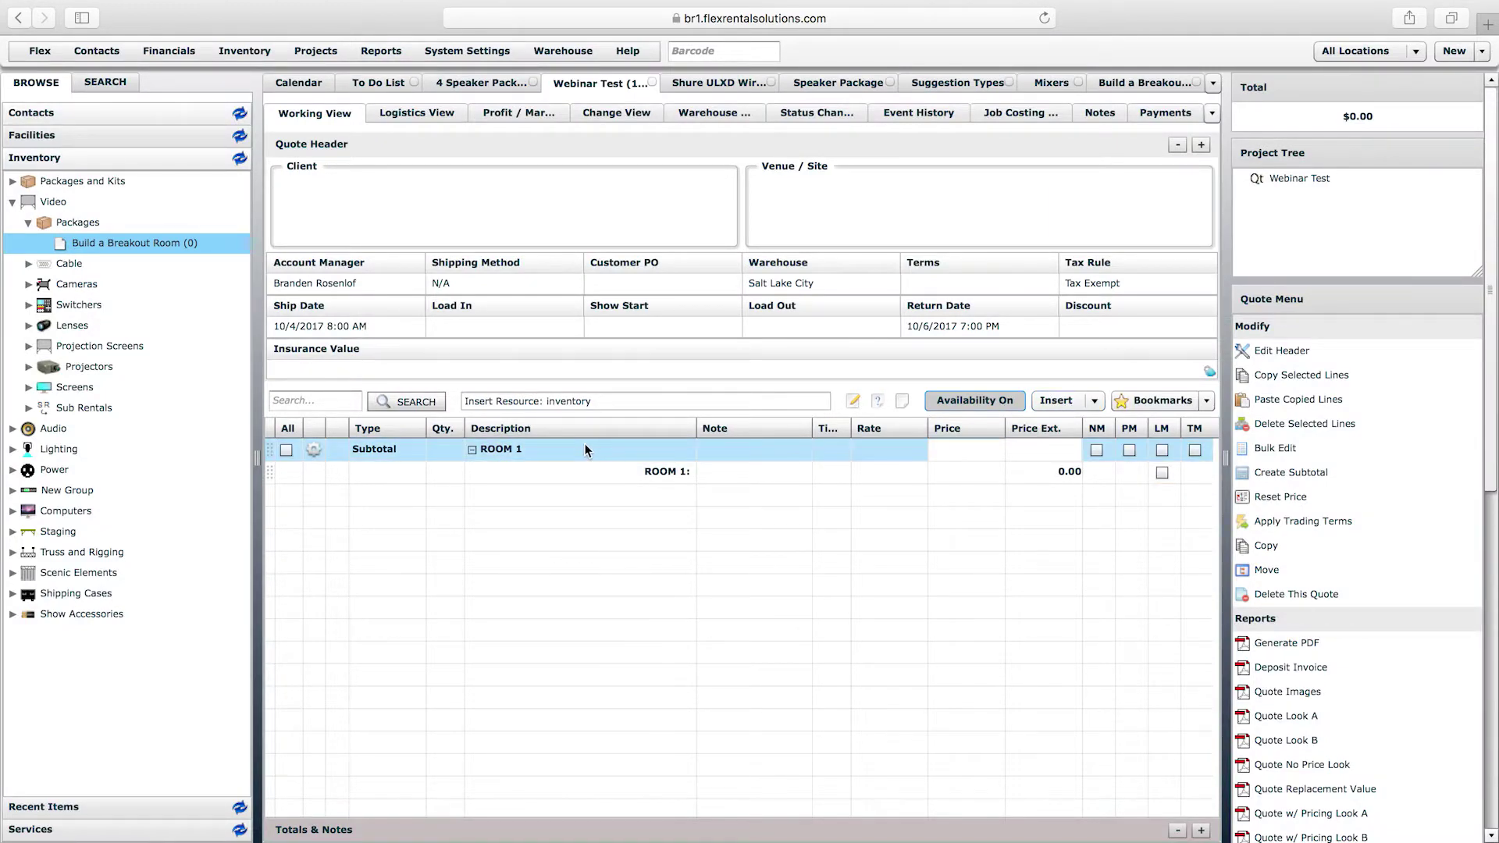
click(286, 451)
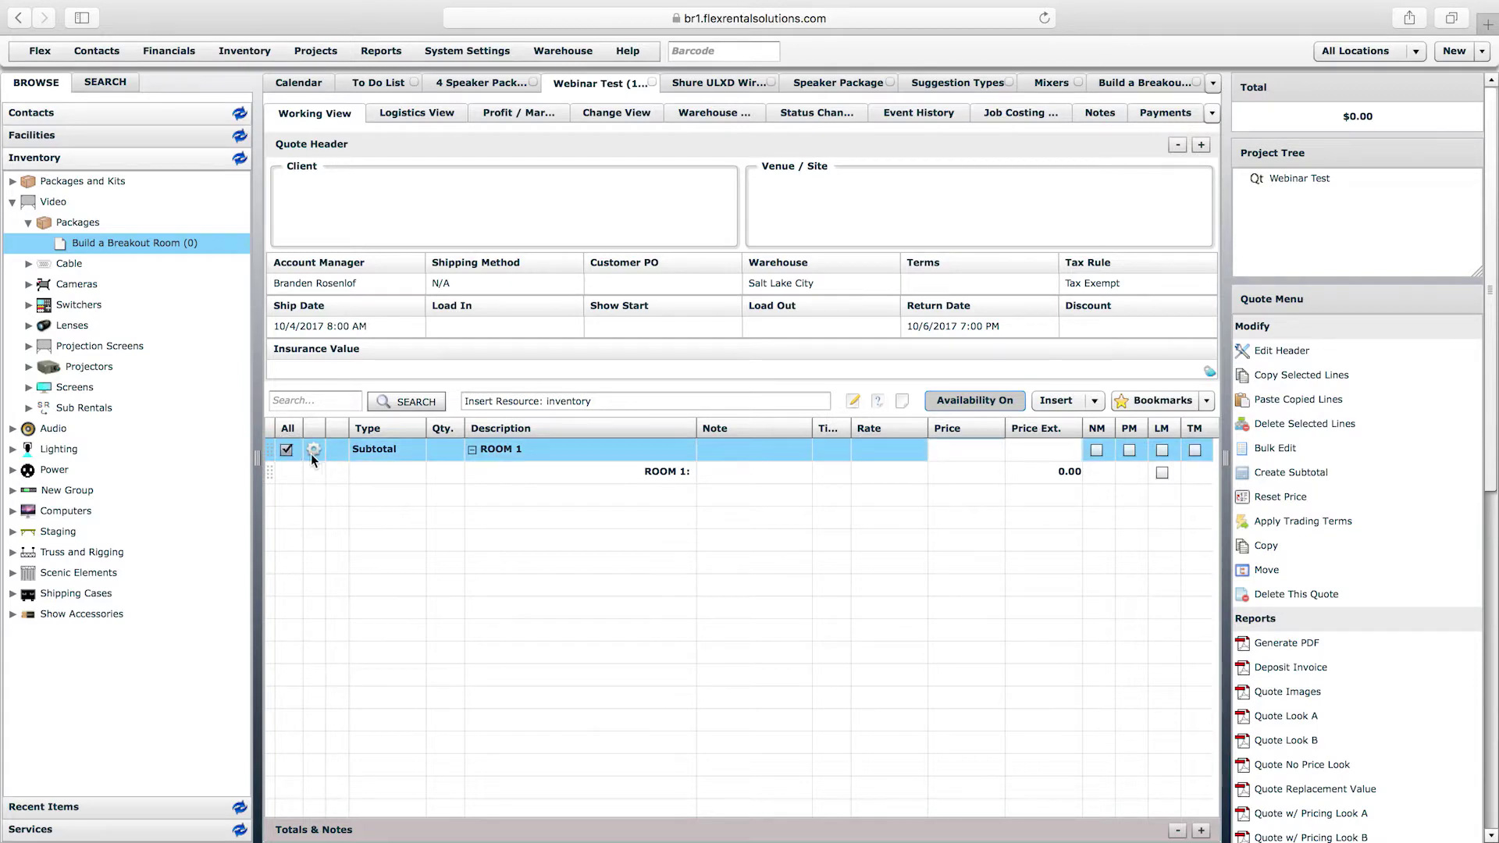
click(1296, 424)
click(1044, 608)
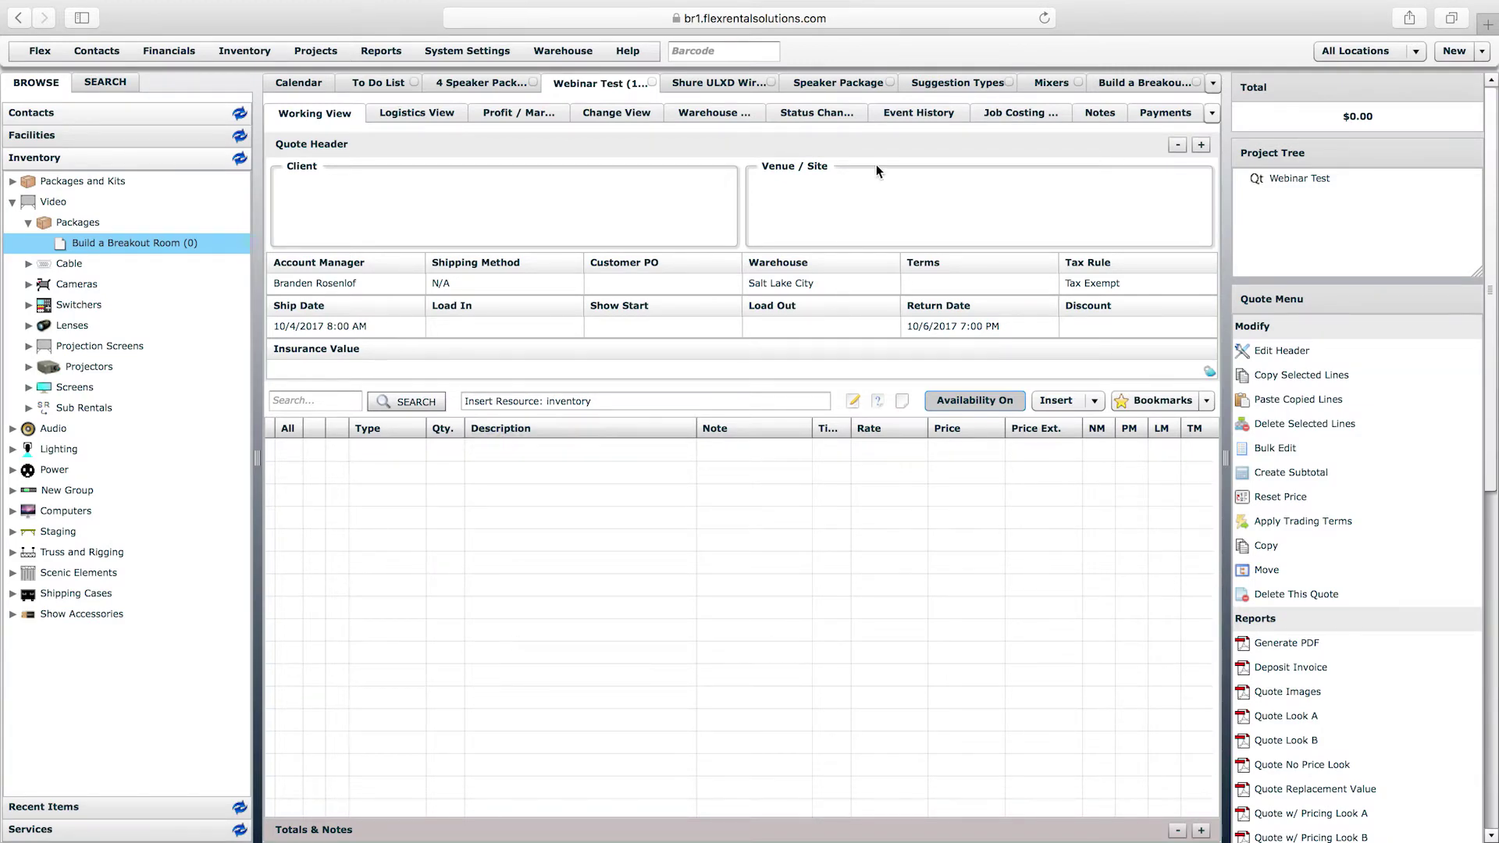
- Review the Projectors (BO Builder) suggestion type's association setting and check the projectors in Build a Breakout Room's suggestions
click(244, 51)
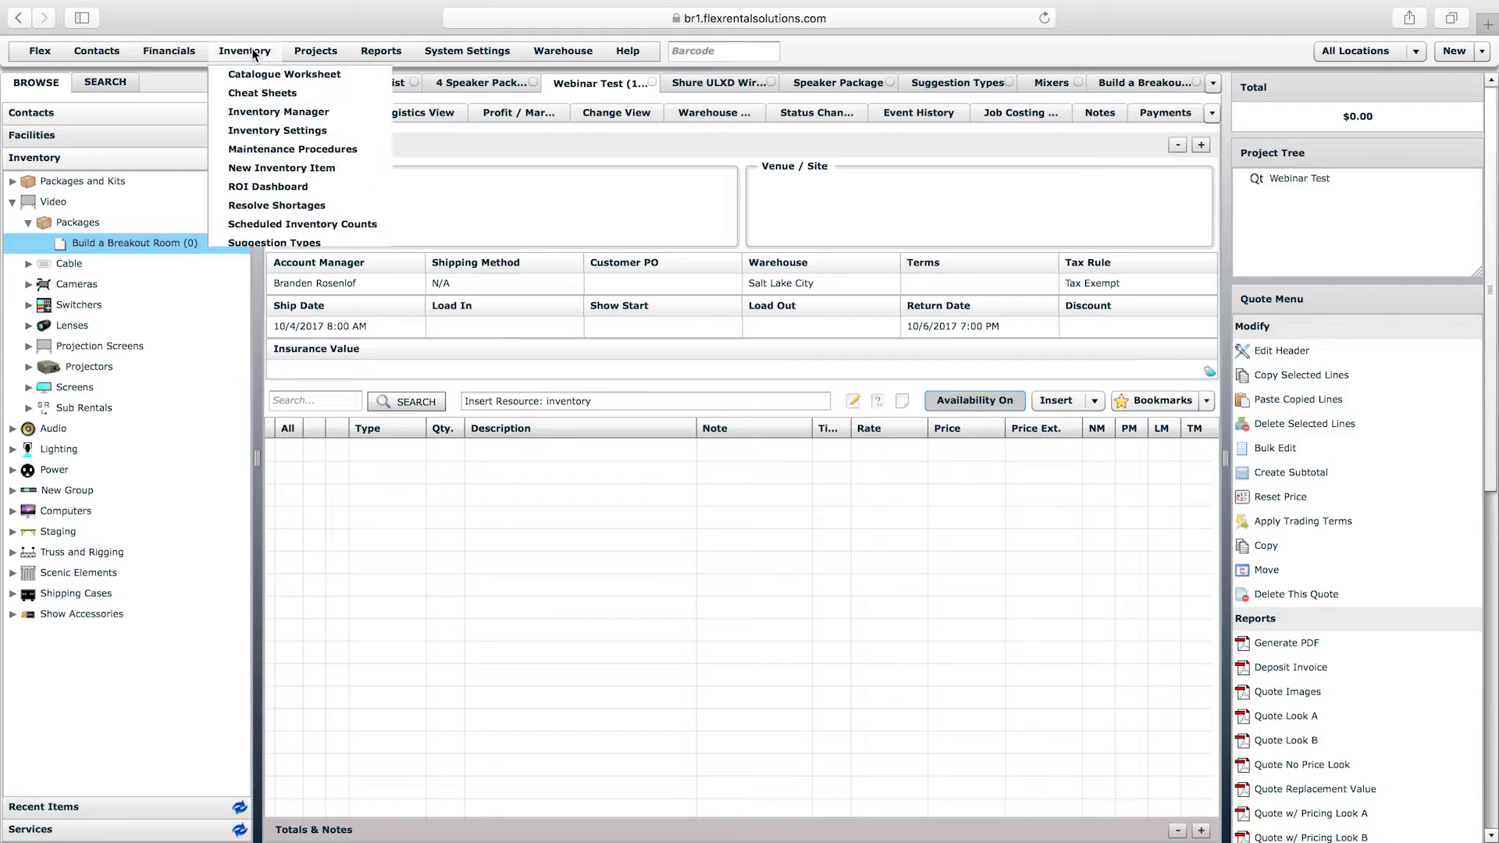
click(299, 244)
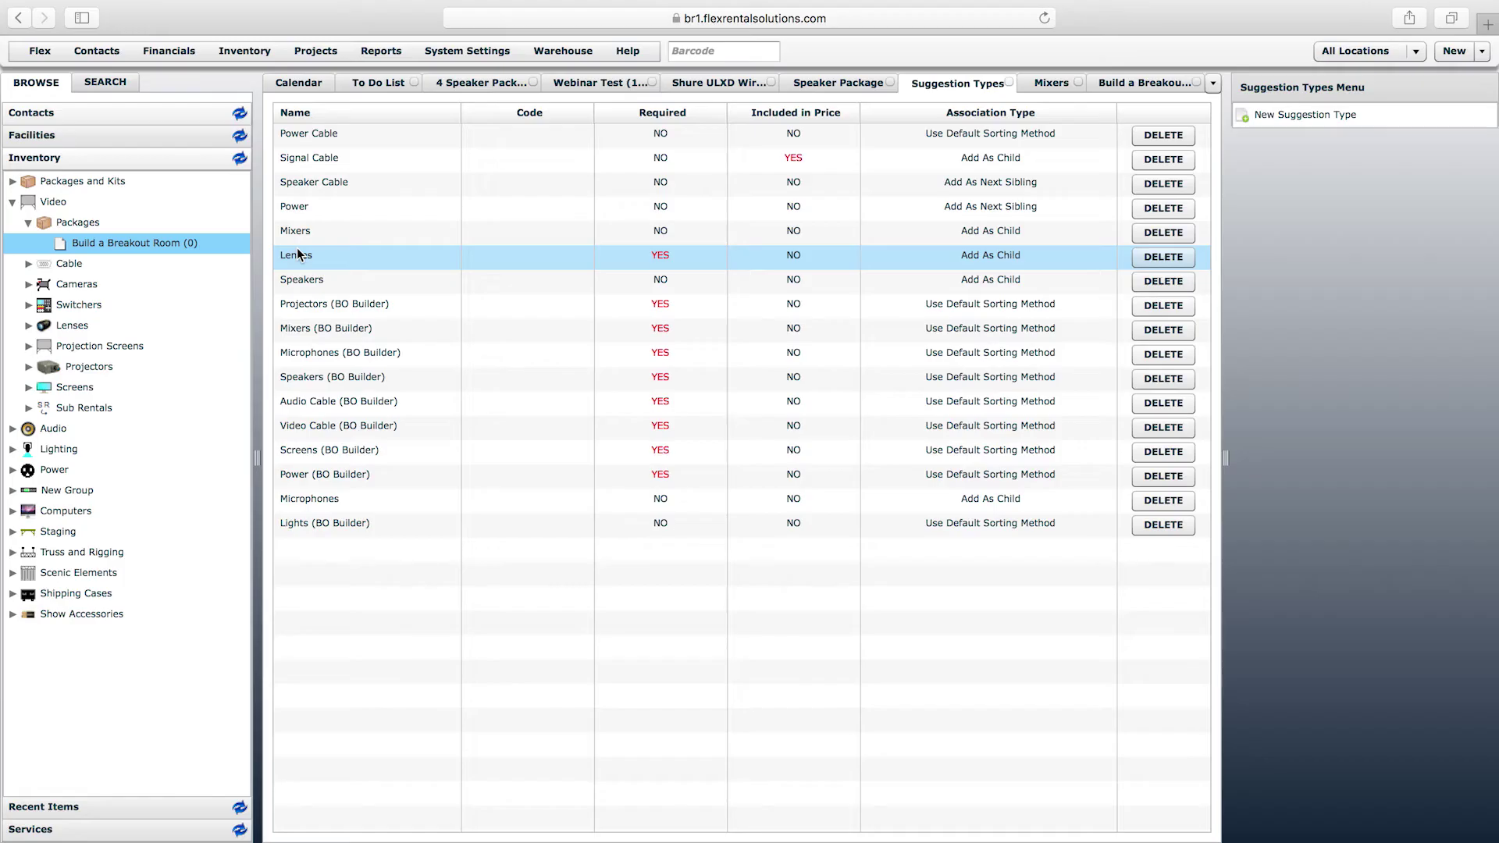
click(349, 301)
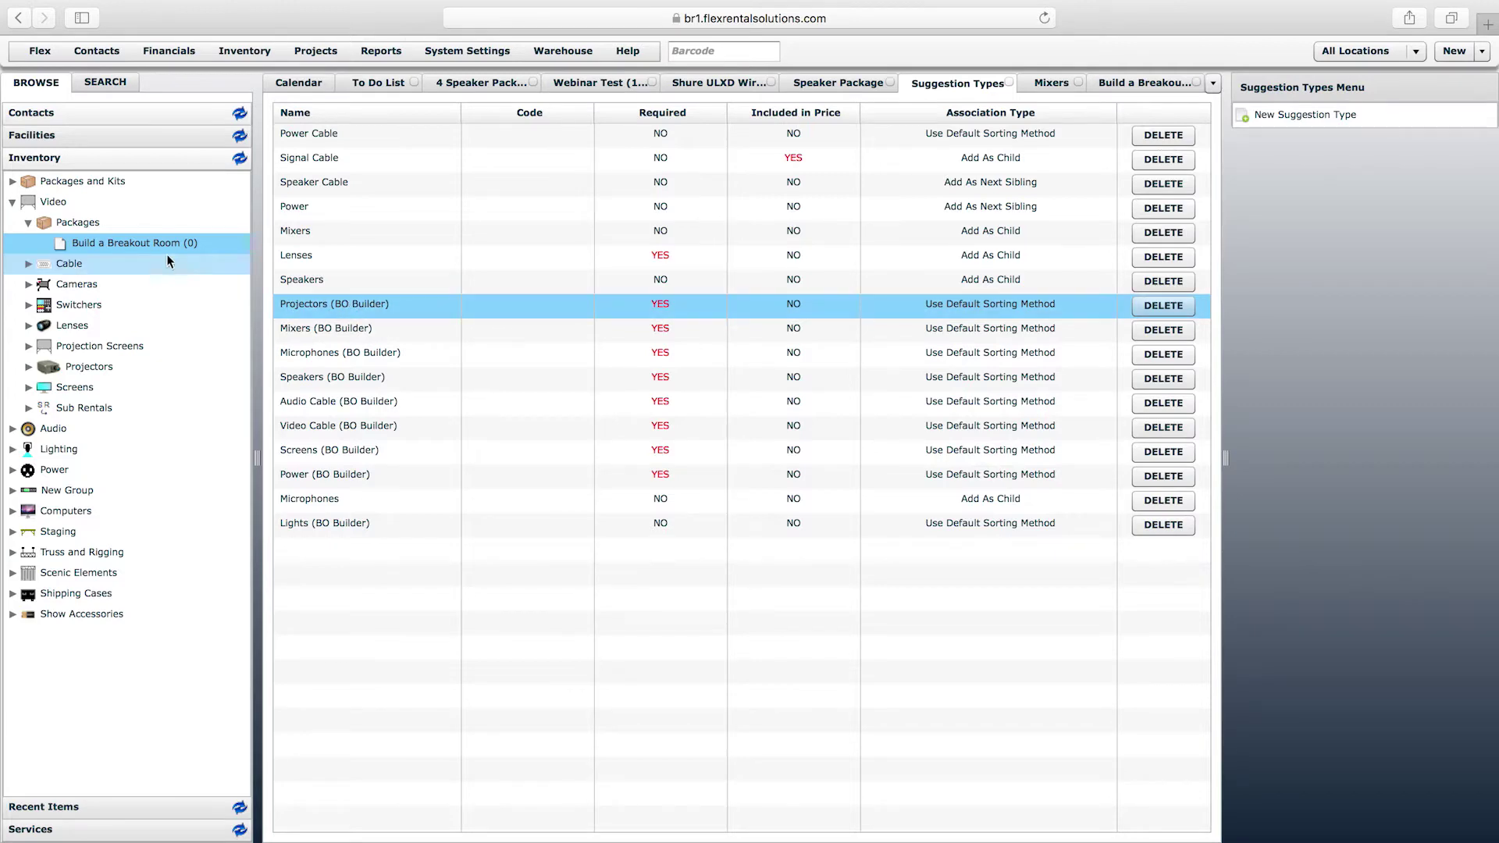
double_click(353, 301)
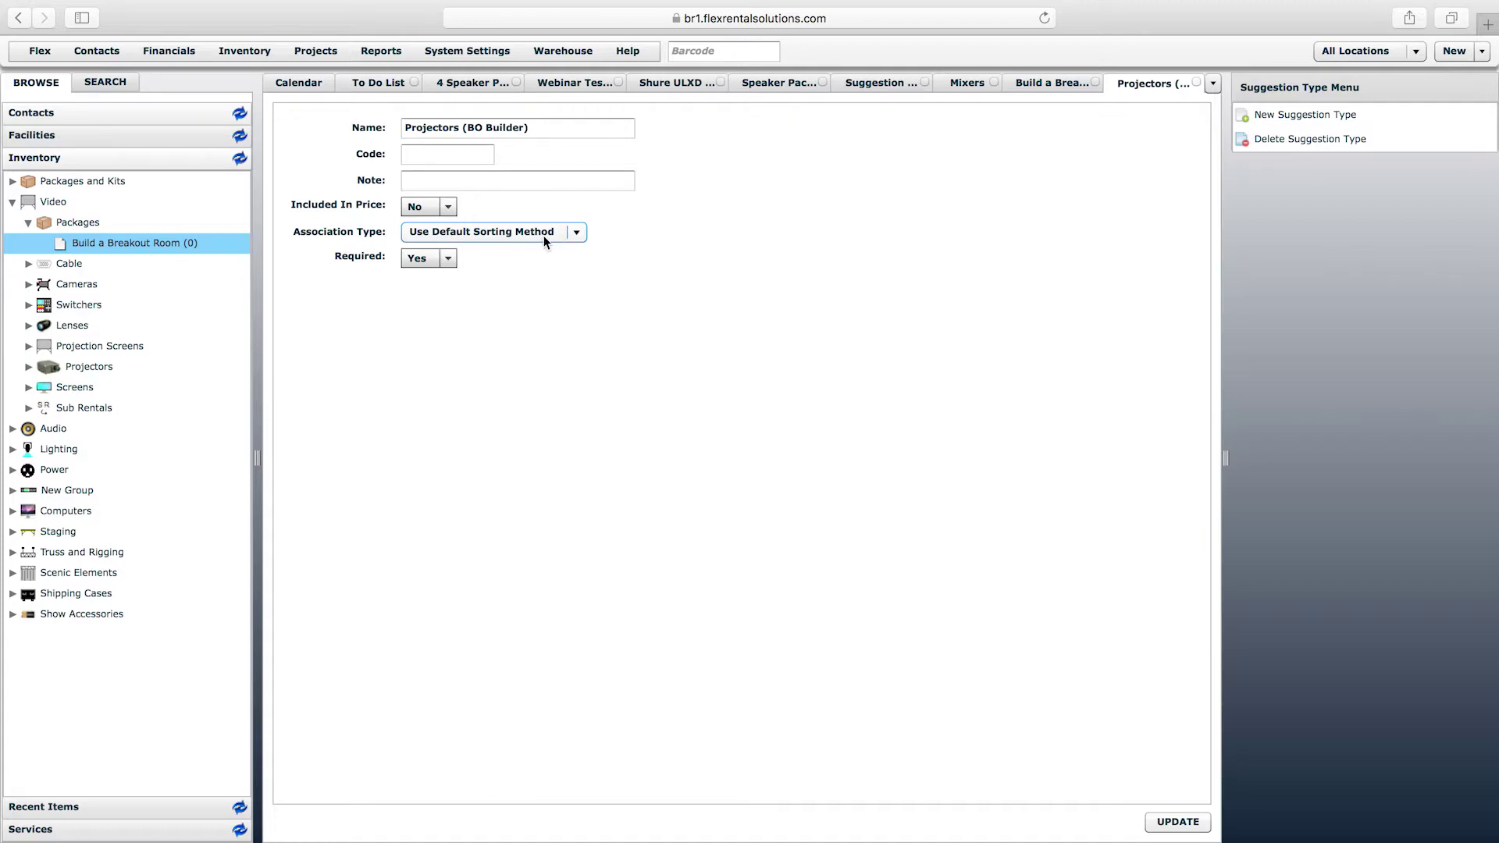
click(1198, 82)
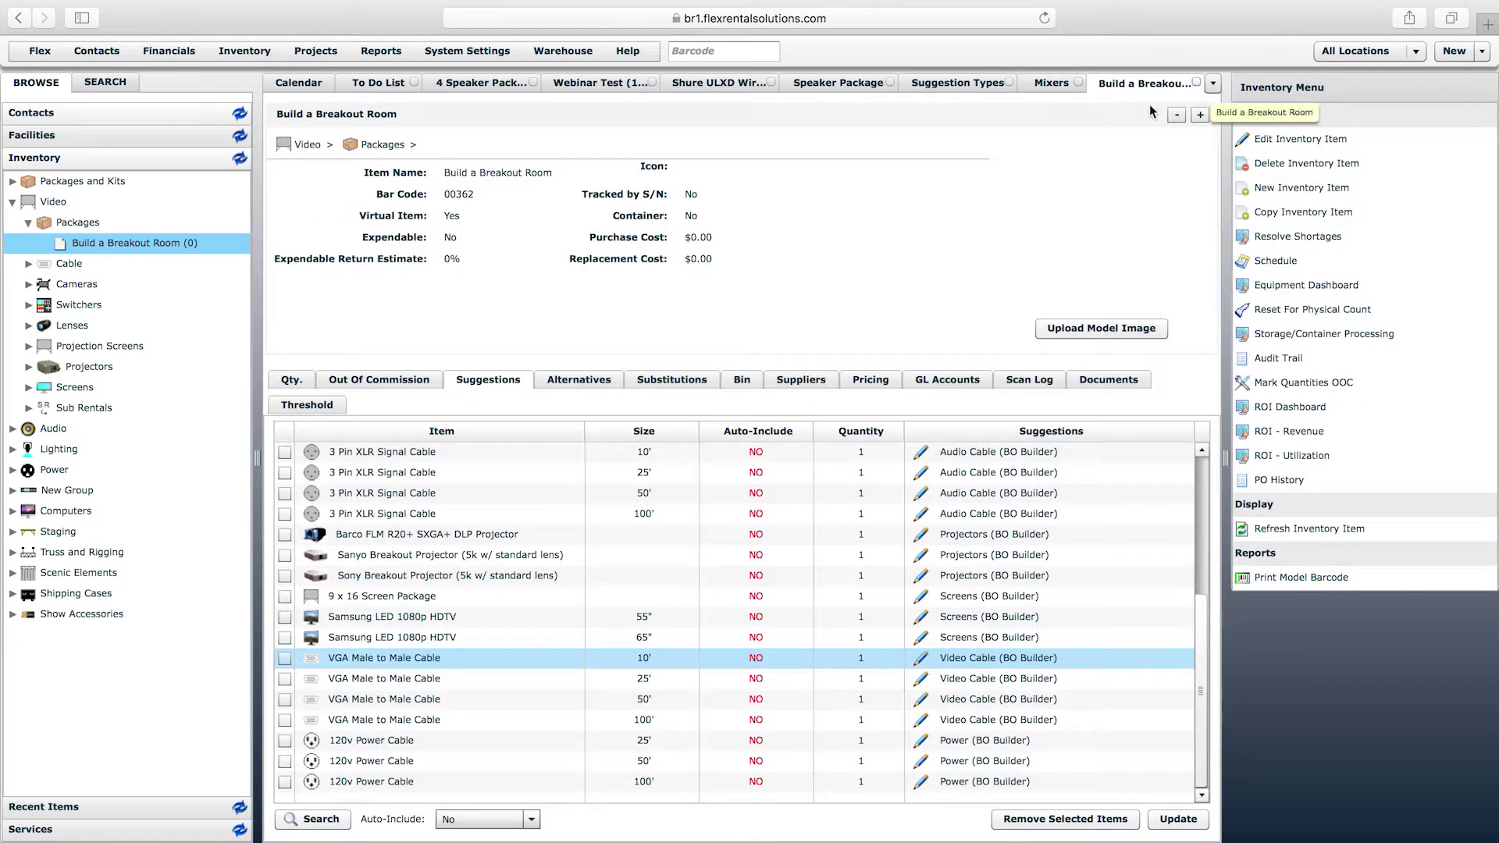
click(404, 580)
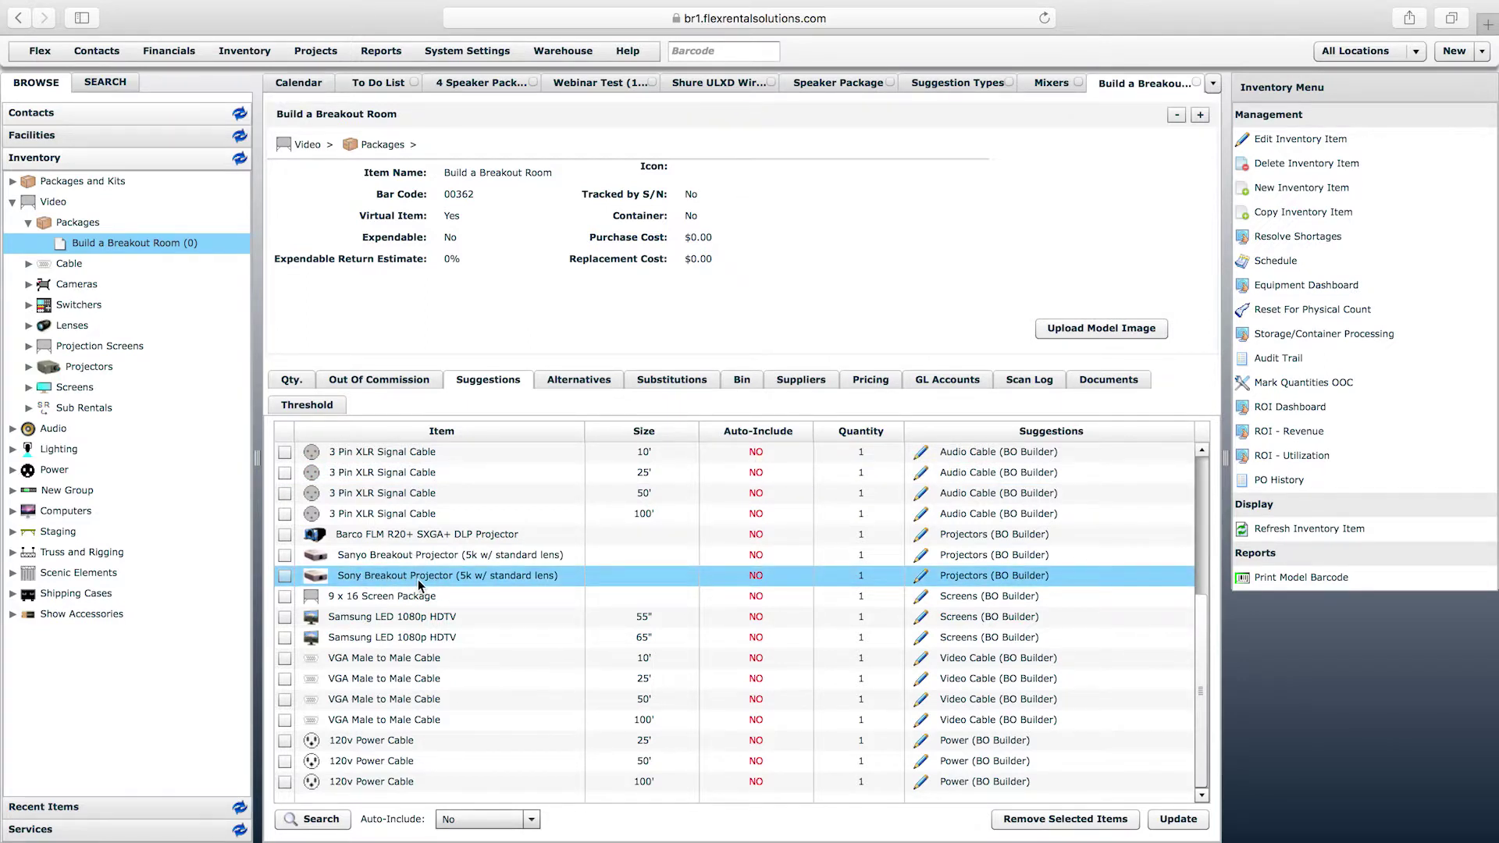
- Return to the Webinar Test quote and switch it from Insert to Auto sort mode
click(610, 86)
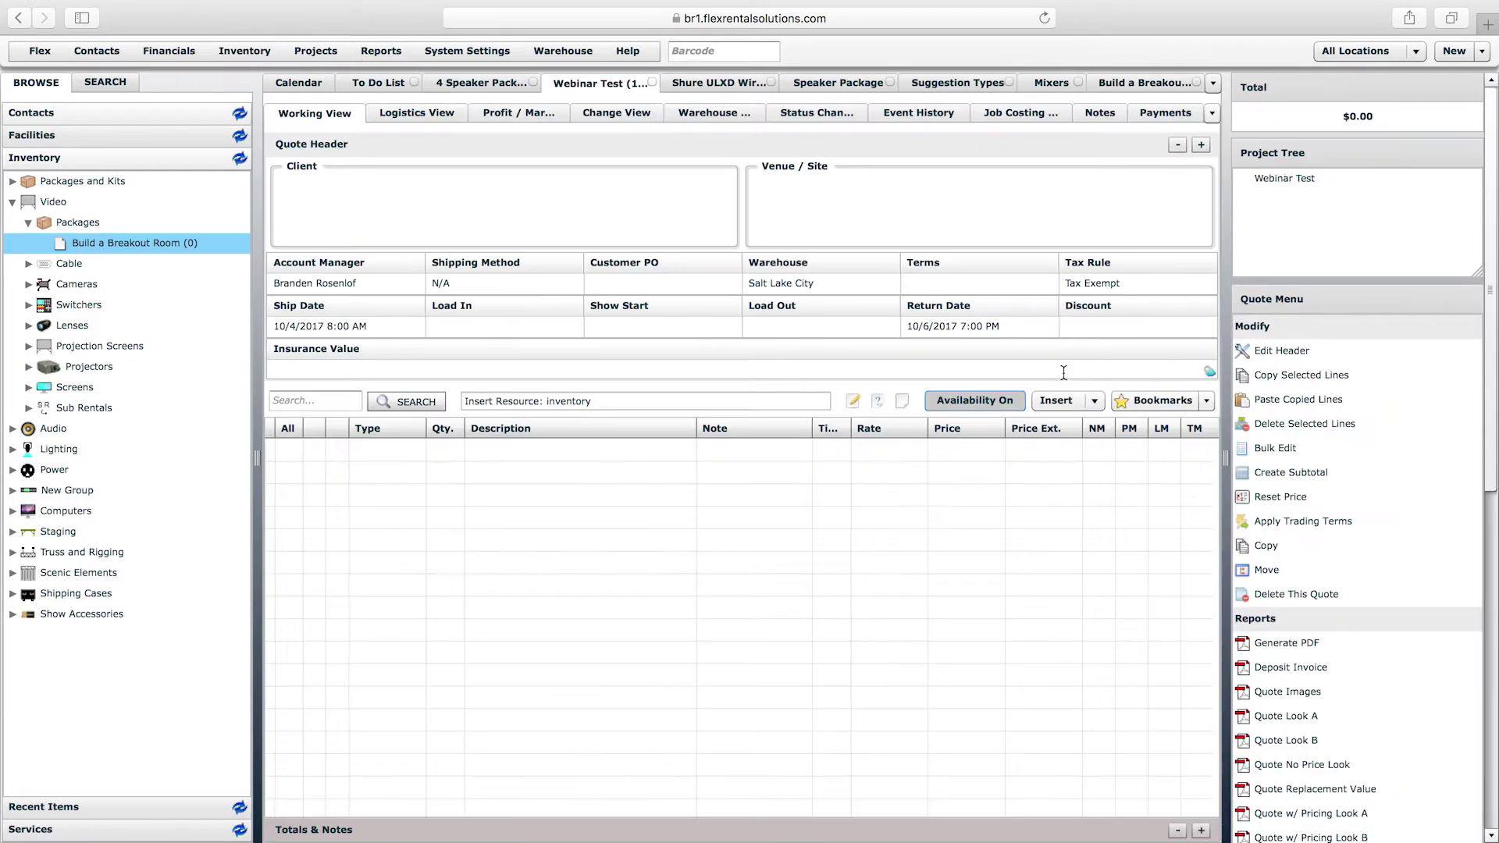
click(1069, 402)
click(1052, 429)
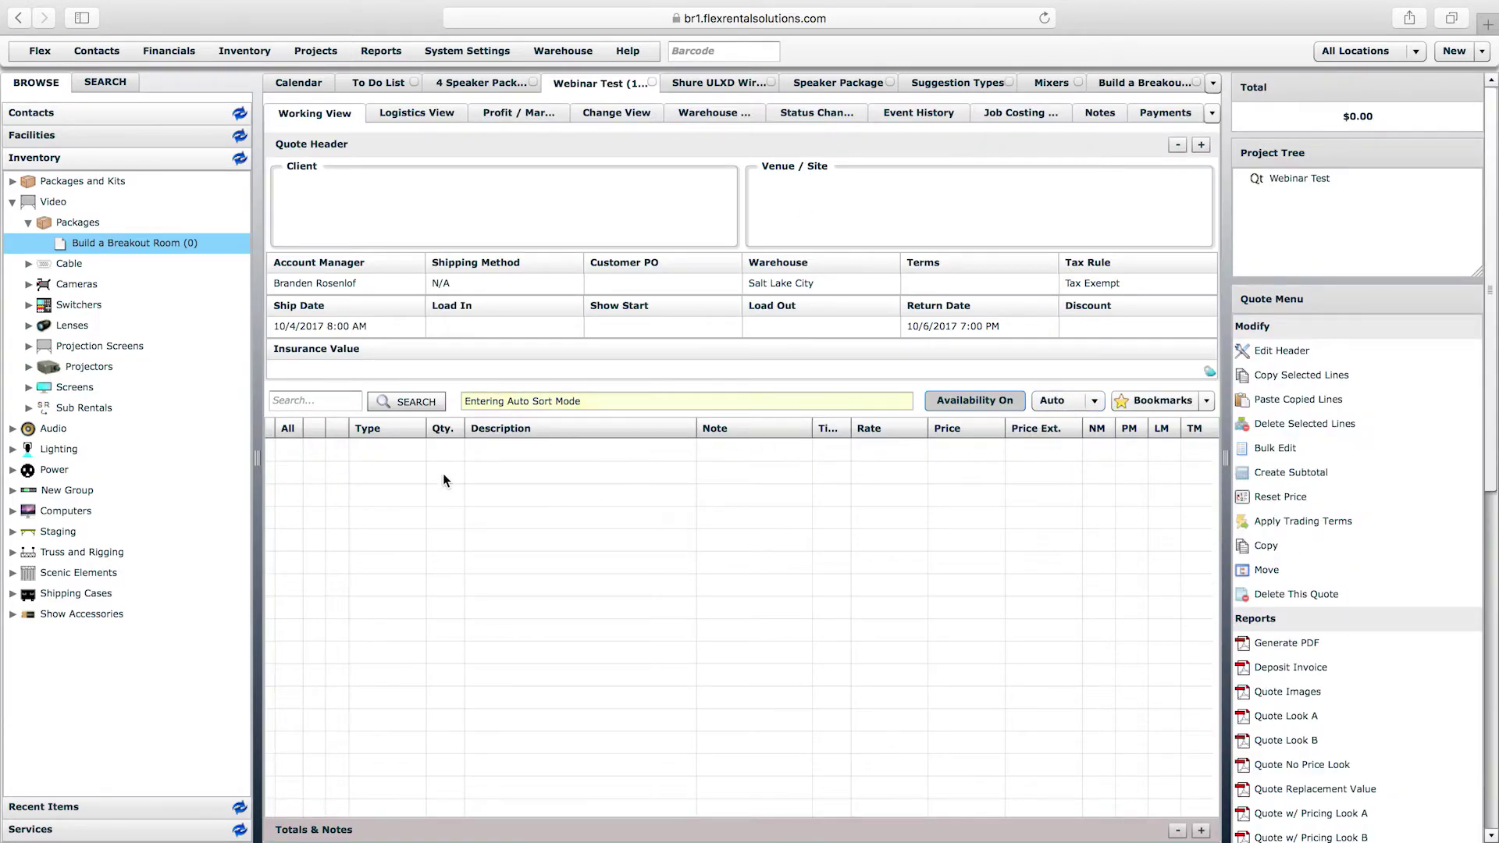
- Compare the Mixers suggestion type with Mixers (BO Builder), examining the association type and required setting
click(49, 202)
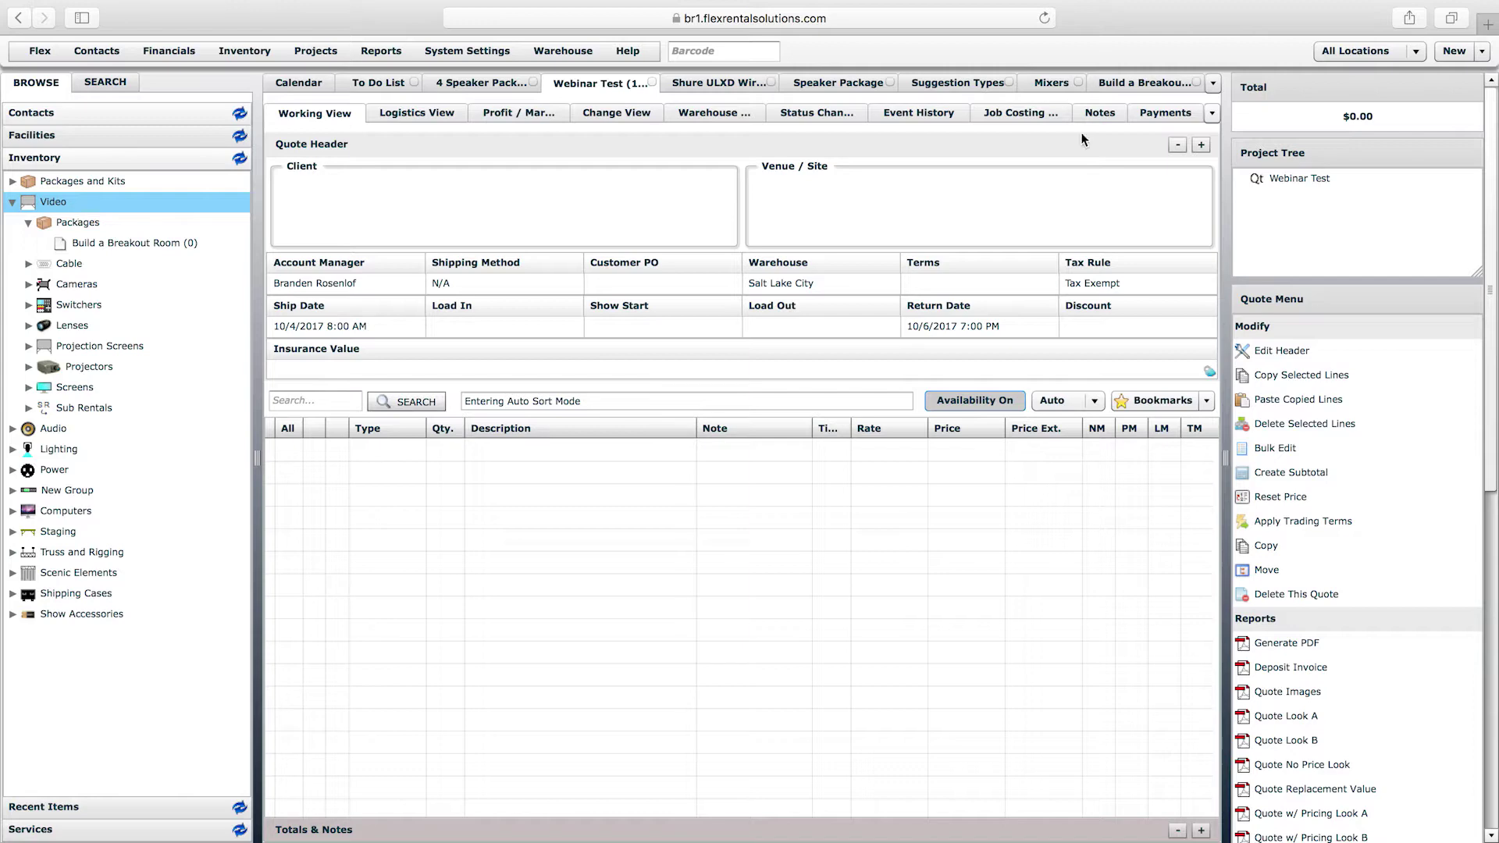
click(1165, 83)
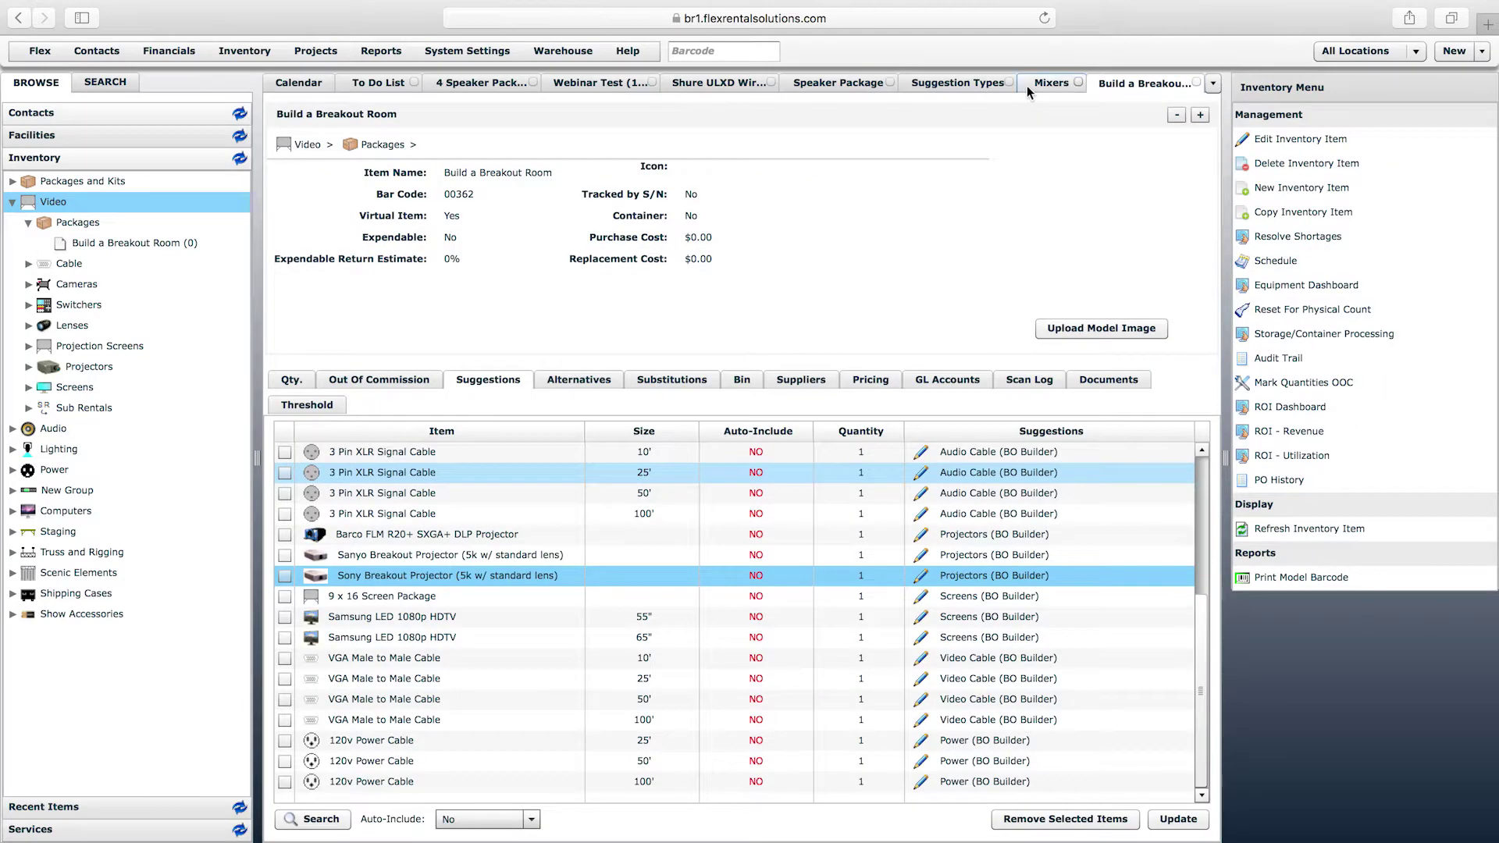
click(1051, 83)
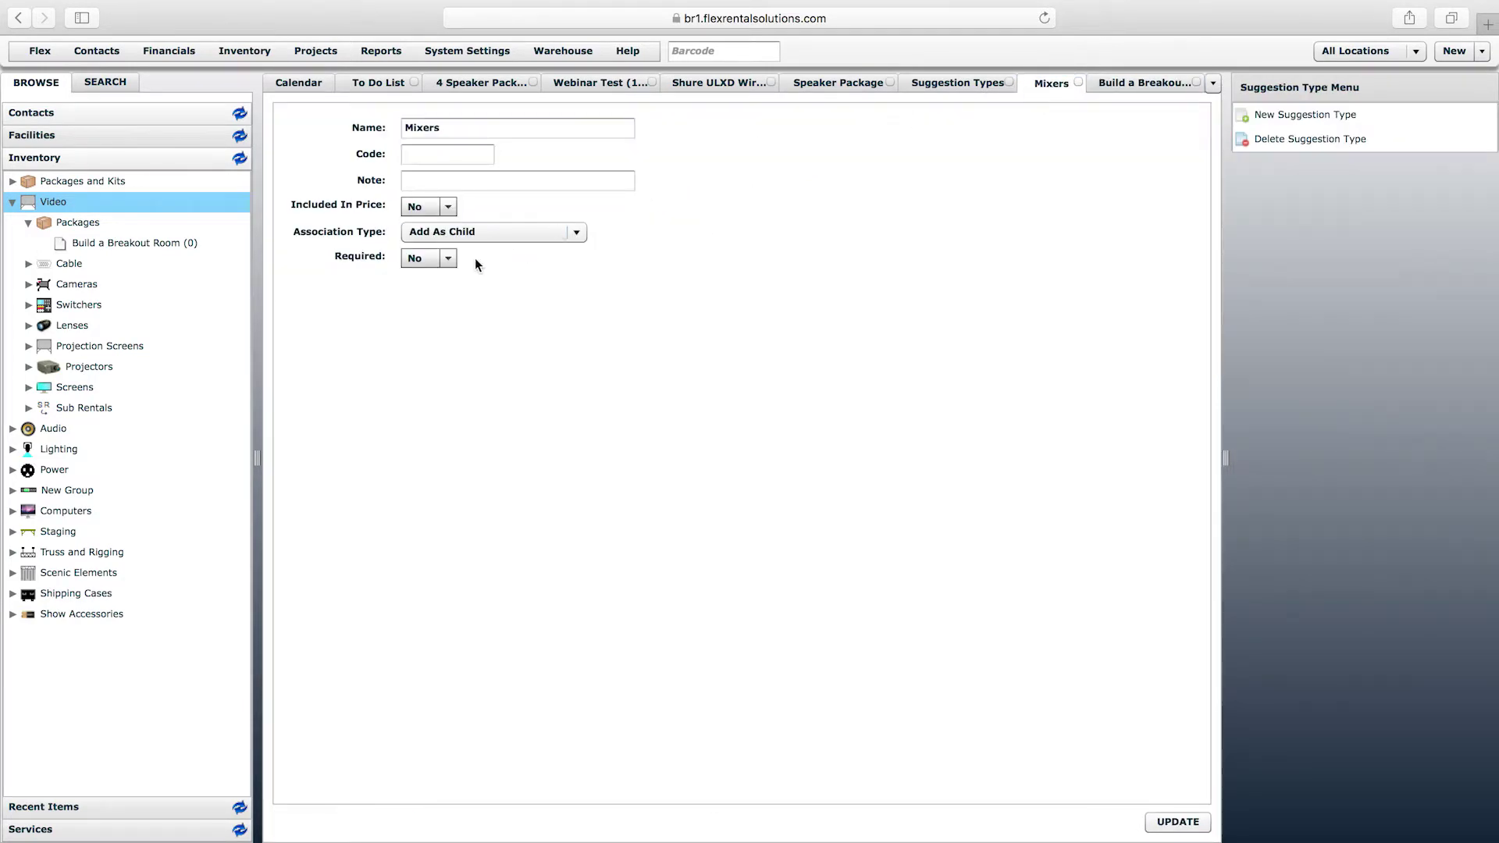
click(923, 82)
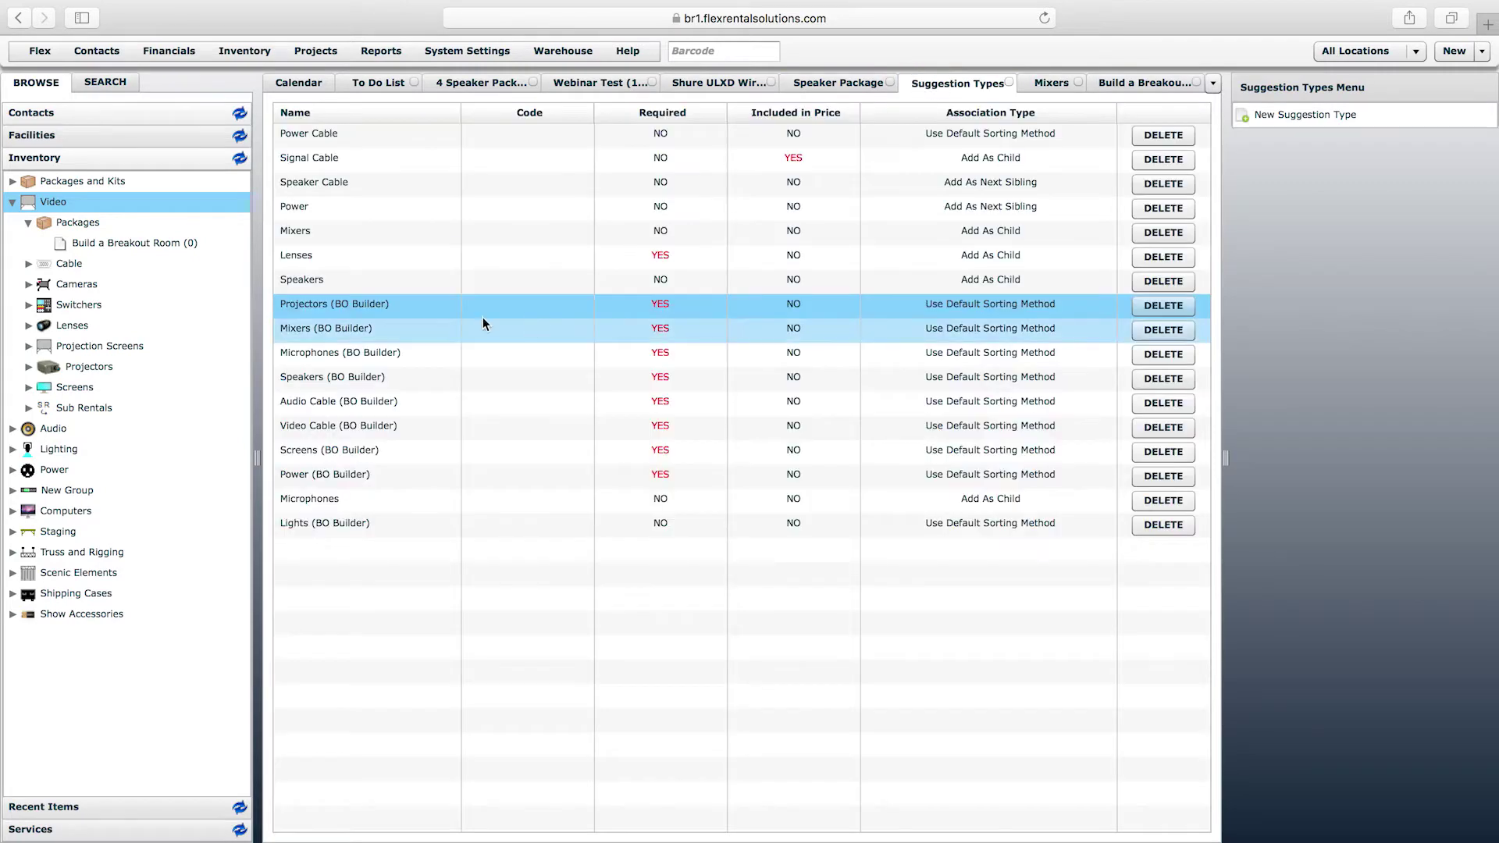
double_click(340, 327)
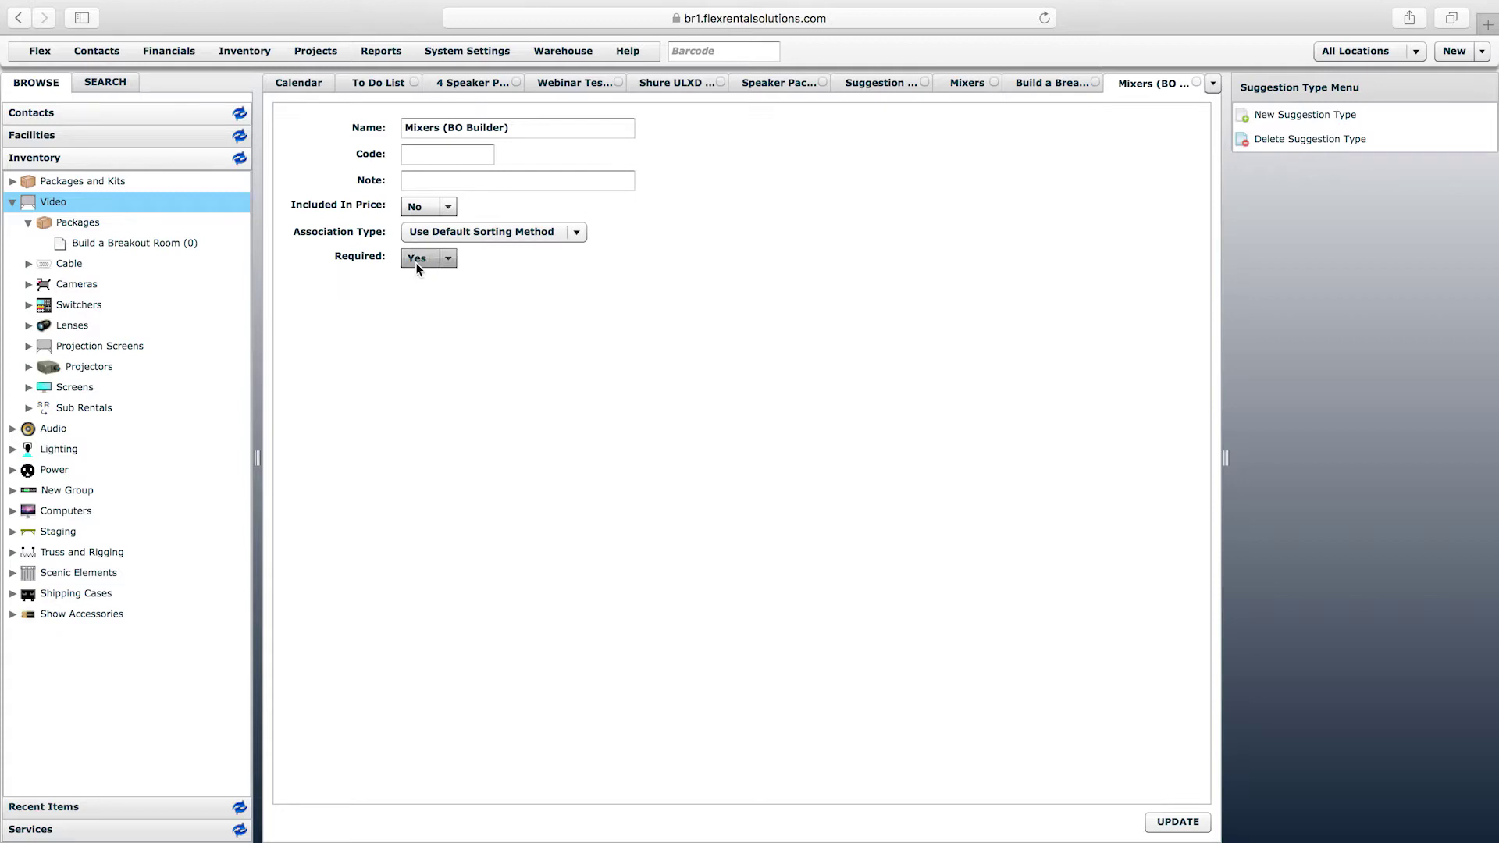
- Go back to the Webinar Test quote and add one Build a Breakout Room from the Video packages
click(564, 82)
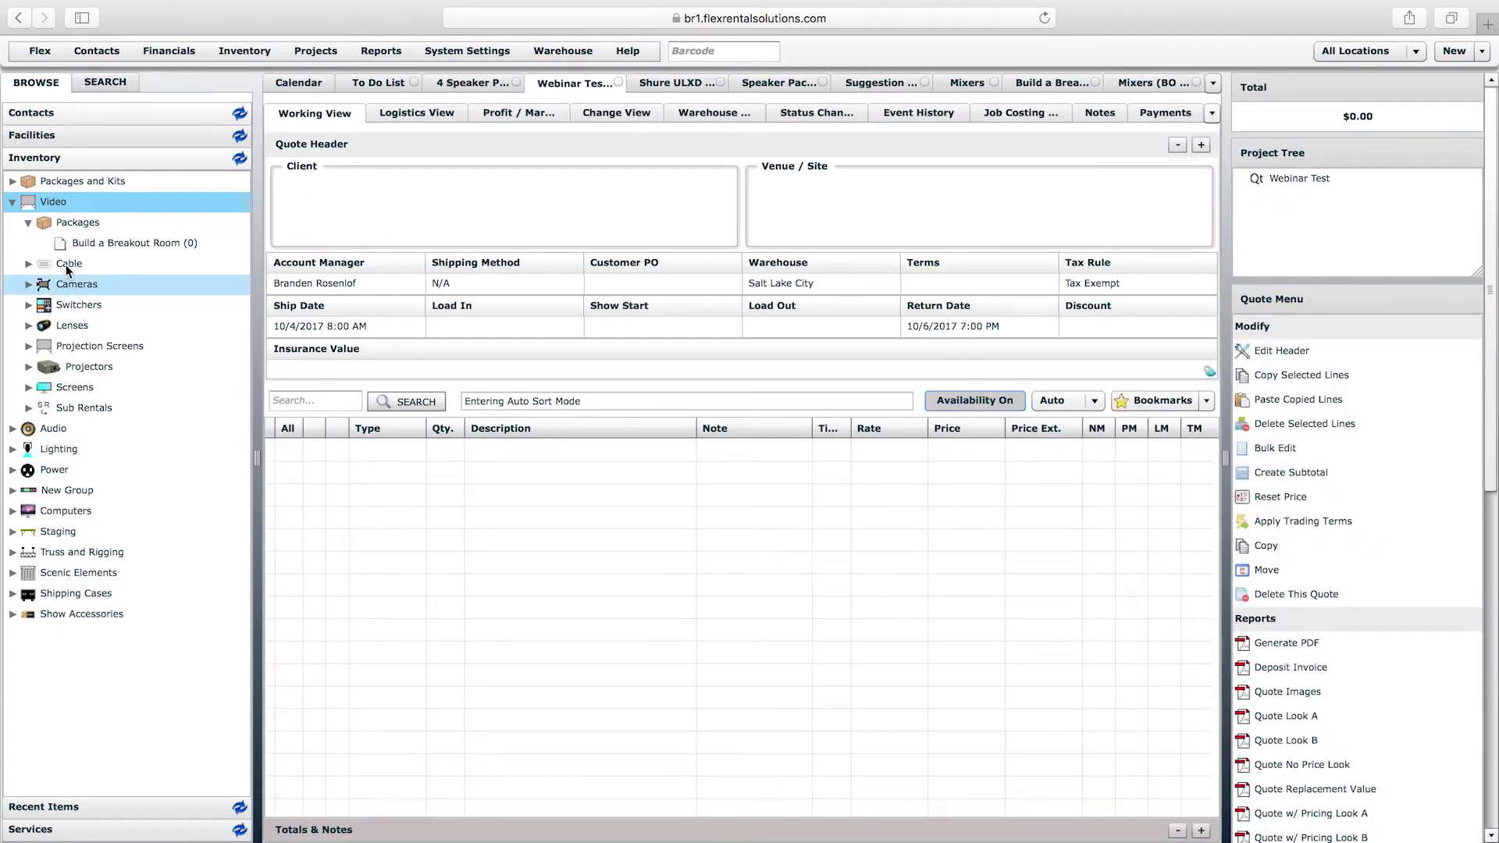
click(92, 248)
drag(91, 248, 416, 441)
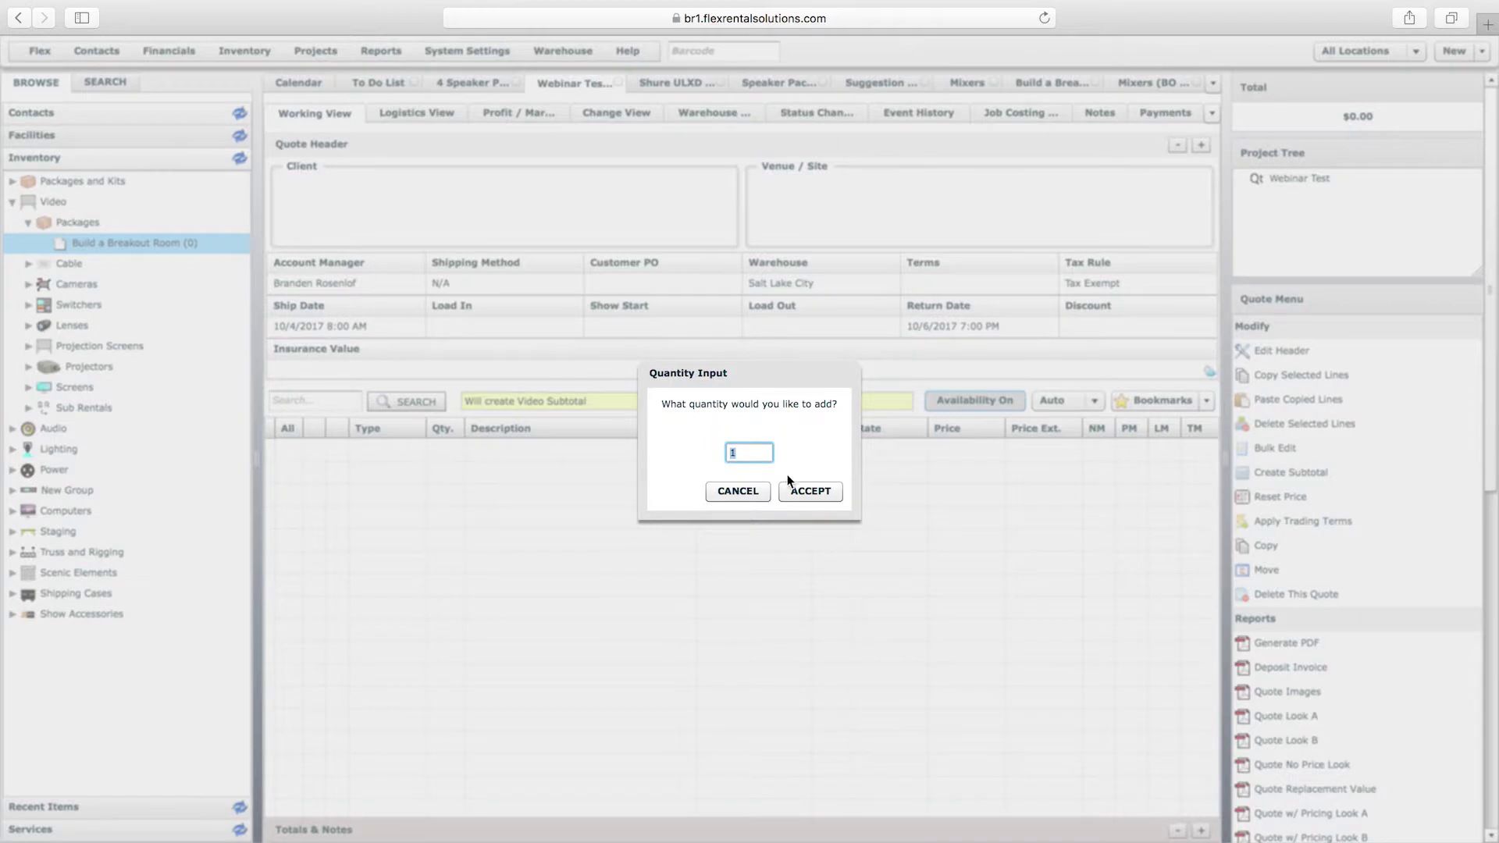
click(805, 491)
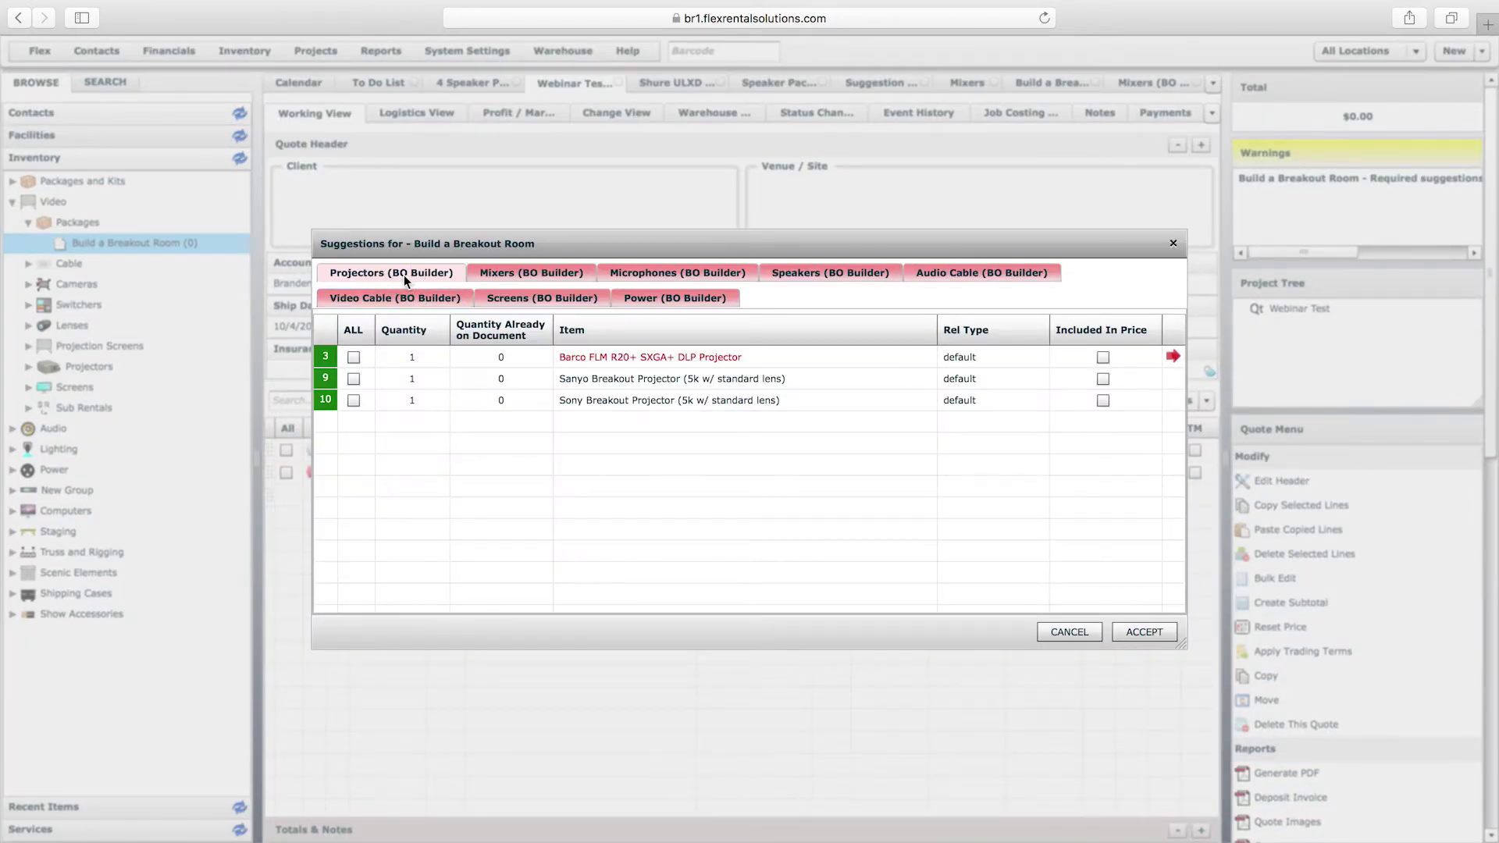
- Try to accept the Build a Breakout Room suggestions with nothing selected, and close the suggestions dialog without adding any
click(476, 277)
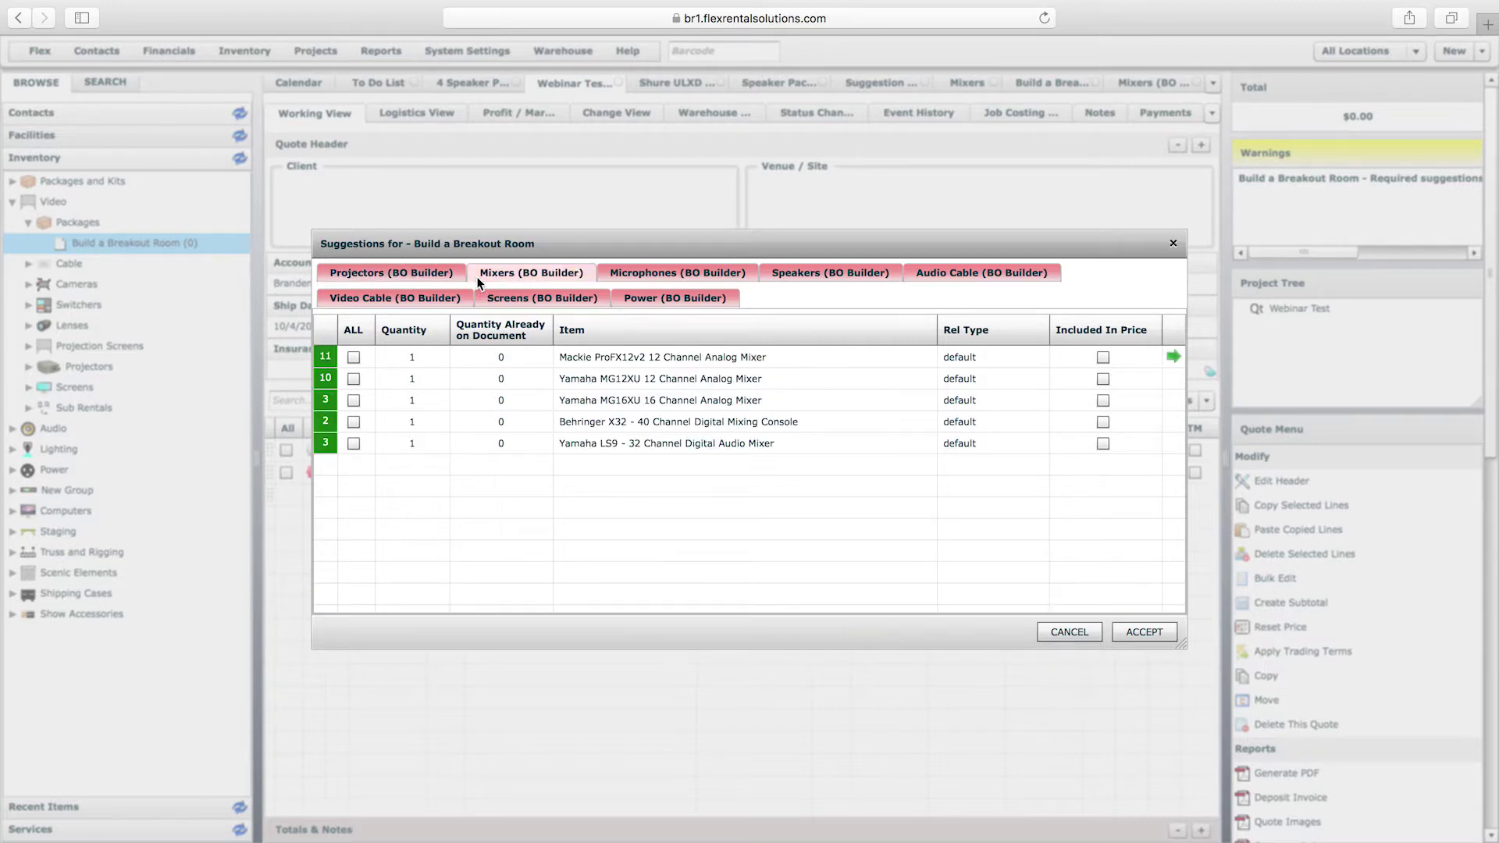
click(353, 357)
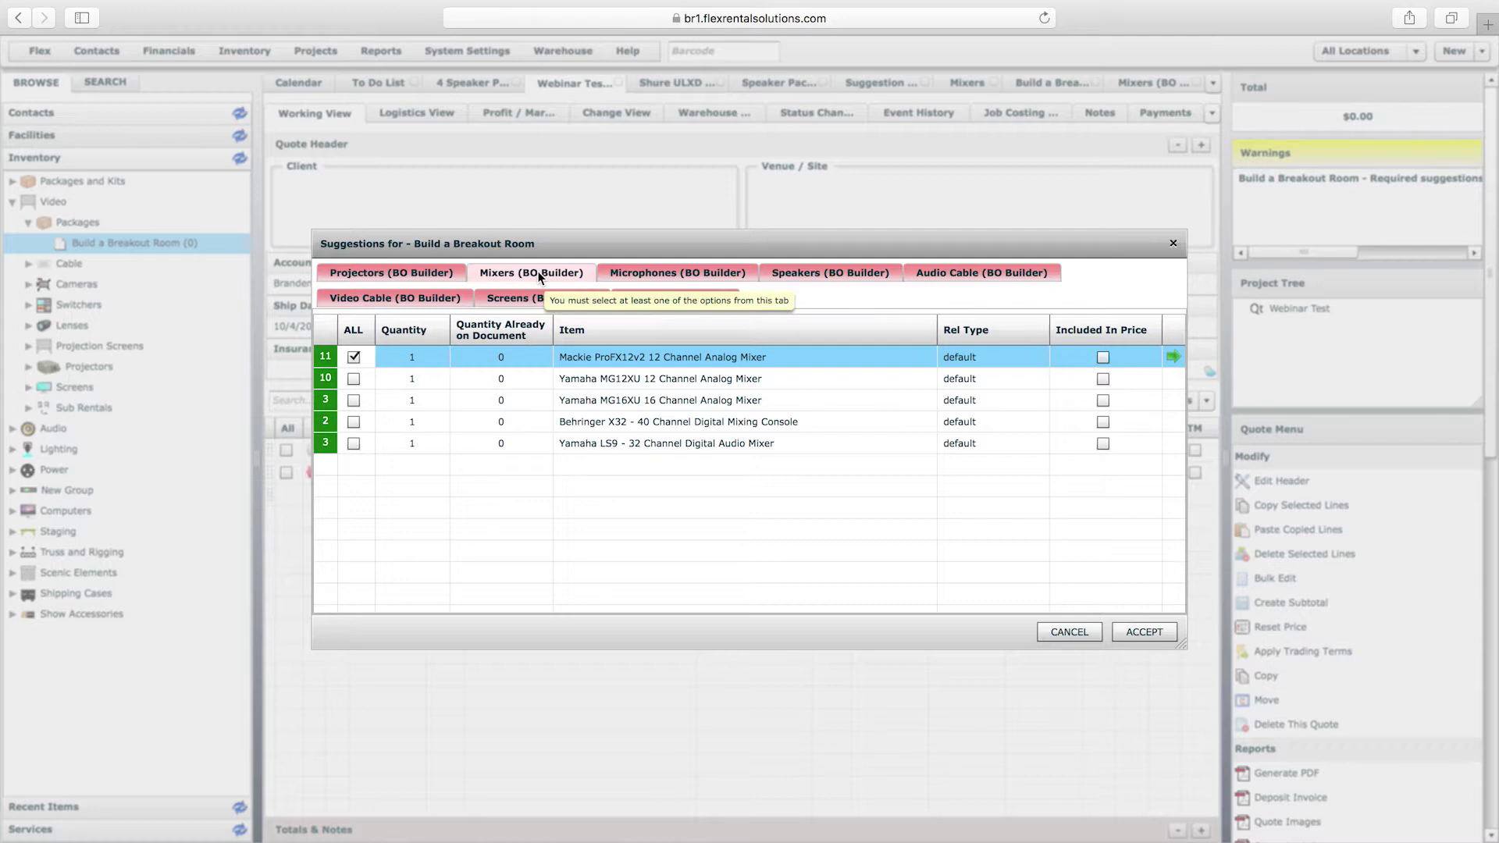
click(354, 357)
click(1143, 633)
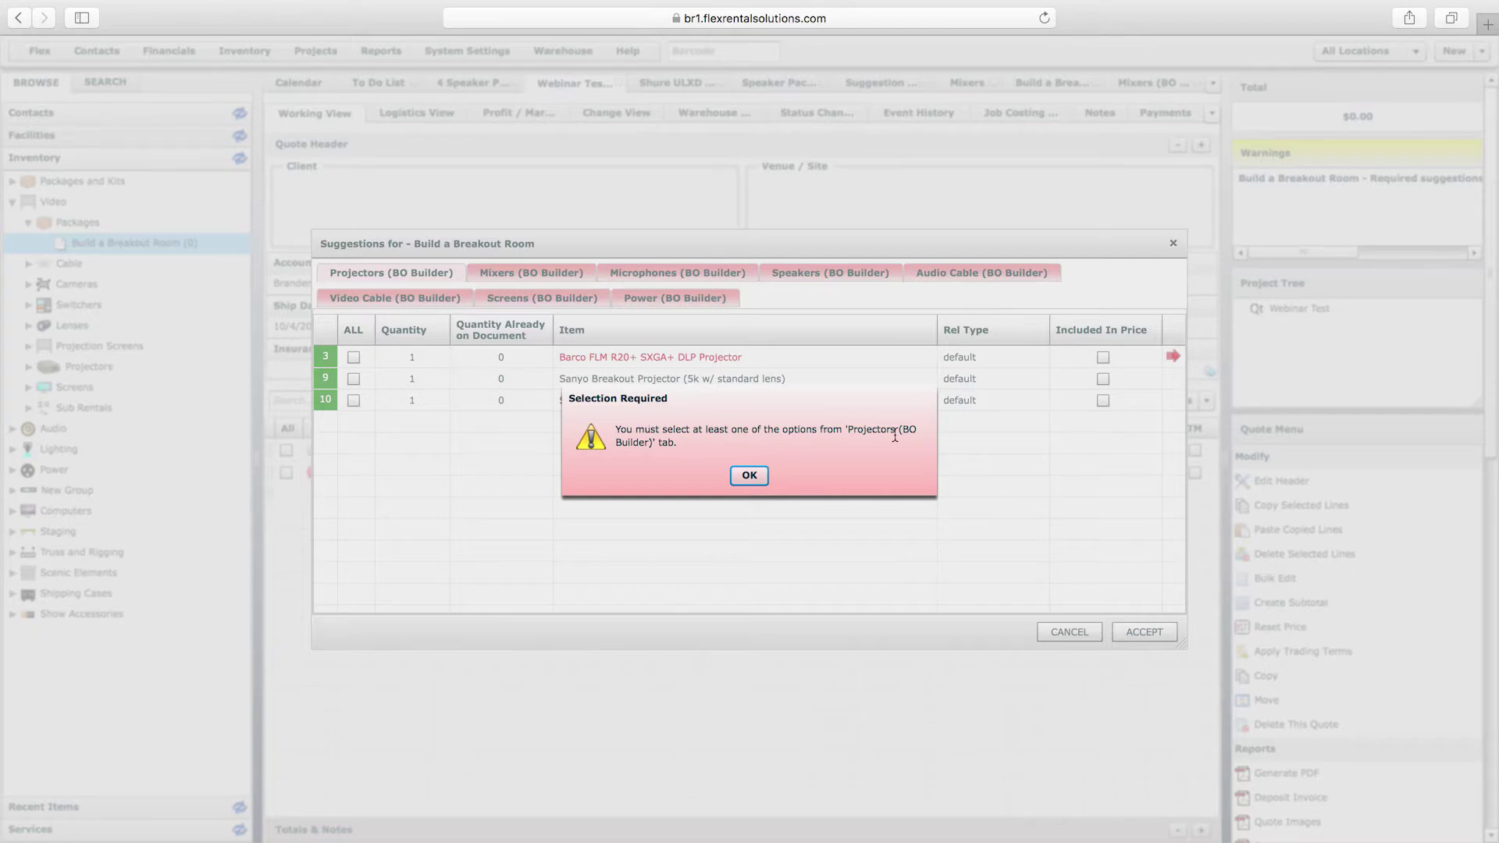
click(749, 475)
click(1079, 634)
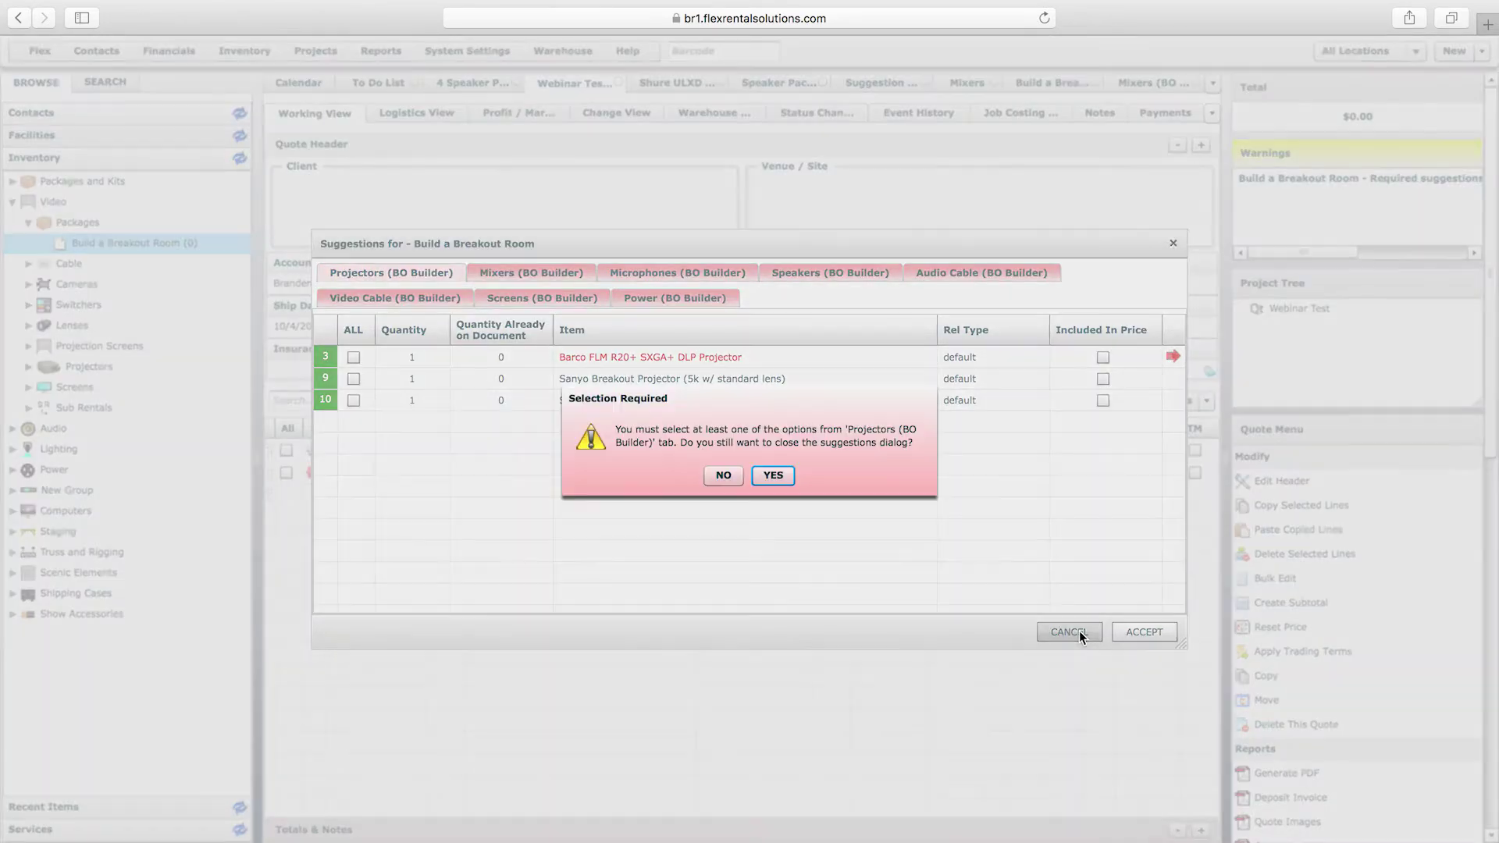
click(772, 476)
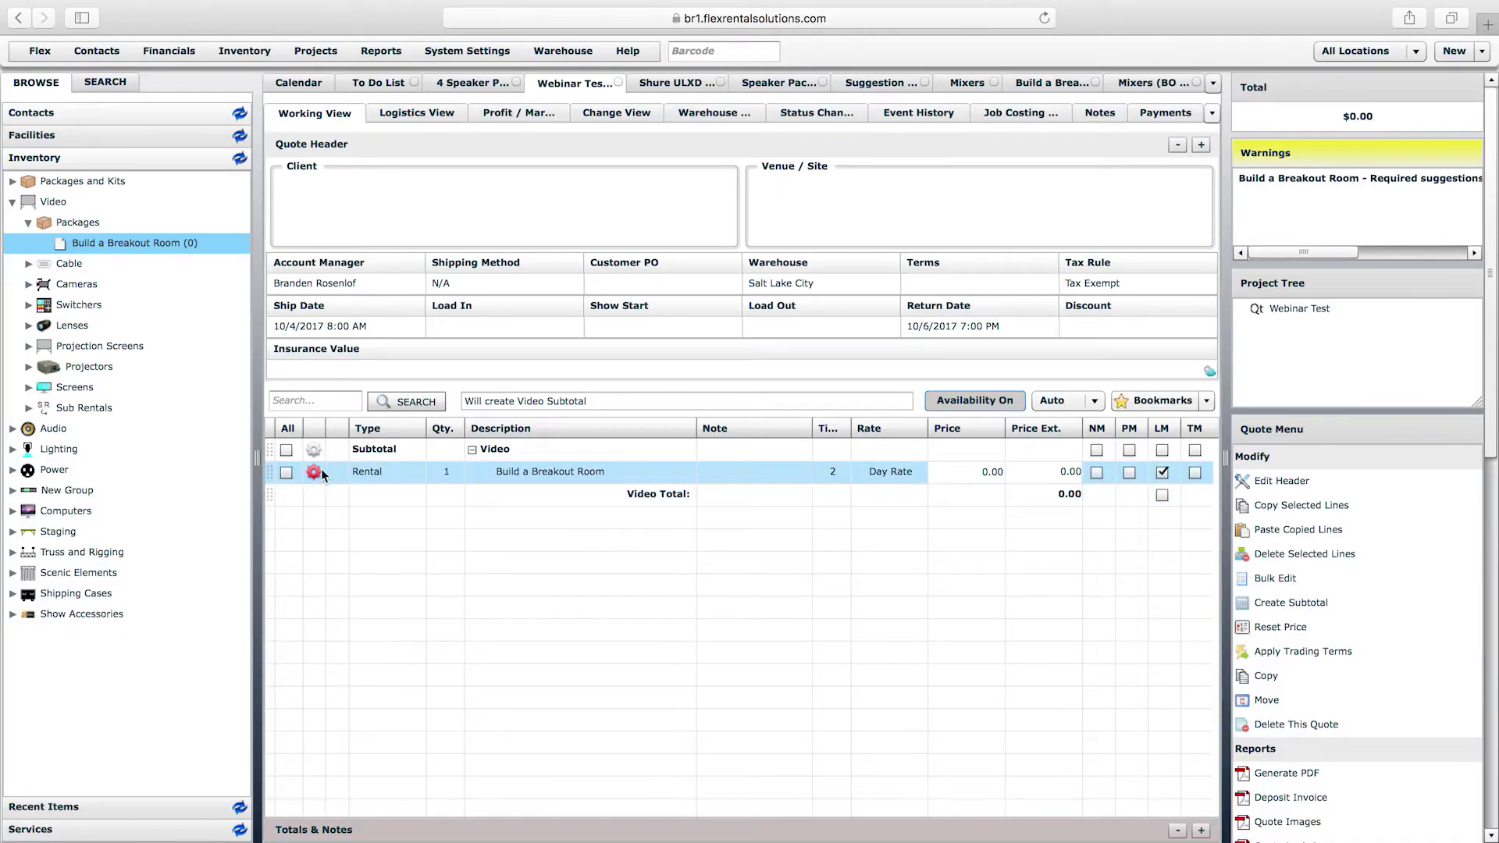
- Delete the Video subtotal together with its Build a Breakout Room line from the quote
mouse_move(316, 474)
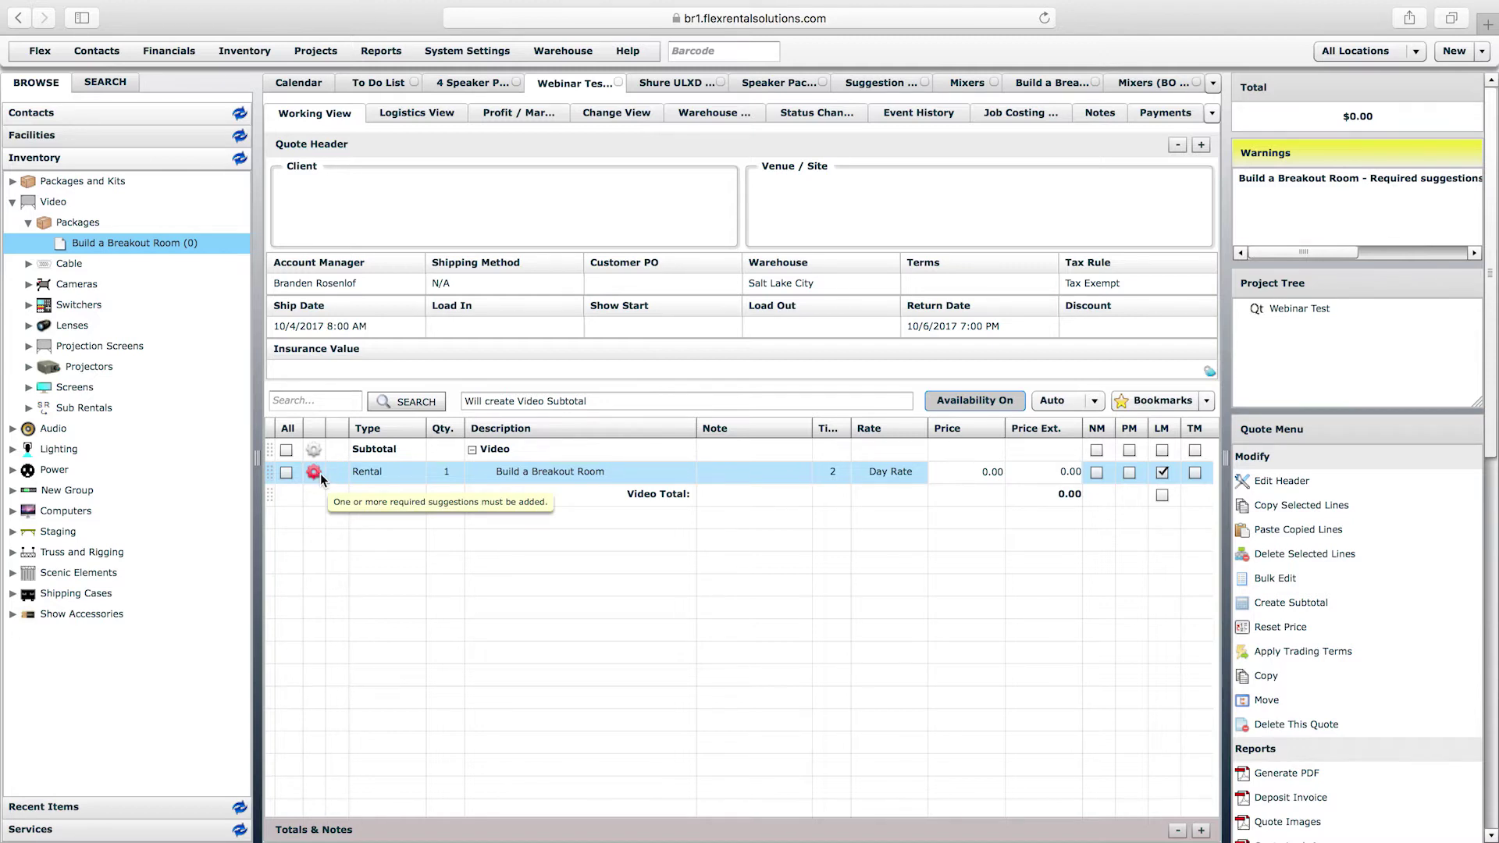
click(286, 449)
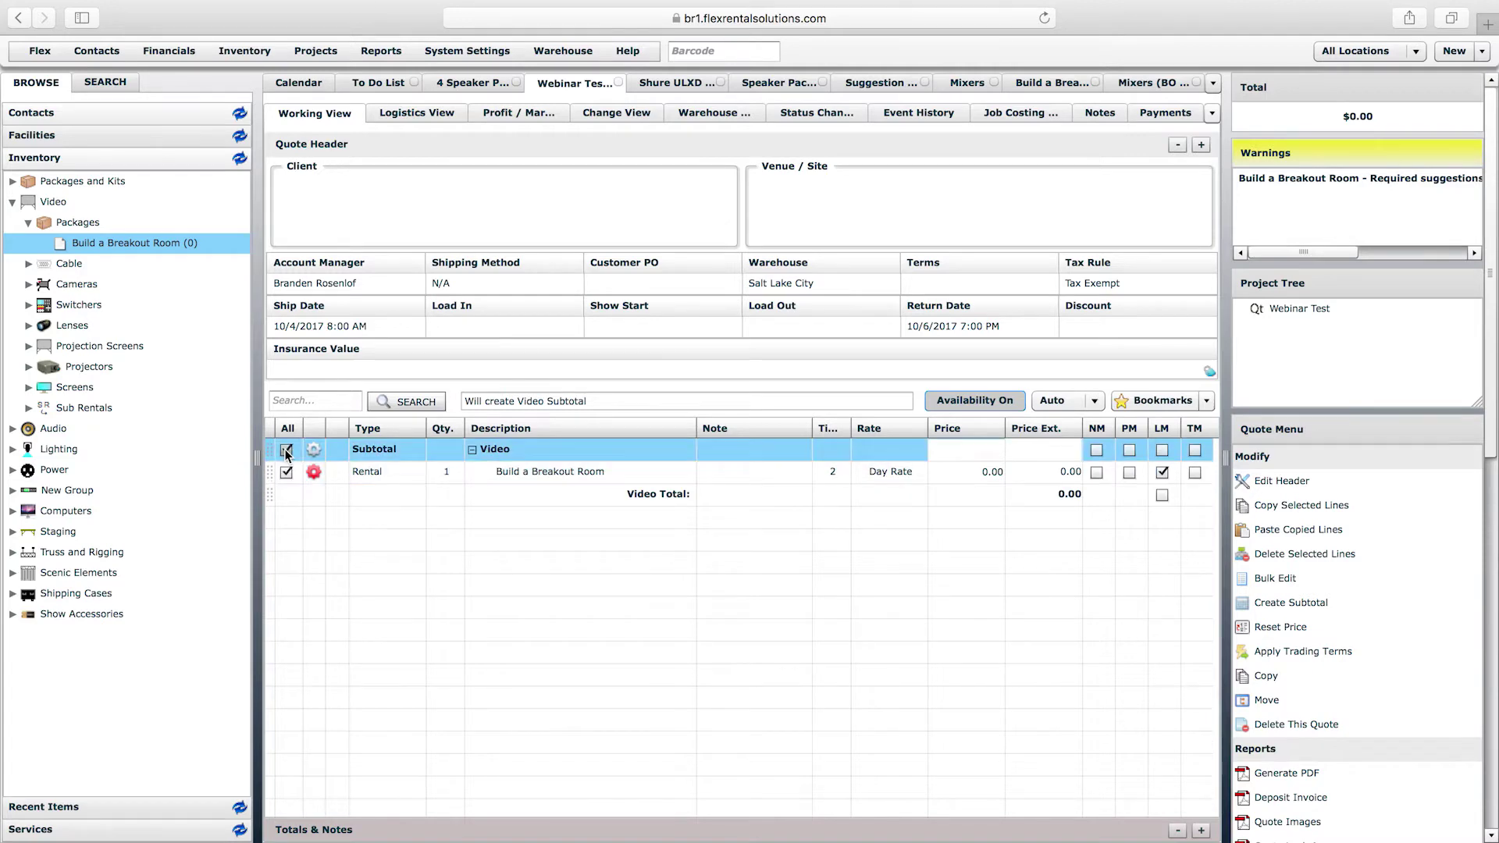
click(1304, 555)
click(1038, 605)
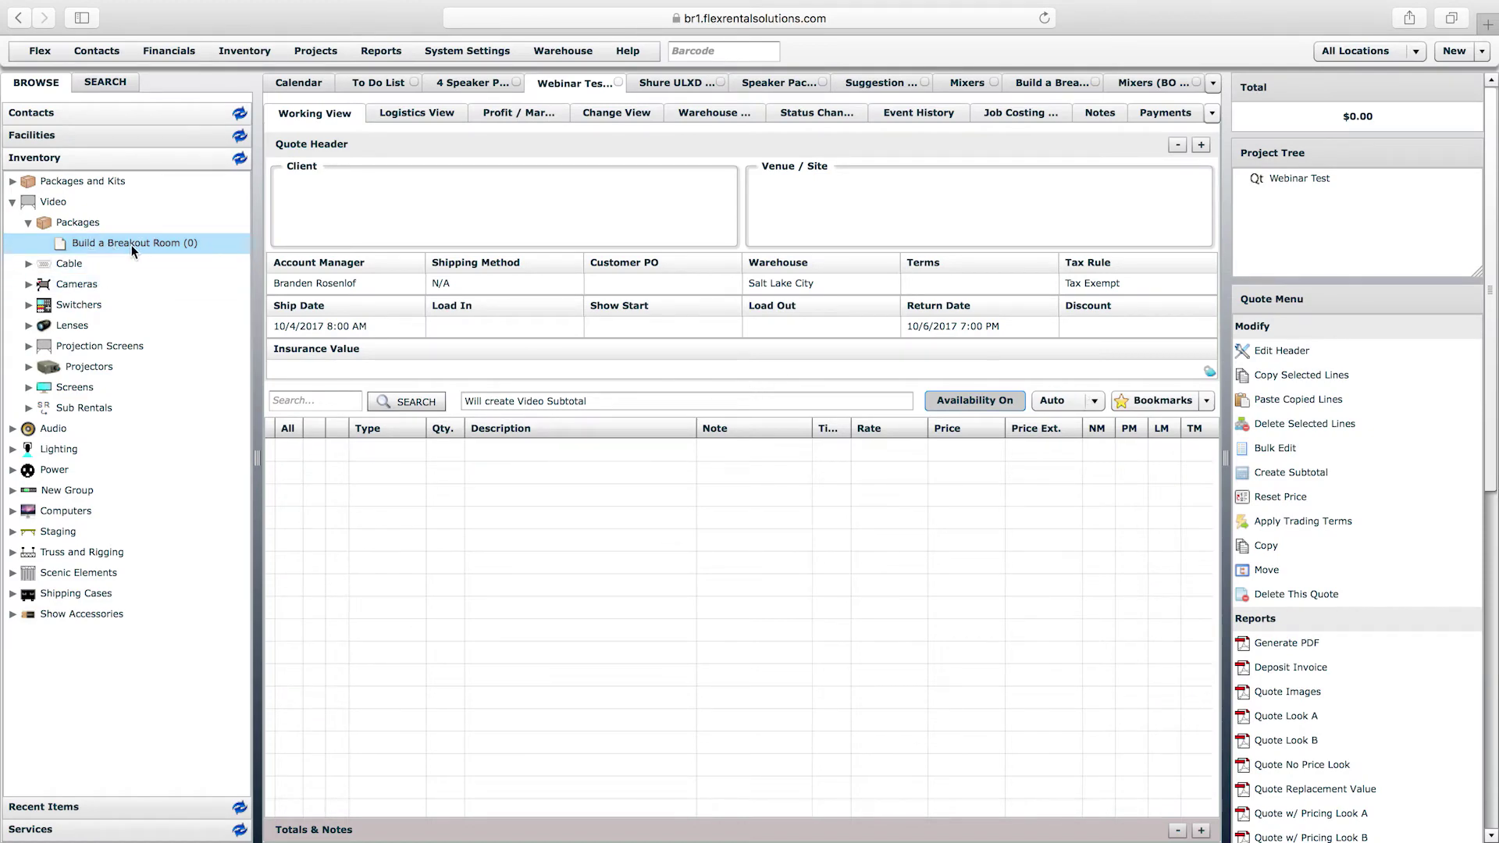
- Add one Build a Breakout Room to the empty quote and select the Sanyo and Sony breakout projectors as suggestions
drag(109, 242, 484, 476)
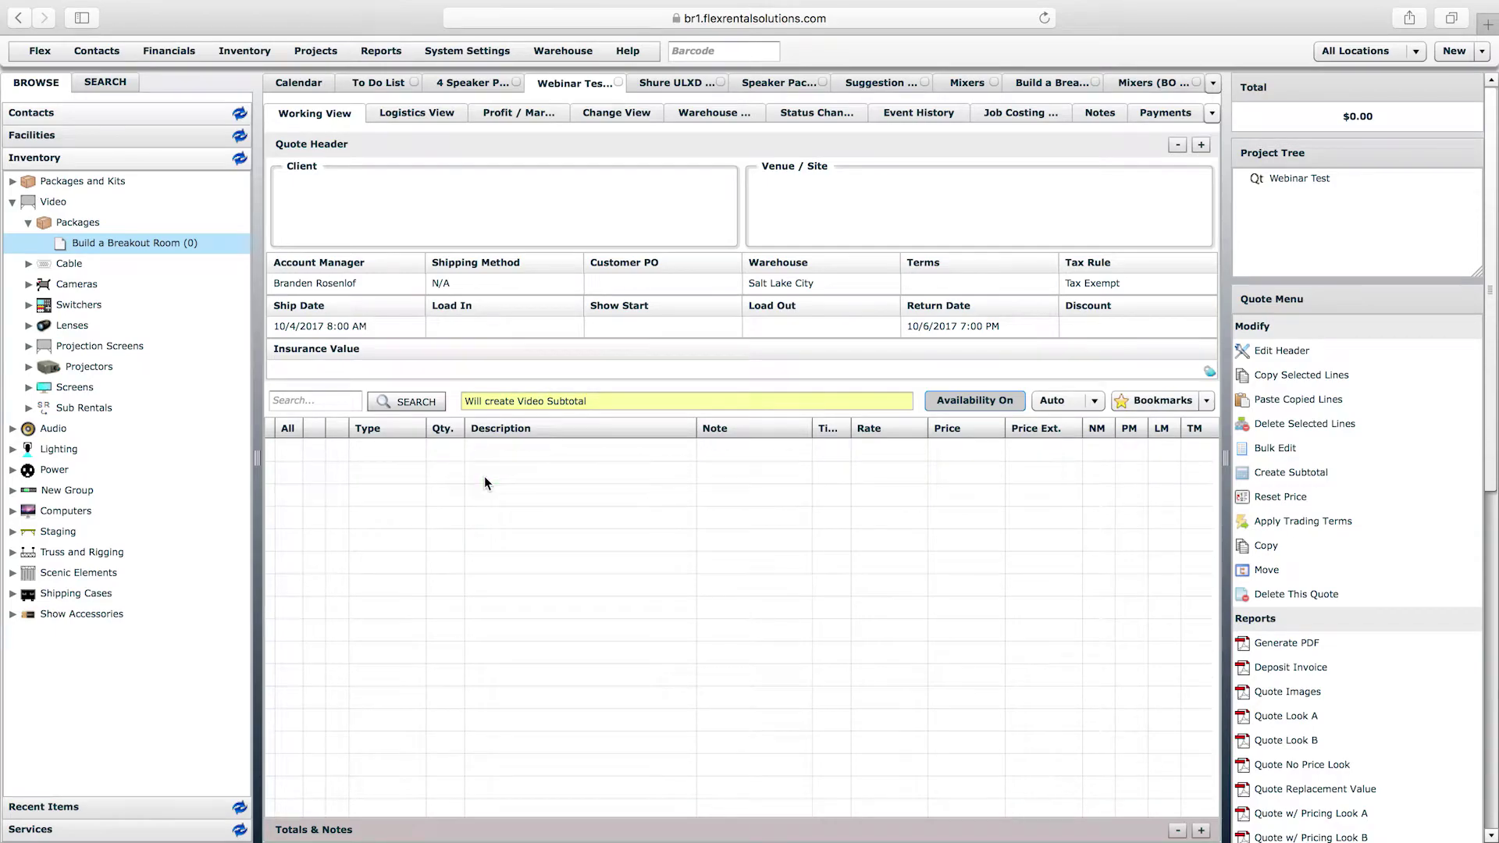
click(809, 493)
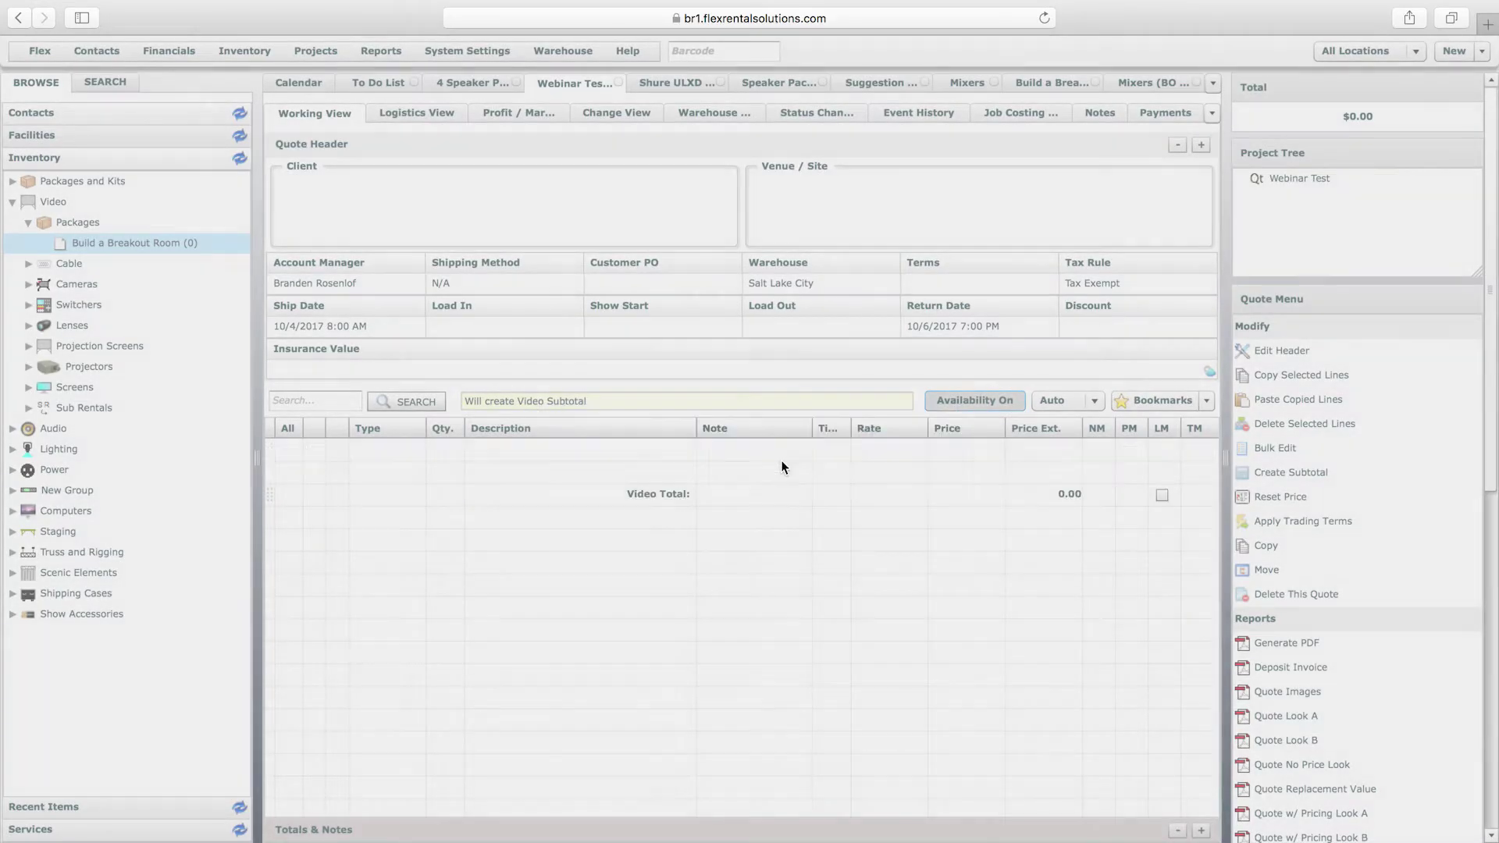
click(354, 380)
click(353, 402)
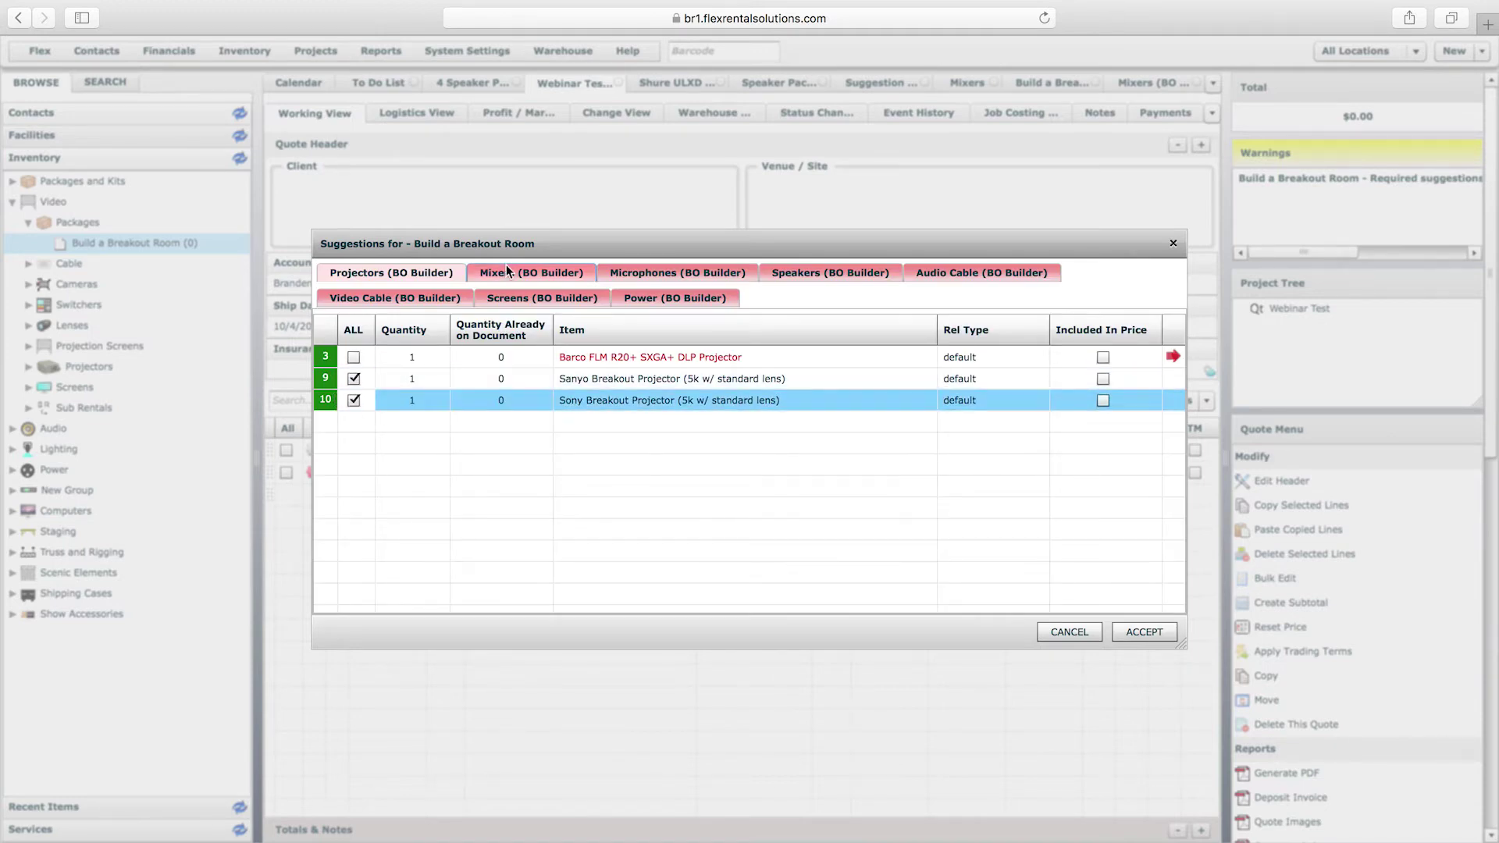
- Select the Yamaha MG12XU and MG16XU analog mixers and all of the suggested microphones
click(505, 275)
click(352, 379)
click(354, 400)
click(678, 272)
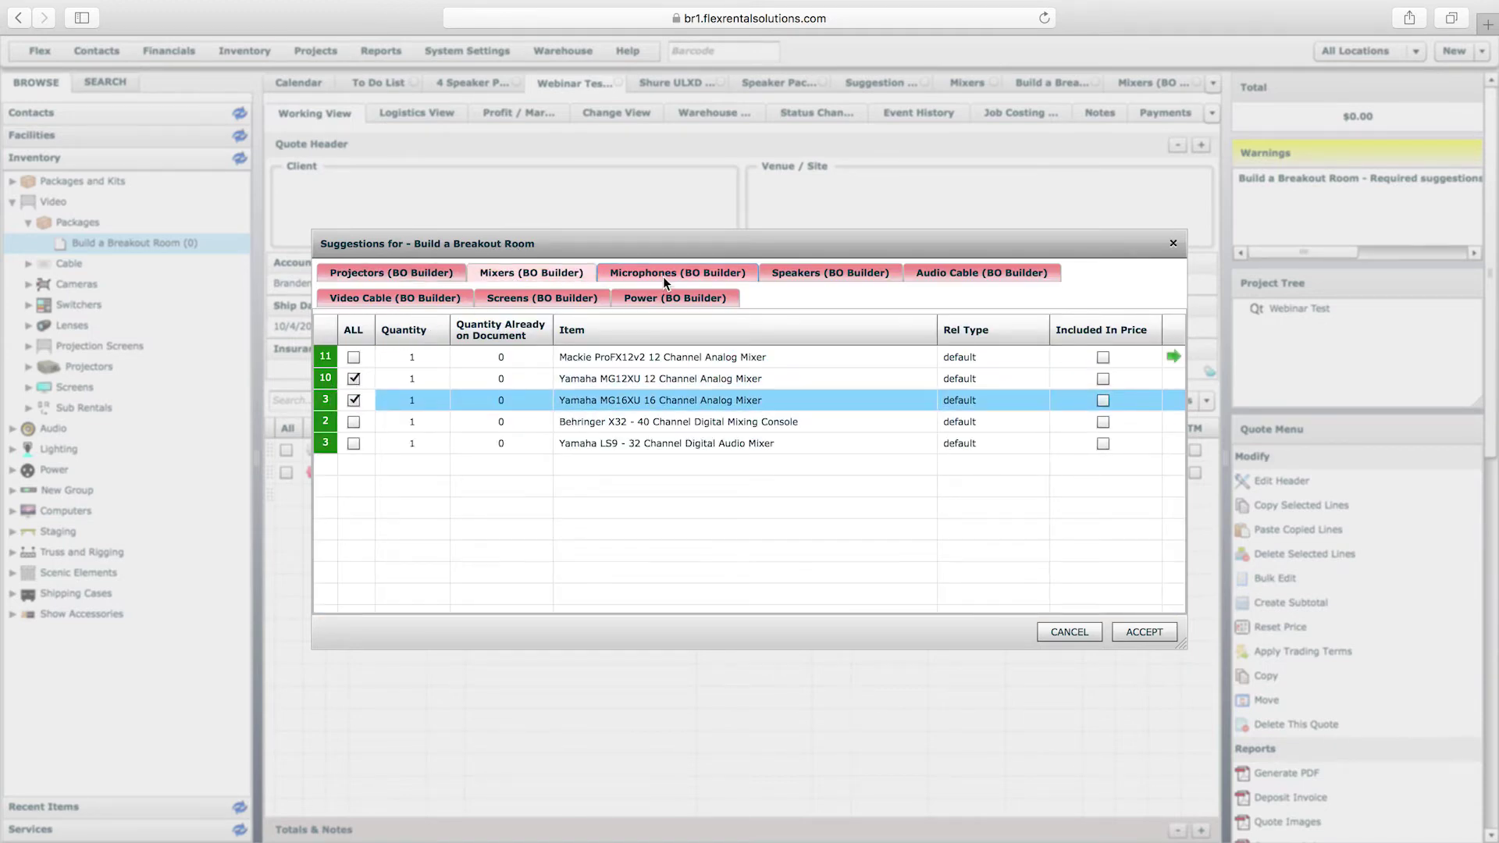
- Select the Mackie SRM350 and SRM450 active PA speakers, setting the SRM450 quantity to 4
click(827, 273)
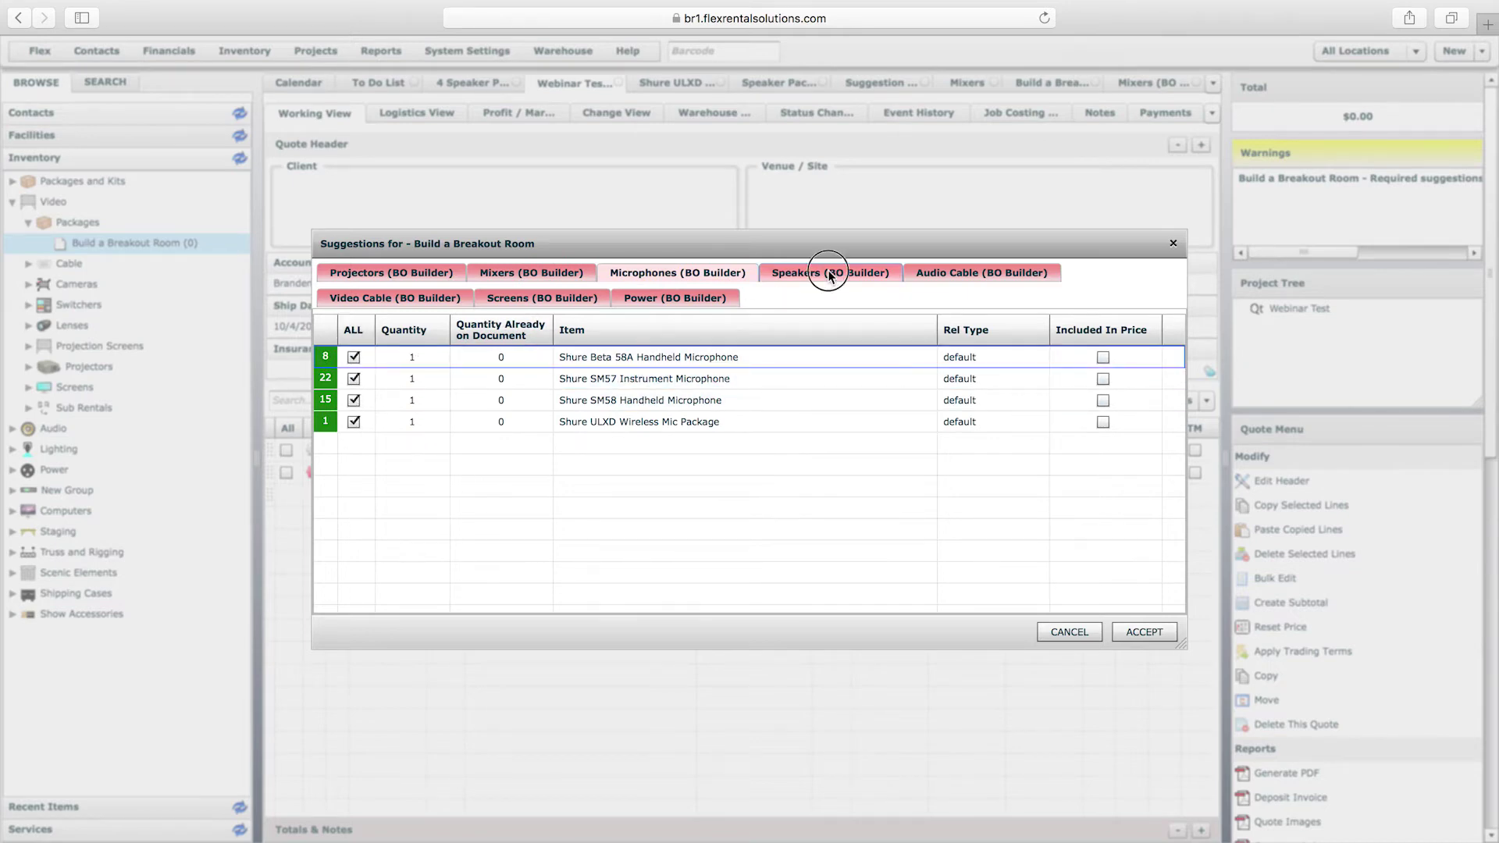
click(354, 380)
click(353, 400)
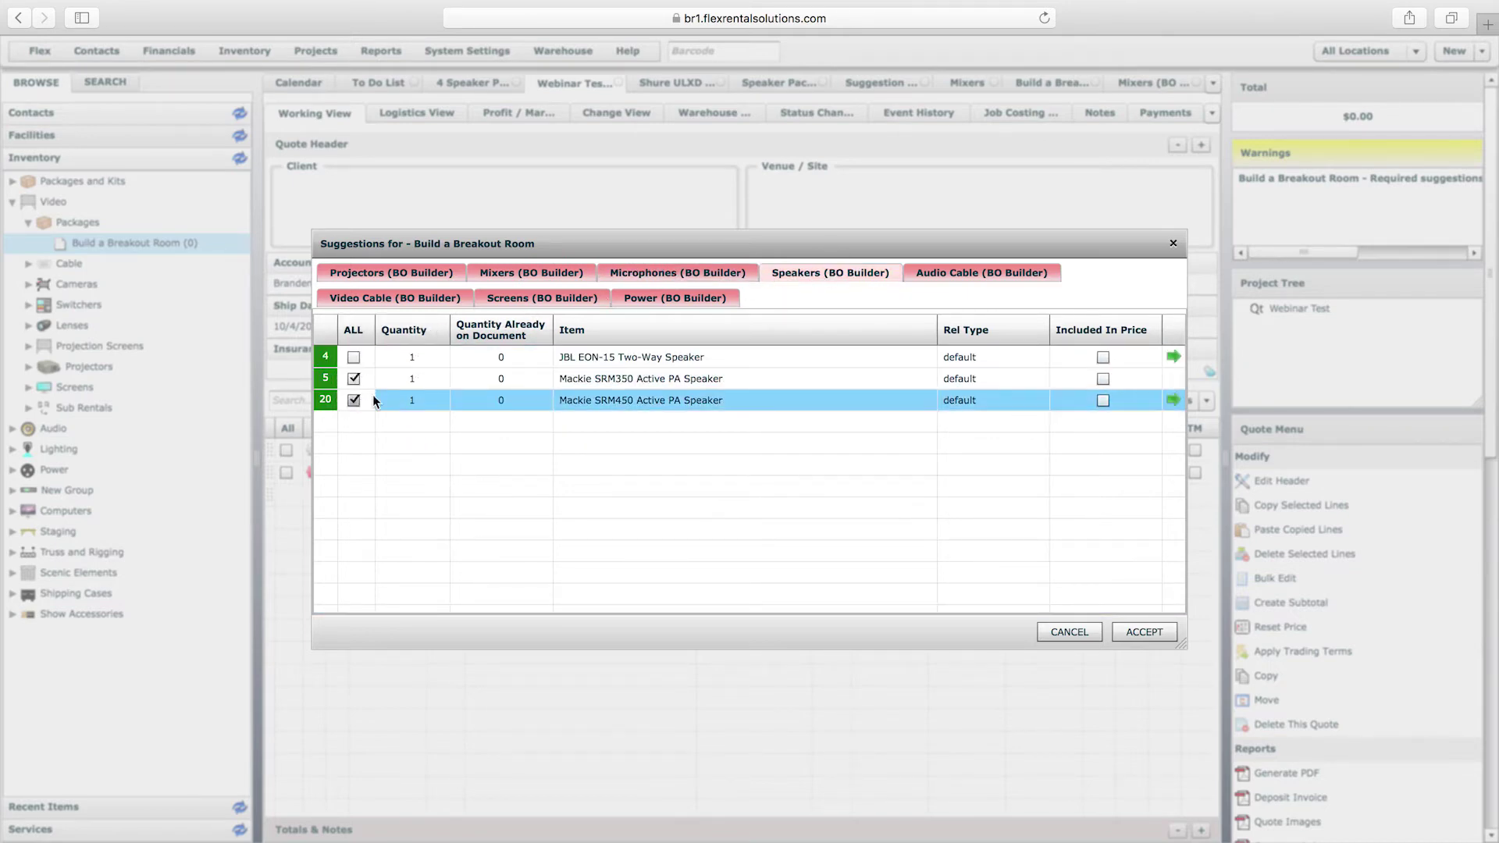
click(414, 400)
text(4)
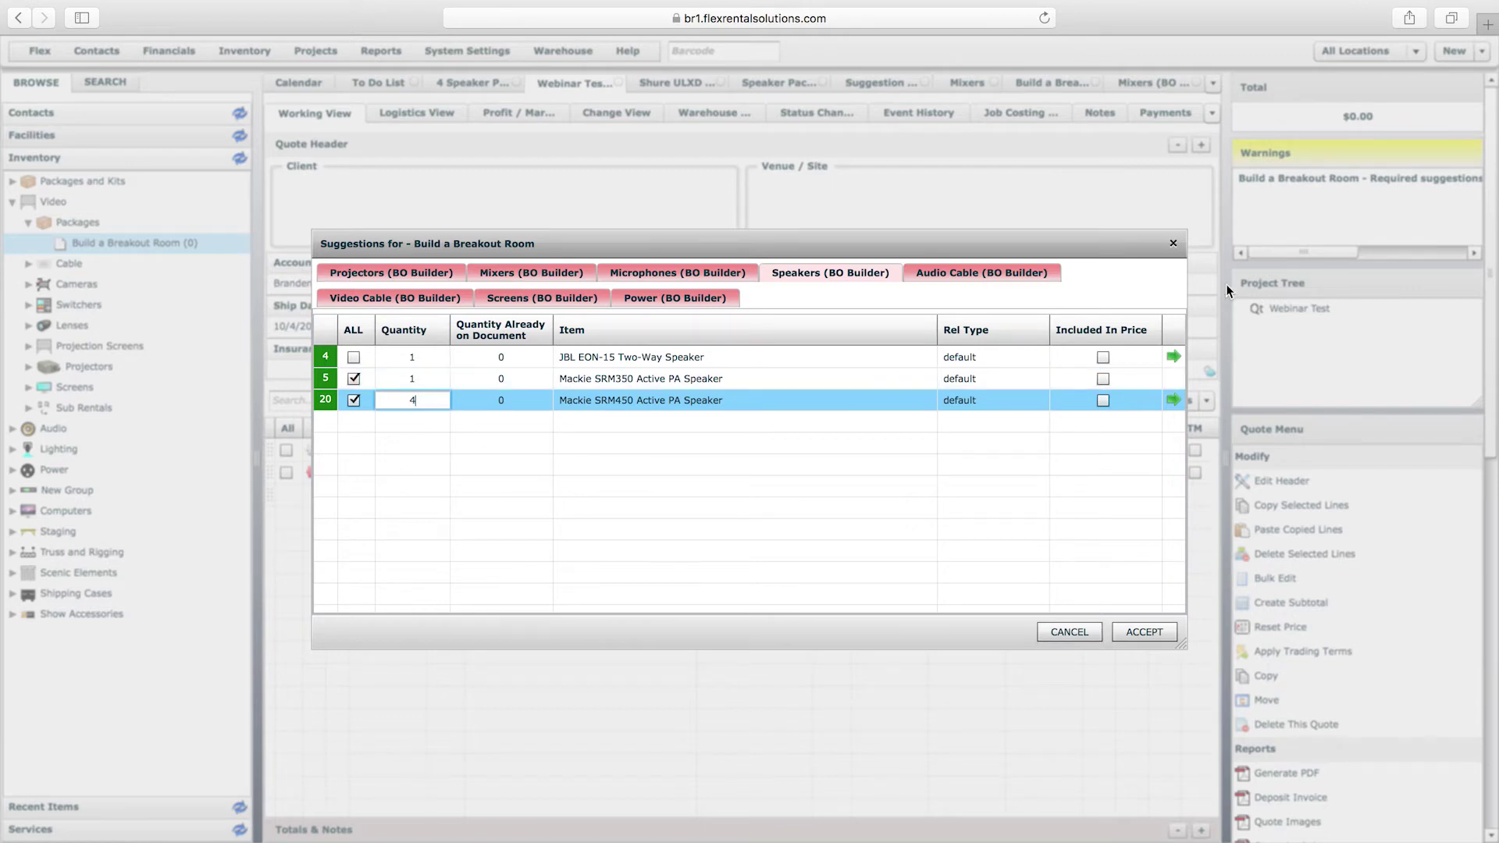
- Select all of the suggested audio cables and all of the VGA Male to Male video cables
click(975, 275)
click(351, 331)
click(409, 298)
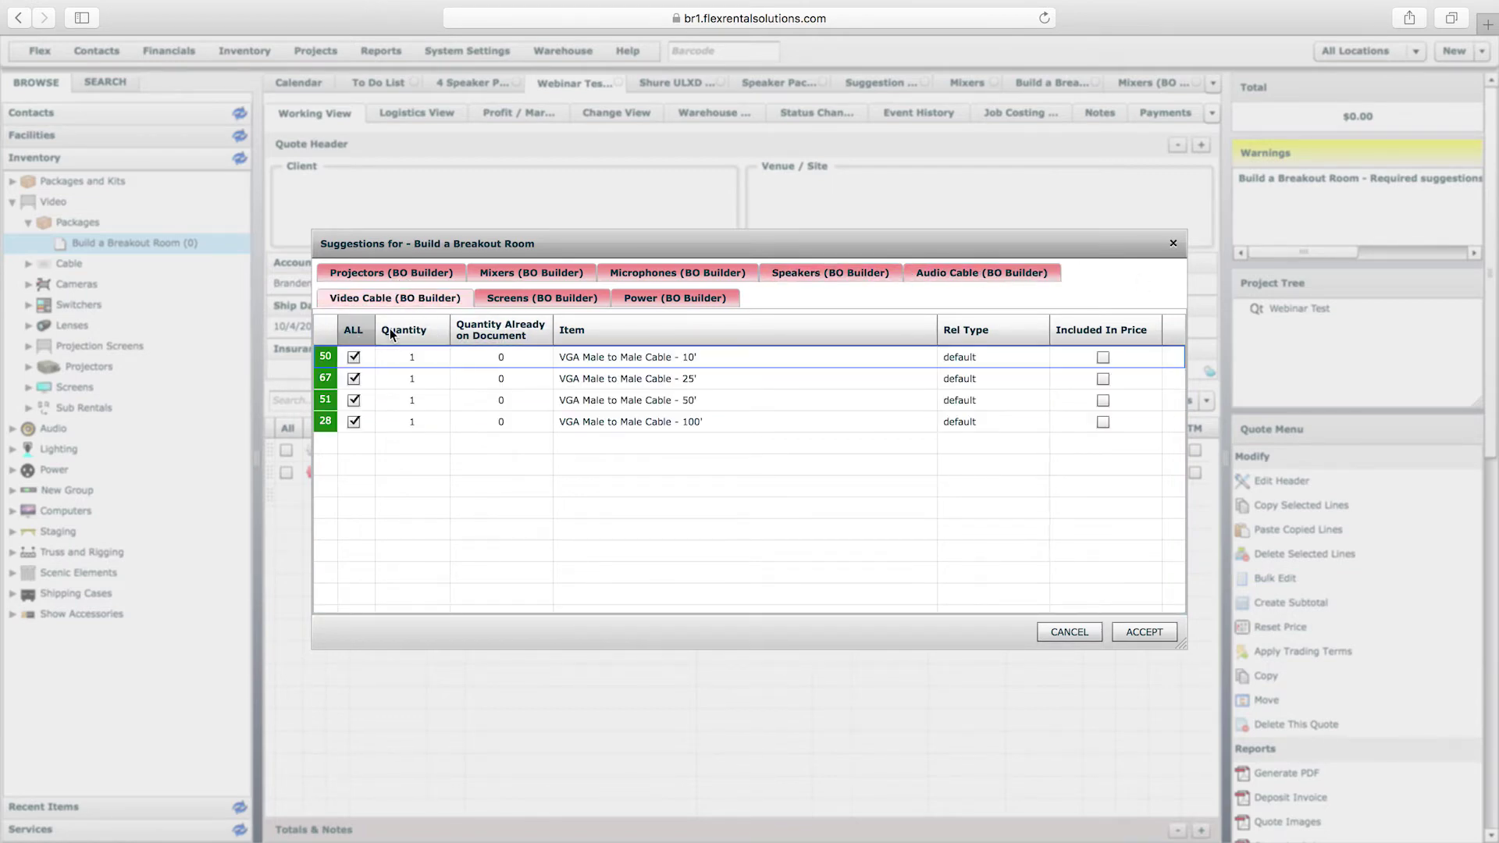
- Select the 55" and 65" Samsung LED 1080p HDTVs as screens and all of the 120v power cables
click(507, 298)
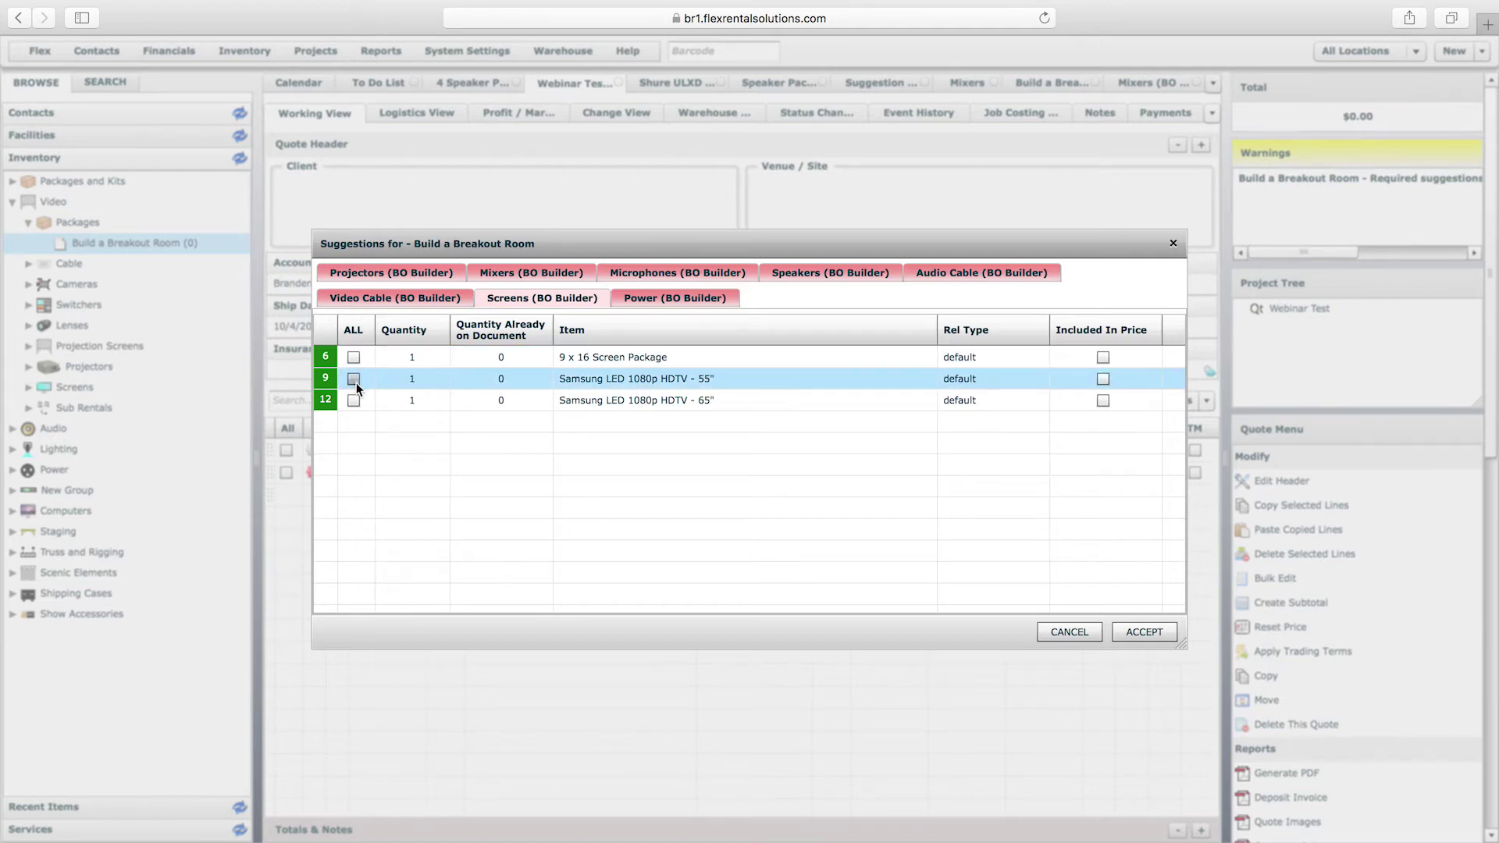
click(354, 379)
click(354, 400)
click(666, 297)
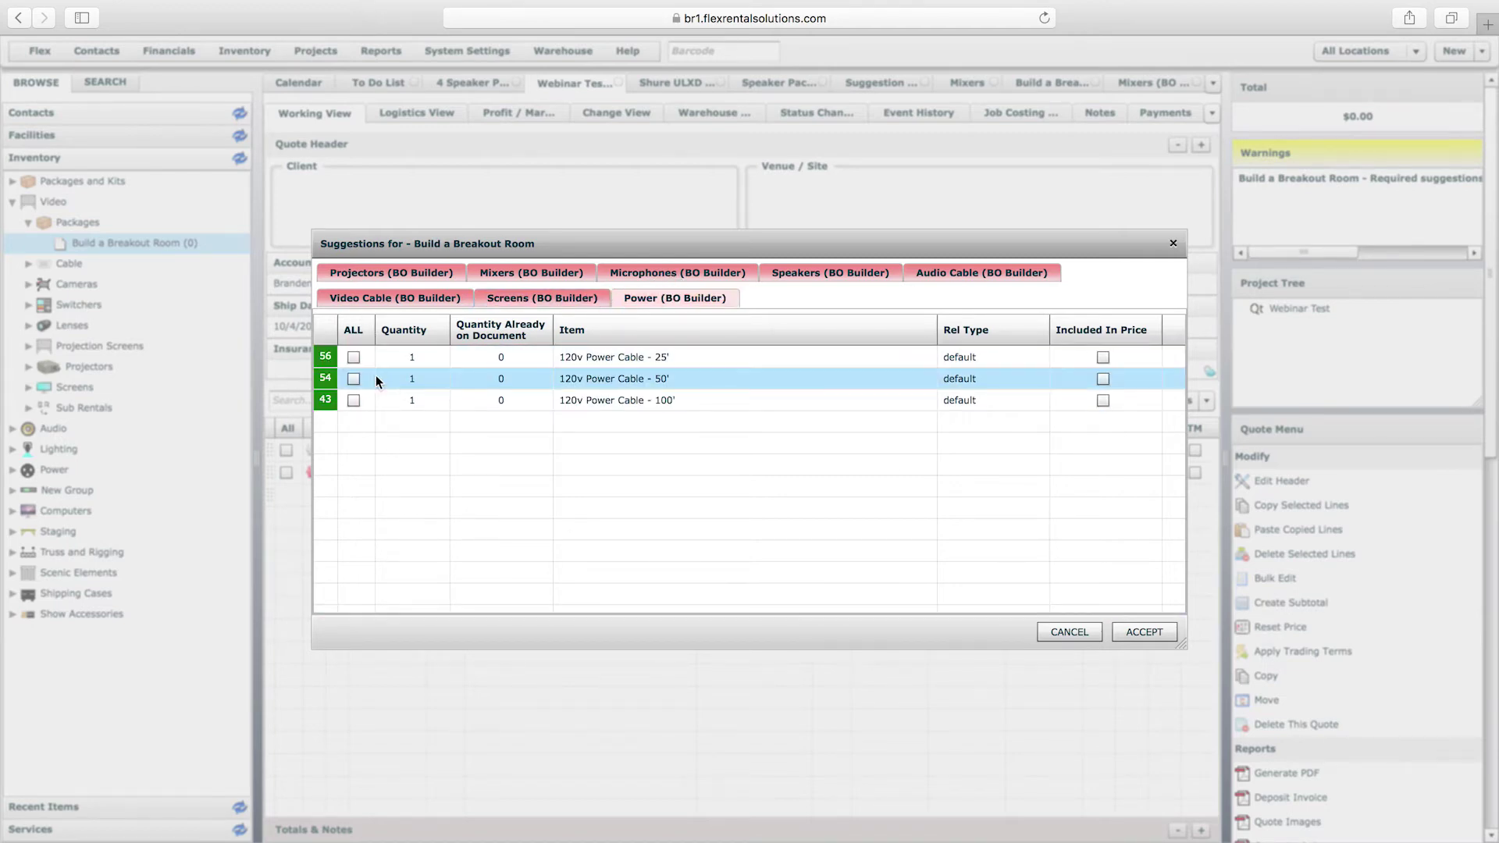
click(355, 330)
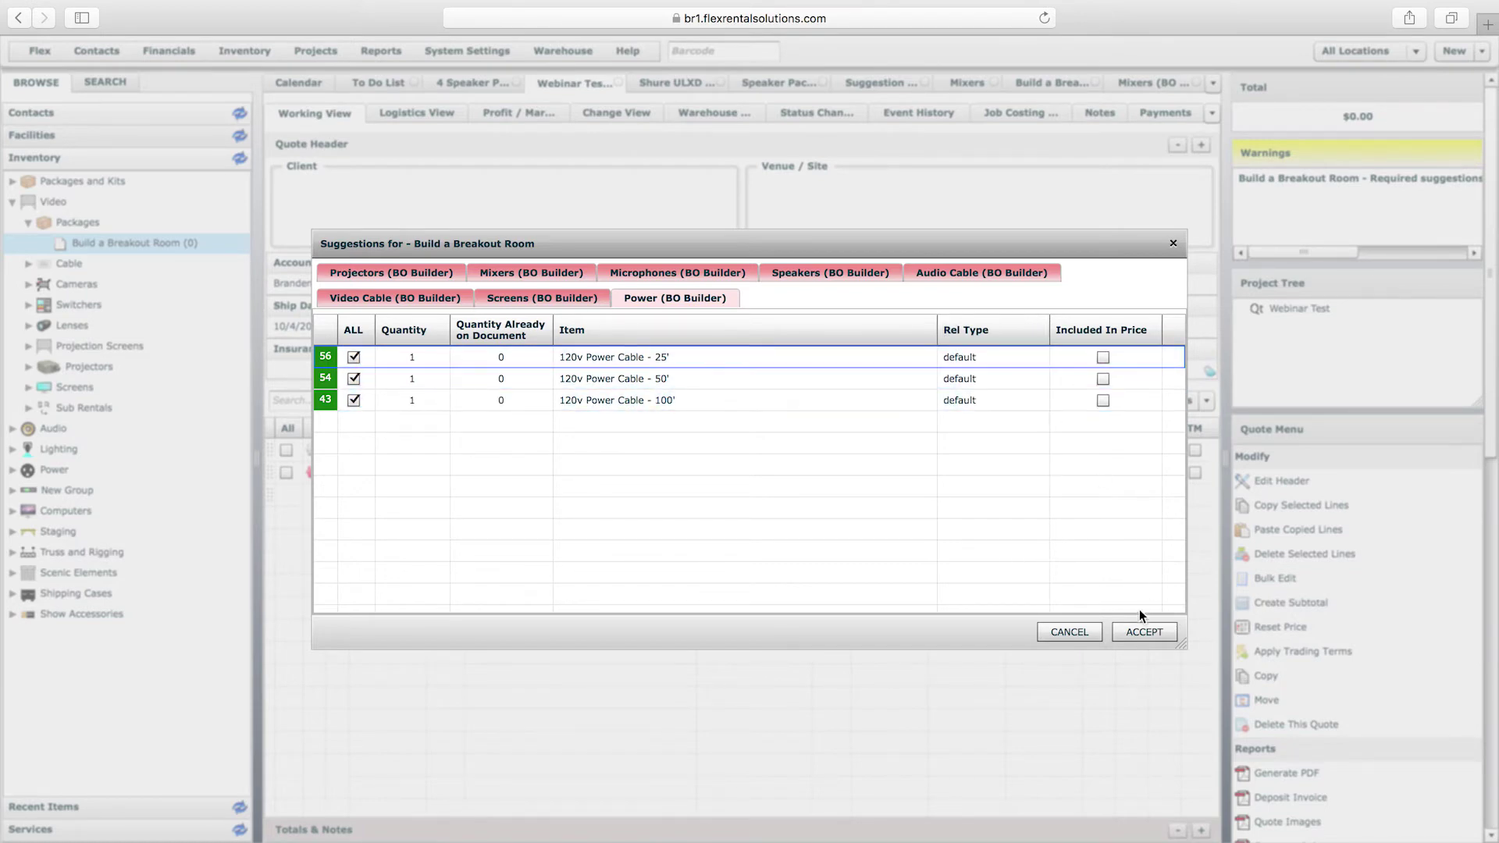
- Add the selected Build a Breakout Room suggestions to the quote and review how the video, audio and power lines are sorted
click(1145, 632)
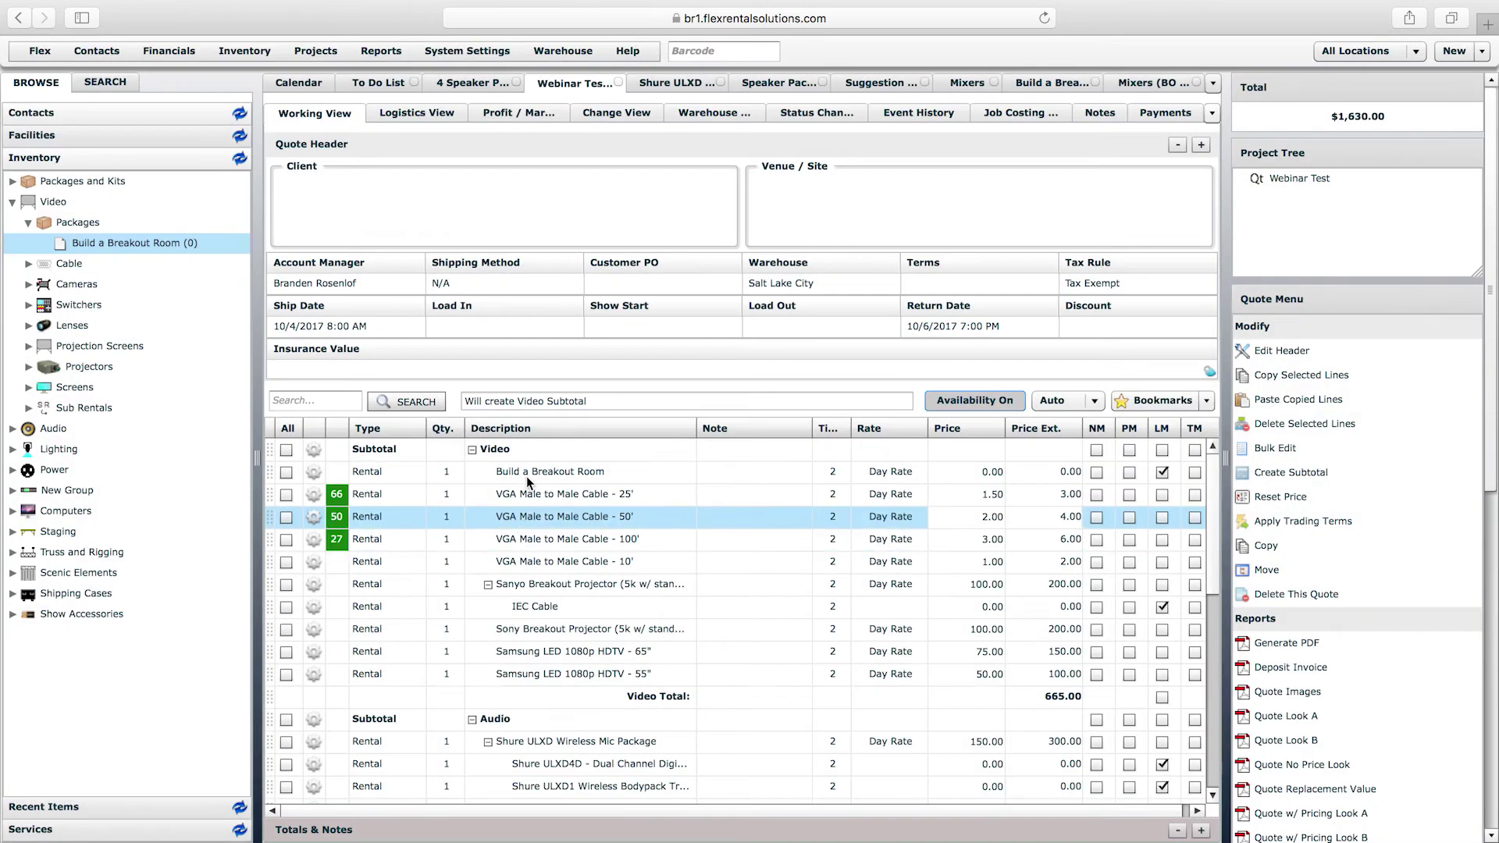
drag(1213, 497, 1214, 681)
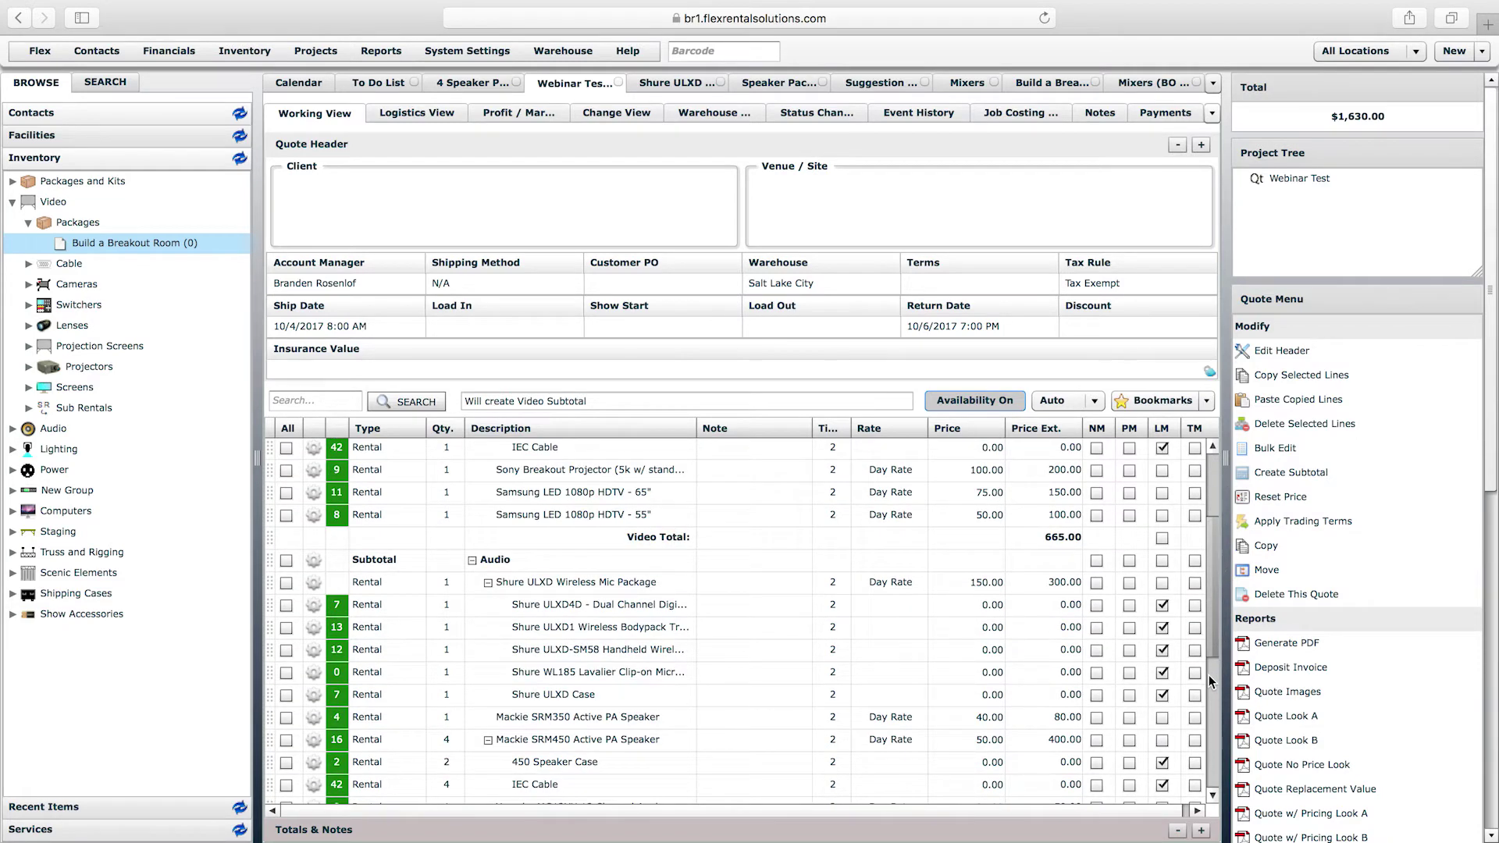
click(1210, 771)
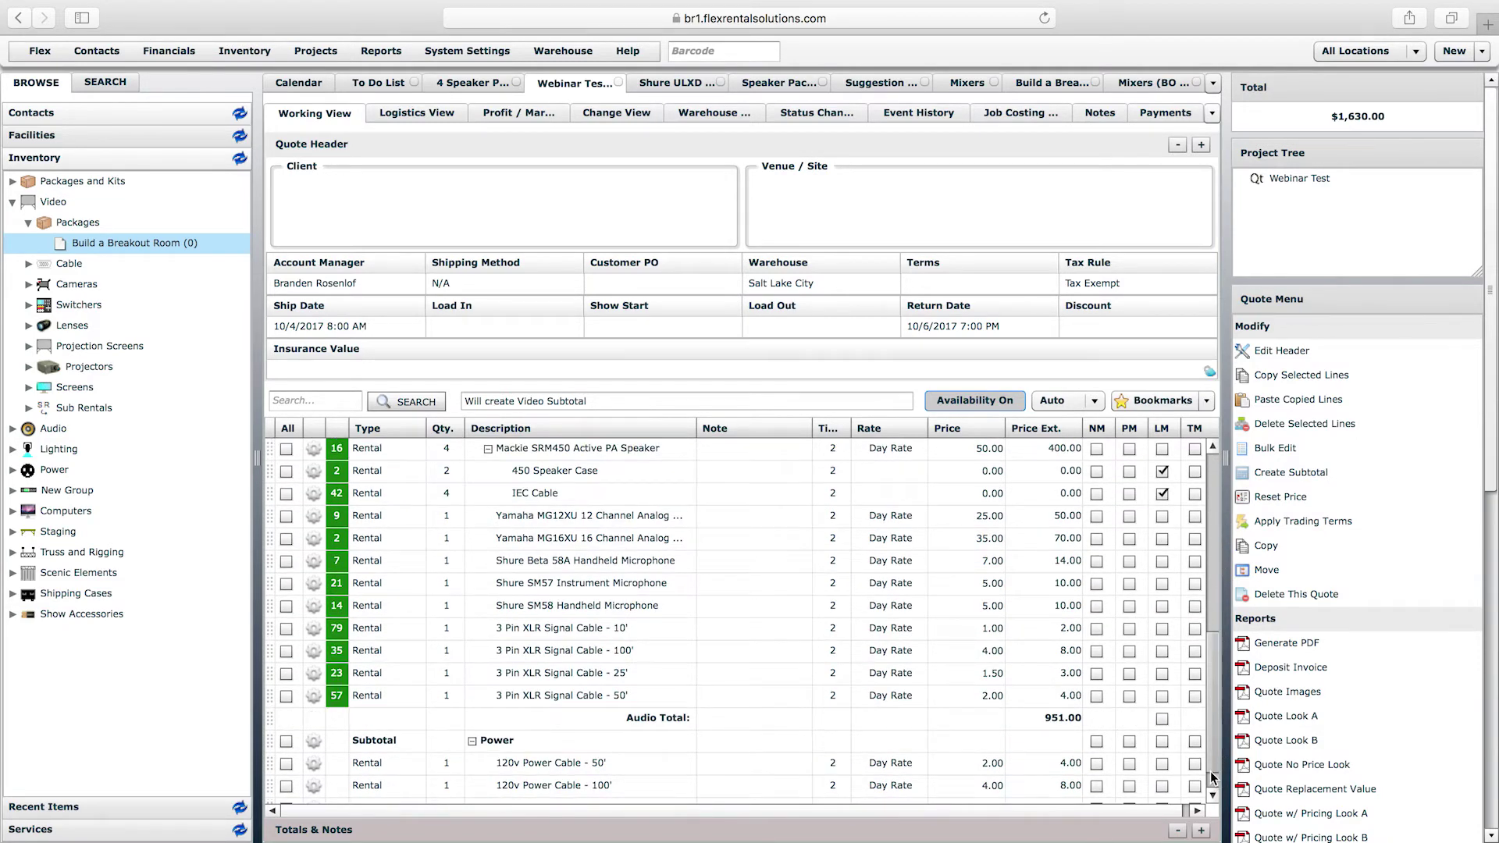
click(1216, 469)
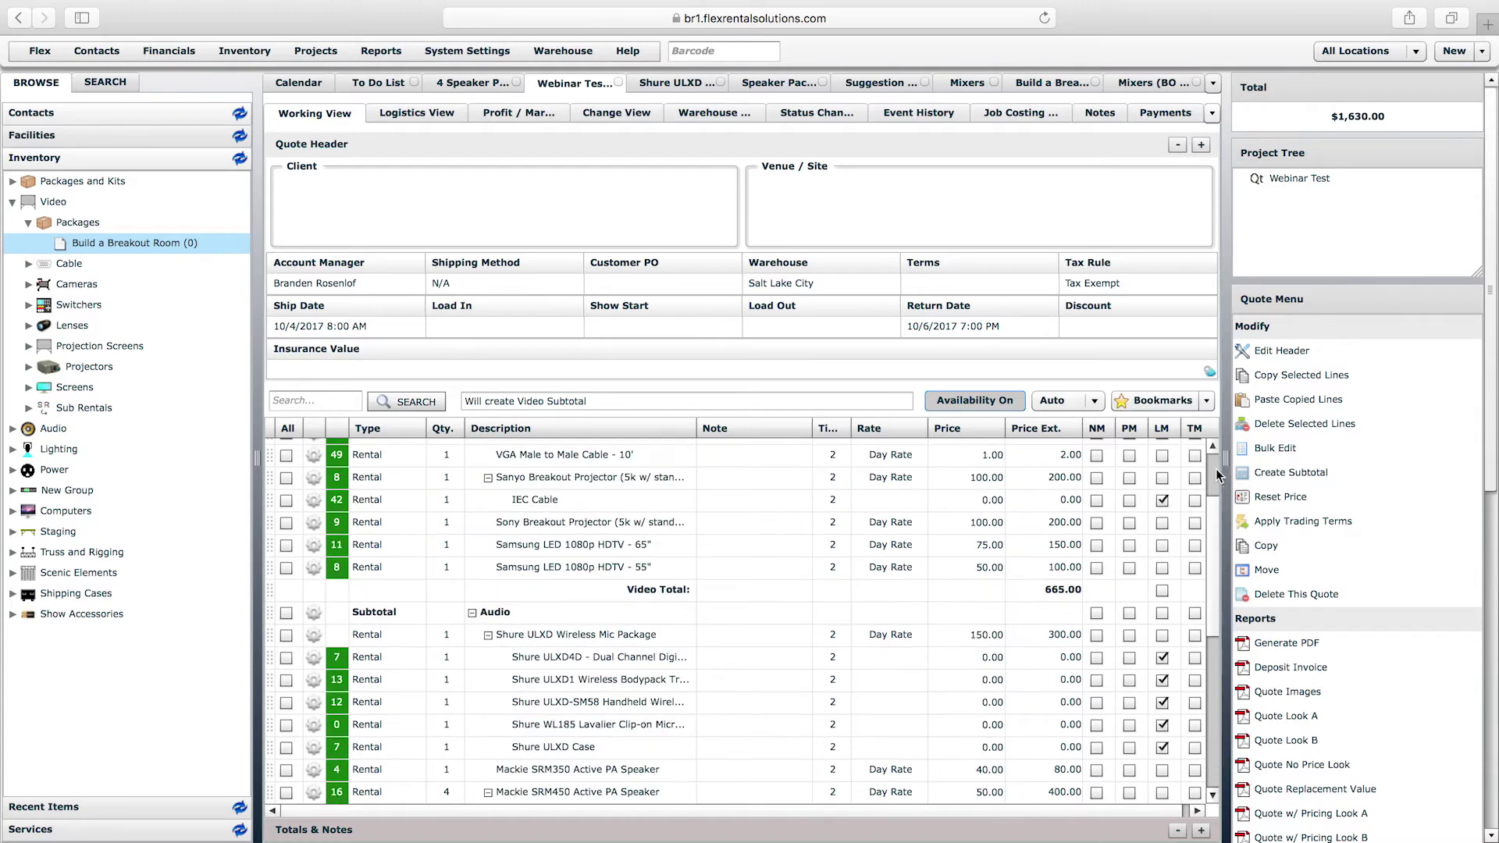
click(1216, 468)
click(585, 472)
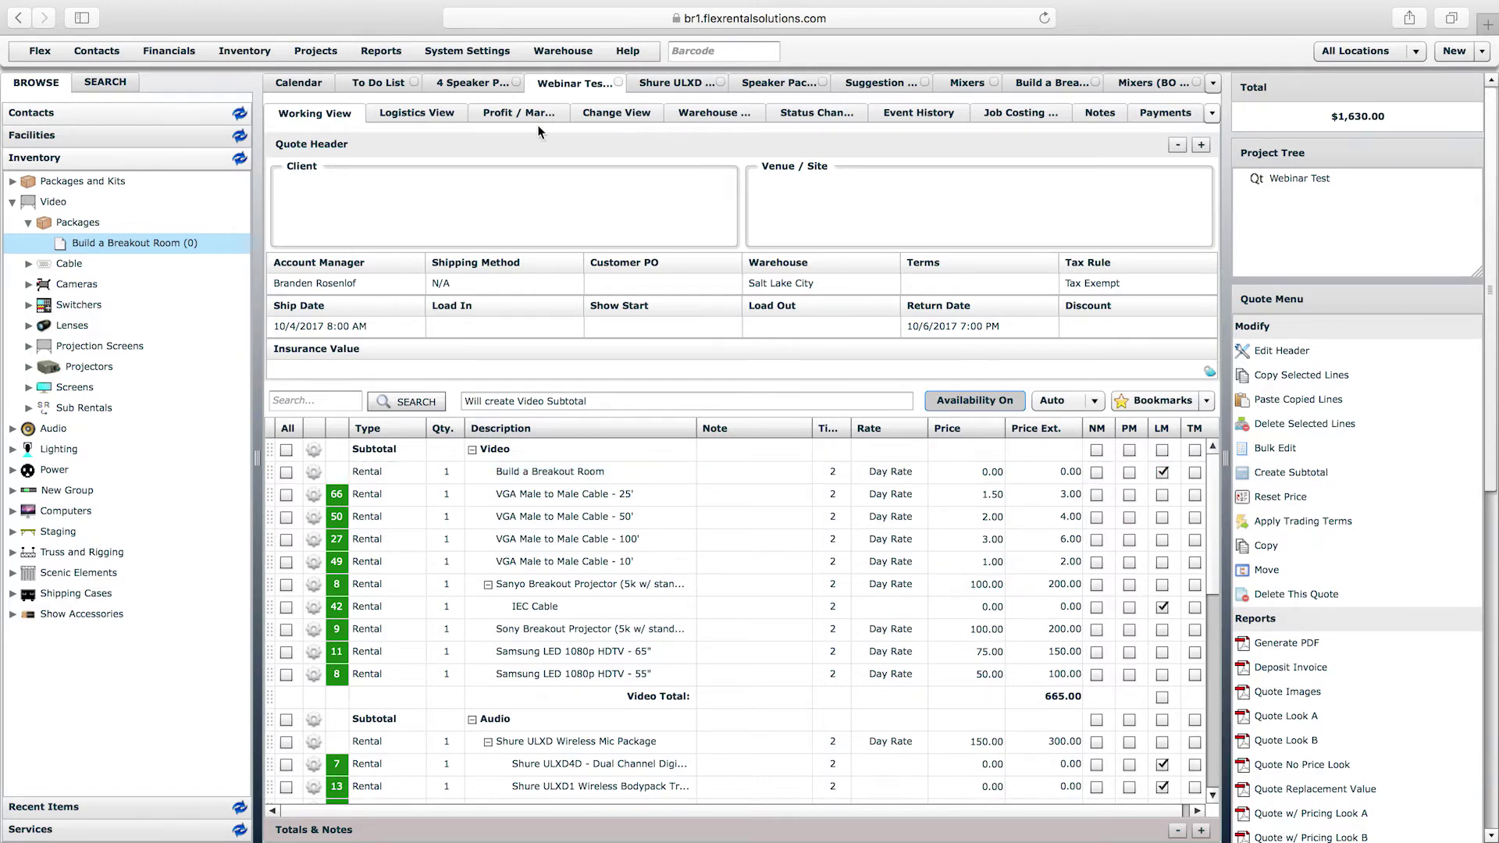
- Review the contents and the suggestions of the 4 Speaker Package inventory item
click(481, 84)
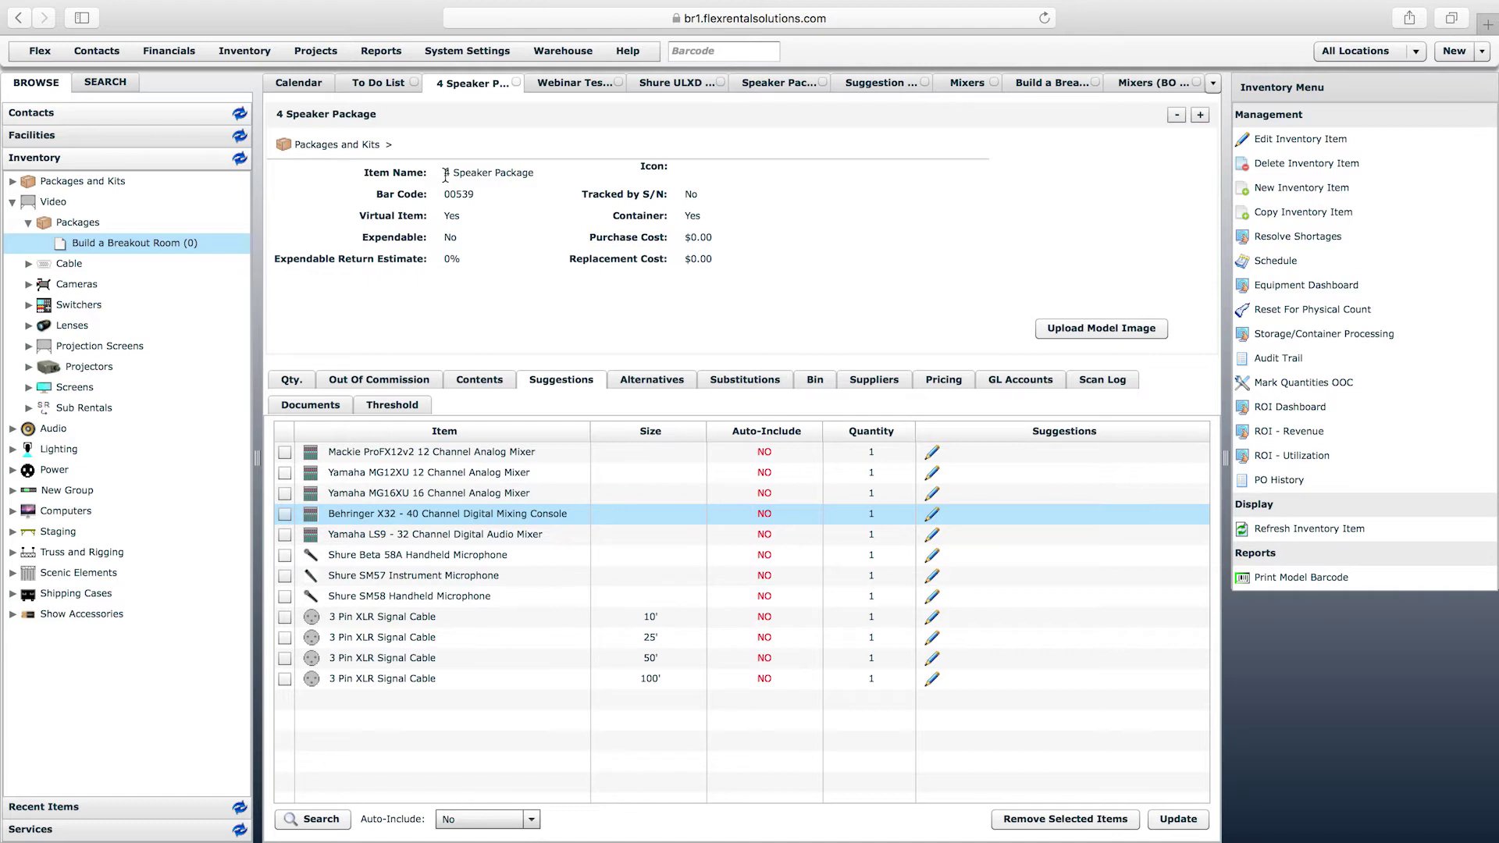
drag(443, 173, 546, 176)
click(481, 379)
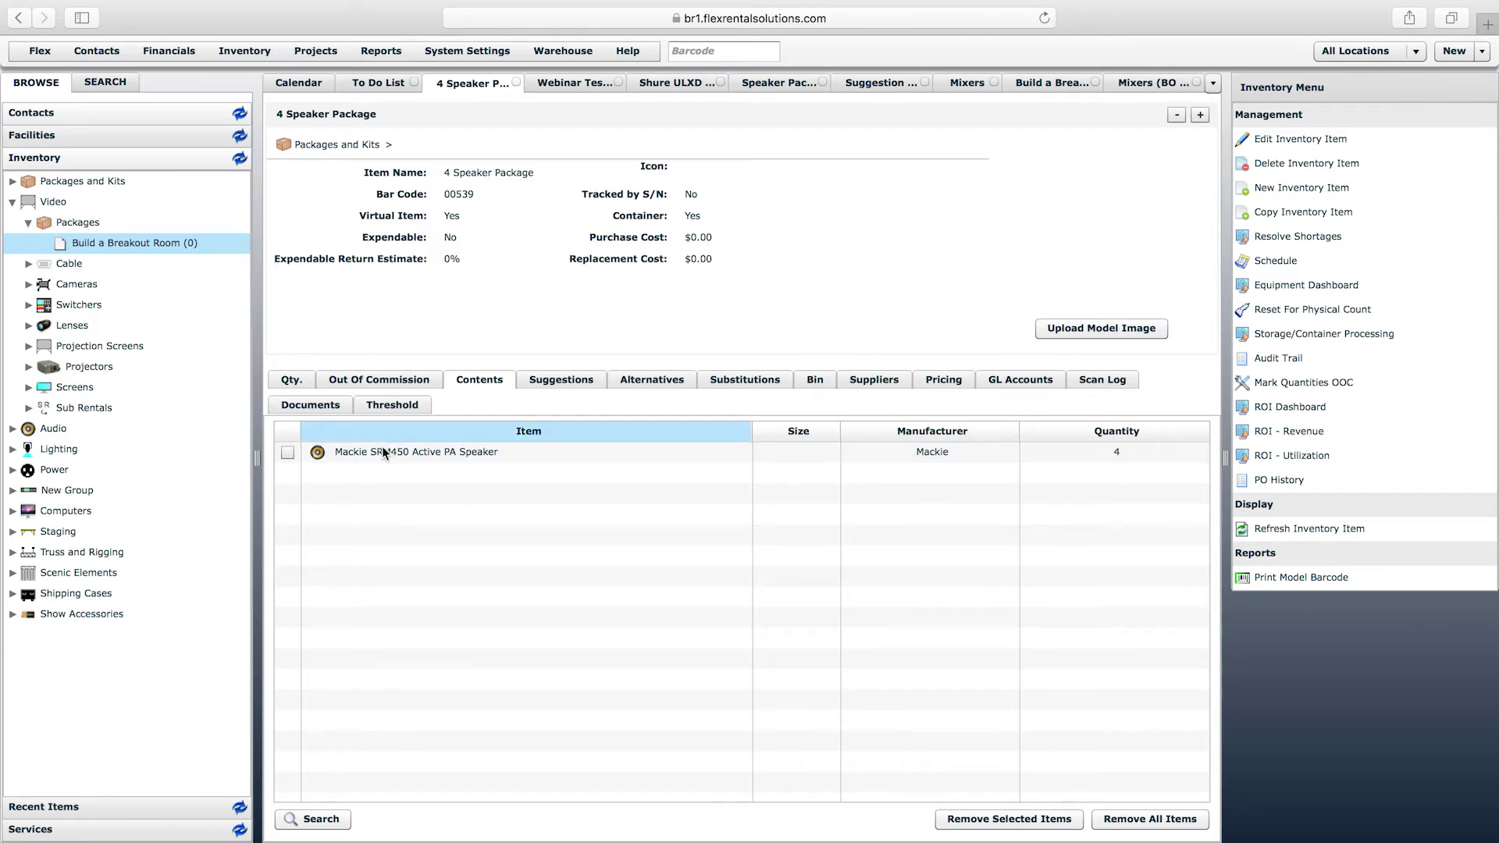
click(558, 380)
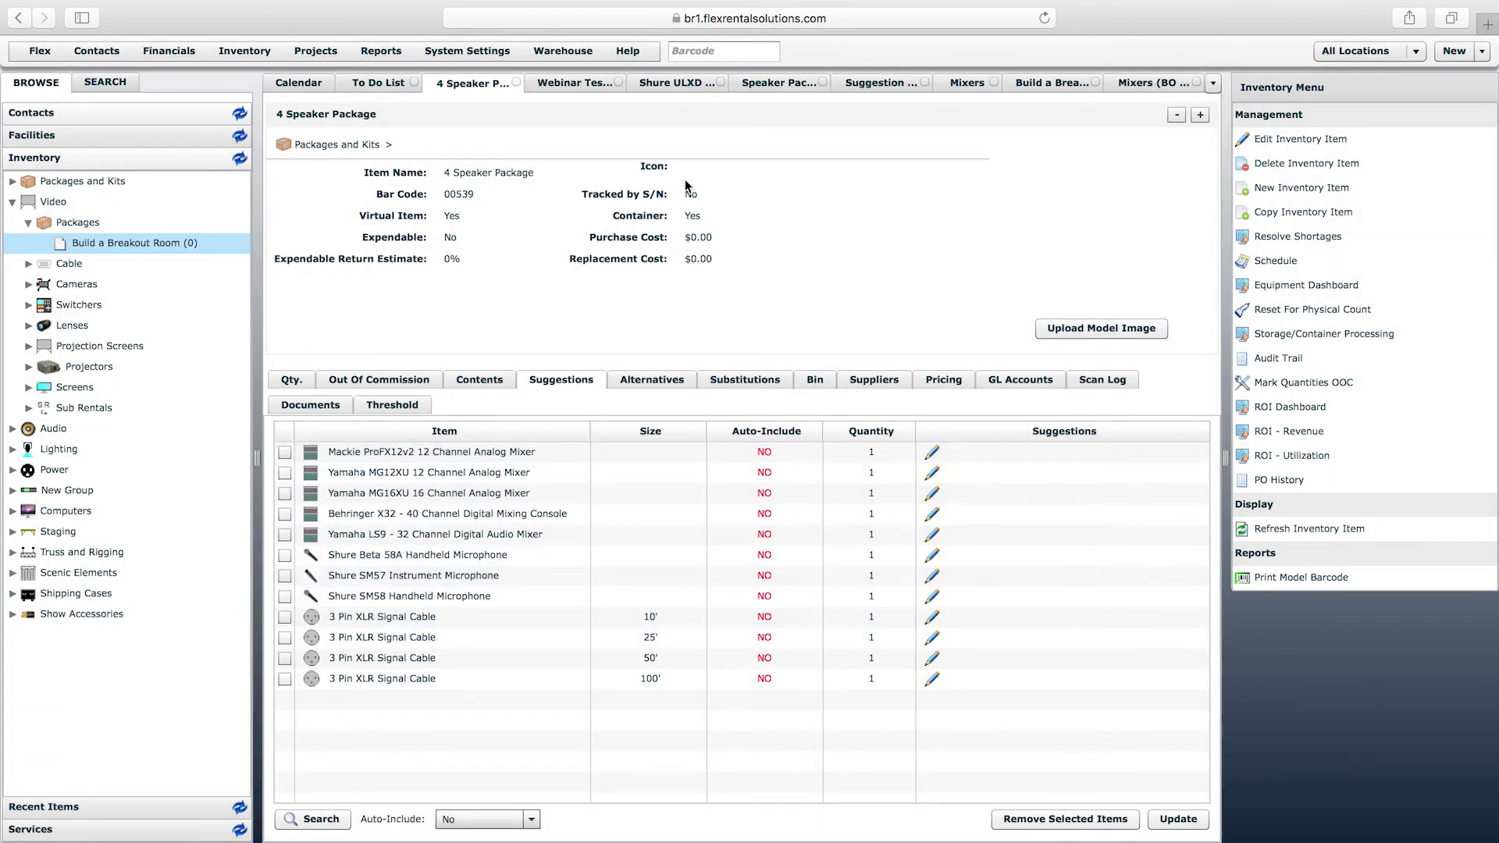
- Compare the typed suggestions of the Speaker Package with those of the Build a Breakout Room package
click(779, 83)
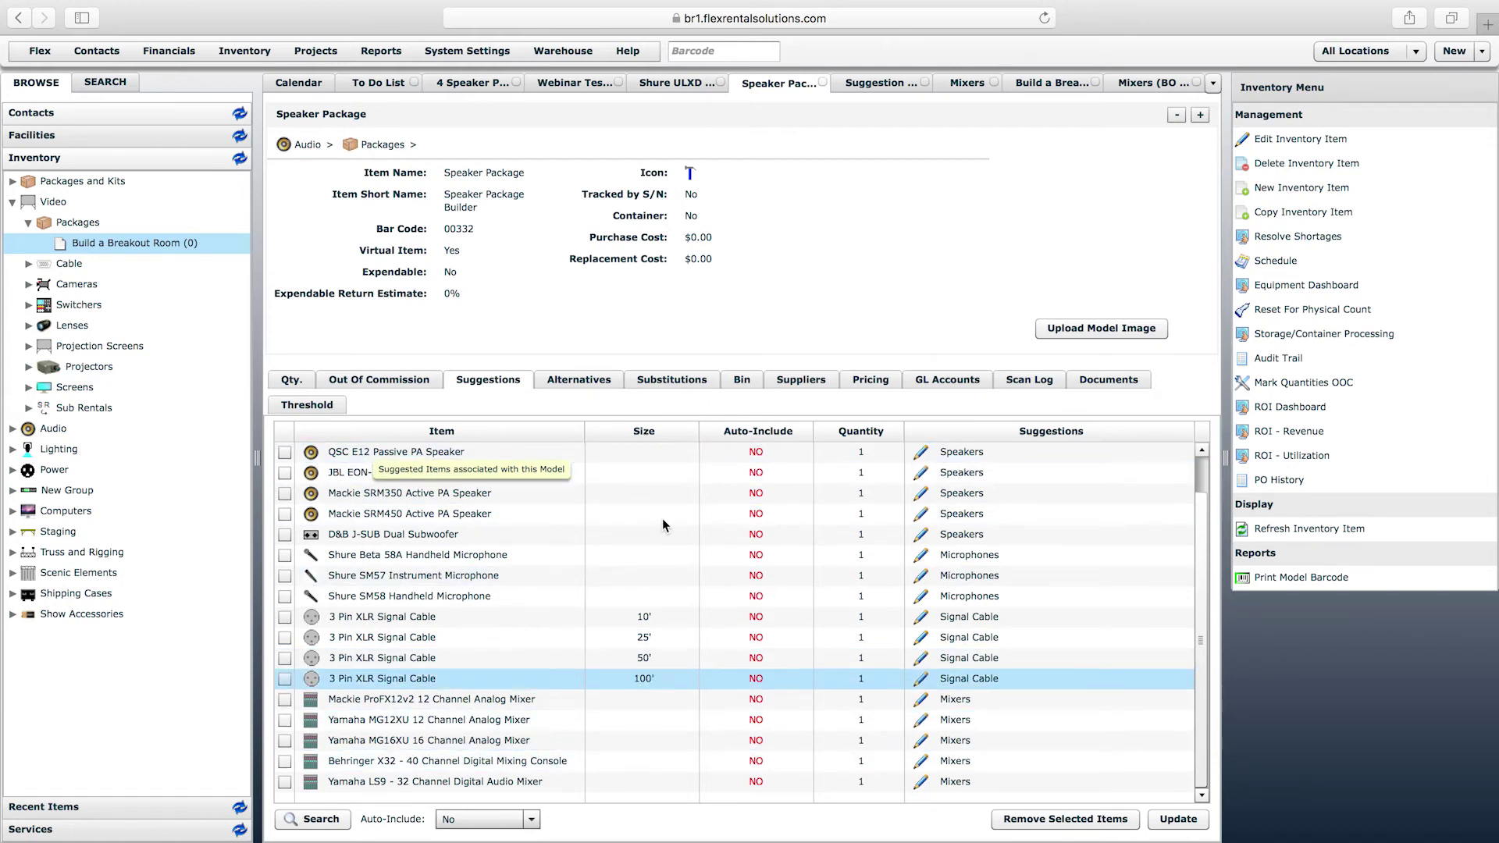
click(1049, 86)
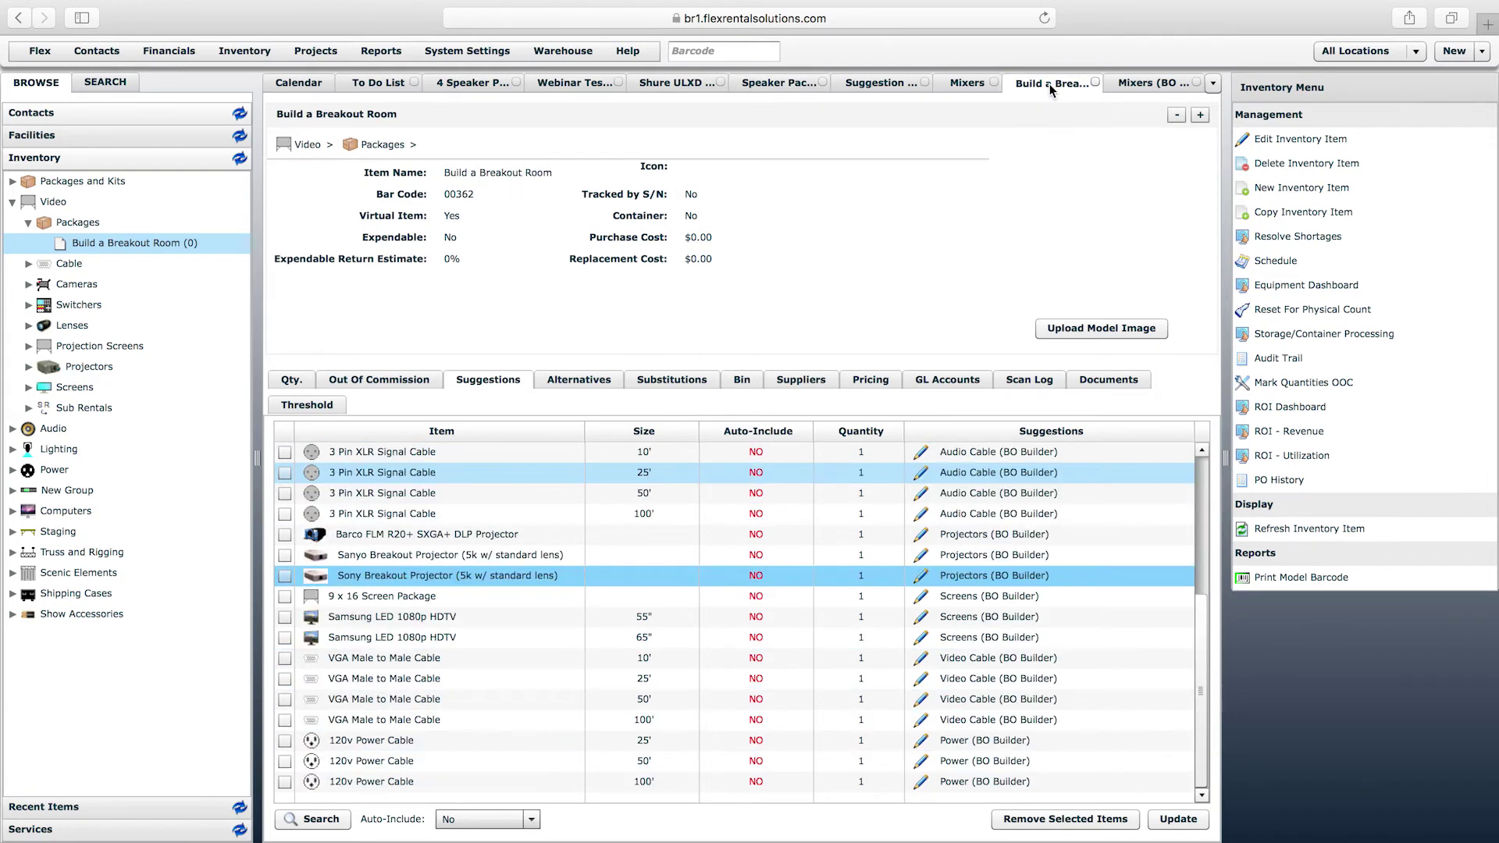
scroll(1202, 629, up, 10)
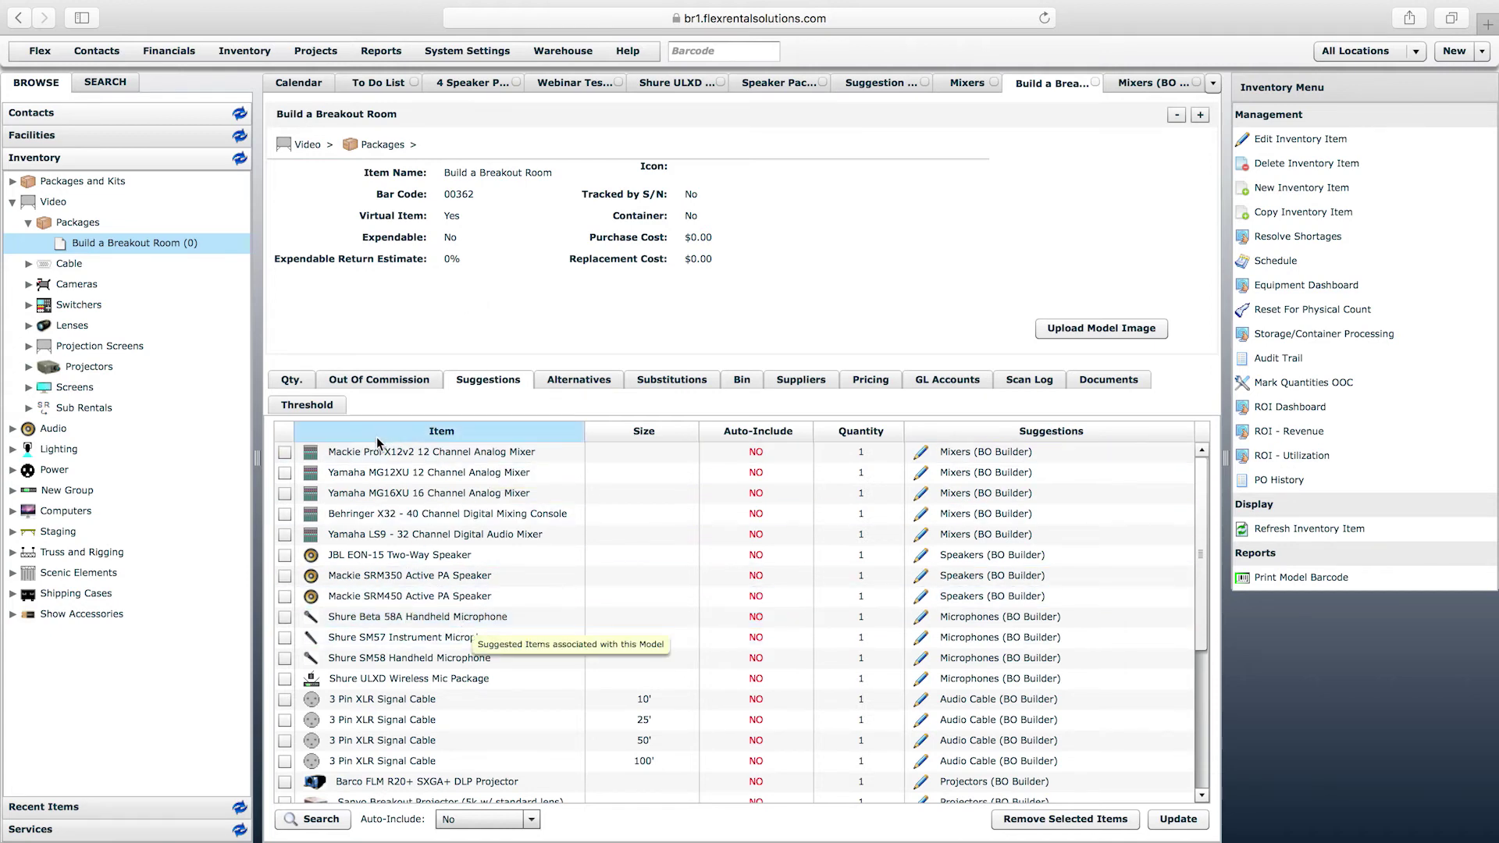
mouse_move(1198, 506)
mouse_down()
mouse_move(1187, 718)
mouse_move(1206, 499)
mouse_up()
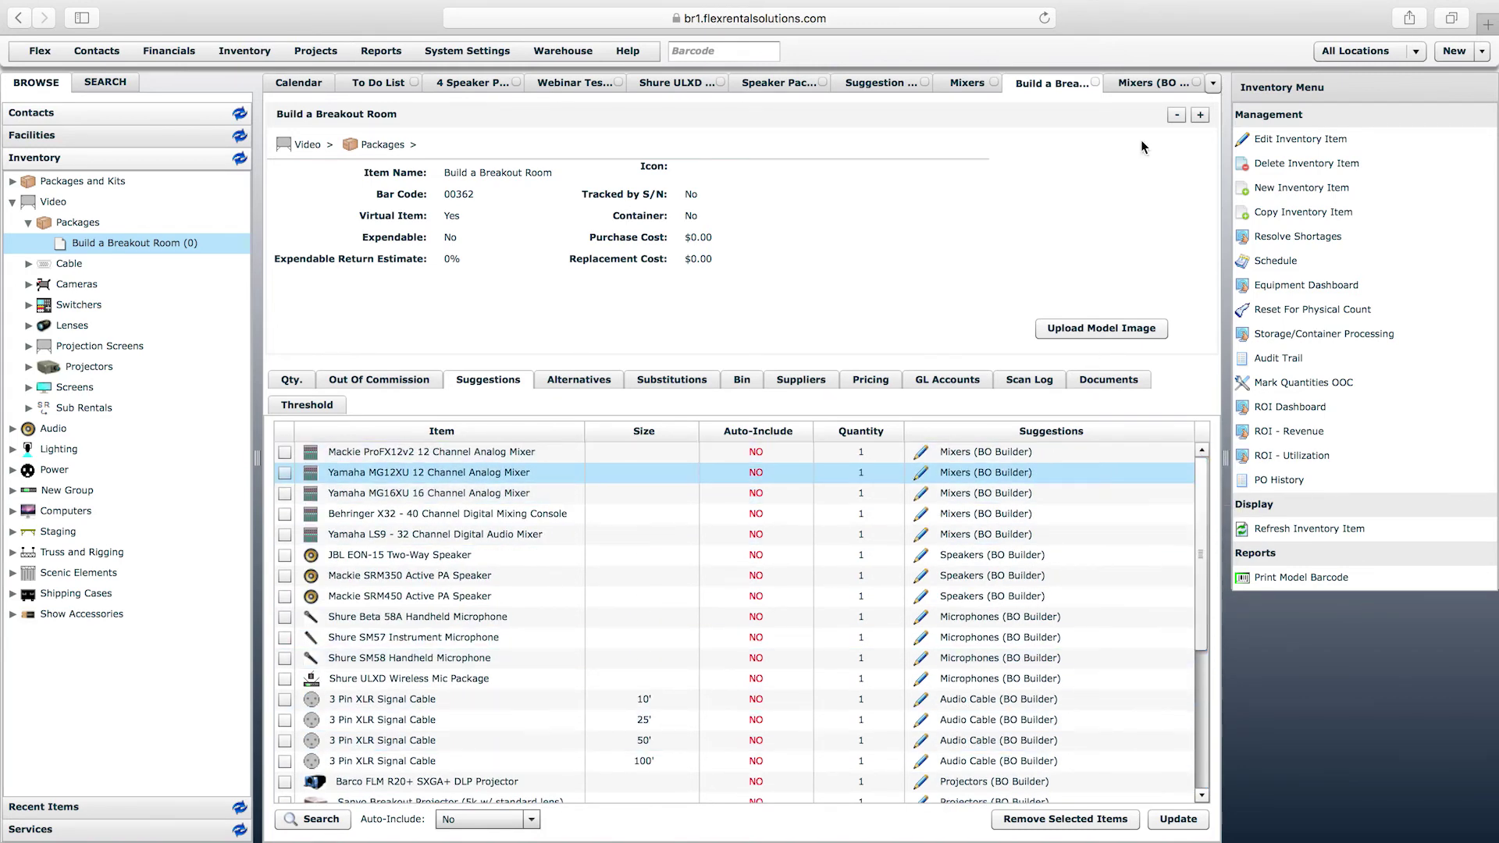
- Check the required and association settings in the suggestion types list and return to the Webinar Test quote
click(860, 86)
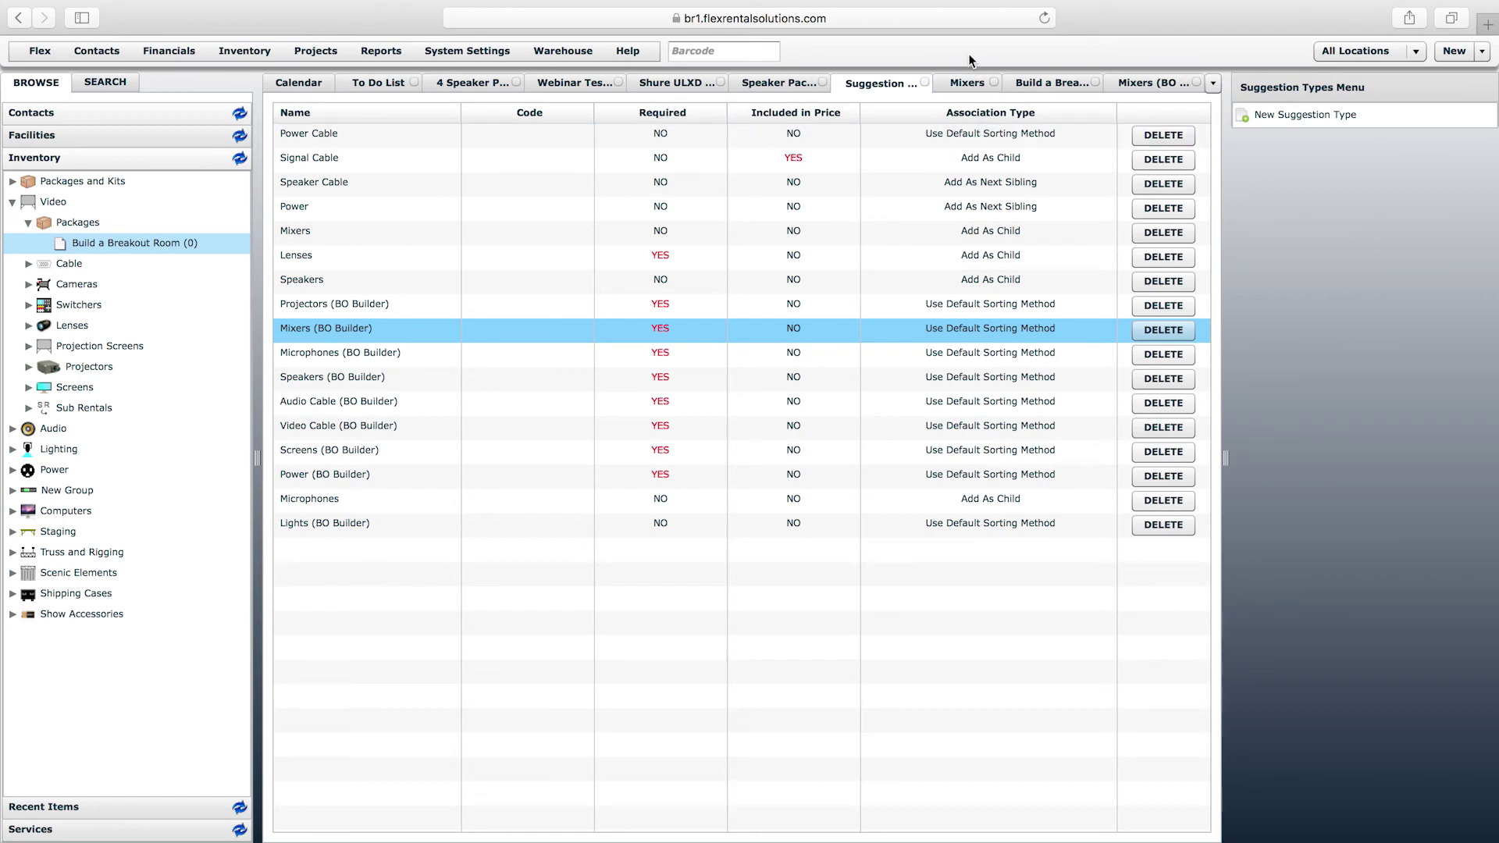
click(569, 82)
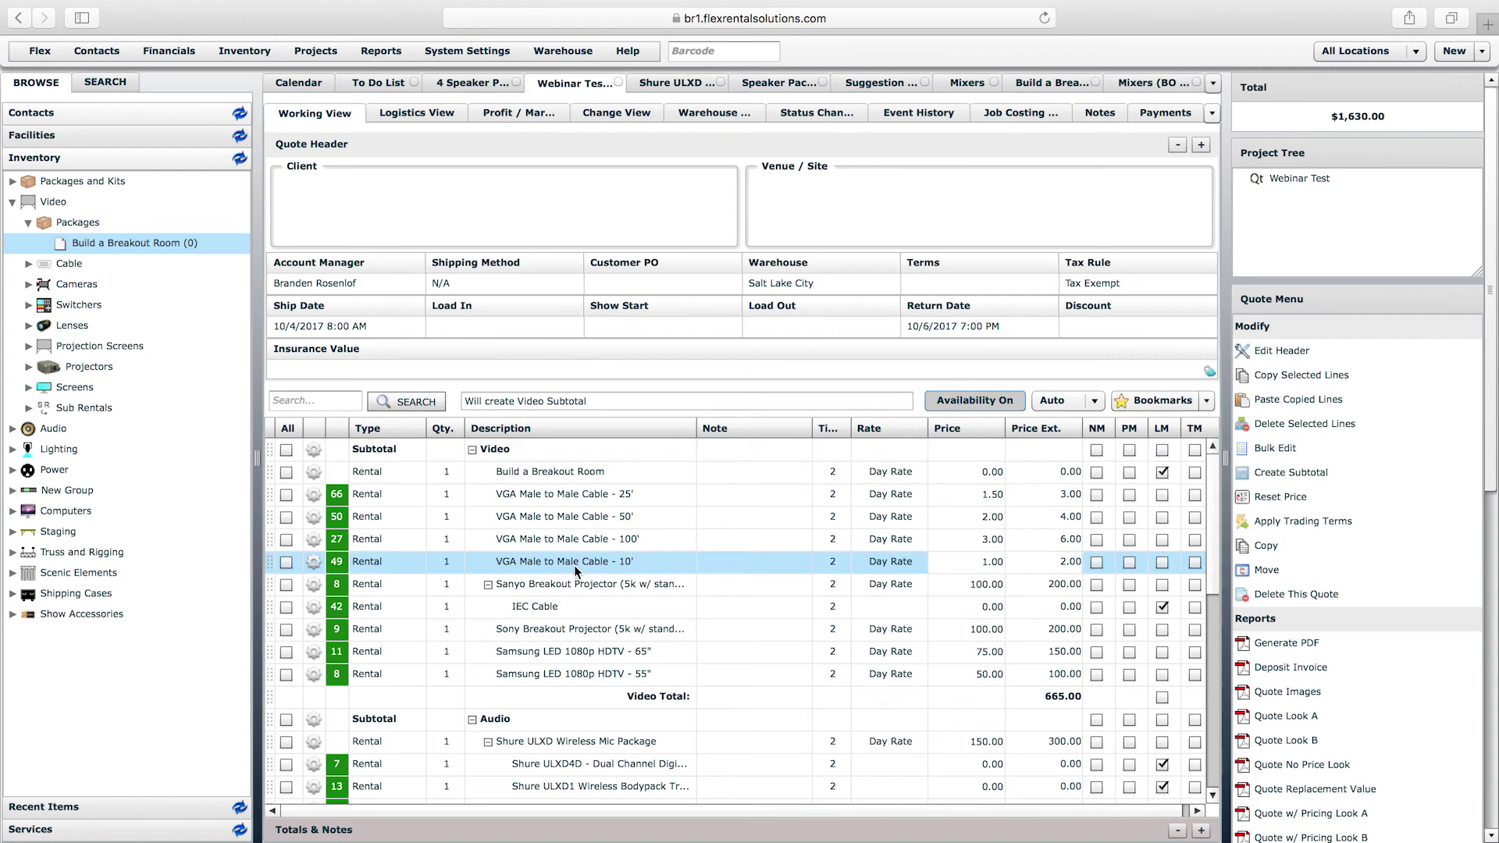